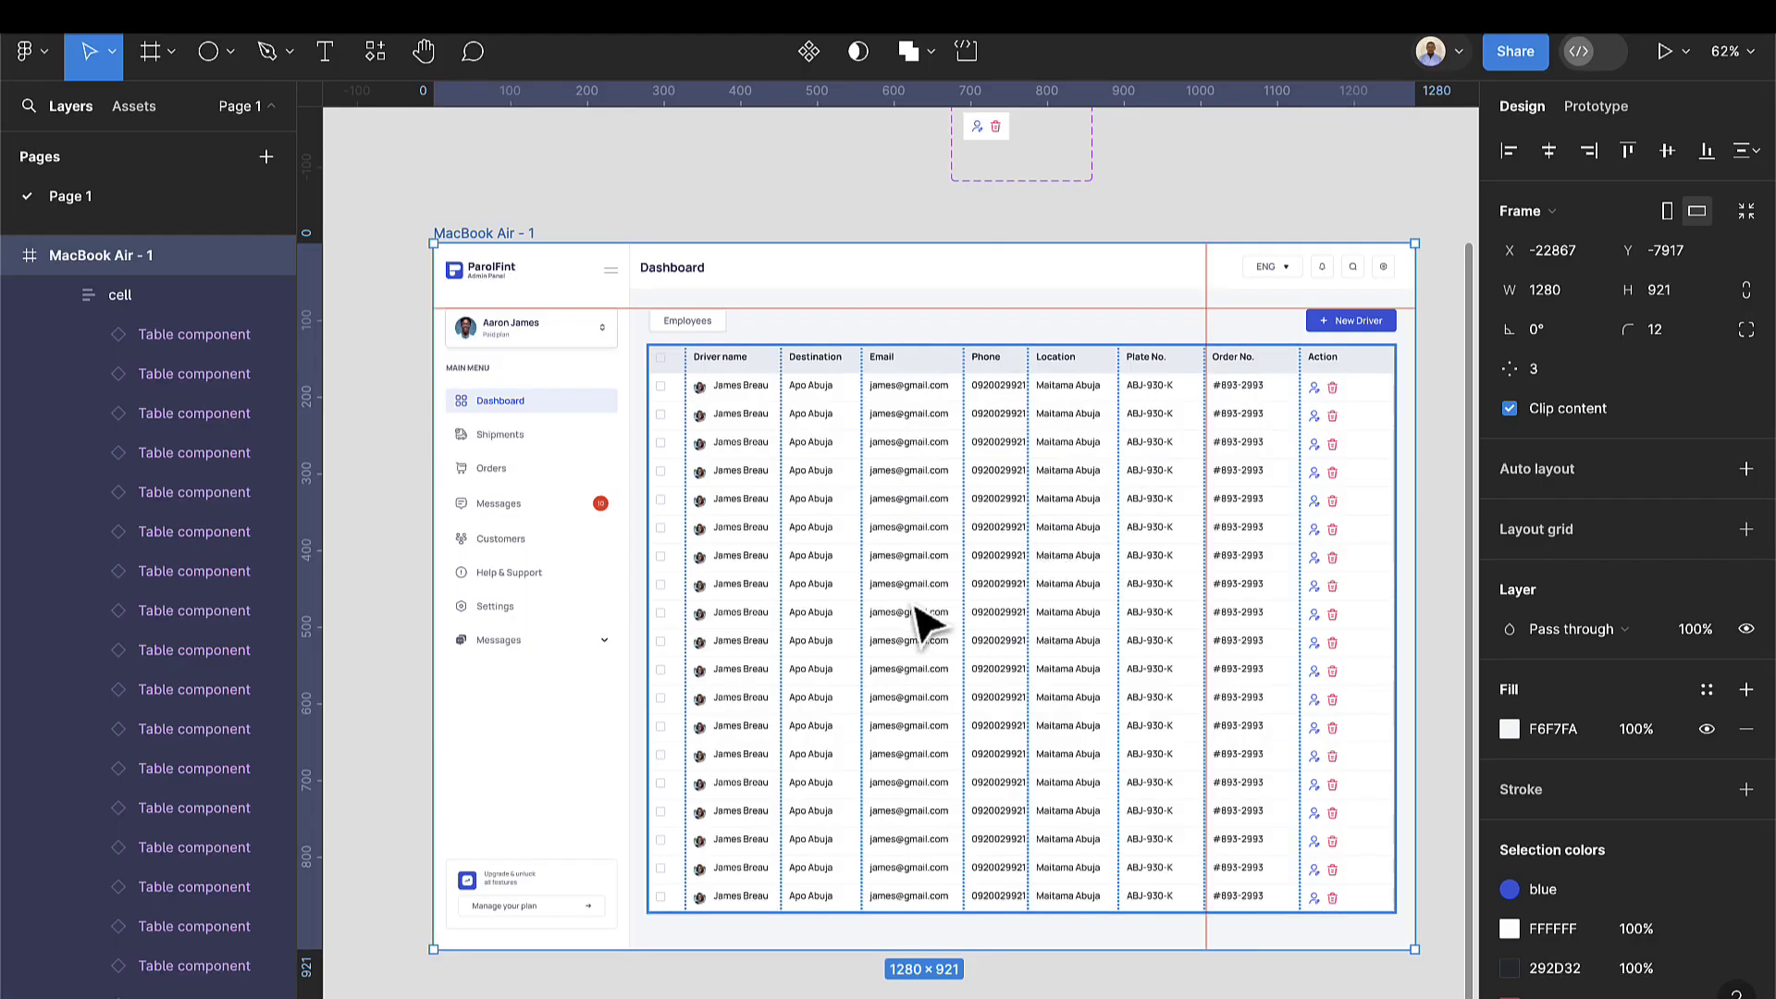
Narrow the drivers table's Email column to 122 and Plate No. column to 92
{"action": "left_click_drag", "start_coordinate": [962, 612], "coordinate": [1034, 631]}
{"action": "left_click", "coordinate": [1008, 652]}
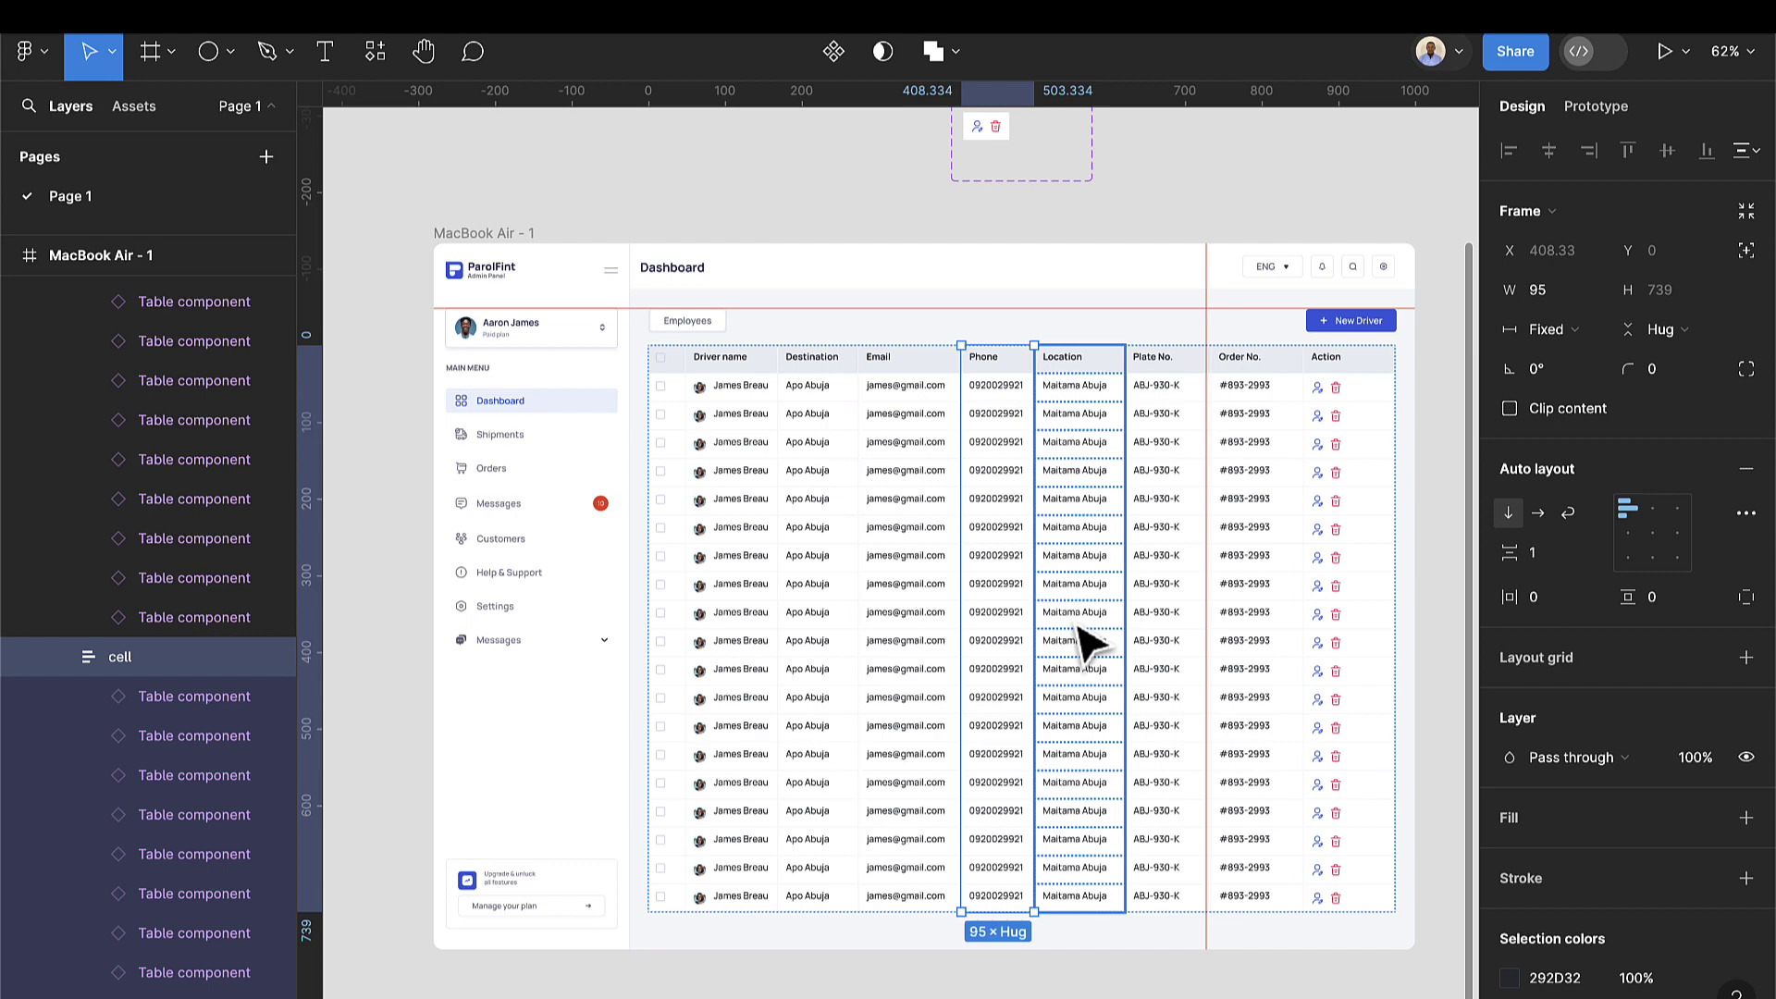
{"action": "left_click", "coordinate": [1078, 627]}
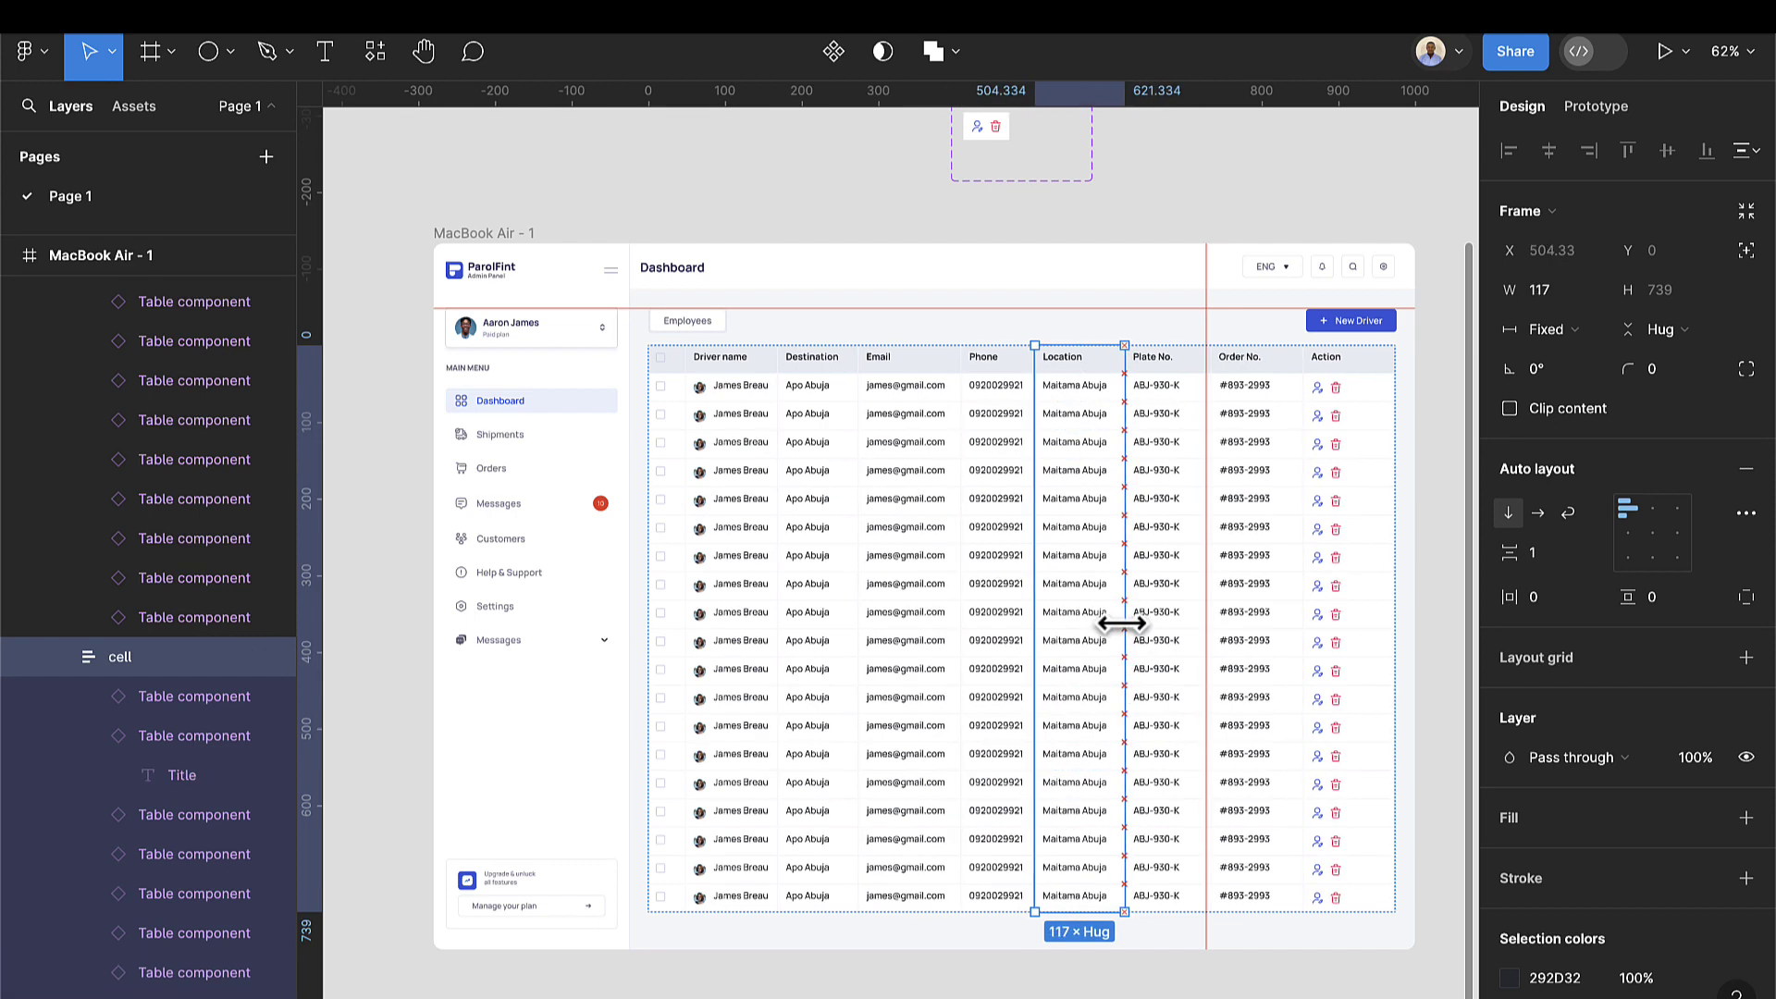
{"action": "left_click", "coordinate": [930, 692]}
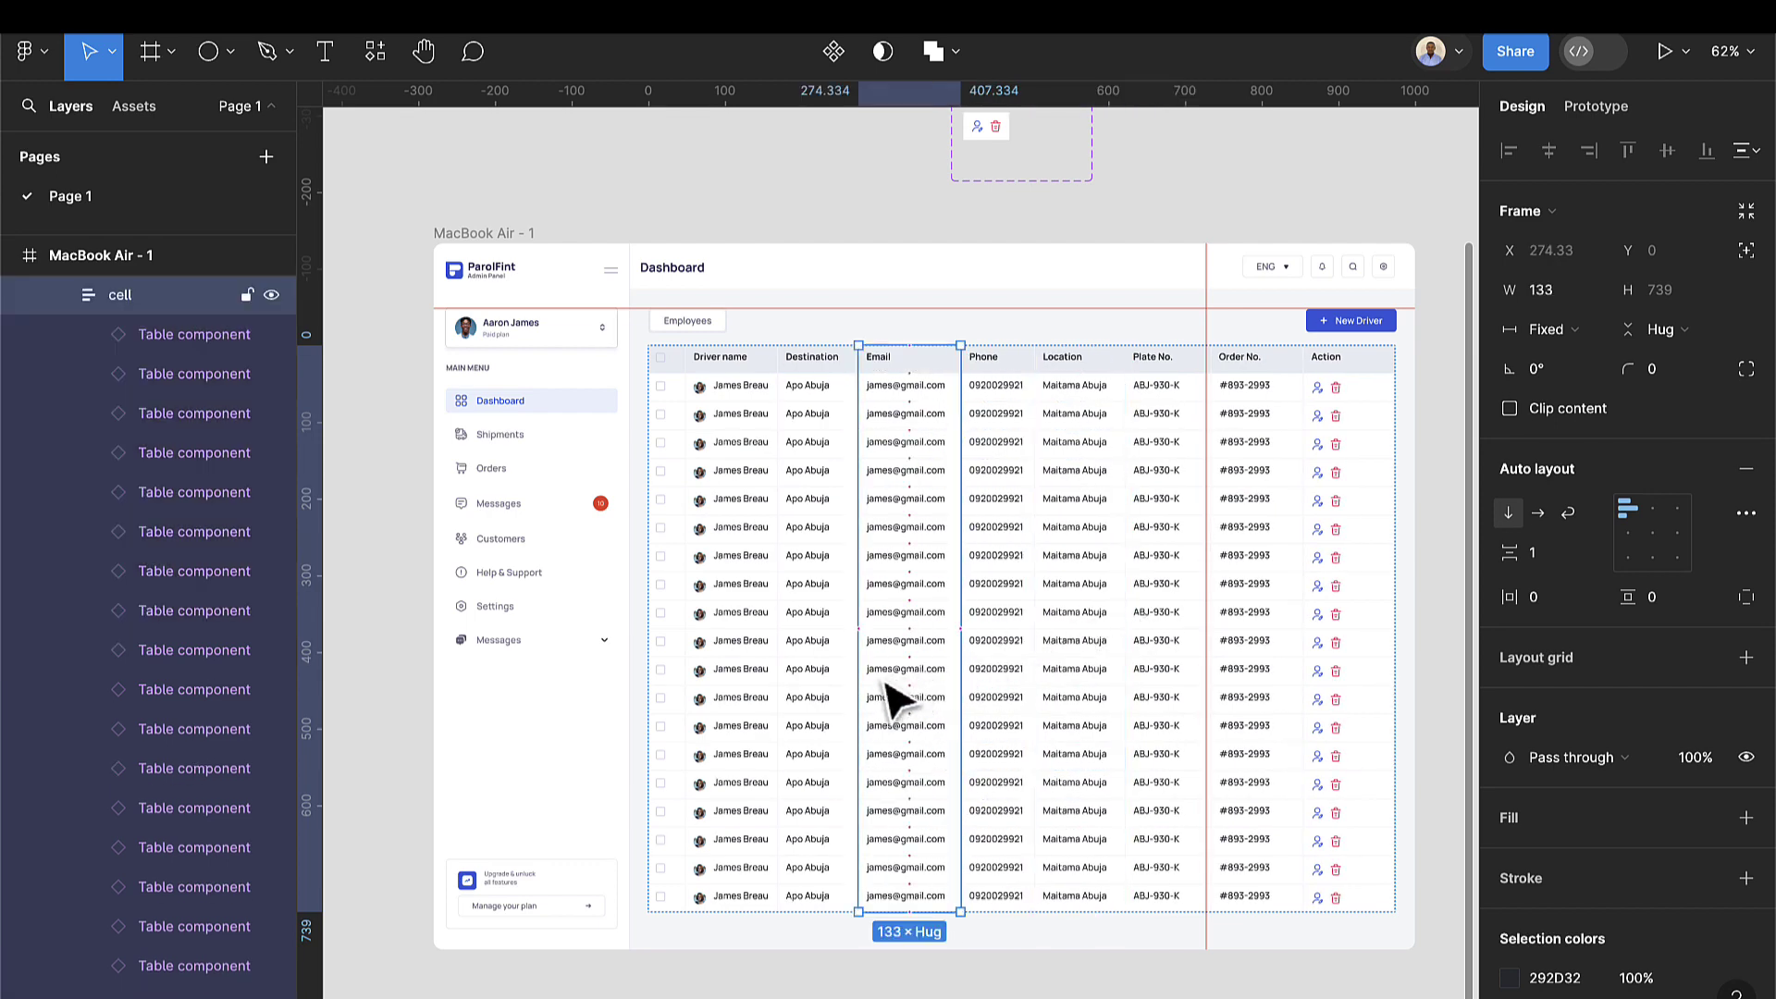
{"action": "mouse_move", "coordinate": [857, 688]}
{"action": "left_mouse_down"}
{"action": "mouse_move", "coordinate": [838, 693]}
{"action": "mouse_move", "coordinate": [862, 694]}
{"action": "left_mouse_up"}
{"action": "left_click", "coordinate": [1141, 706]}
{"action": "left_click_drag", "start_coordinate": [1200, 670], "coordinate": [1189, 668]}
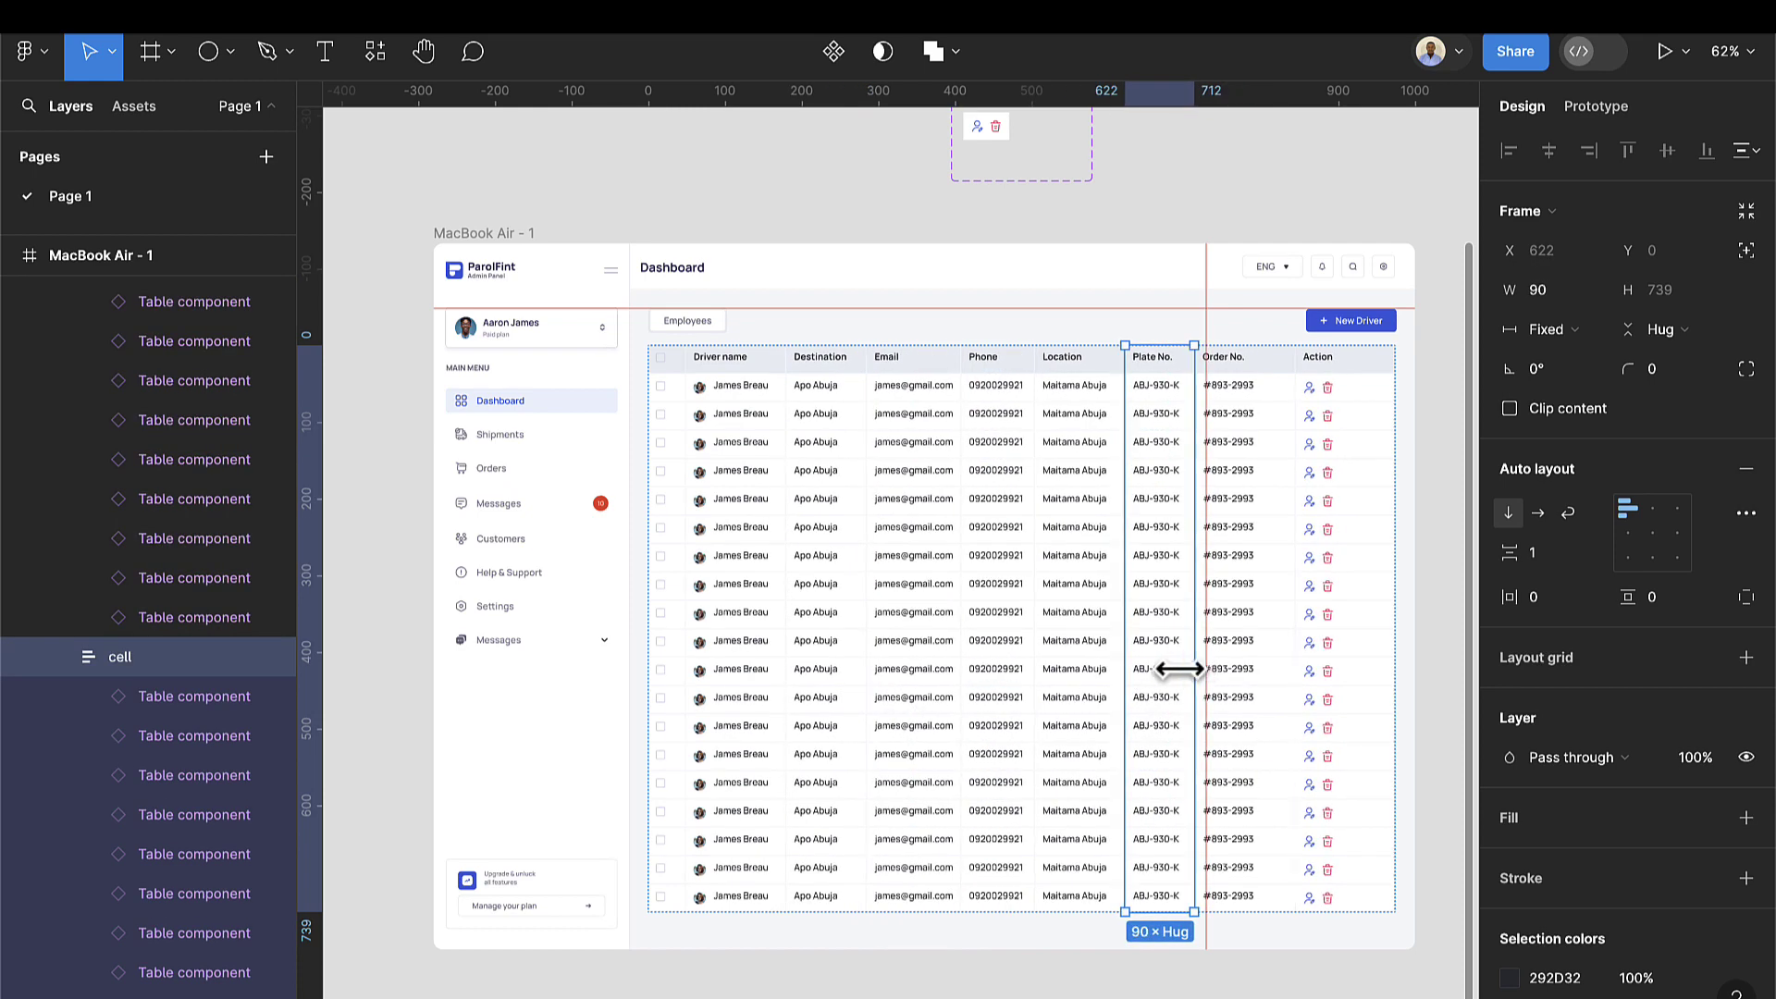
{"action": "left_click", "coordinate": [1106, 703]}
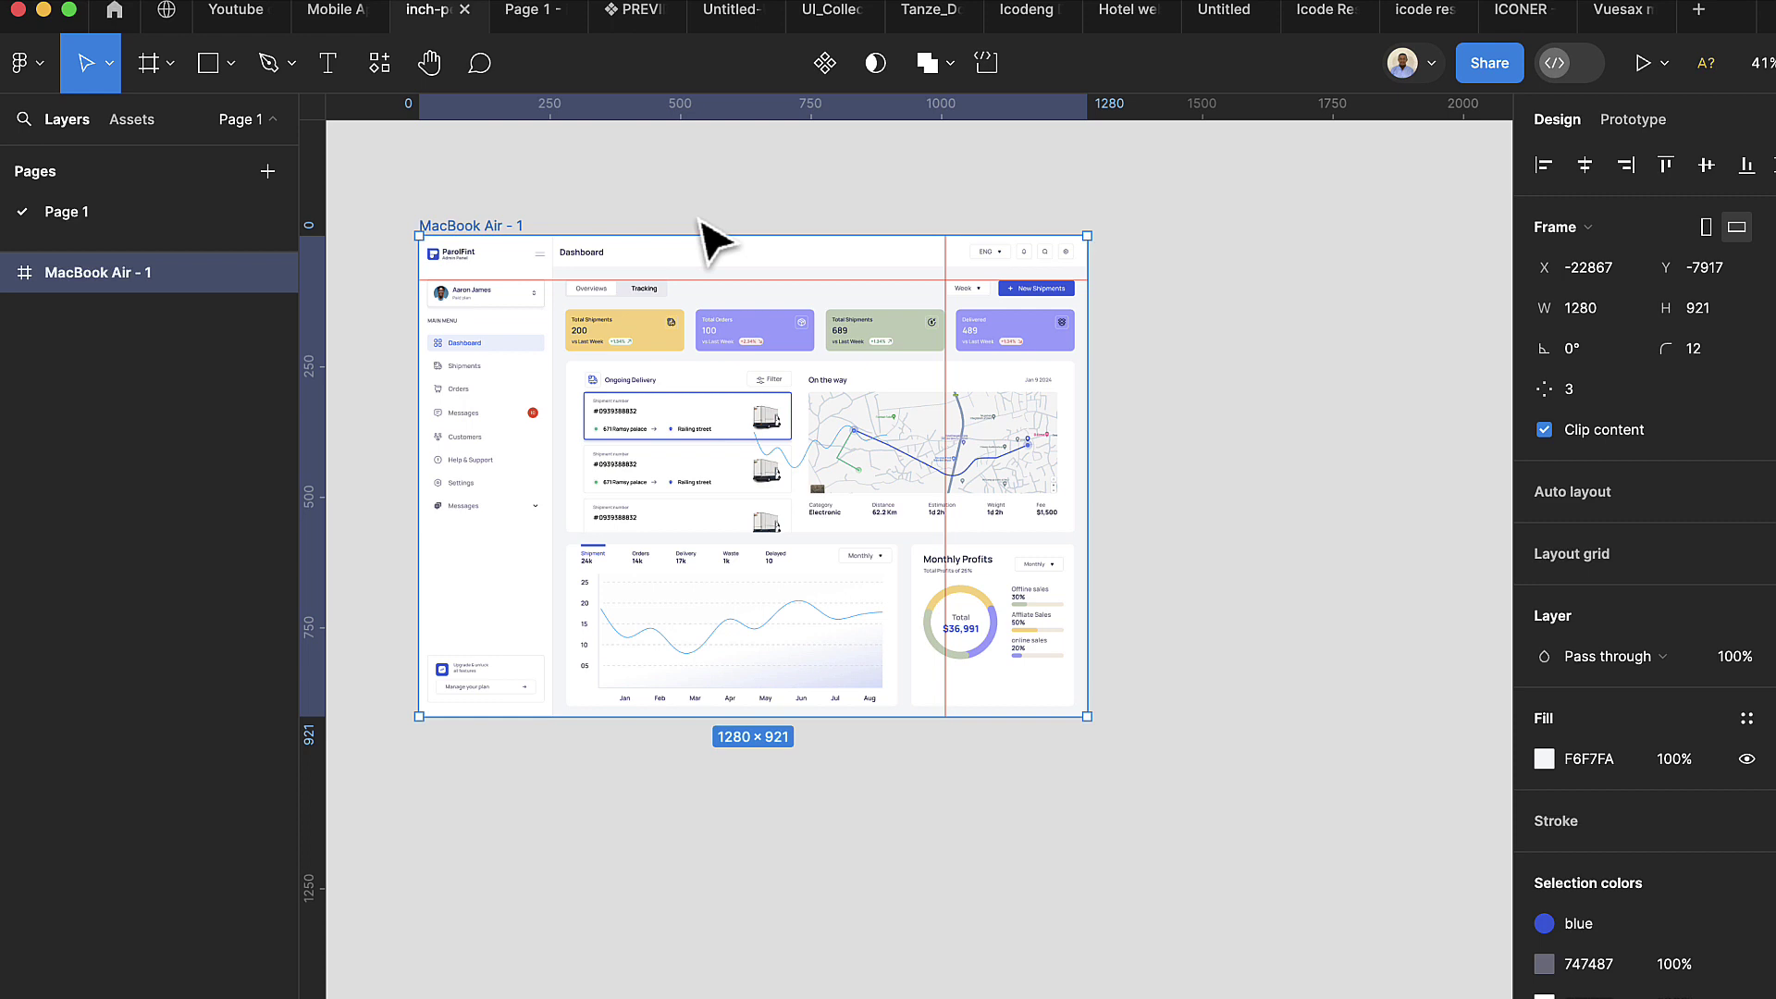
From the home file browser, search the Figma Community for 'vuesax'
{"action": "left_click", "coordinate": [116, 13]}
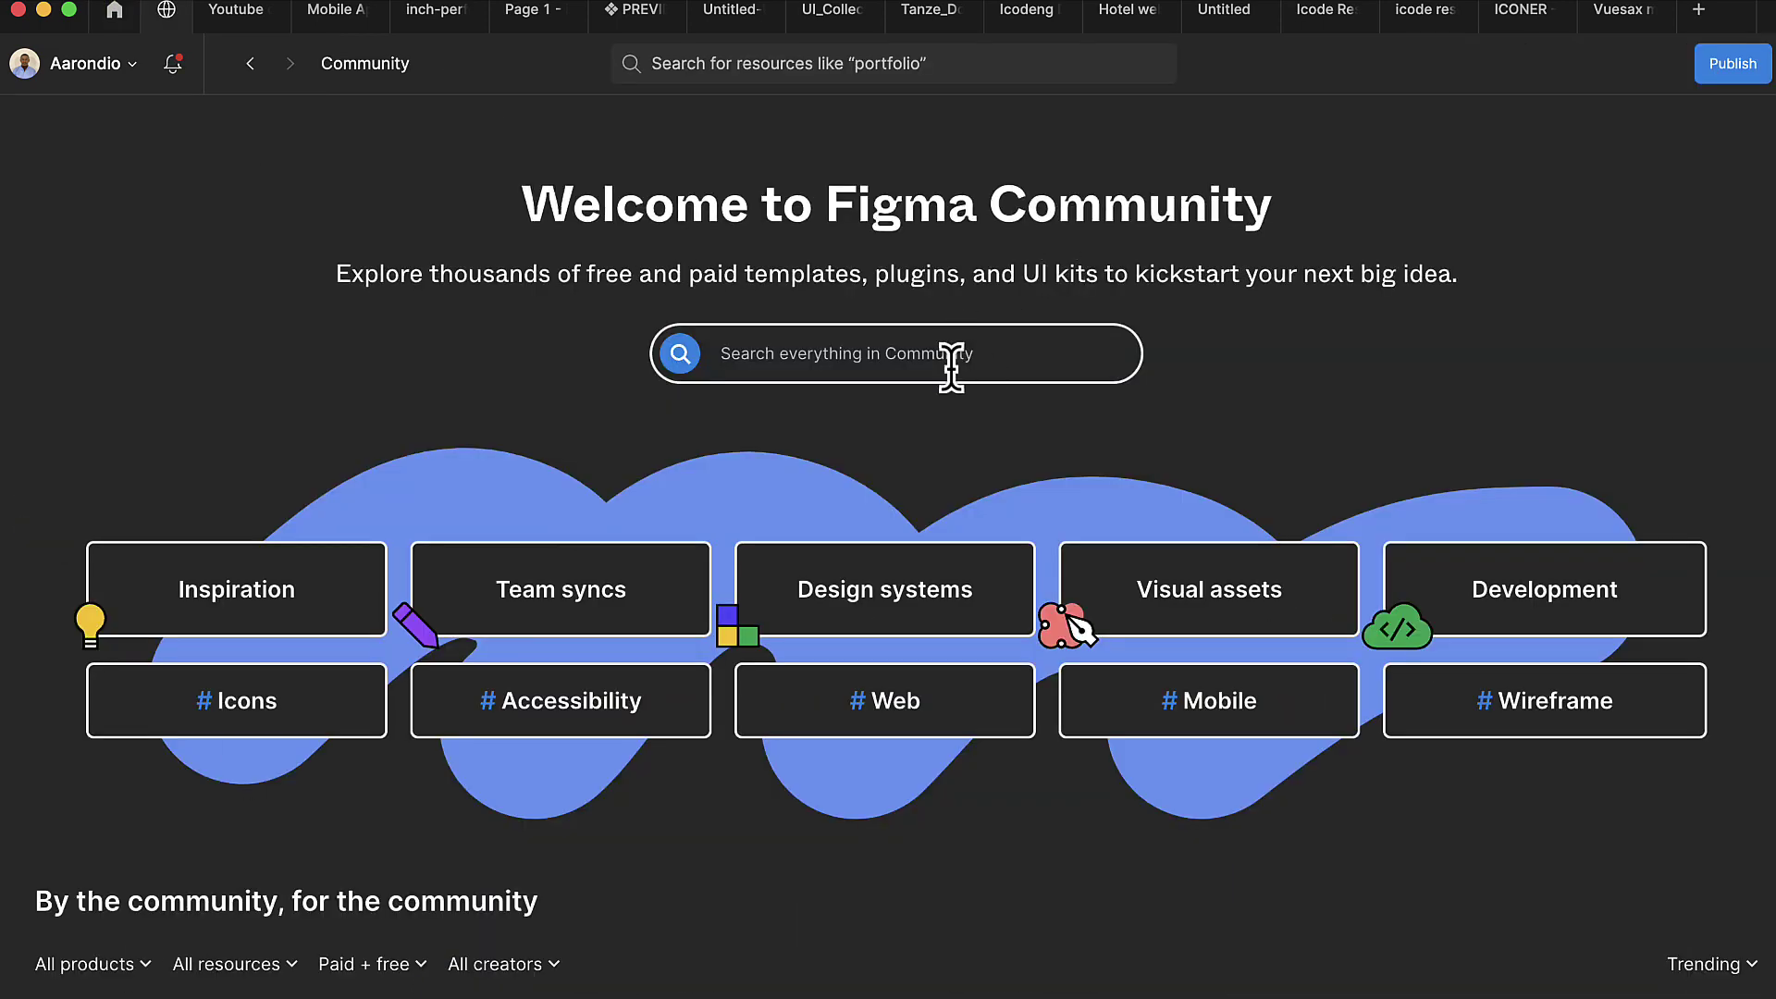
{"action": "left_click", "coordinate": [958, 365]}
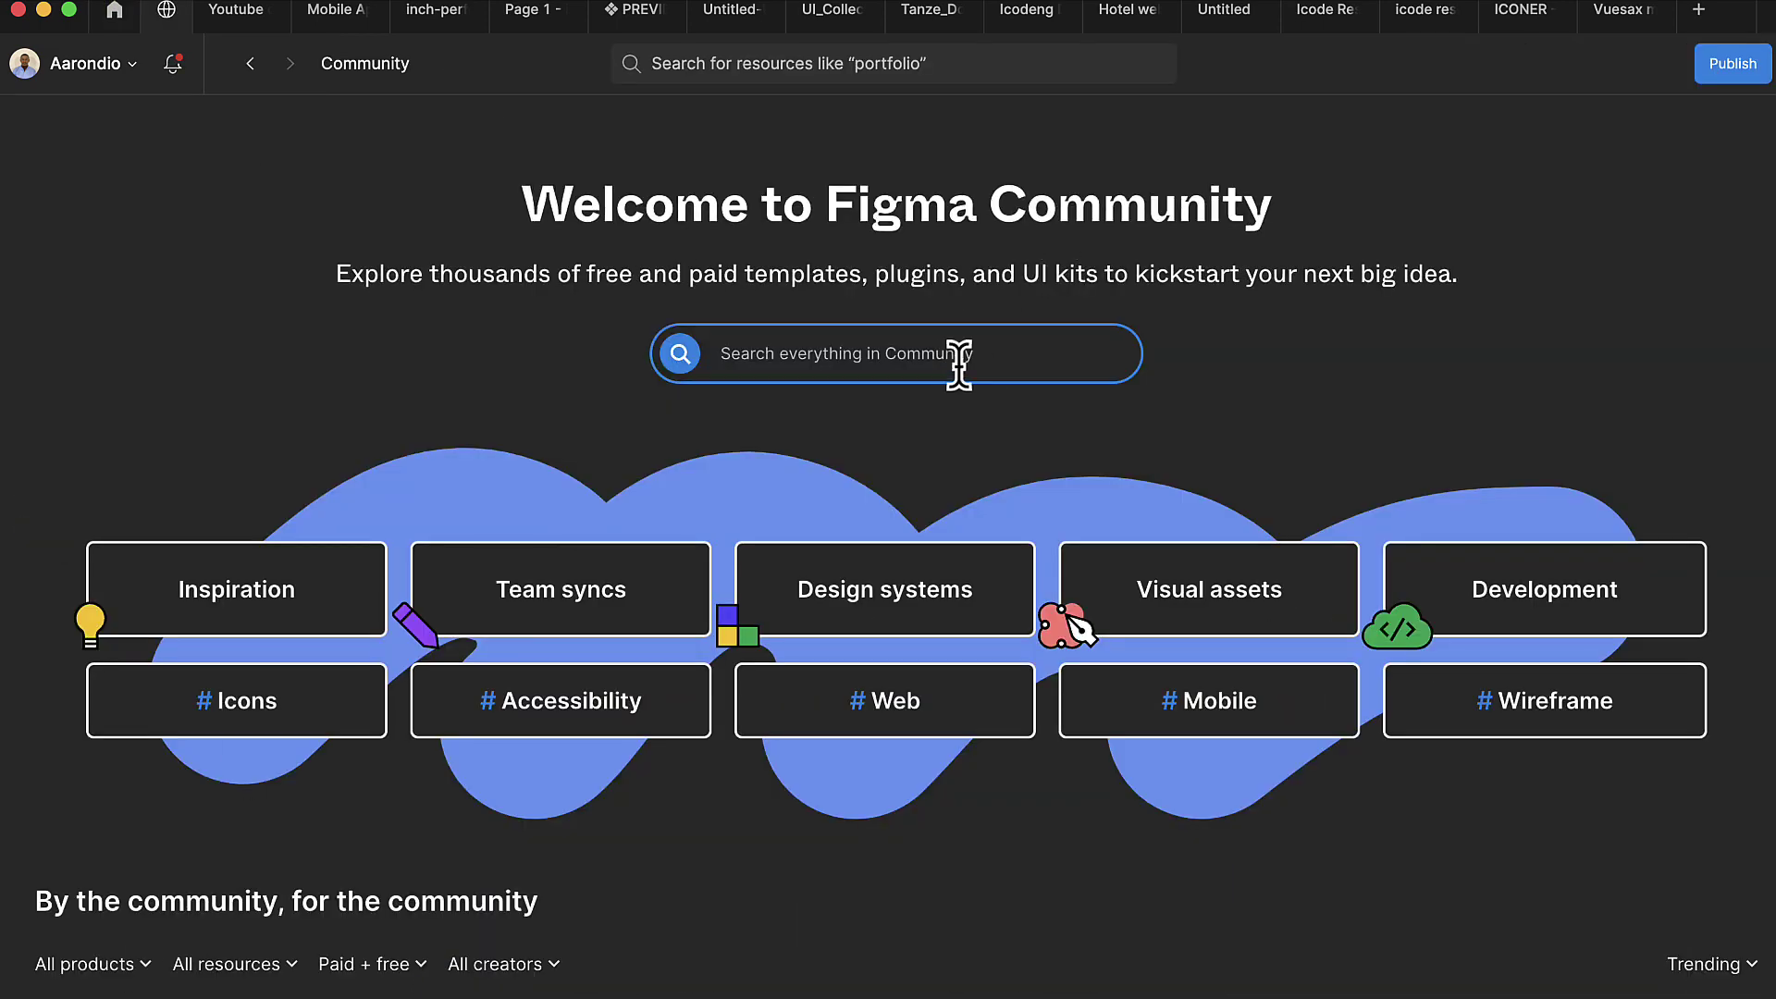
{"action": "type", "text": "vuesax"}
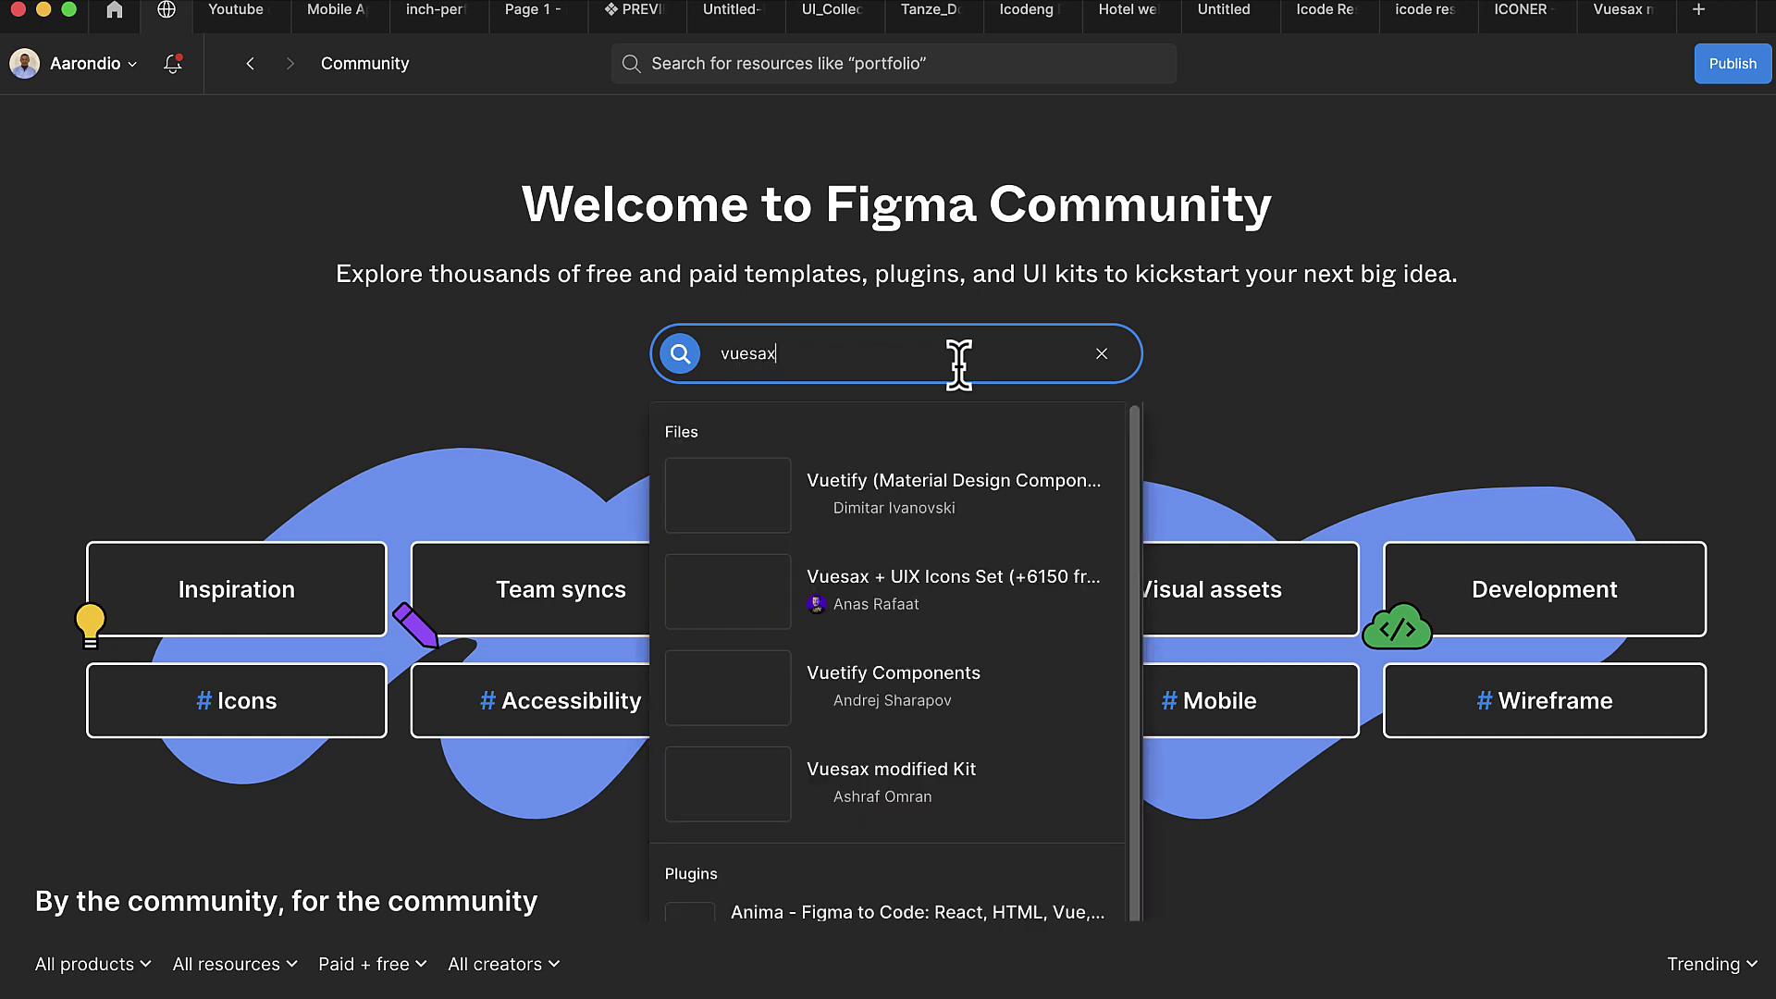
{"action": "key", "text": "Return"}
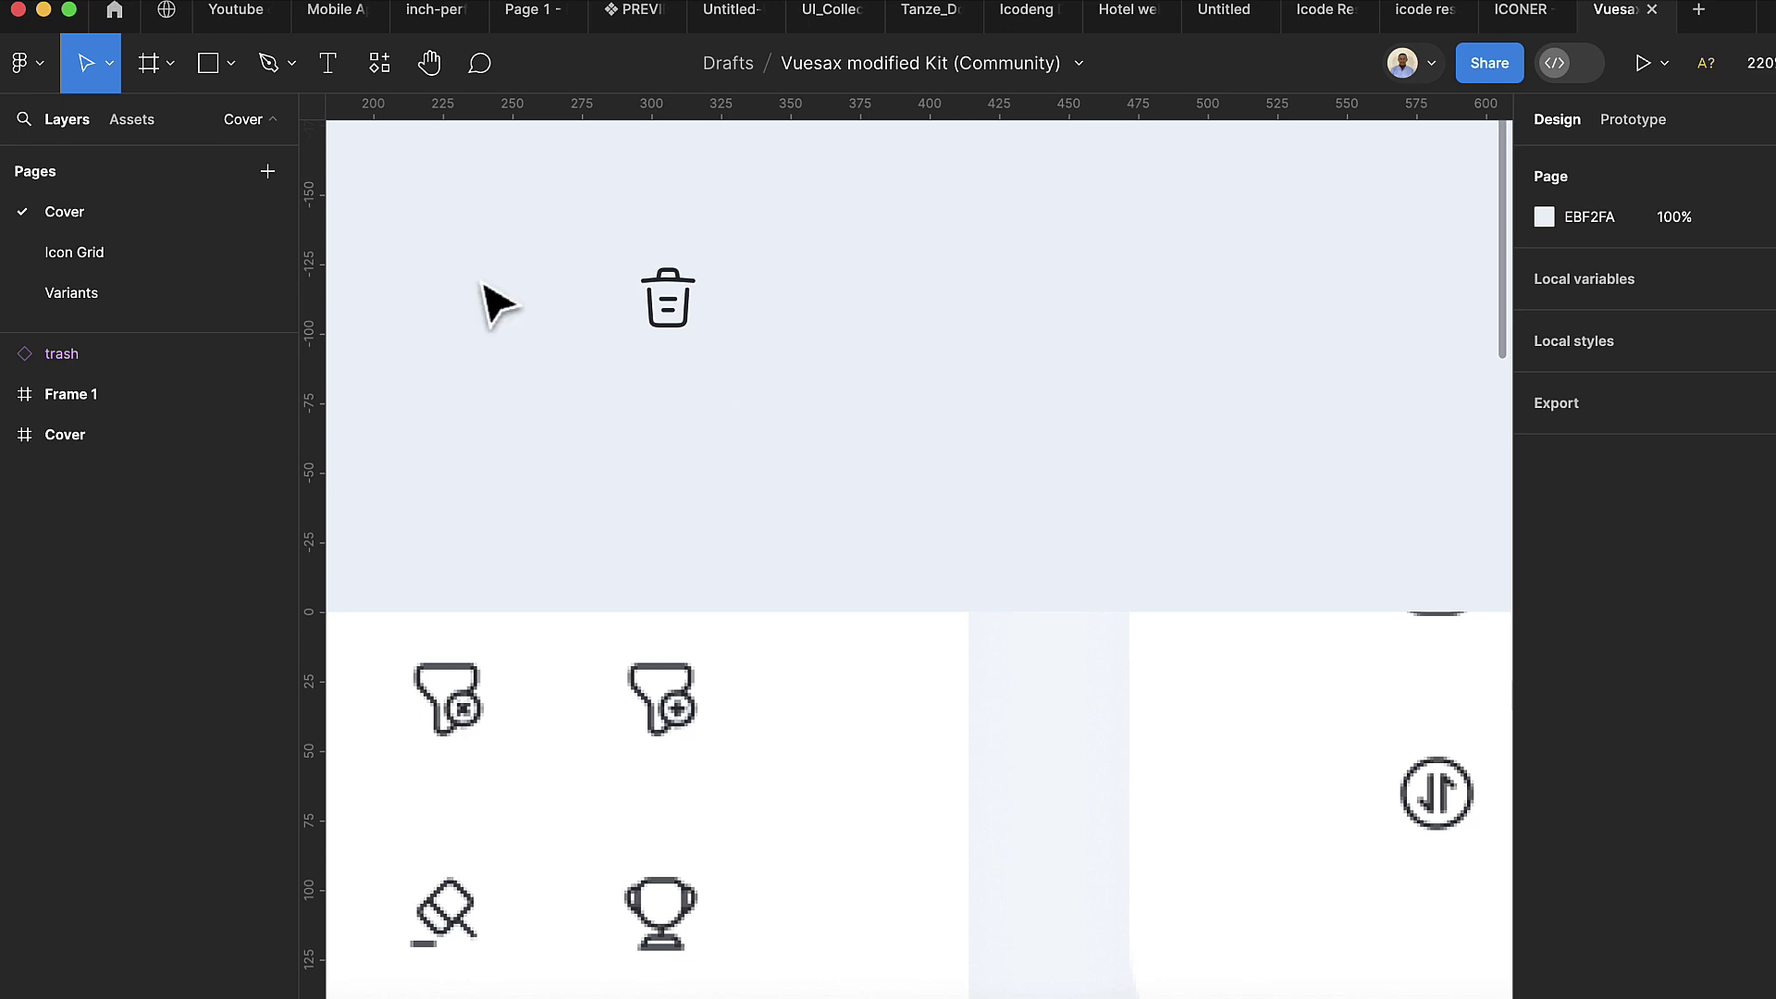
Place a user-edit icon from the Vuesax kit's assets onto the canvas
{"action": "left_click", "coordinate": [130, 120]}
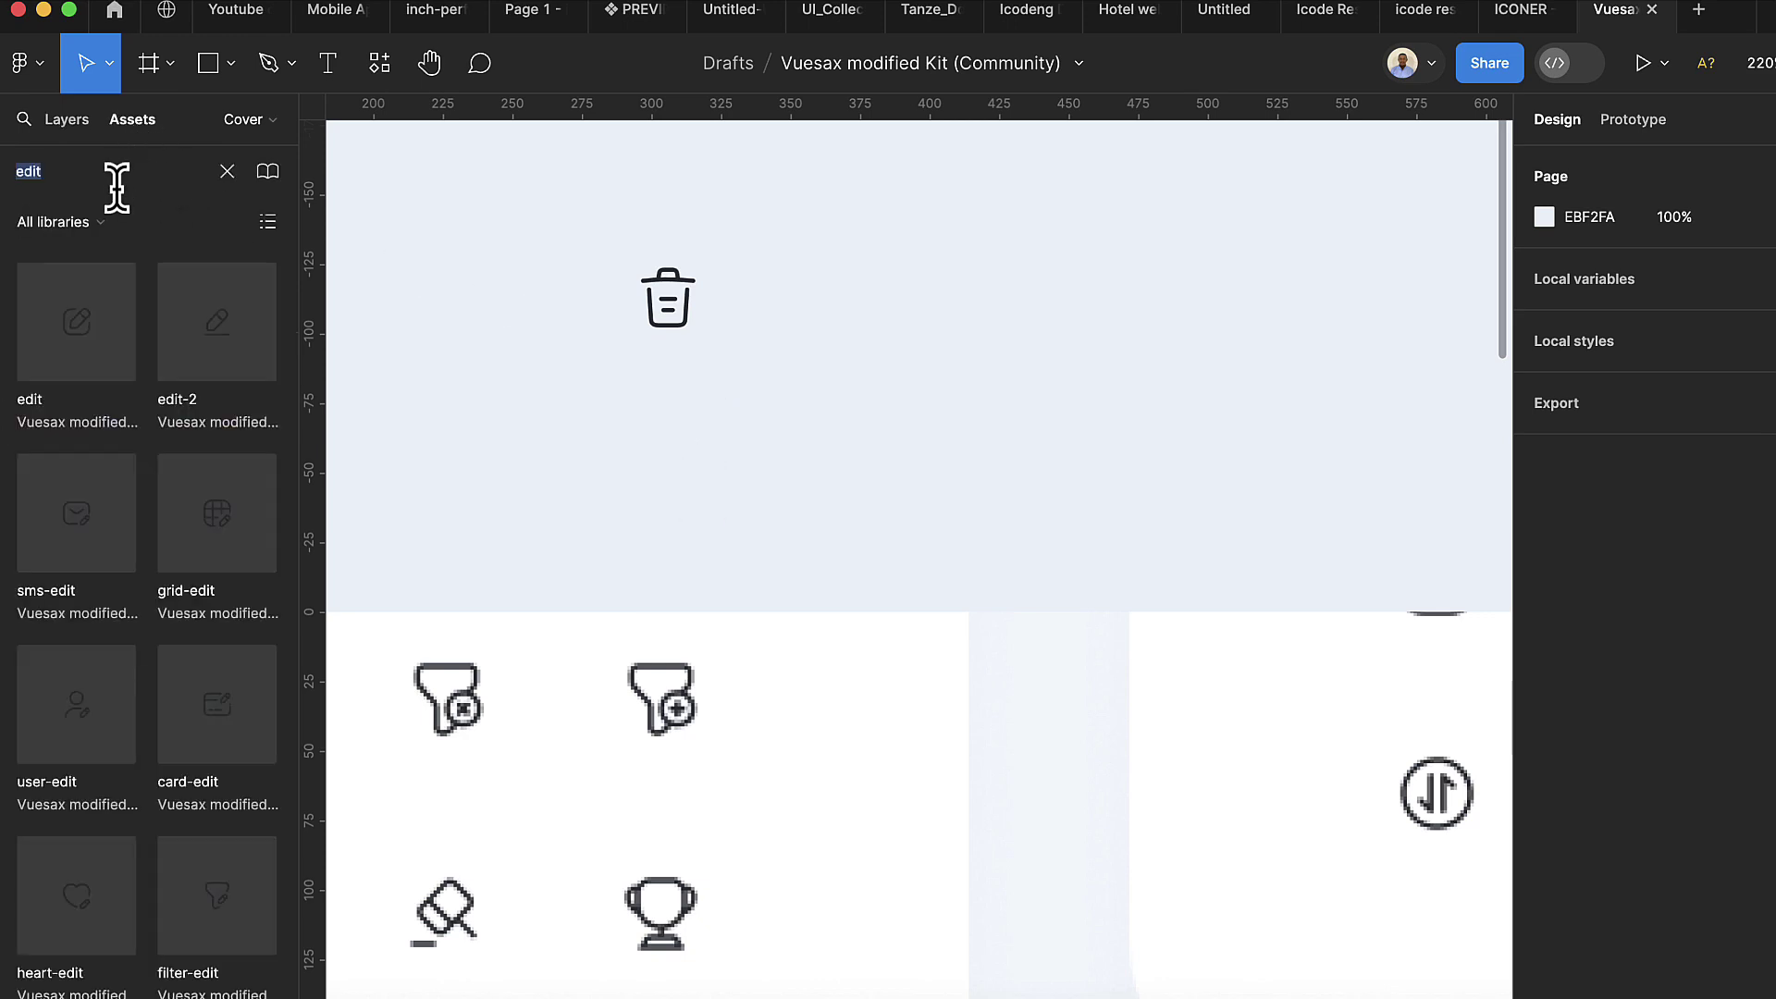
{"action": "left_click", "coordinate": [82, 176]}
{"action": "scroll", "coordinate": [114, 701], "scroll_direction": "down", "scroll_amount": 2}
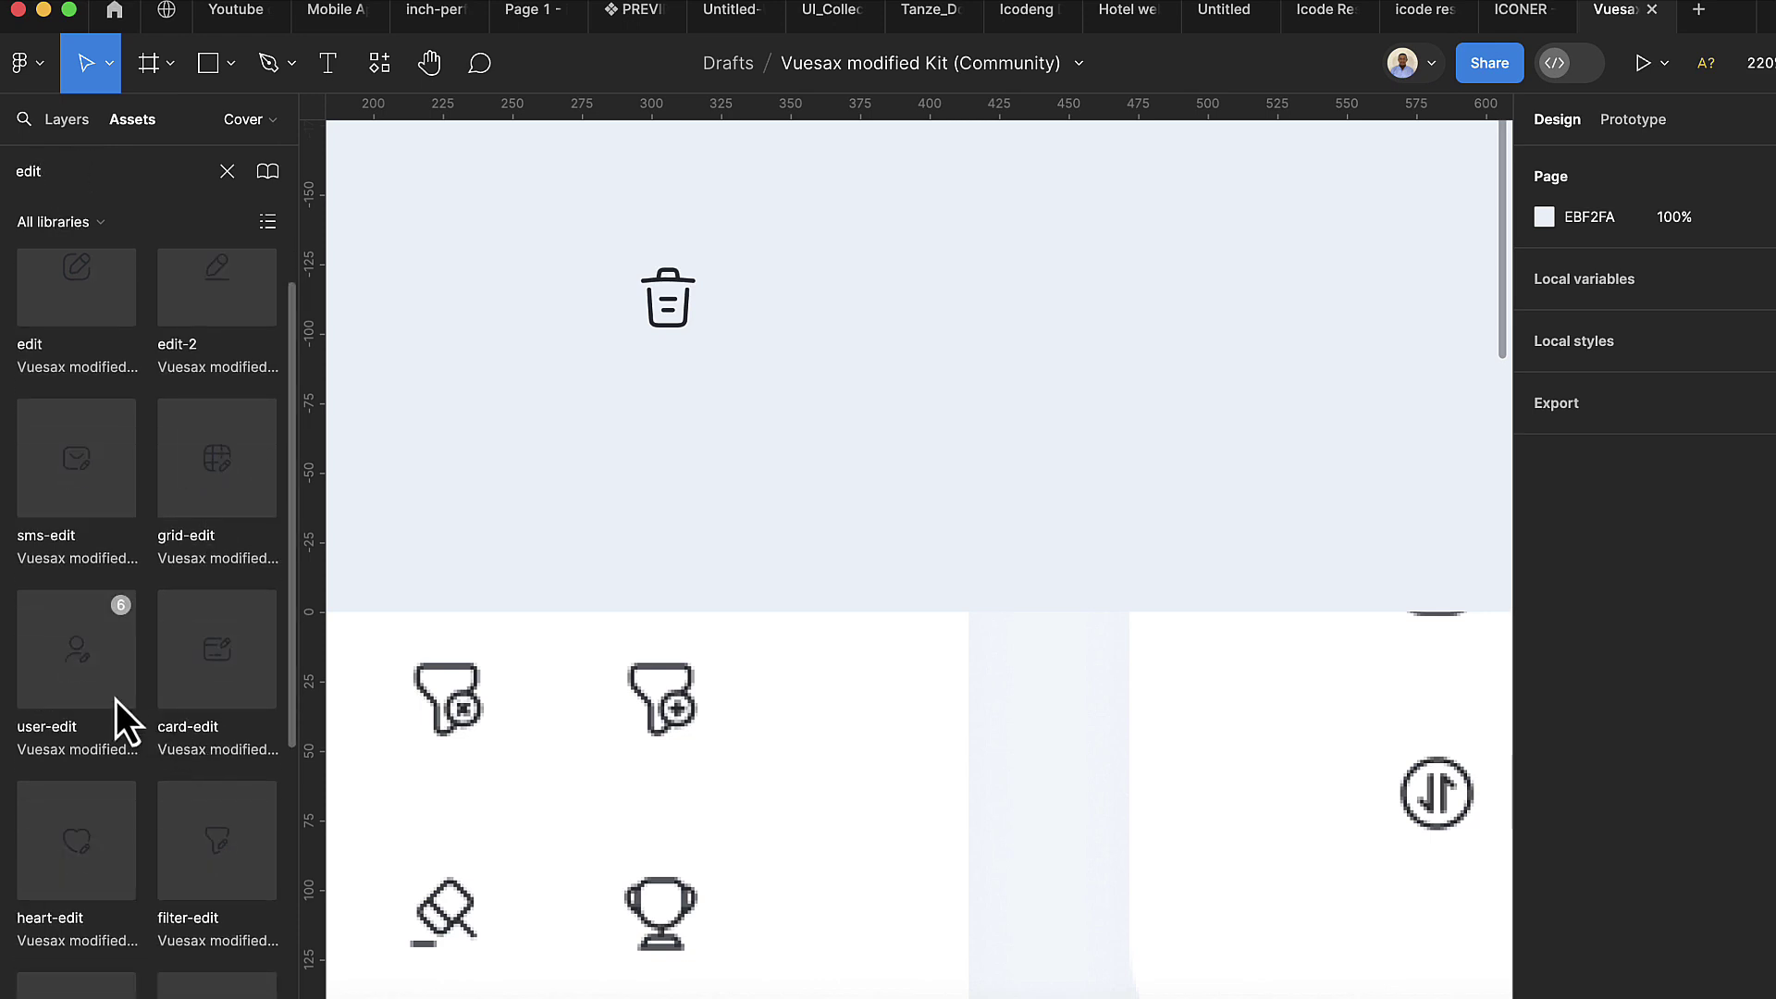
{"action": "left_click_drag", "start_coordinate": [74, 679], "coordinate": [791, 385]}
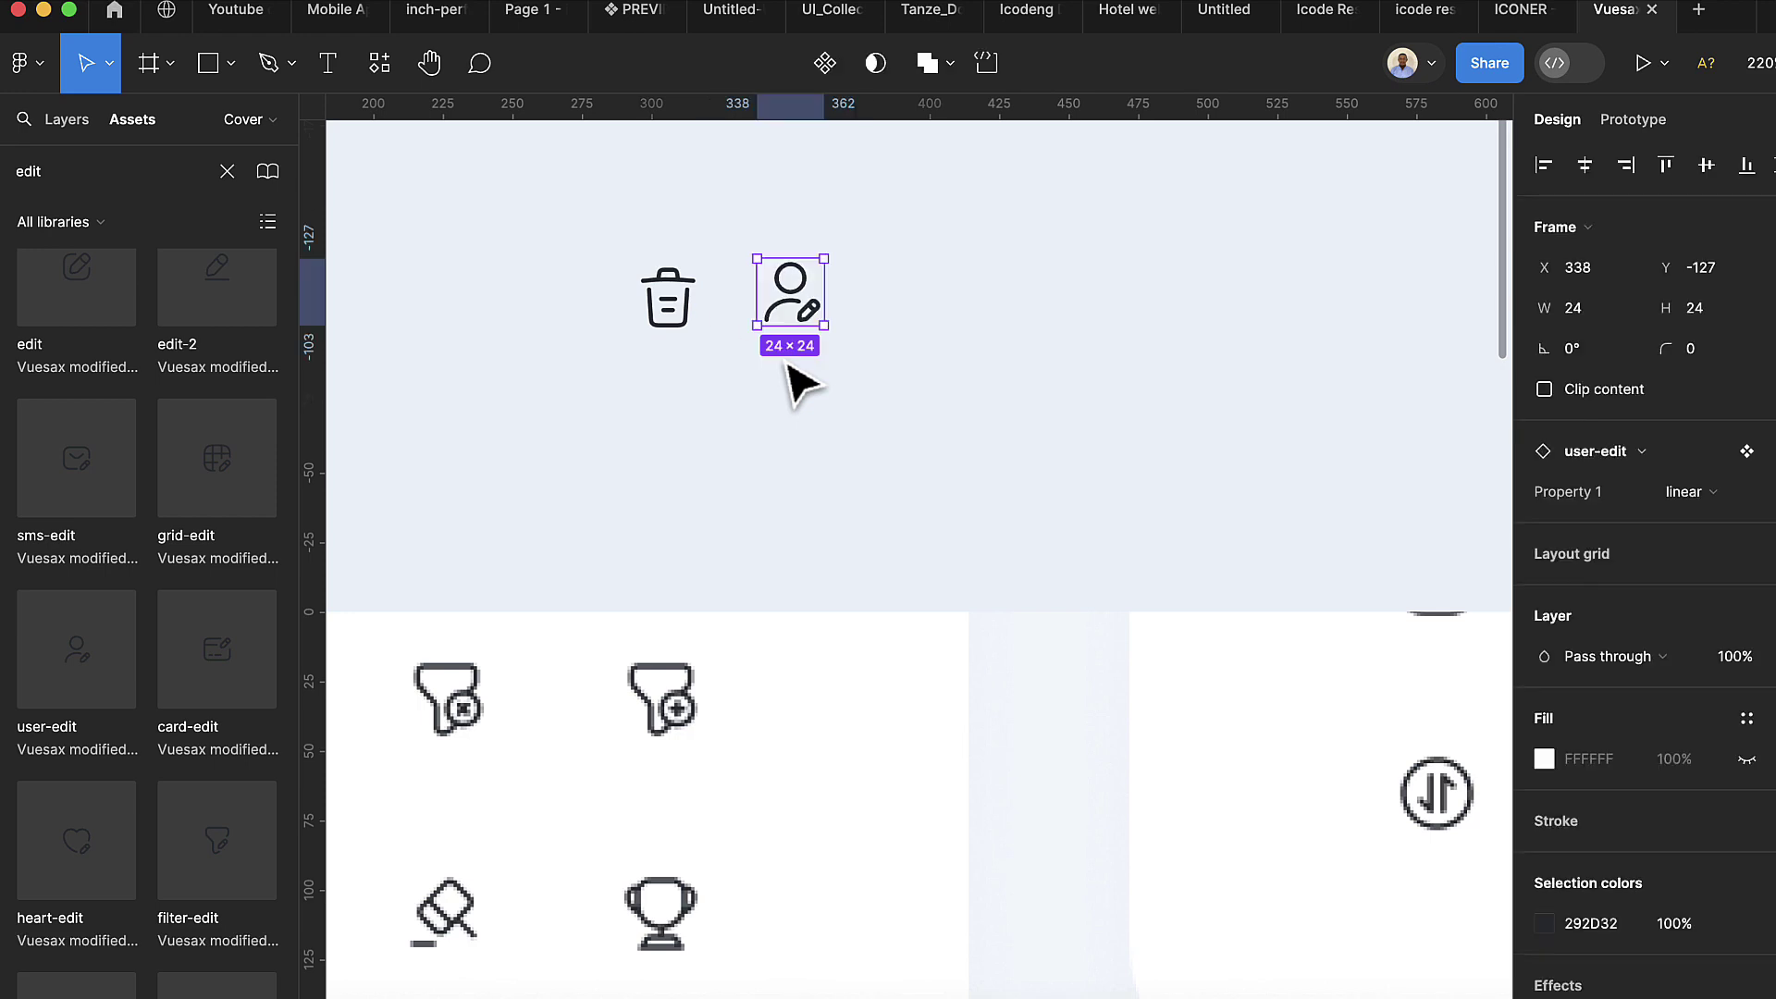
Add a trash icon beside user-edit, delete the old trash icon, and cut both icons
{"action": "double_click", "coordinate": [193, 174]}
{"action": "key", "text": "BackSpace"}
{"action": "type", "text": "trash"}
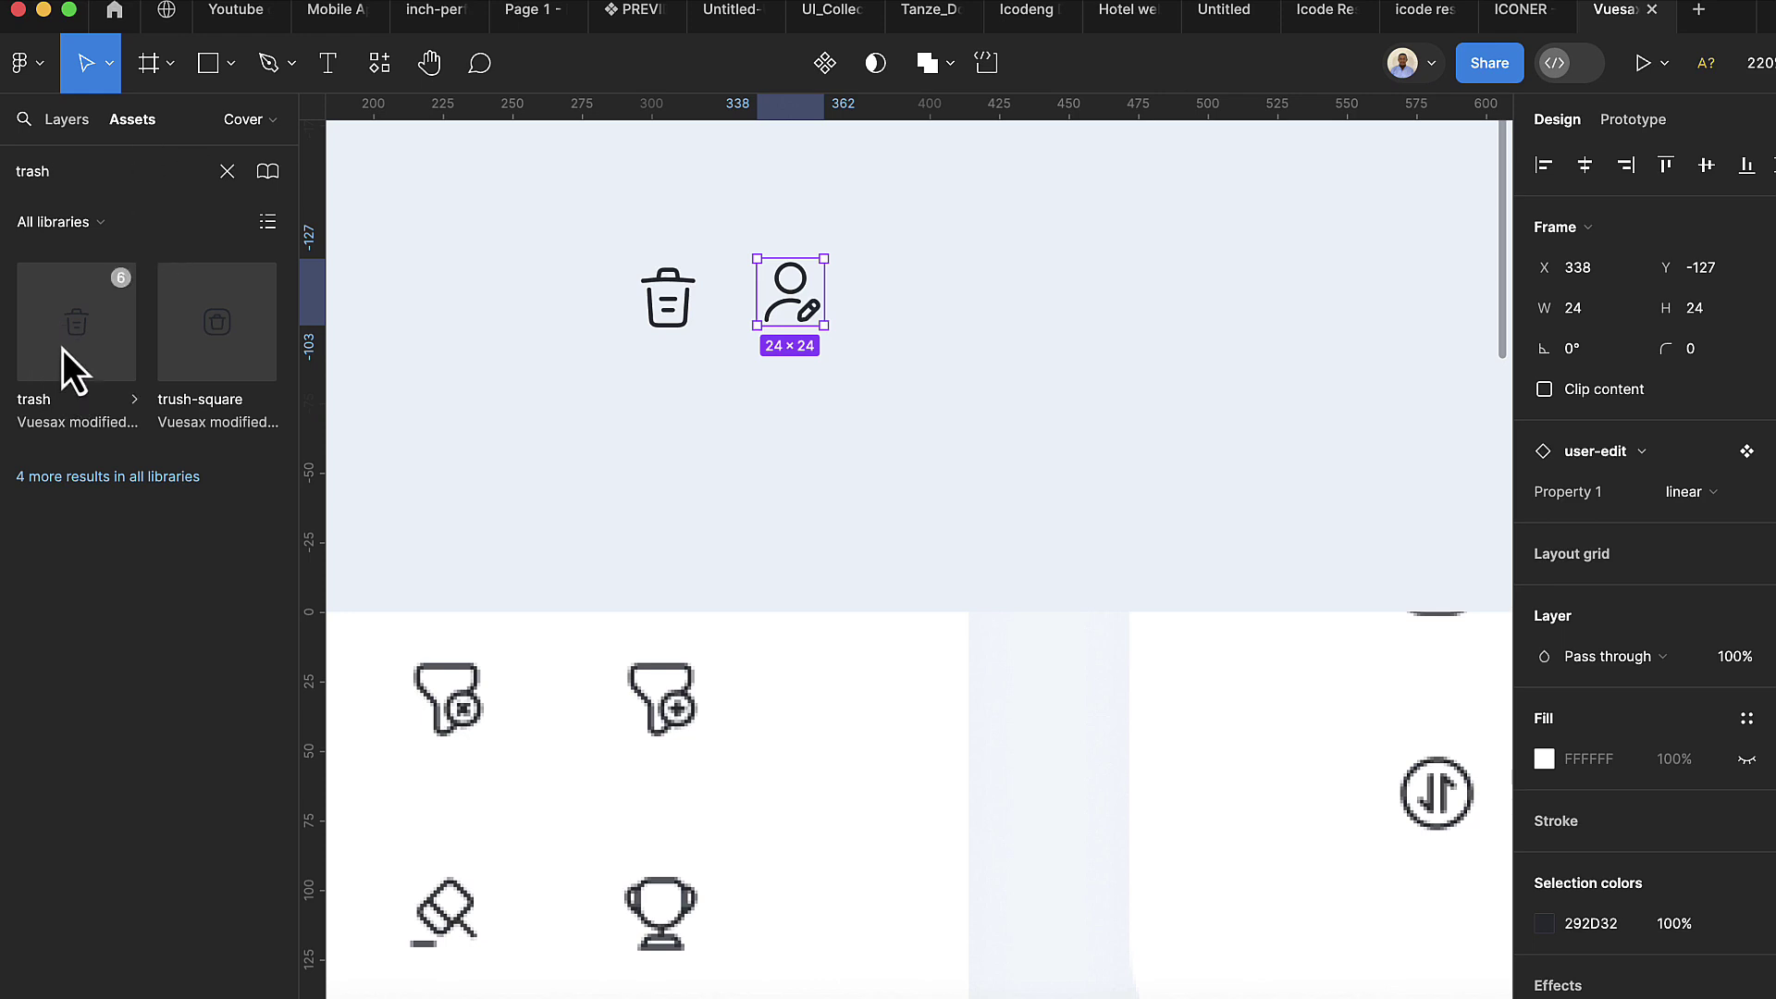
{"action": "left_click_drag", "start_coordinate": [61, 340], "coordinate": [865, 297]}
{"action": "left_click", "coordinate": [694, 330]}
{"action": "key", "text": "Delete"}
{"action": "left_click_drag", "start_coordinate": [708, 231], "coordinate": [991, 389]}
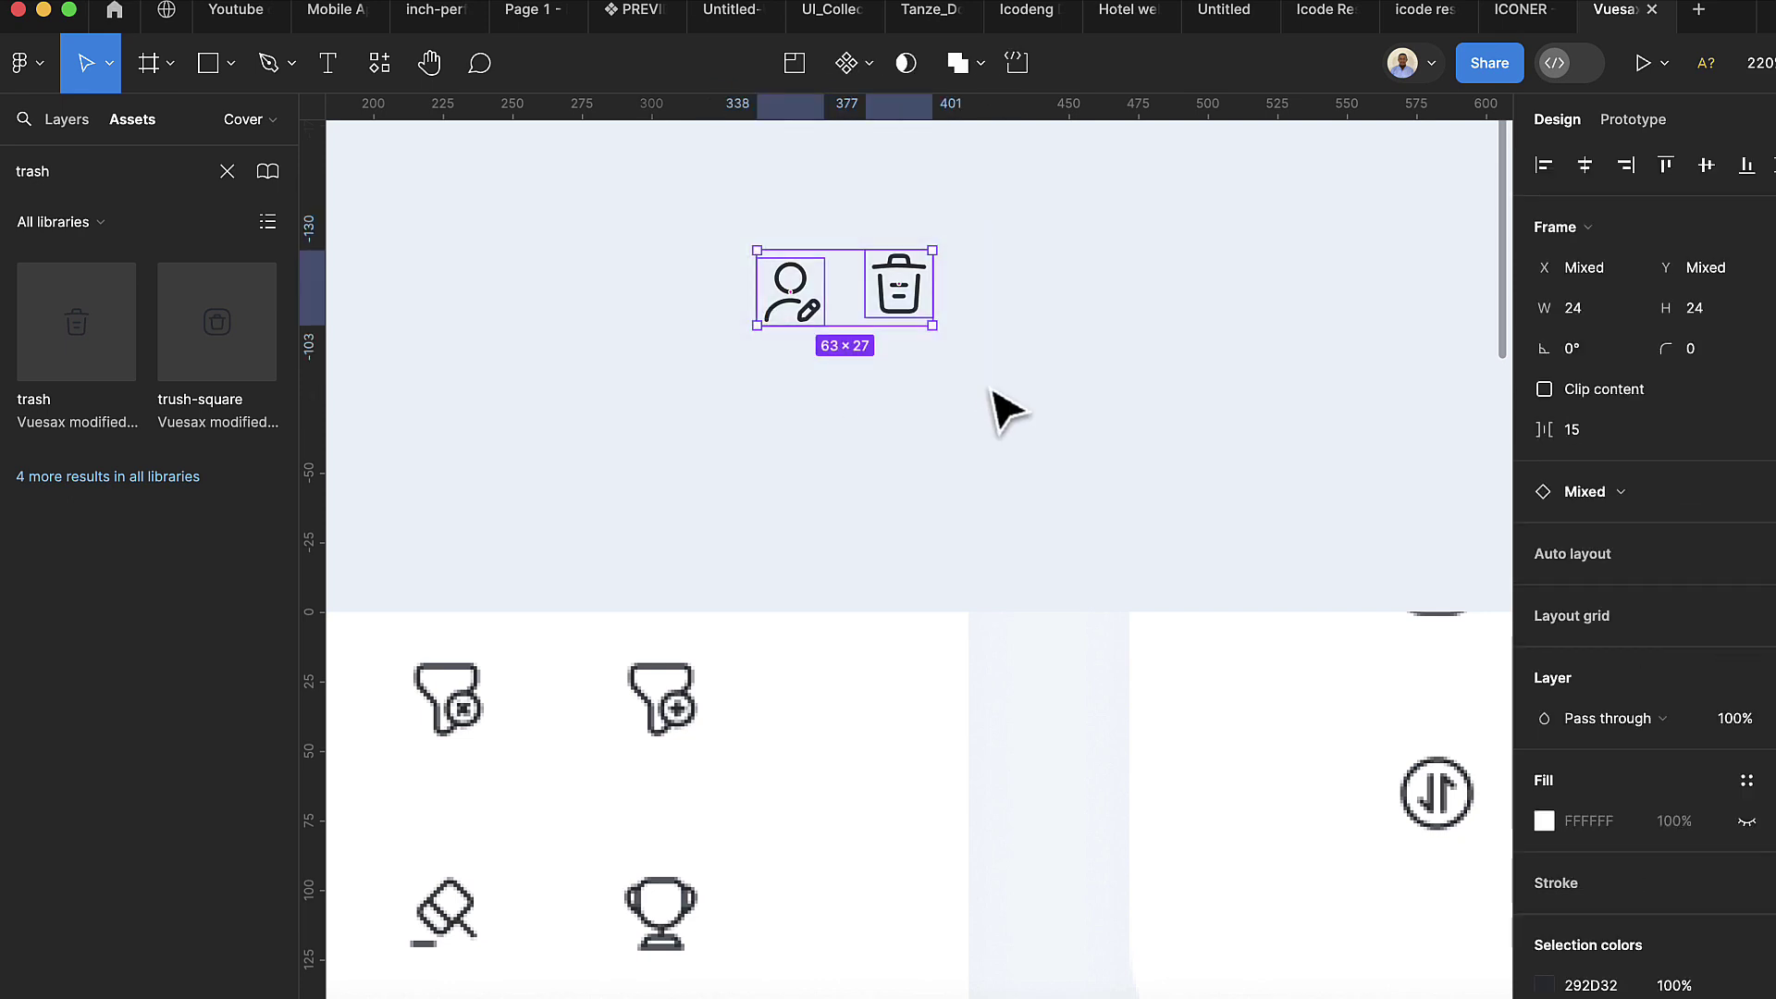
{"action": "key", "text": "Delete"}
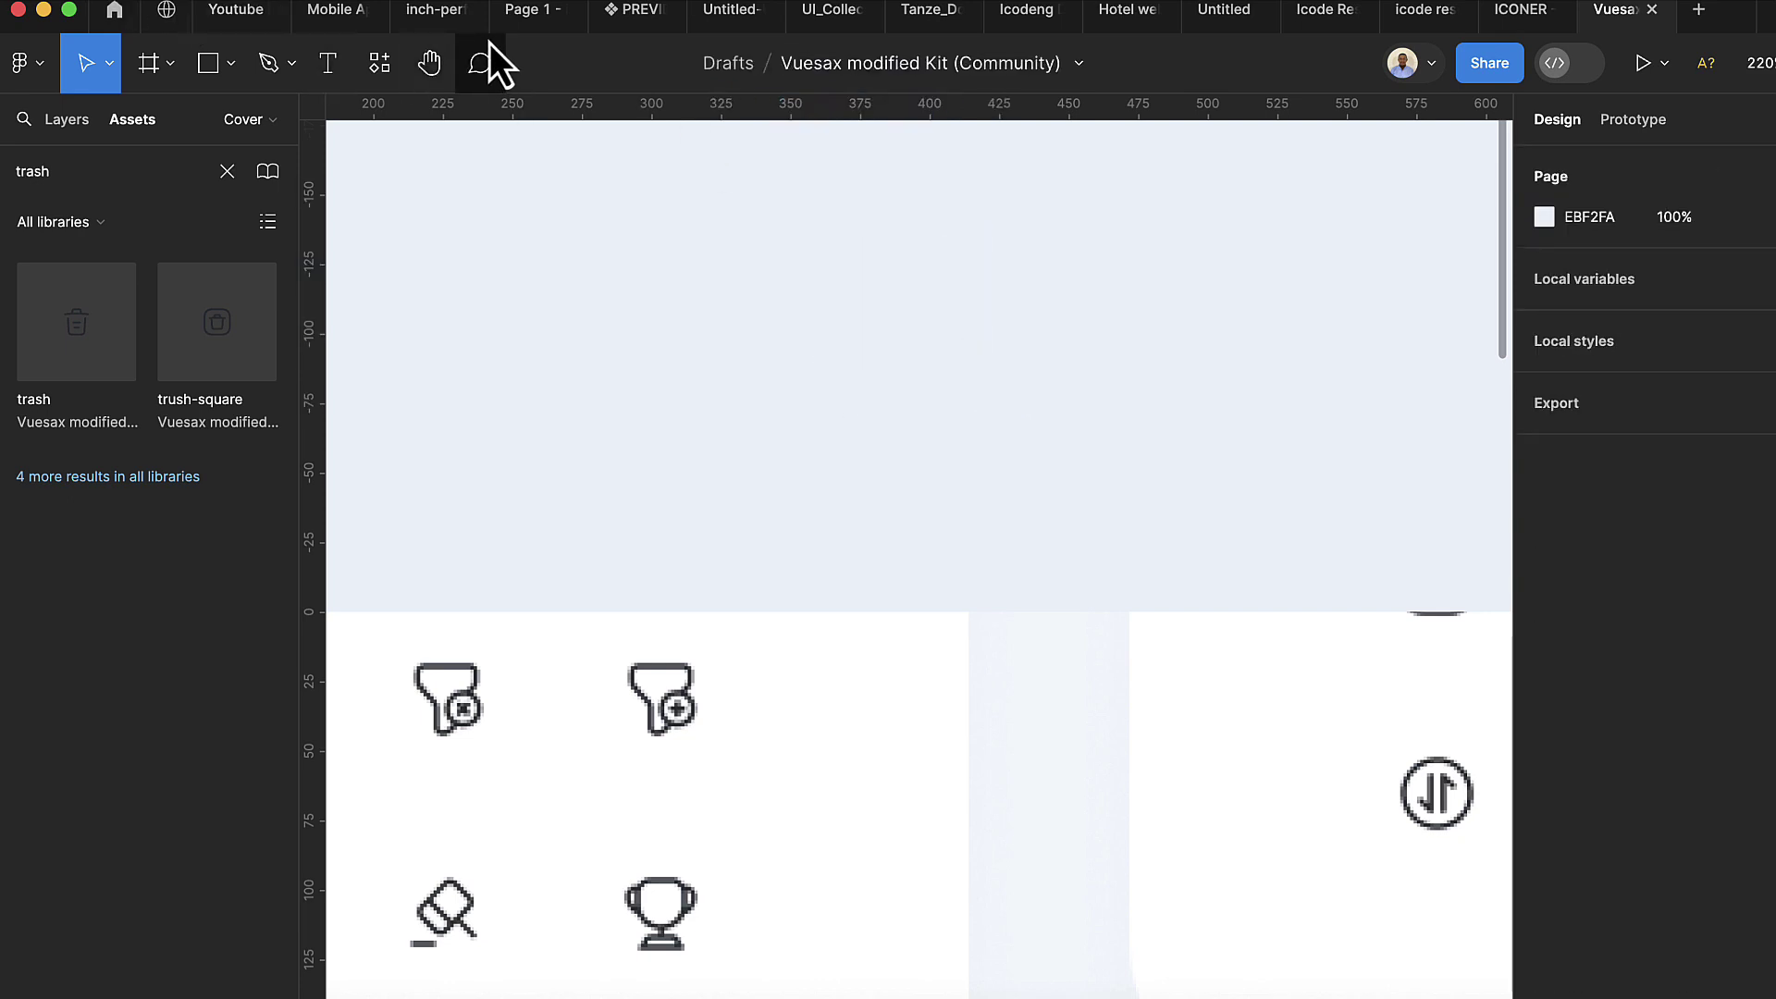
Paste the two icons into the inch-perfect dashboard file, above the dashboard frame
{"action": "left_click", "coordinate": [408, 15]}
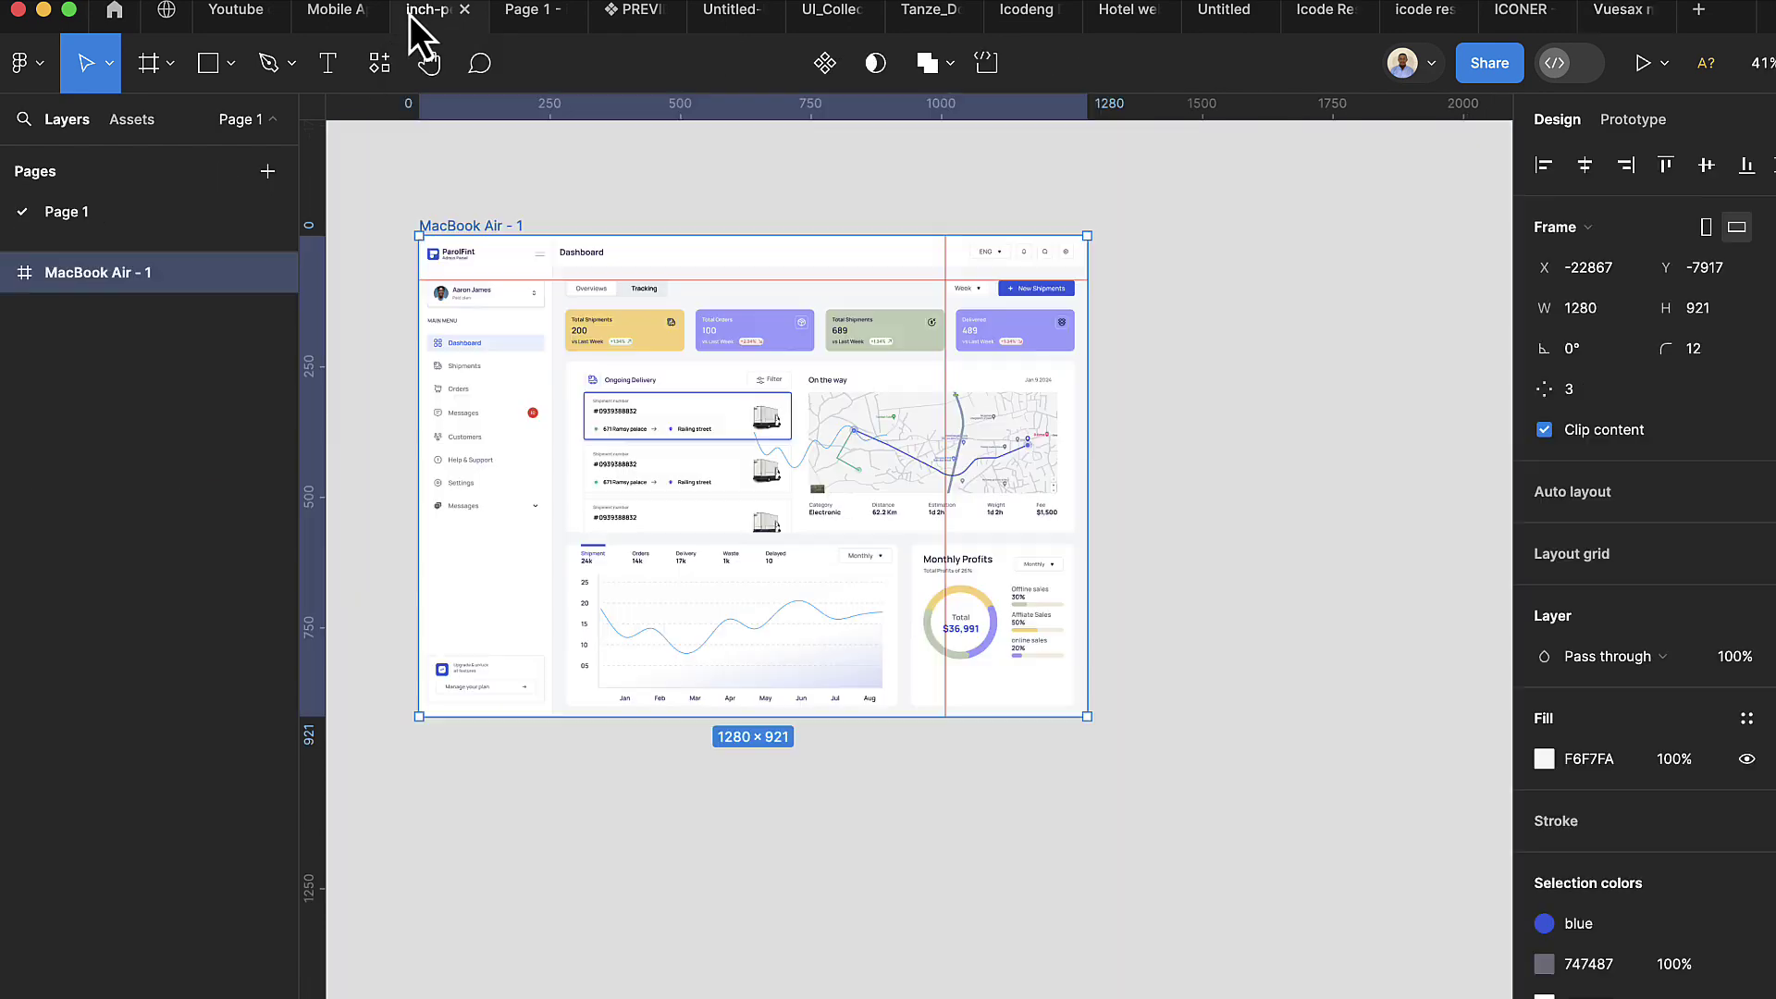
{"action": "scroll", "coordinate": [1122, 356], "scroll_direction": "up", "scroll_amount": 3}
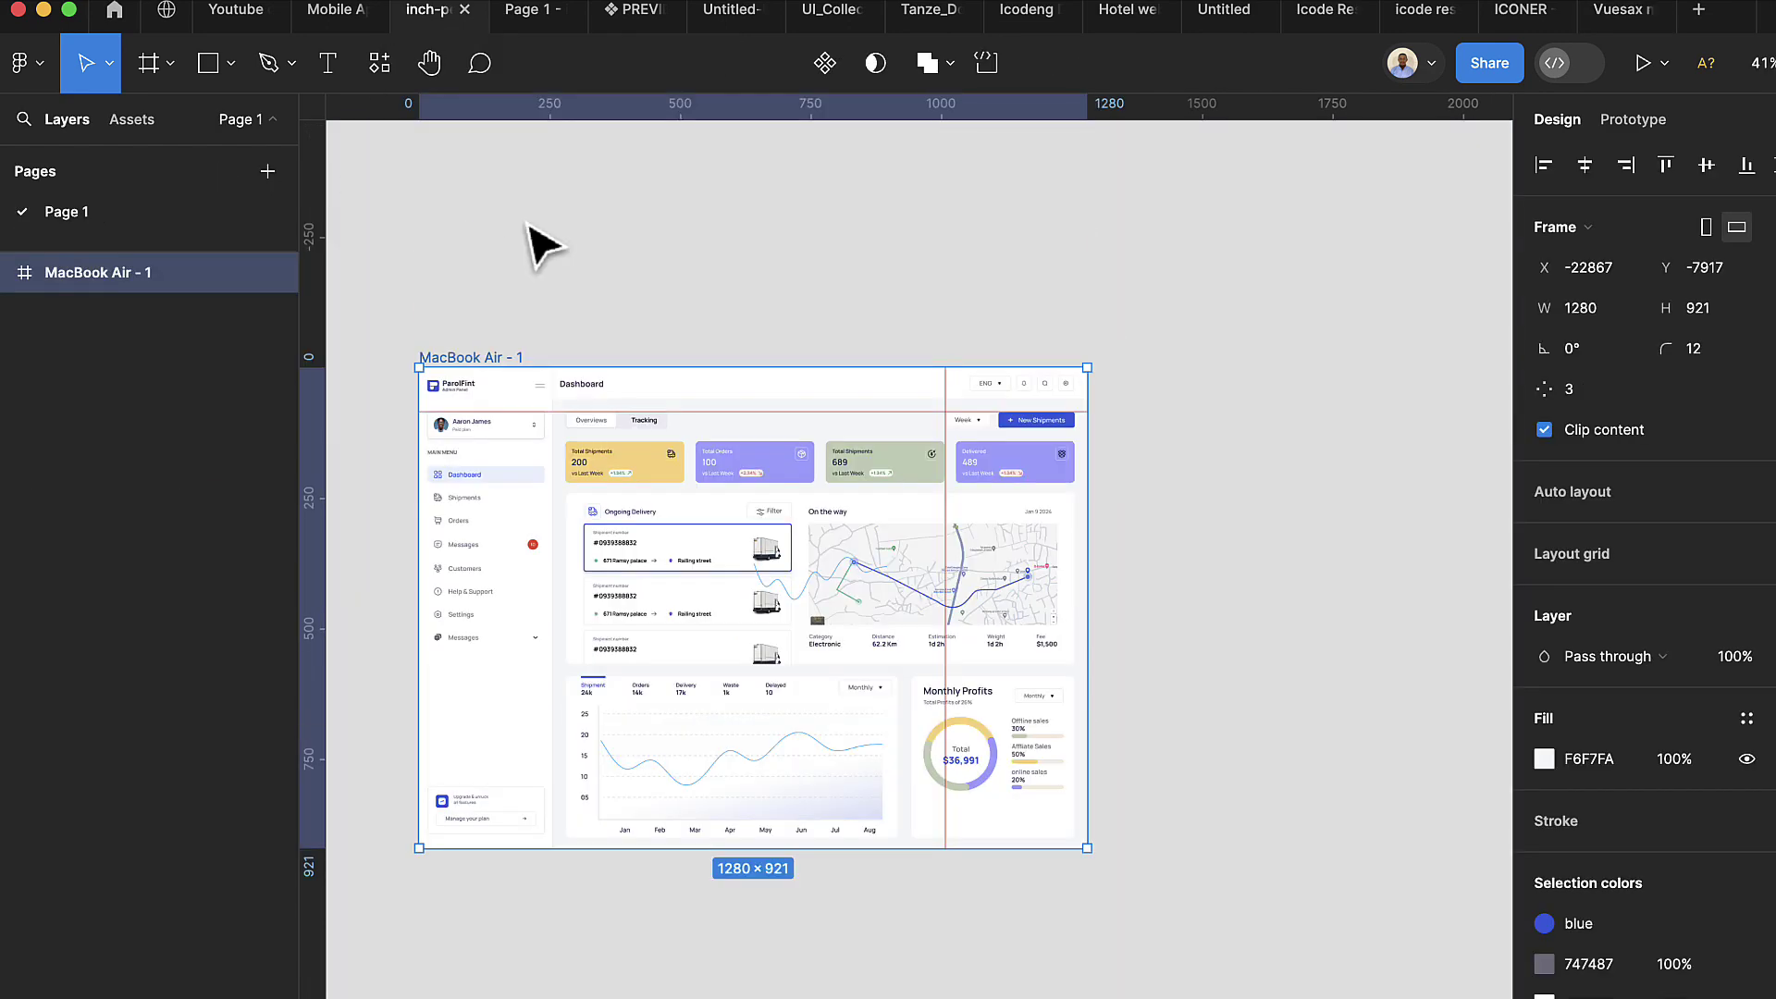
{"action": "left_click", "coordinate": [626, 231]}
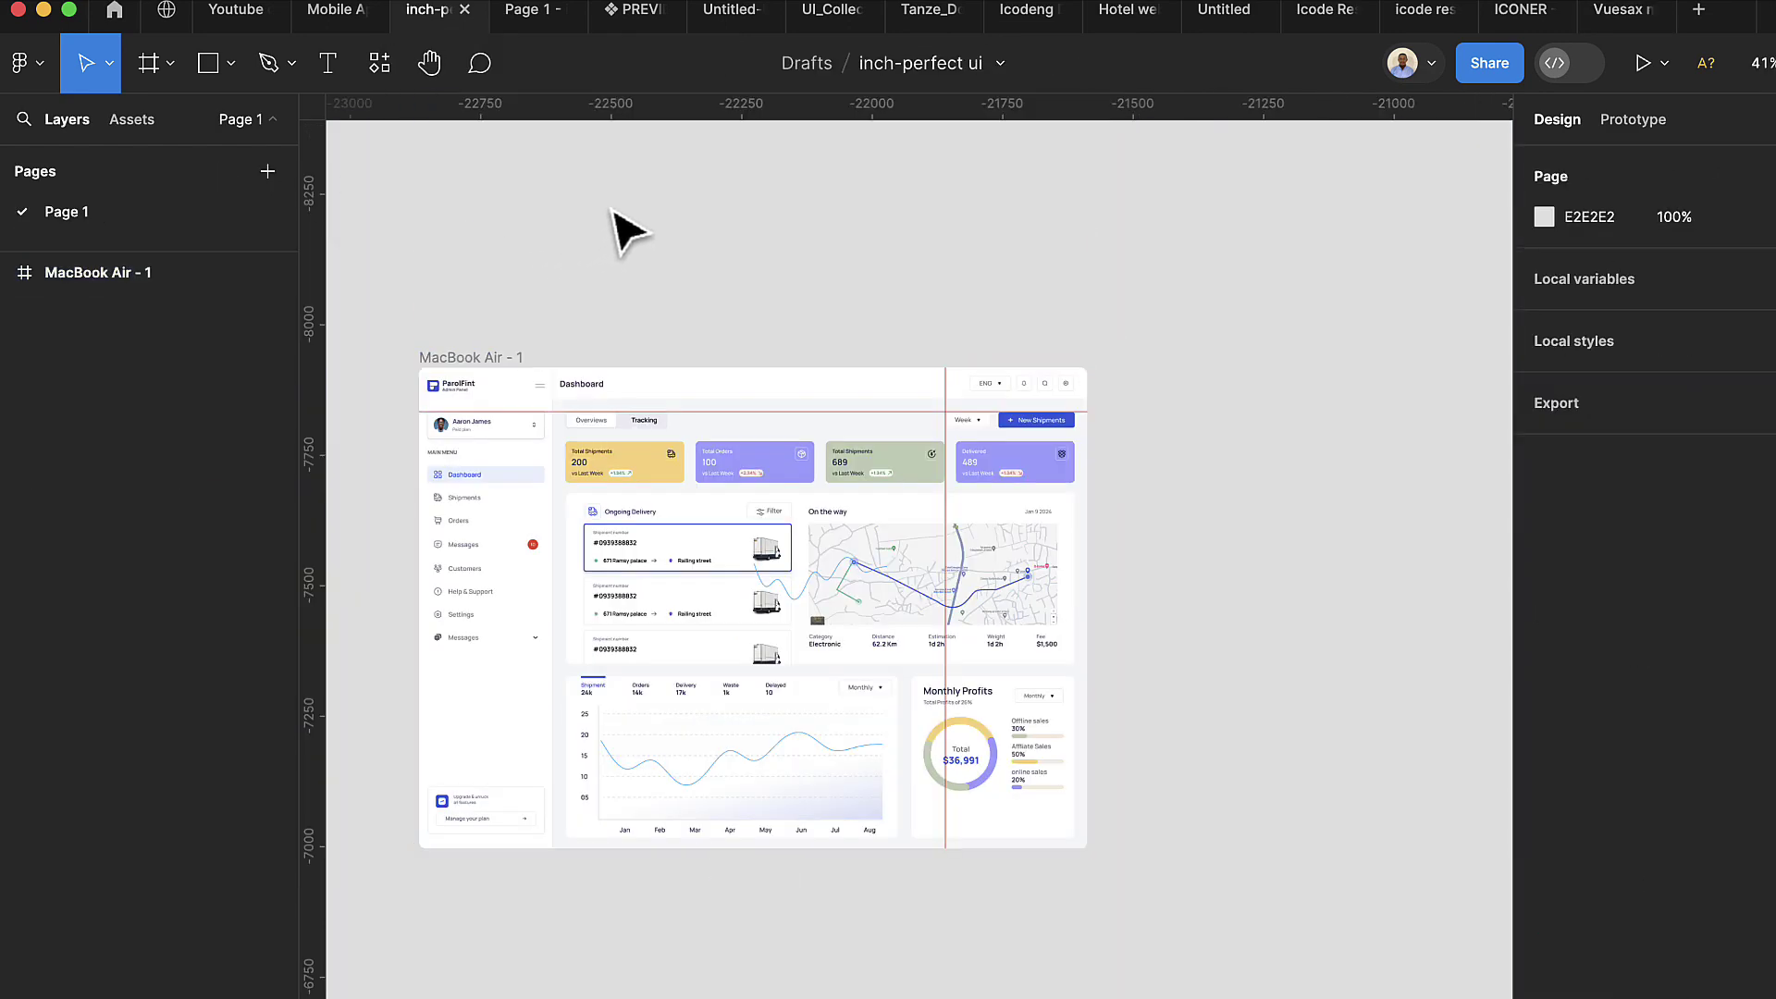
{"action": "key", "text": "super+v"}
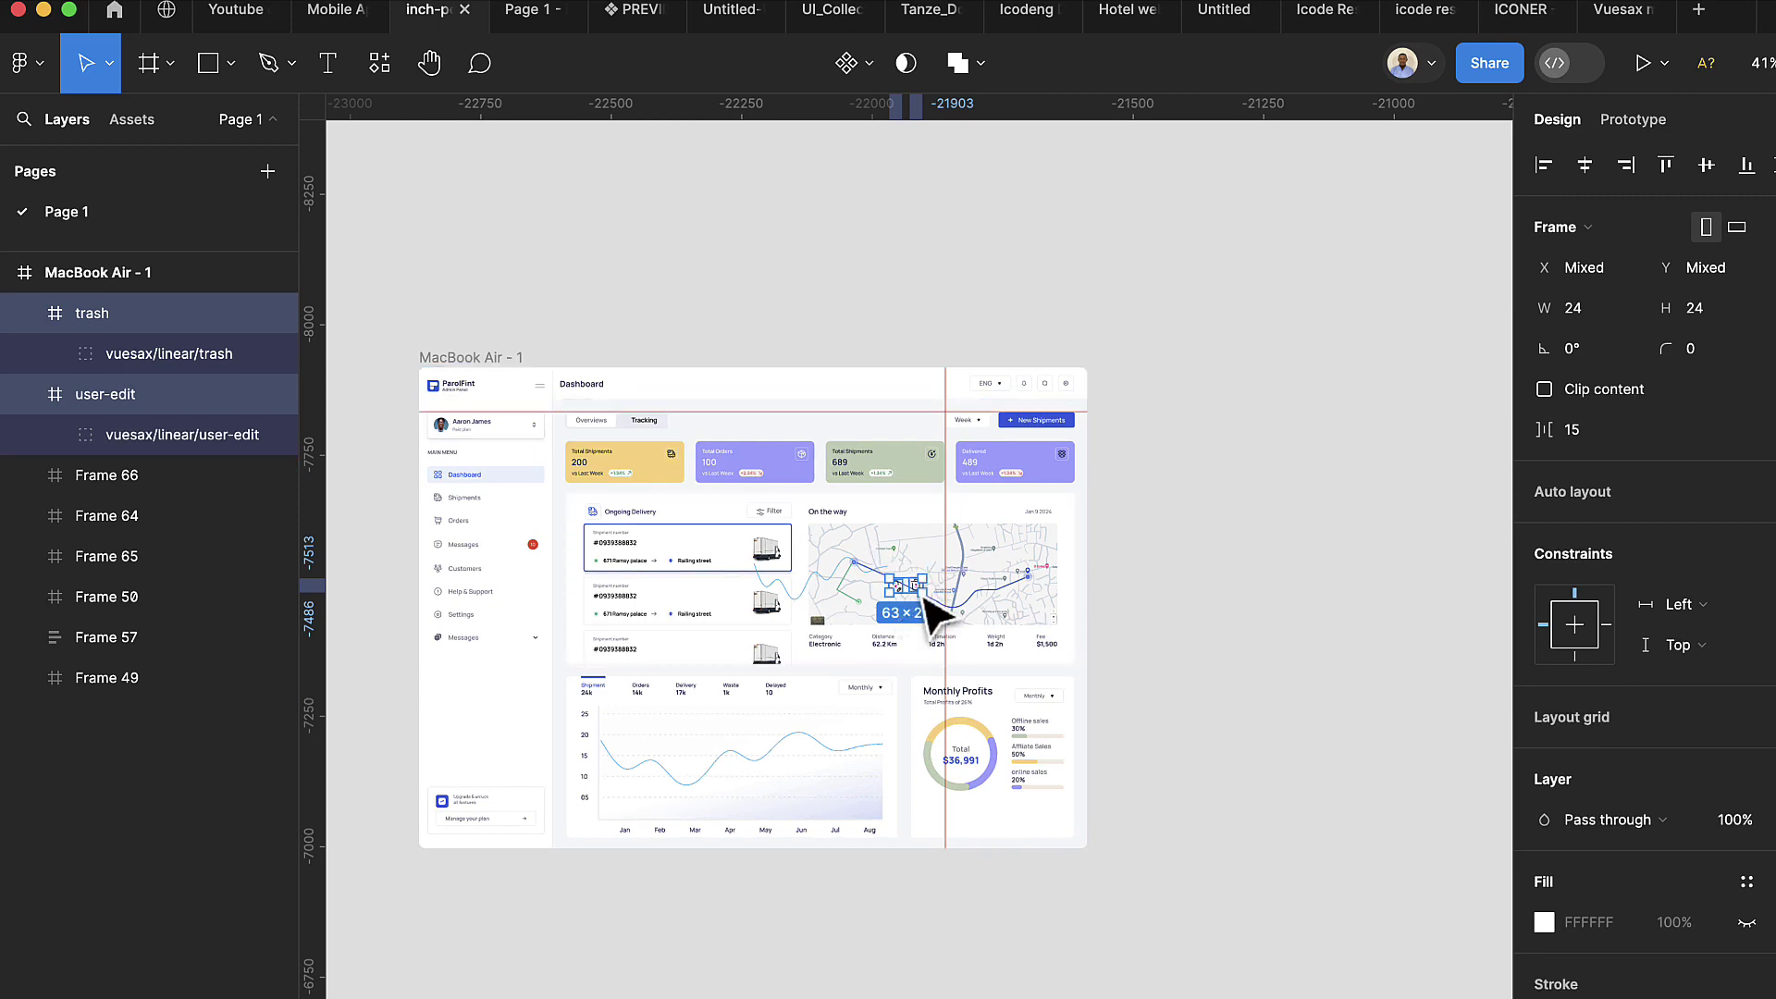
{"action": "left_click_drag", "start_coordinate": [925, 599], "coordinate": [812, 269]}
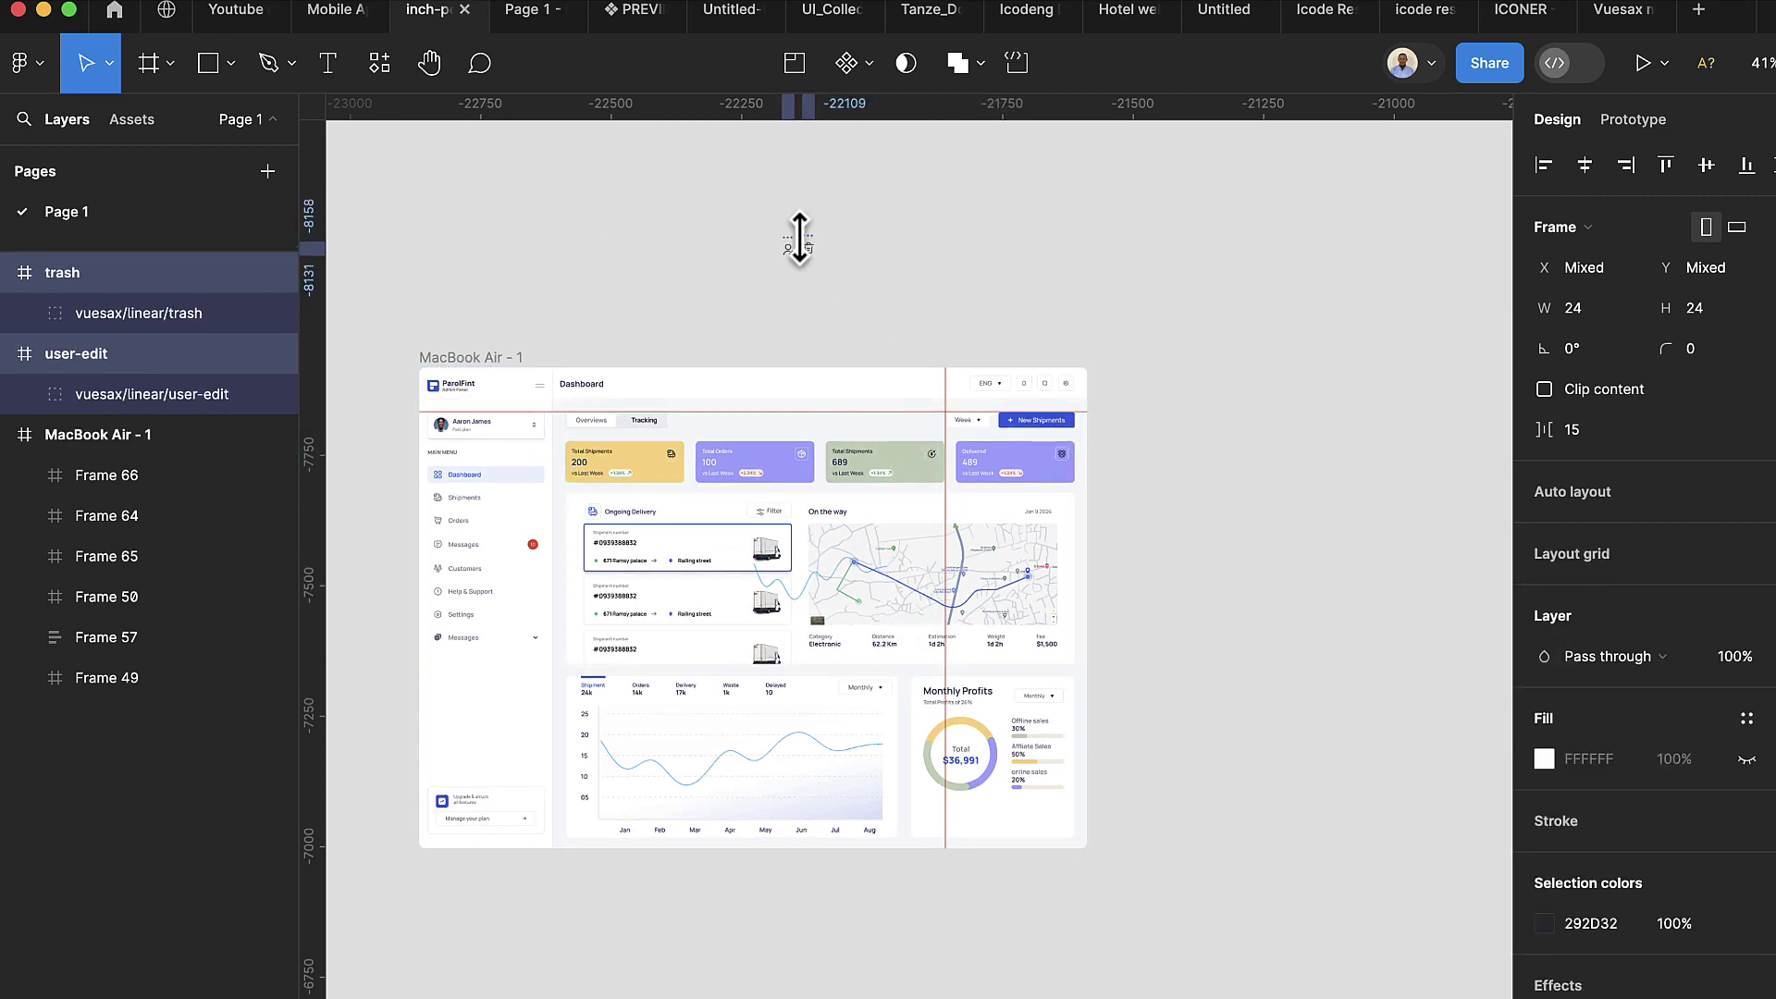
{"action": "scroll", "coordinate": [797, 238], "scroll_direction": "up", "scroll_amount": 5}
{"action": "scroll", "coordinate": [800, 238], "scroll_direction": "up", "scroll_amount": 6}
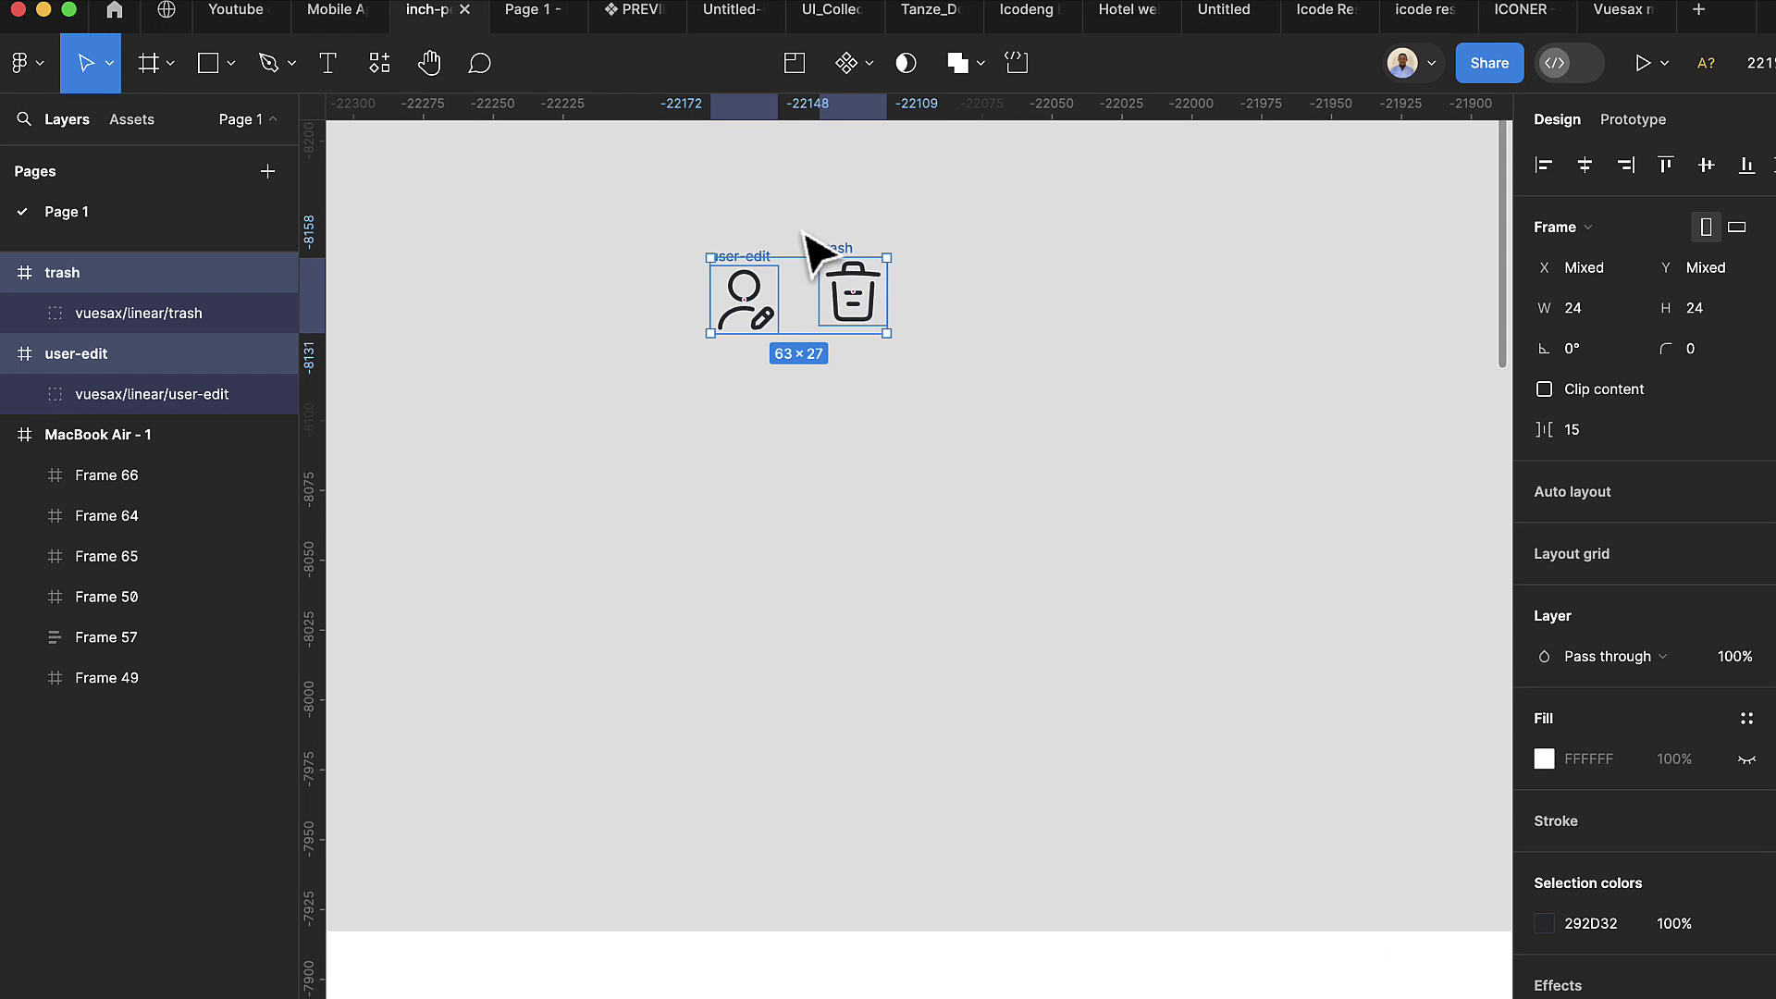
Resize both the user-edit and trash icons to 16×16
{"action": "left_click", "coordinate": [805, 236]}
{"action": "left_click", "coordinate": [773, 277]}
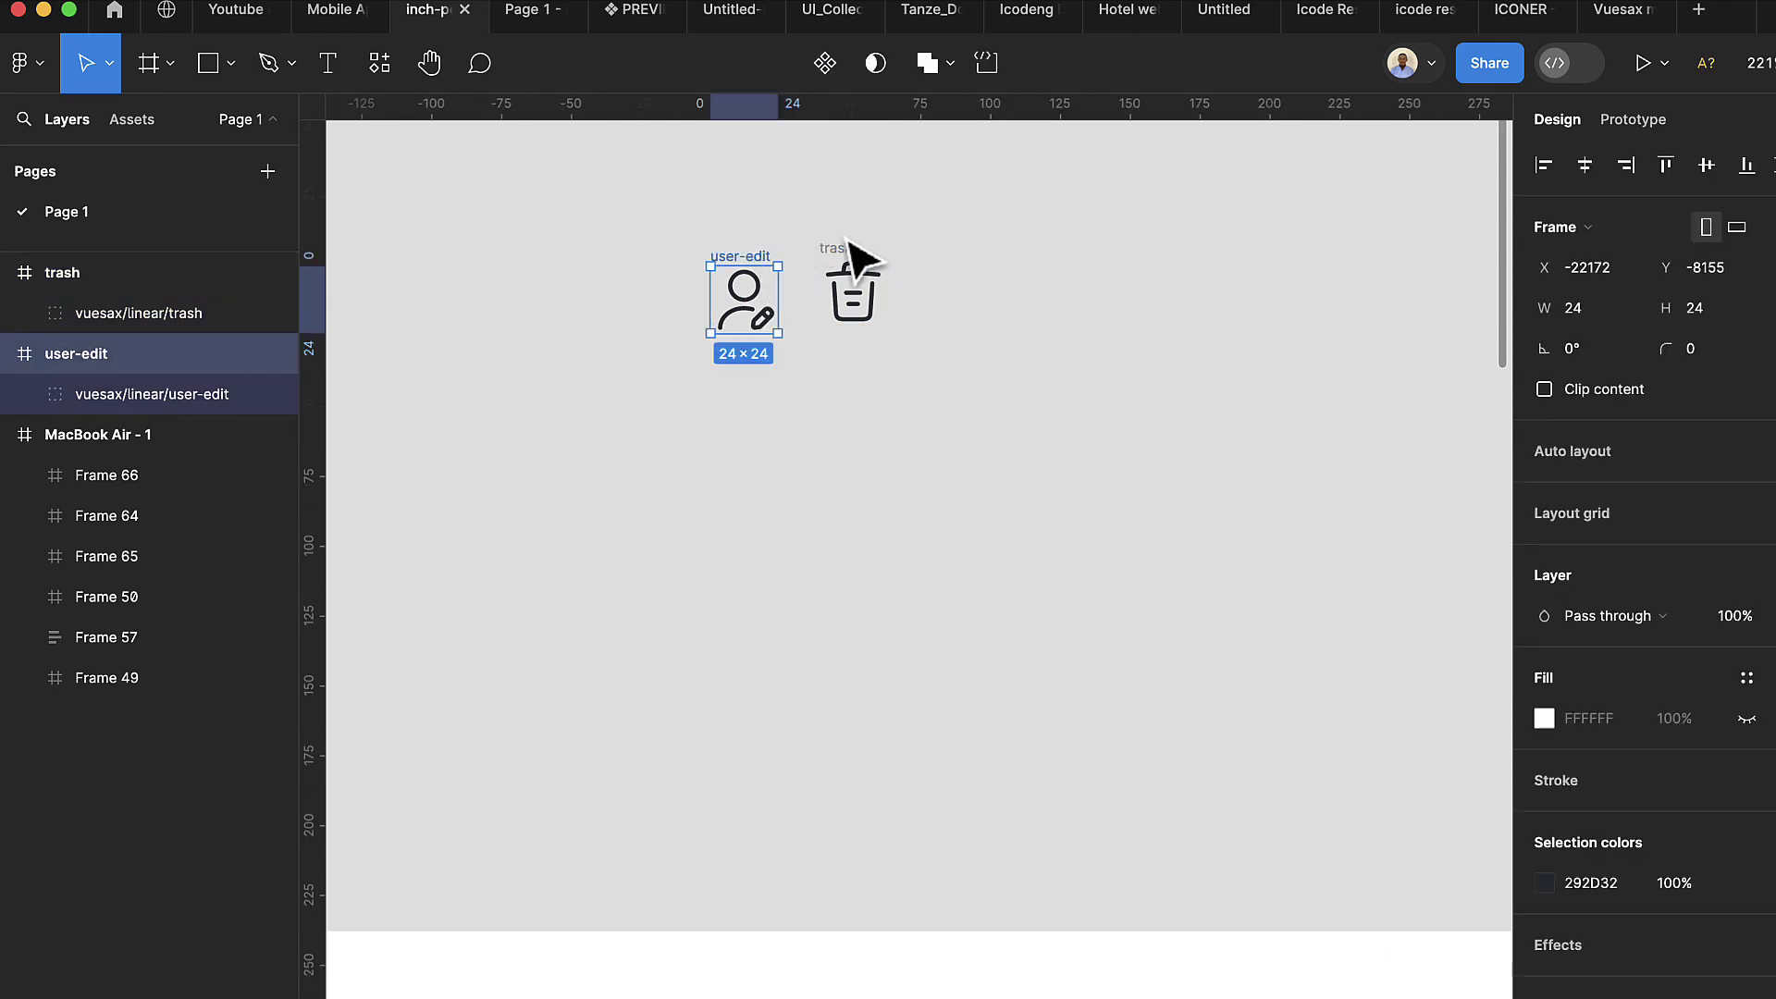
{"action": "left_click", "coordinate": [853, 264], "text": "shift"}
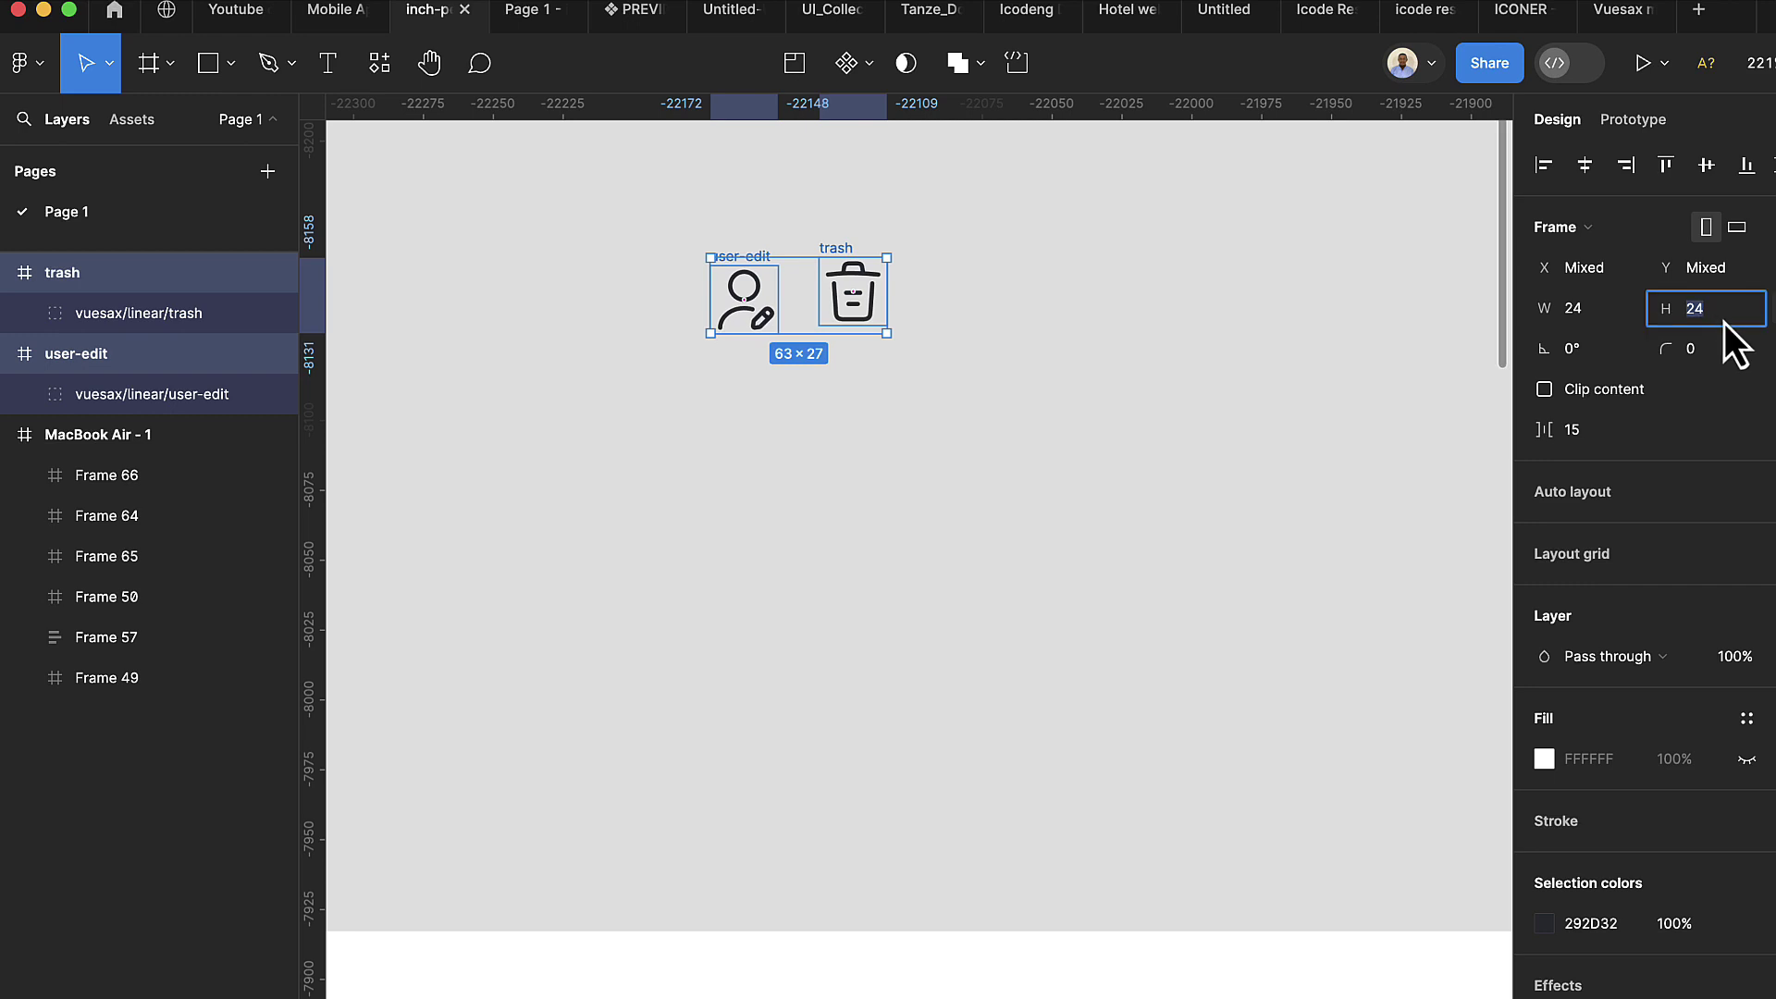
{"action": "left_click", "coordinate": [1725, 324]}
{"action": "type", "text": "16"}
{"action": "key", "text": "Return"}
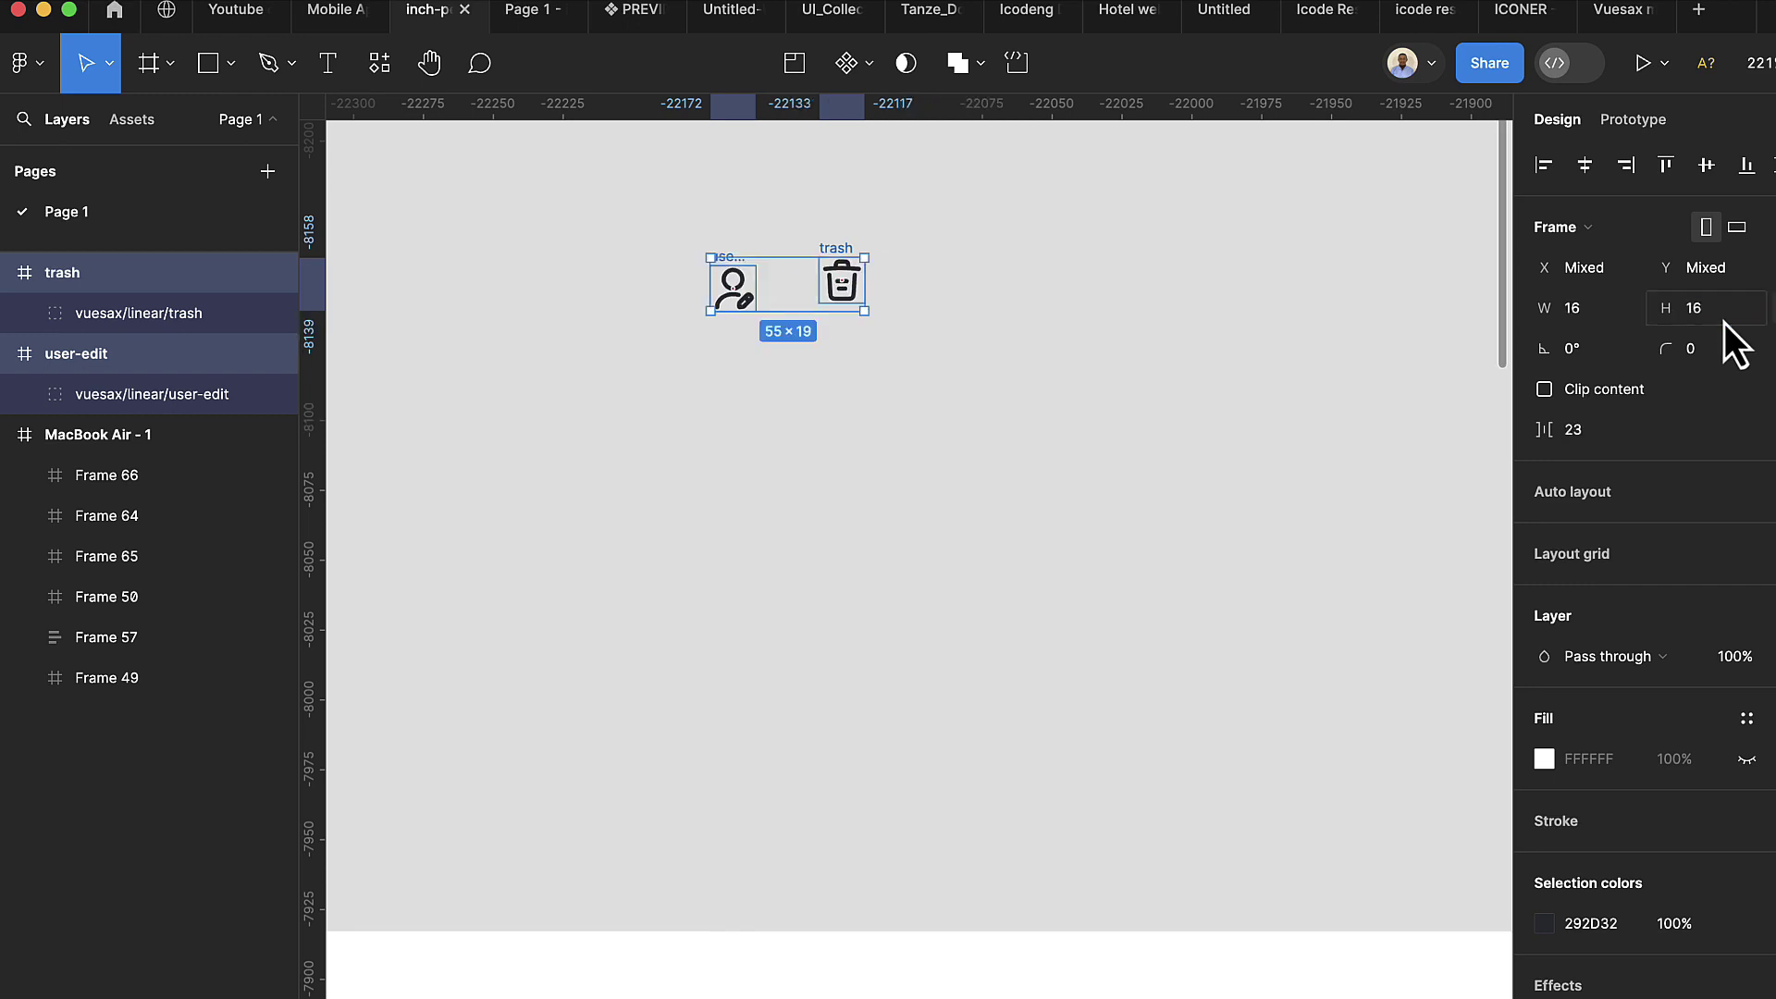
{"action": "scroll", "coordinate": [1721, 561], "scroll_direction": "down", "scroll_amount": 1}
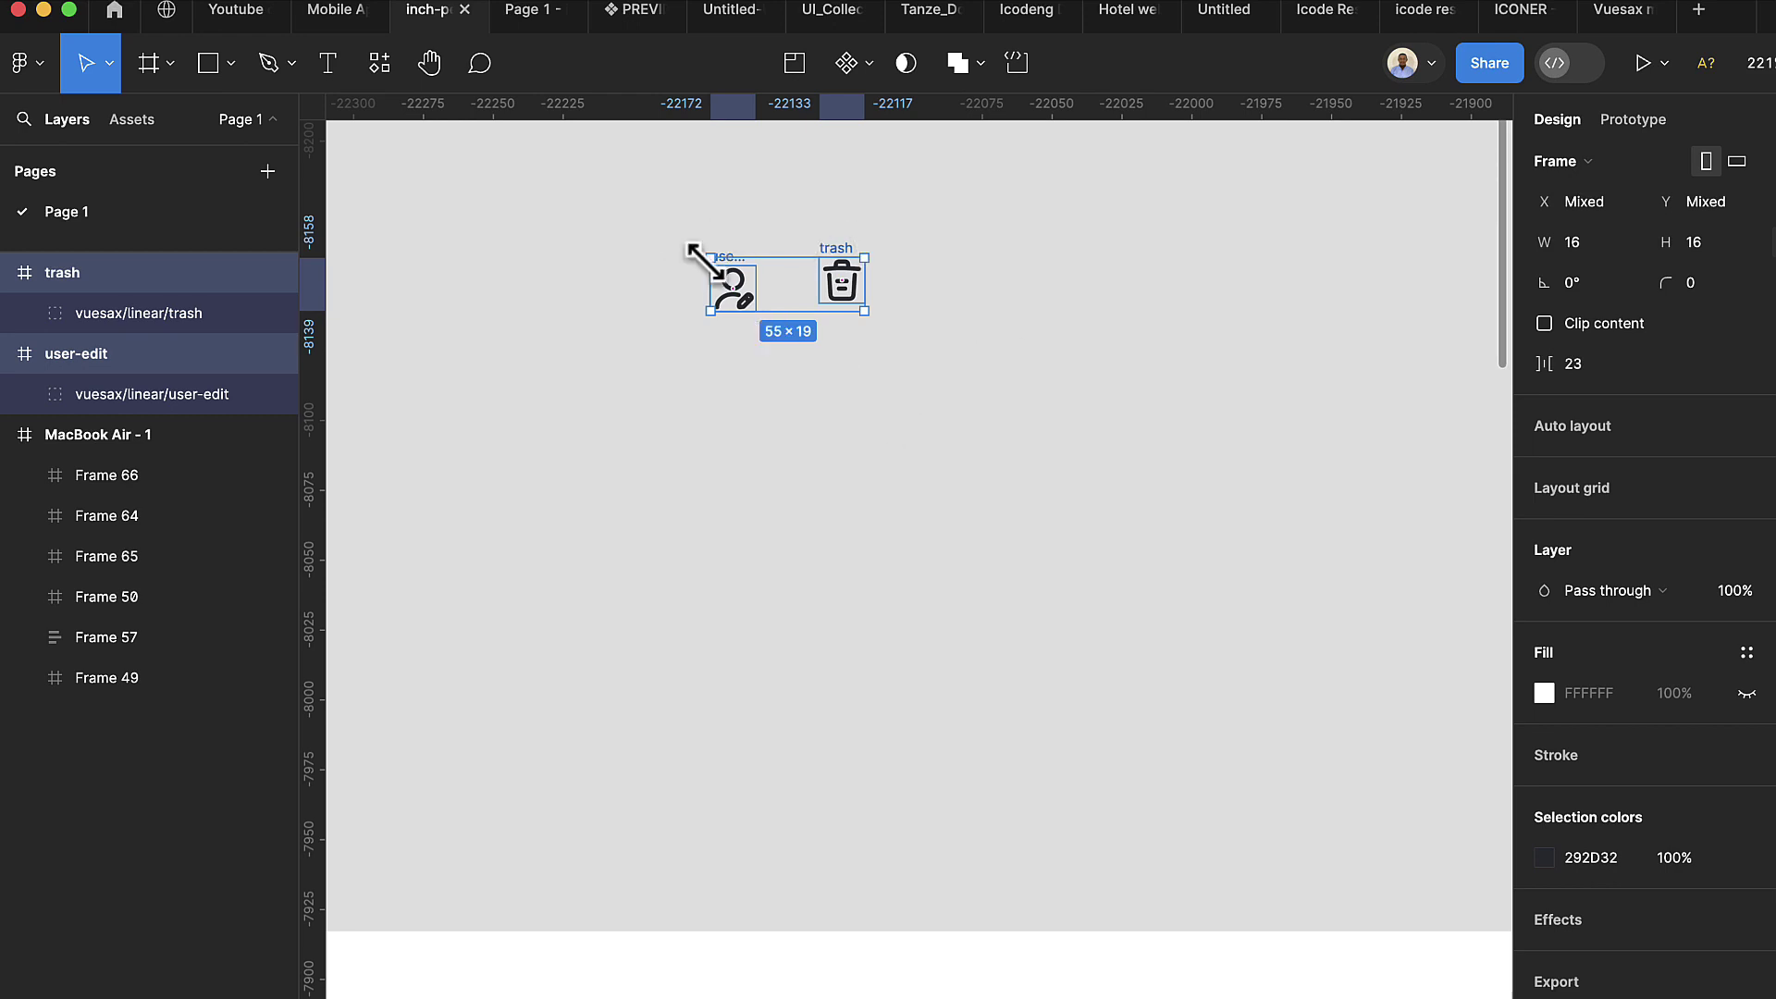
{"action": "scroll", "coordinate": [740, 317], "scroll_direction": "up", "scroll_amount": 2}
{"action": "scroll", "coordinate": [740, 317], "scroll_direction": "up", "scroll_amount": 3}
Set the stroke weight of the user-edit and trash icon graphics to 1
{"action": "double_click", "coordinate": [750, 302]}
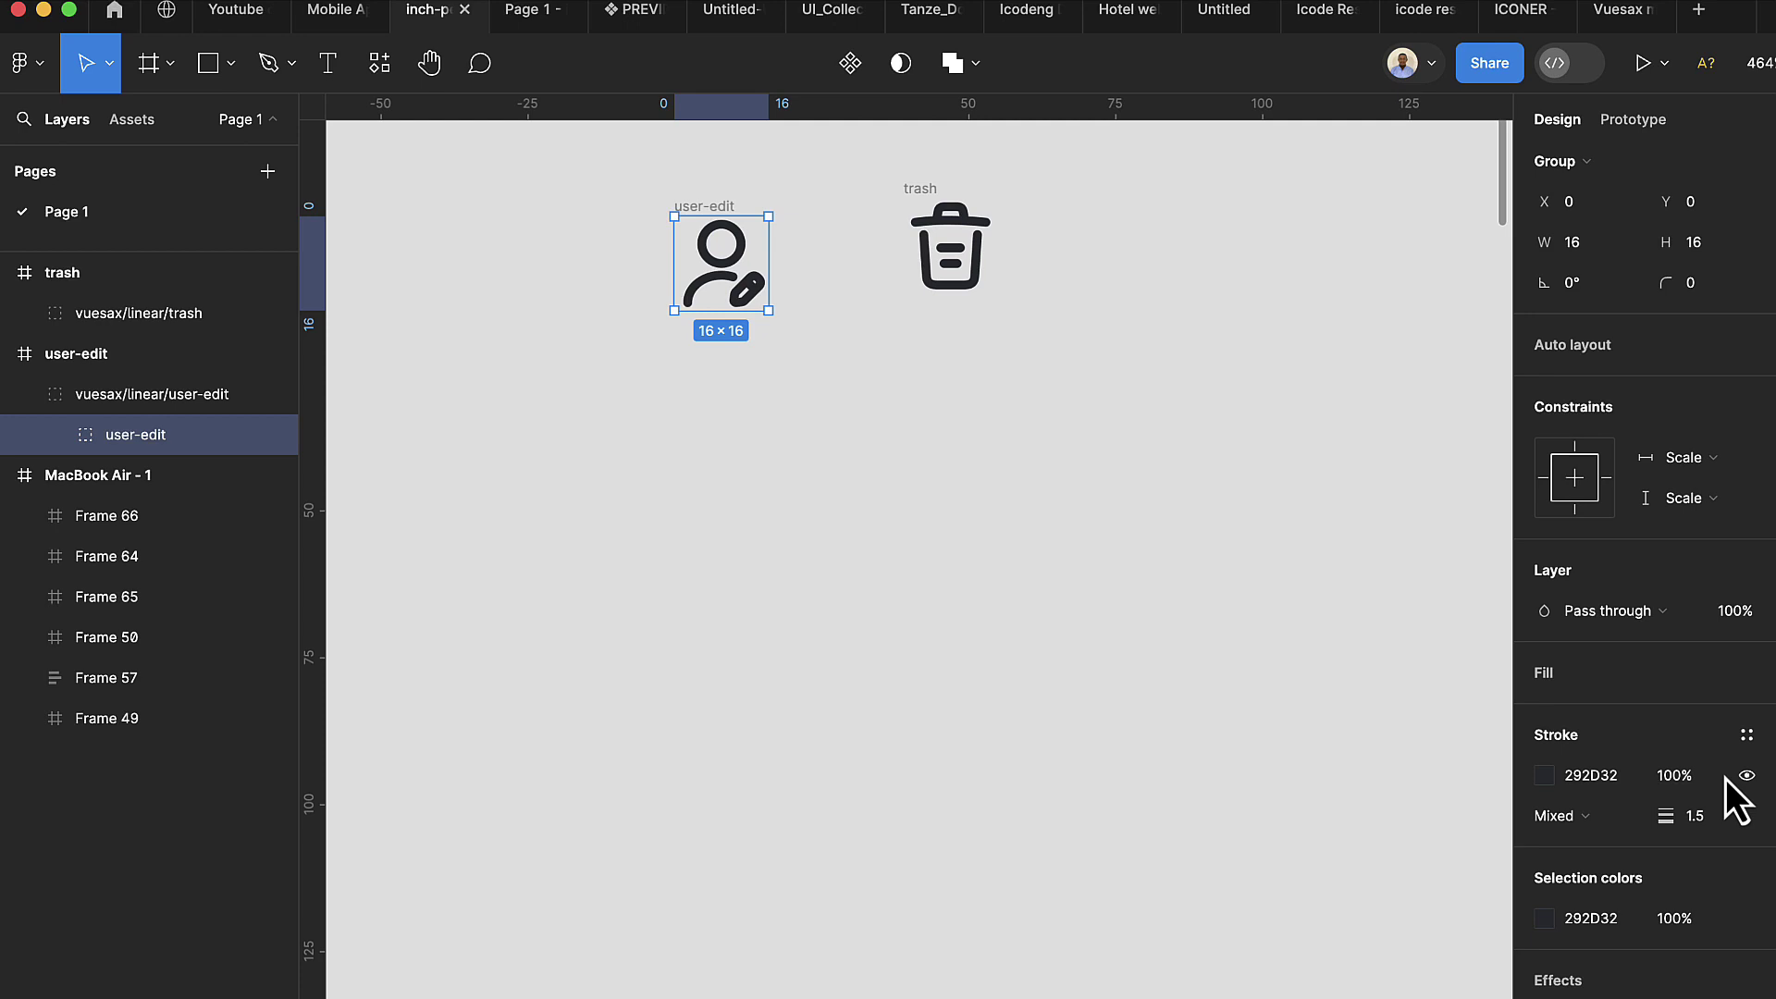
{"action": "left_click", "coordinate": [1722, 817]}
{"action": "key", "text": "BackSpace"}
{"action": "type", "text": "2"}
{"action": "key", "text": "Return"}
{"action": "type", "text": "1"}
{"action": "key", "text": "Return"}
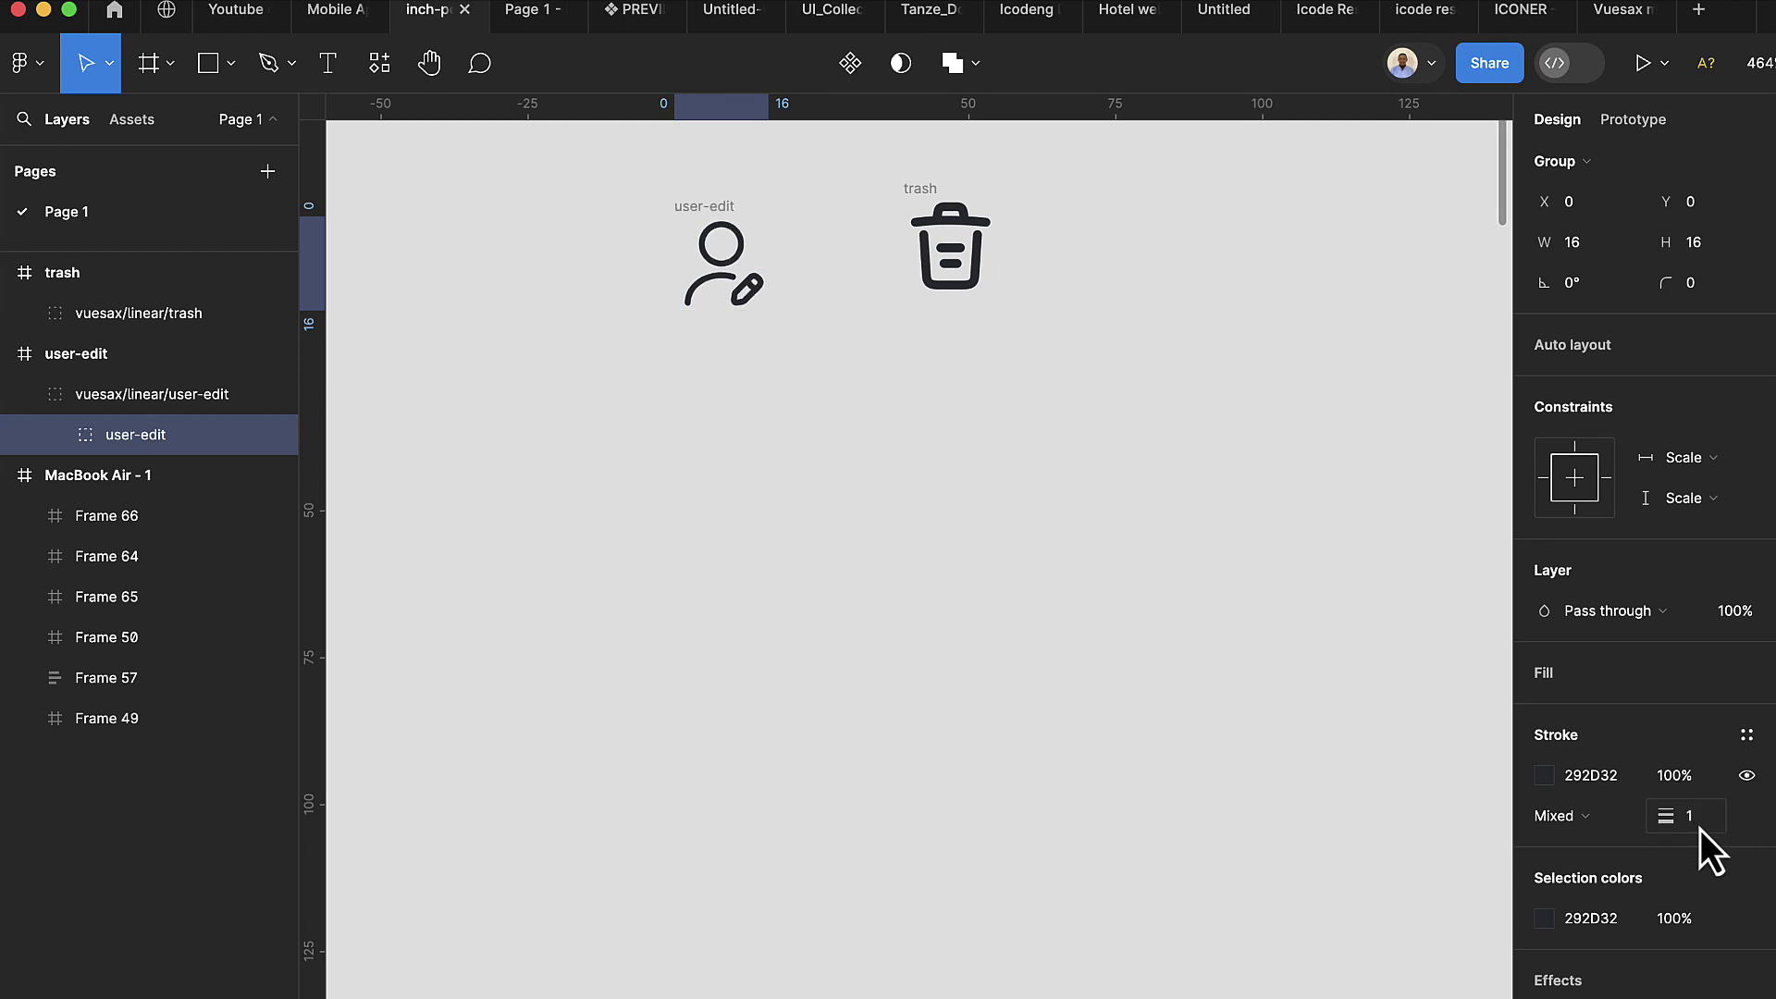
{"action": "left_click", "coordinate": [965, 255]}
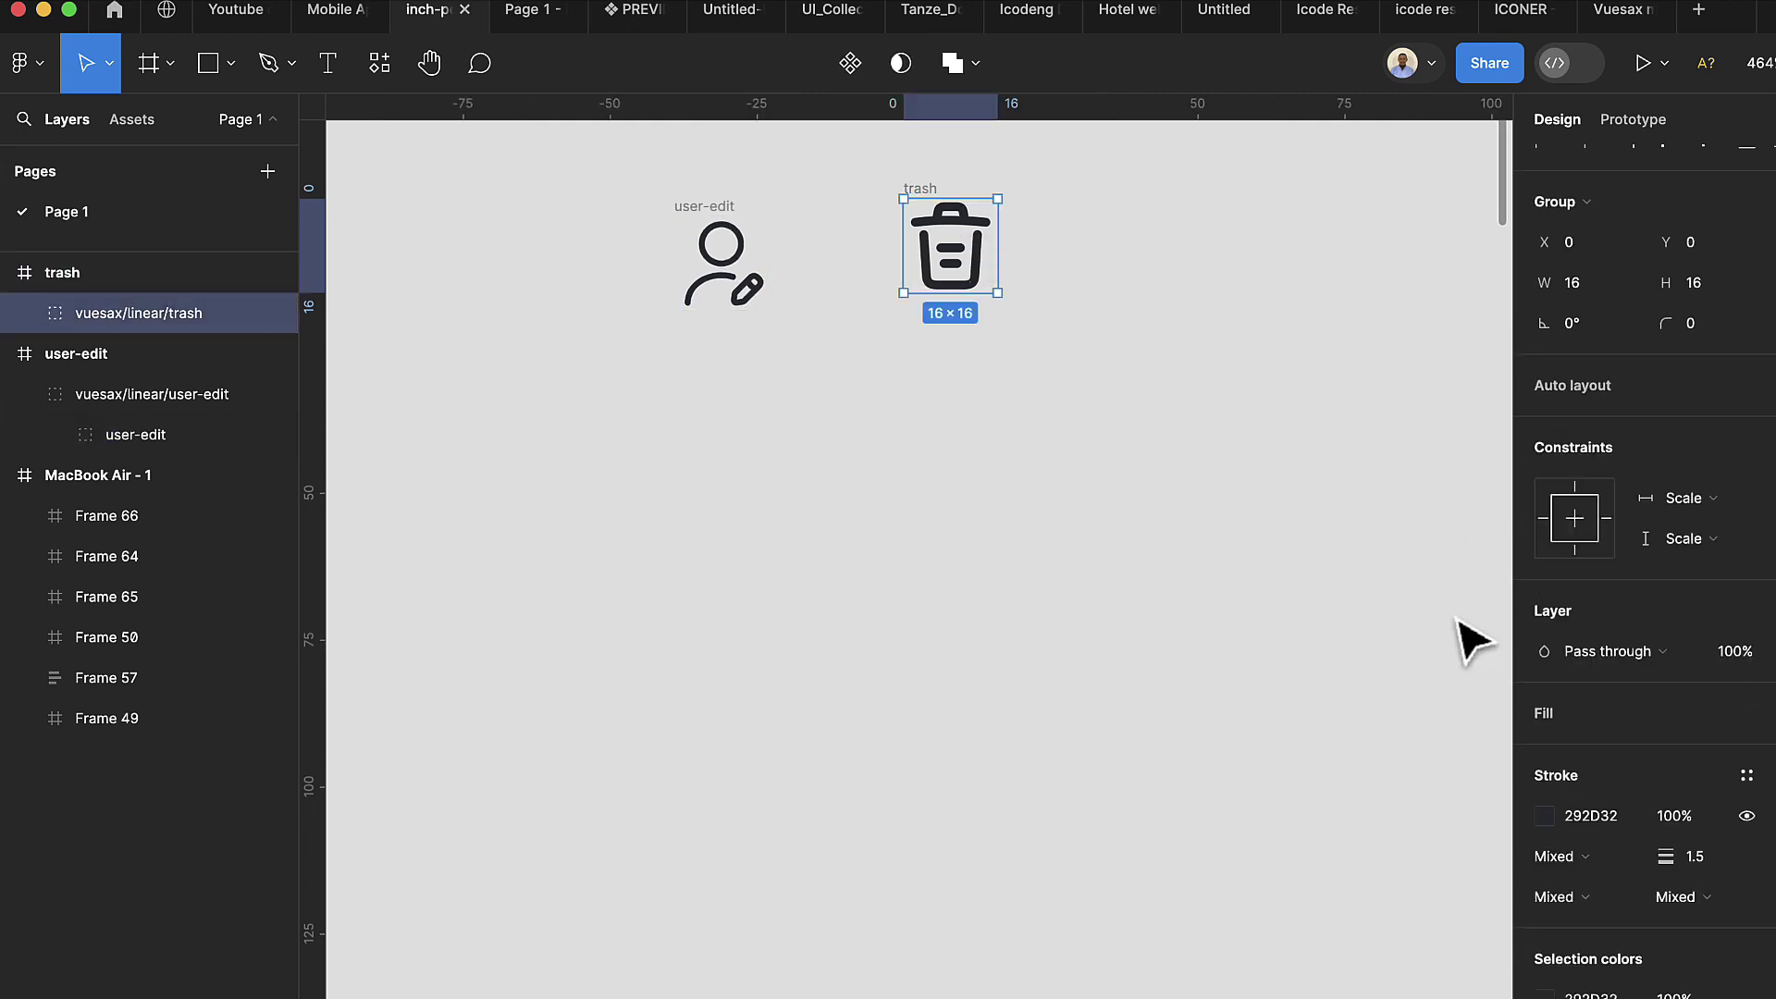
{"action": "left_click", "coordinate": [1723, 862]}
{"action": "type", "text": "1"}
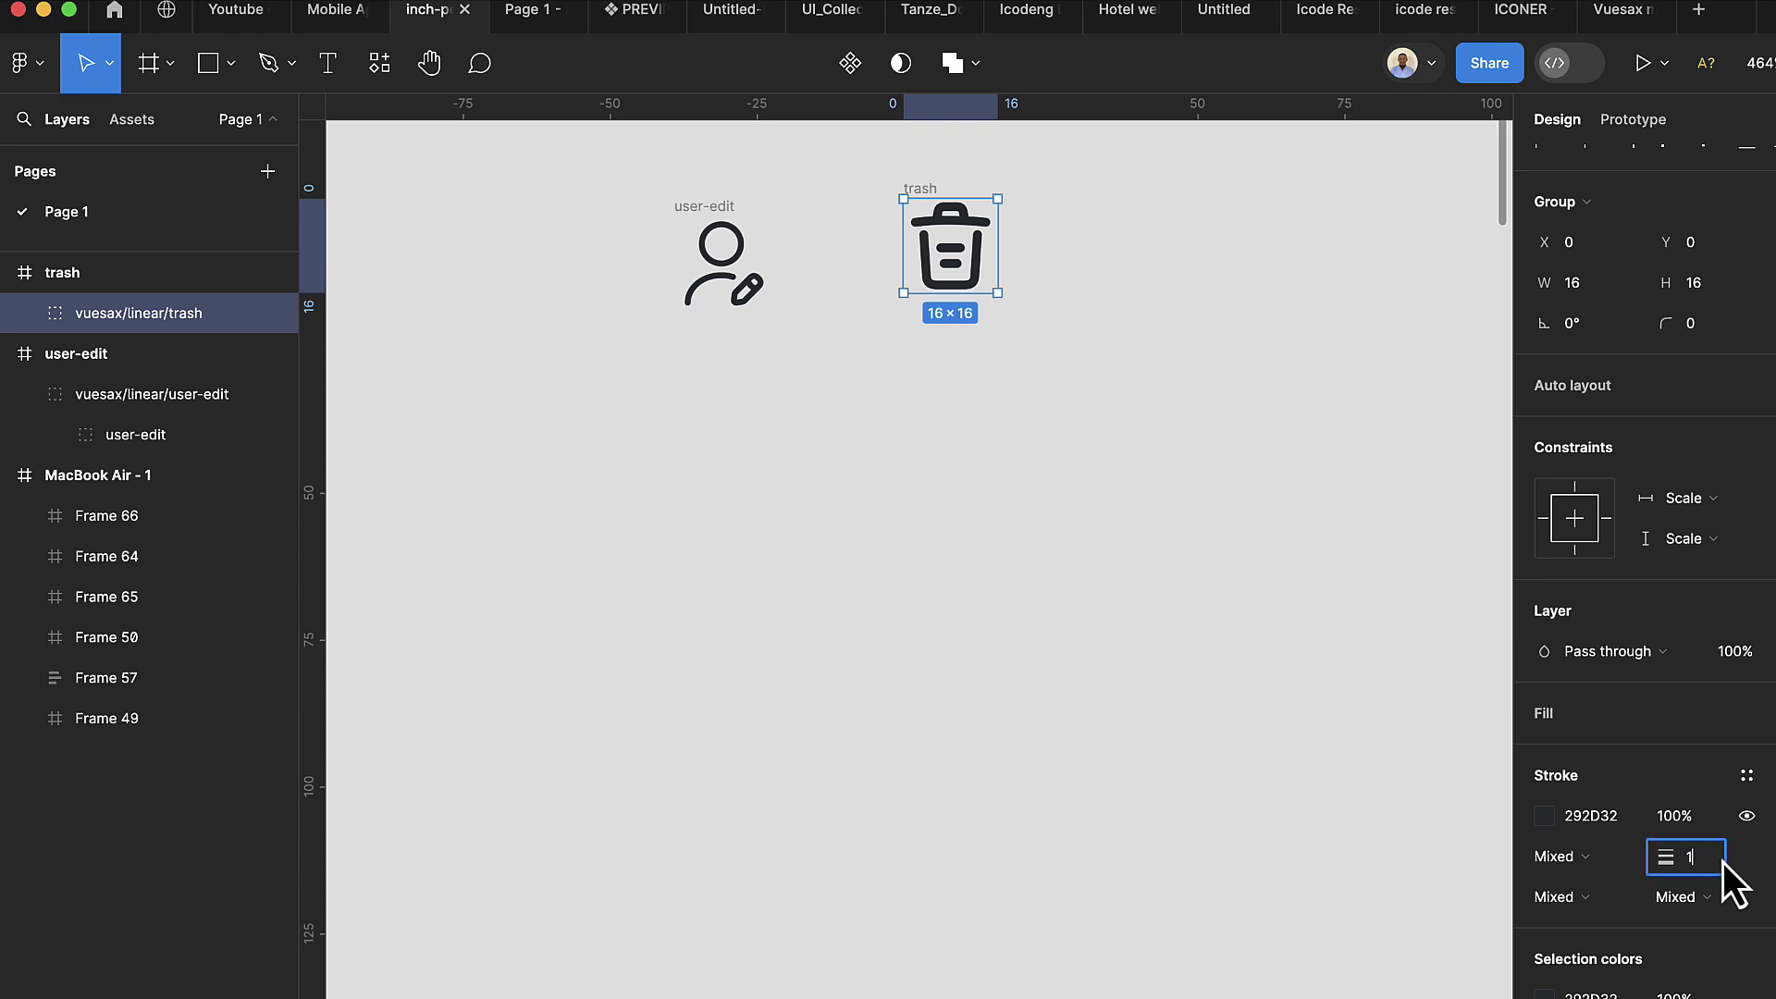
{"action": "key", "text": "Return"}
Wrap both icons in a horizontal auto-layout frame with an 8 gap
{"action": "scroll", "coordinate": [962, 490], "scroll_direction": "down", "scroll_amount": 3}
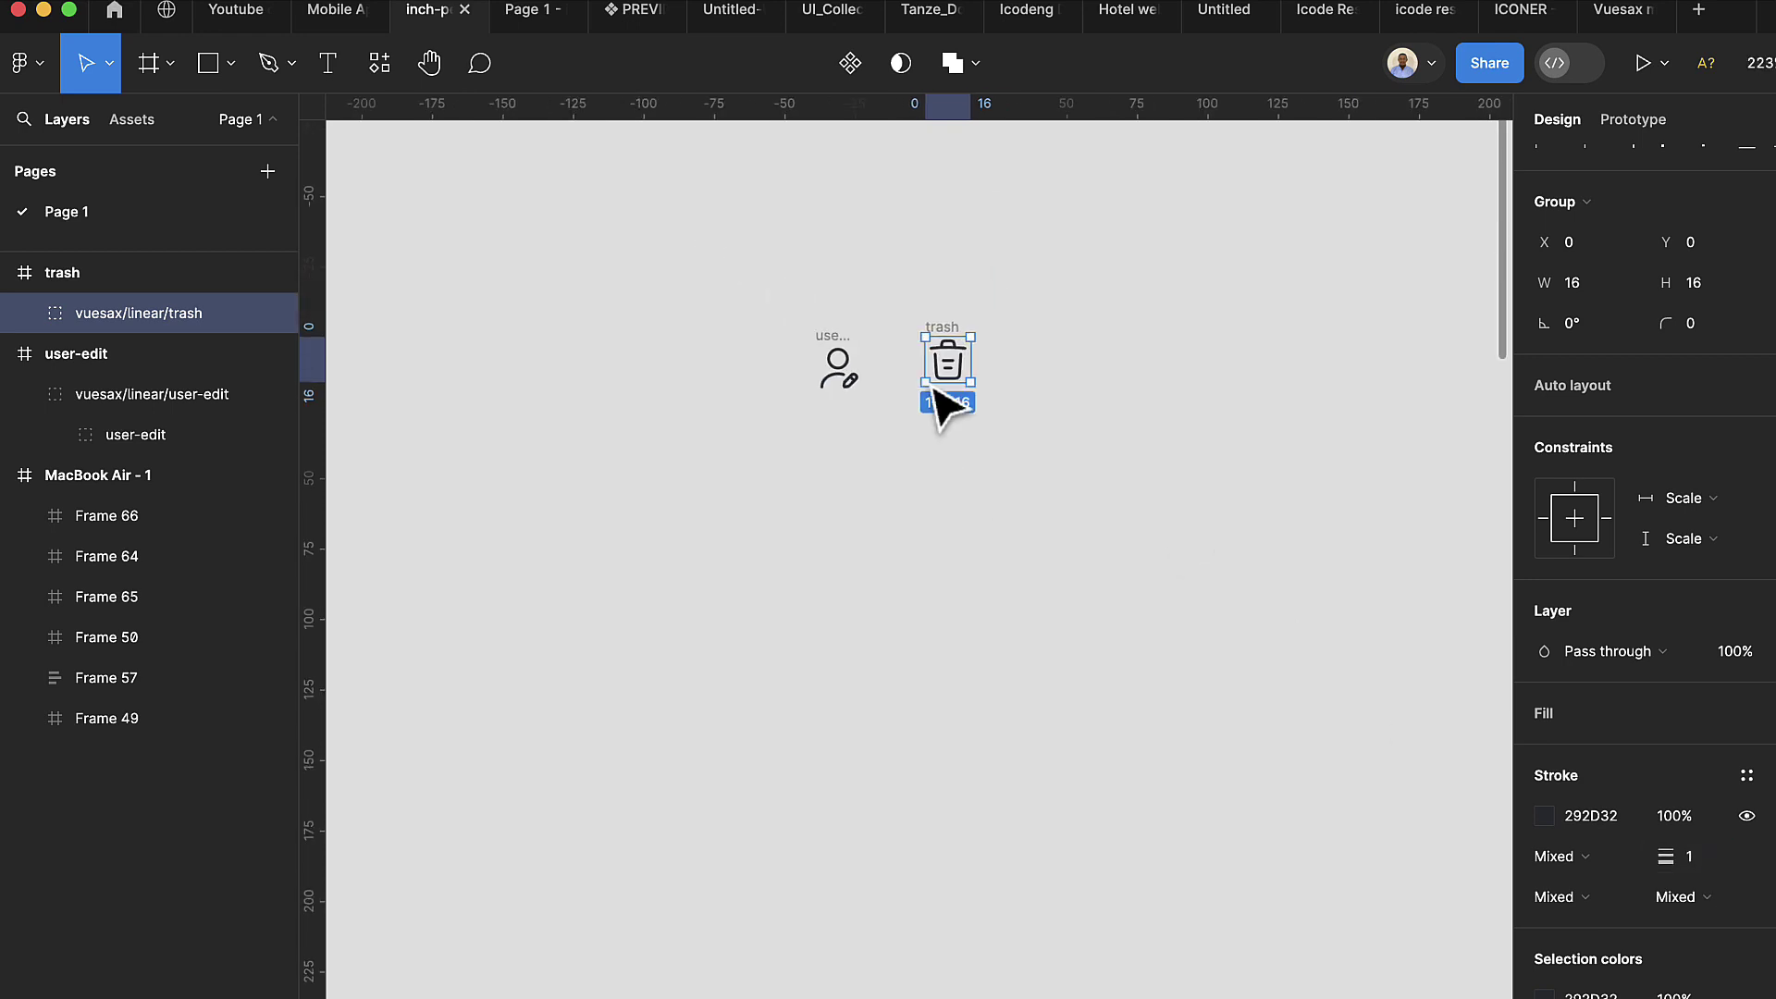
{"action": "left_click", "coordinate": [837, 359]}
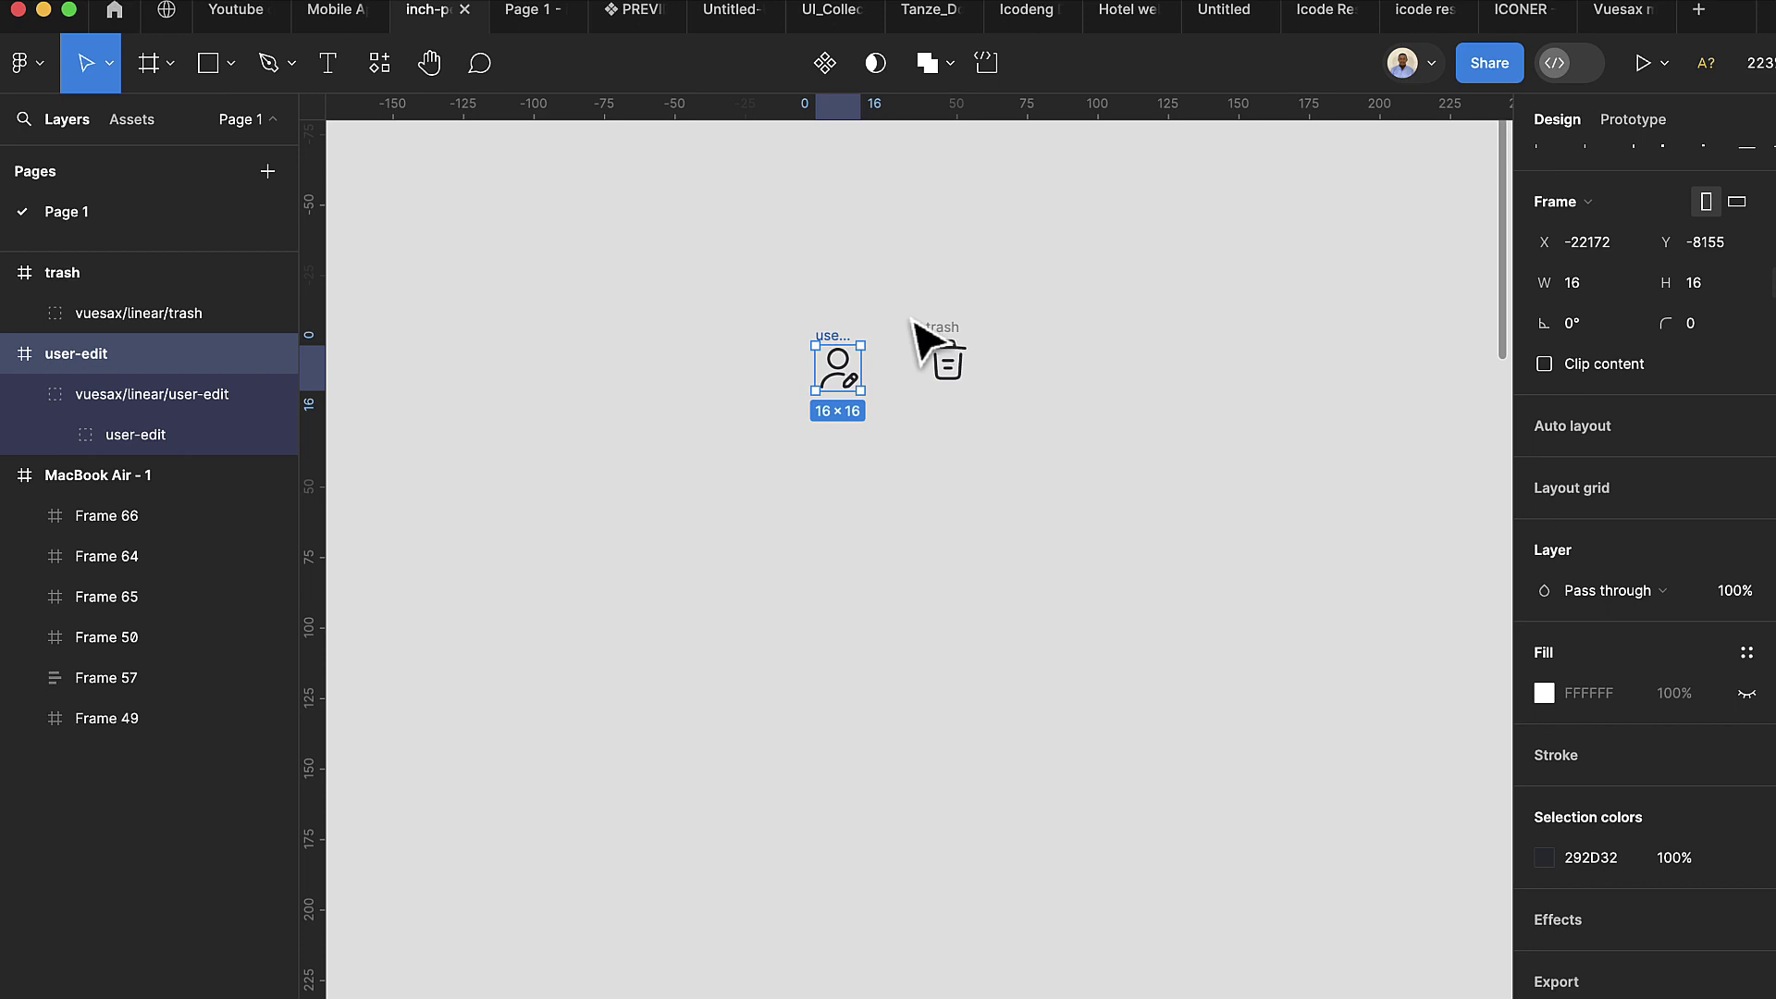
{"action": "left_click", "coordinate": [953, 350], "text": "shift"}
{"action": "key", "text": "shift+a"}
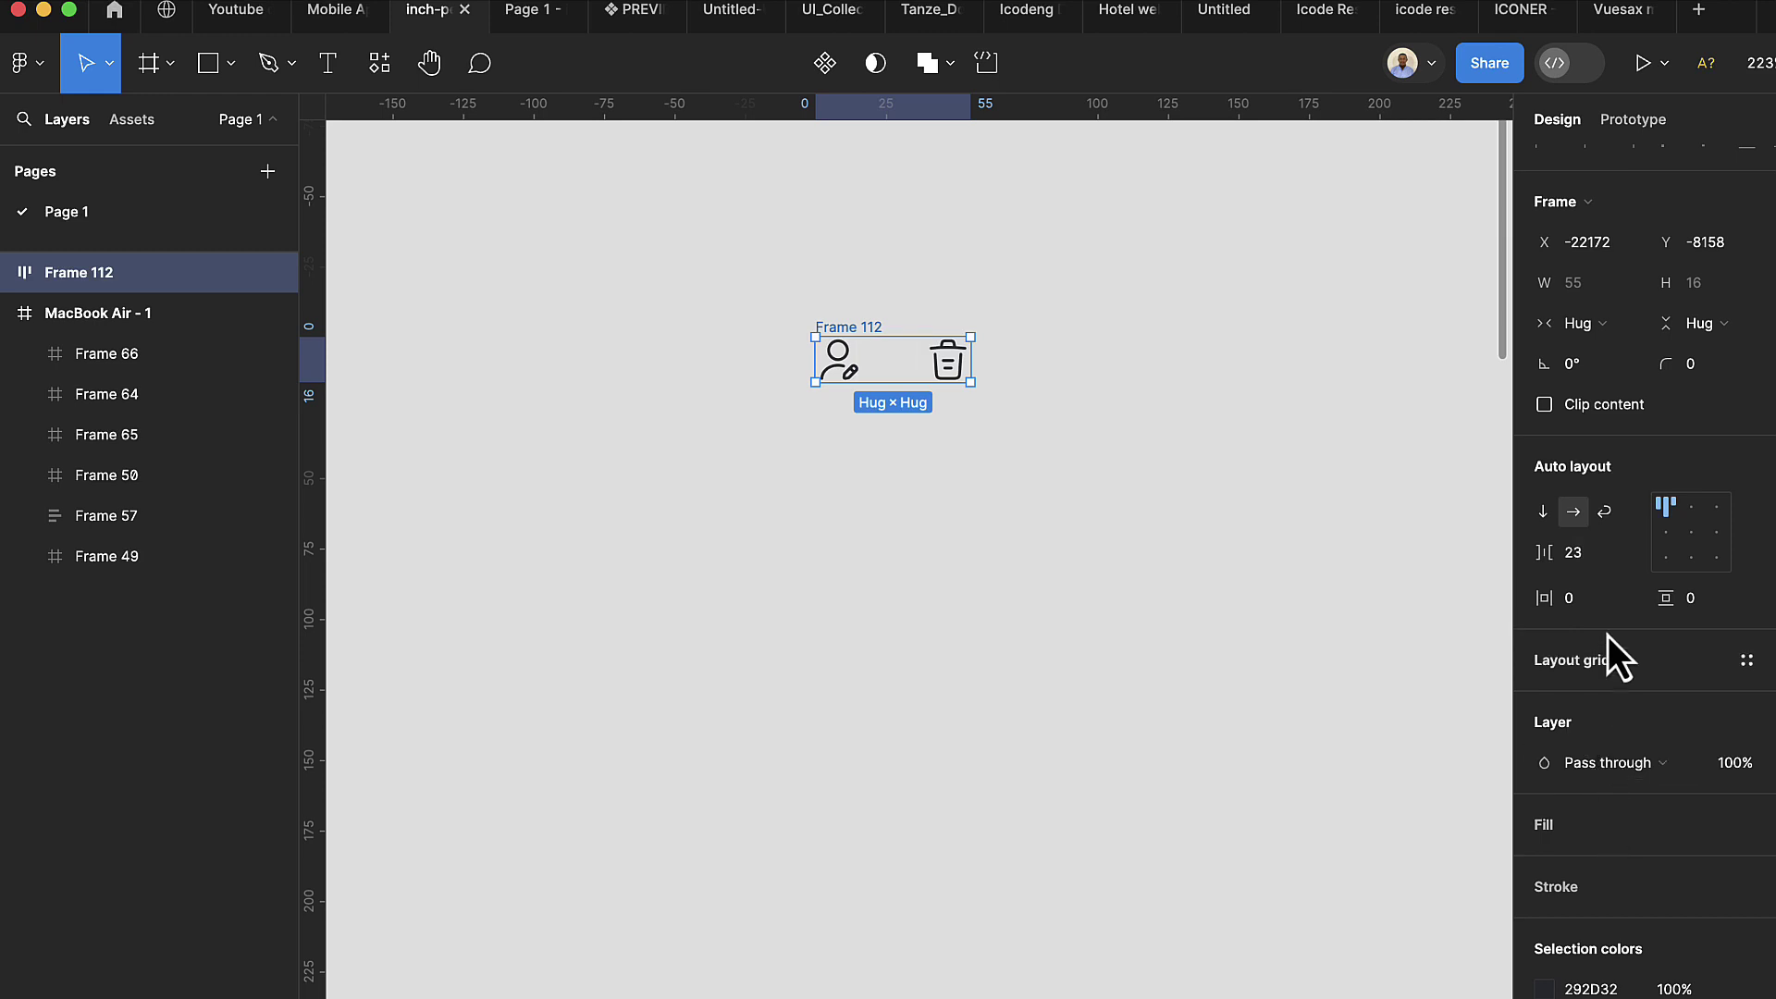
{"action": "left_click", "coordinate": [1604, 557]}
{"action": "type", "text": "1"}
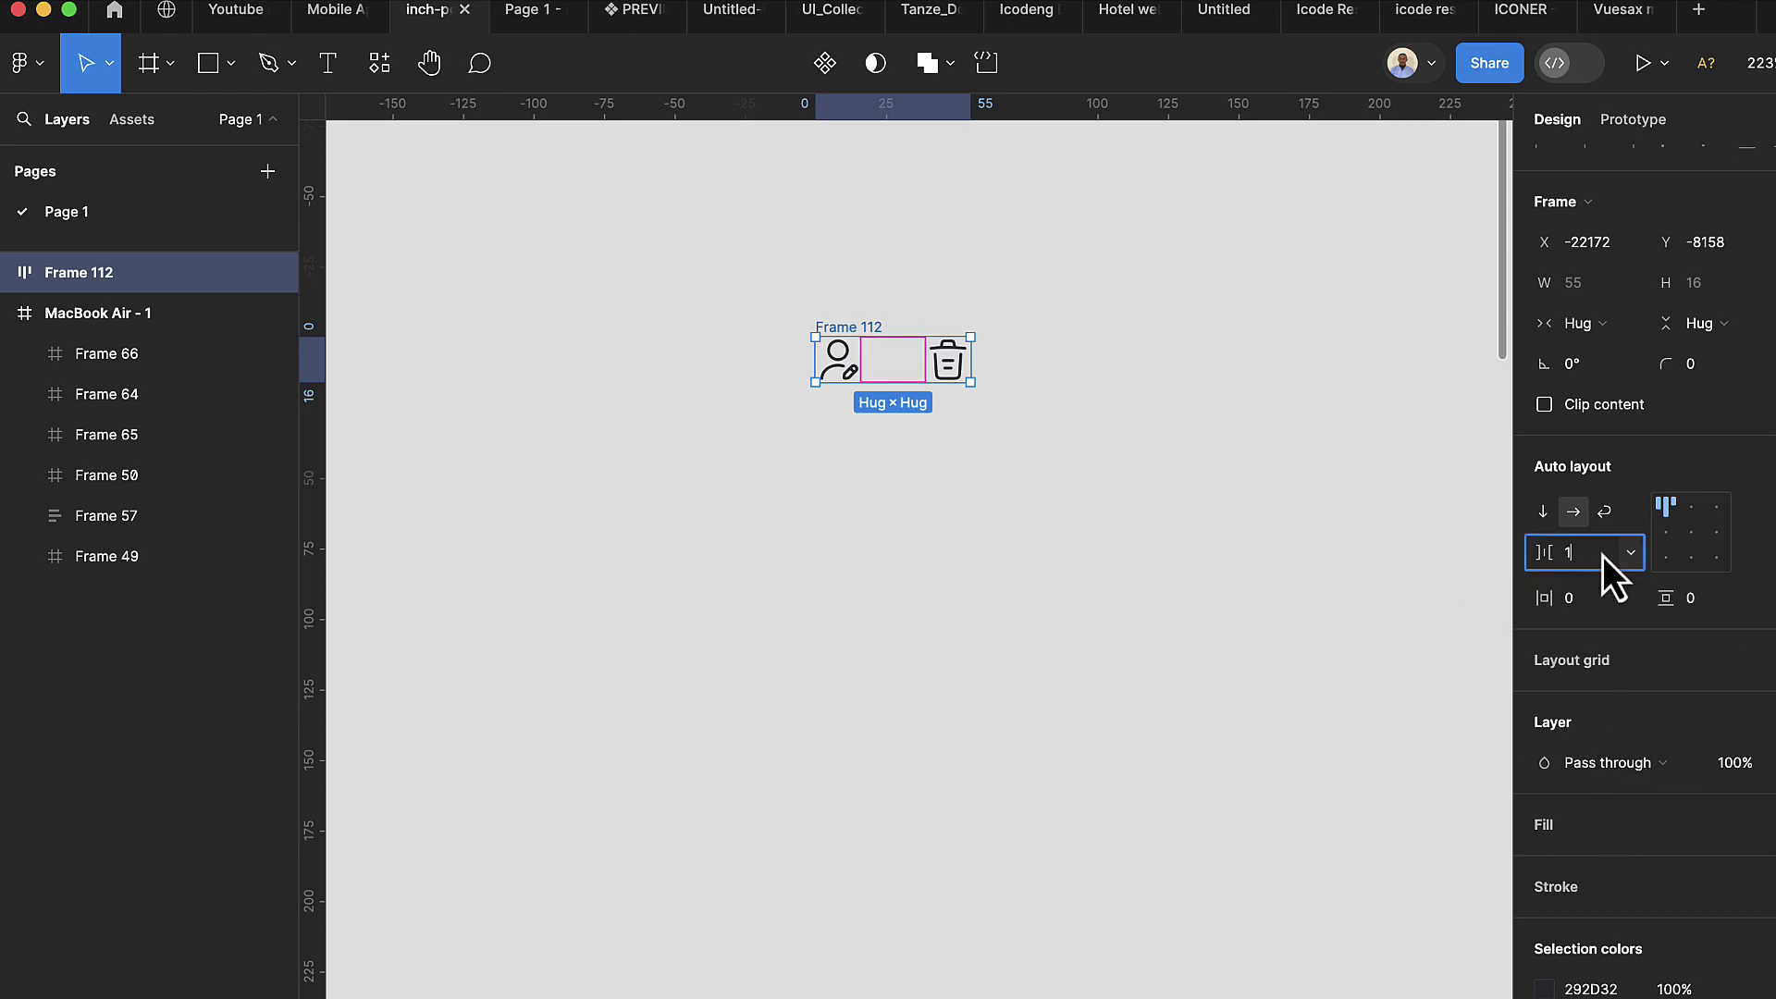
{"action": "type", "text": "2"}
{"action": "key", "text": "Return"}
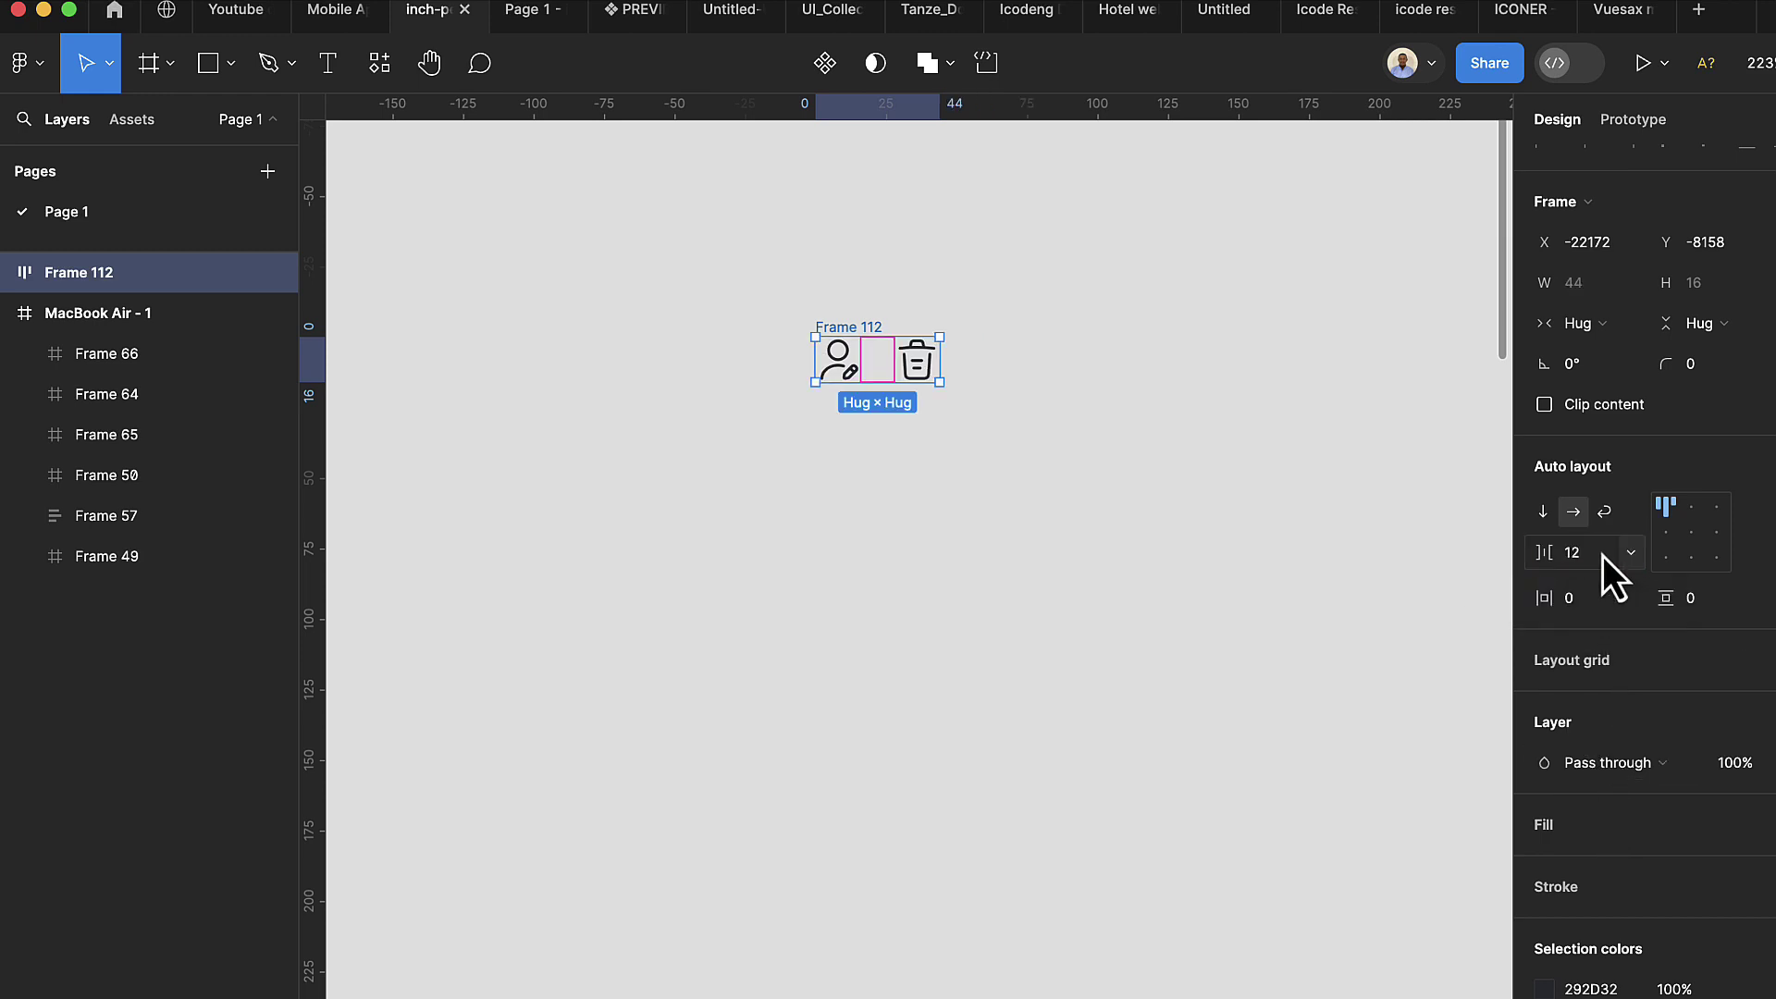
{"action": "left_click", "coordinate": [1602, 557]}
{"action": "type", "text": "8"}
{"action": "key", "text": "Return"}
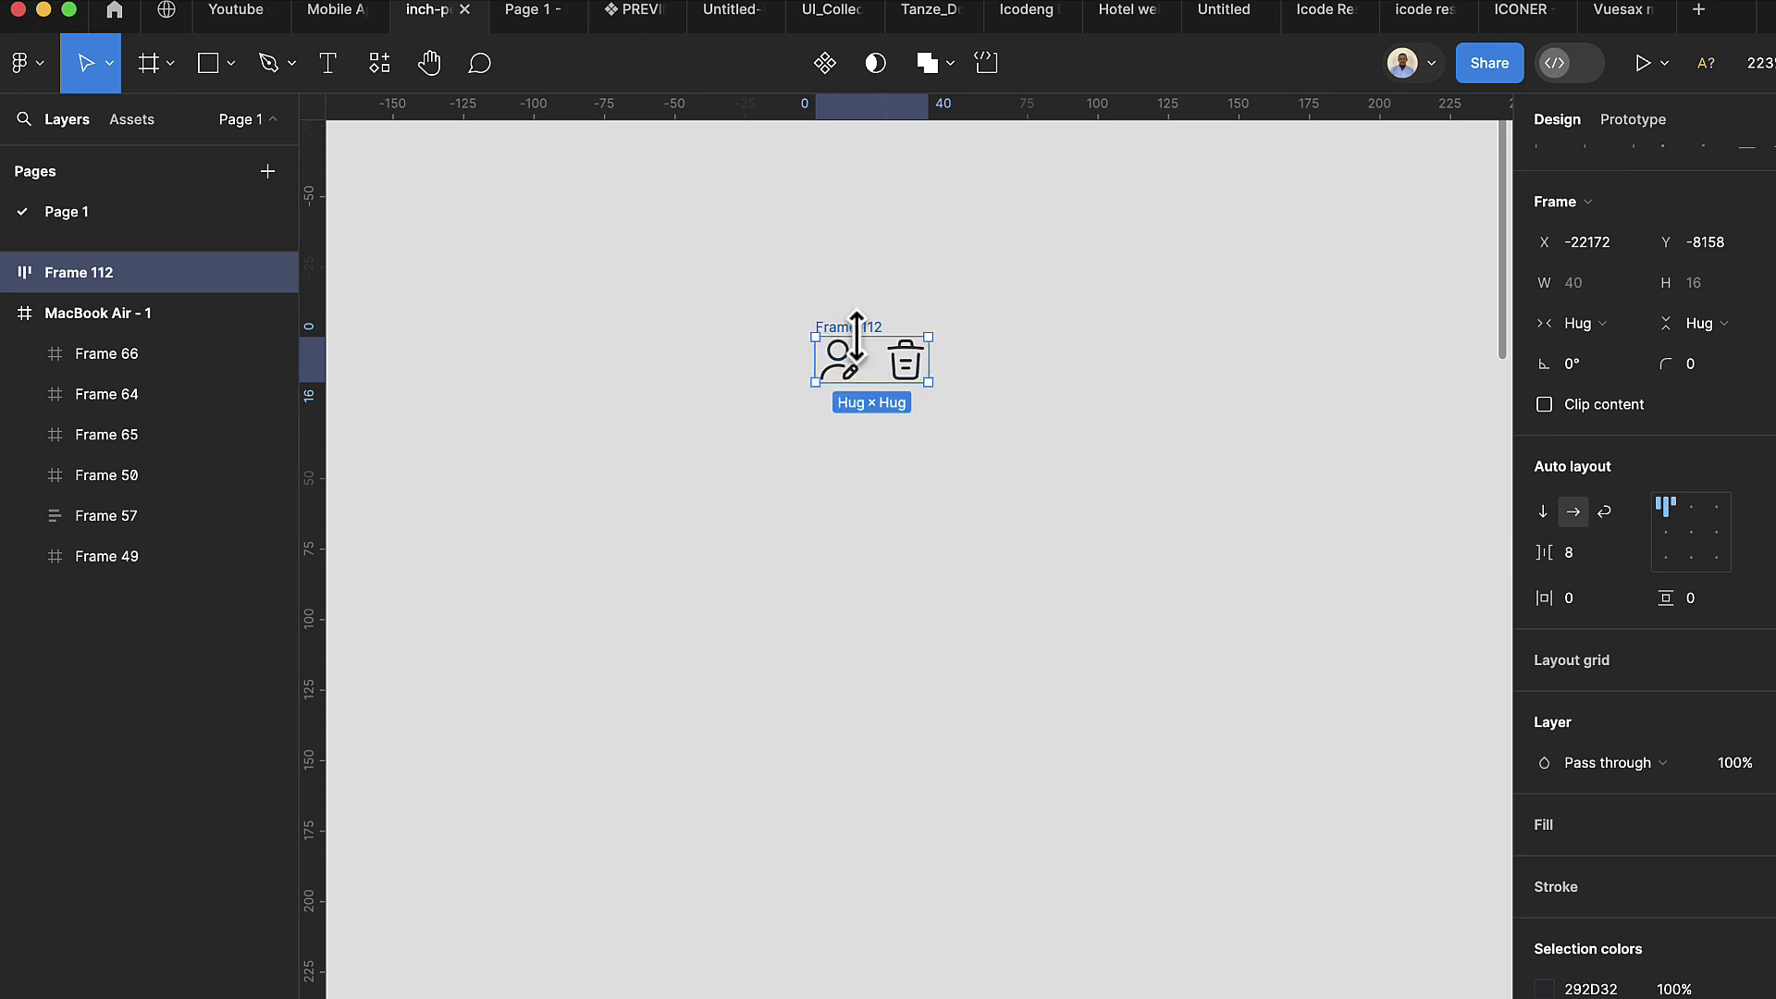
{"action": "scroll", "coordinate": [849, 335], "scroll_direction": "up", "scroll_amount": 5}
Add a 'Title' text layer below the icons, set in Manrope
{"action": "left_click", "coordinate": [785, 254]}
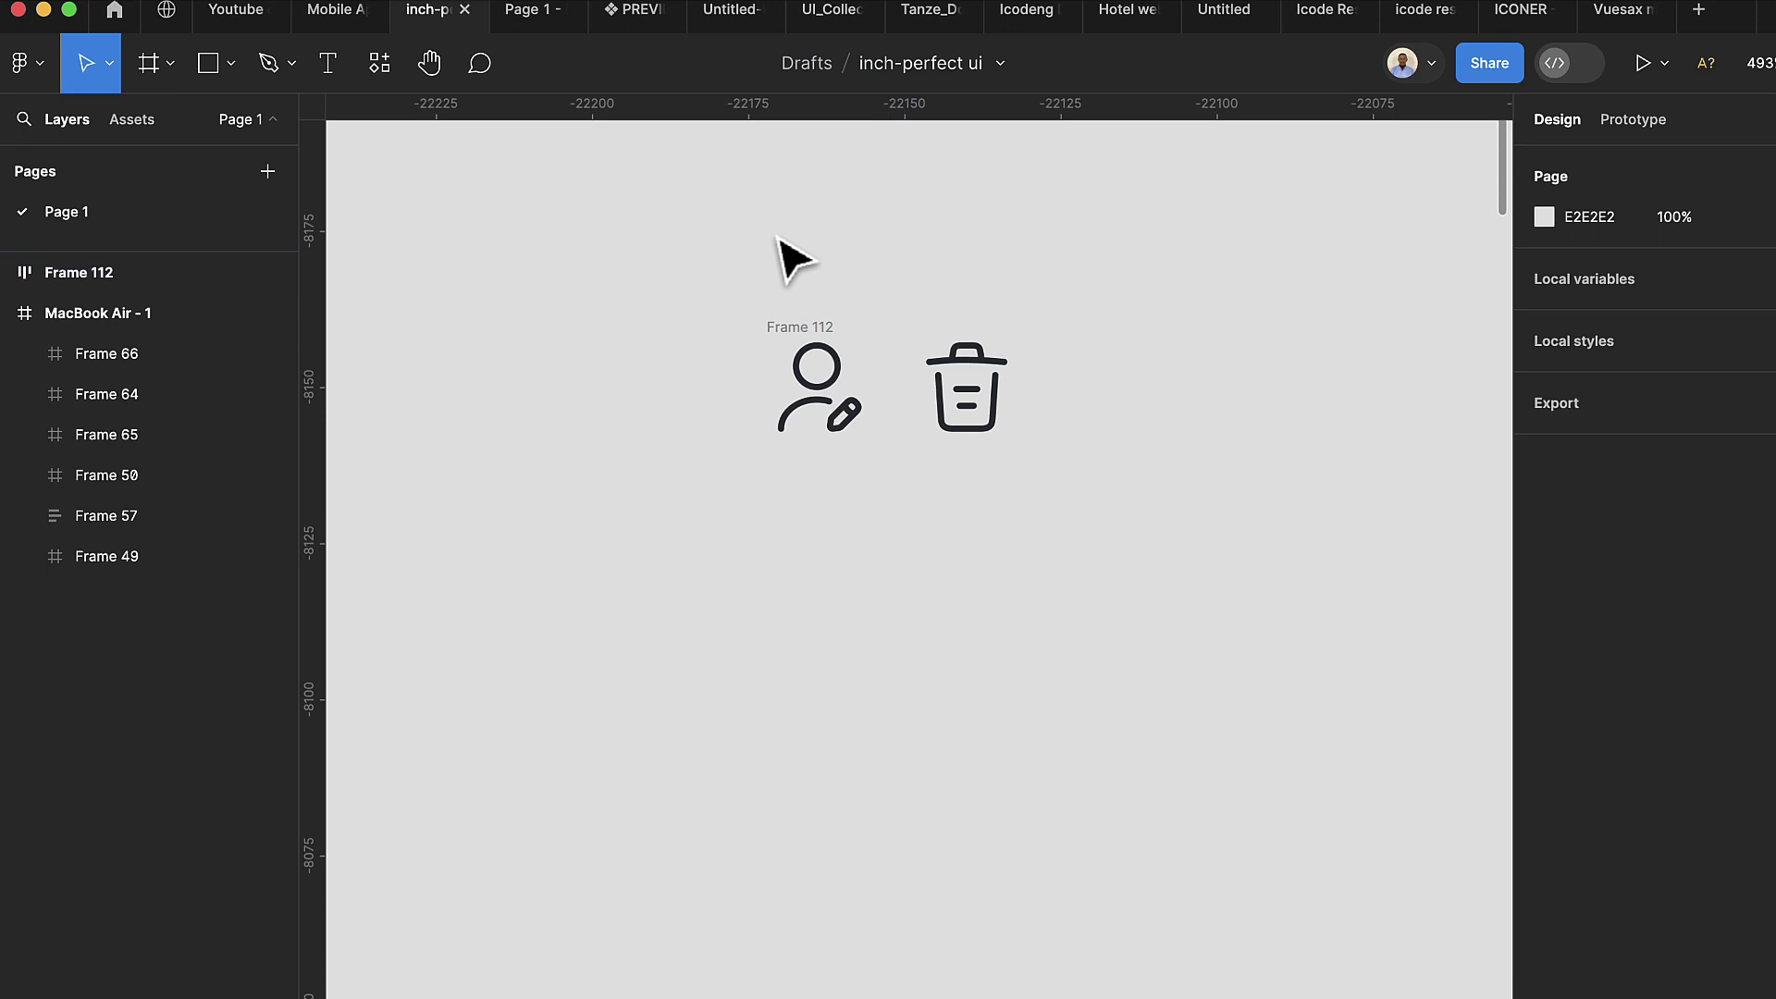
{"action": "left_click", "coordinate": [326, 67]}
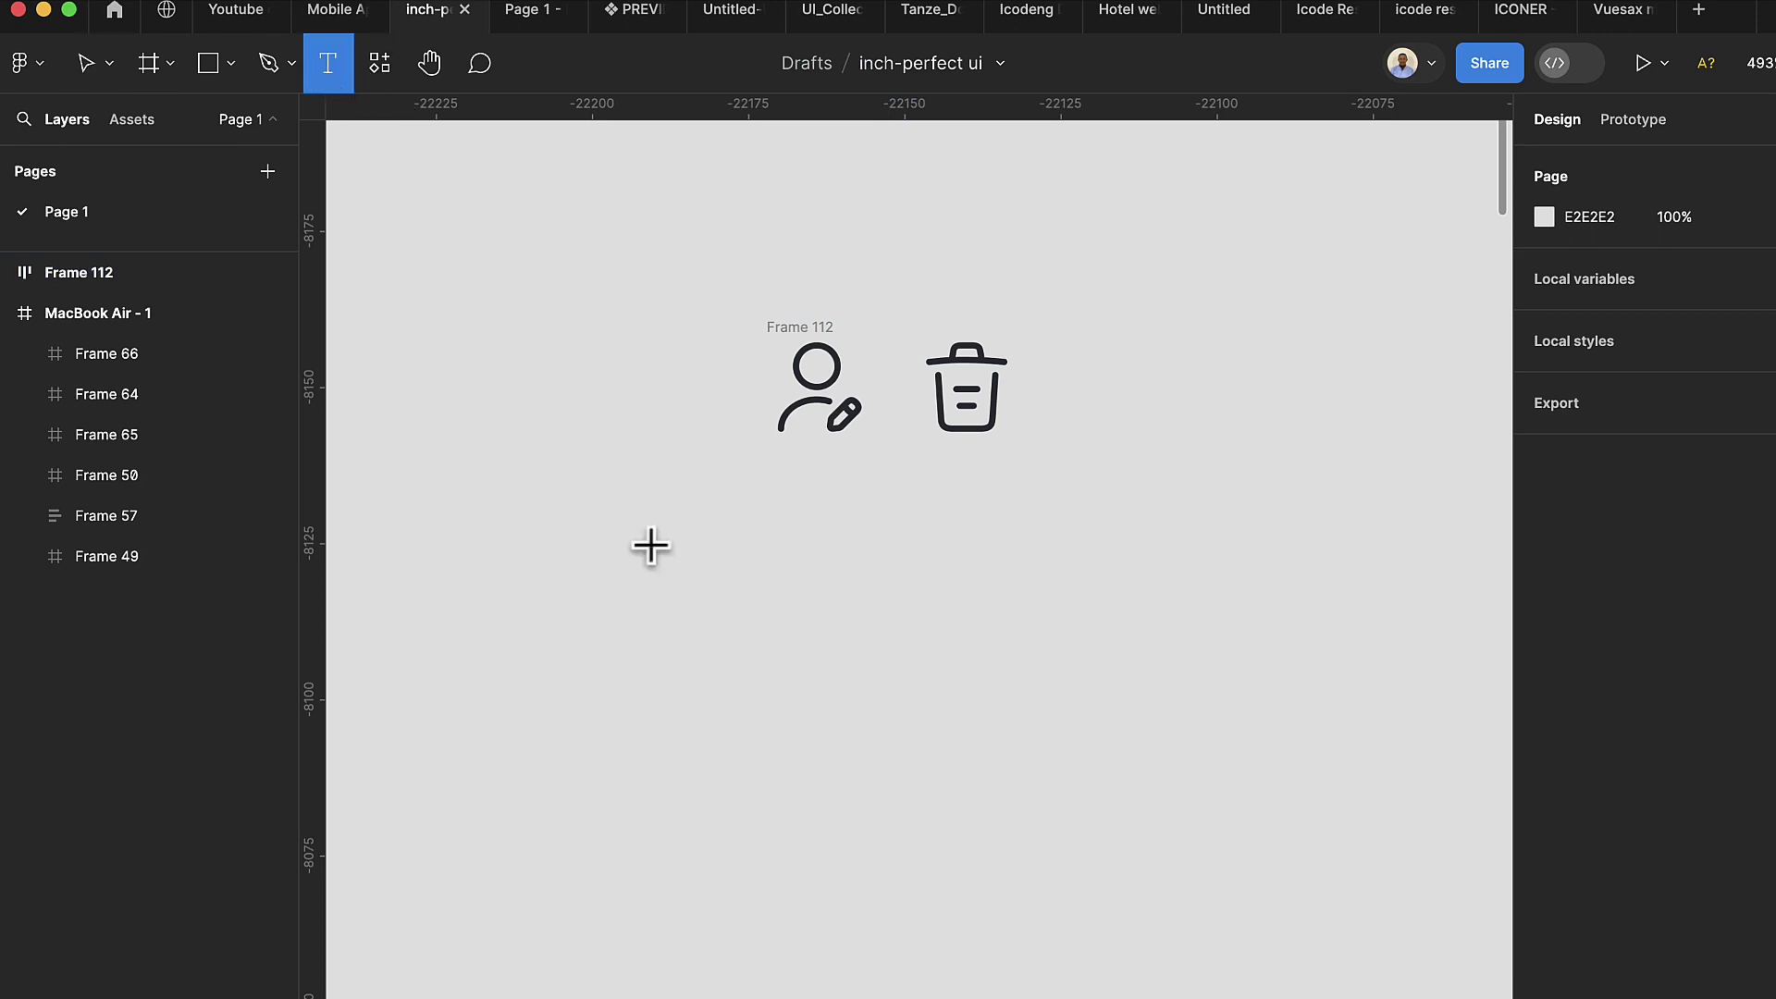
{"action": "left_click", "coordinate": [691, 596]}
{"action": "type", "text": "Title"}
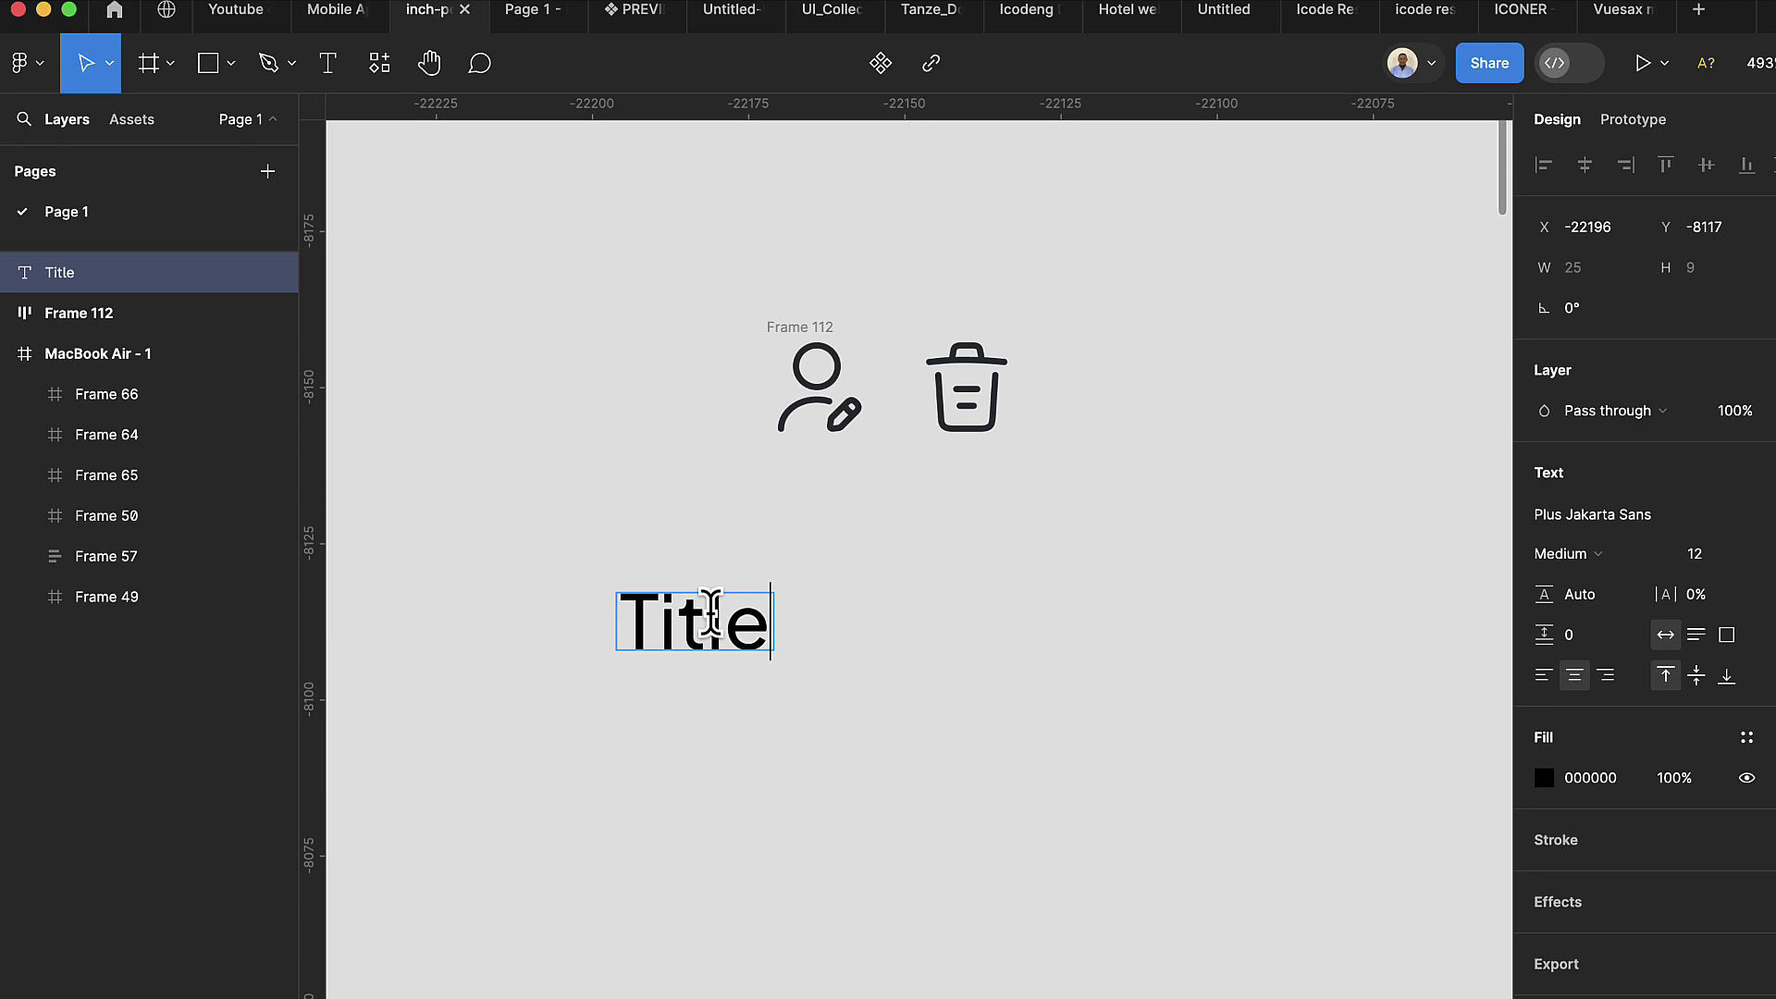
{"action": "key", "text": "Escape"}
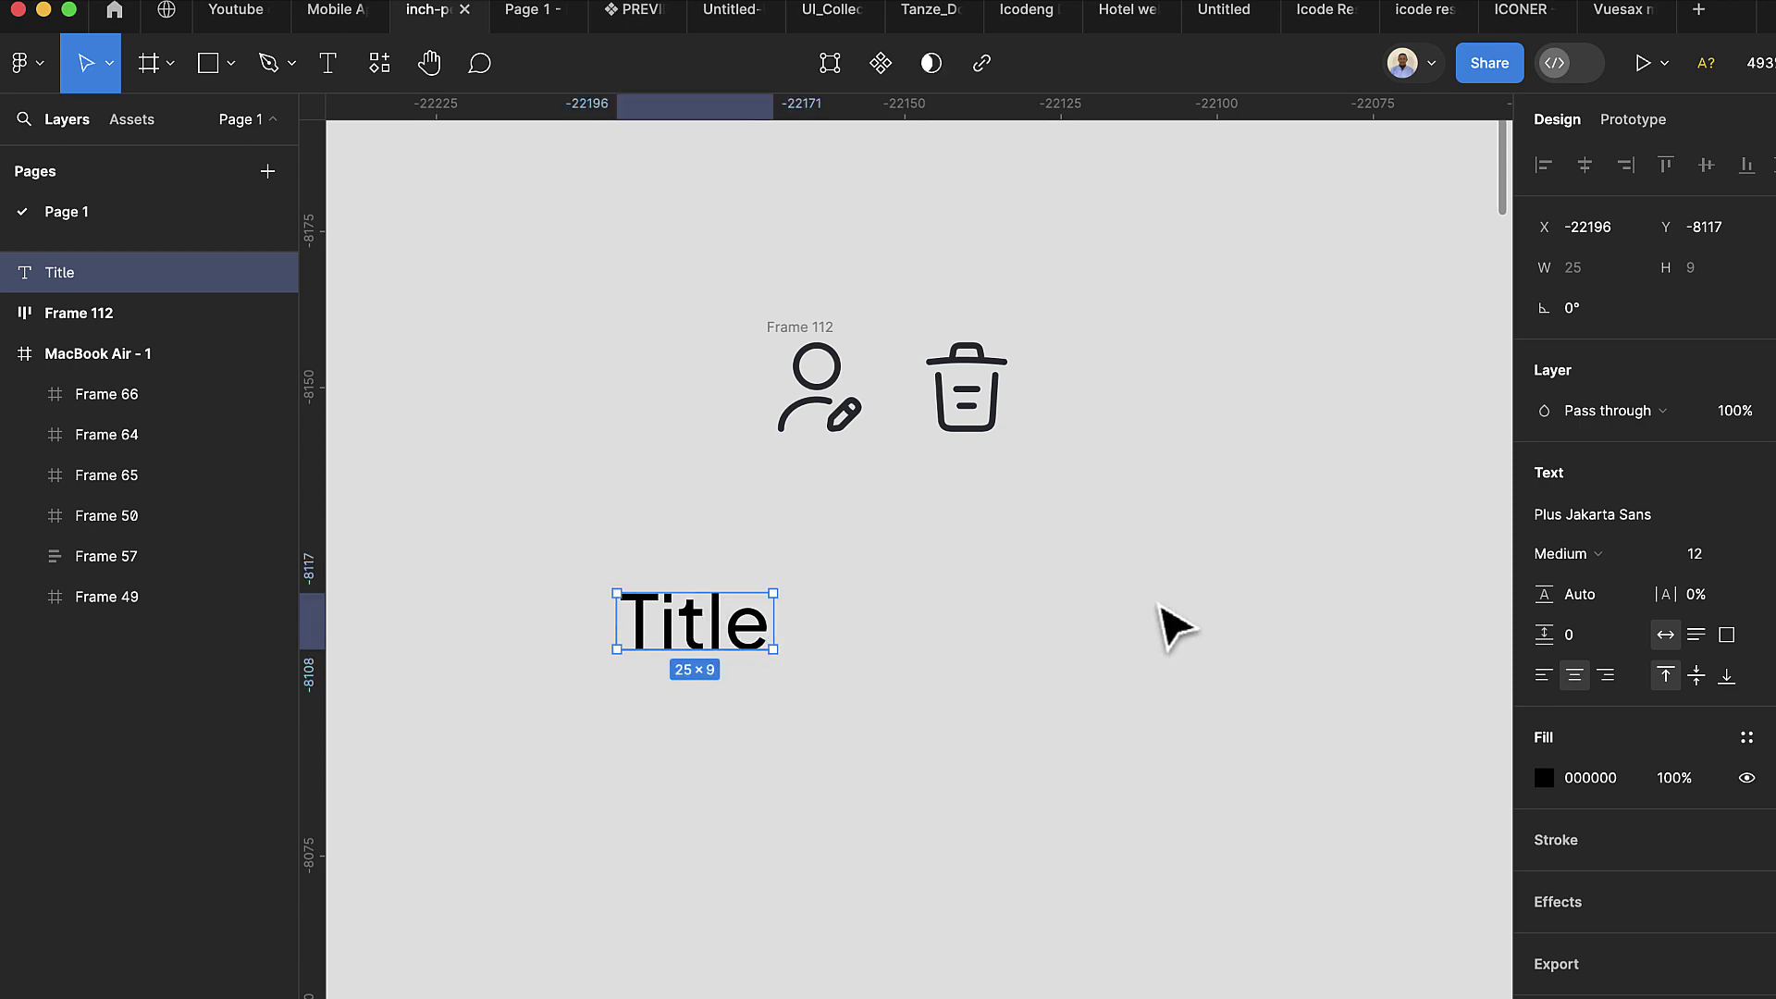
{"action": "left_click", "coordinate": [1647, 523]}
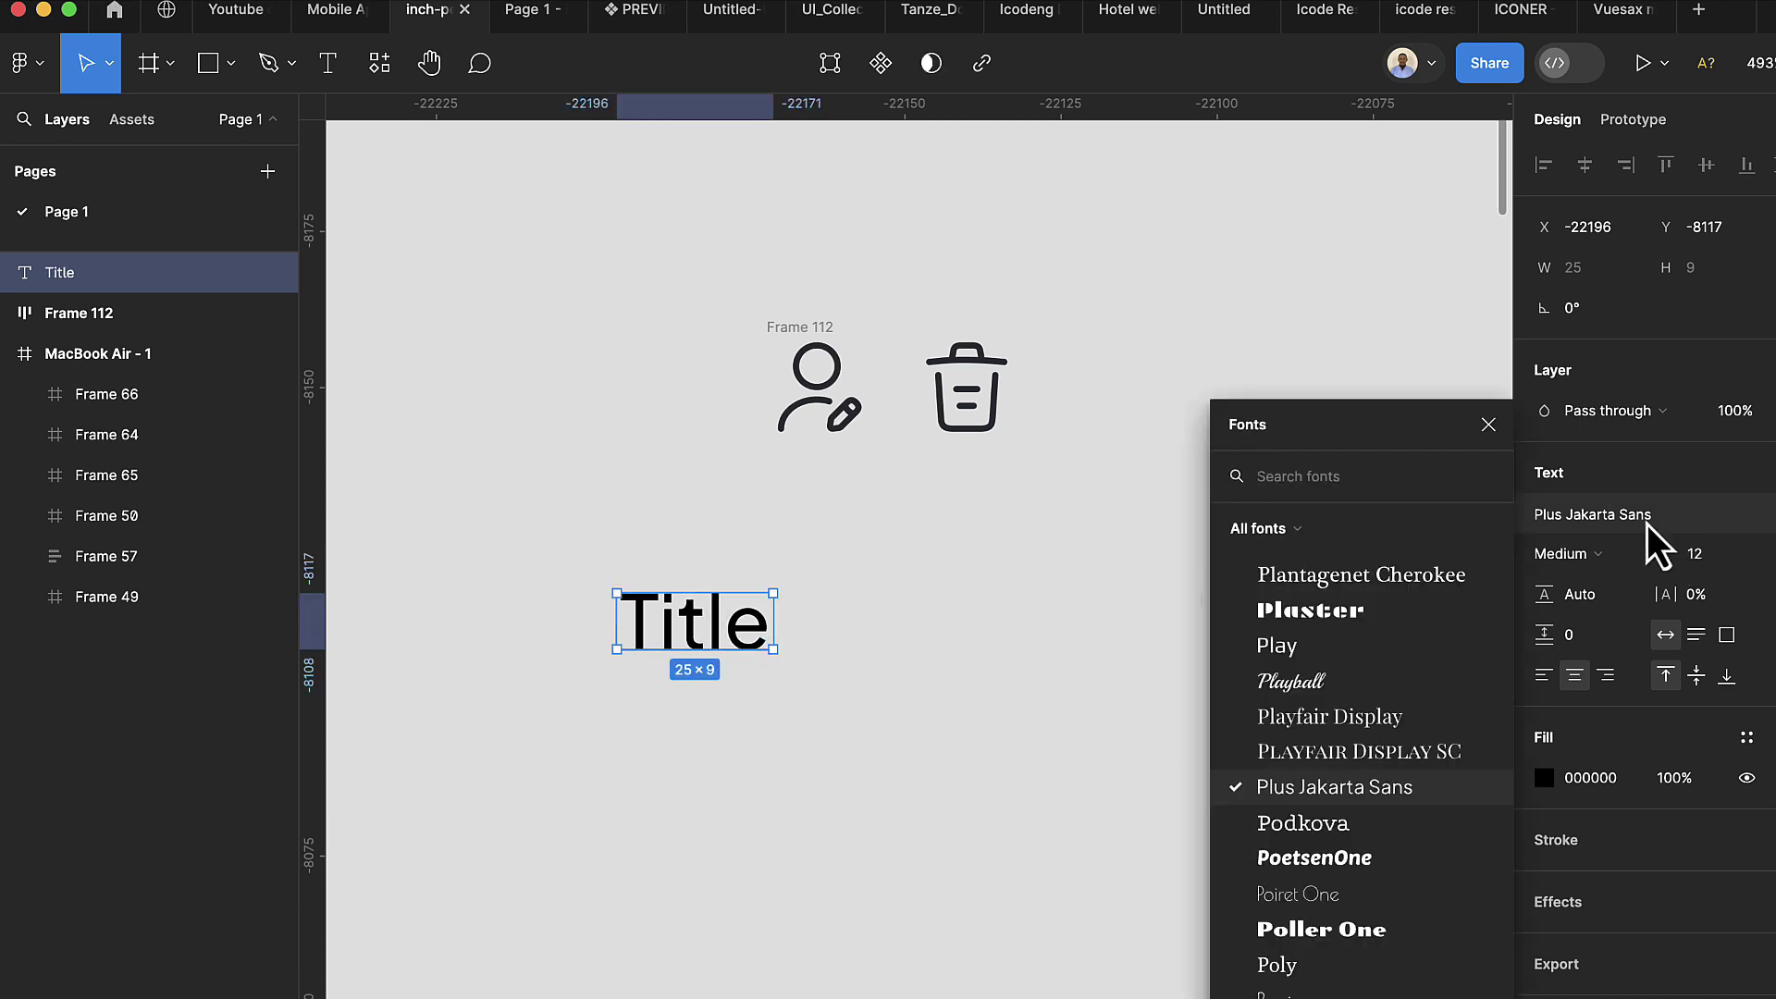
{"action": "type", "text": "manrope"}
{"action": "key", "text": "Return"}
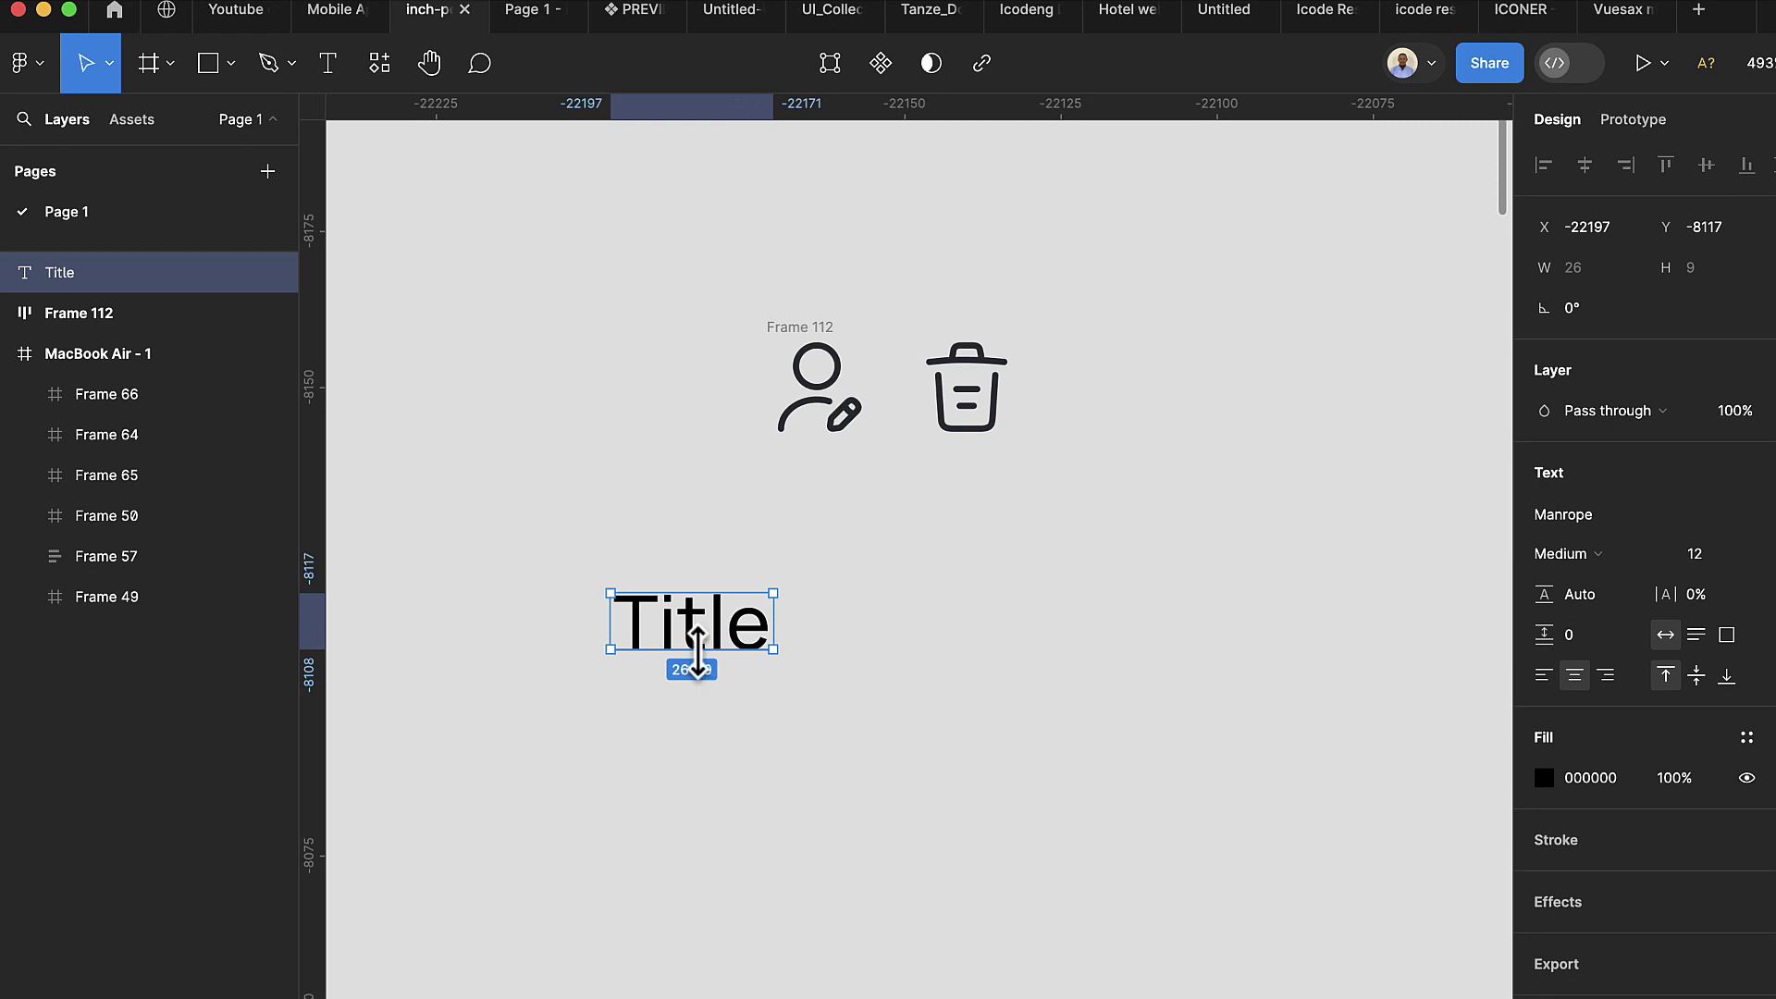
Wrap the Title text in an auto-layout frame with a white fill
{"action": "key", "text": "shift+a"}
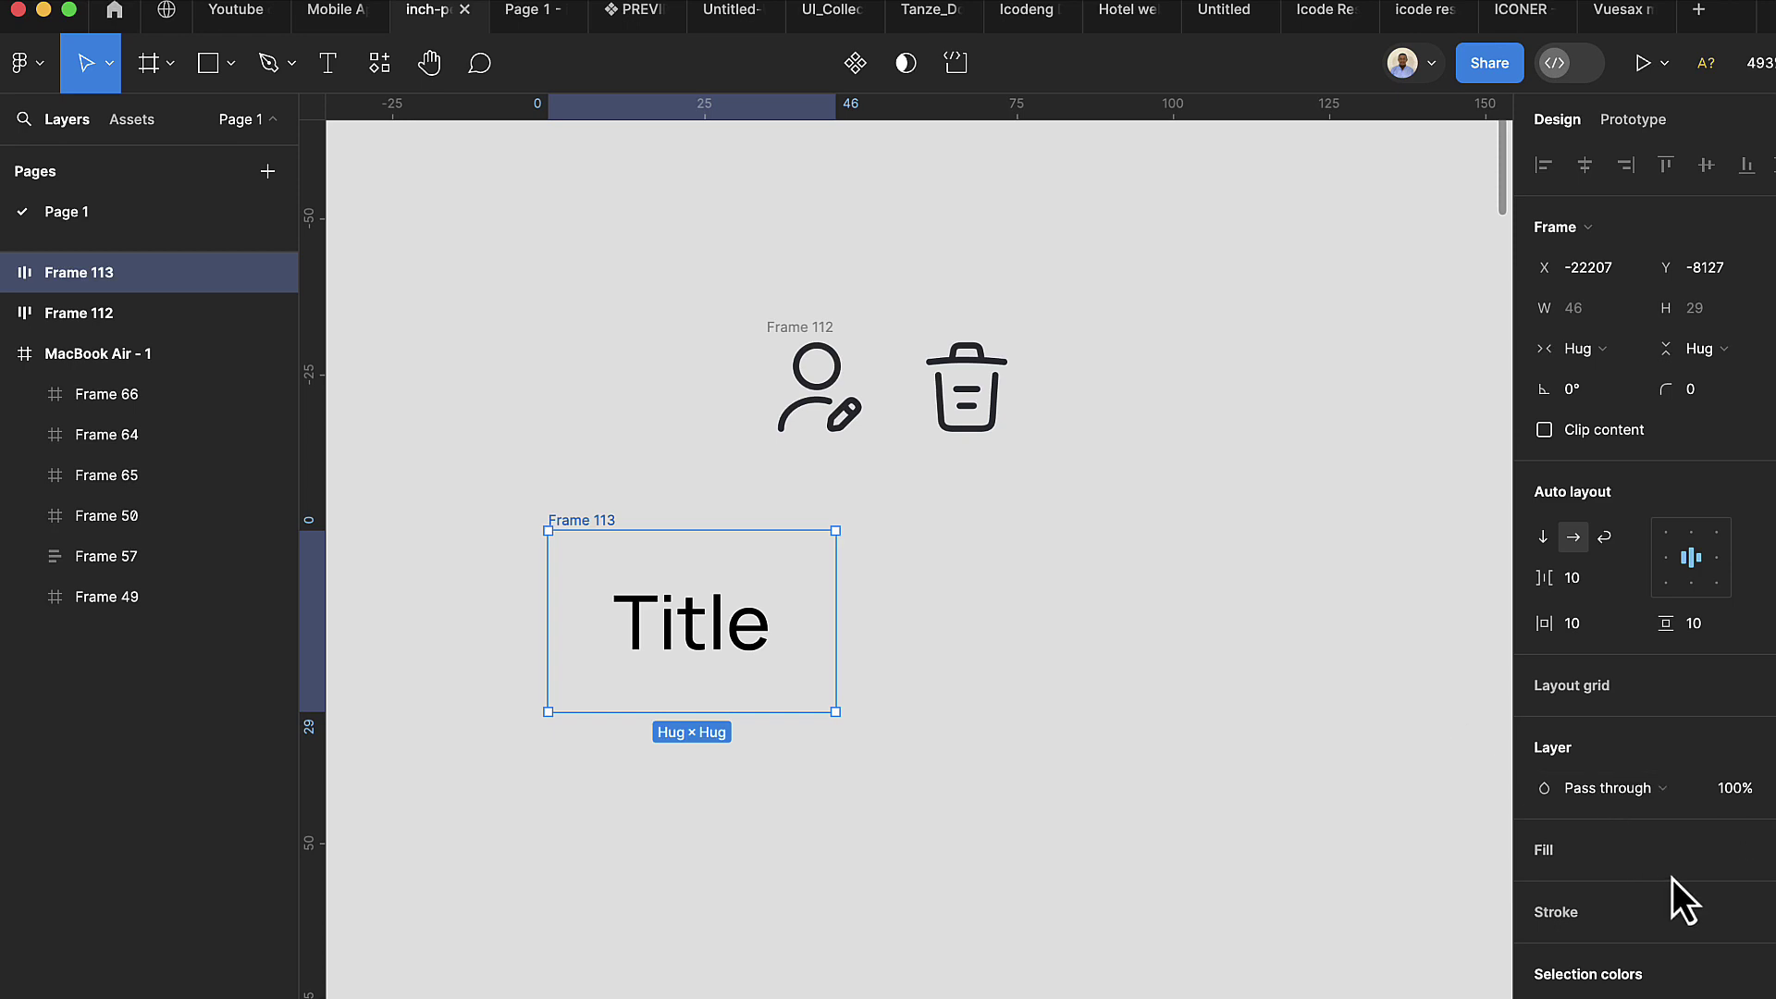
{"action": "scroll", "coordinate": [1673, 879], "scroll_direction": "down", "scroll_amount": 2}
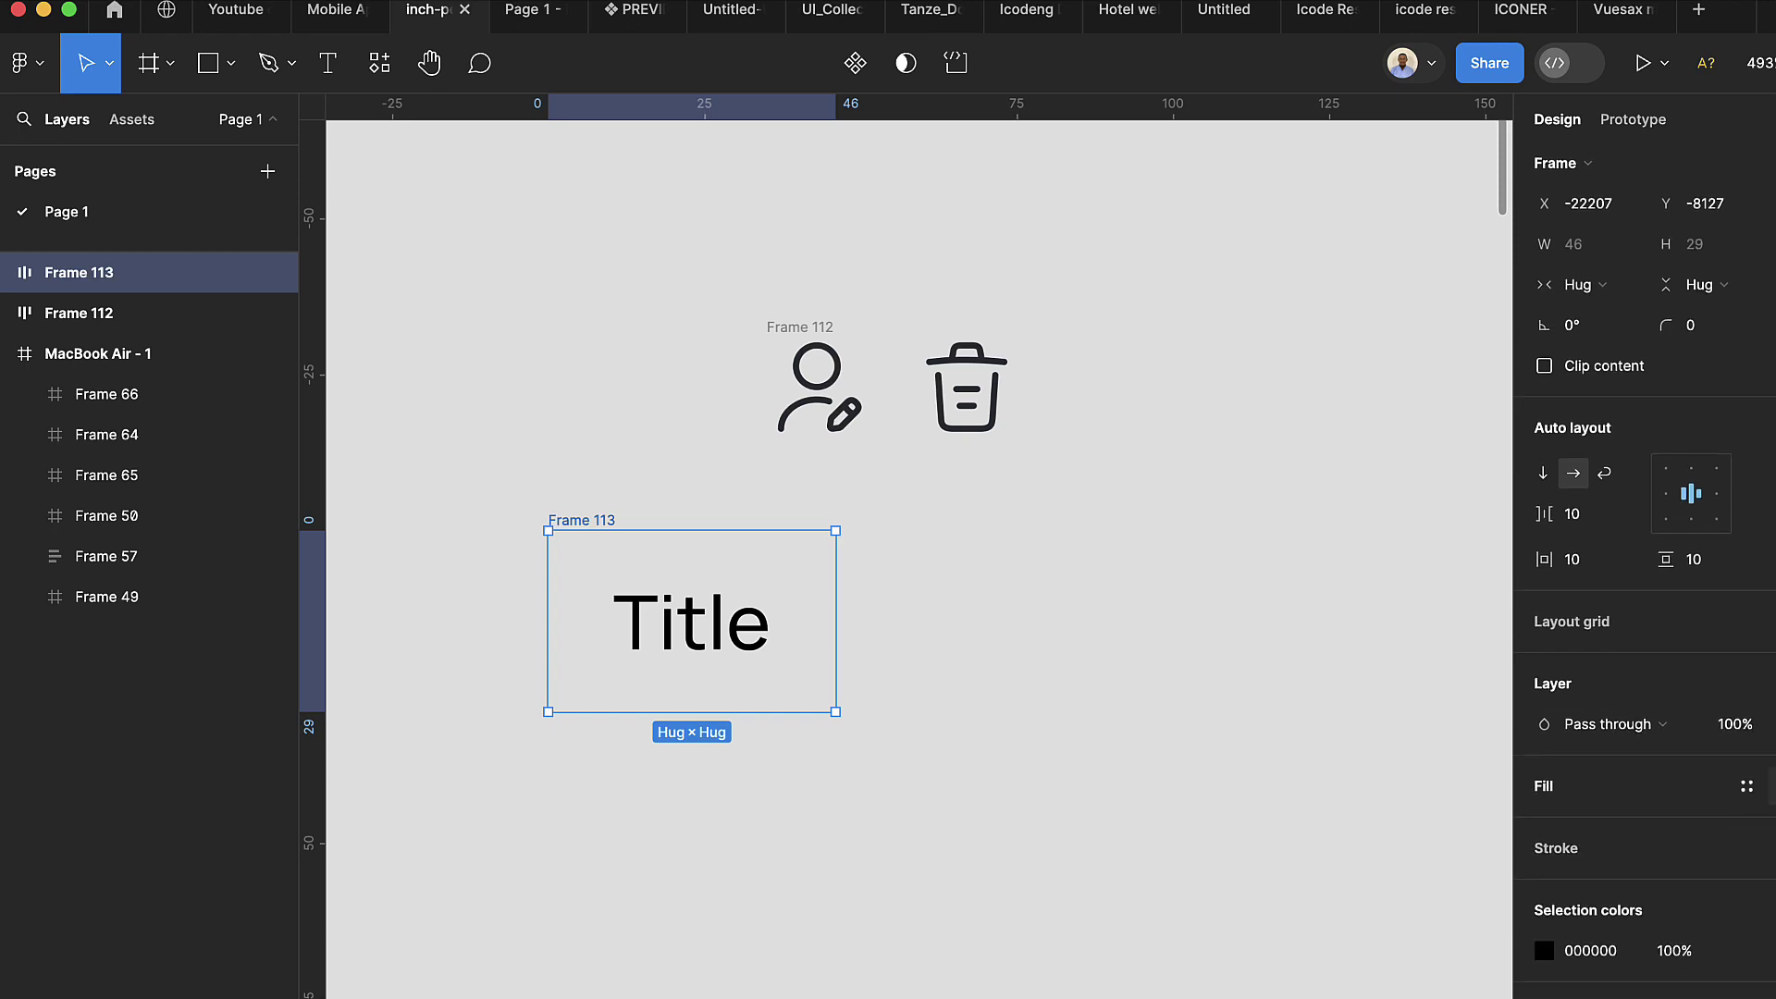
{"action": "left_click", "coordinate": [1767, 786]}
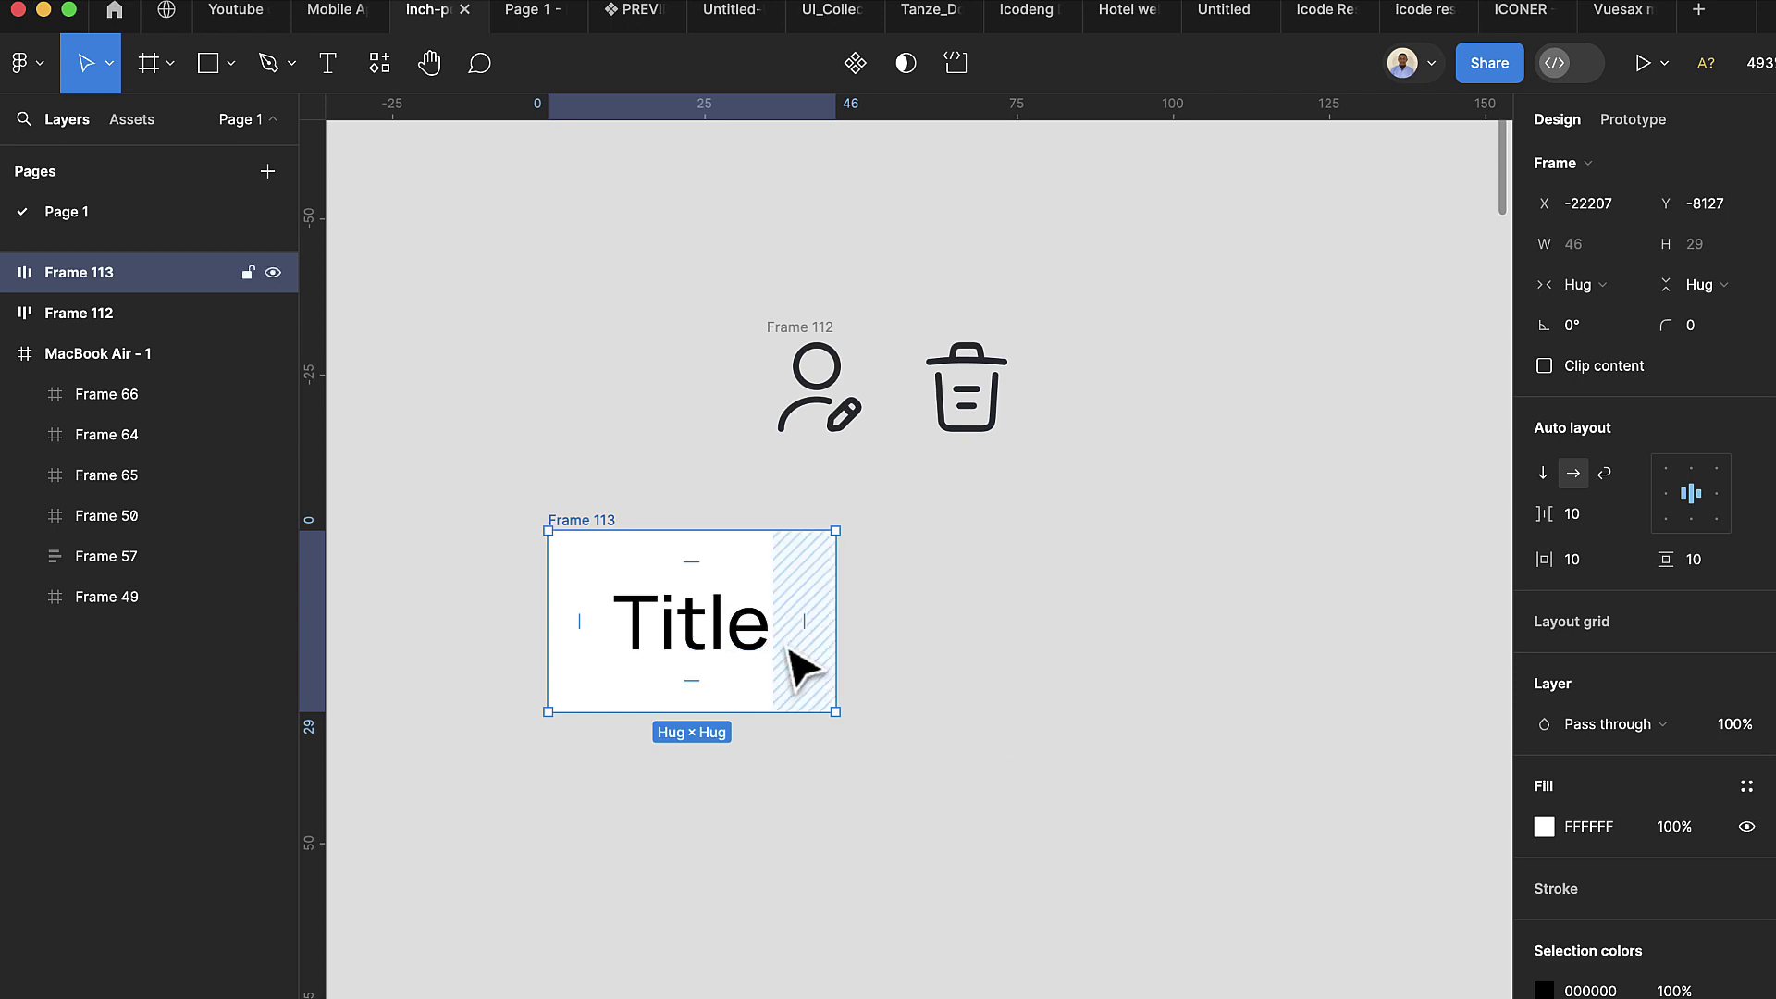
{"action": "scroll", "coordinate": [814, 669], "scroll_direction": "down", "scroll_amount": 5}
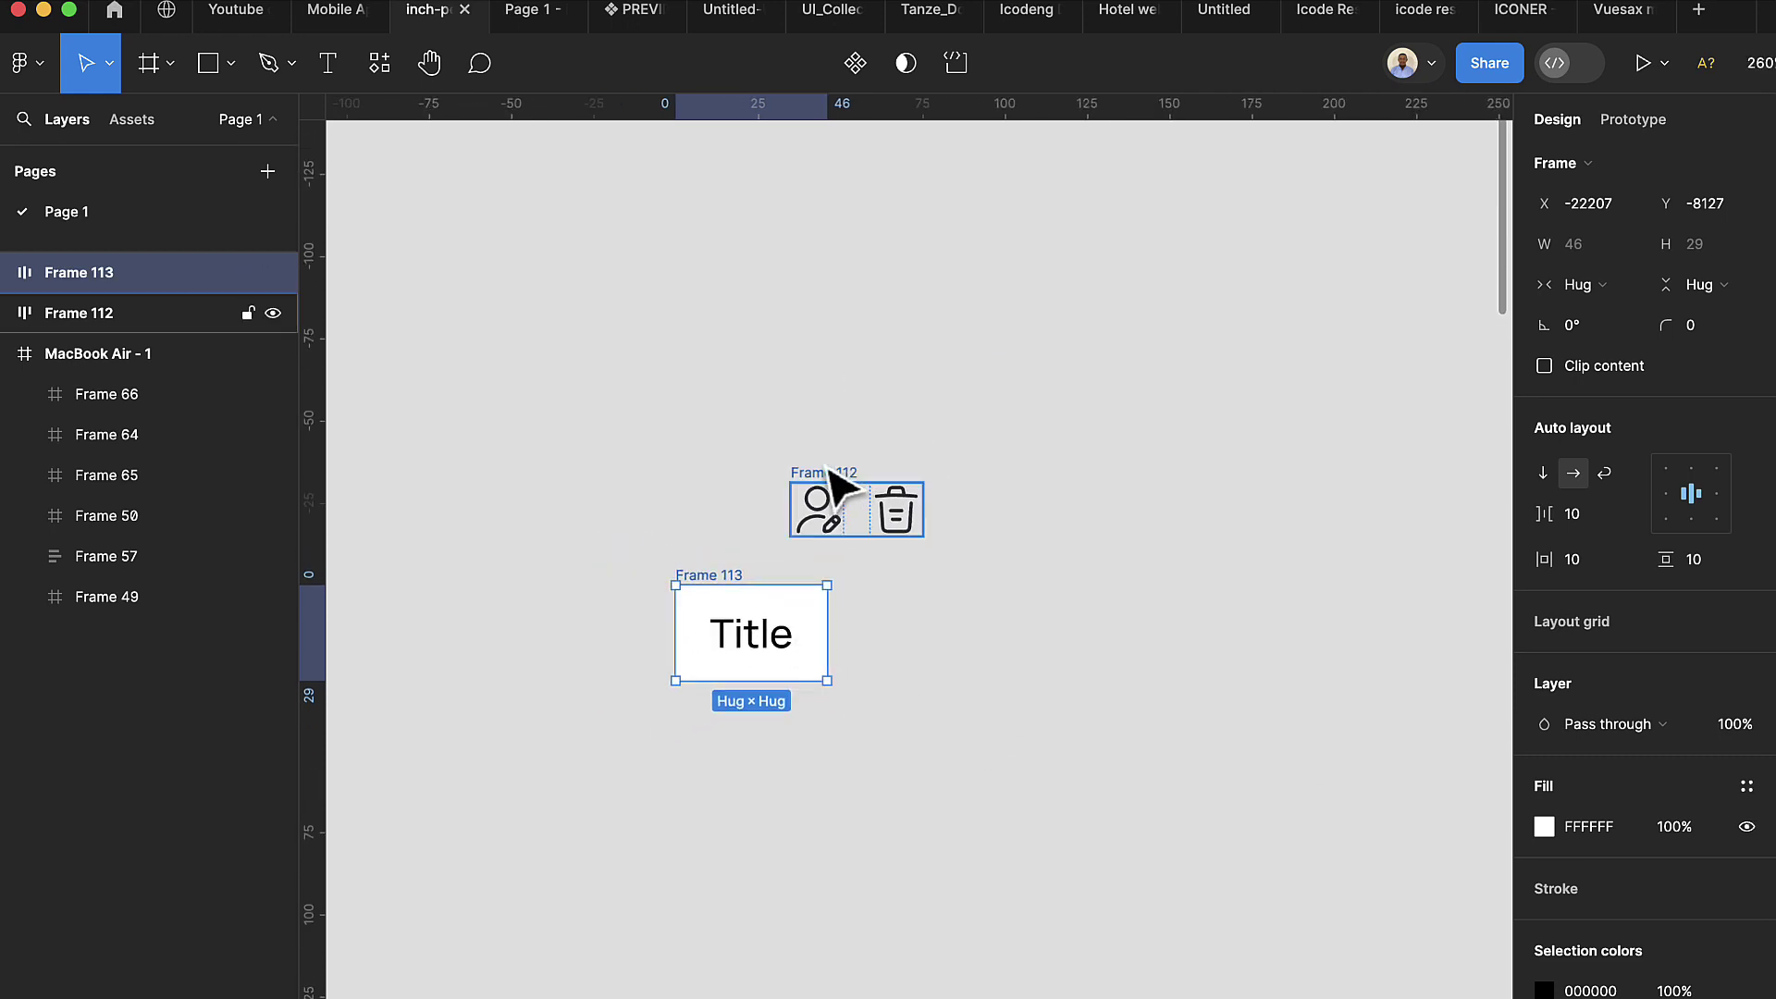
Move the icon pair into the Title frame beside the text, then move the frame up
{"action": "left_click", "coordinate": [829, 472]}
{"action": "left_click_drag", "start_coordinate": [830, 472], "coordinate": [798, 629]}
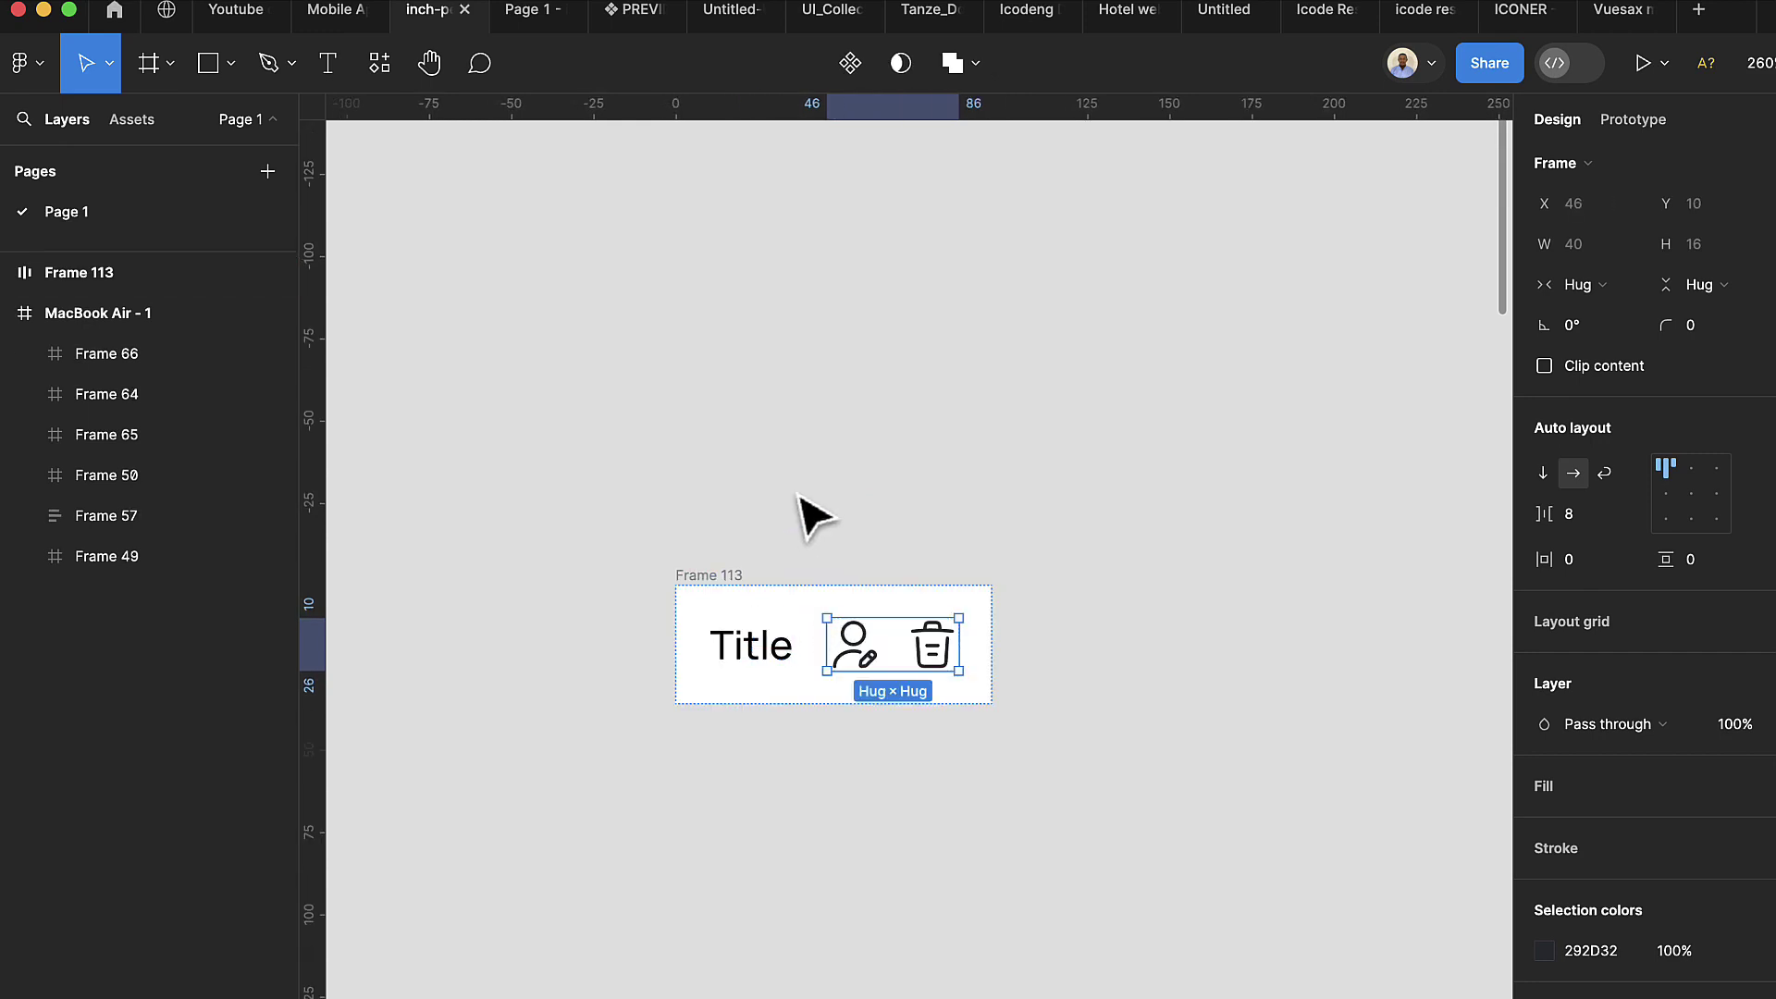
{"action": "left_click", "coordinate": [805, 520]}
{"action": "left_click", "coordinate": [718, 581]}
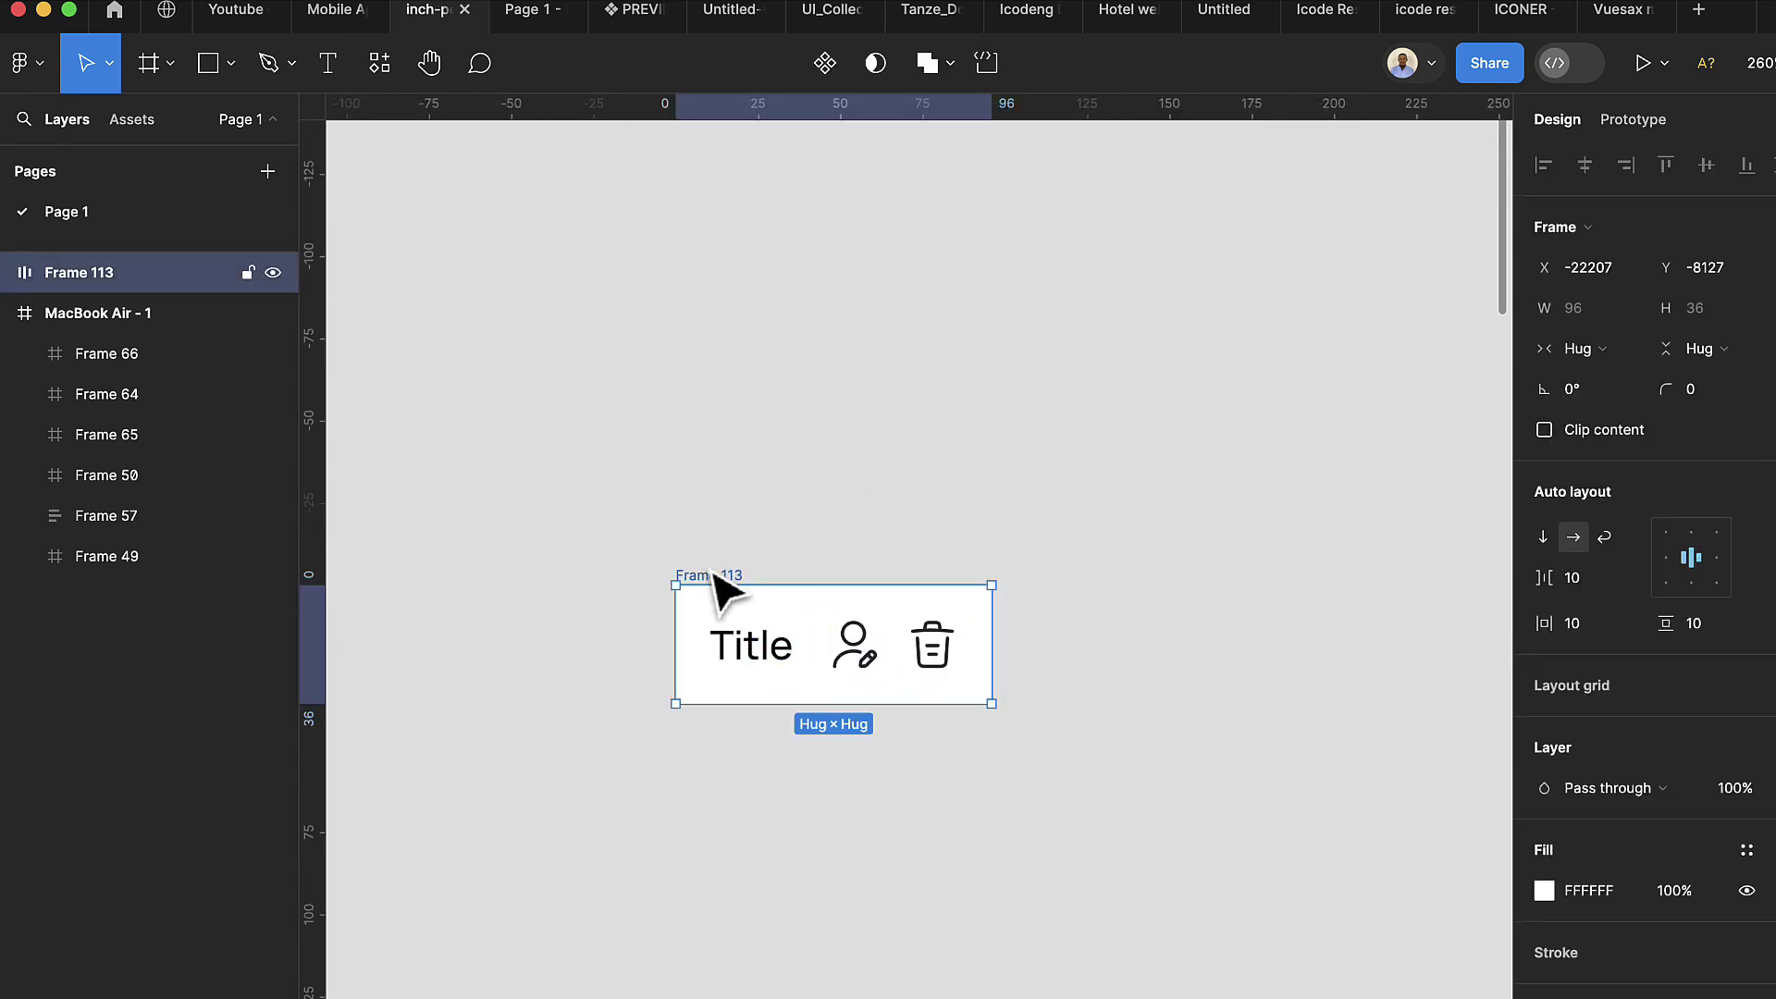
{"action": "left_click_drag", "start_coordinate": [720, 589], "coordinate": [681, 418]}
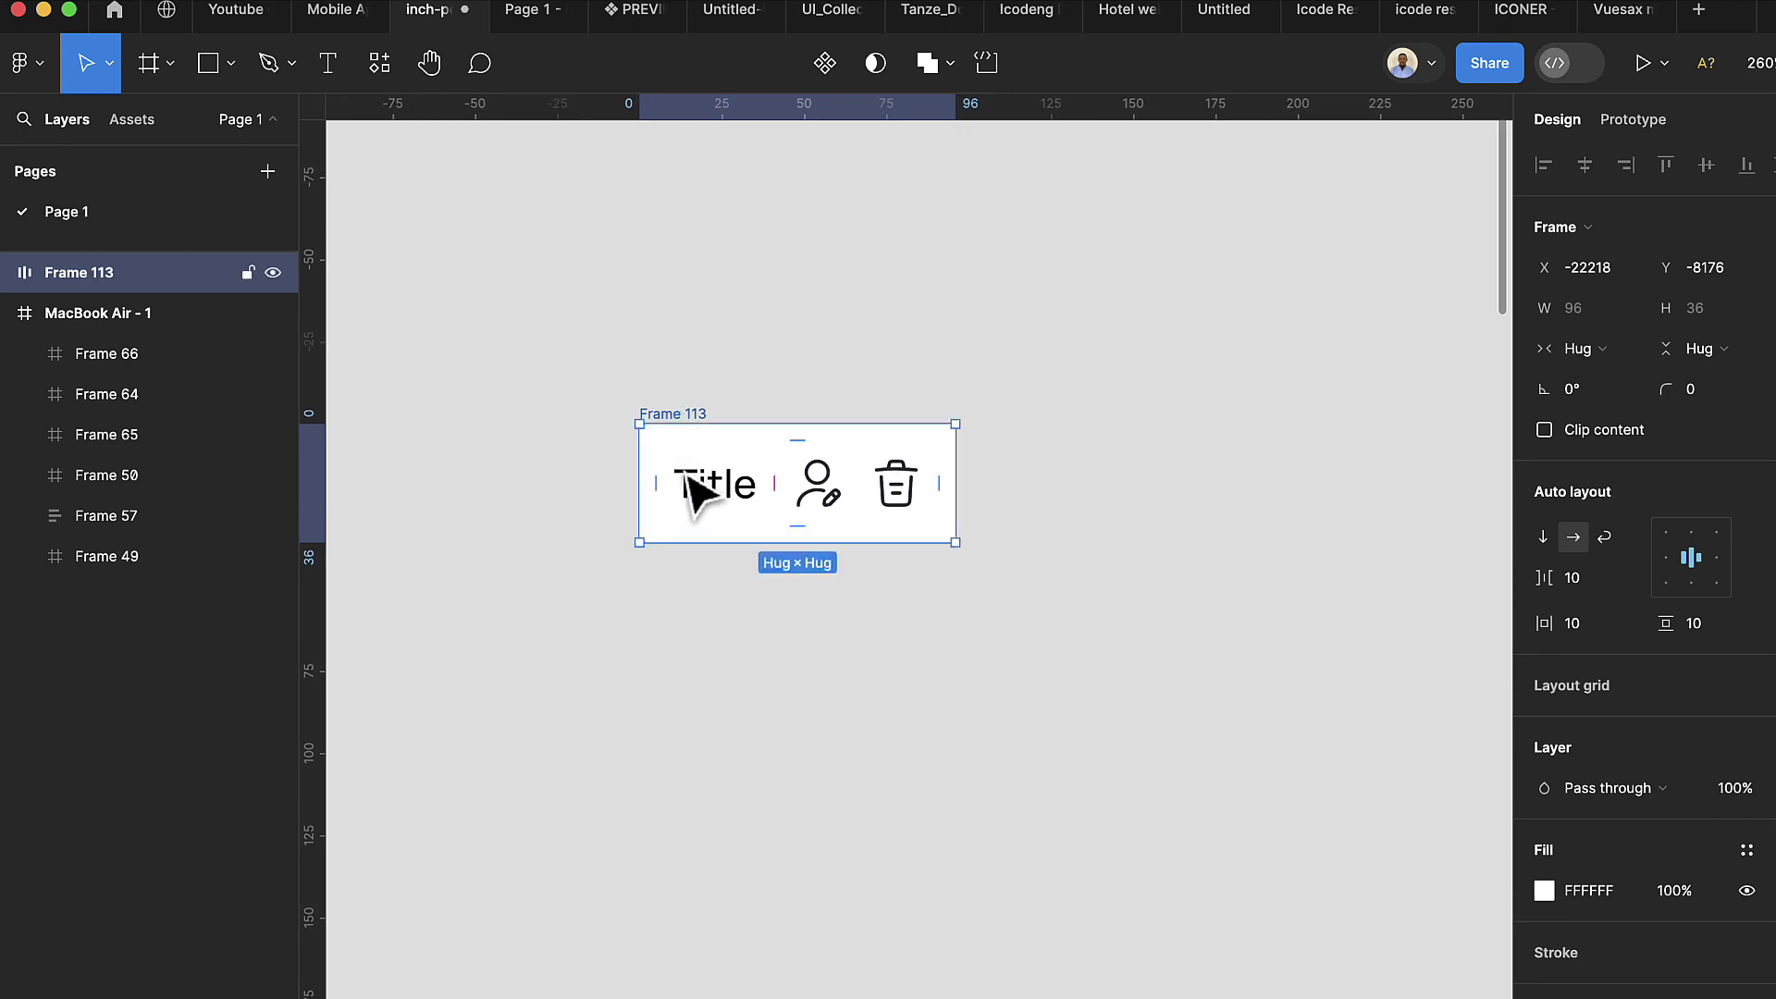
Draw a 12×12 square with a D6D4E6 outline
{"action": "left_click", "coordinate": [213, 76]}
{"action": "left_click_drag", "start_coordinate": [617, 685], "coordinate": [636, 731]}
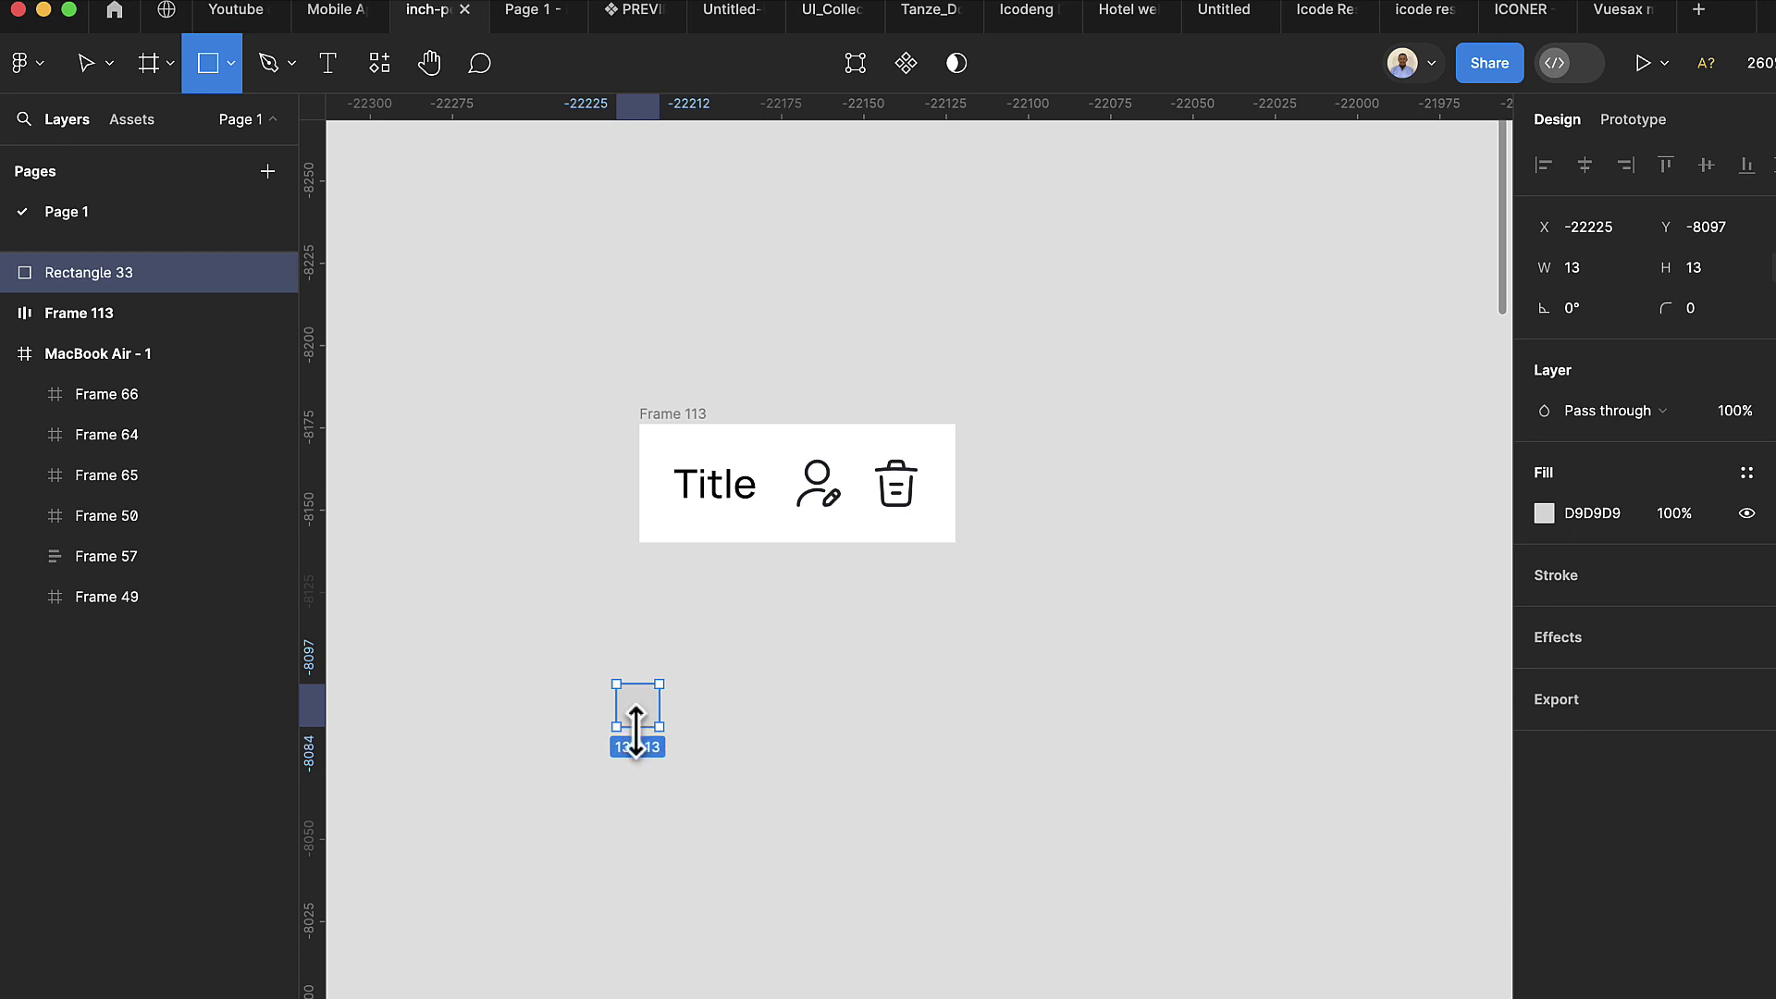
{"action": "left_click", "coordinate": [1741, 282]}
{"action": "type", "text": "12"}
{"action": "key", "text": "Return"}
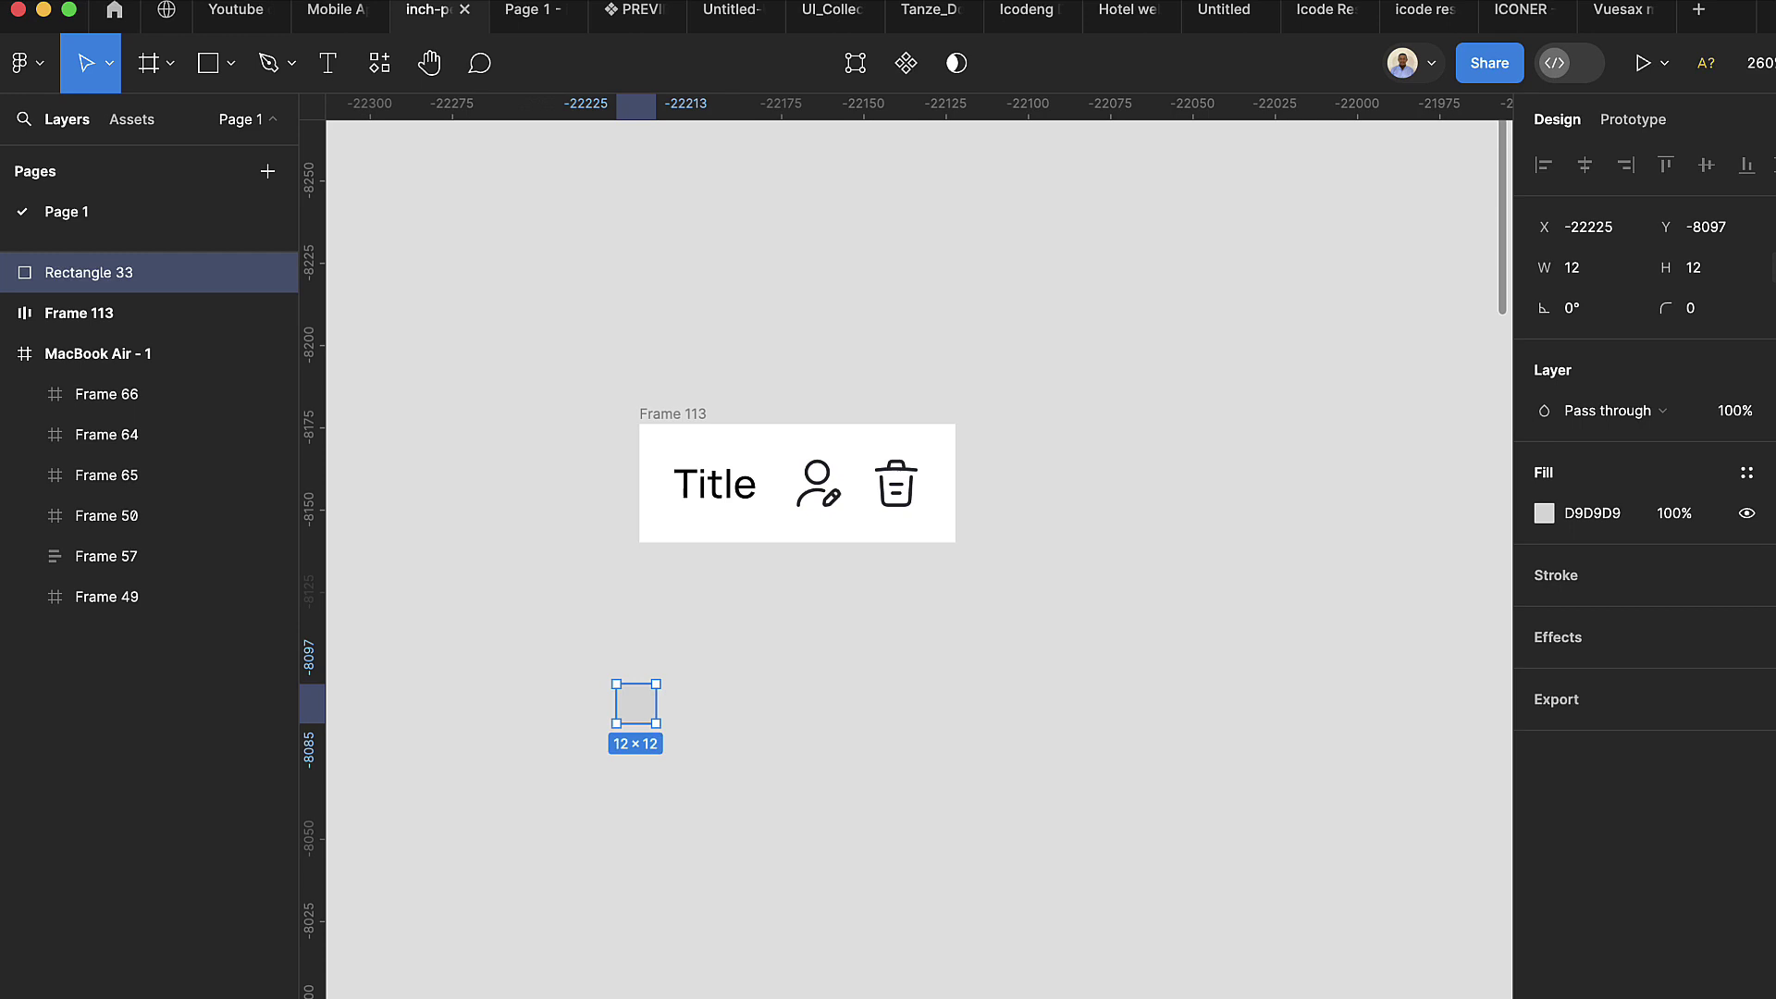
{"action": "left_click", "coordinate": [1768, 575]}
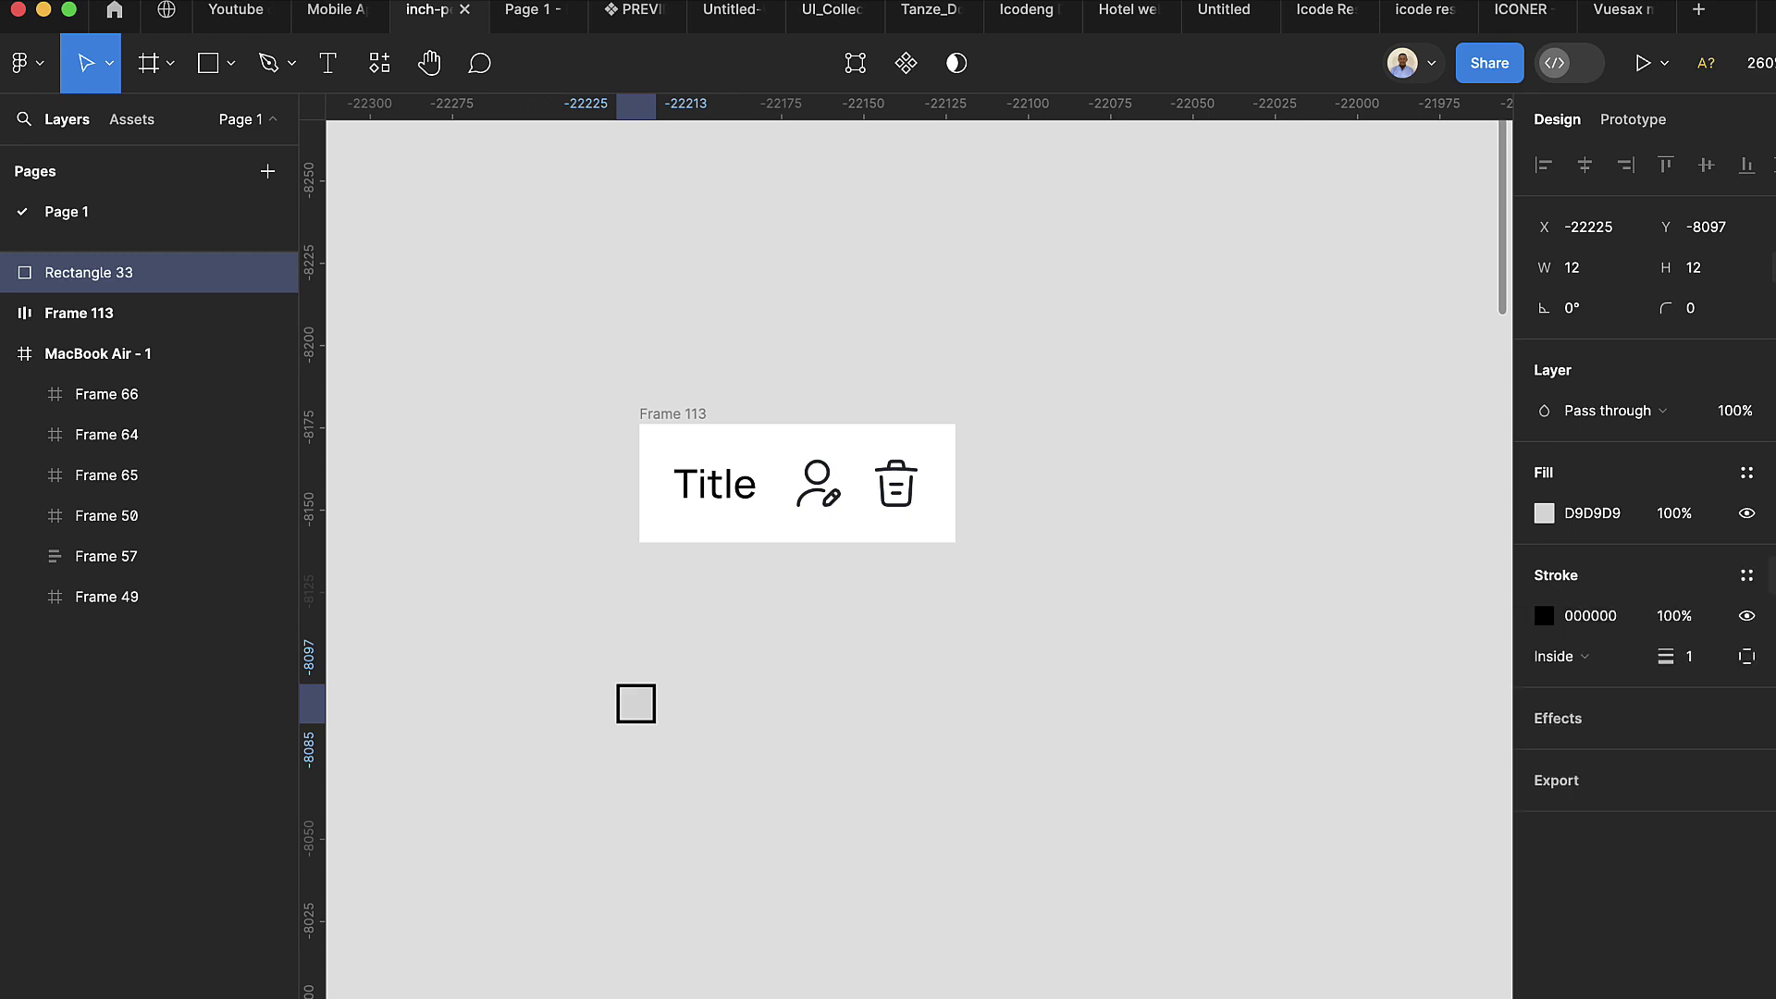
{"action": "left_click", "coordinate": [1618, 630]}
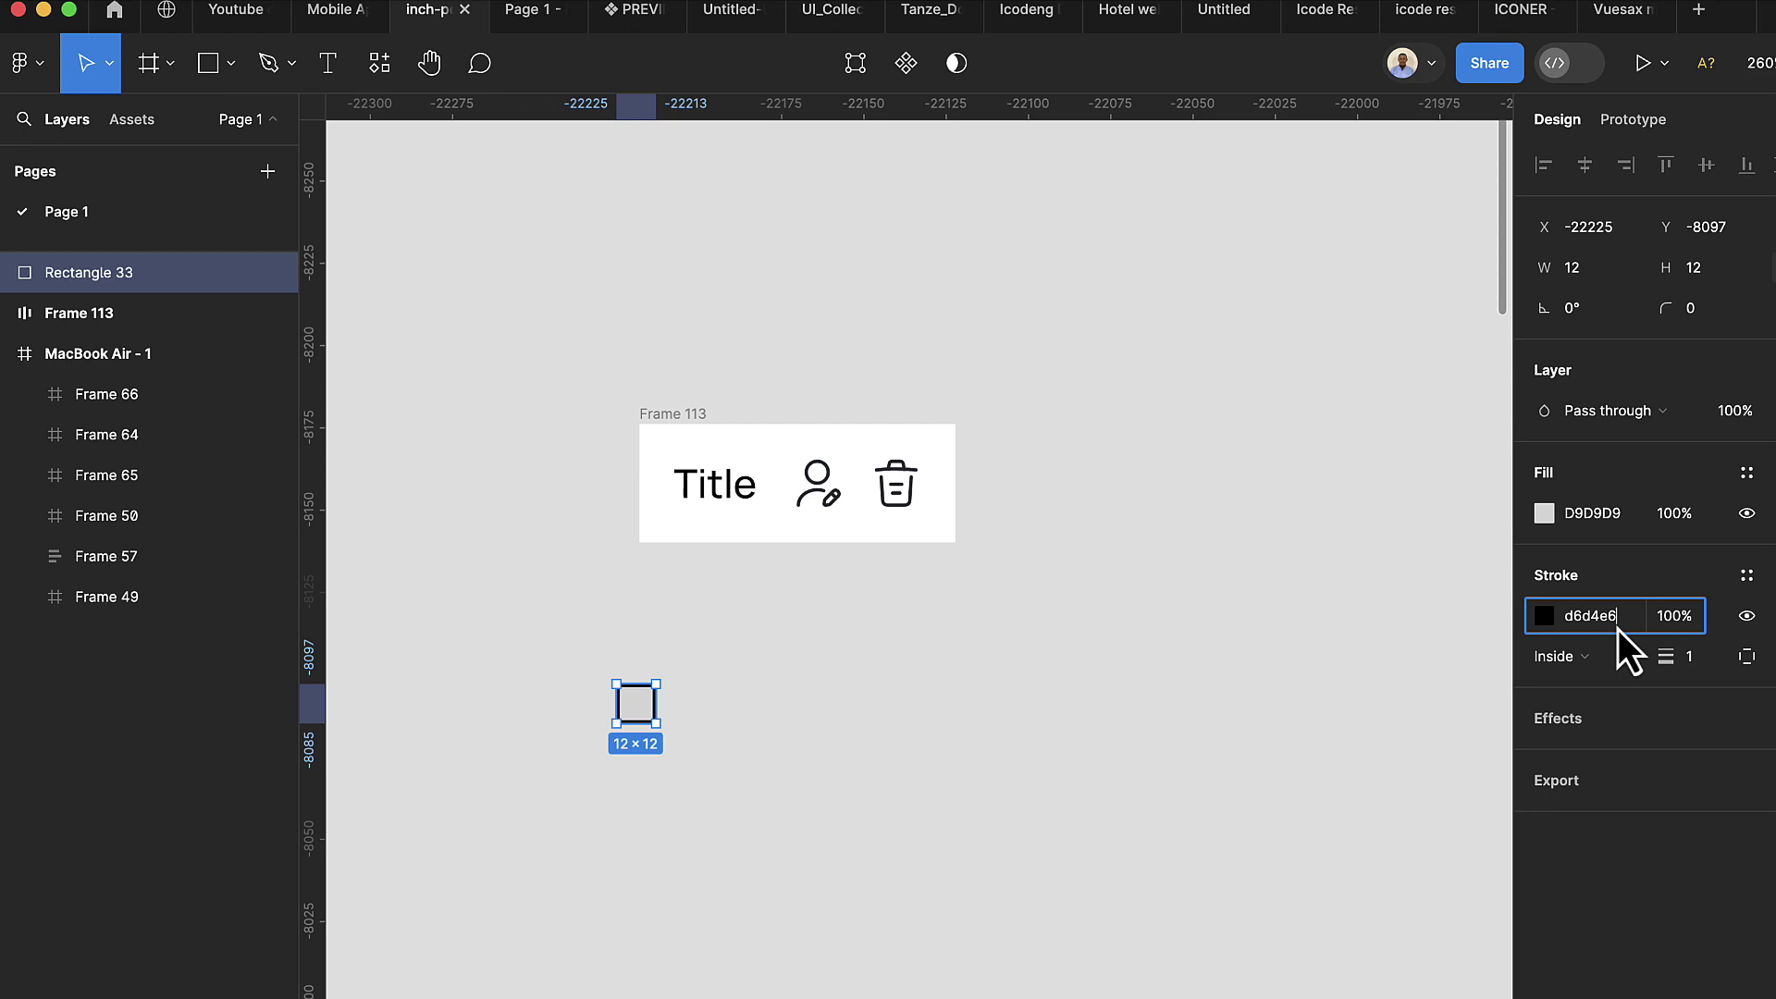
{"action": "key", "text": "Return"}
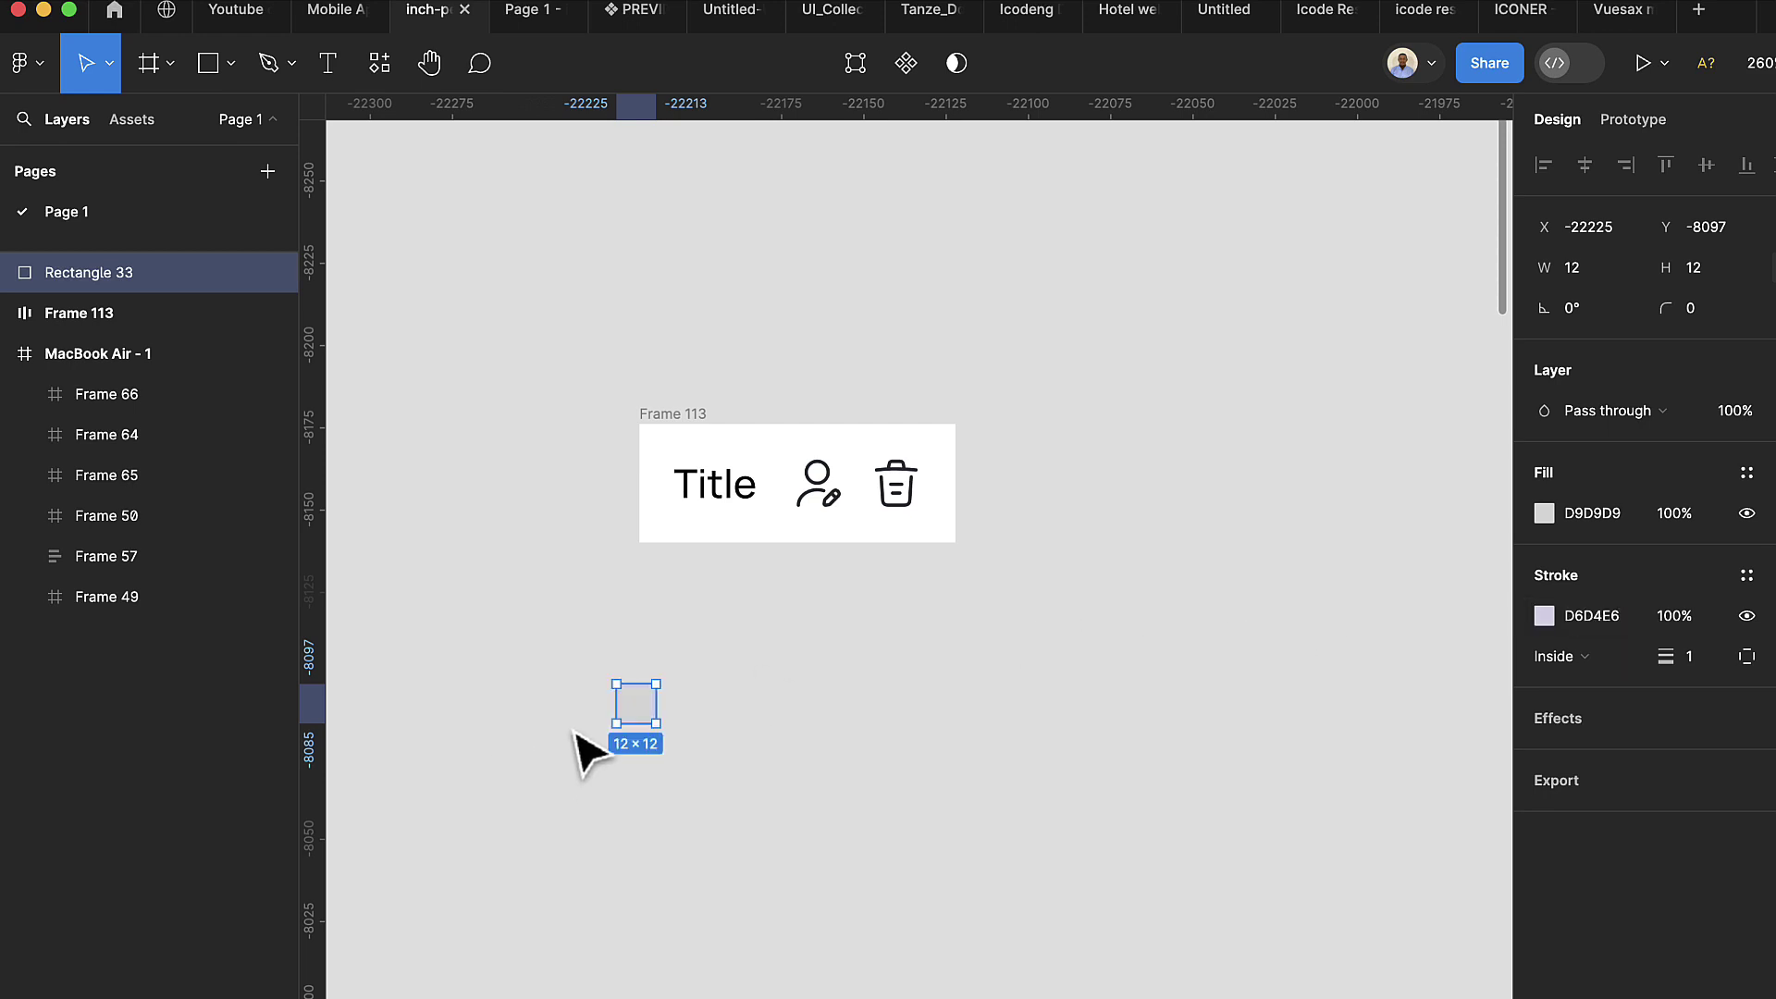
Round the square's corners to 2 and remove its grey fill
{"action": "scroll", "coordinate": [597, 731], "scroll_direction": "up", "scroll_amount": 5}
{"action": "left_click_drag", "start_coordinate": [694, 718], "coordinate": [772, 457]}
{"action": "scroll", "coordinate": [772, 458], "scroll_direction": "up", "scroll_amount": 1}
{"action": "left_click", "coordinate": [1747, 310]}
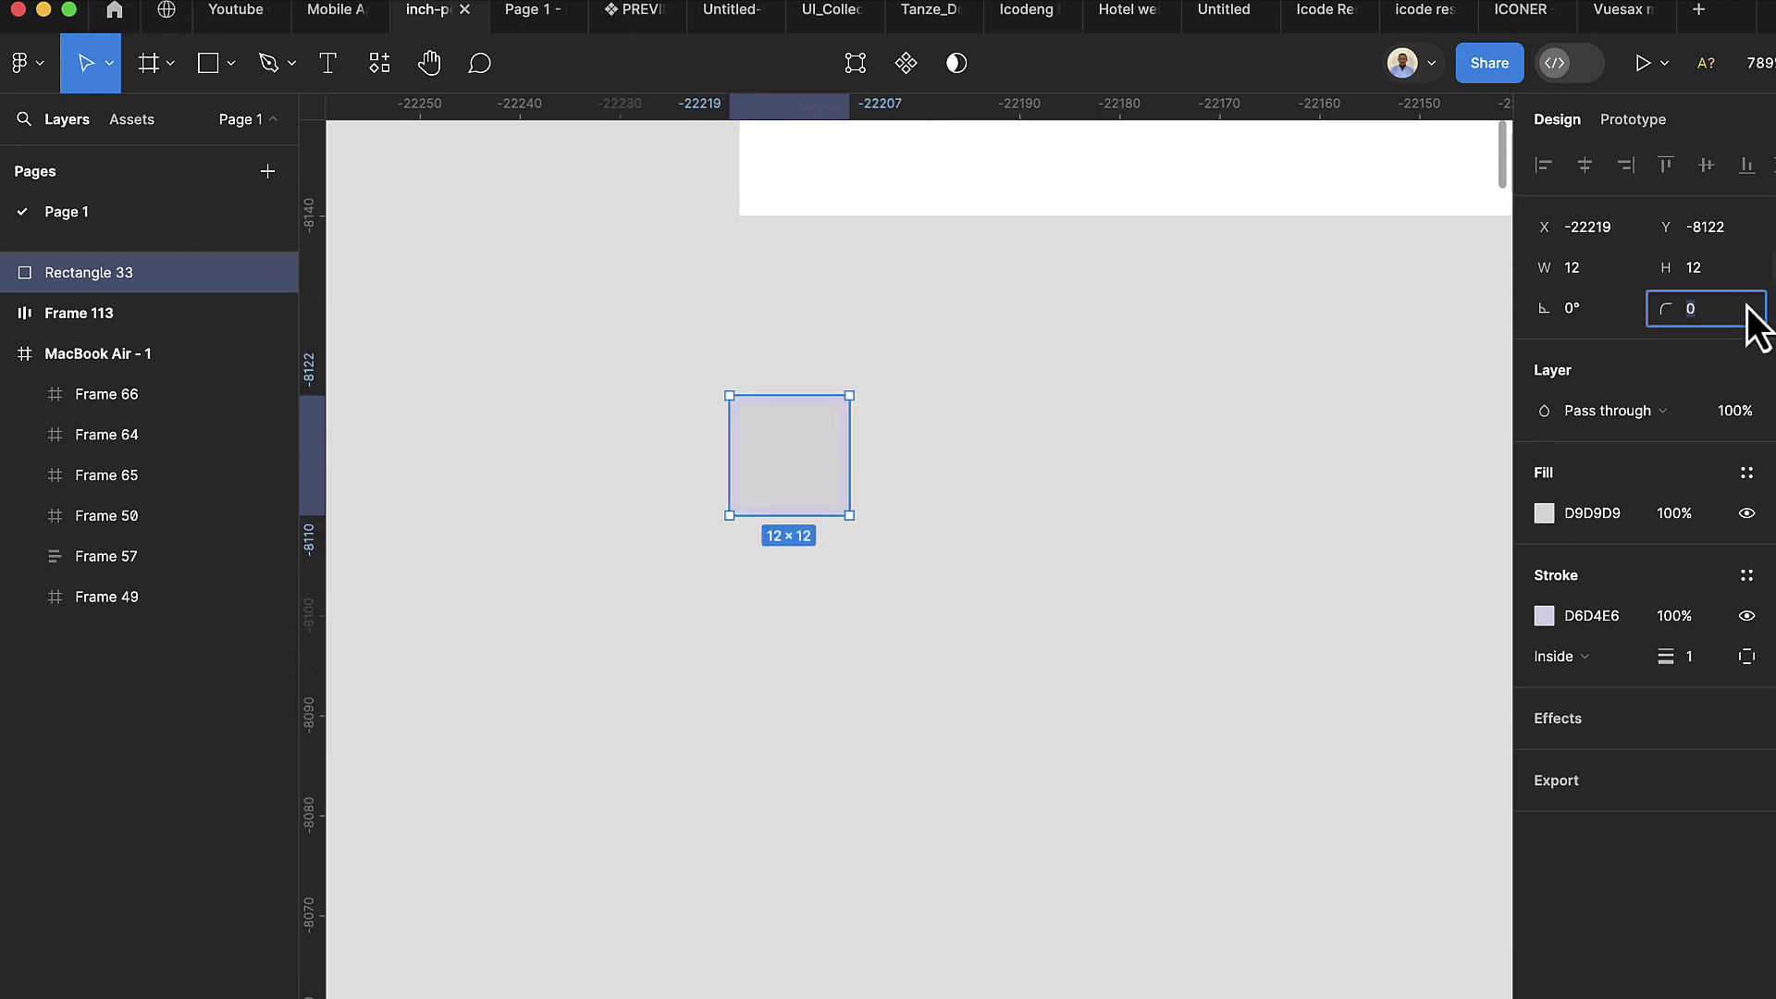
{"action": "type", "text": "2"}
{"action": "key", "text": "Return"}
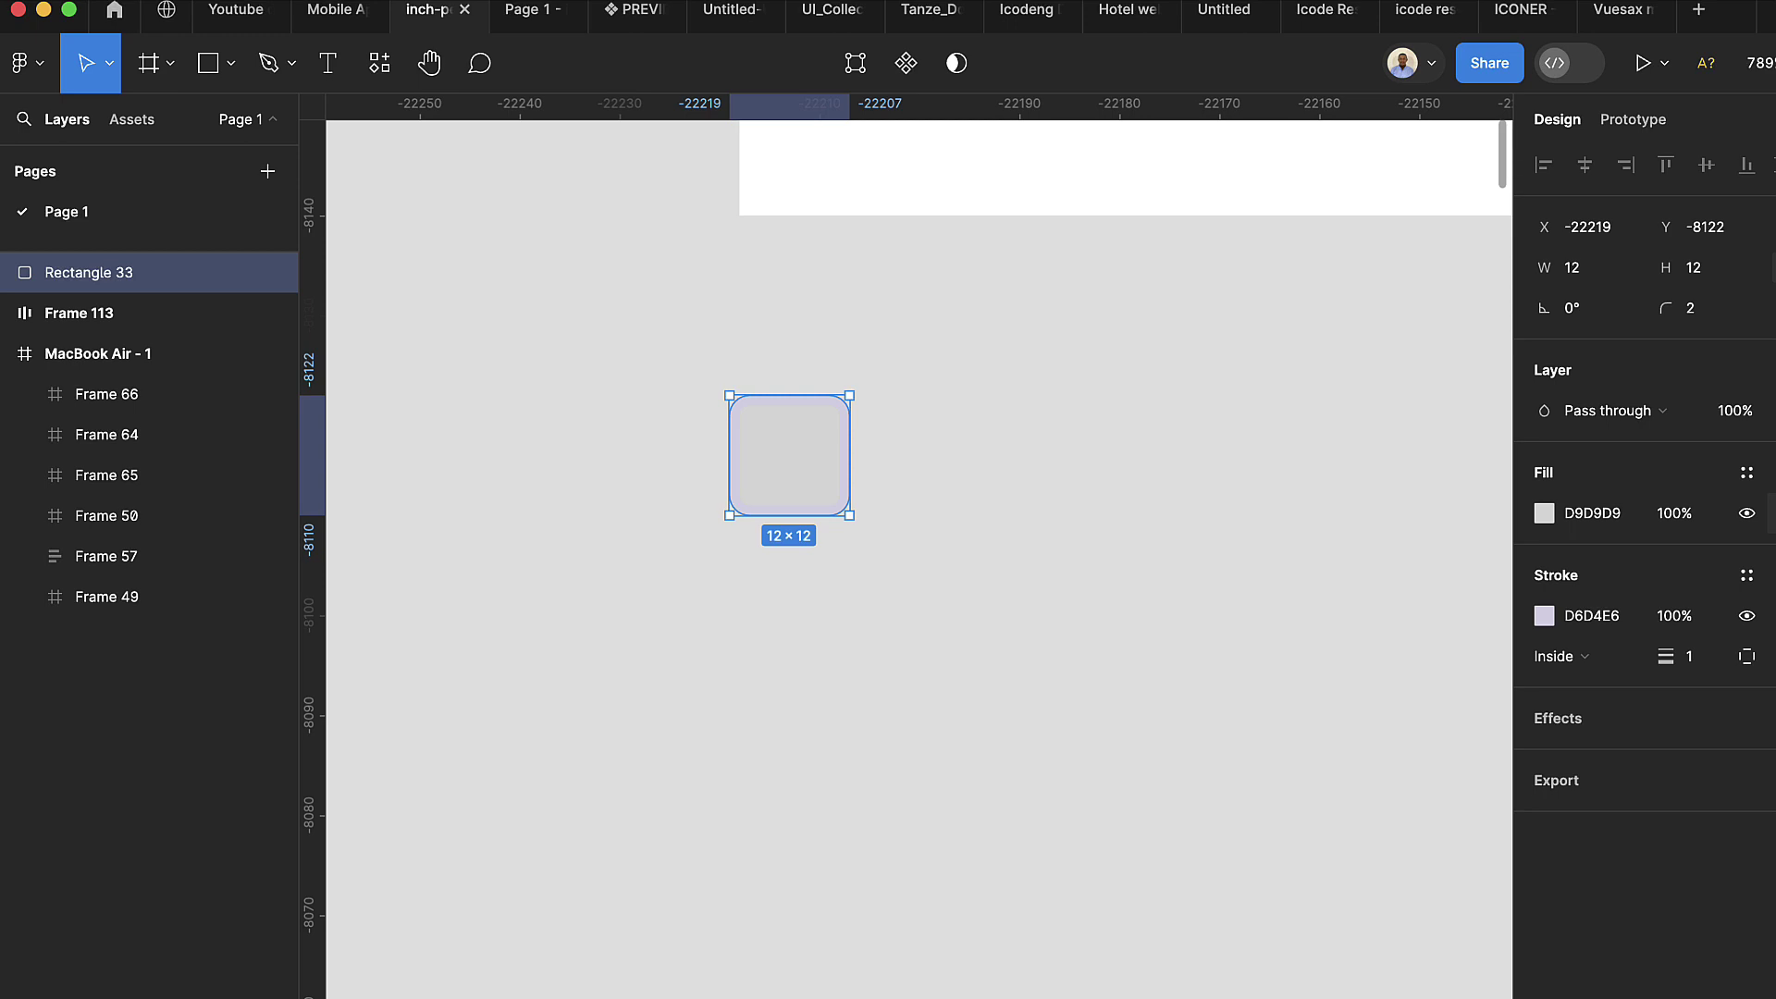
{"action": "left_click", "coordinate": [1769, 513]}
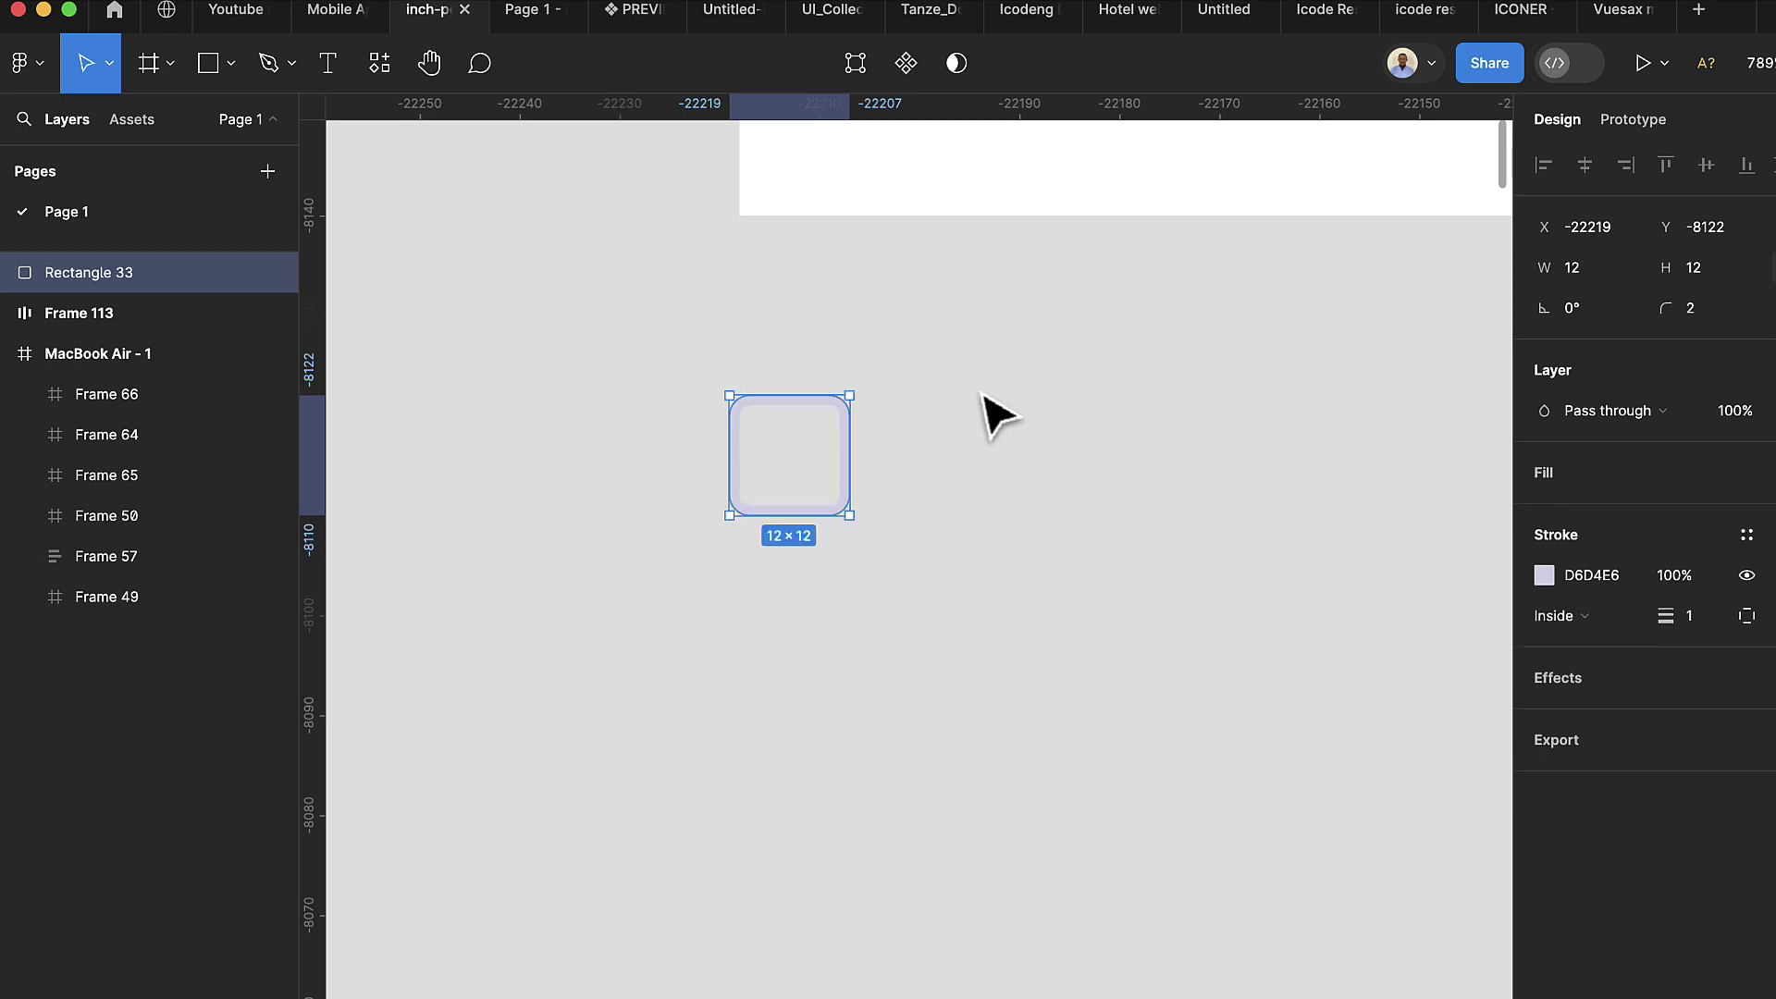
Place the square inside Frame 113, before the Title text
{"action": "scroll", "coordinate": [987, 408], "scroll_direction": "down", "scroll_amount": 3}
{"action": "scroll", "coordinate": [925, 463], "scroll_direction": "up", "scroll_amount": 5}
{"action": "left_click_drag", "start_coordinate": [864, 896], "coordinate": [886, 648]}
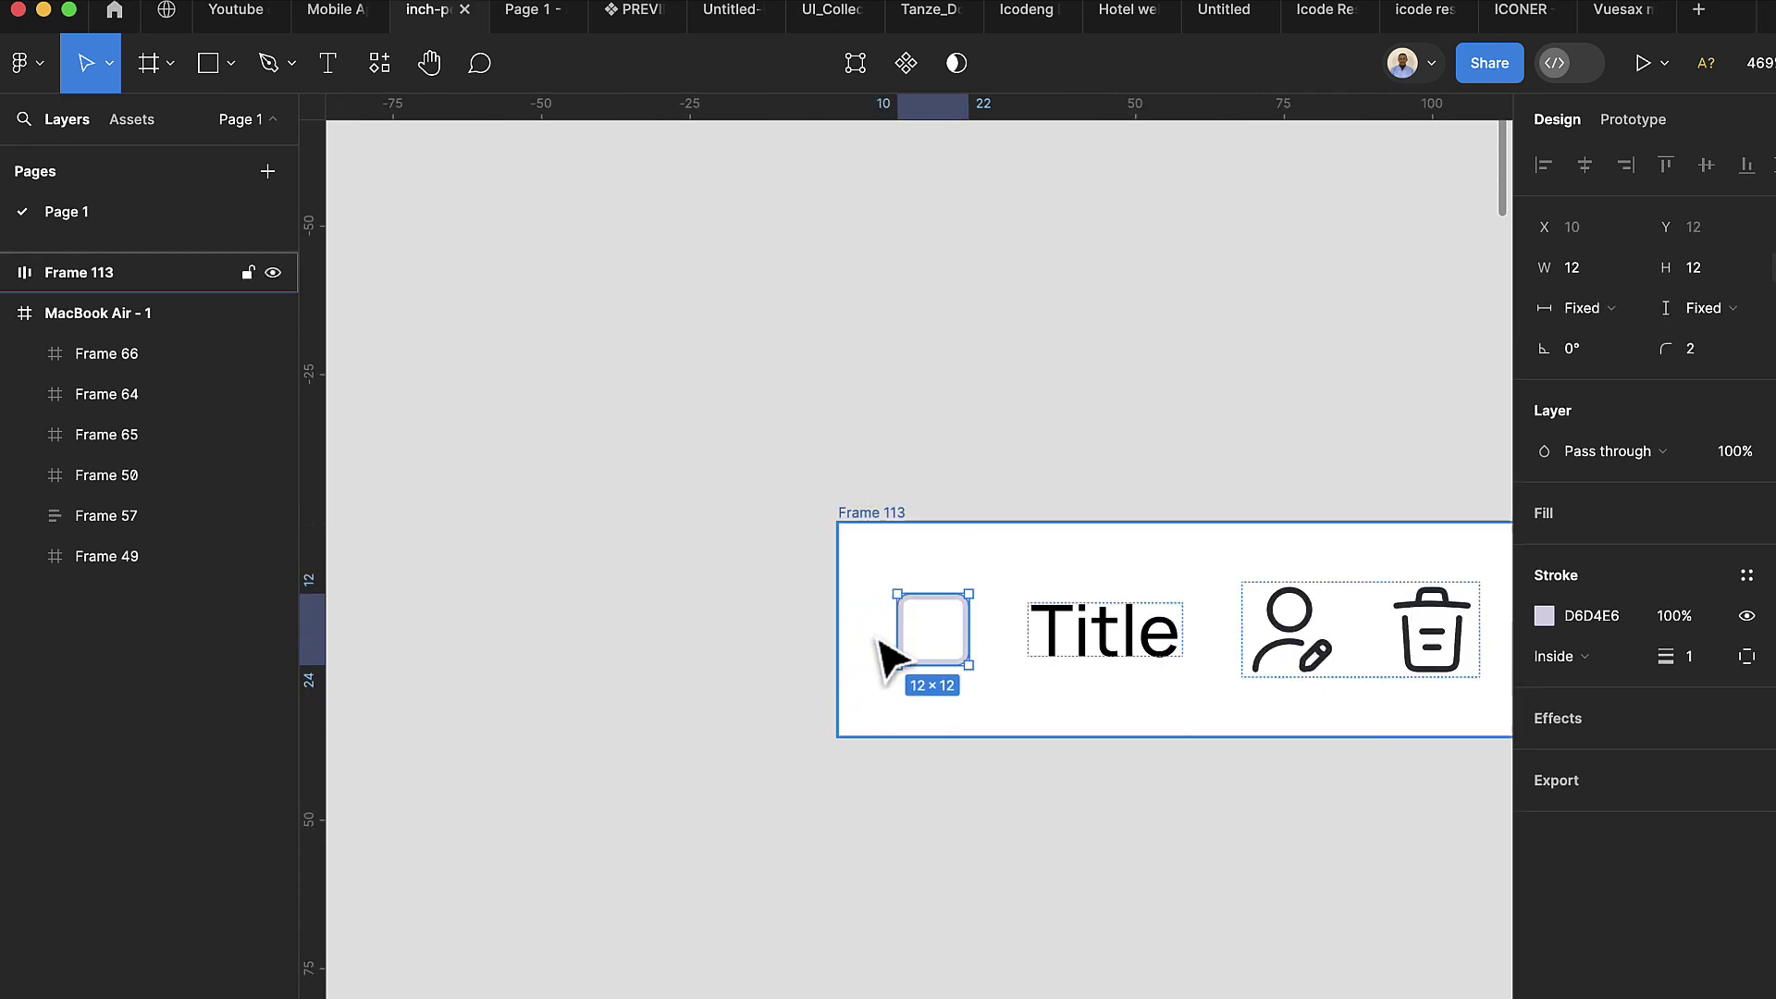
{"action": "scroll", "coordinate": [962, 712], "scroll_direction": "right", "scroll_amount": 3}
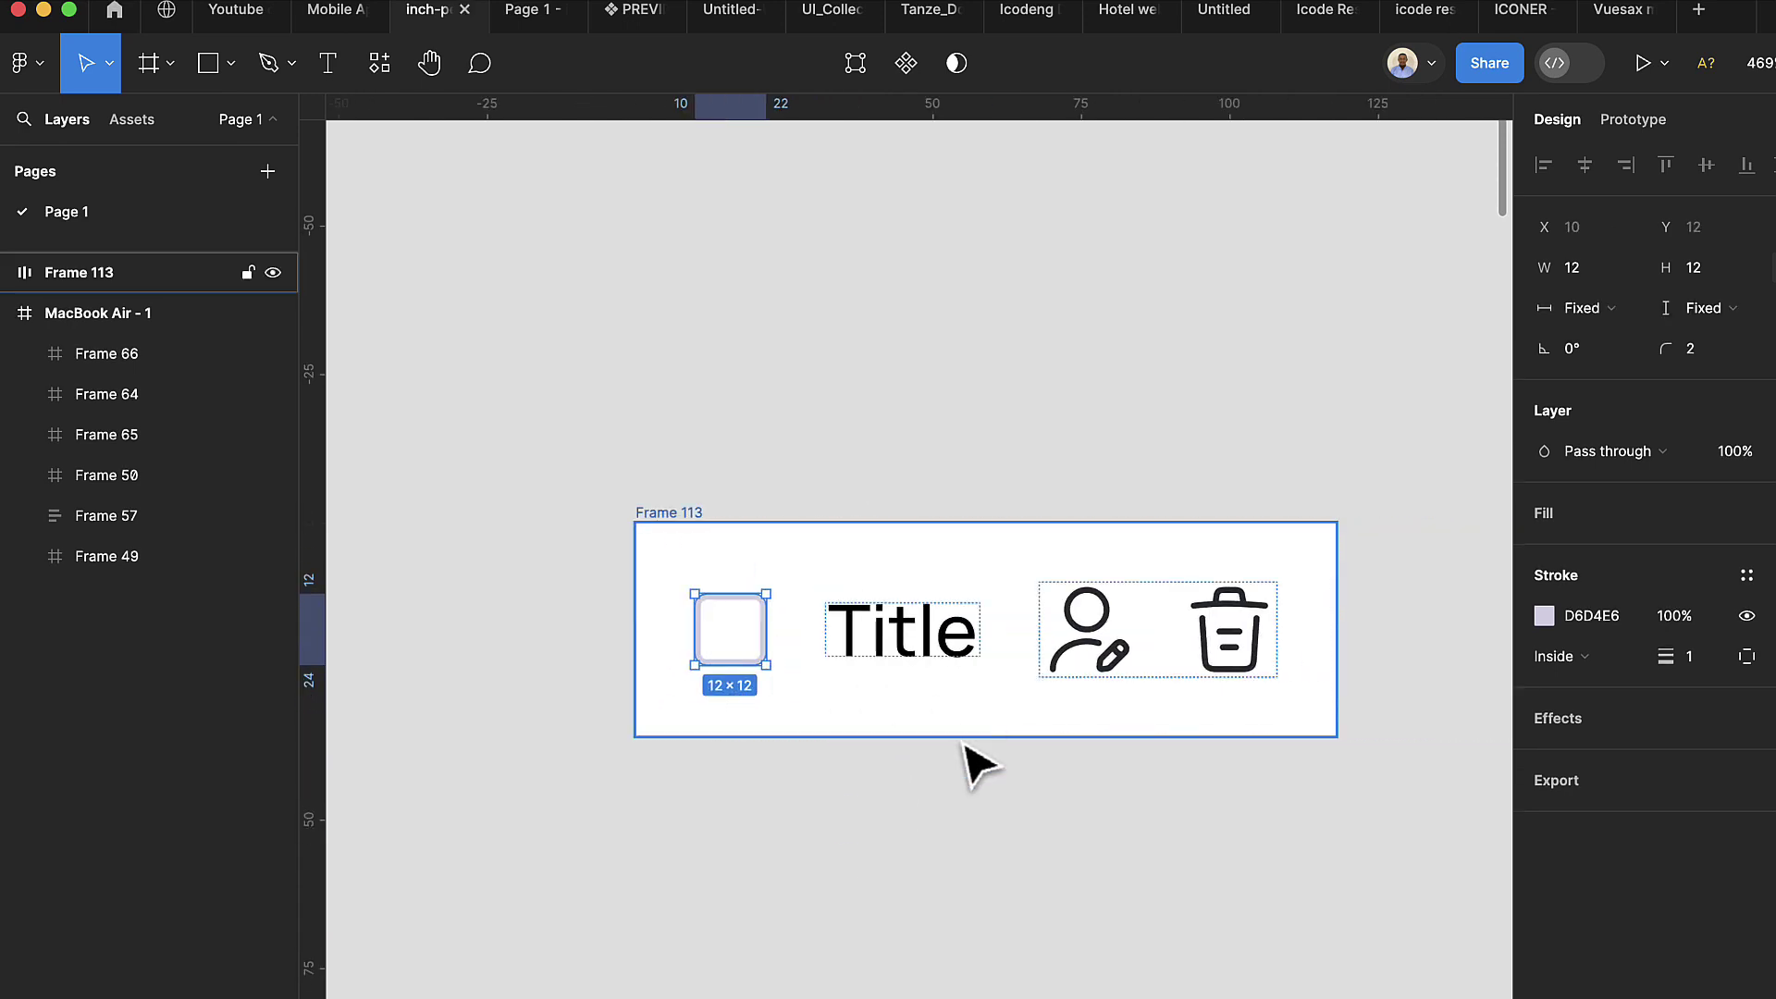
{"action": "left_click", "coordinate": [219, 68]}
Draw a 16×16 ellipse and move it between the checkbox and Title in Frame 113
{"action": "left_click", "coordinate": [225, 67]}
{"action": "left_click", "coordinate": [213, 216]}
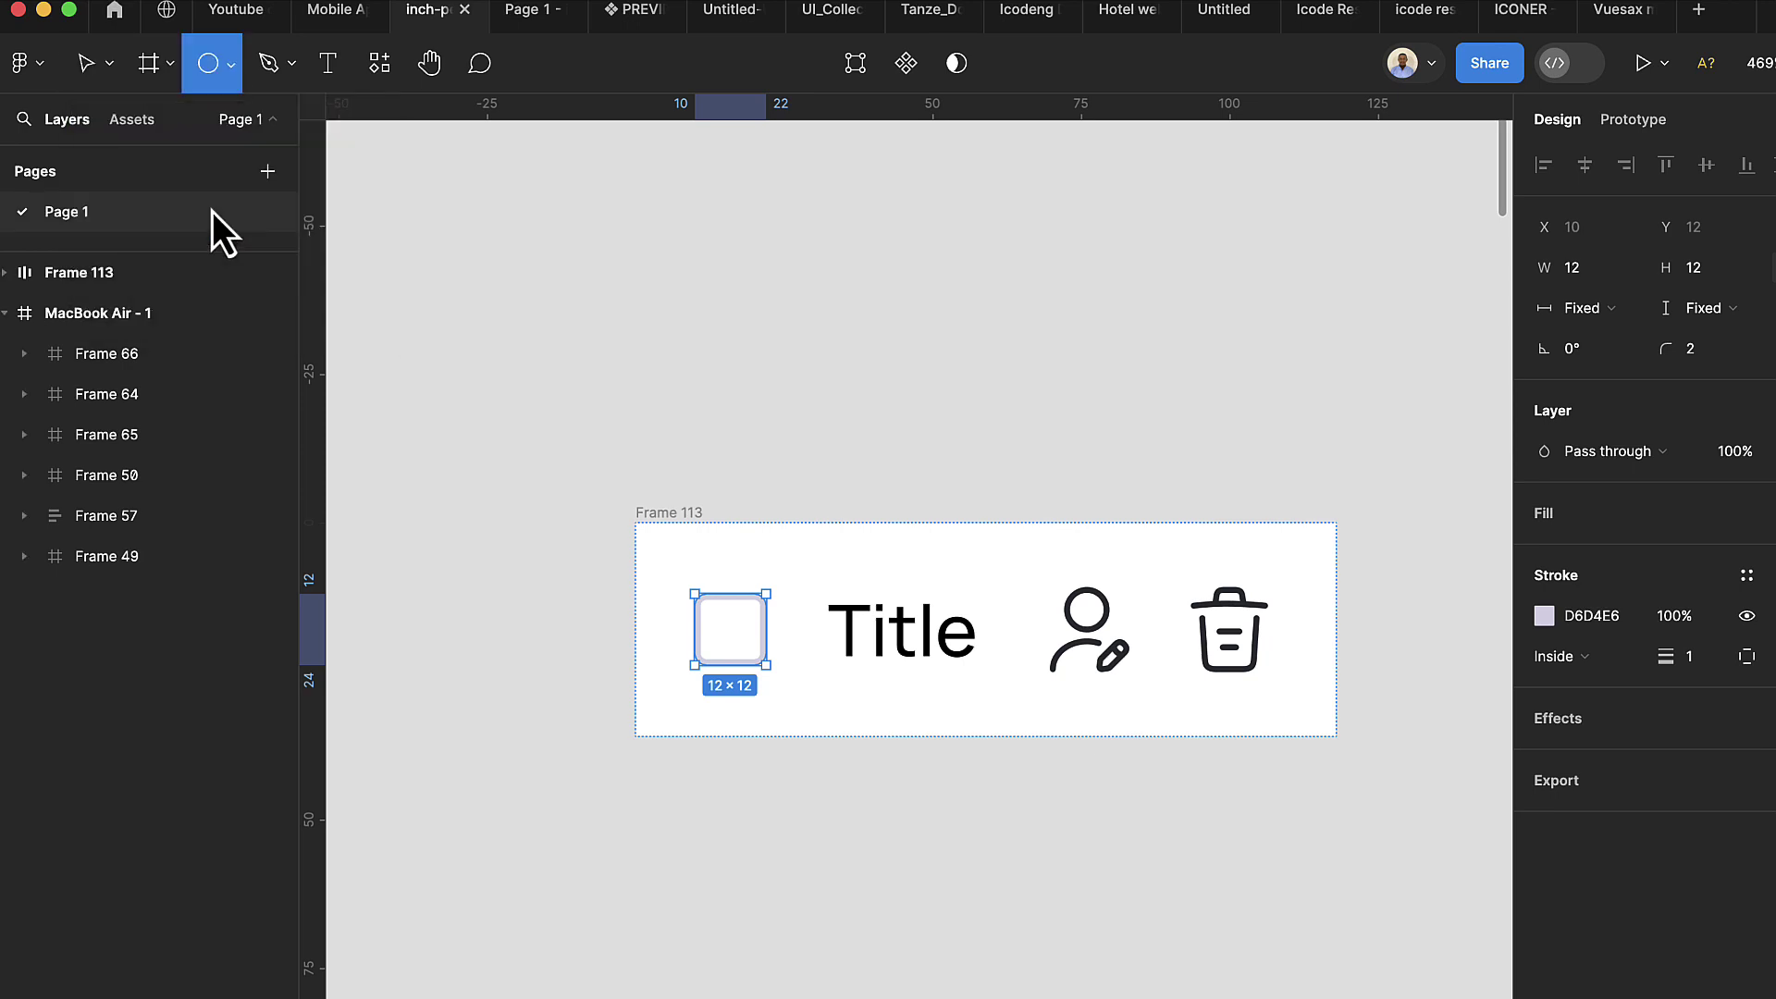
{"action": "left_click_drag", "start_coordinate": [890, 314], "coordinate": [962, 386]}
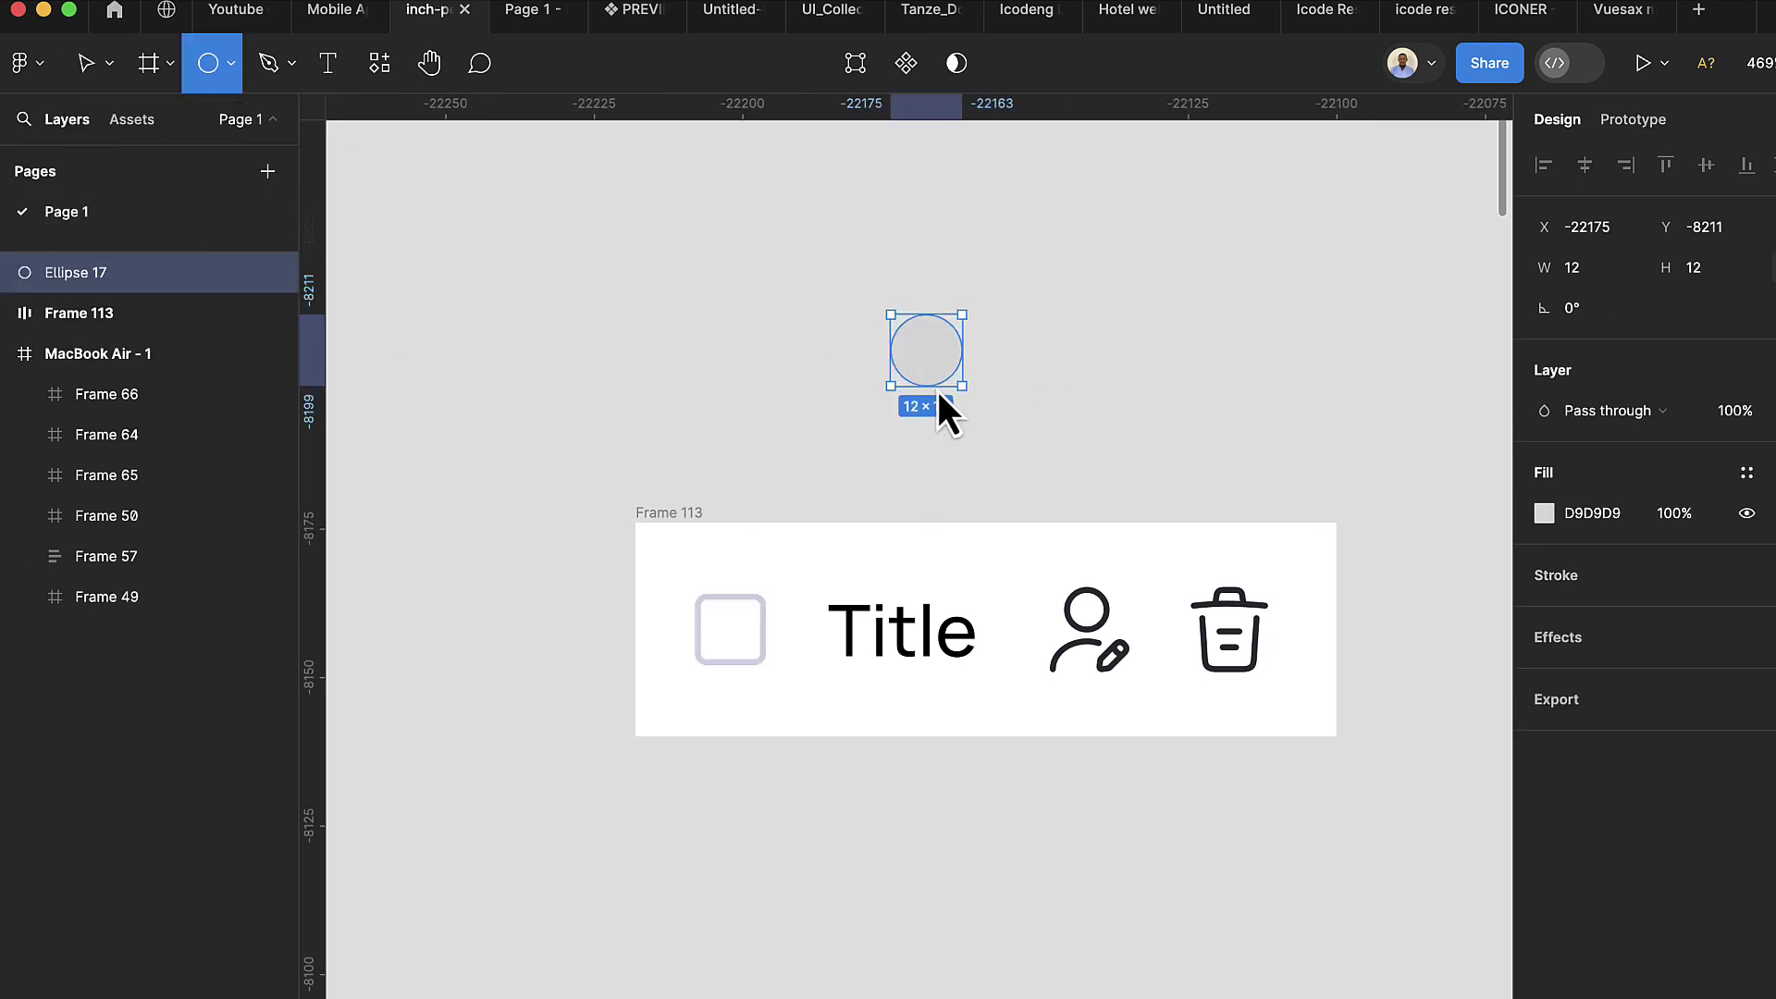
{"action": "key", "text": "v"}
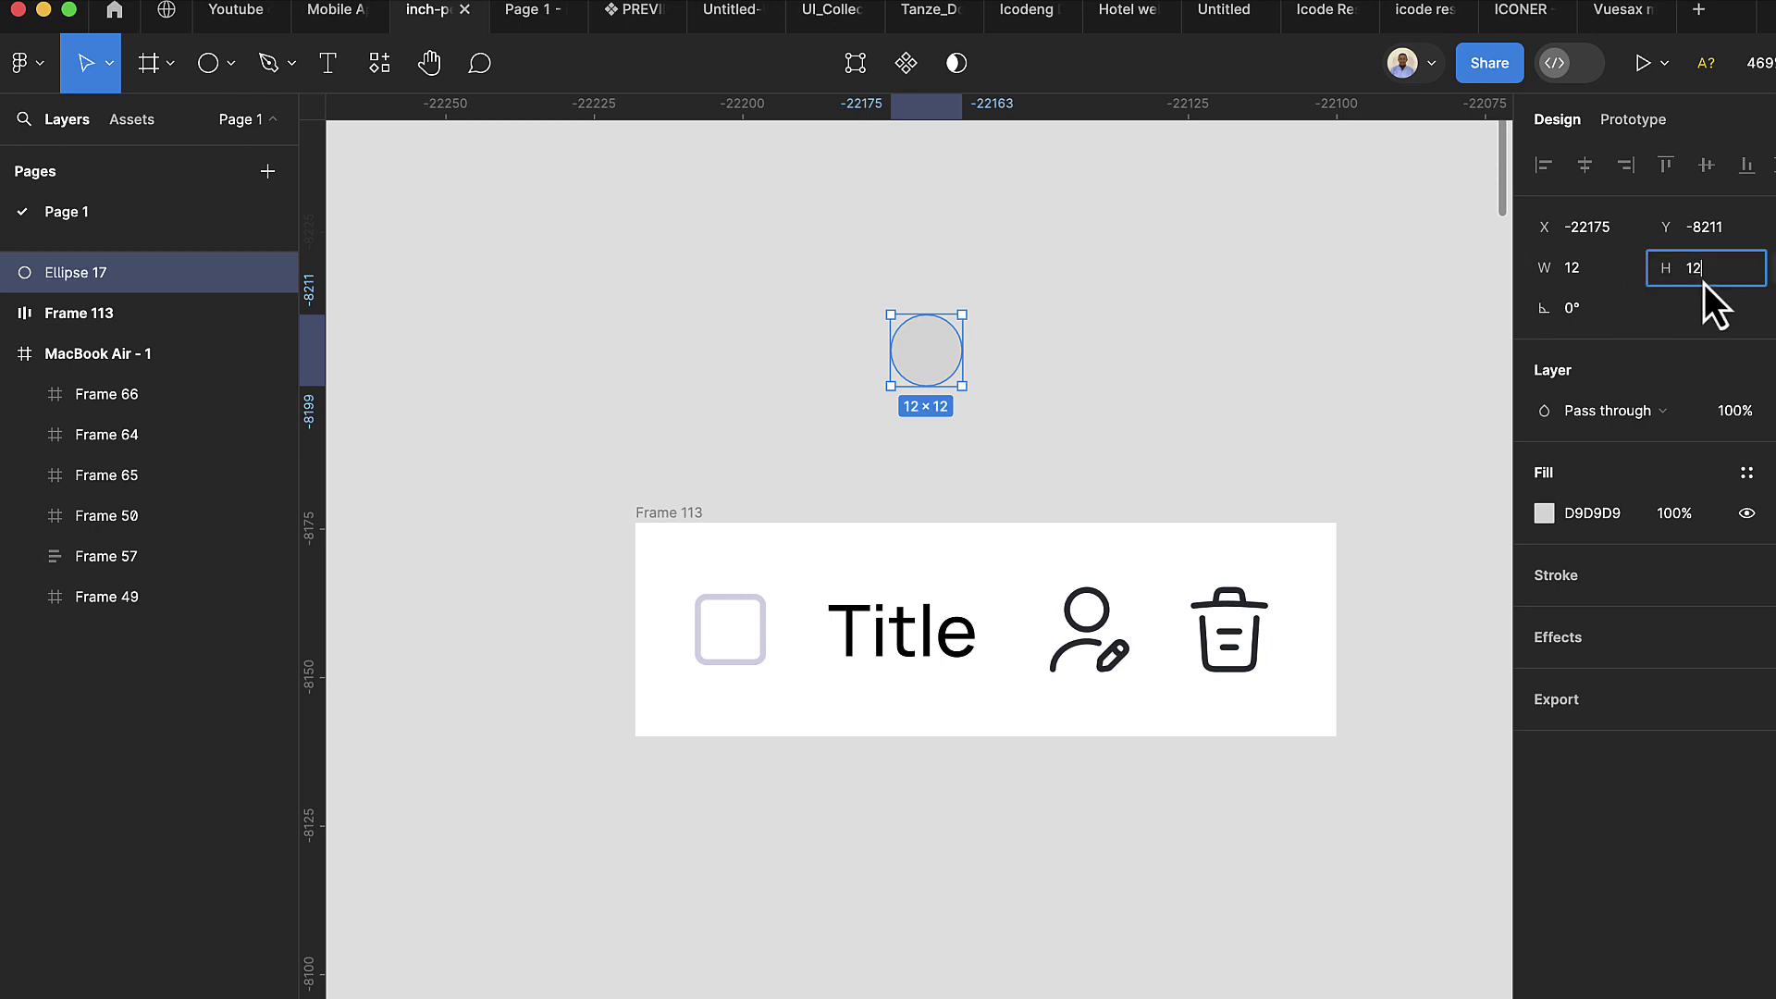
{"action": "type", "text": "16"}
{"action": "key", "text": "Return"}
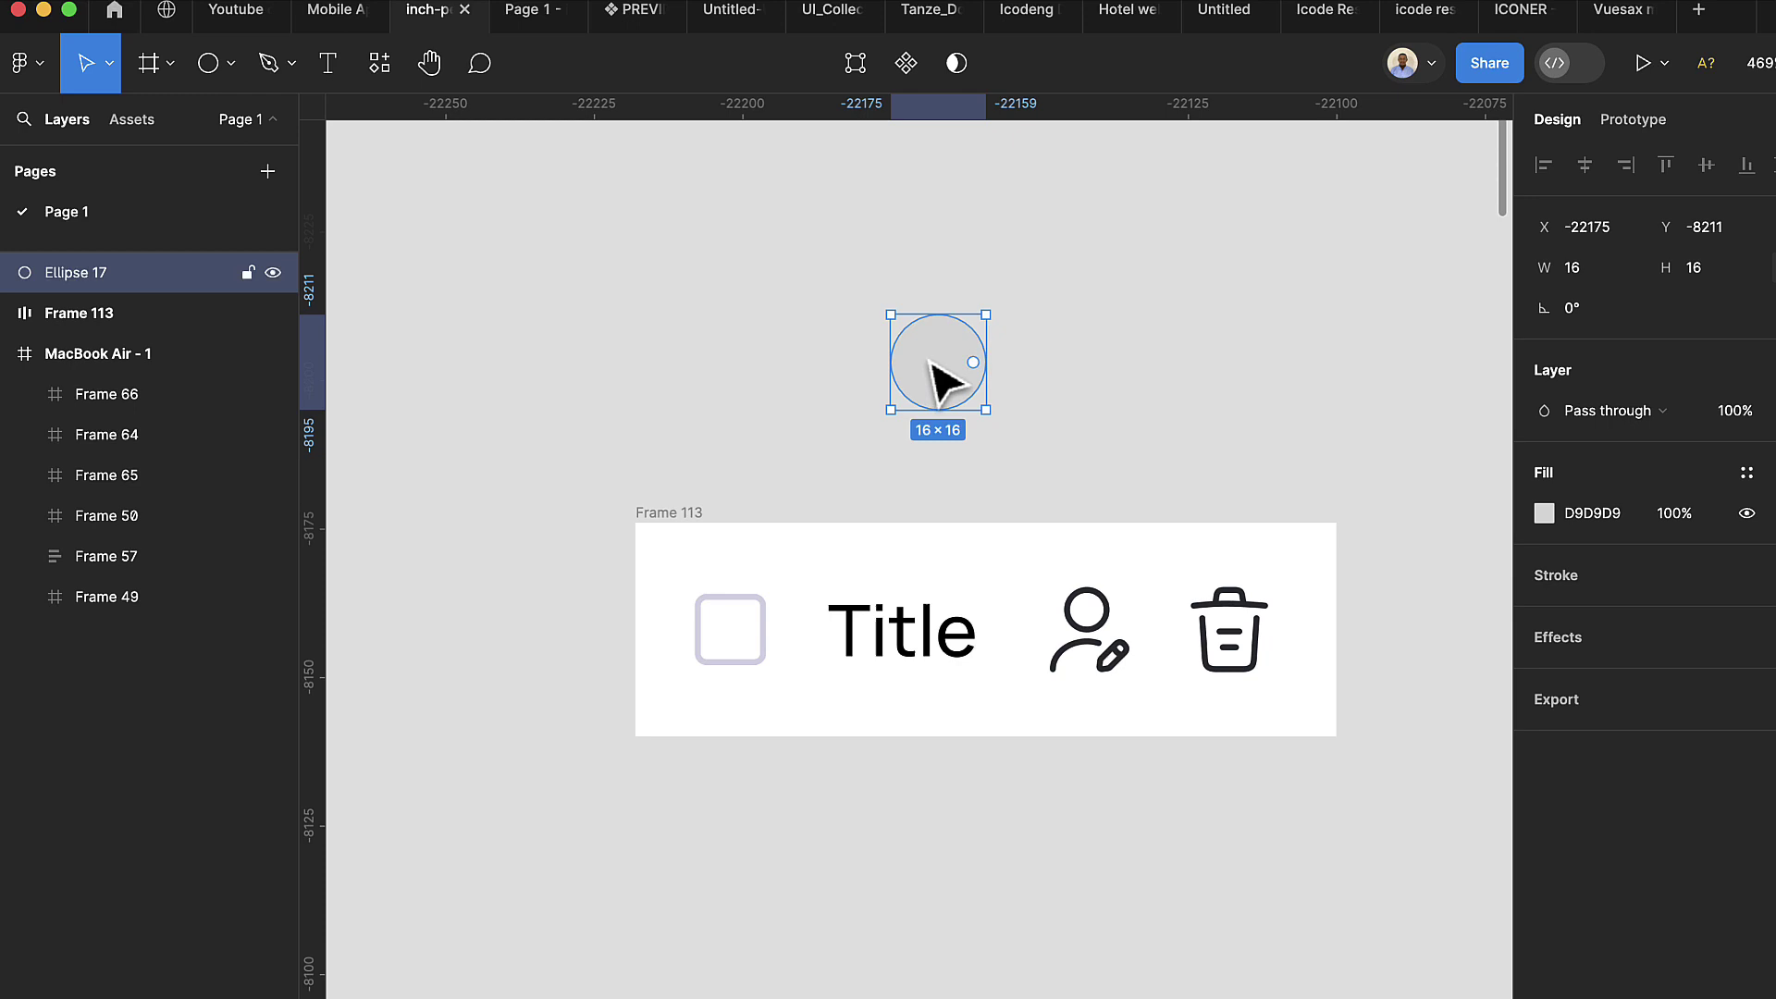
{"action": "left_click_drag", "start_coordinate": [935, 401], "coordinate": [787, 622]}
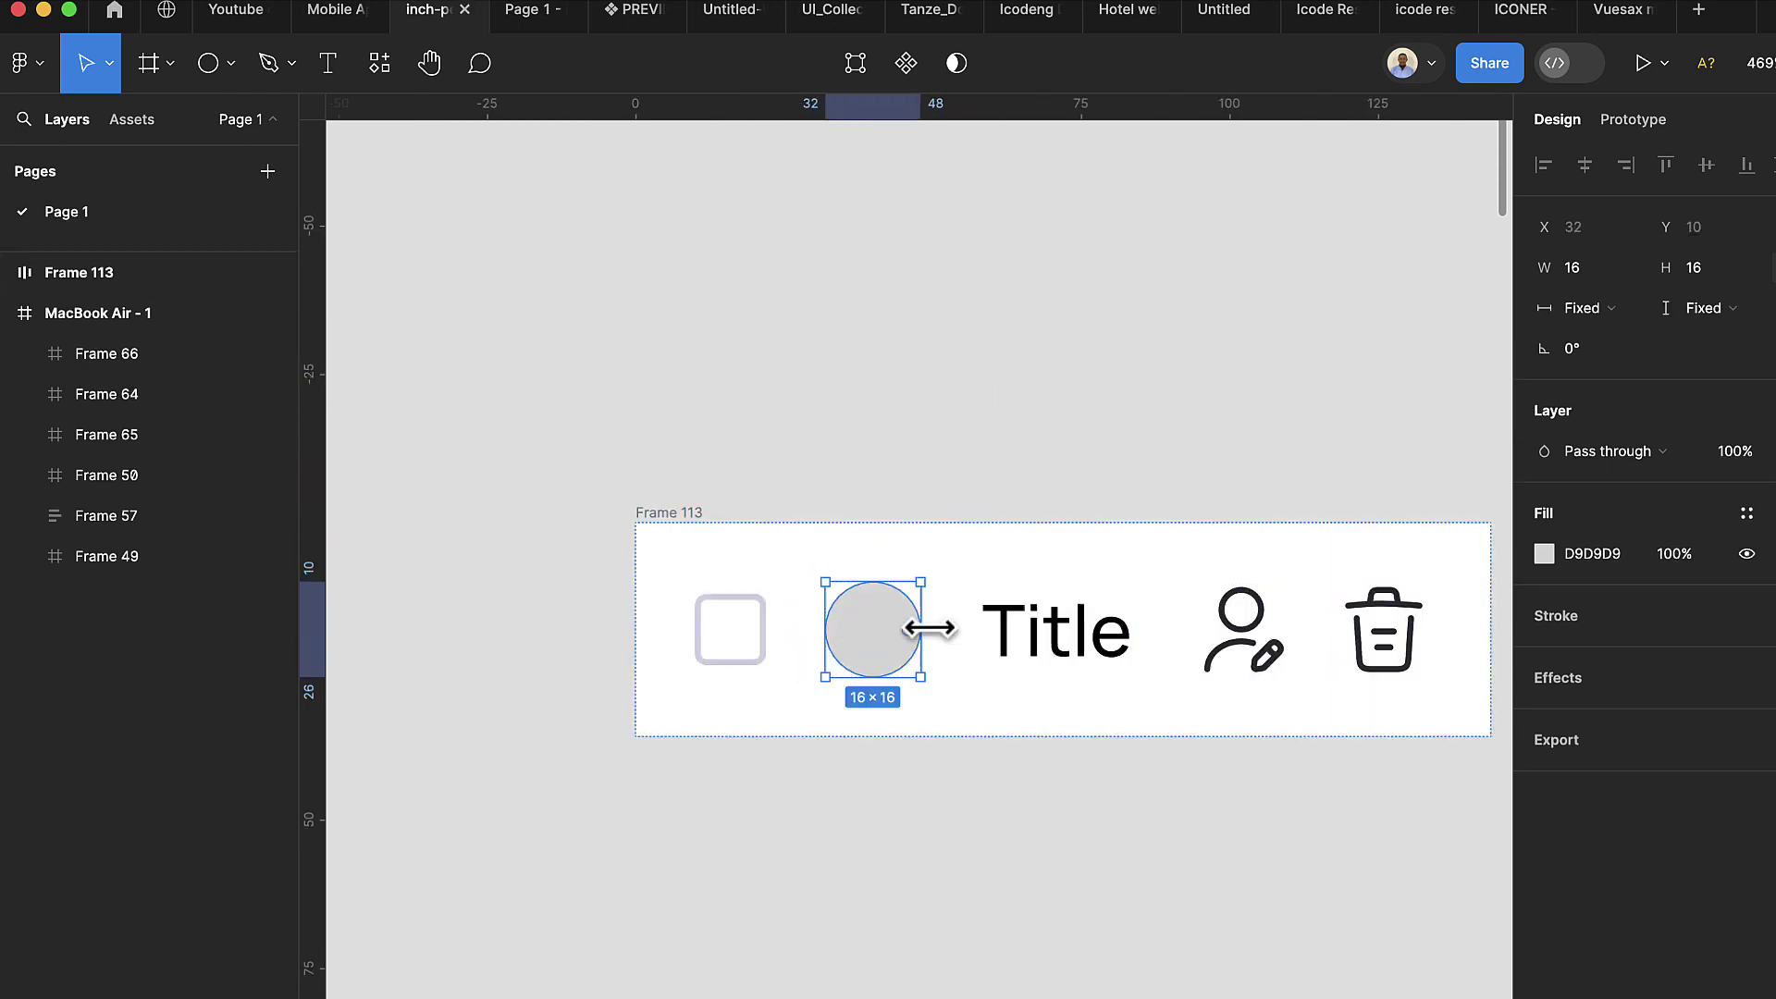
{"action": "scroll", "coordinate": [1136, 684], "scroll_direction": "down", "scroll_amount": 5}
{"action": "scroll", "coordinate": [1137, 678], "scroll_direction": "right", "scroll_amount": 3}
{"action": "left_click", "coordinate": [1073, 512]}
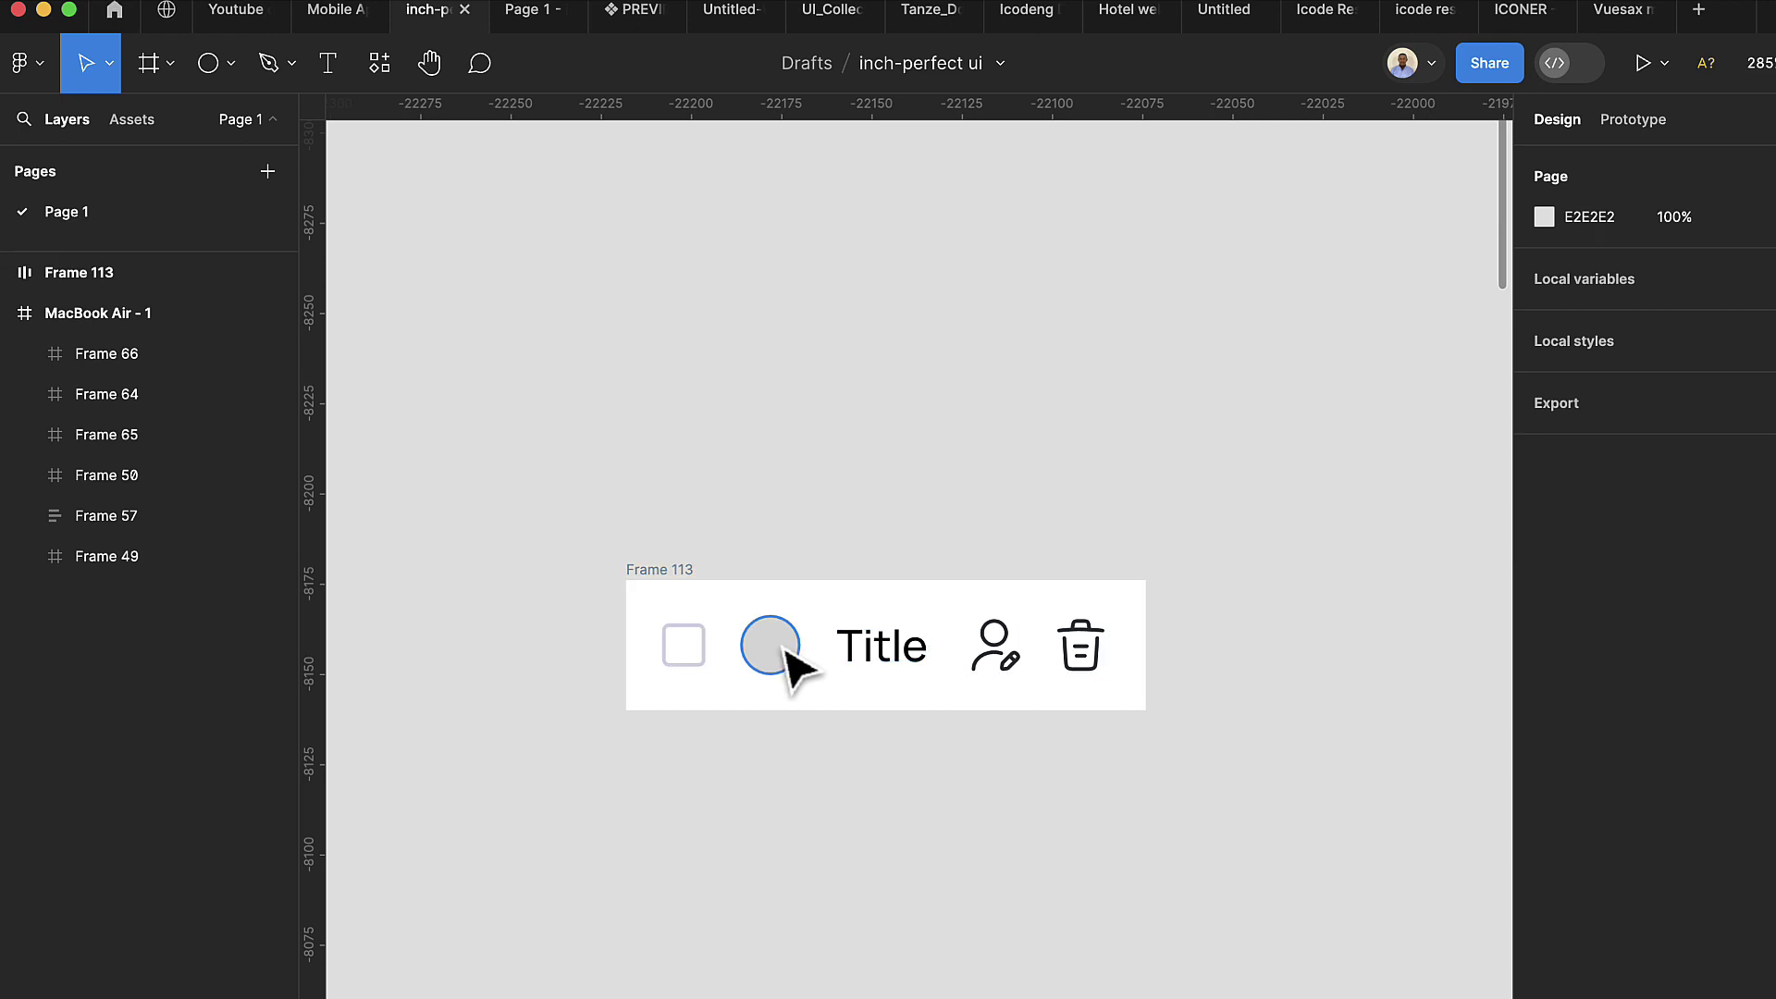
Run the Unsplash plugin from the Resources plugins list
{"action": "left_click", "coordinate": [386, 75]}
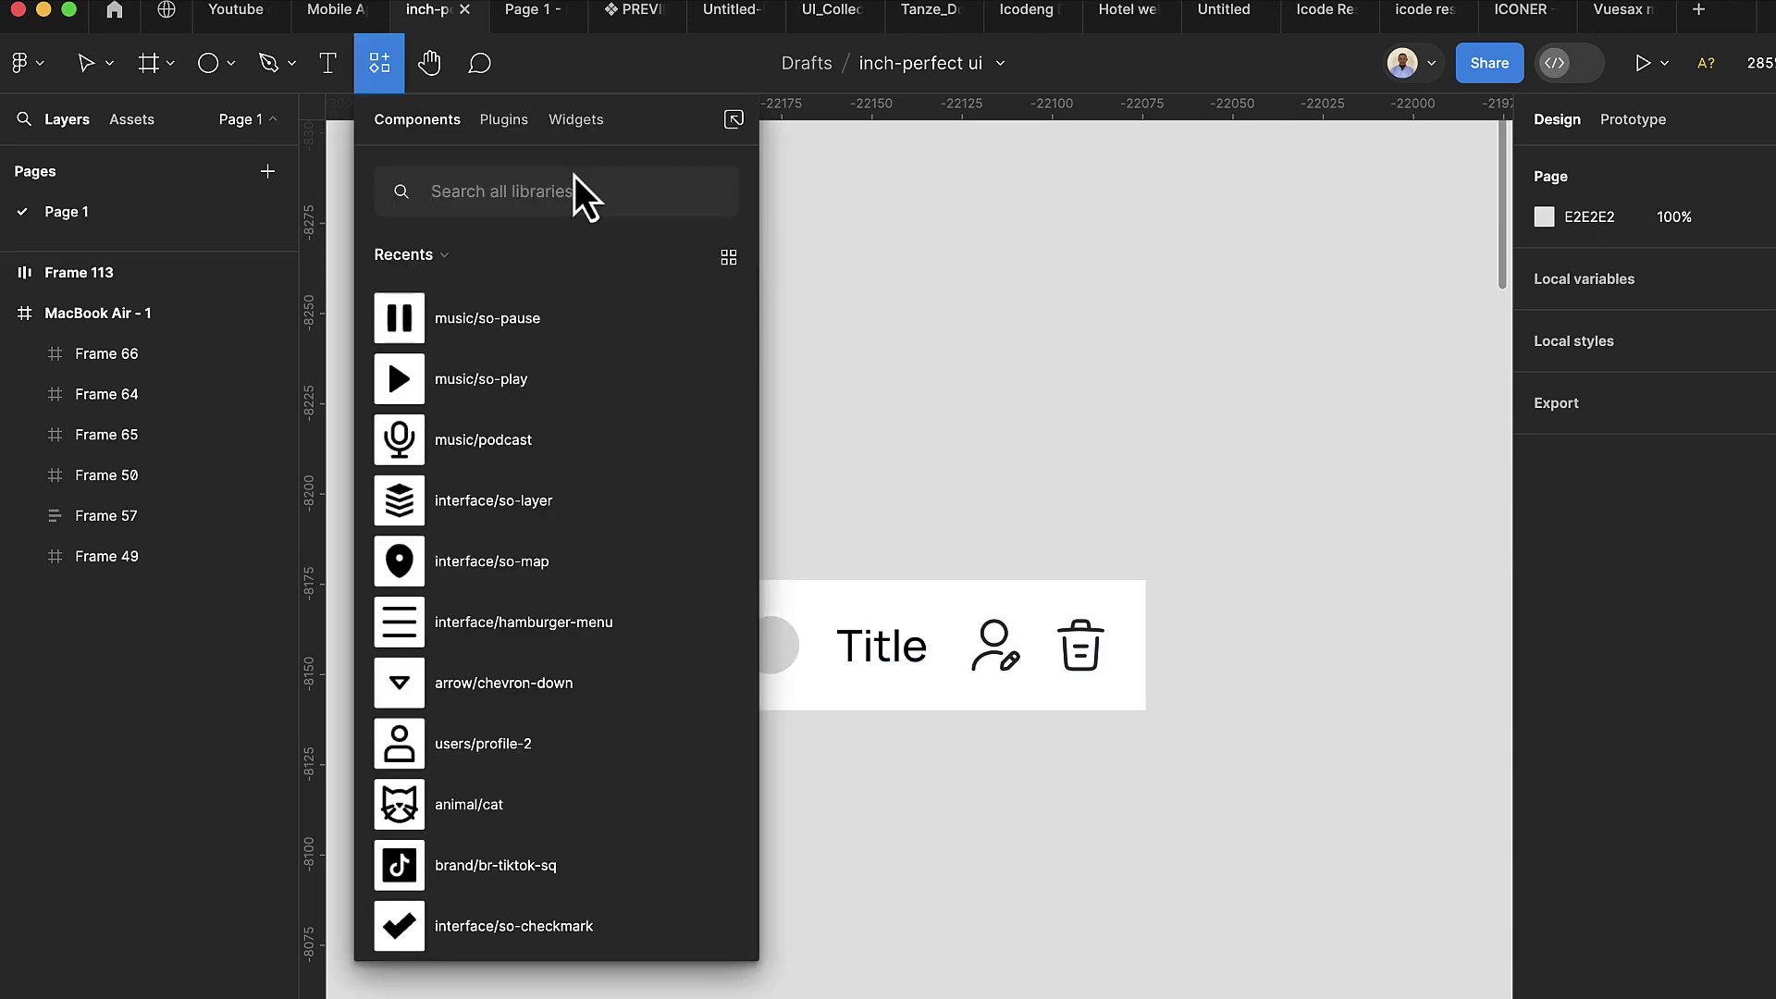
{"action": "left_click", "coordinate": [513, 137]}
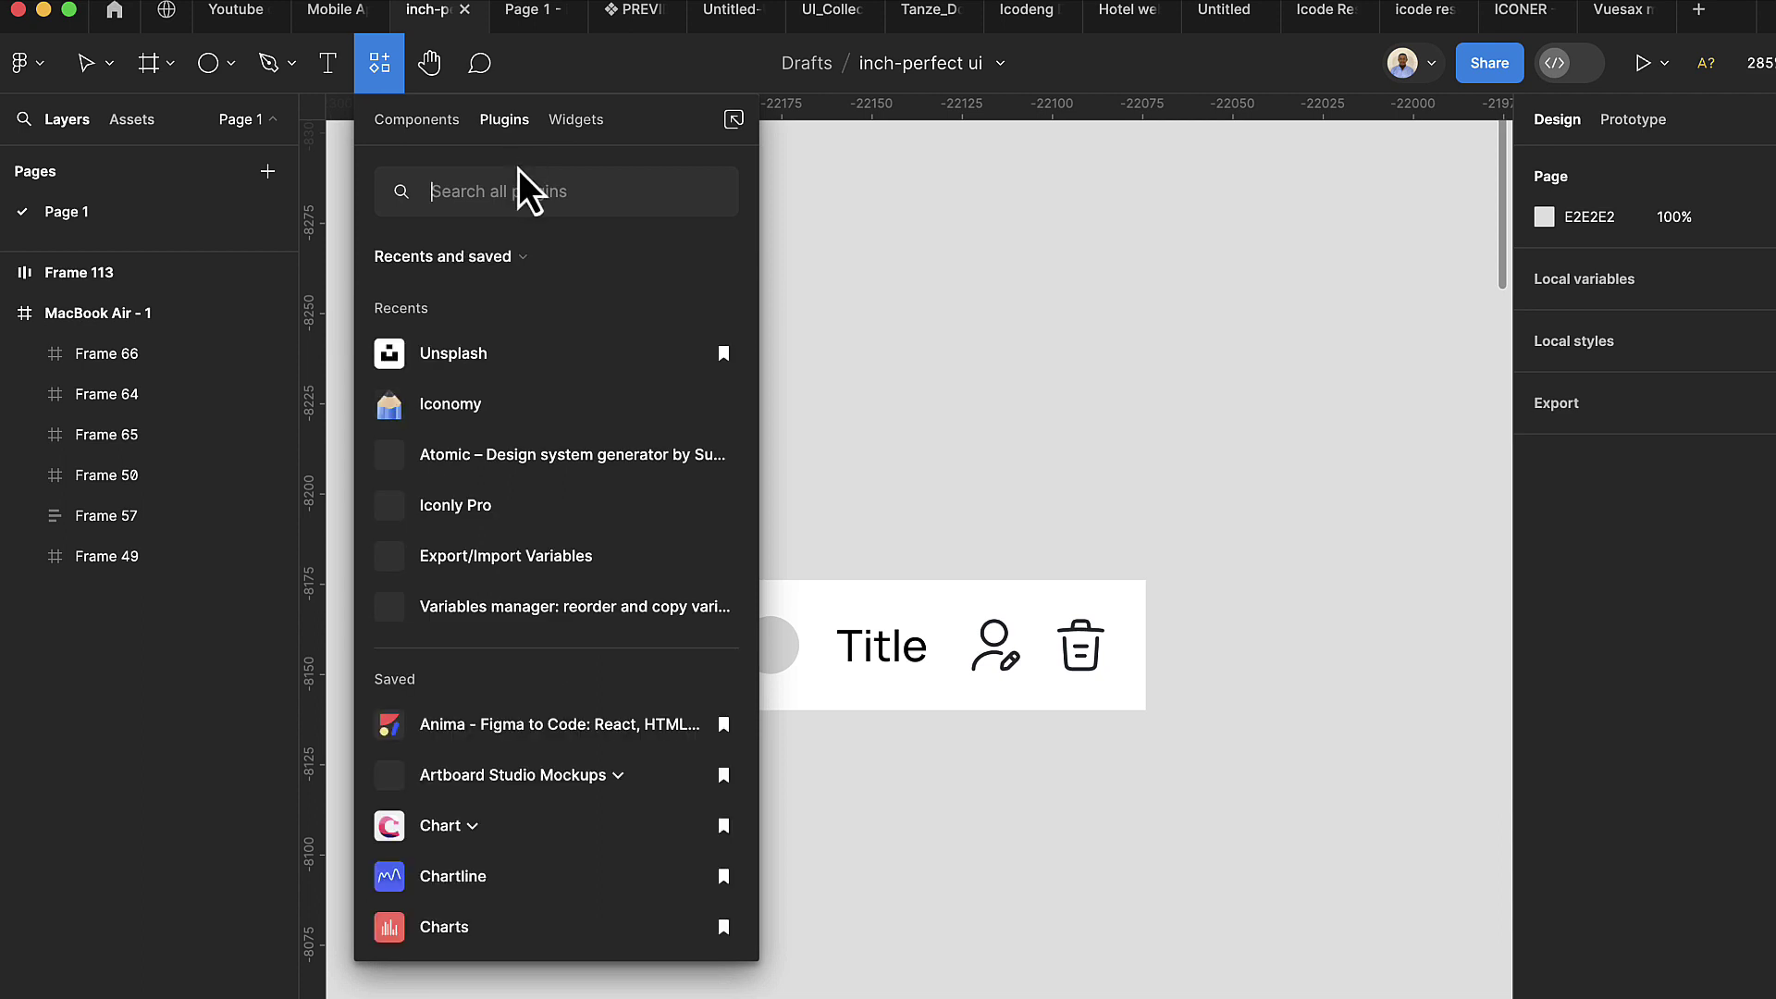
{"action": "type", "text": "unsp"}
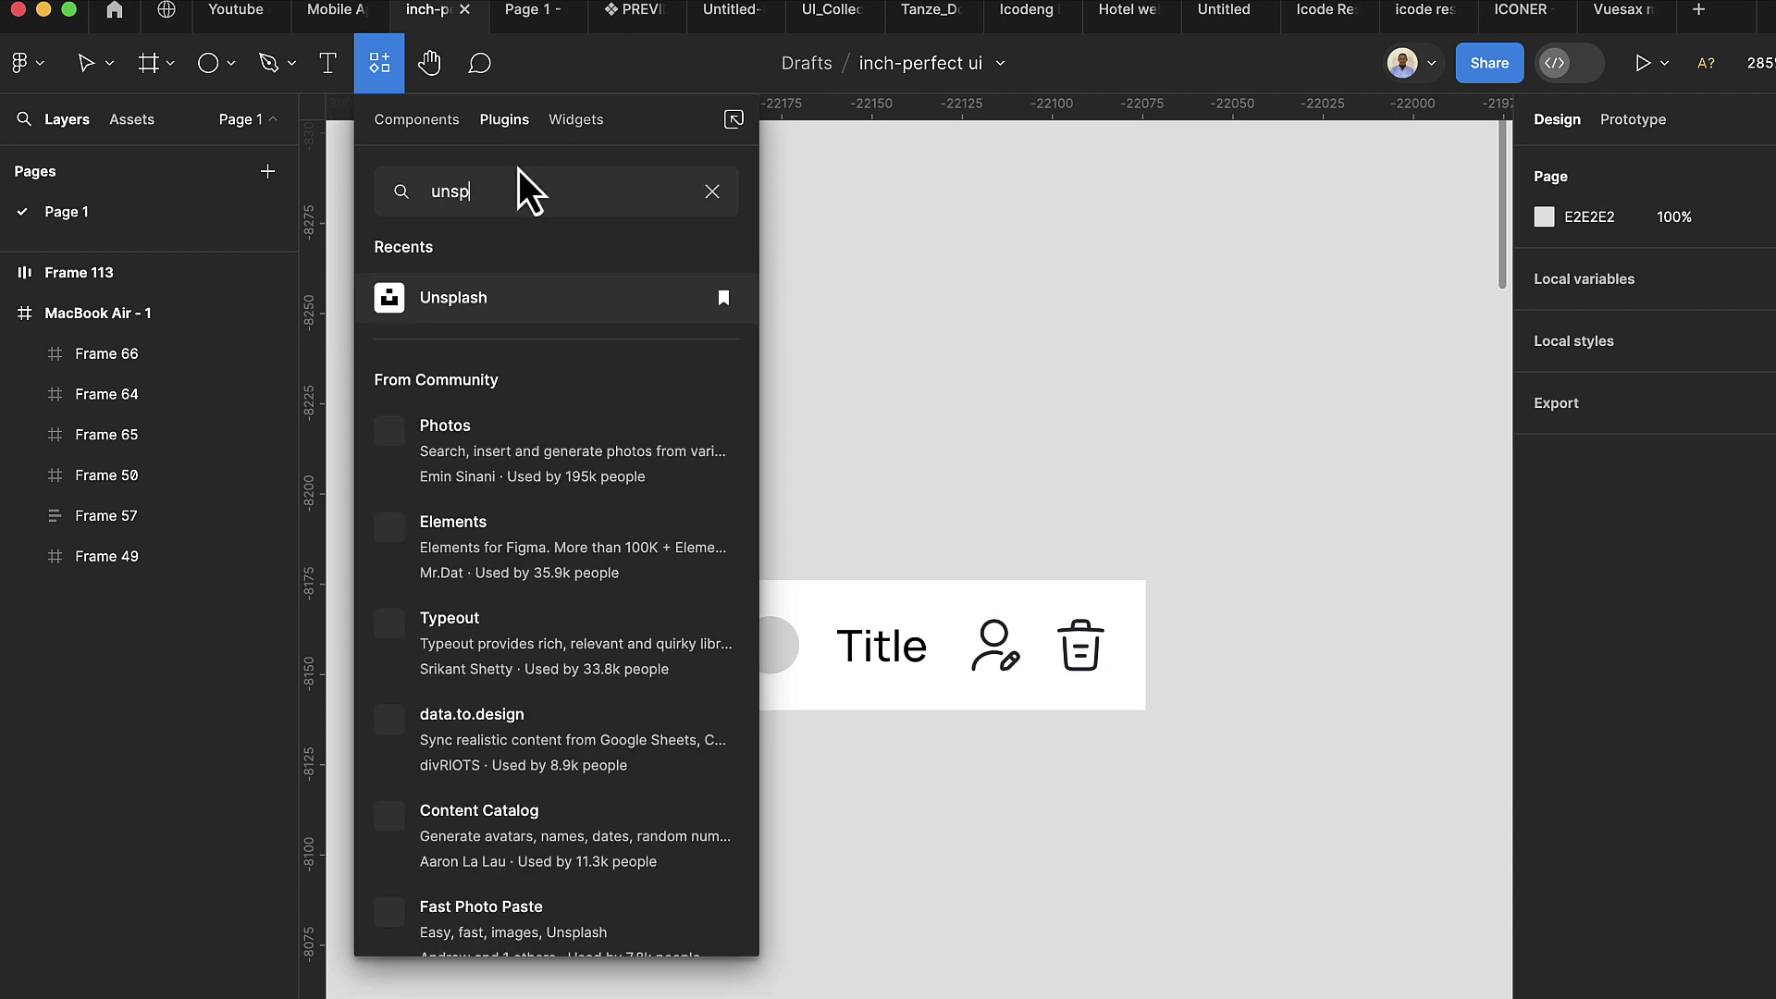
{"action": "left_click", "coordinate": [467, 297]}
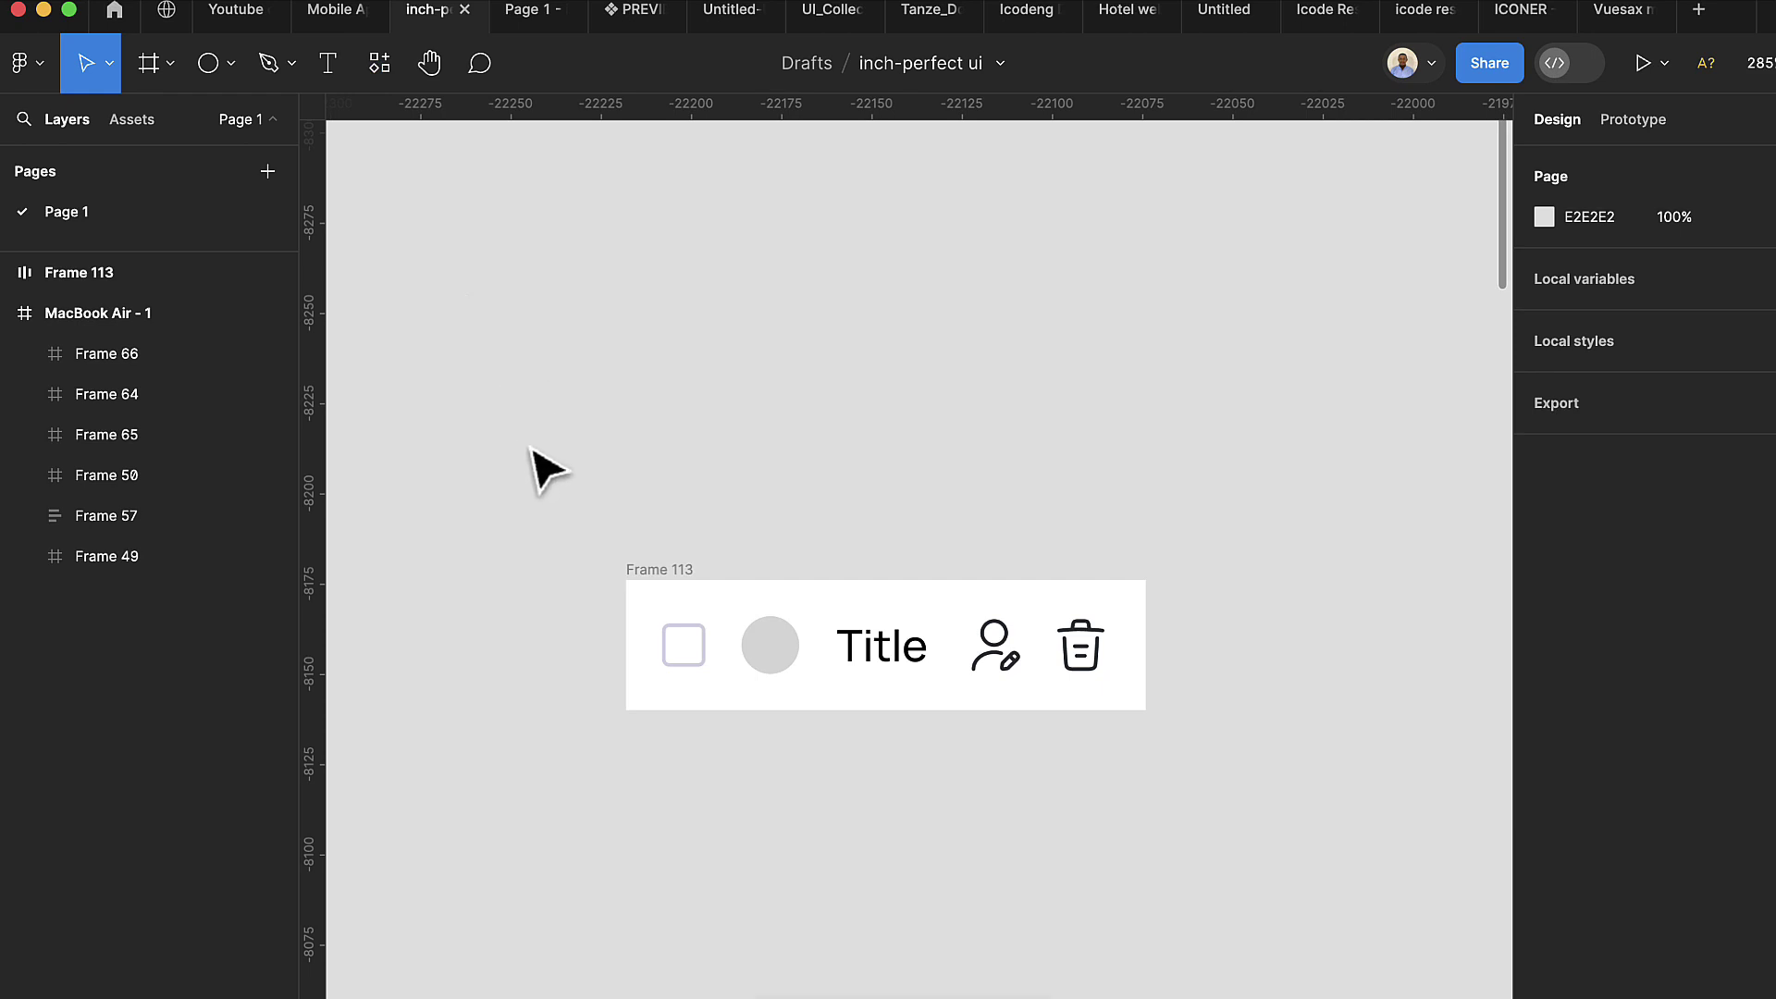
Search Unsplash for 'person' and fill the circle with a portrait photo
{"action": "scroll", "coordinate": [606, 535], "scroll_direction": "down", "scroll_amount": 3}
{"action": "left_click", "coordinate": [968, 326]}
{"action": "type", "text": "person"}
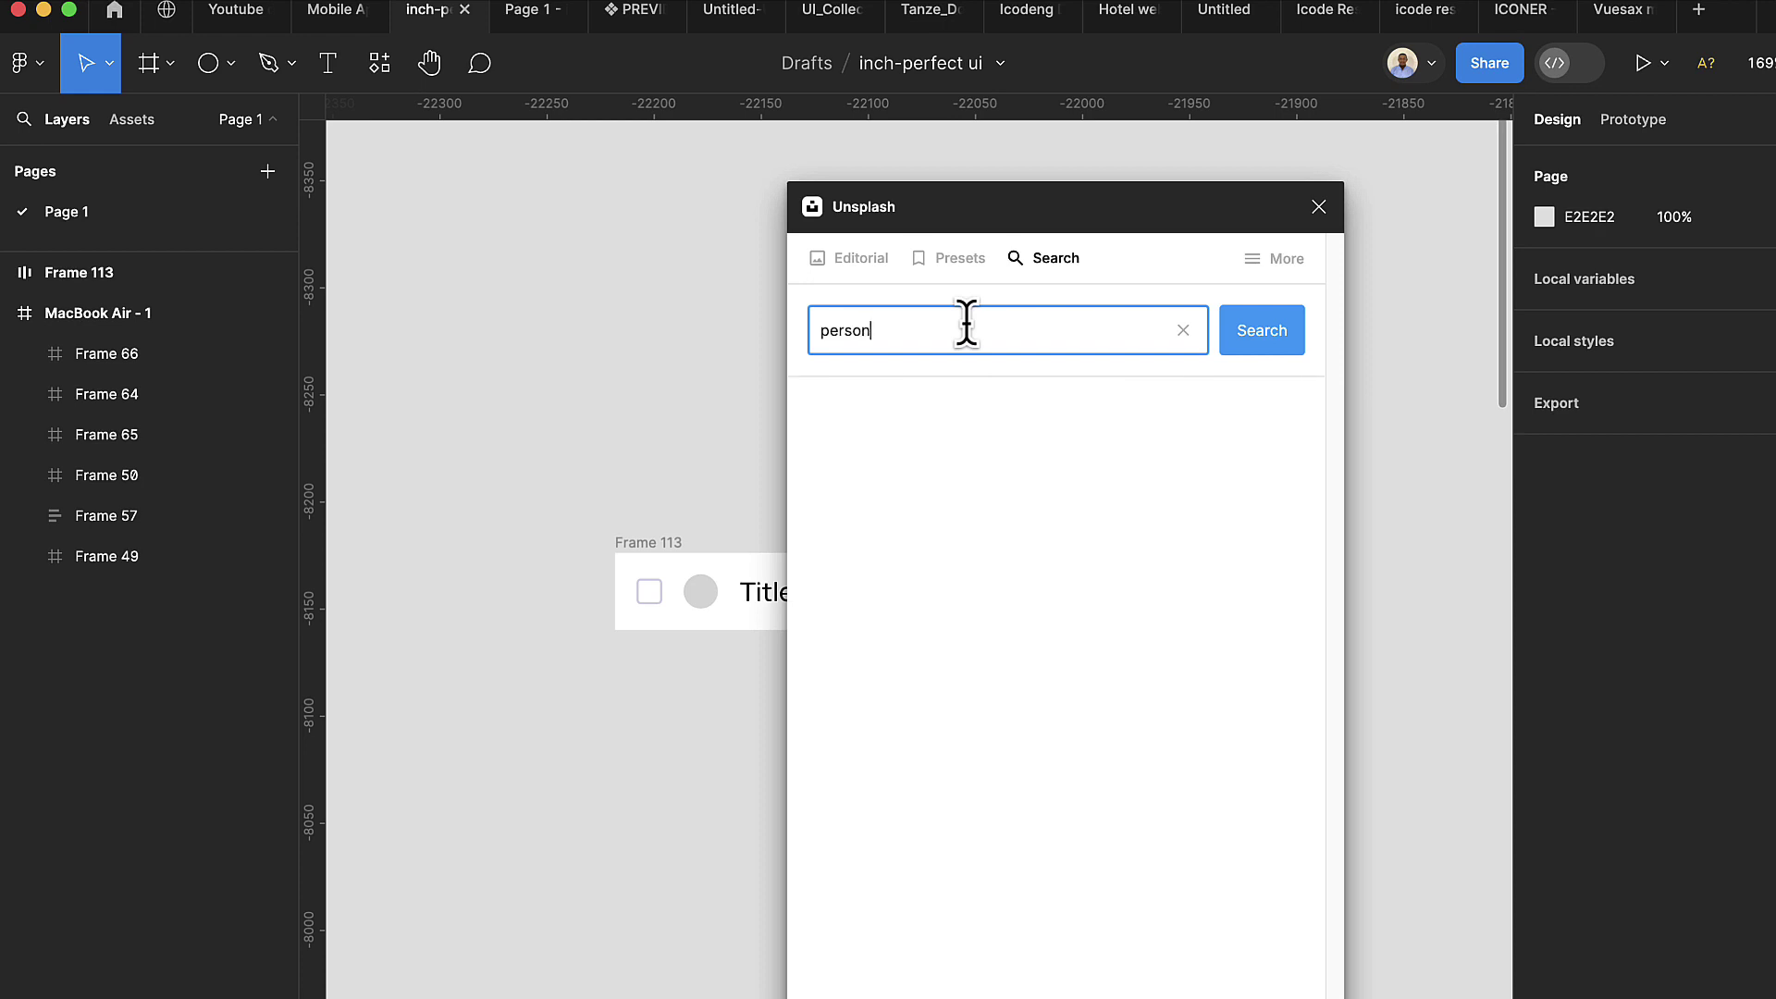
{"action": "scroll", "coordinate": [713, 463], "scroll_direction": "right", "scroll_amount": 5}
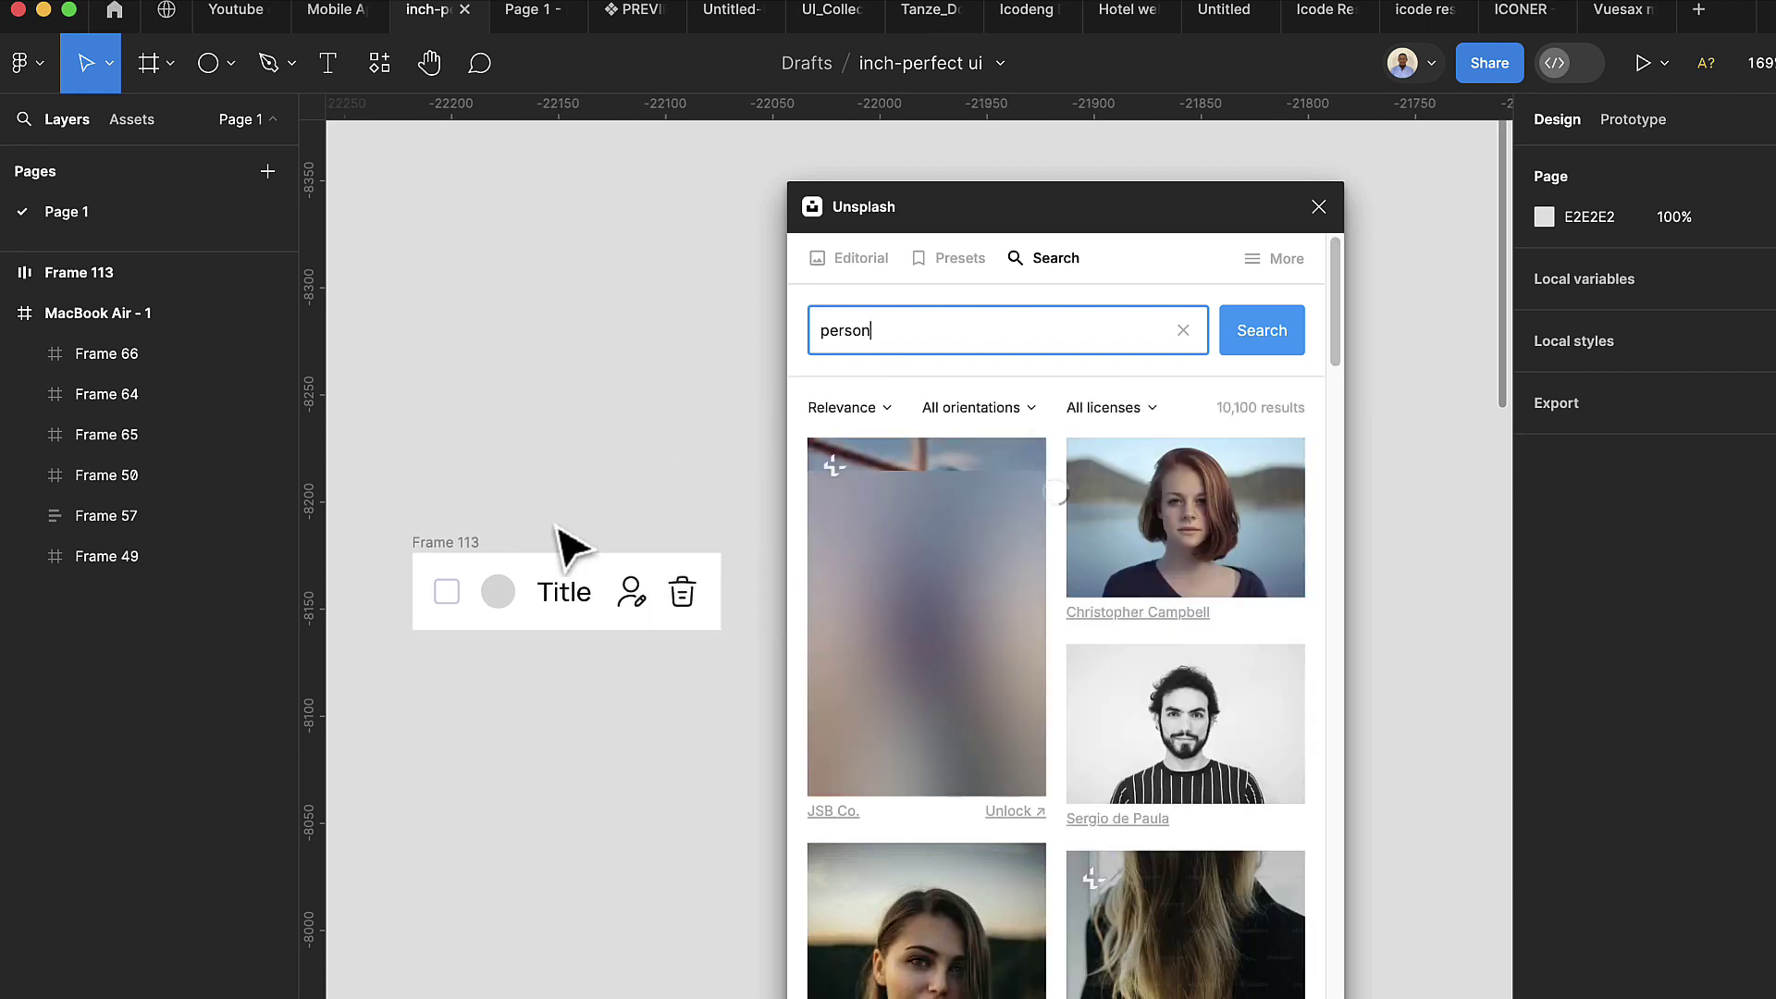
{"action": "left_click", "coordinate": [498, 599]}
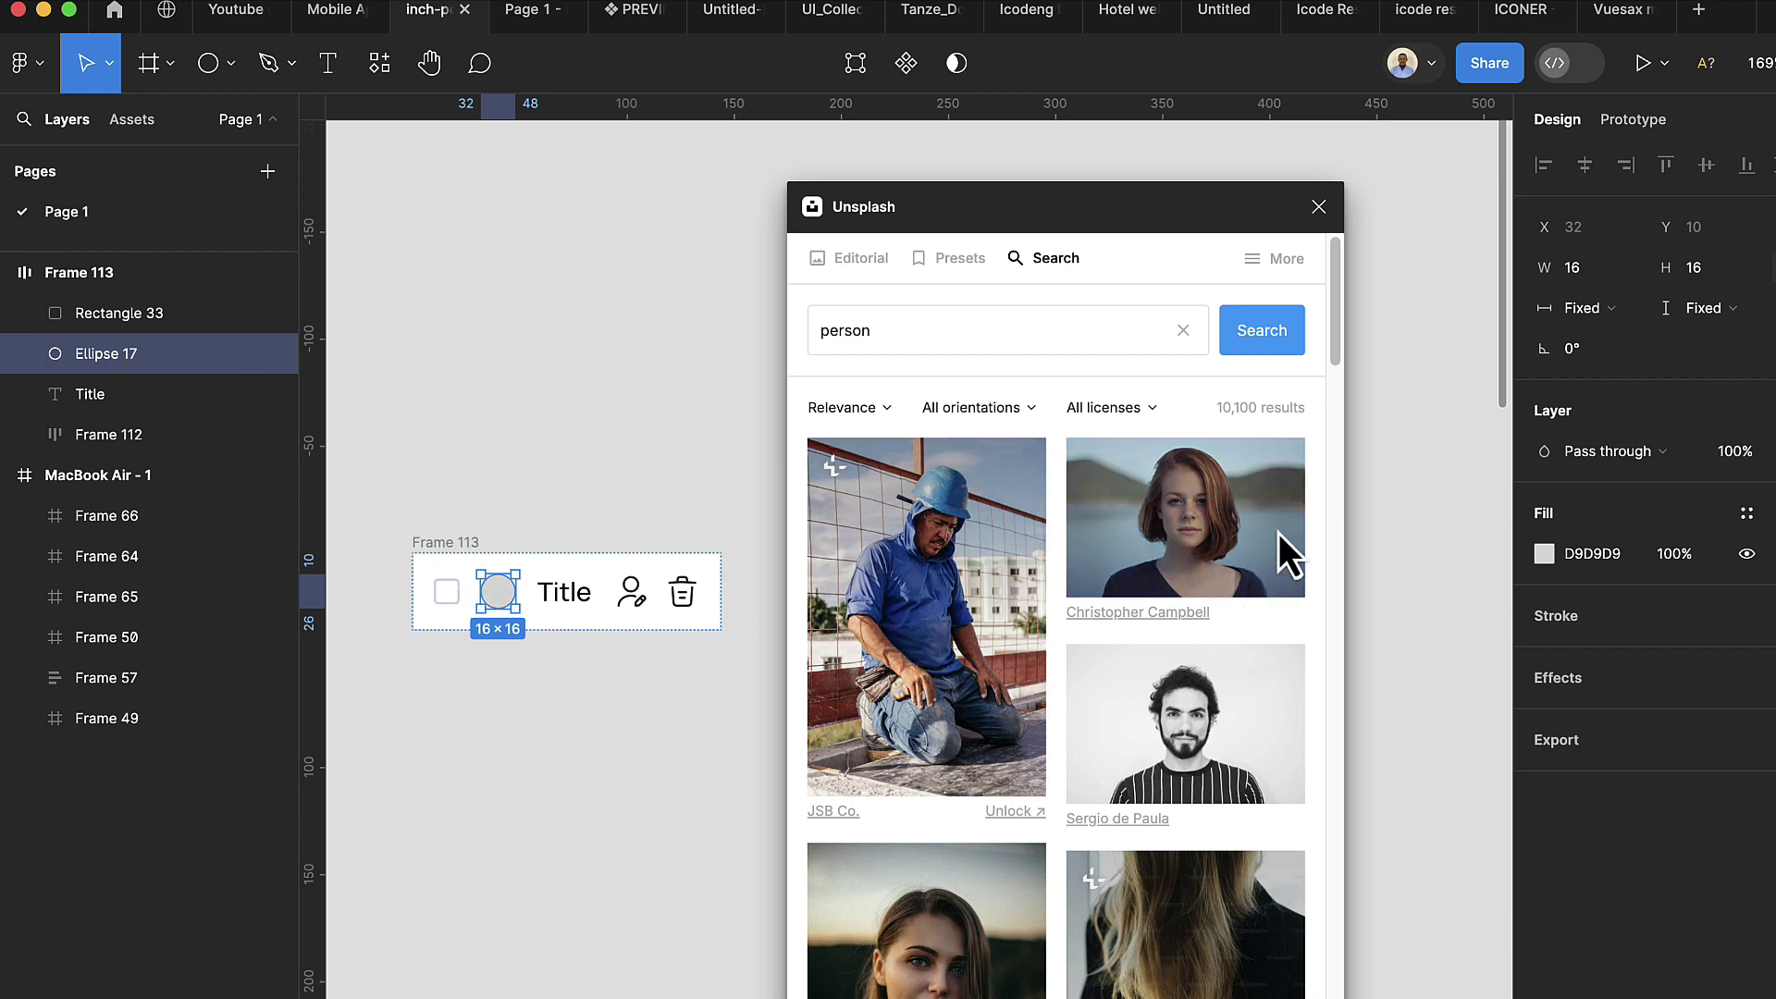
{"action": "left_click", "coordinate": [1242, 537]}
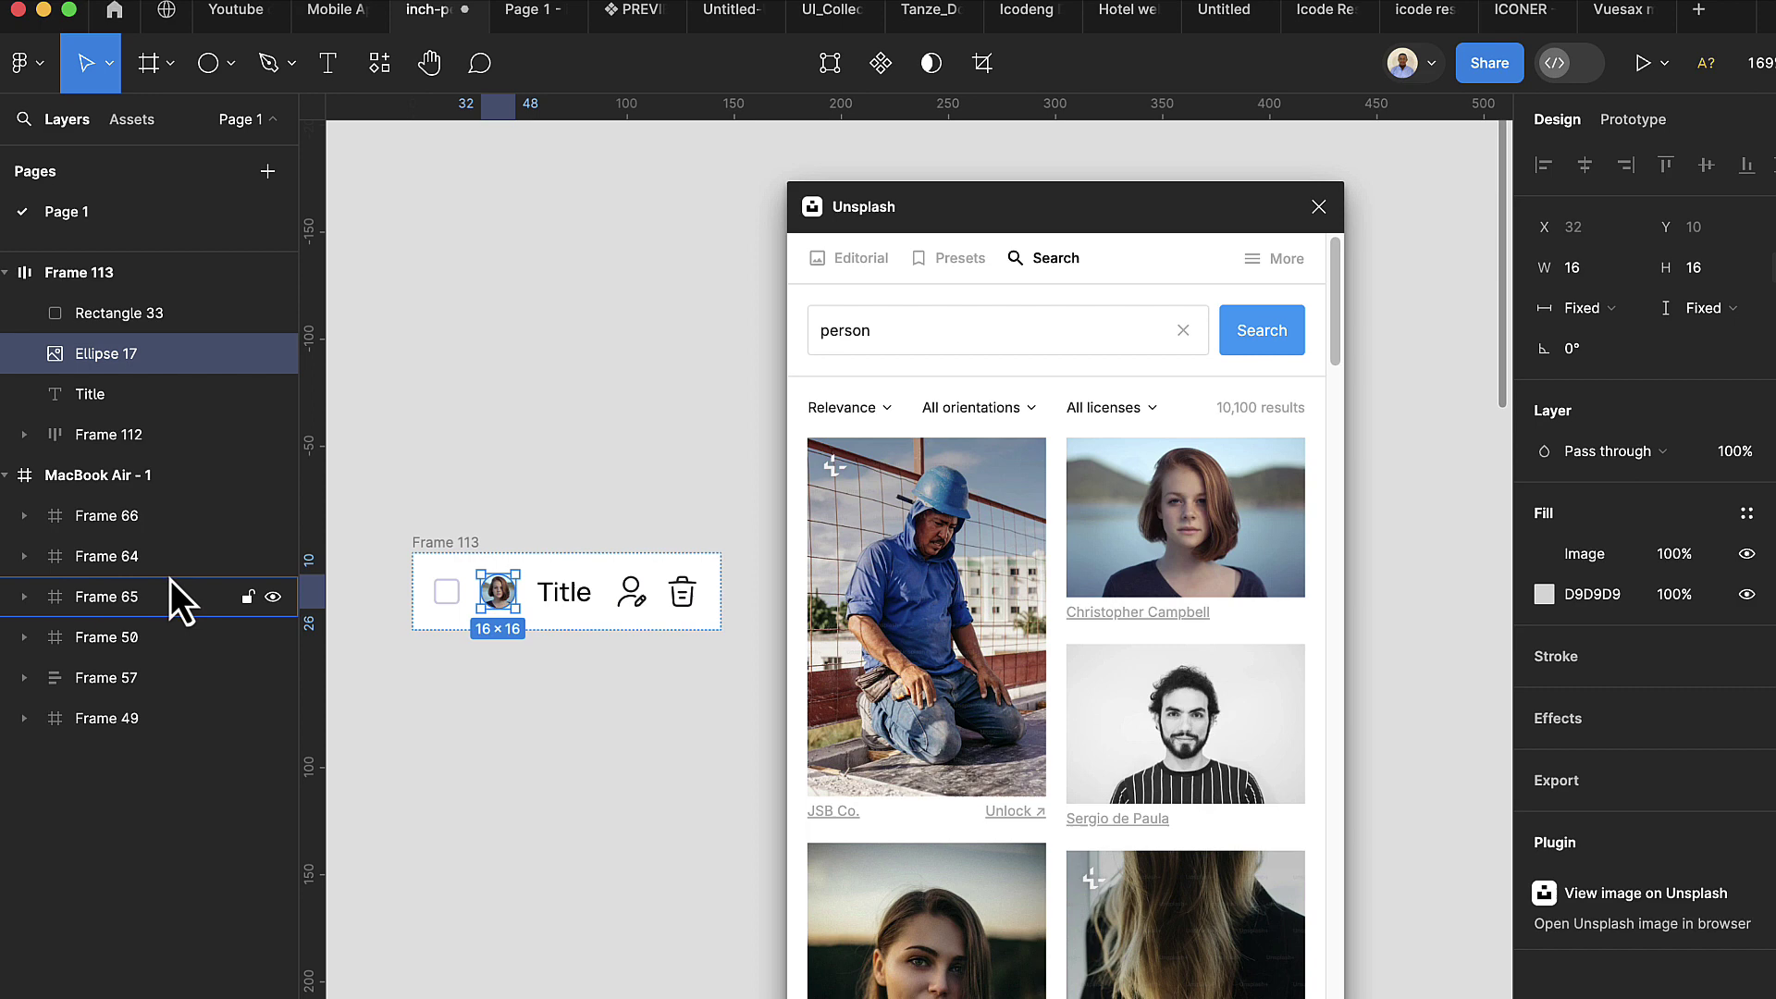
{"action": "left_click", "coordinate": [1317, 209]}
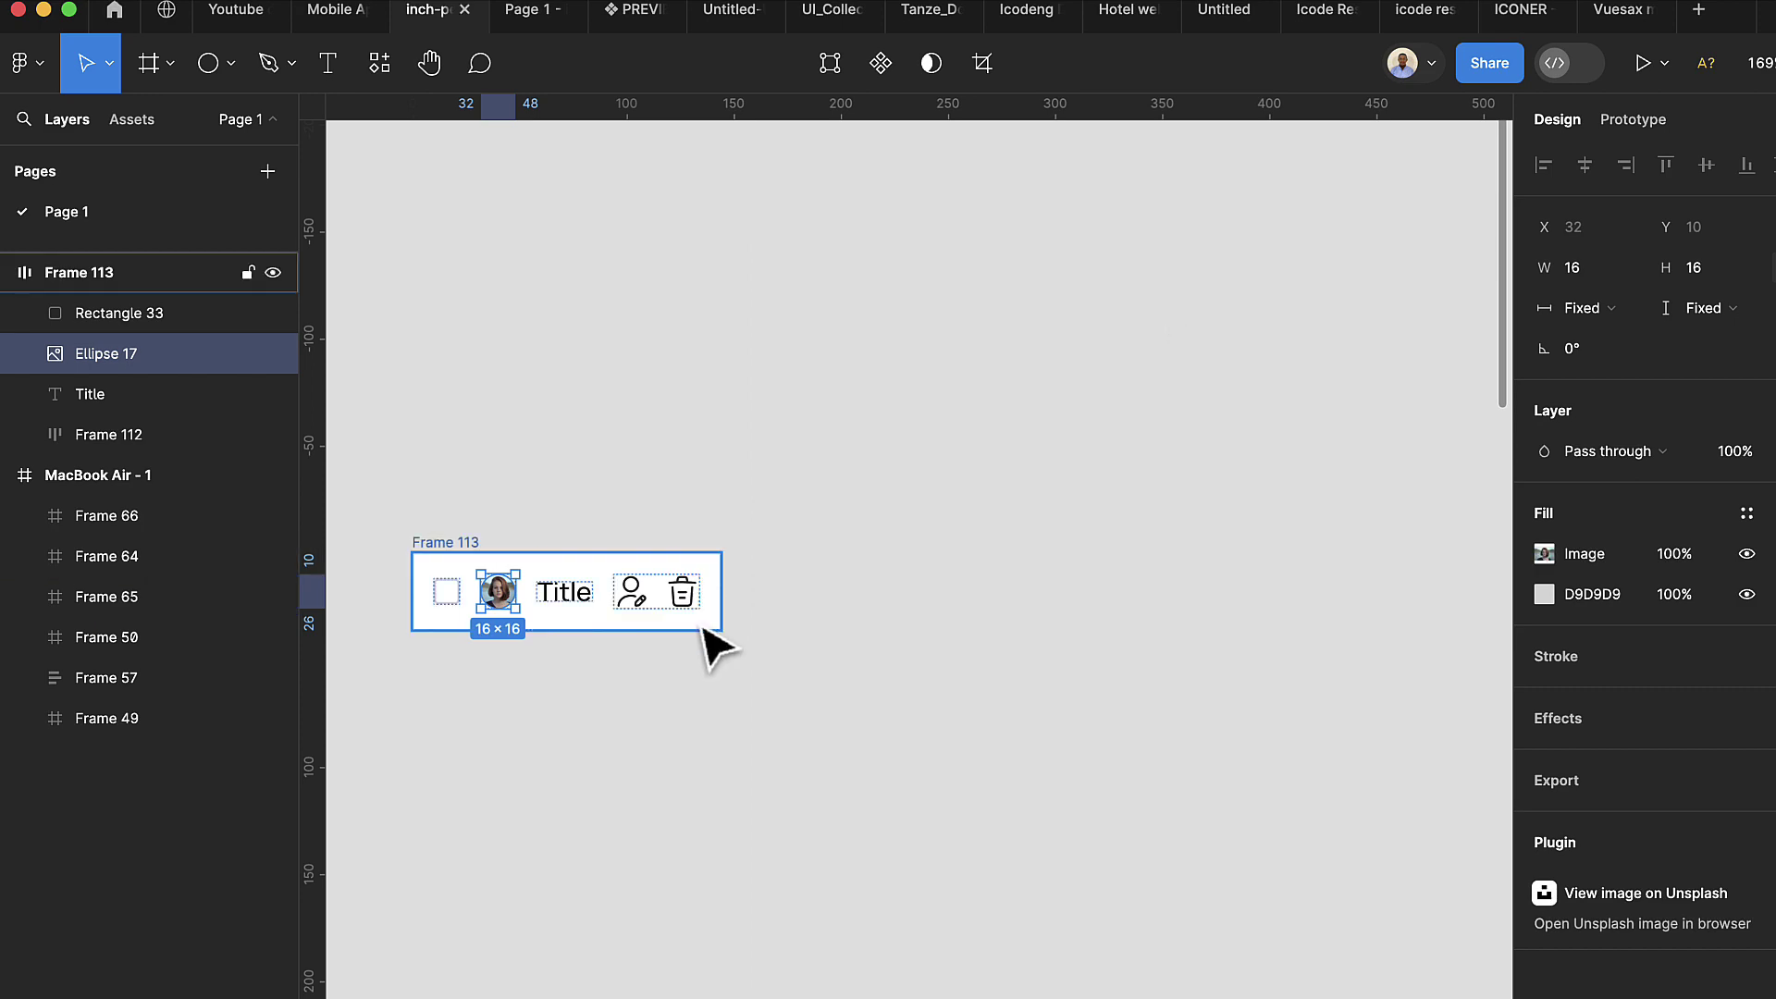
{"action": "scroll", "coordinate": [714, 635], "scroll_direction": "left", "scroll_amount": 5}
{"action": "scroll", "coordinate": [714, 634], "scroll_direction": "up", "scroll_amount": 3}
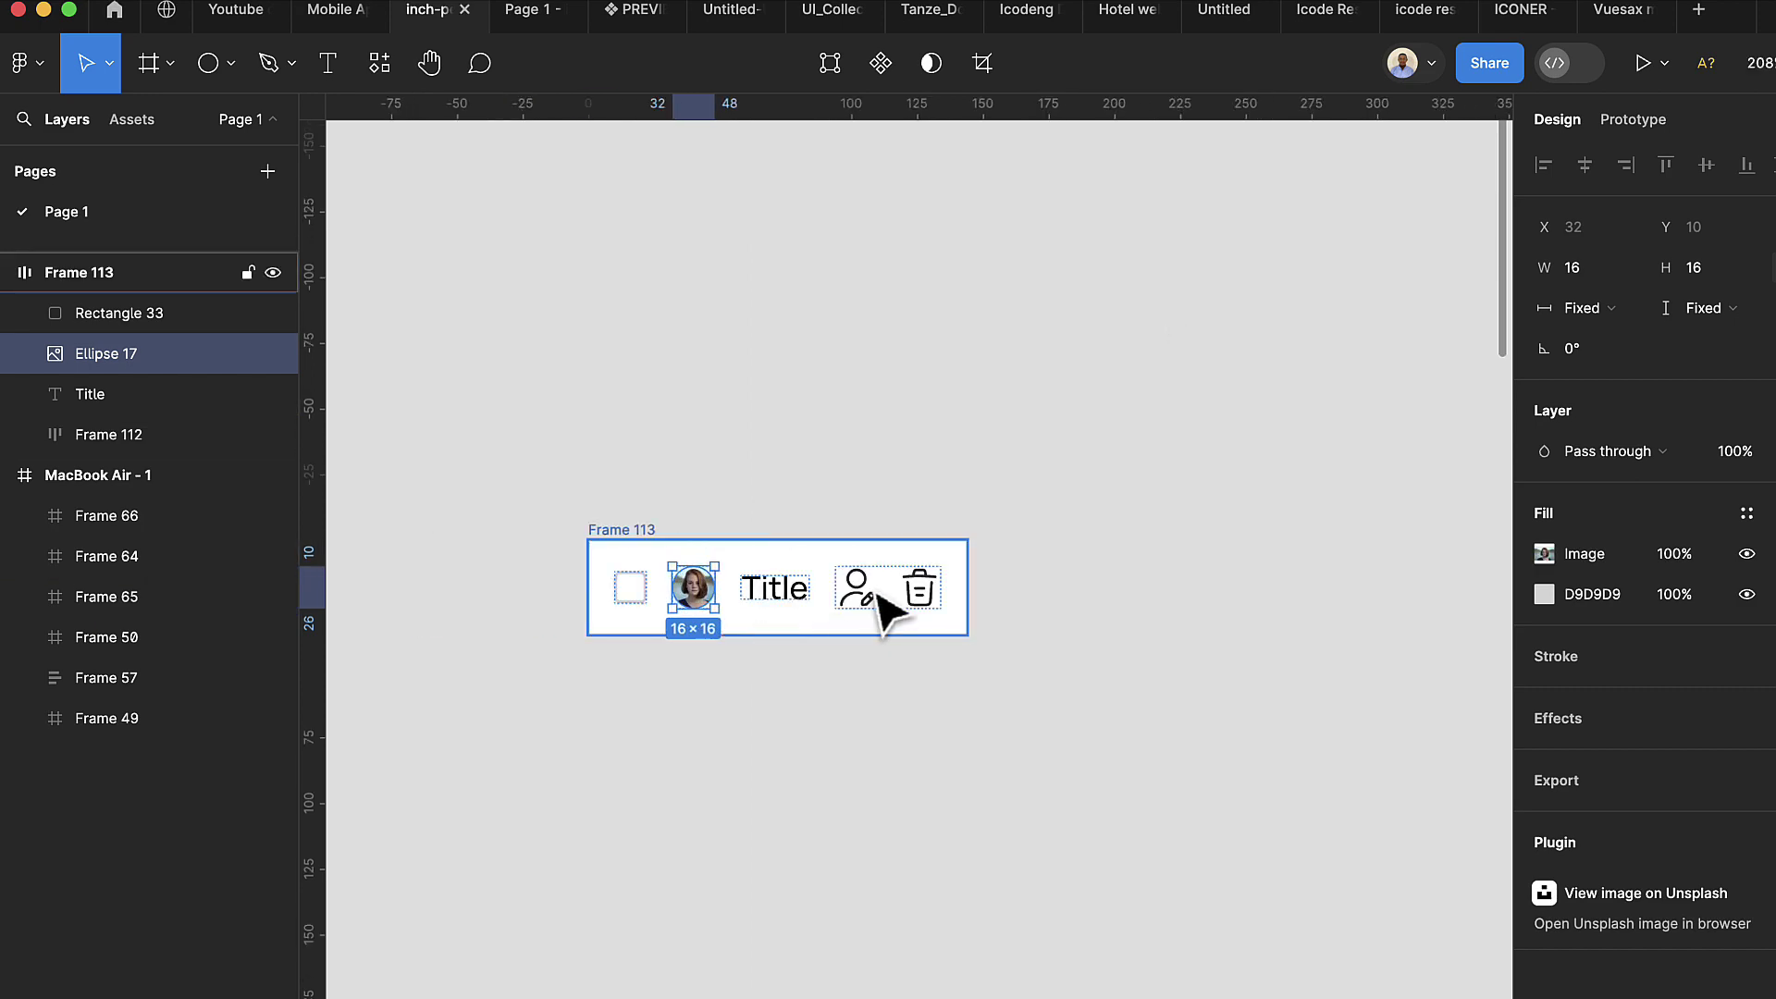
{"action": "left_click", "coordinate": [916, 599]}
Change the trash icon's colour to red EC3751
{"action": "left_click", "coordinate": [916, 600]}
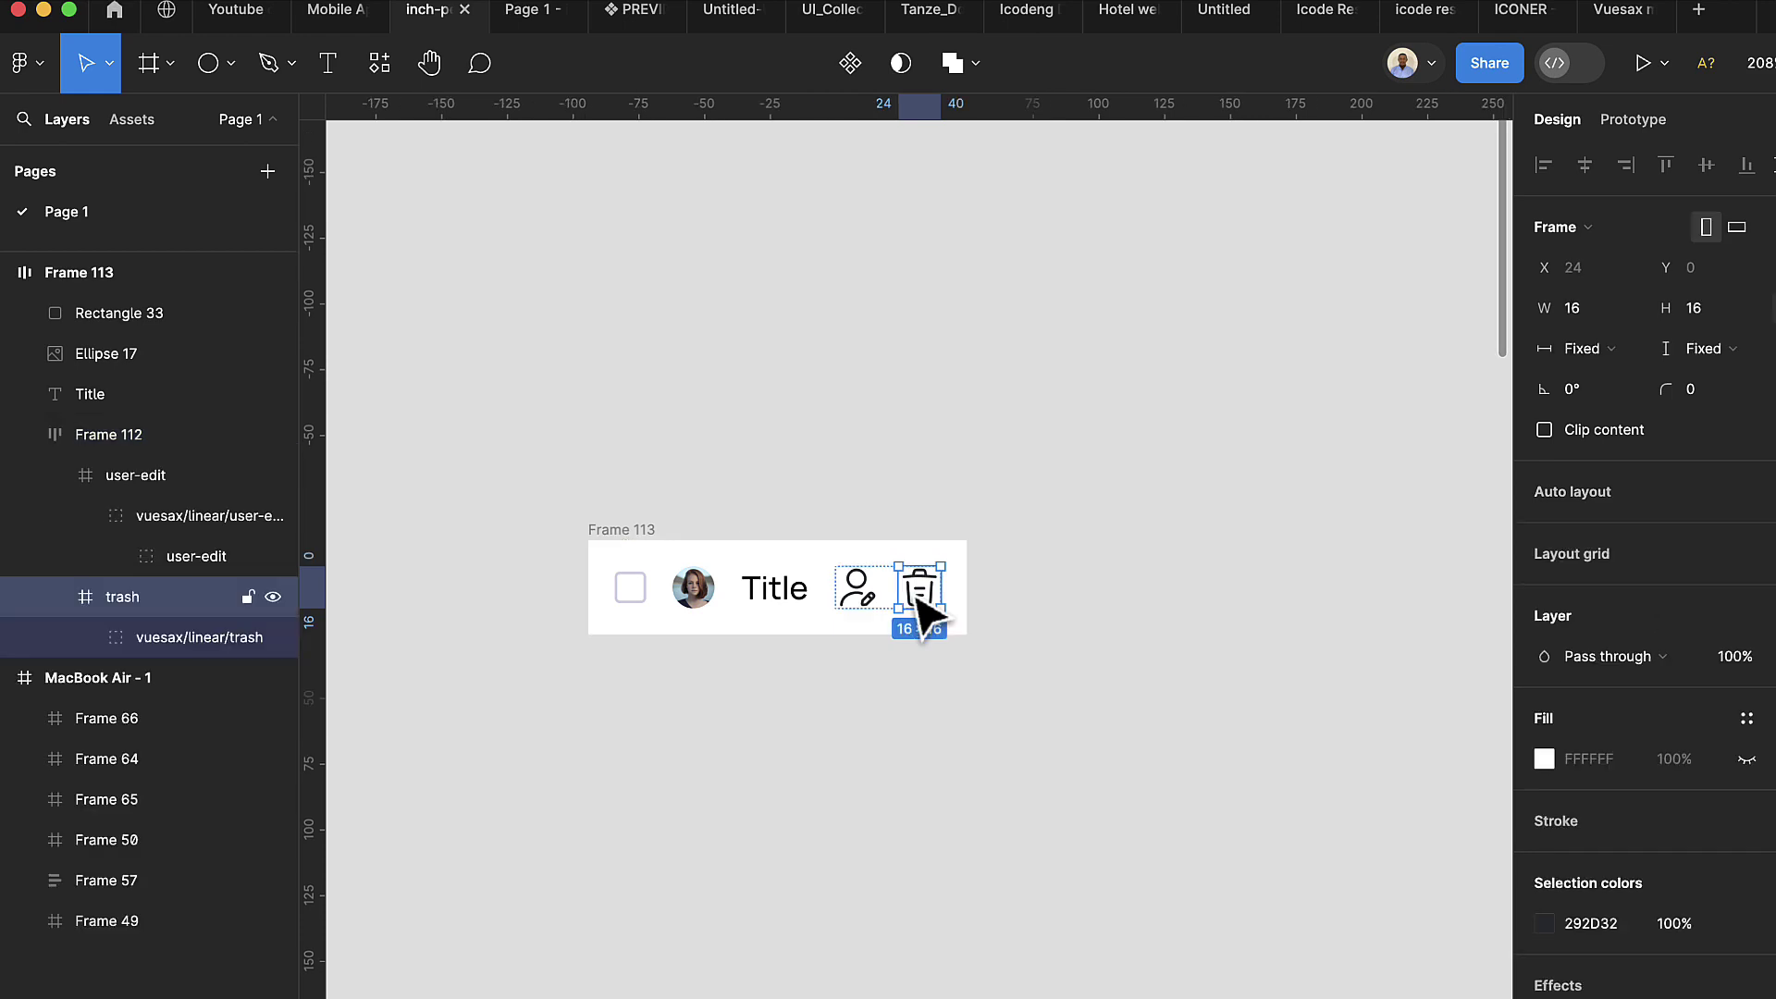
{"action": "scroll", "coordinate": [1586, 786], "scroll_direction": "down", "scroll_amount": 2}
{"action": "left_click", "coordinate": [1604, 870]}
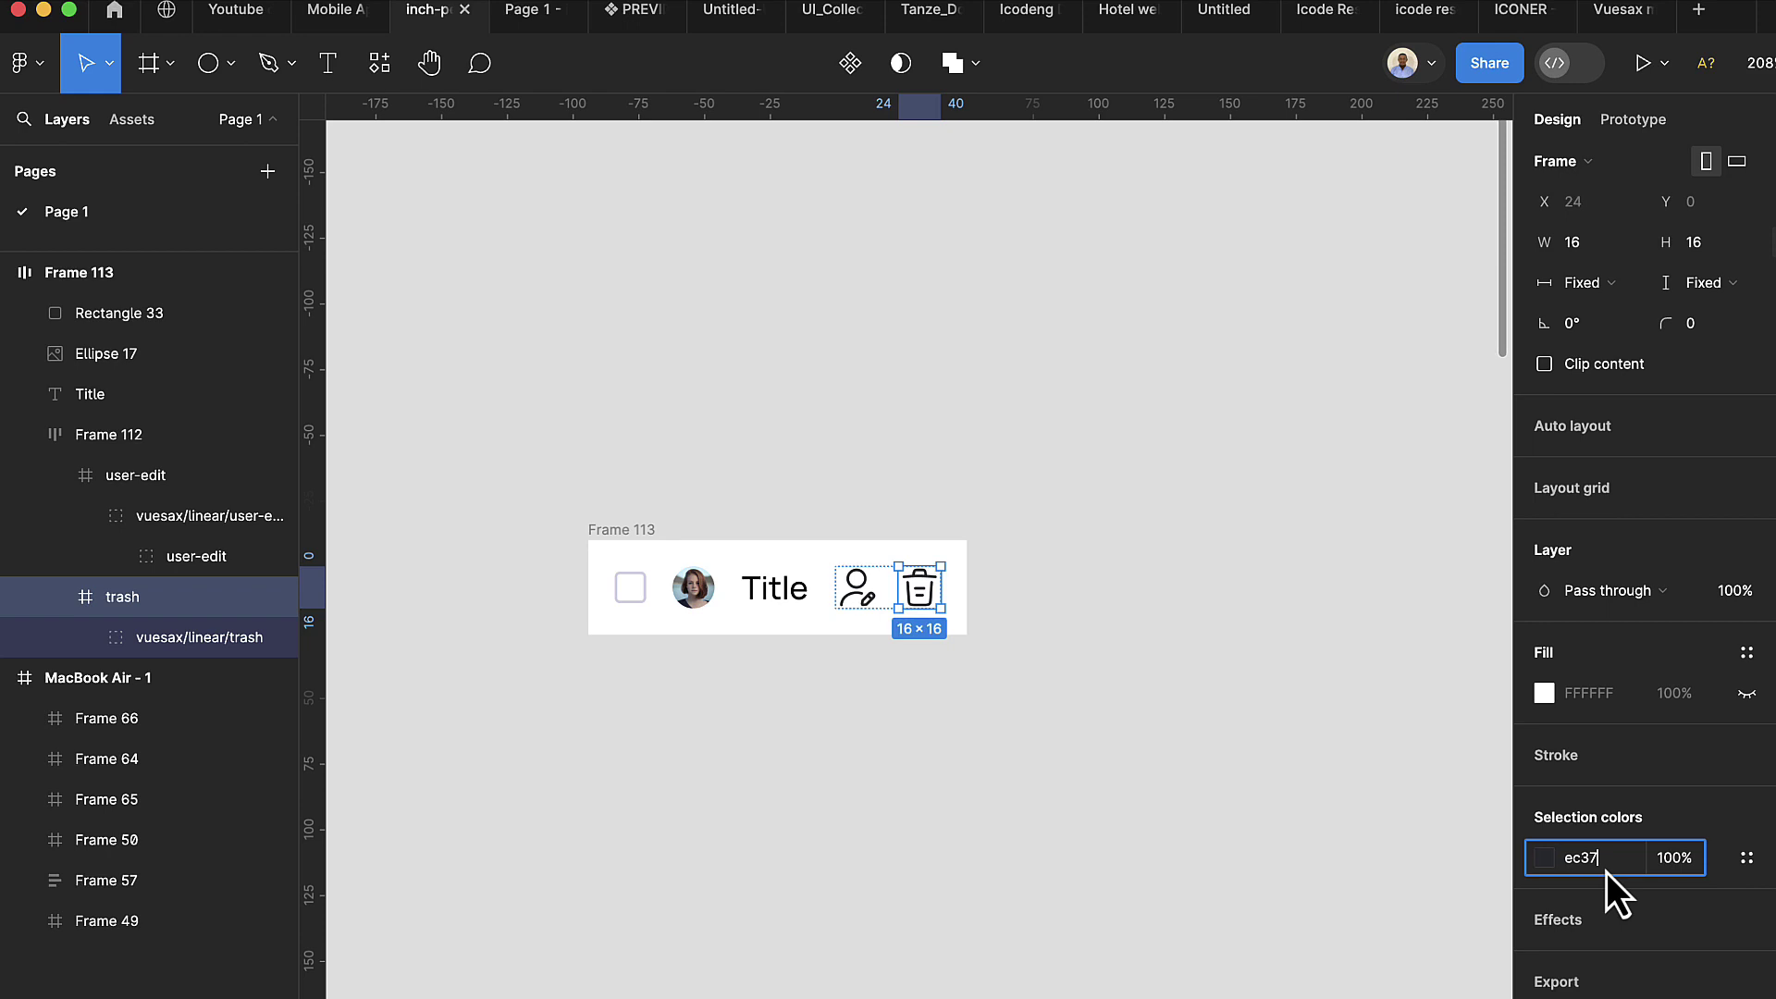
{"action": "type", "text": "1"}
{"action": "key", "text": "Return"}
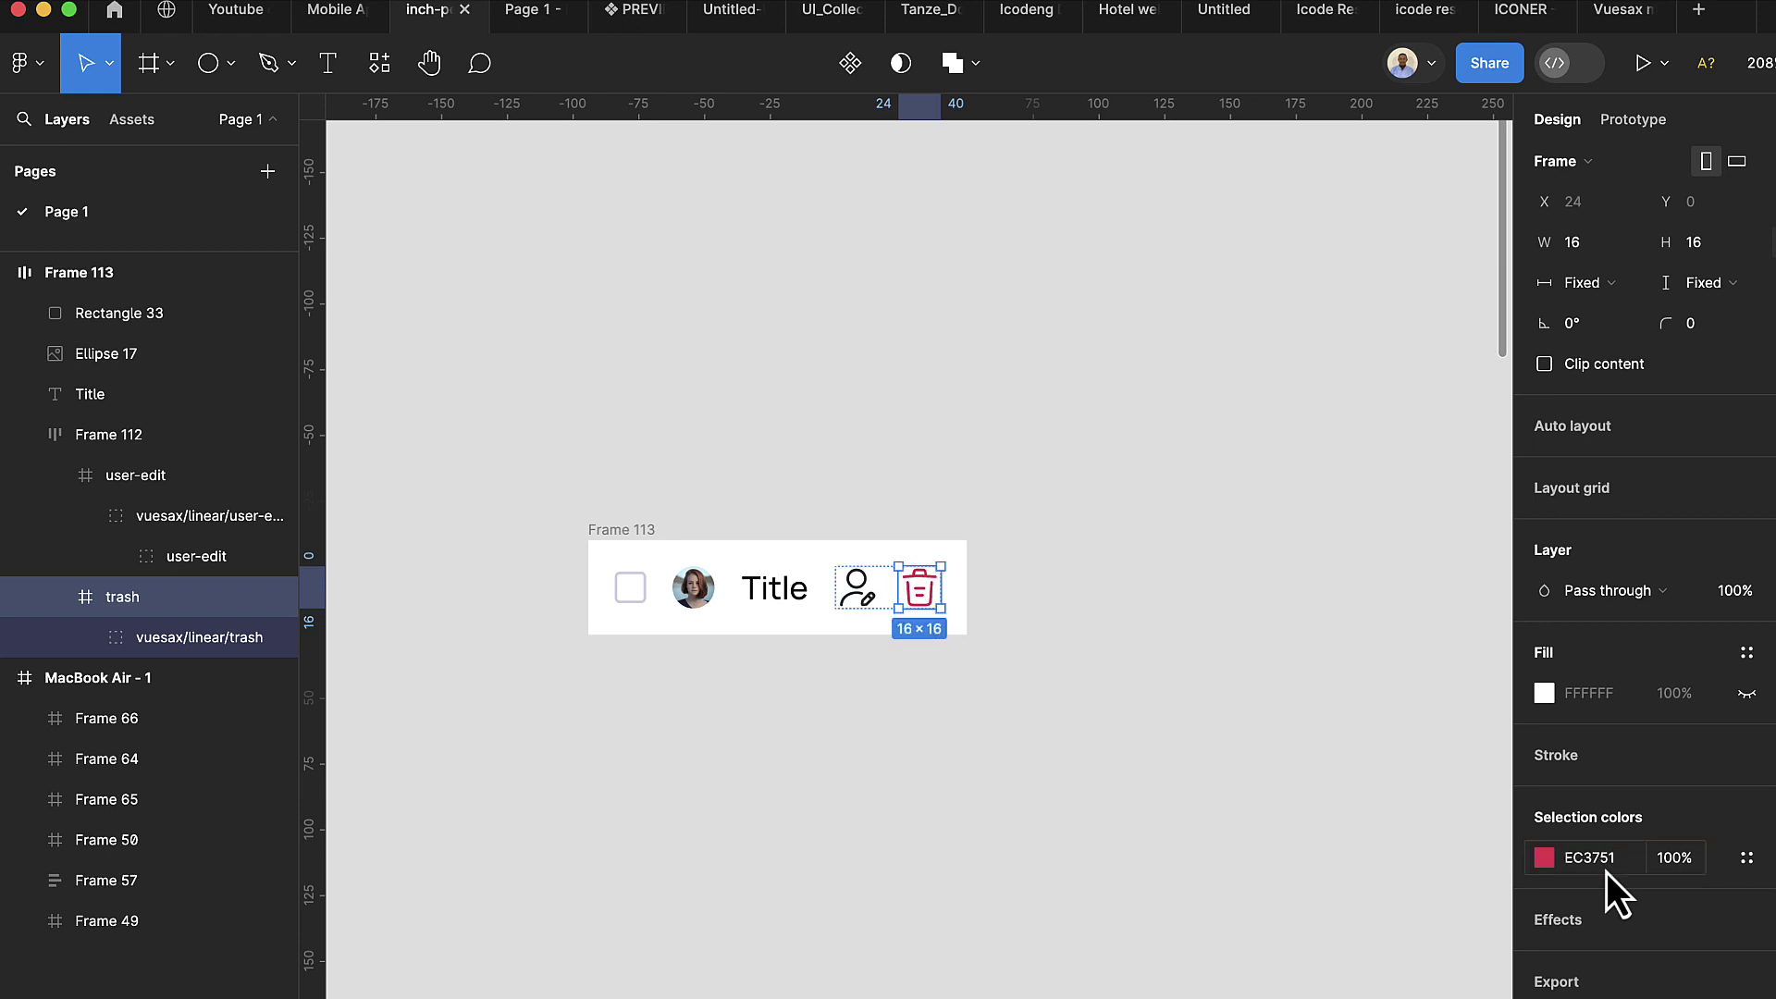
Eyedrop the user-edit icon's 292D32 colour onto the Title text
{"action": "left_click", "coordinate": [872, 607]}
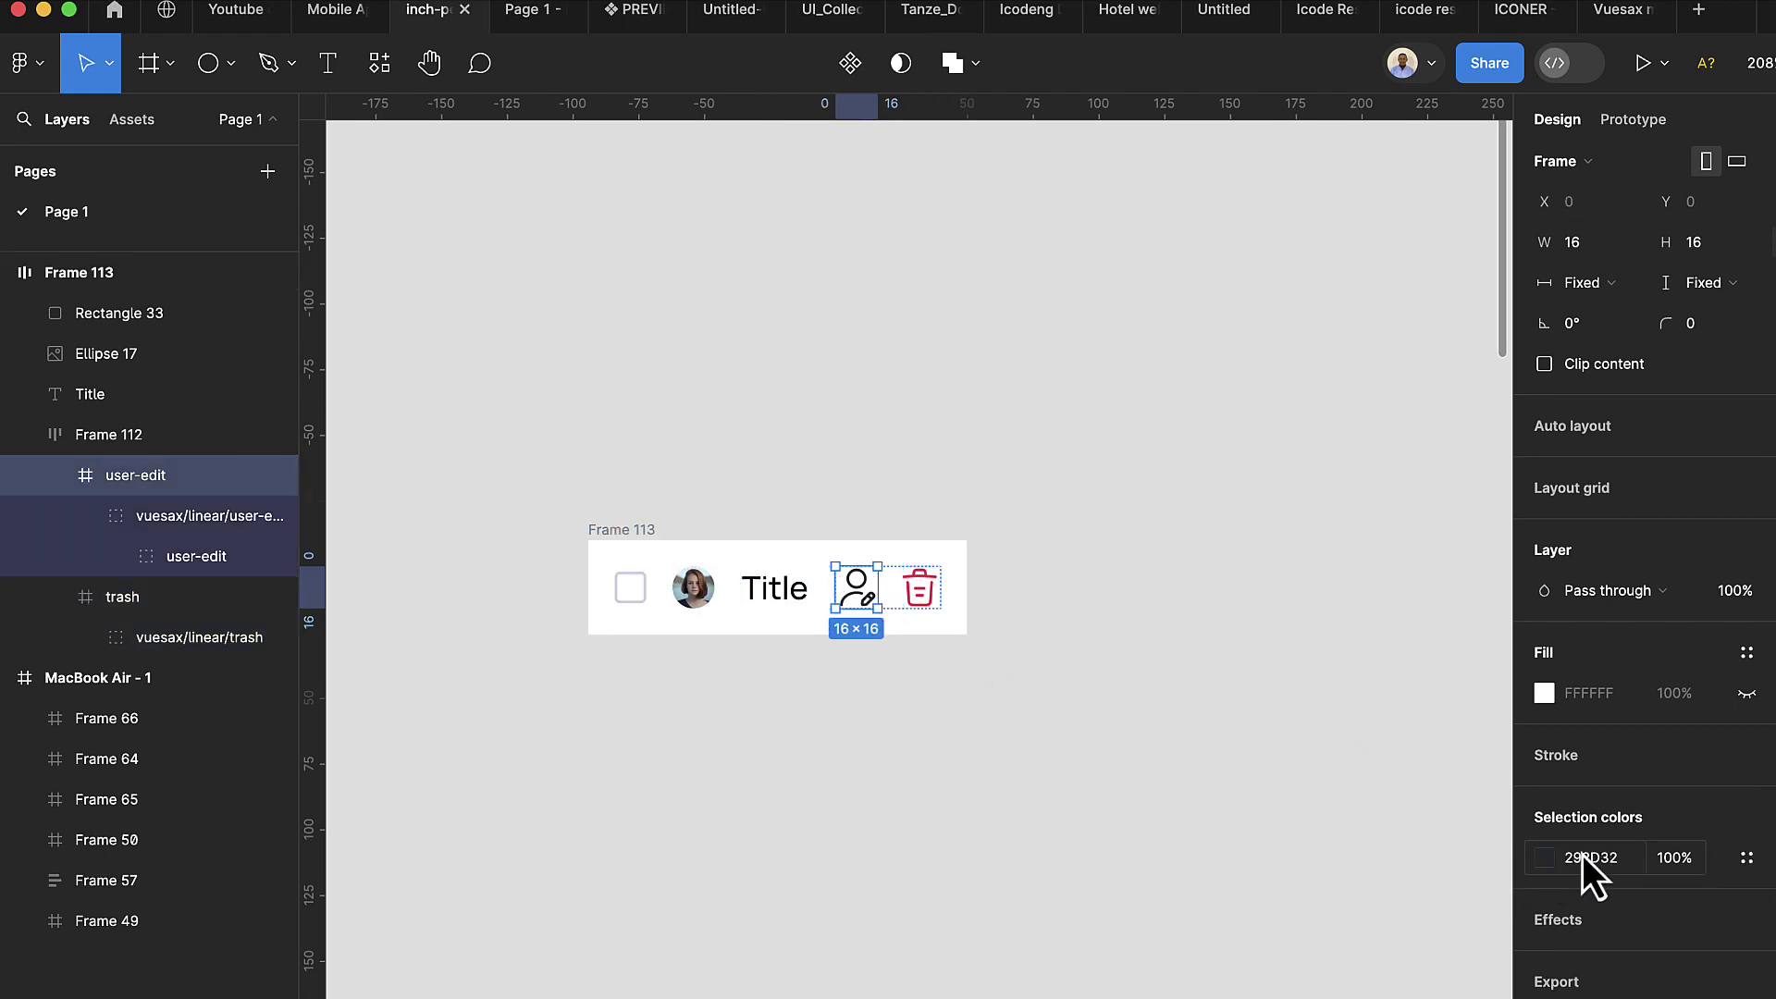
{"action": "left_click", "coordinate": [771, 596]}
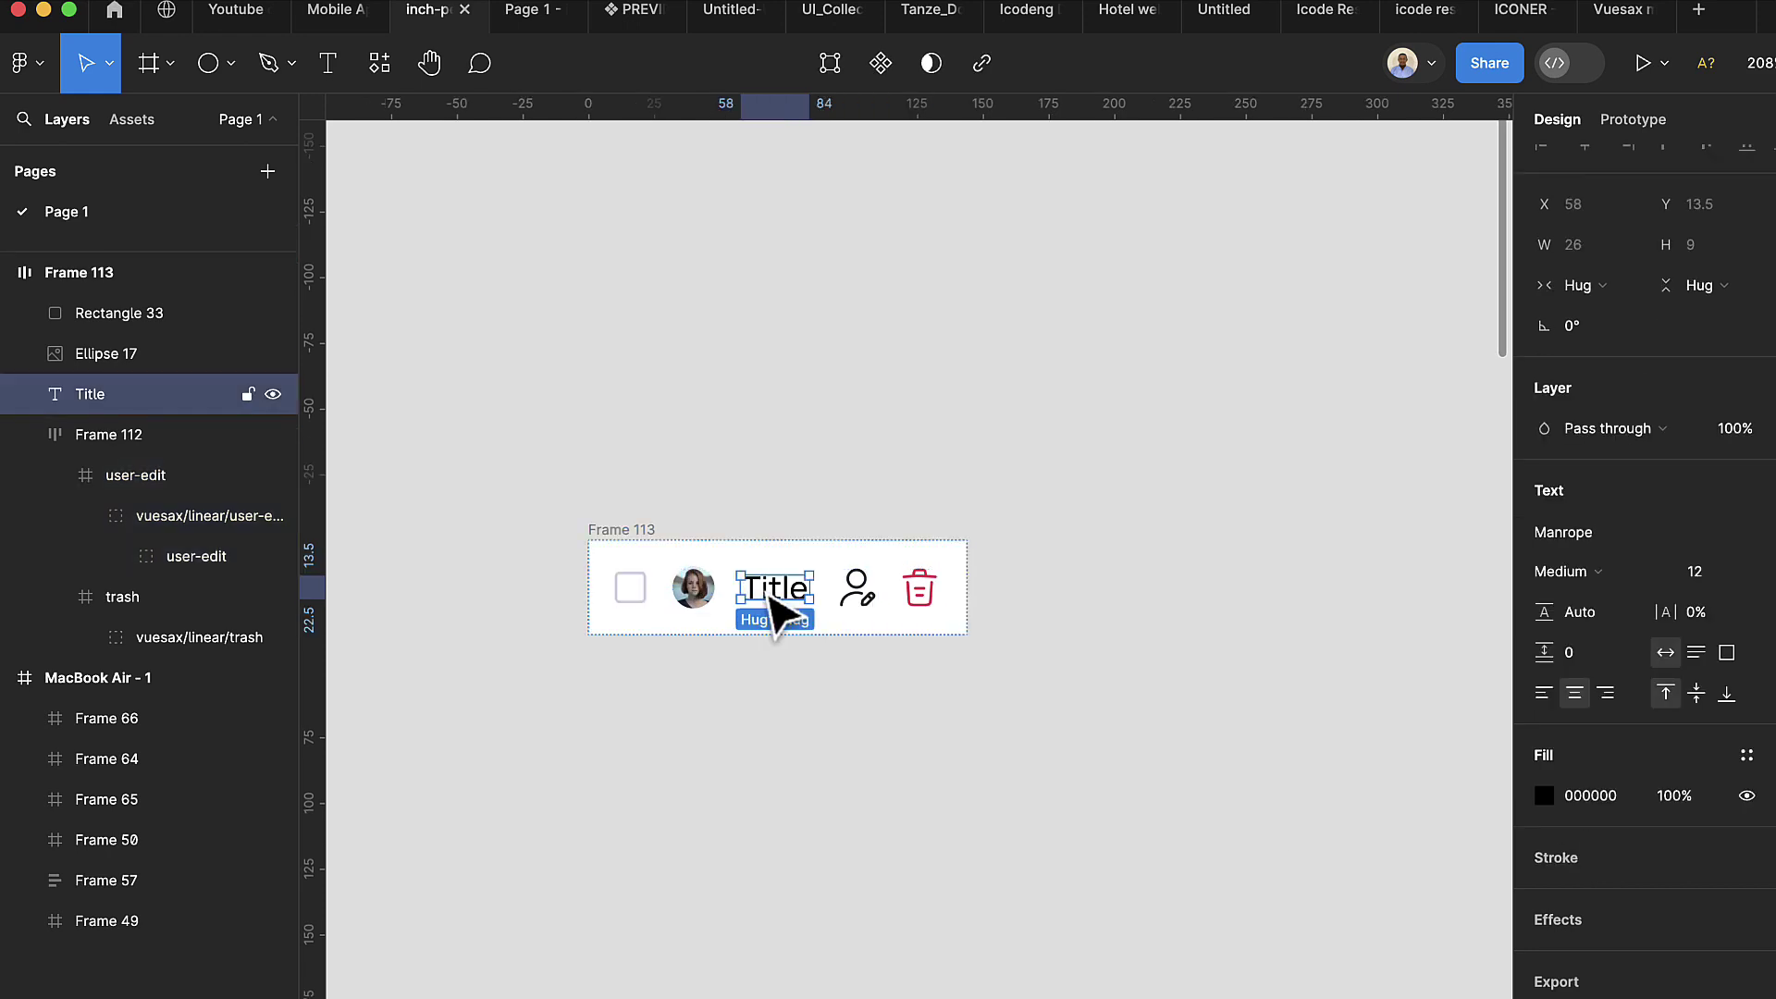
{"action": "scroll", "coordinate": [857, 602], "scroll_direction": "up", "scroll_amount": 3}
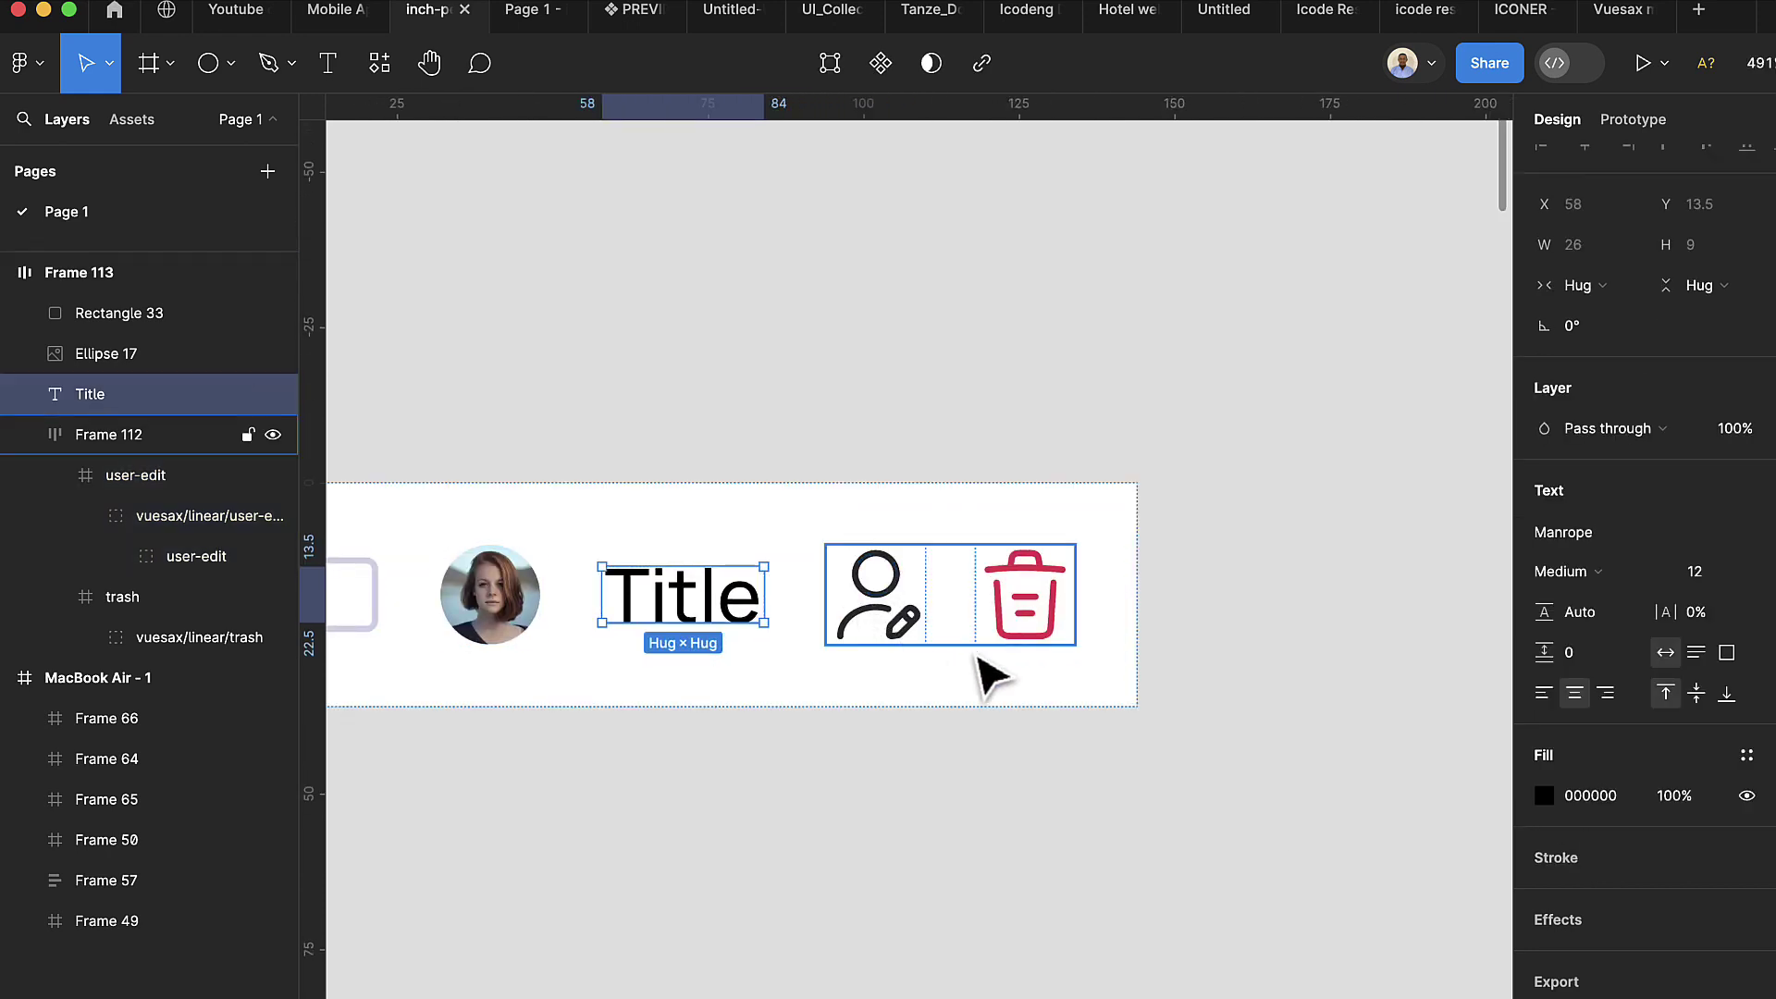
{"action": "key", "text": "i"}
{"action": "scroll", "coordinate": [921, 587], "scroll_direction": "up", "scroll_amount": 5}
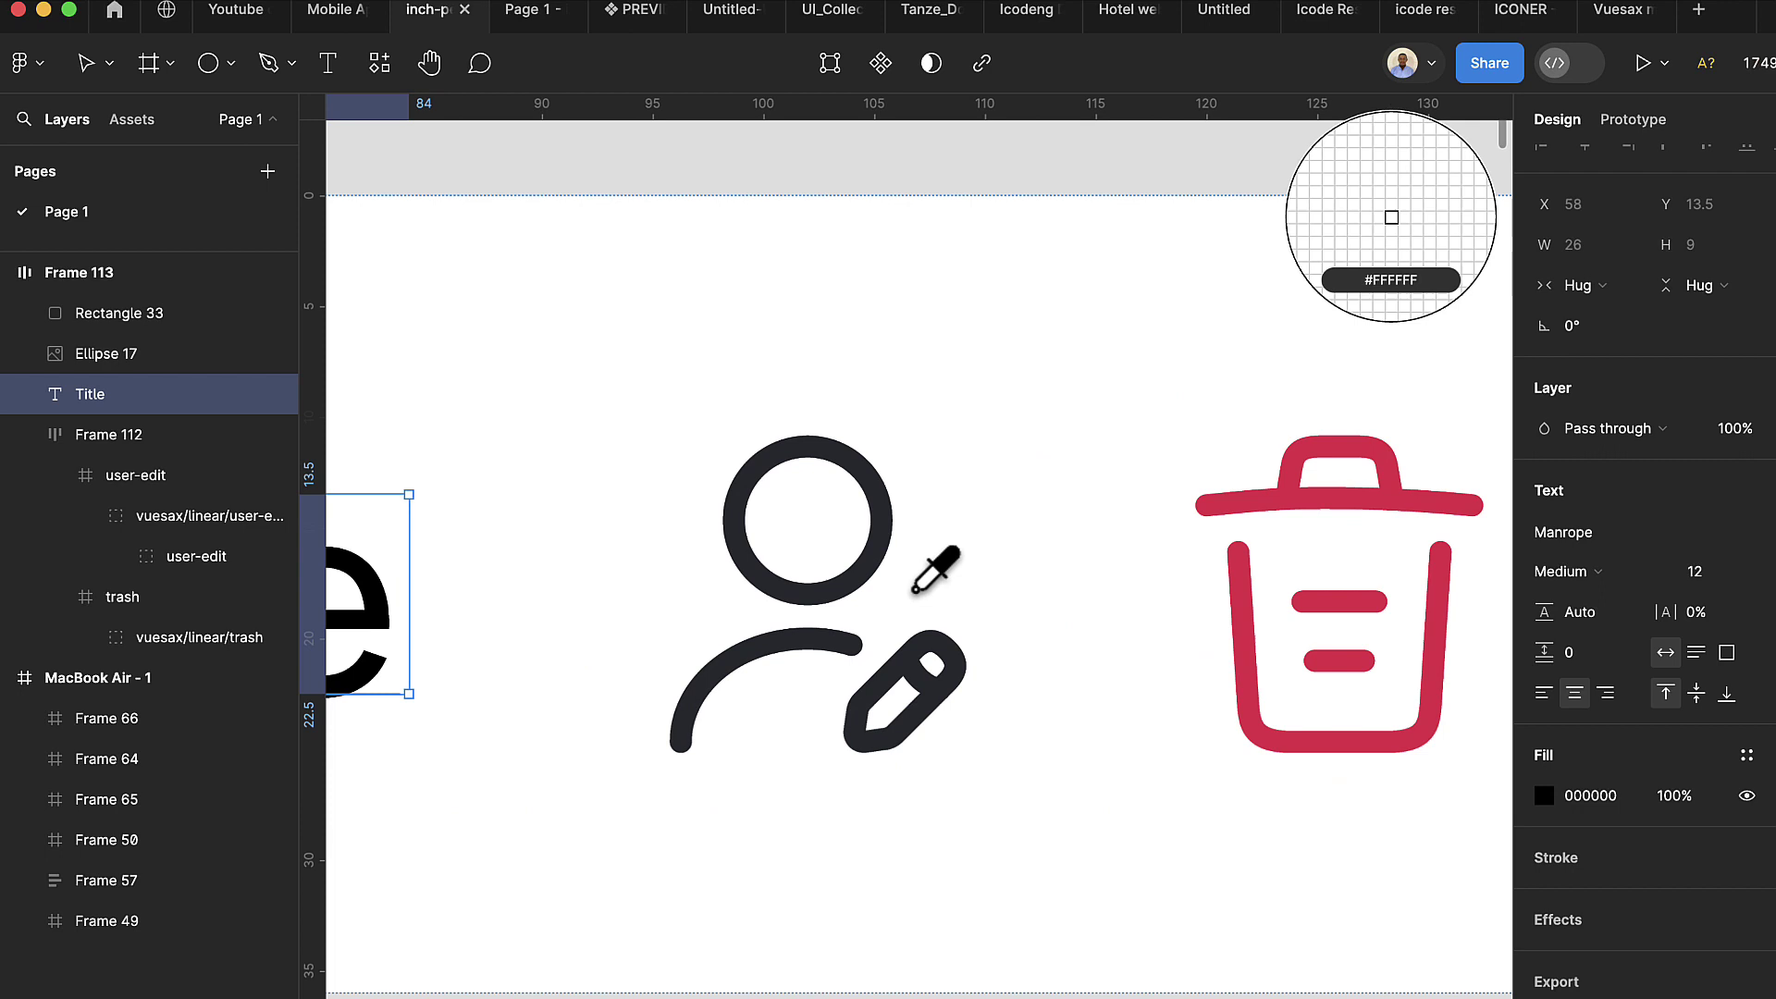
{"action": "left_click", "coordinate": [890, 529]}
{"action": "scroll", "coordinate": [890, 592], "scroll_direction": "down", "scroll_amount": 5}
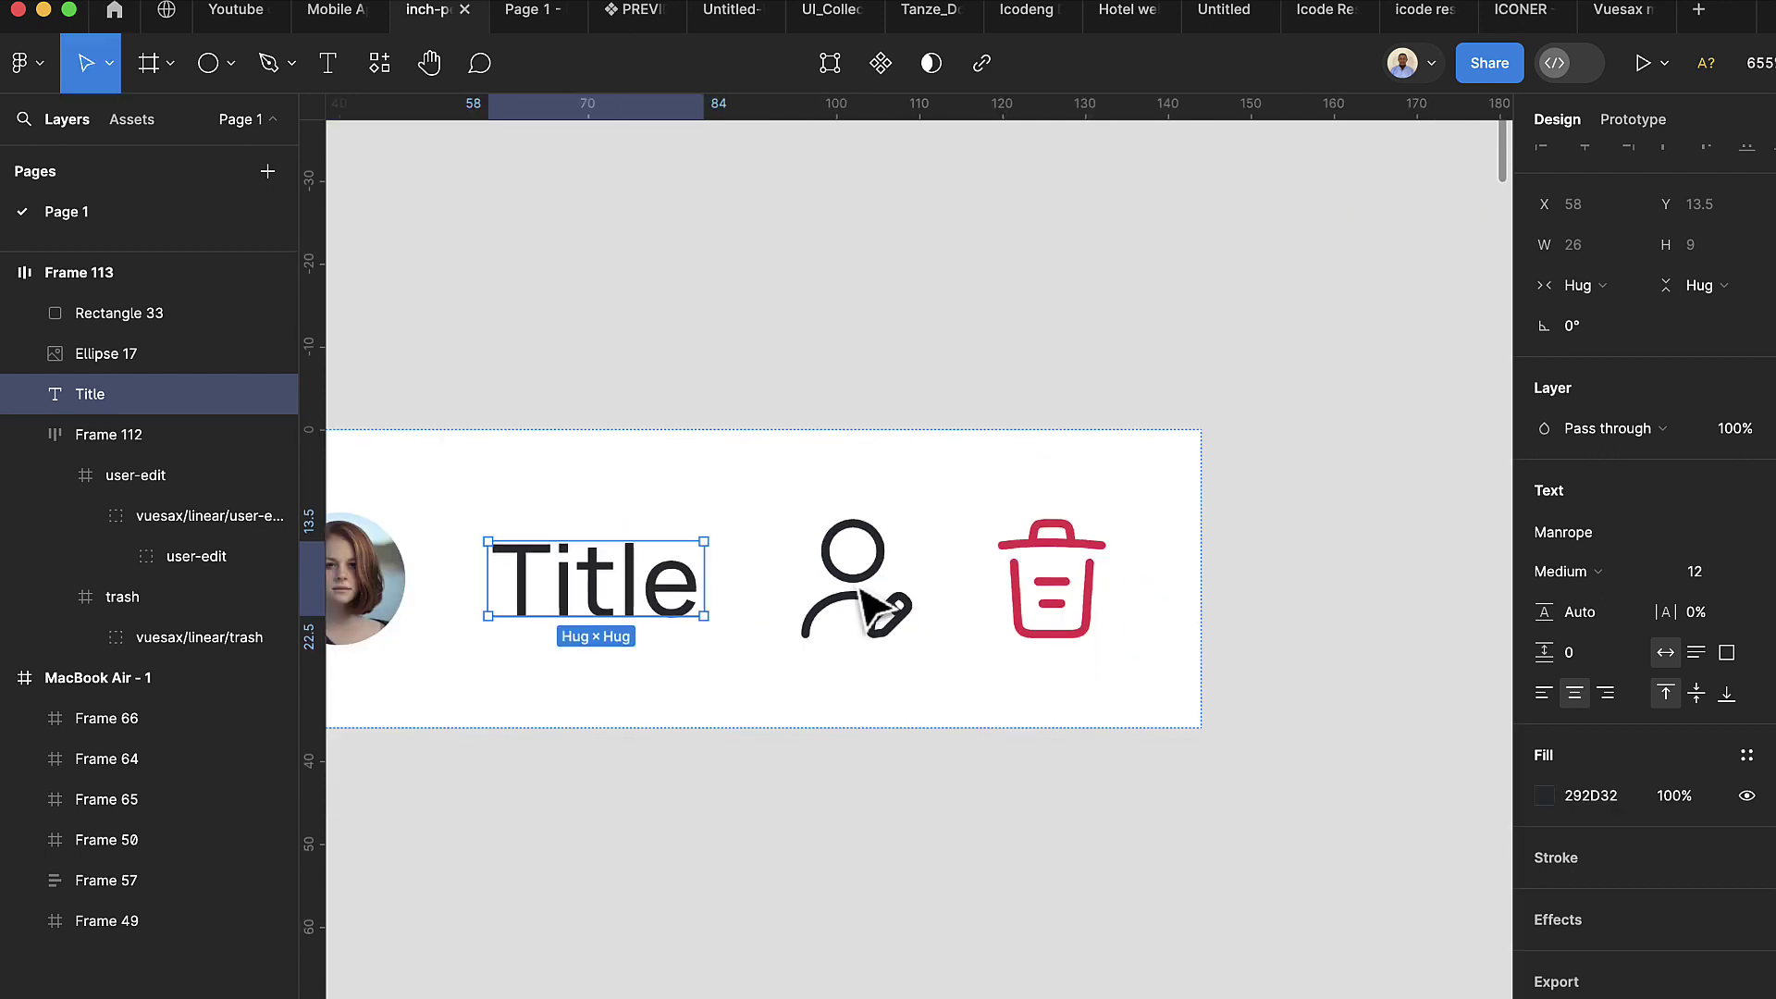
{"action": "scroll", "coordinate": [635, 620], "scroll_direction": "down", "scroll_amount": 4}
{"action": "scroll", "coordinate": [713, 741], "scroll_direction": "down", "scroll_amount": 2}
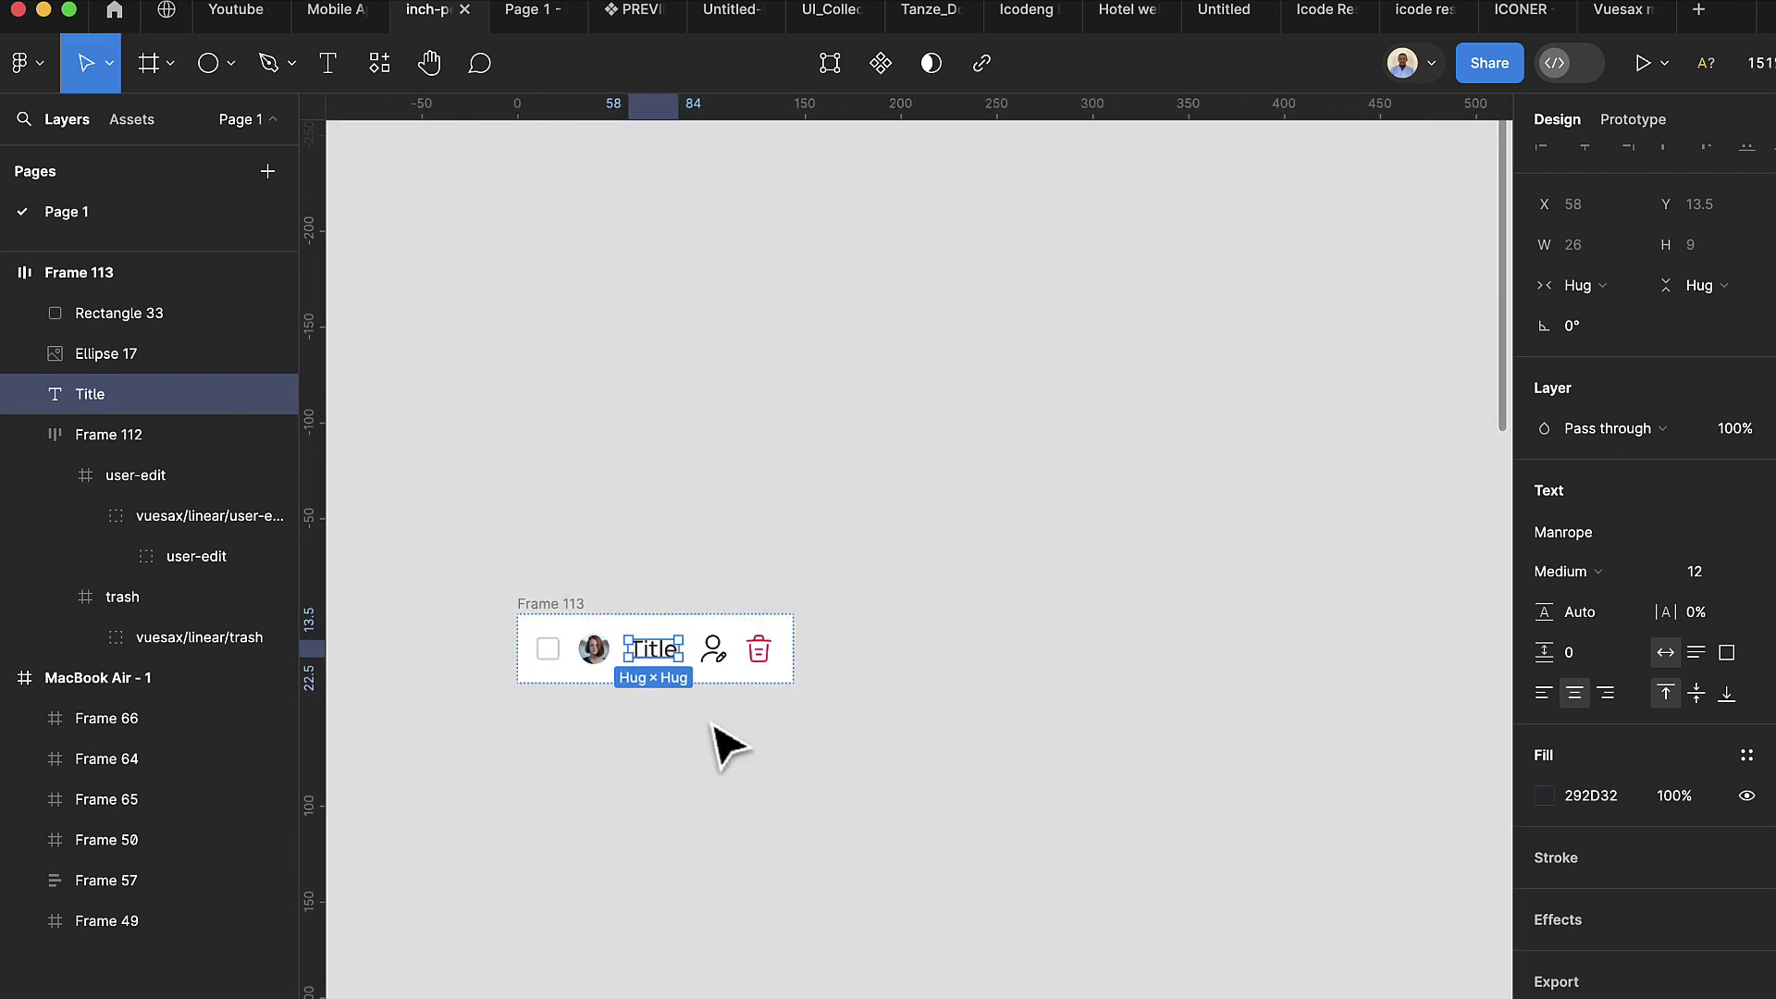
{"action": "left_click", "coordinate": [767, 747]}
{"action": "scroll", "coordinate": [753, 745], "scroll_direction": "up", "scroll_amount": 2}
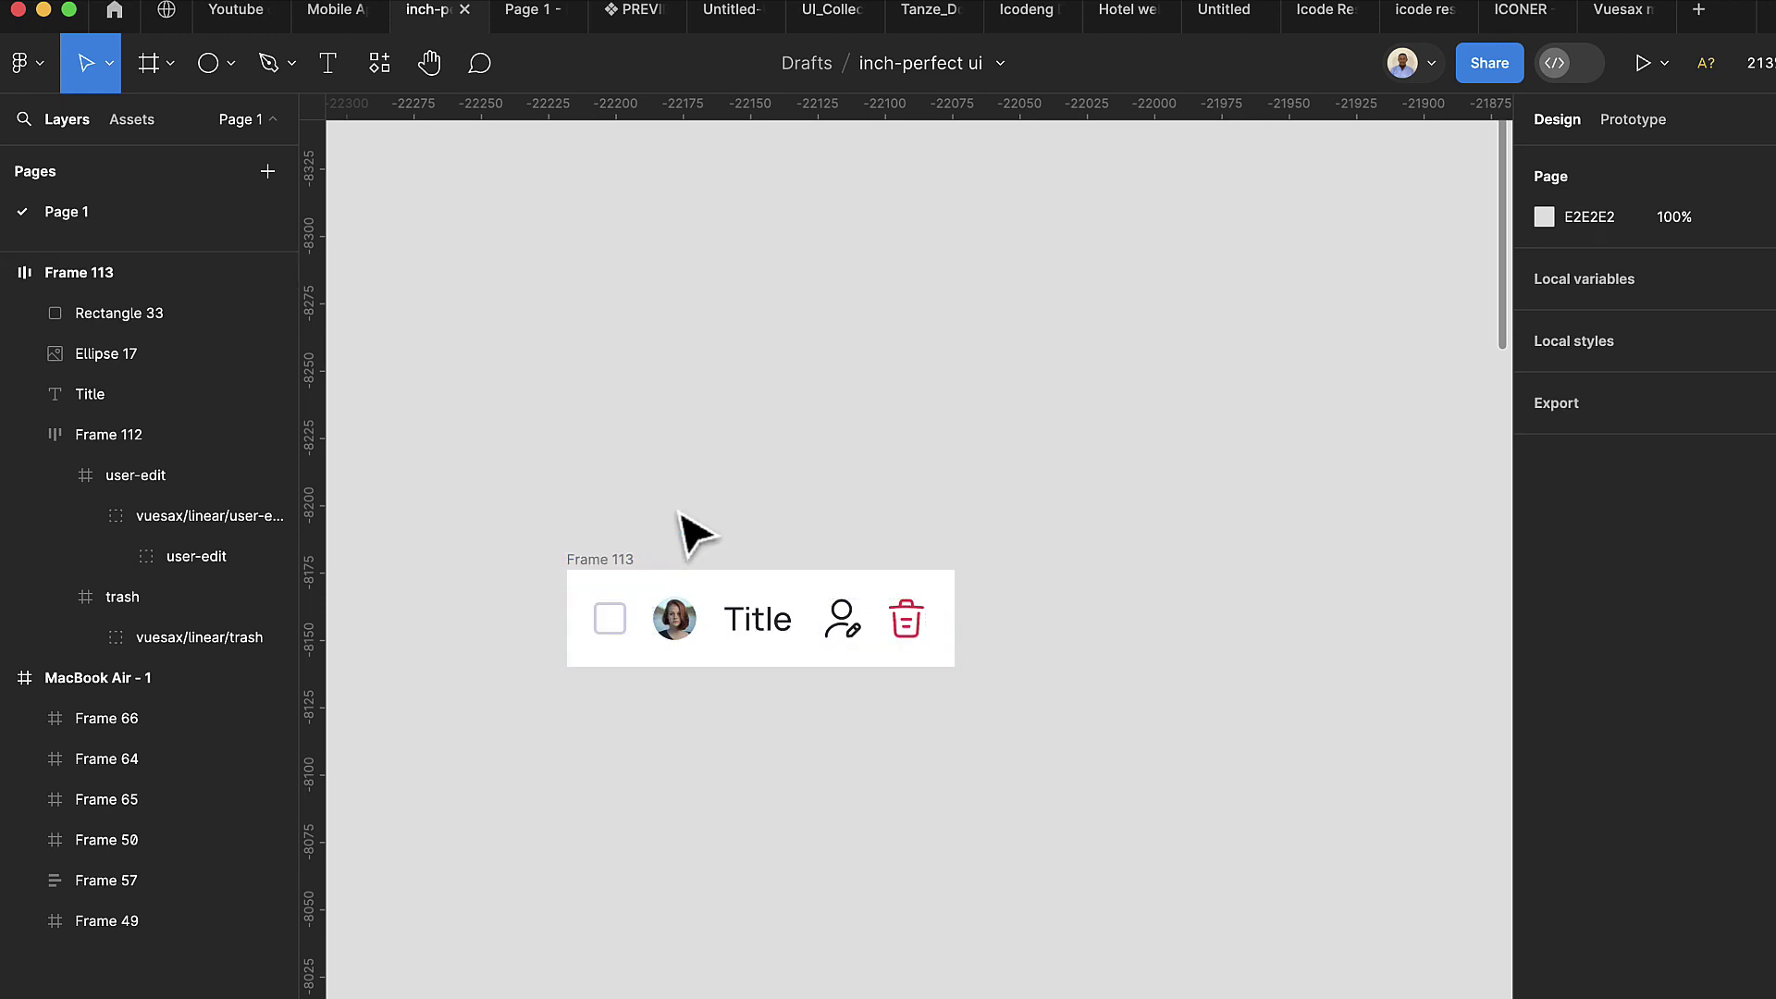
Turn the Frame 113 row into a component named 'Table component'
{"action": "left_click", "coordinate": [614, 572]}
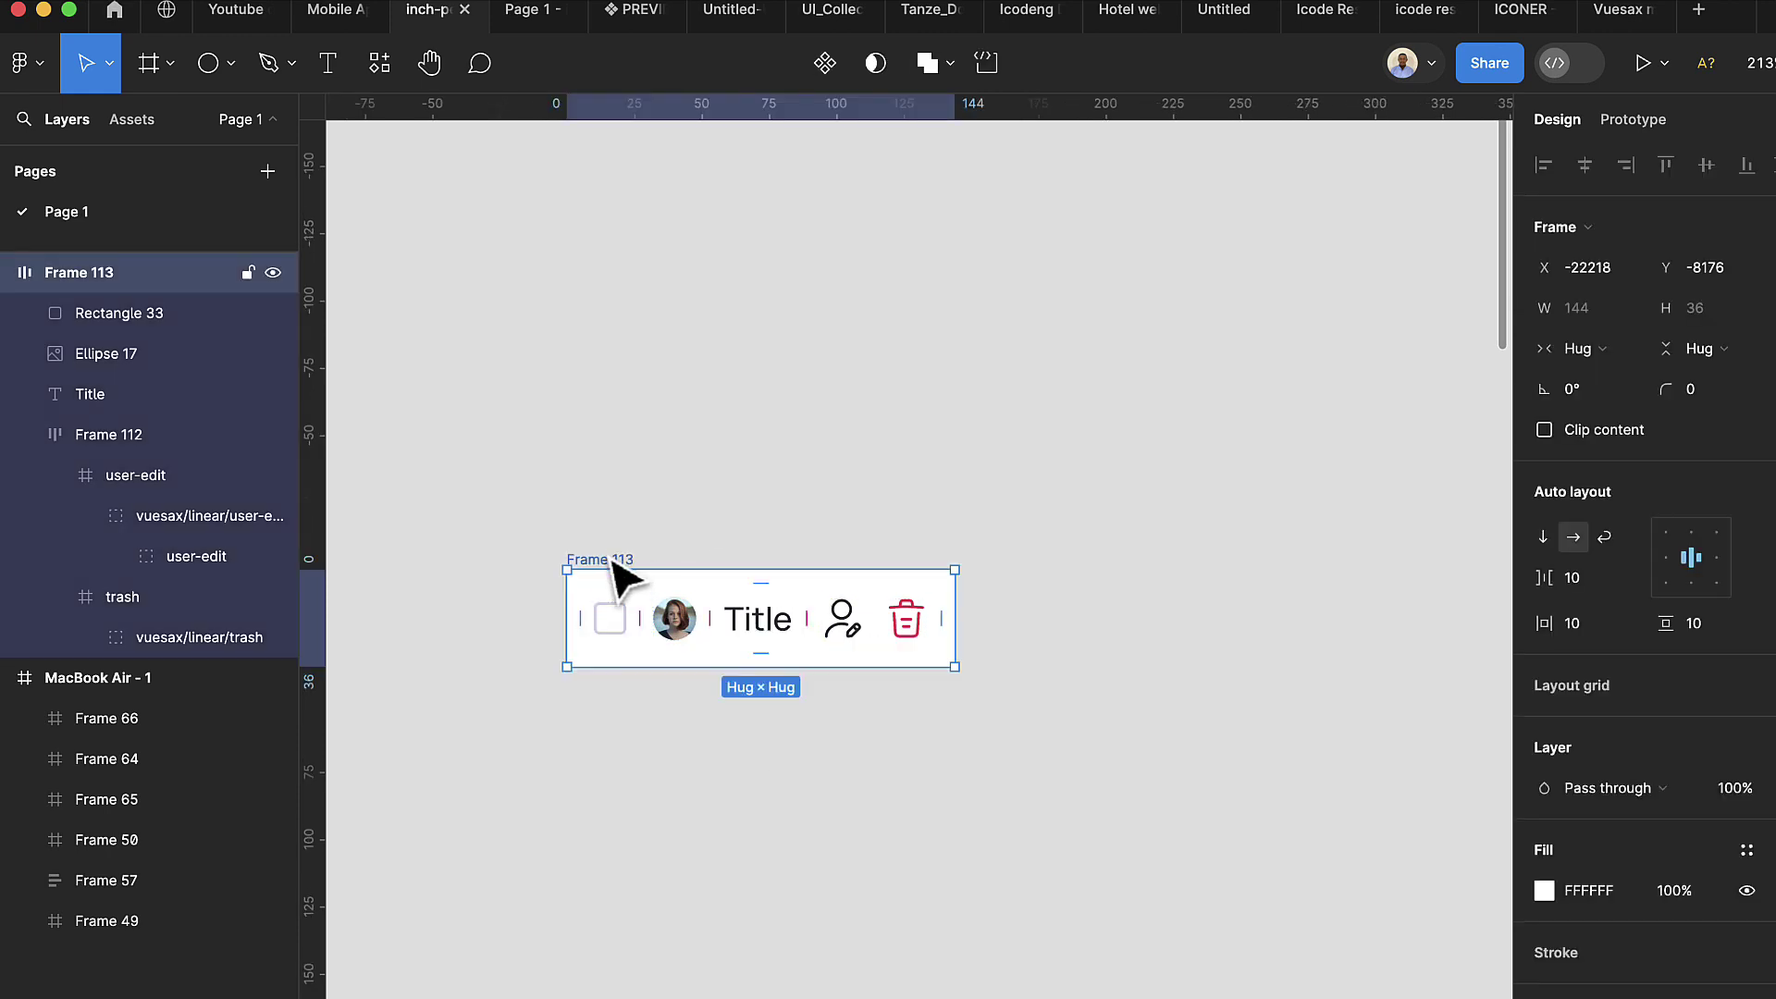
{"action": "left_click", "coordinate": [824, 67]}
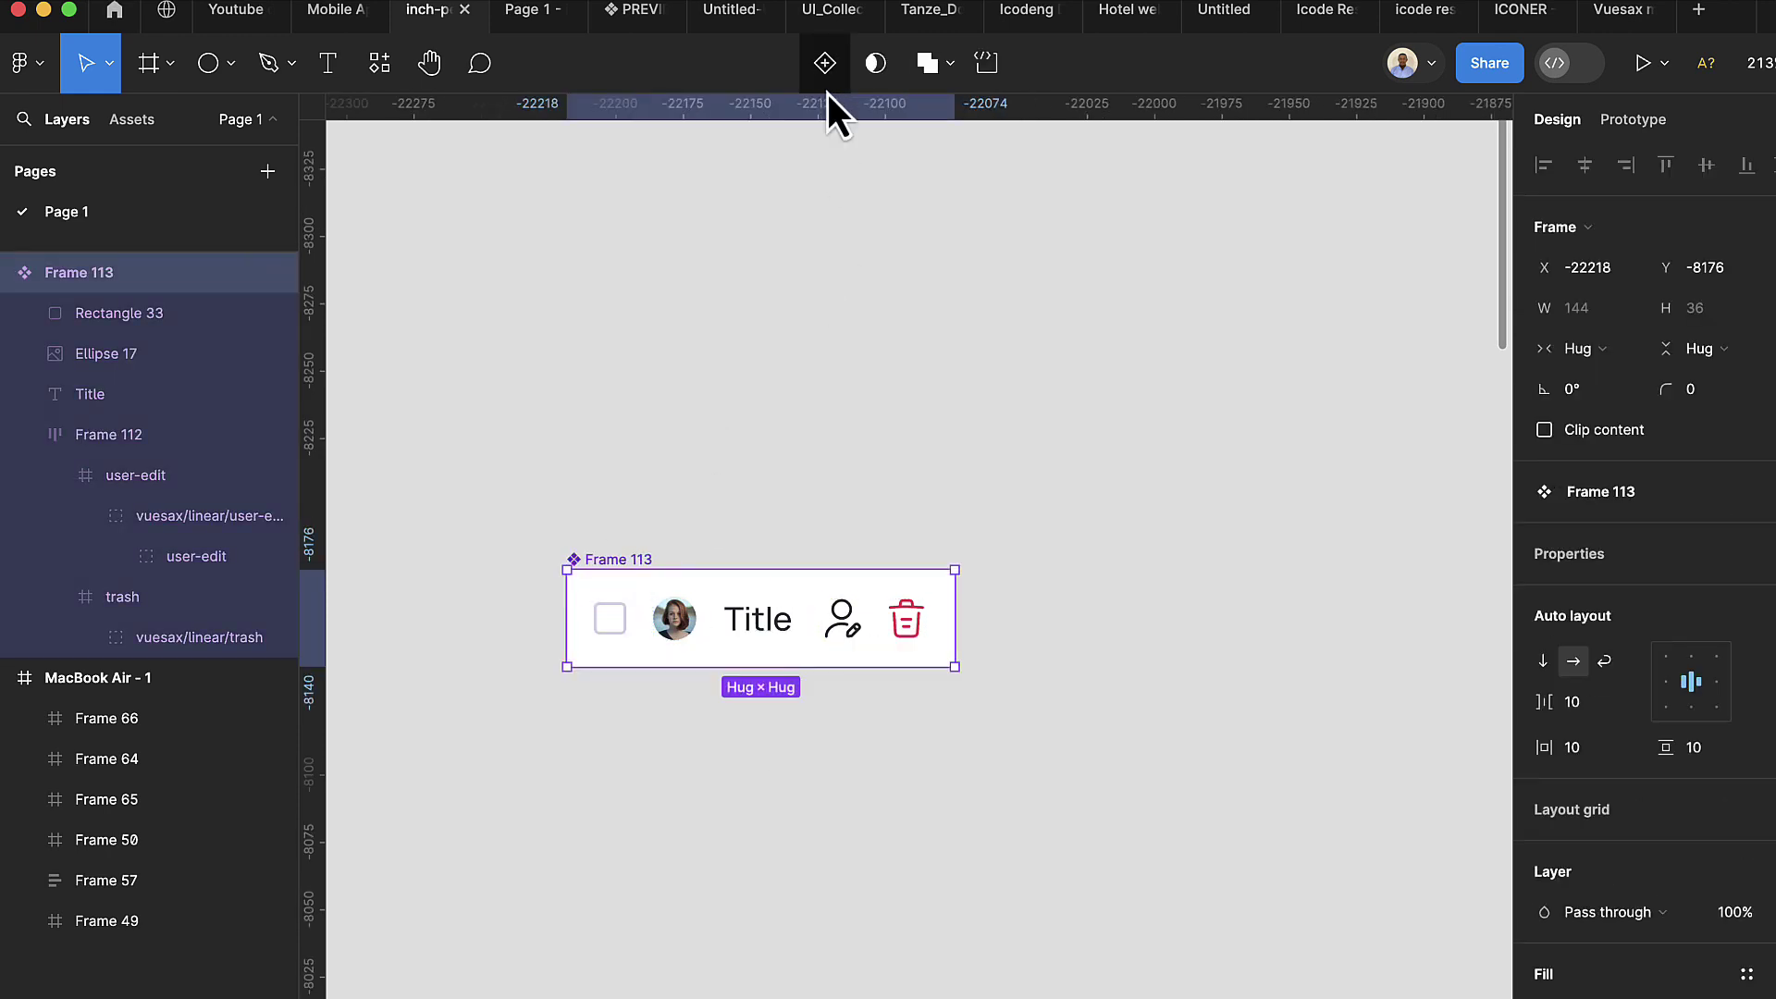
{"action": "double_click", "coordinate": [640, 559]}
{"action": "type", "text": "Table component"}
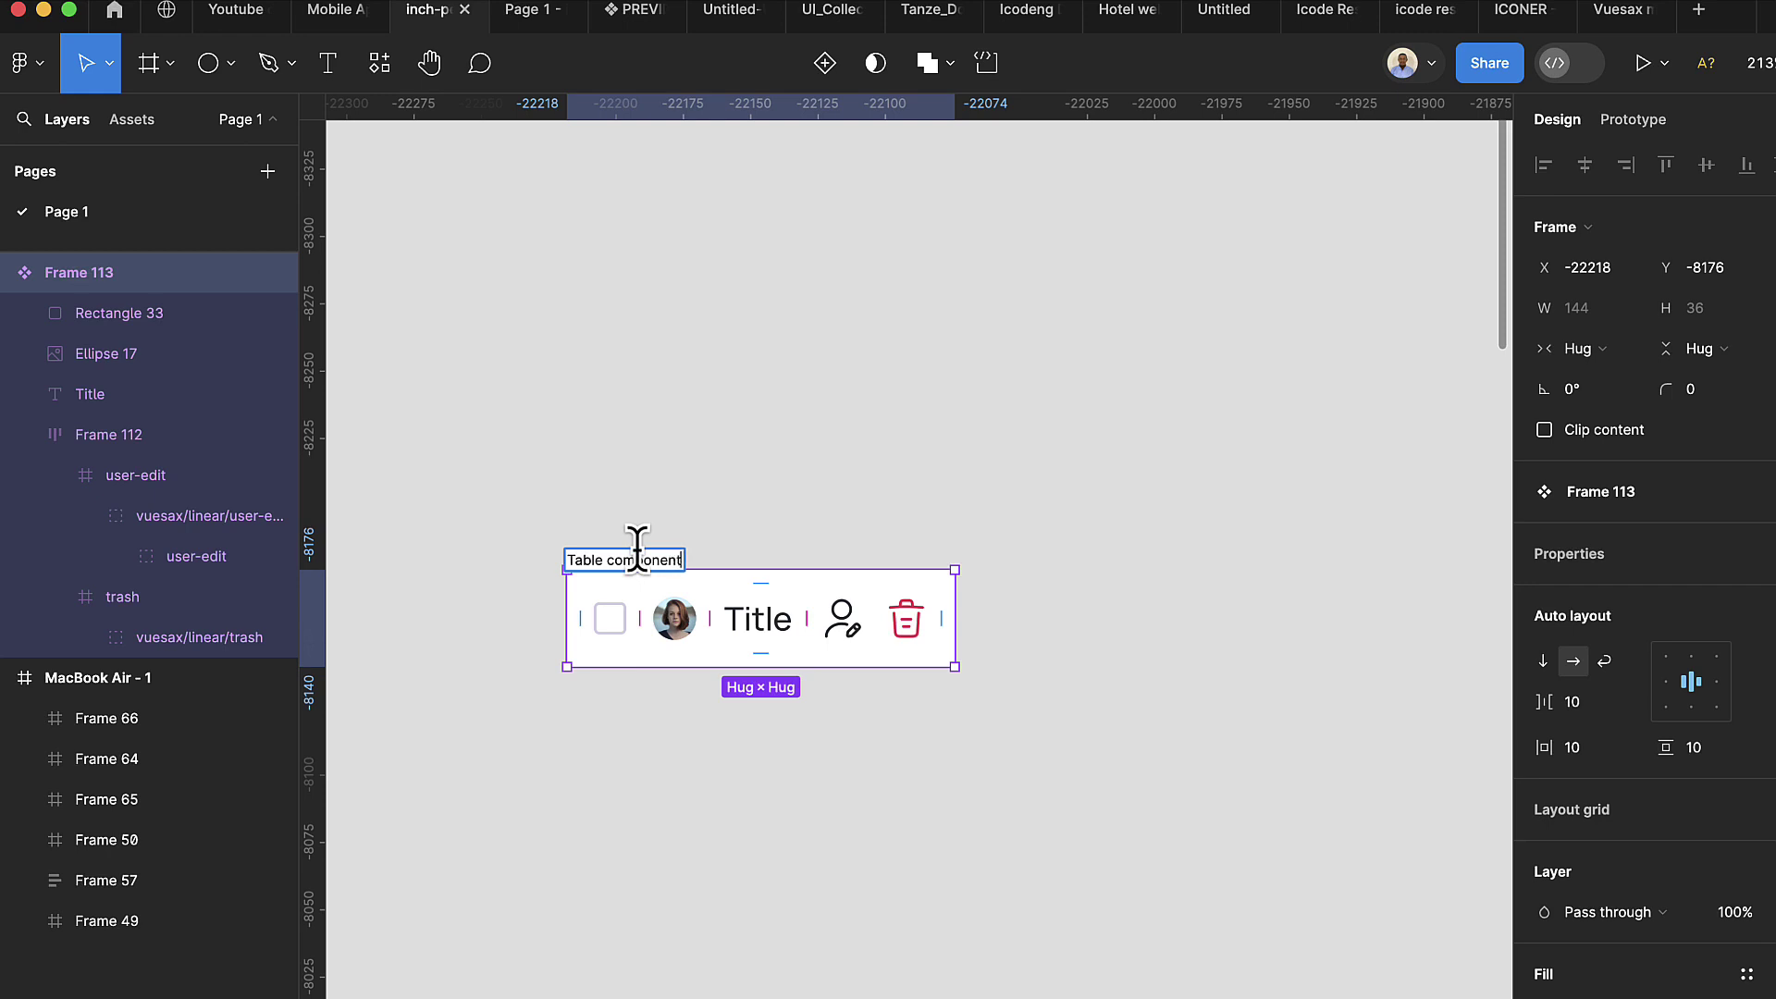
{"action": "key", "text": "Return"}
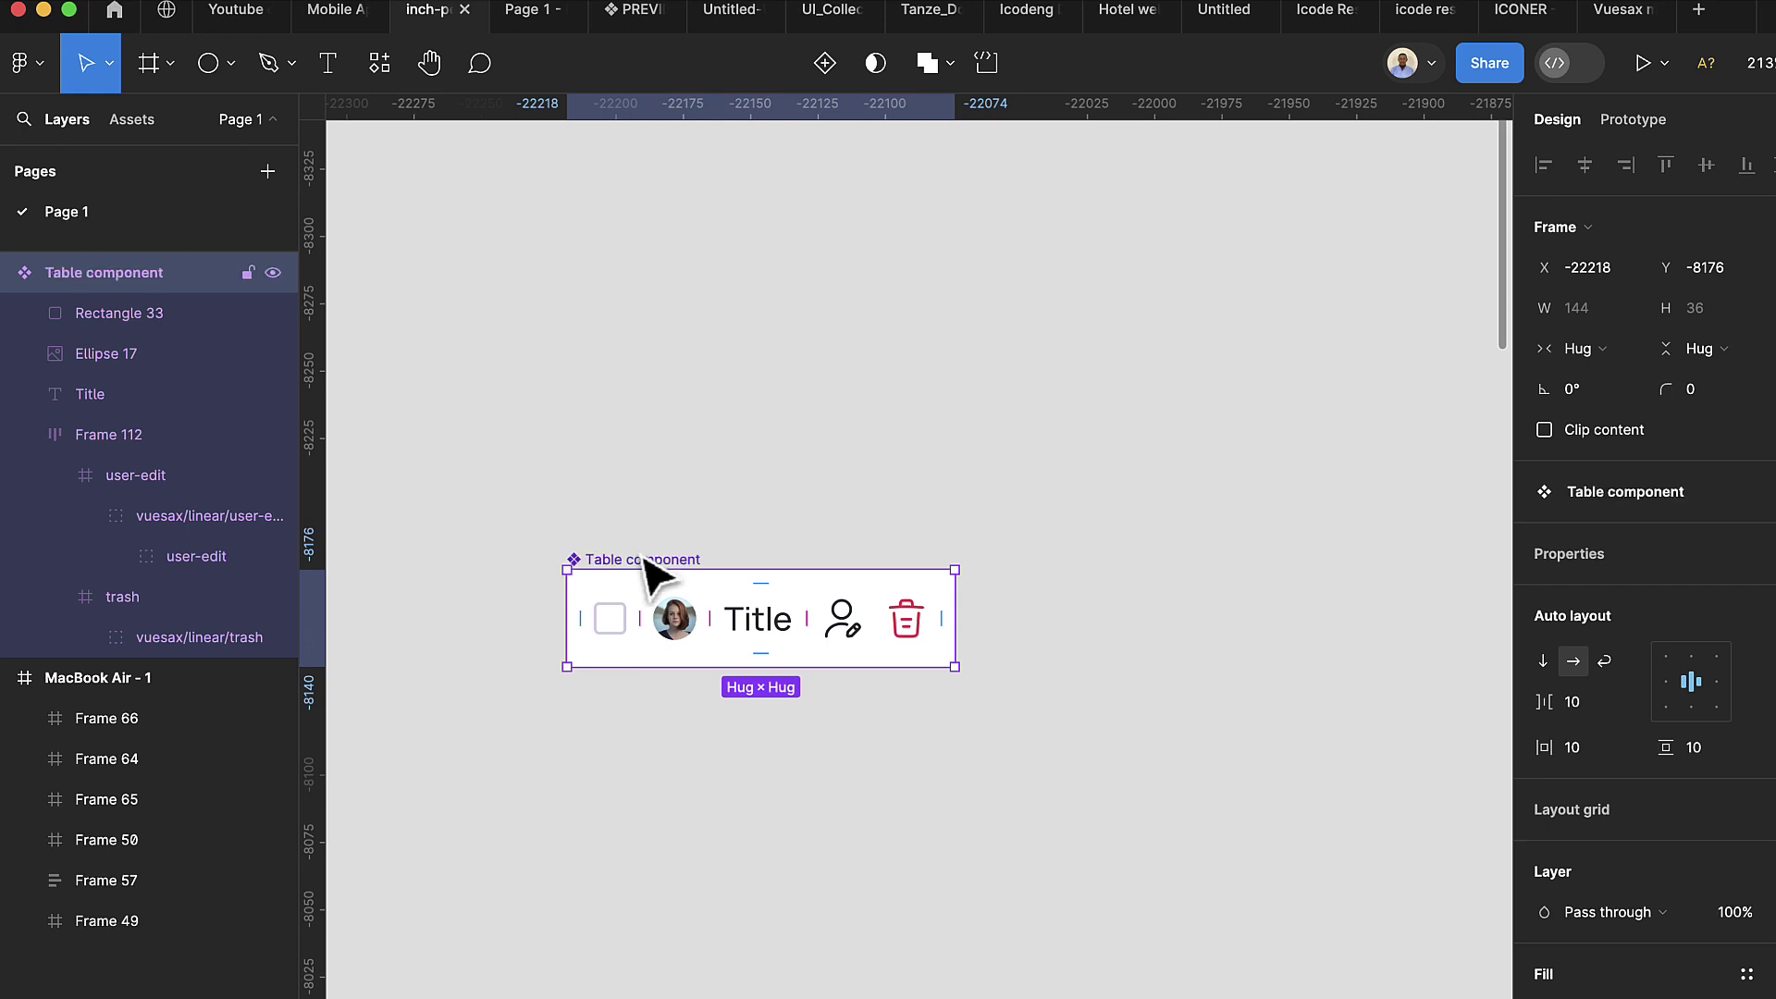
Add a second variant to the Table component and move the set upward
{"action": "scroll", "coordinate": [603, 623], "scroll_direction": "down", "scroll_amount": 2}
{"action": "scroll", "coordinate": [641, 382], "scroll_direction": "down", "scroll_amount": 3}
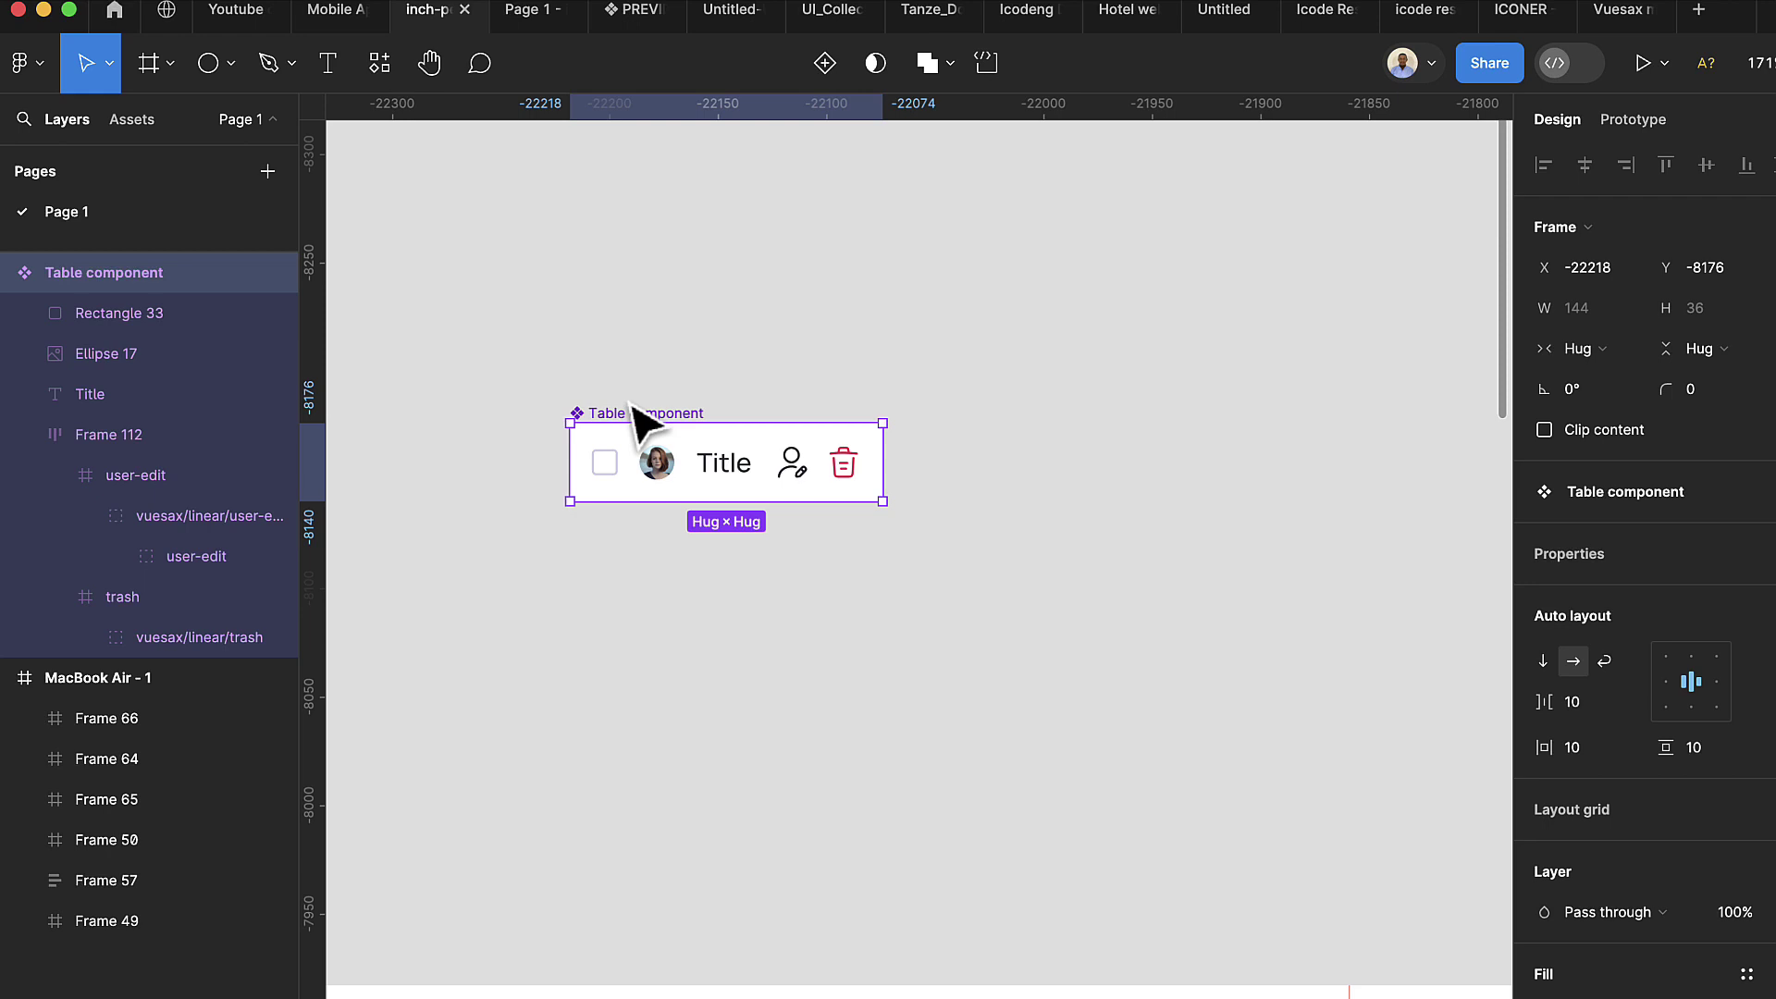
{"action": "left_click", "coordinate": [821, 63]}
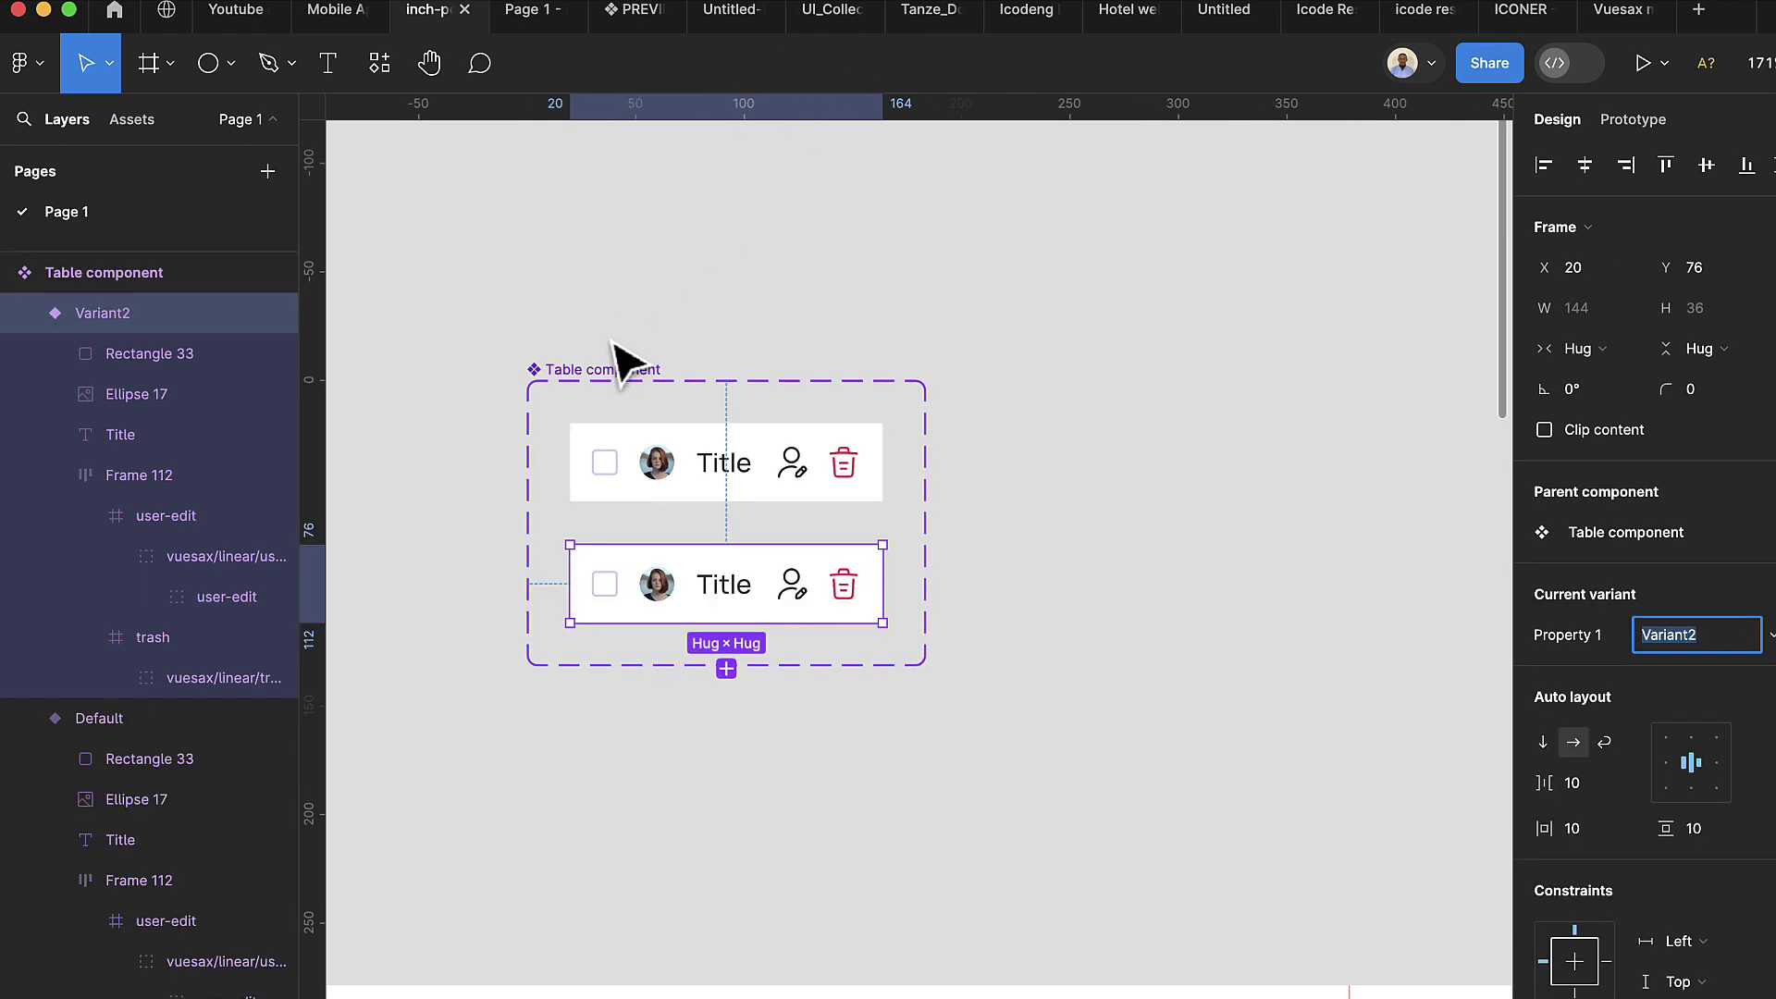
{"action": "left_click_drag", "start_coordinate": [623, 385], "coordinate": [616, 308]}
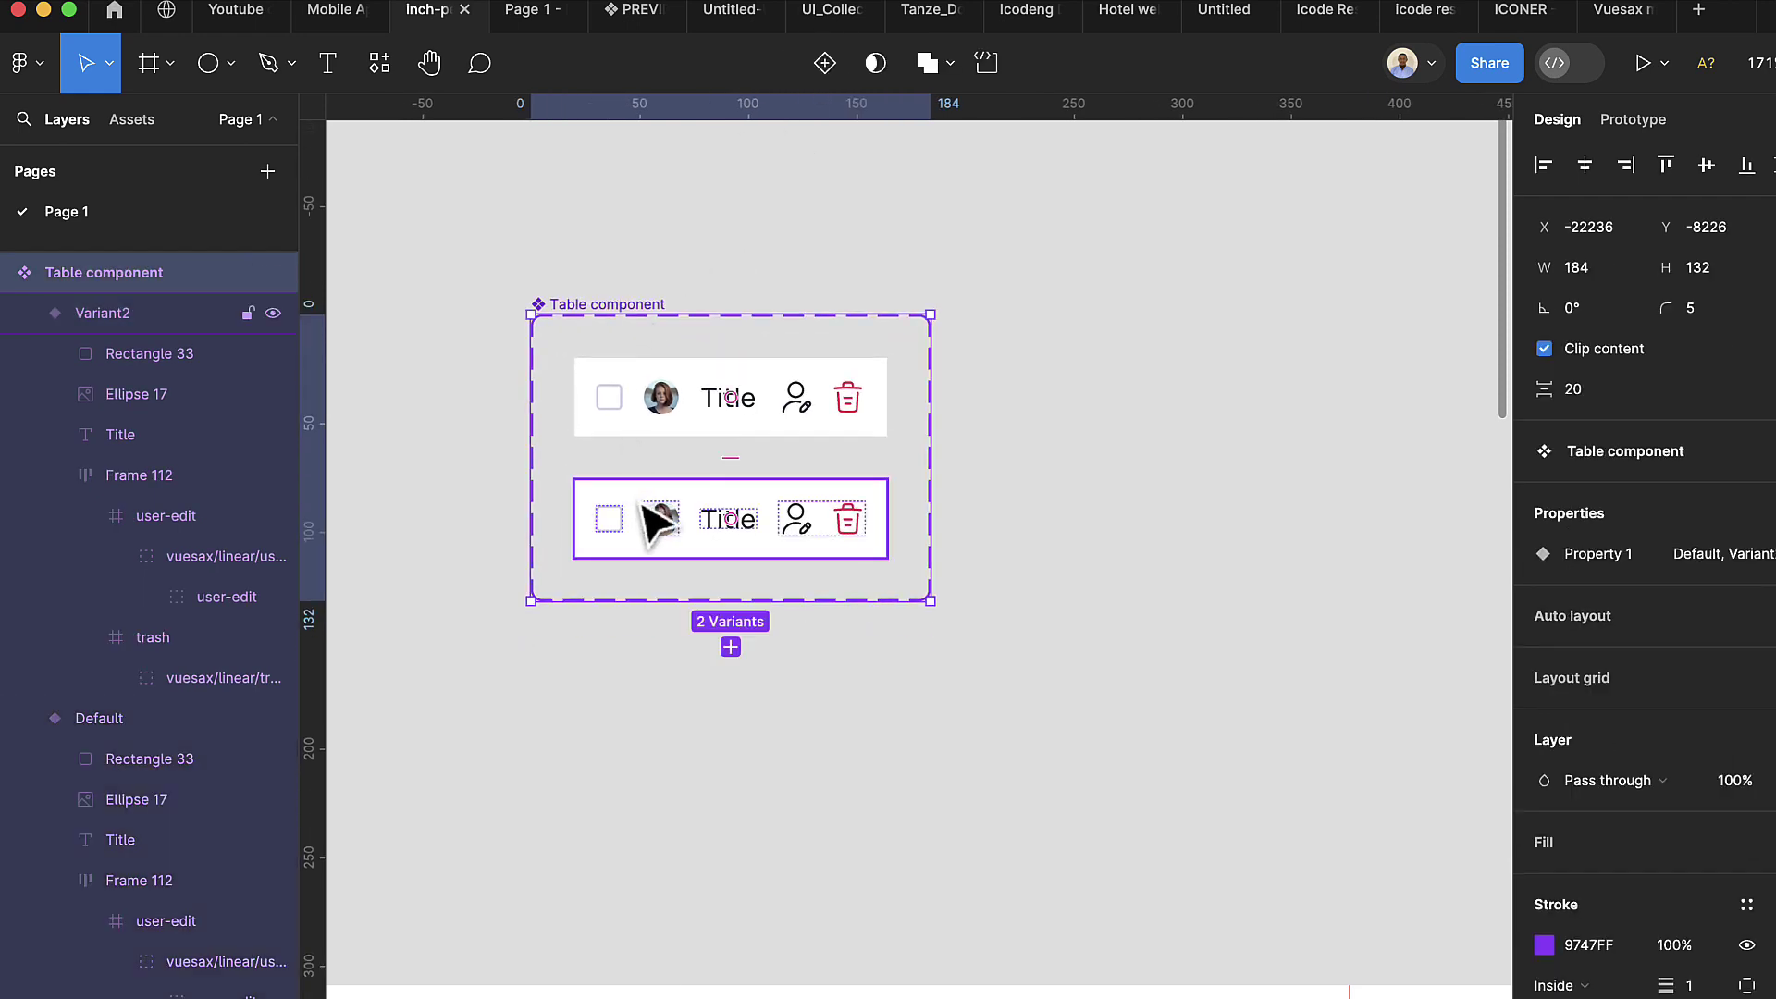
Delete the avatar, title text and action icons from Variant2, leaving only the checkbox
{"action": "left_click", "coordinate": [670, 536]}
{"action": "left_click", "coordinate": [668, 532]}
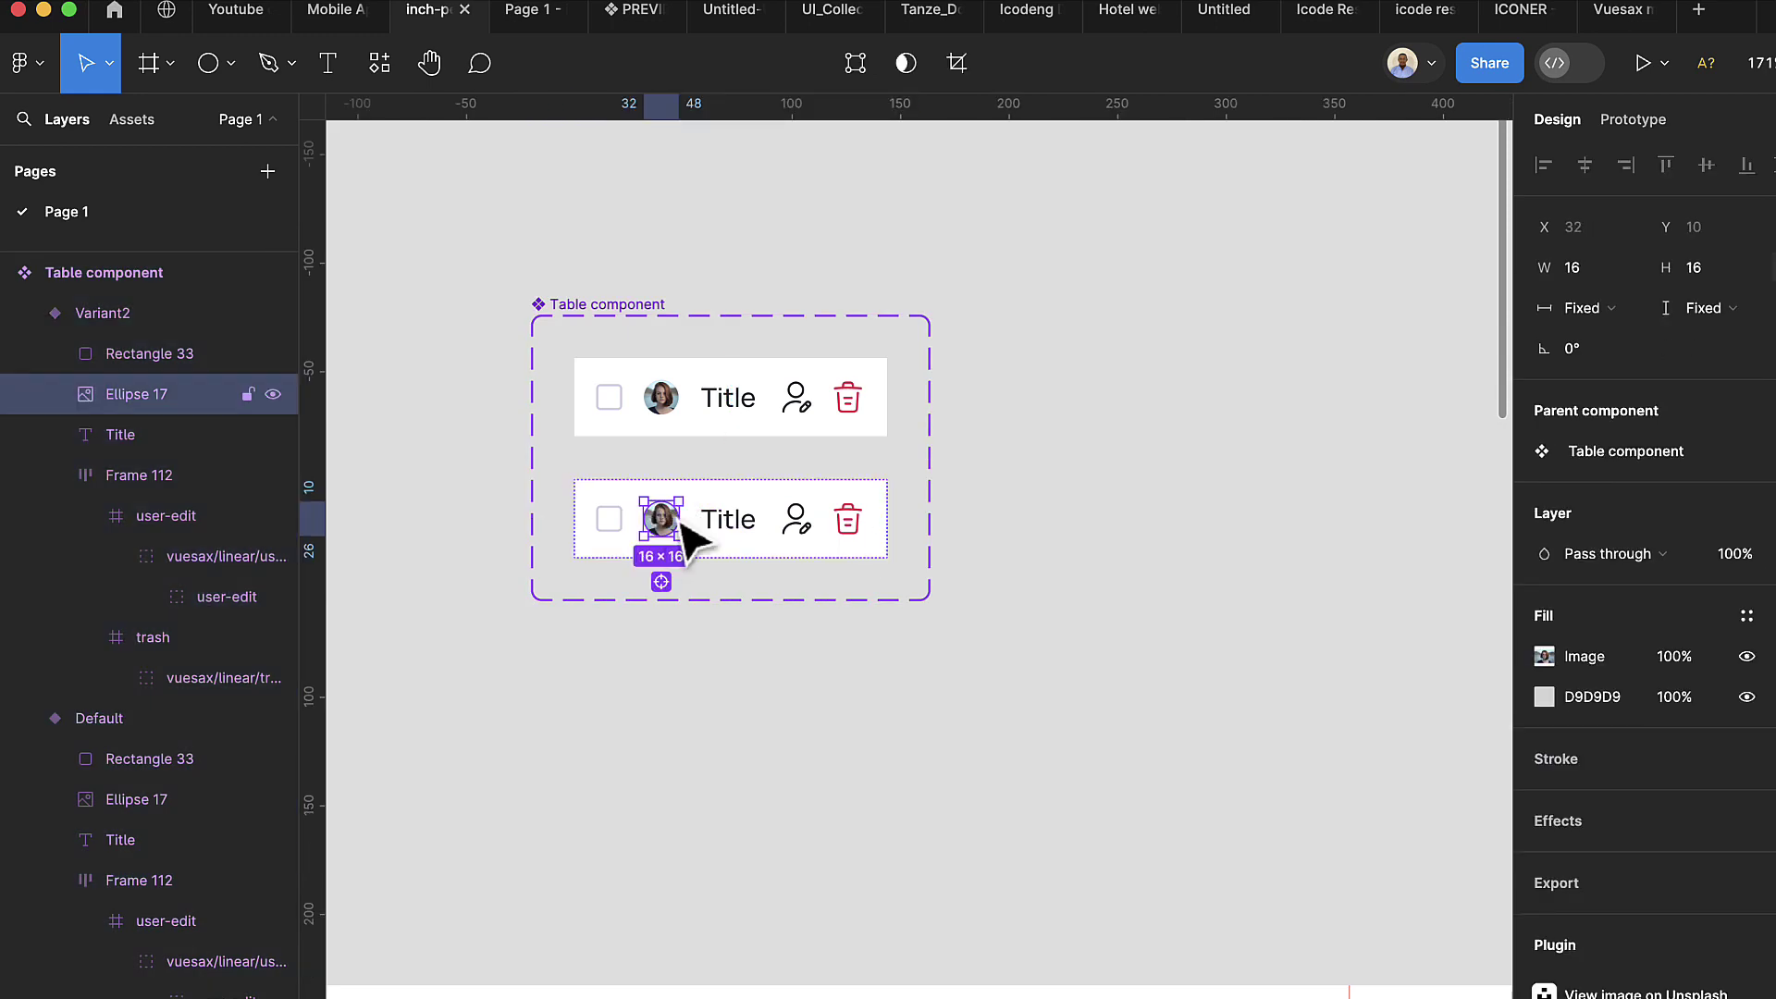
{"action": "key", "text": "Delete"}
{"action": "left_click", "coordinate": [703, 520]}
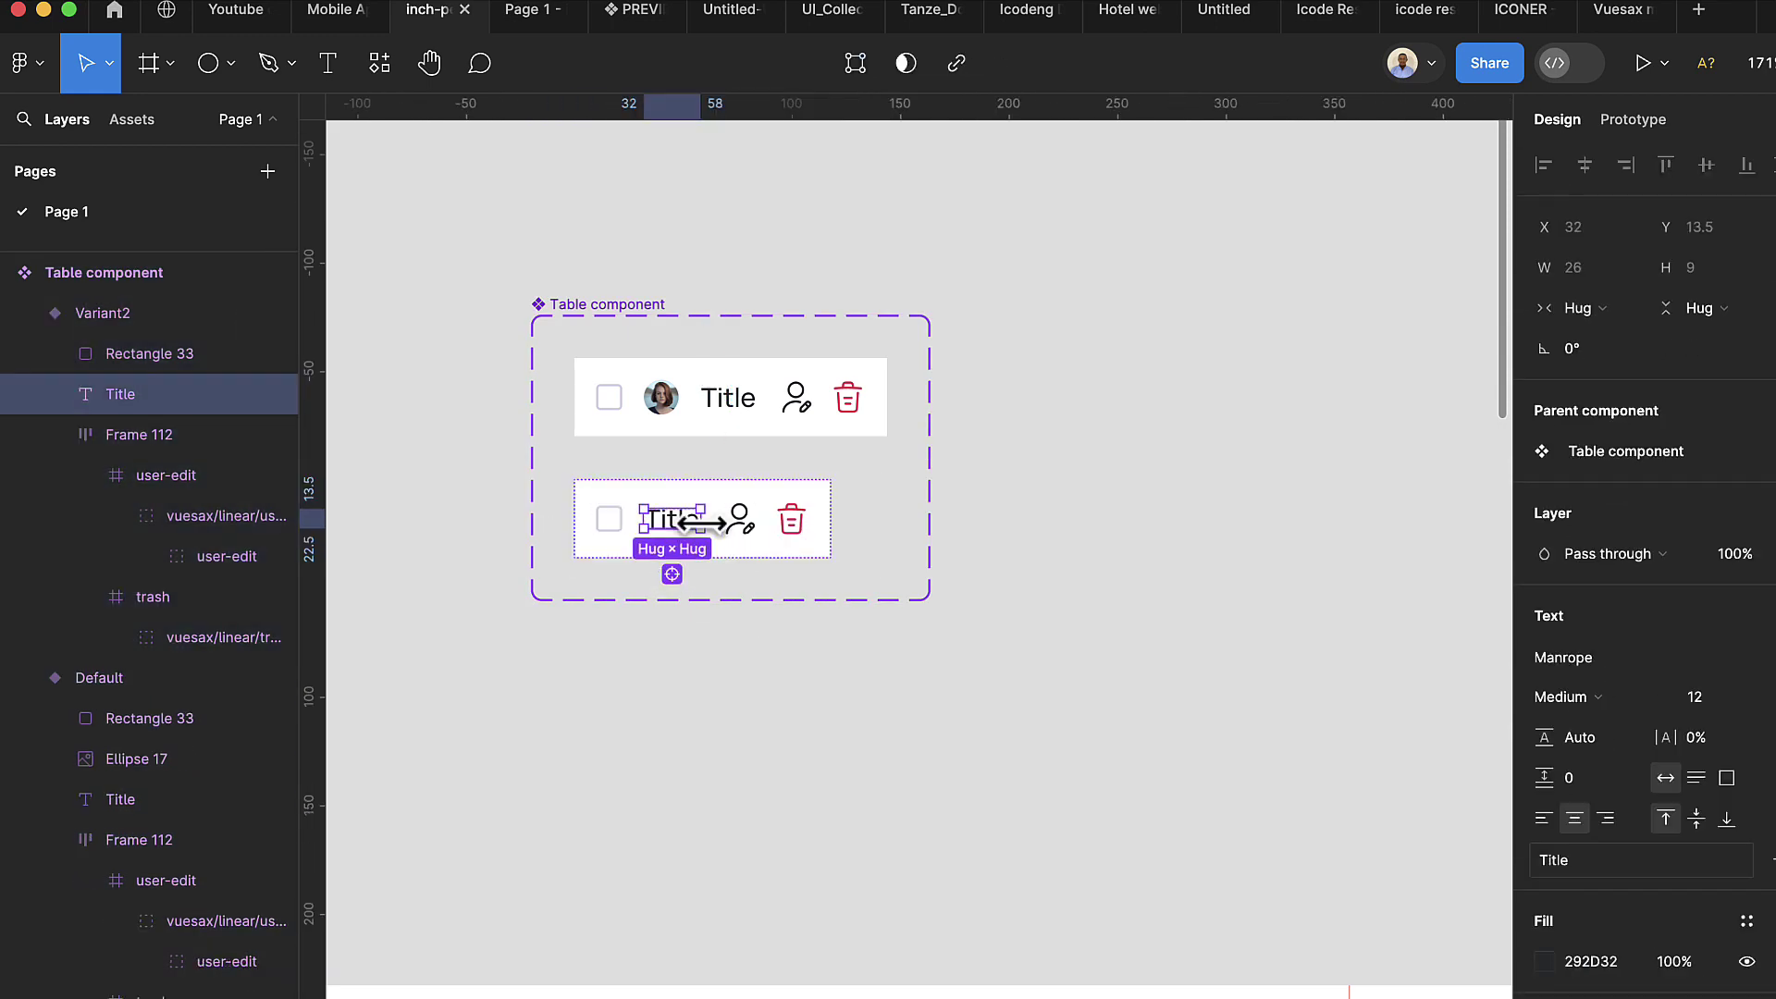
{"action": "key", "text": "Delete"}
{"action": "left_click", "coordinate": [725, 535]}
{"action": "left_click", "coordinate": [725, 535]}
{"action": "key", "text": "Delete"}
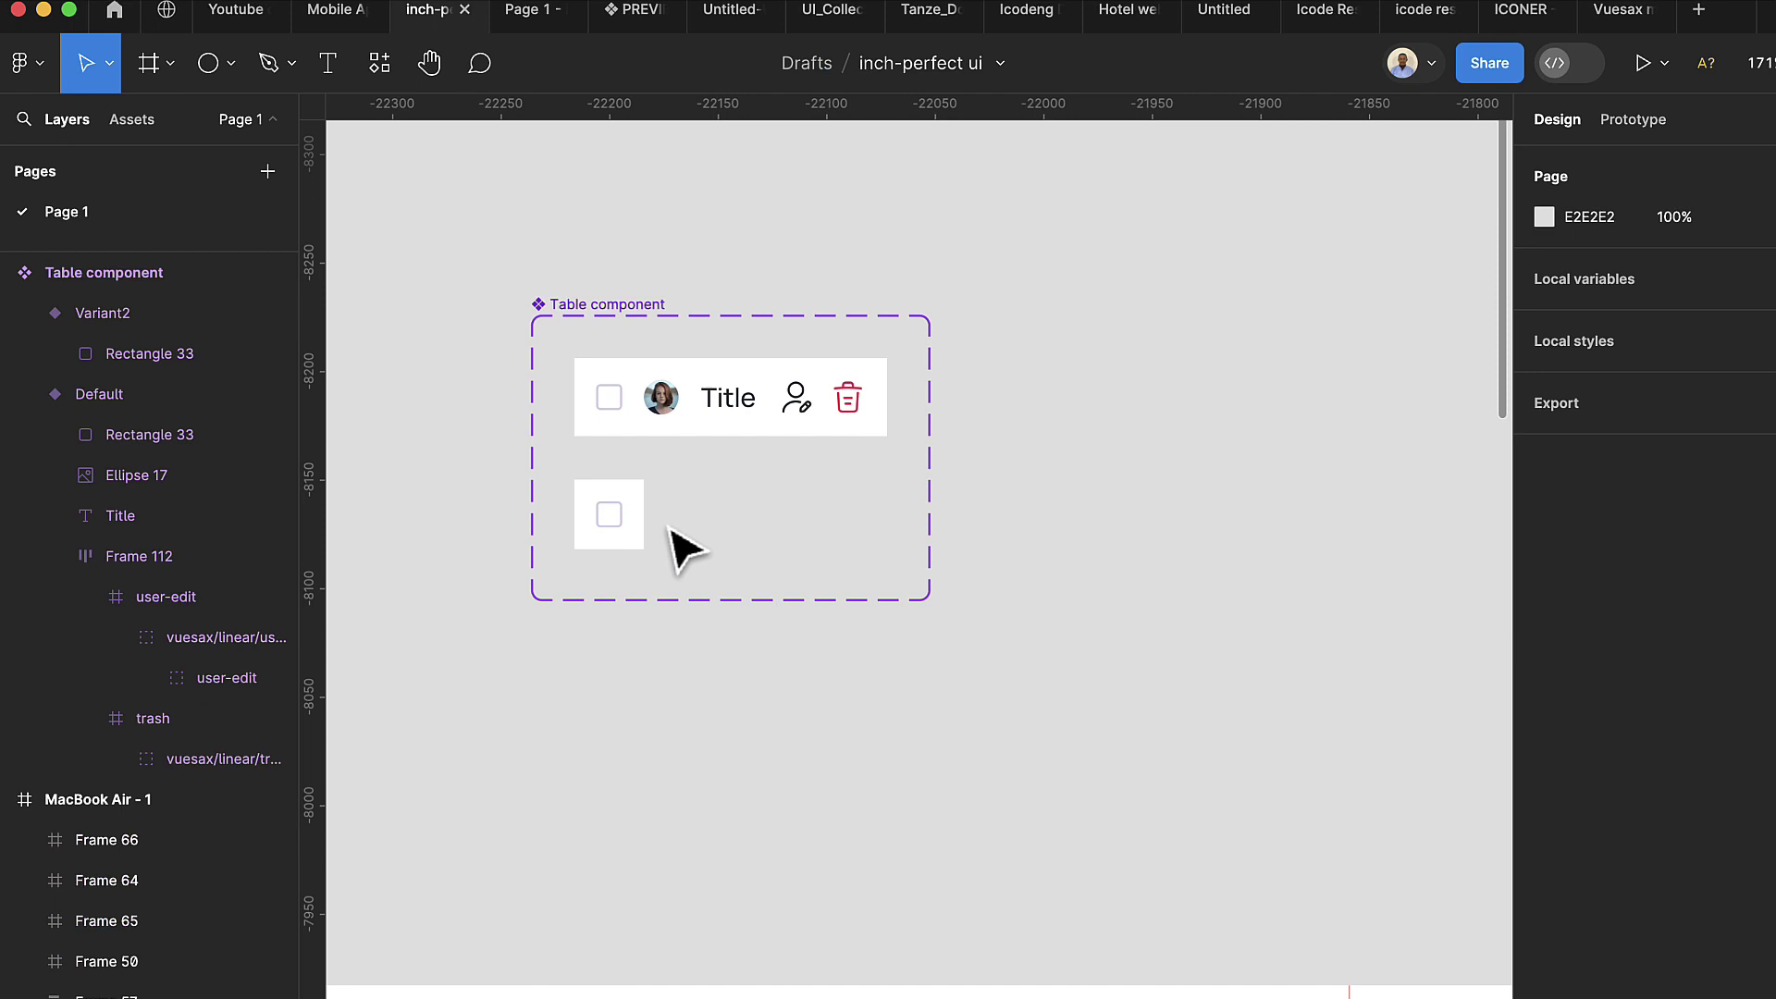
Add Variant3 to the Table component set and remove its checkbox and action icons
{"action": "left_click", "coordinate": [631, 305]}
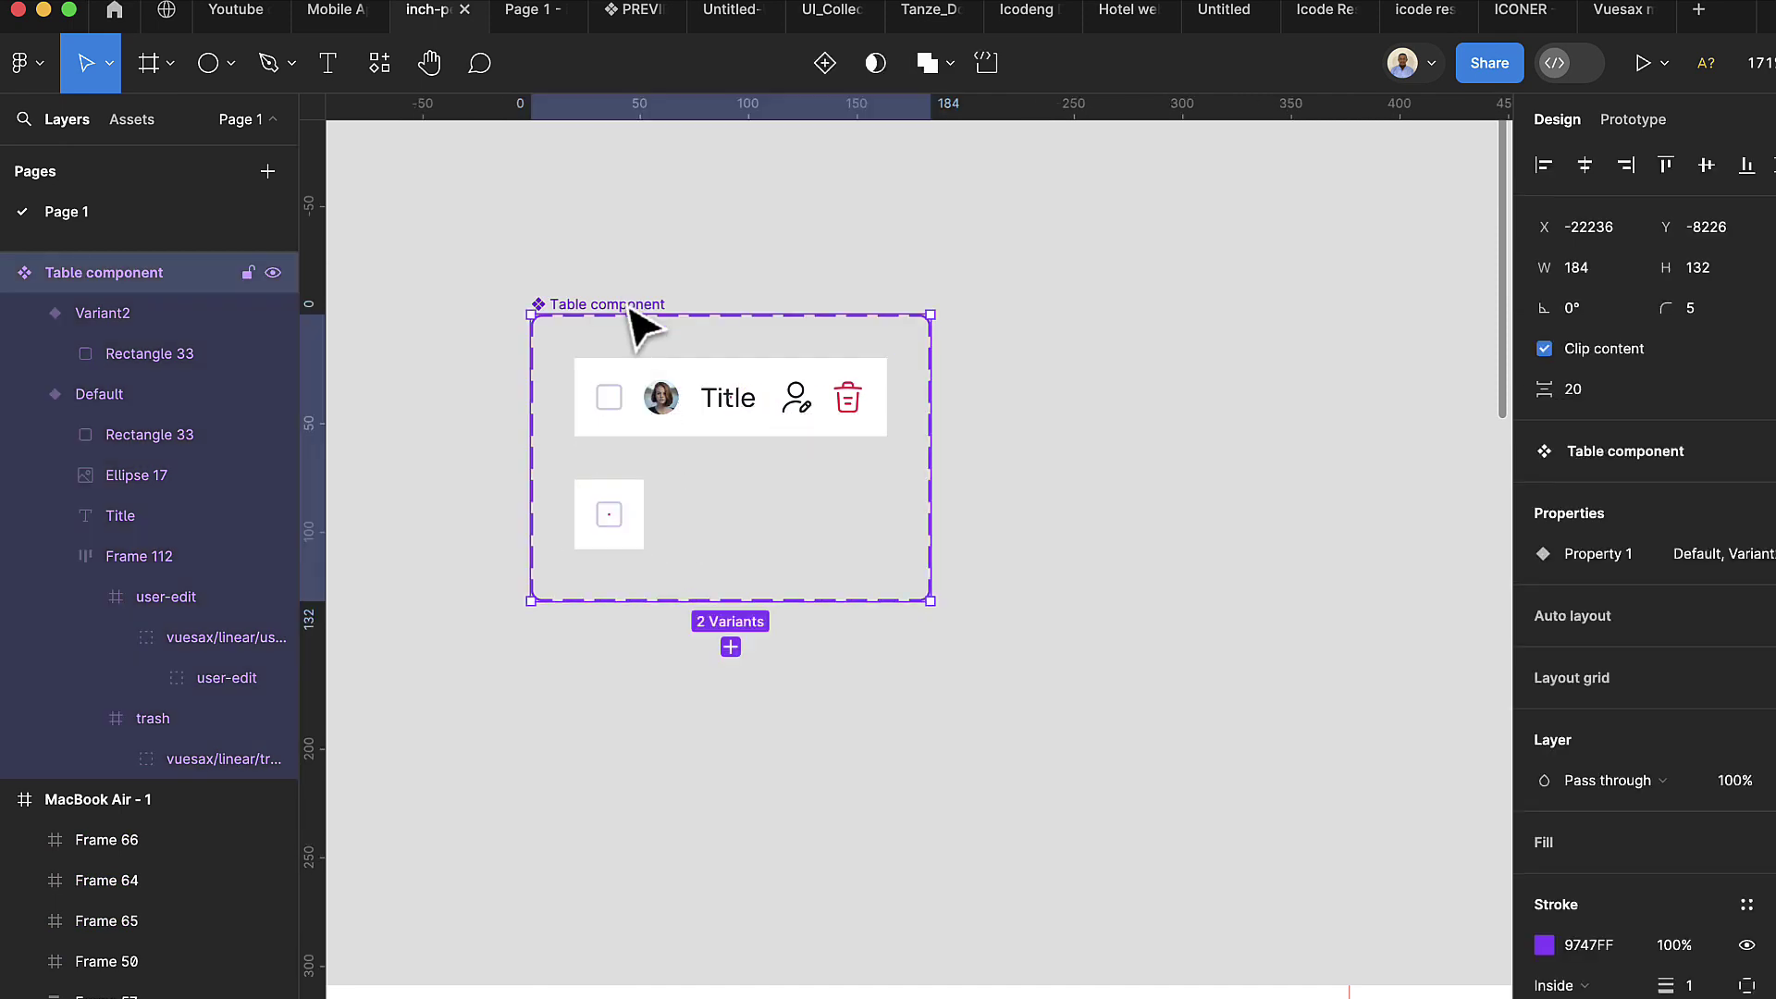
{"action": "left_click", "coordinate": [817, 67]}
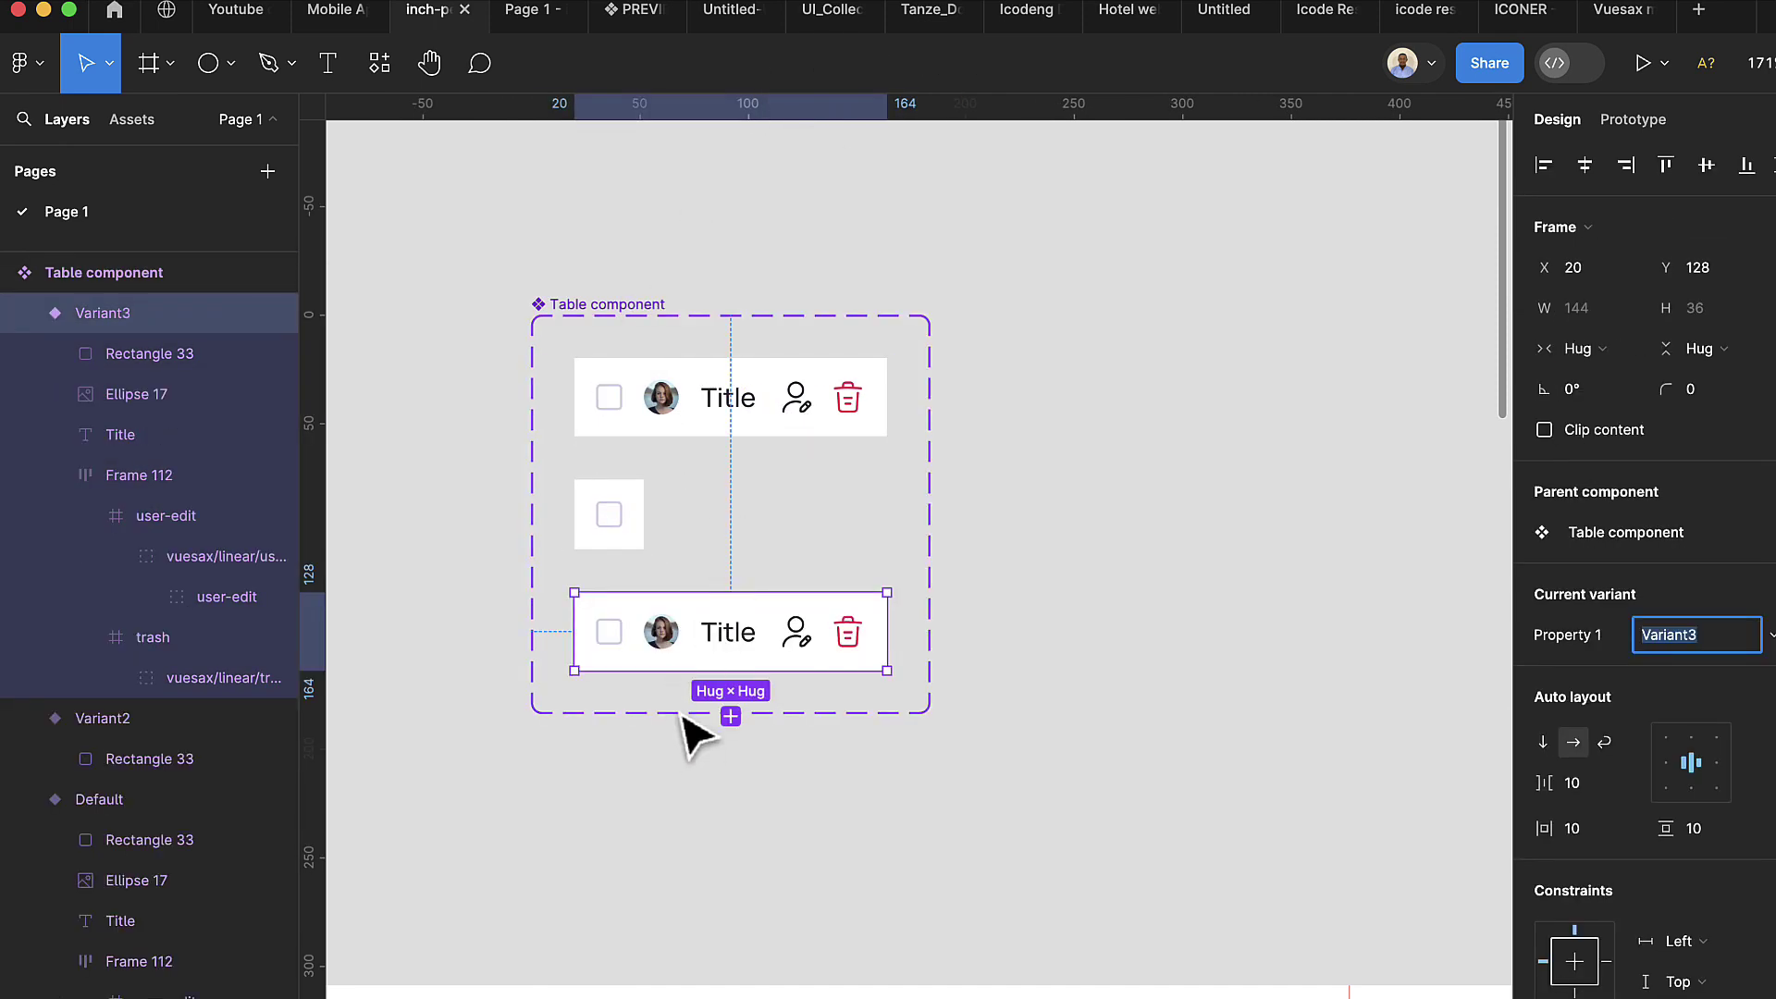
{"action": "left_click", "coordinate": [621, 651]}
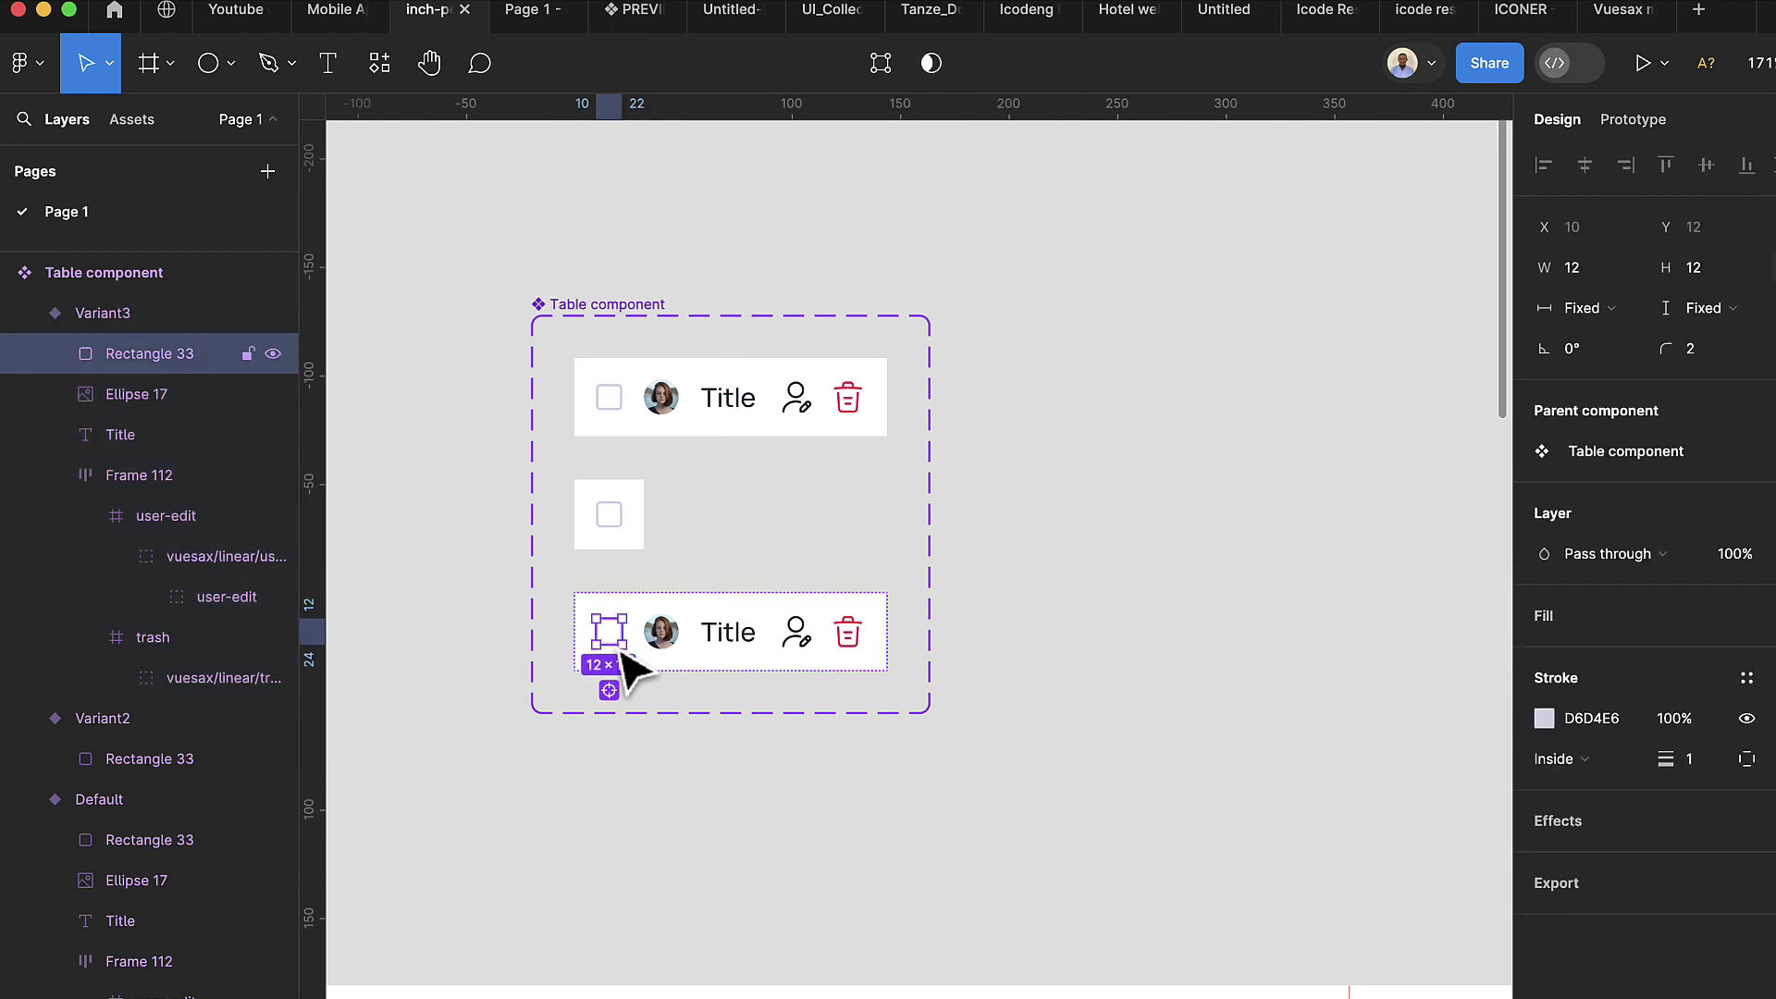
{"action": "key", "text": "Delete"}
{"action": "left_click", "coordinate": [754, 653]}
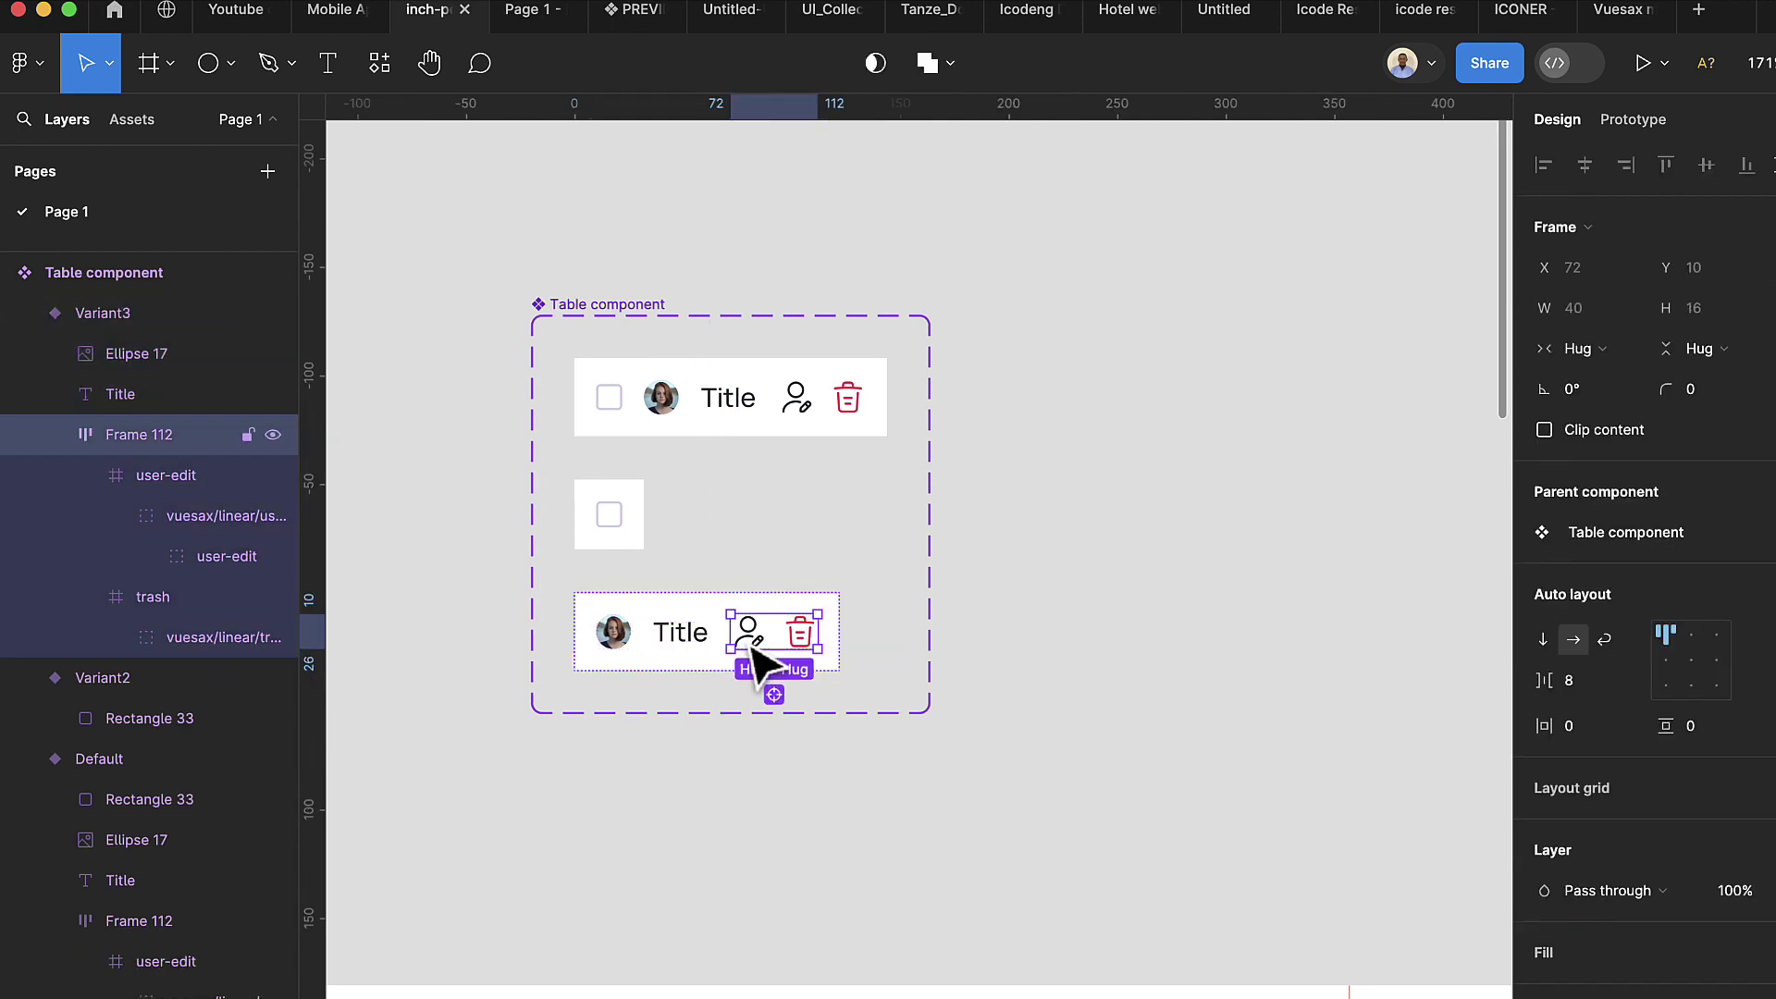
{"action": "key", "text": "Delete"}
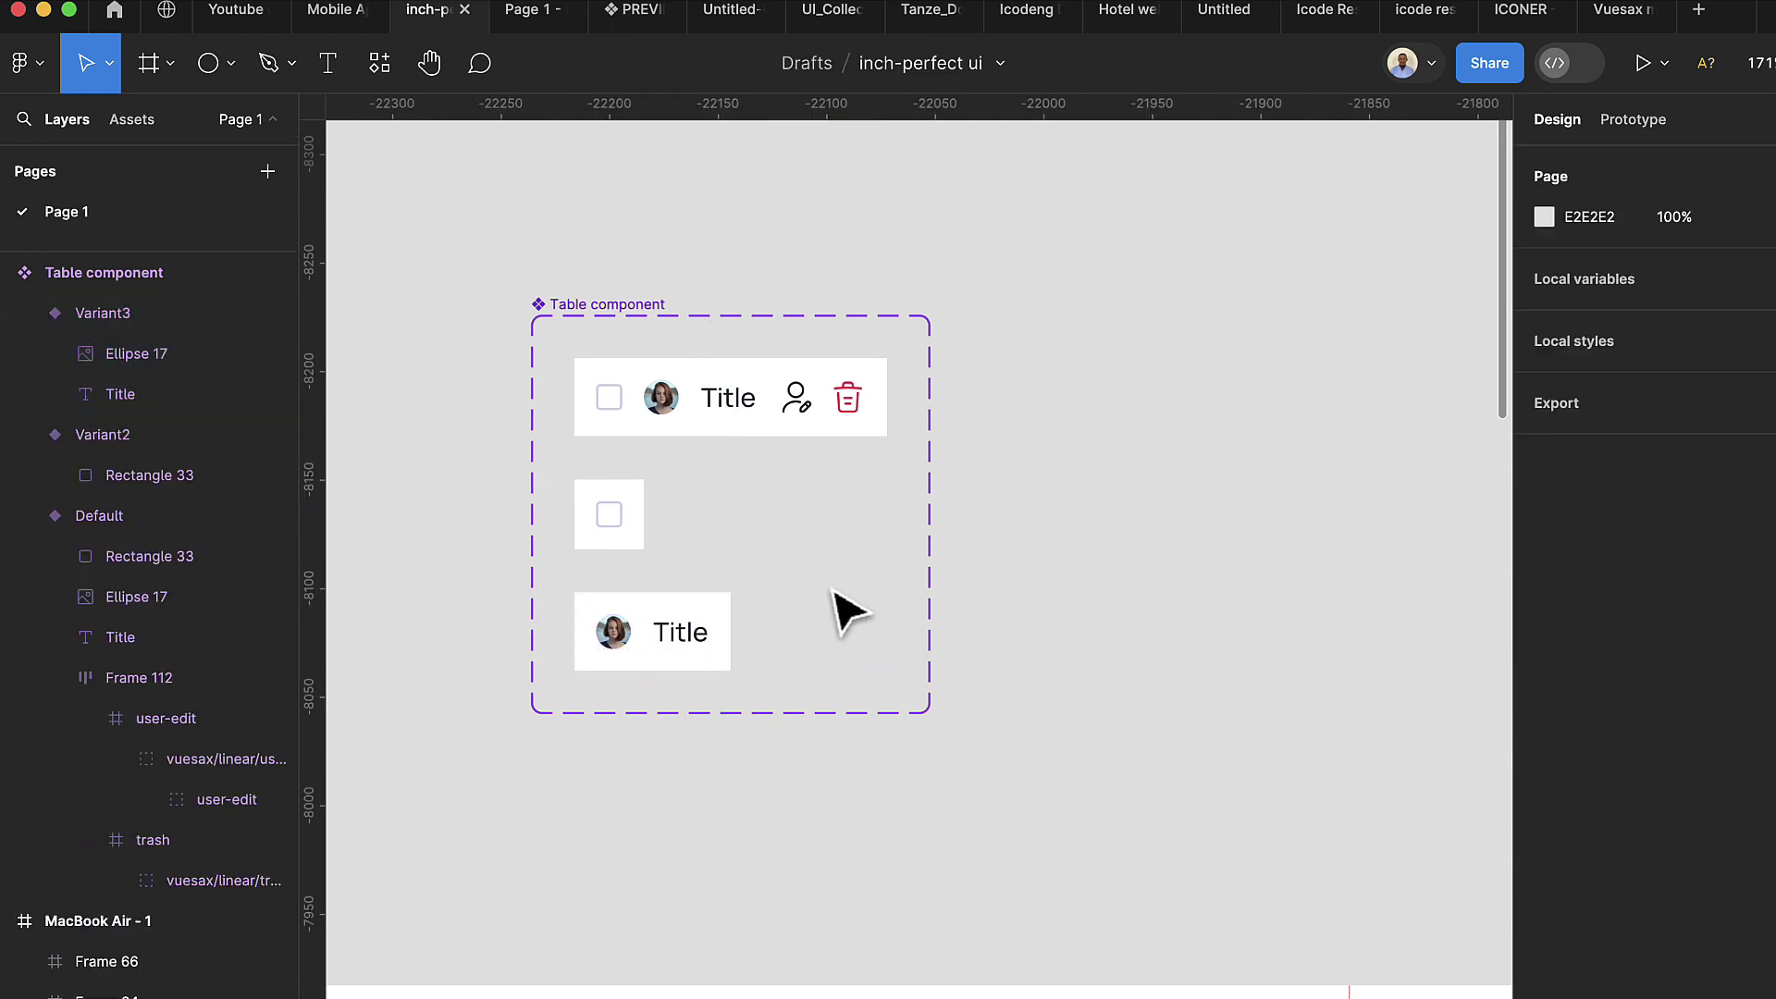
Add Variant4 from Variant3 and delete its avatar, leaving only the title
{"action": "left_click", "coordinate": [700, 661]}
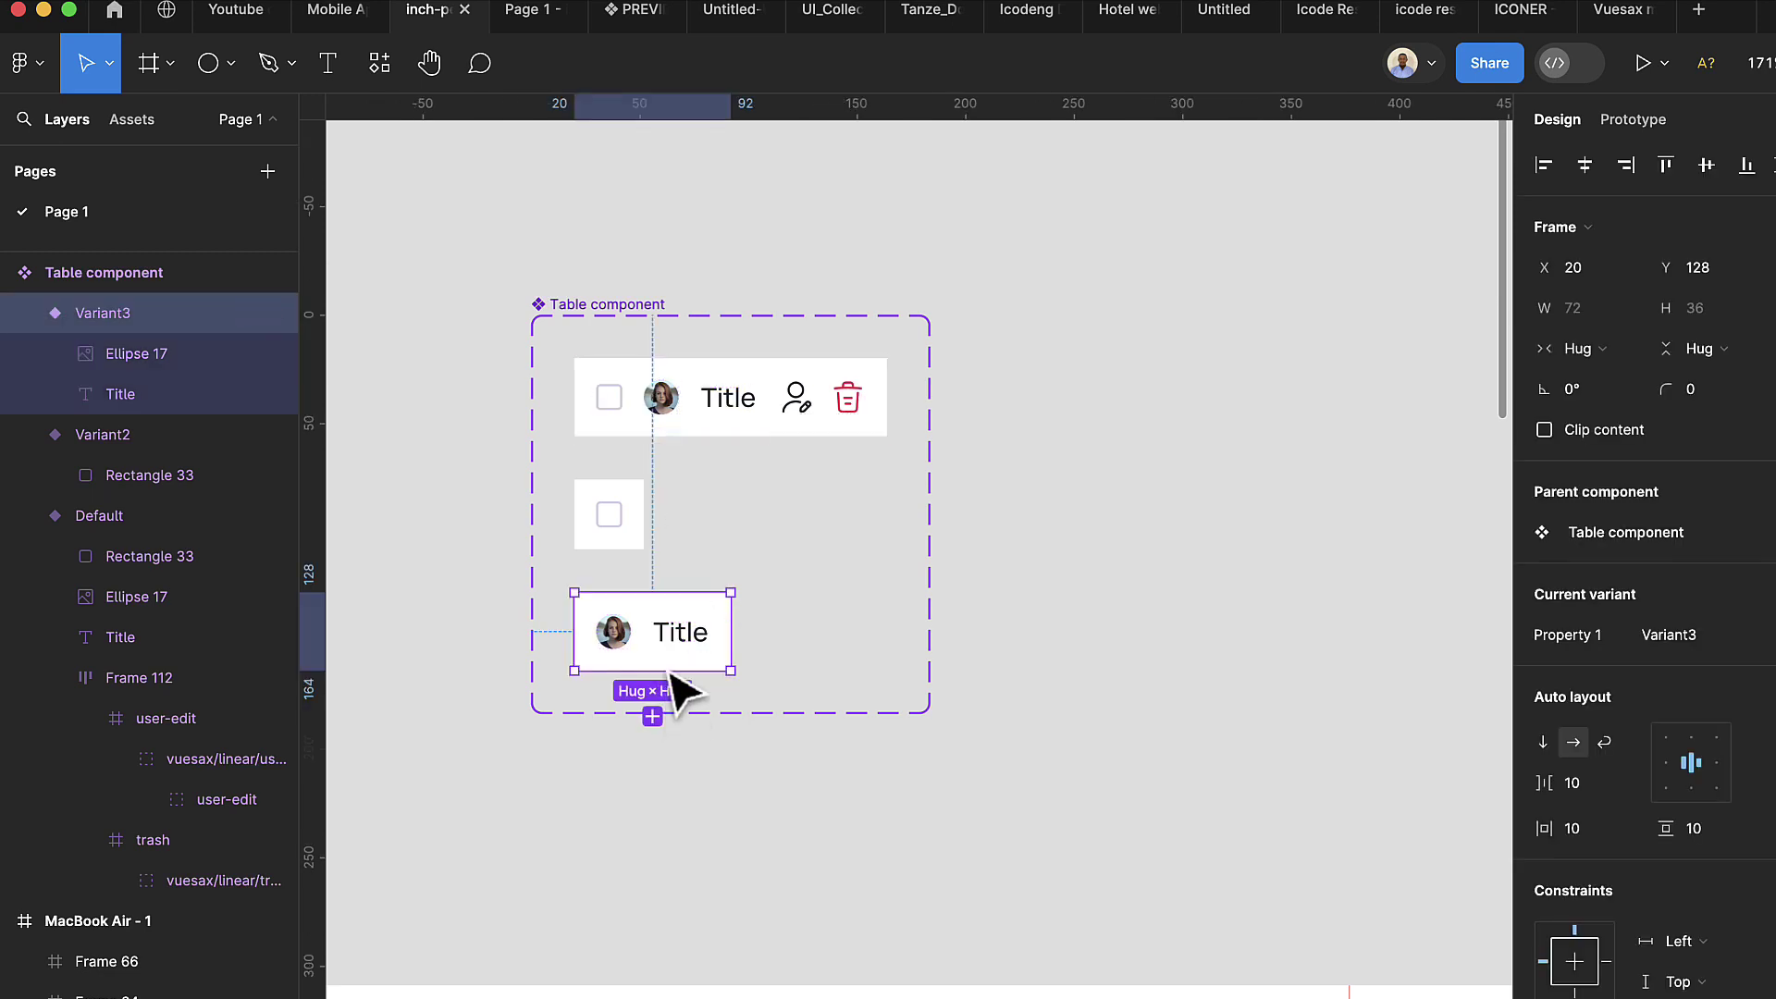
{"action": "left_click", "coordinate": [652, 716]}
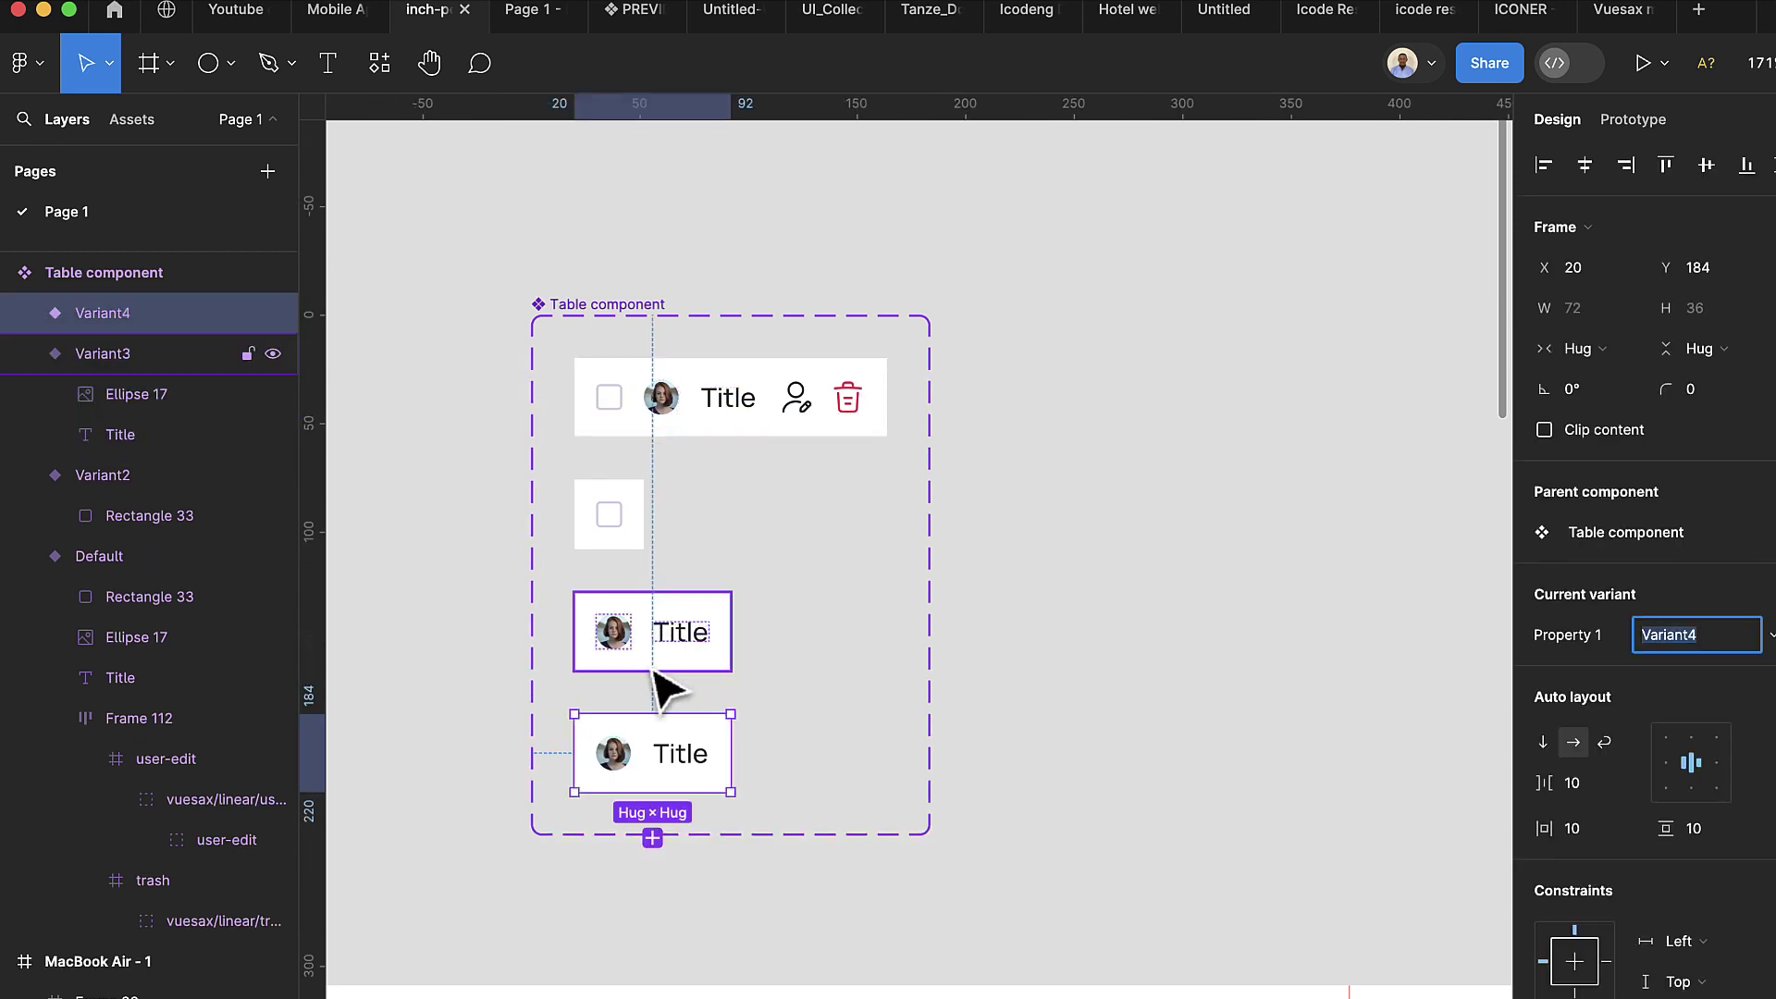
{"action": "left_click", "coordinate": [613, 754]}
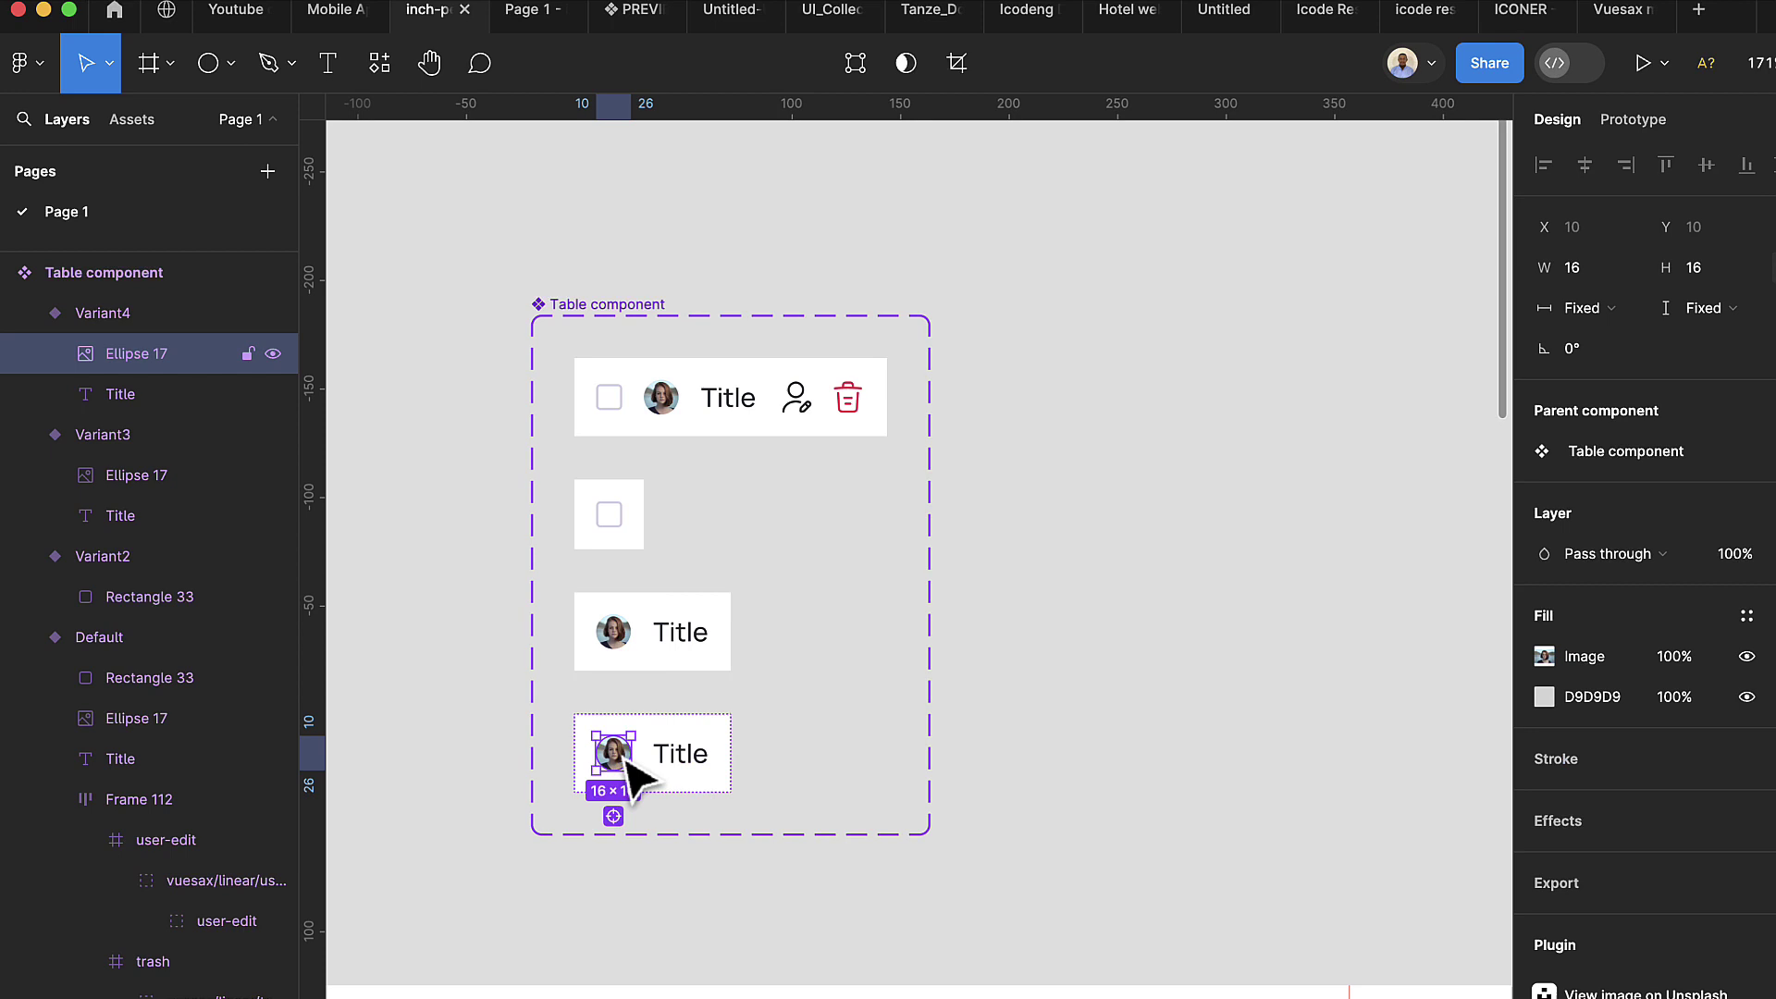
{"action": "key", "text": "Delete"}
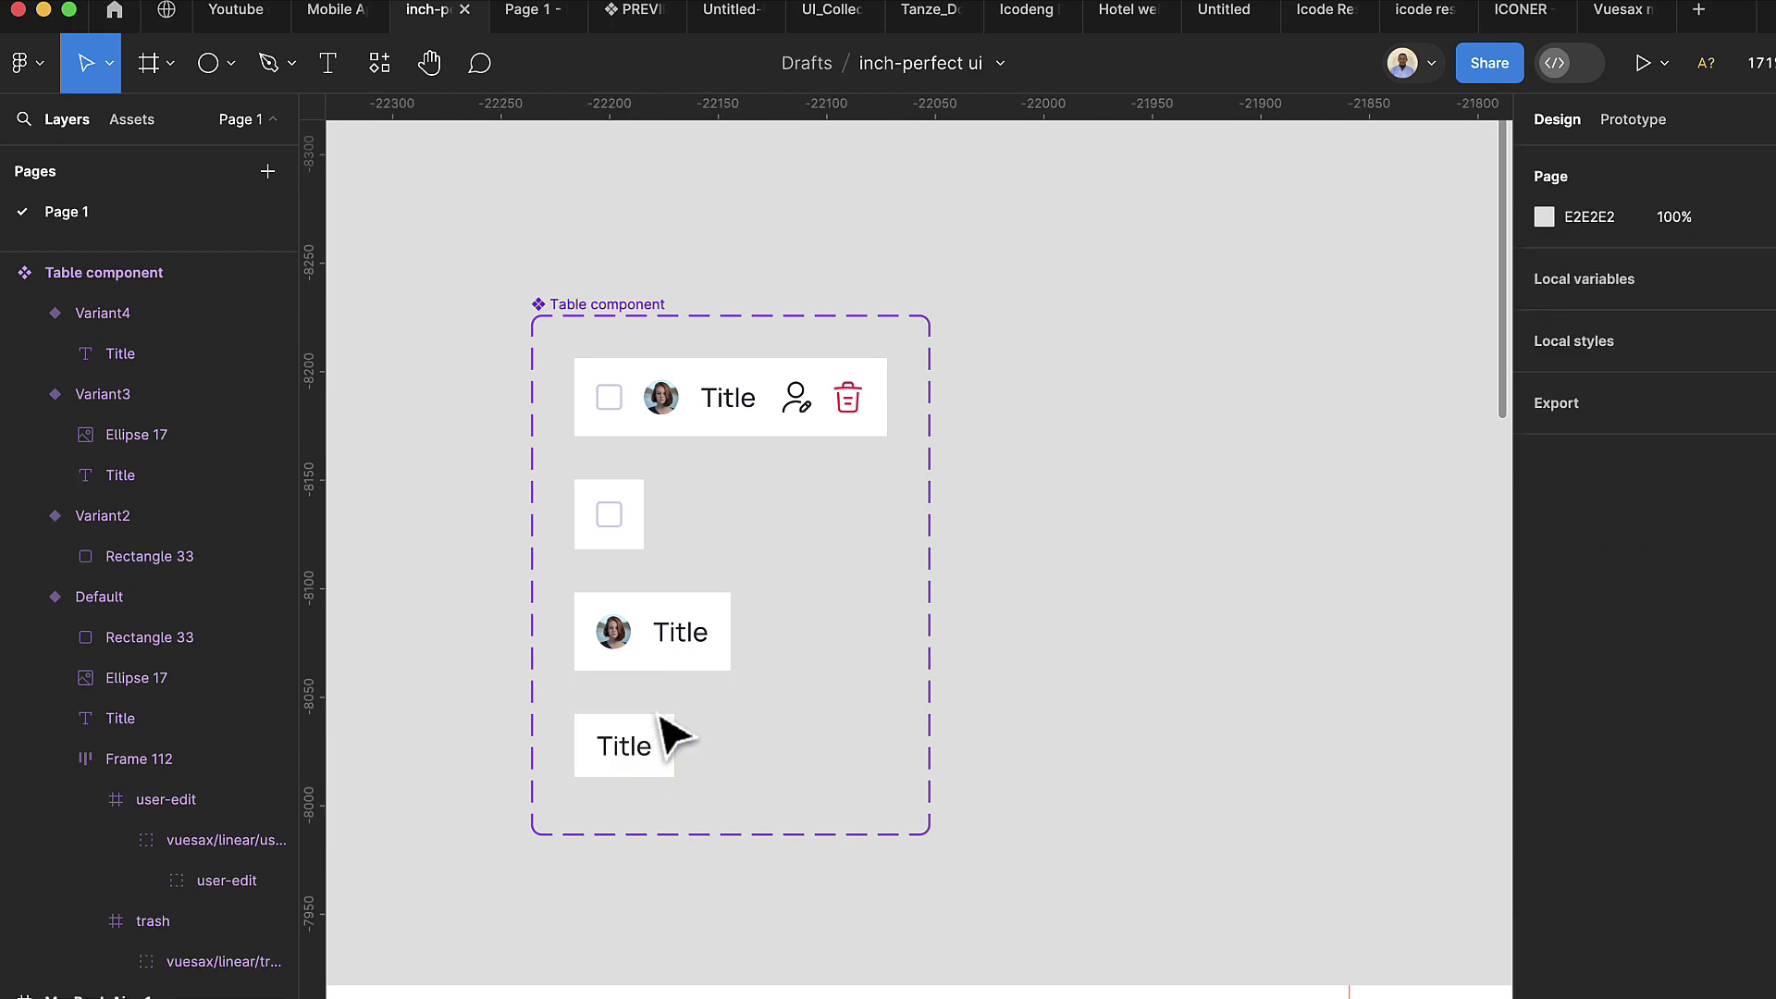
Duplicate the title-only Variant4 as Variant5 and select its title text
{"action": "left_click", "coordinate": [674, 757]}
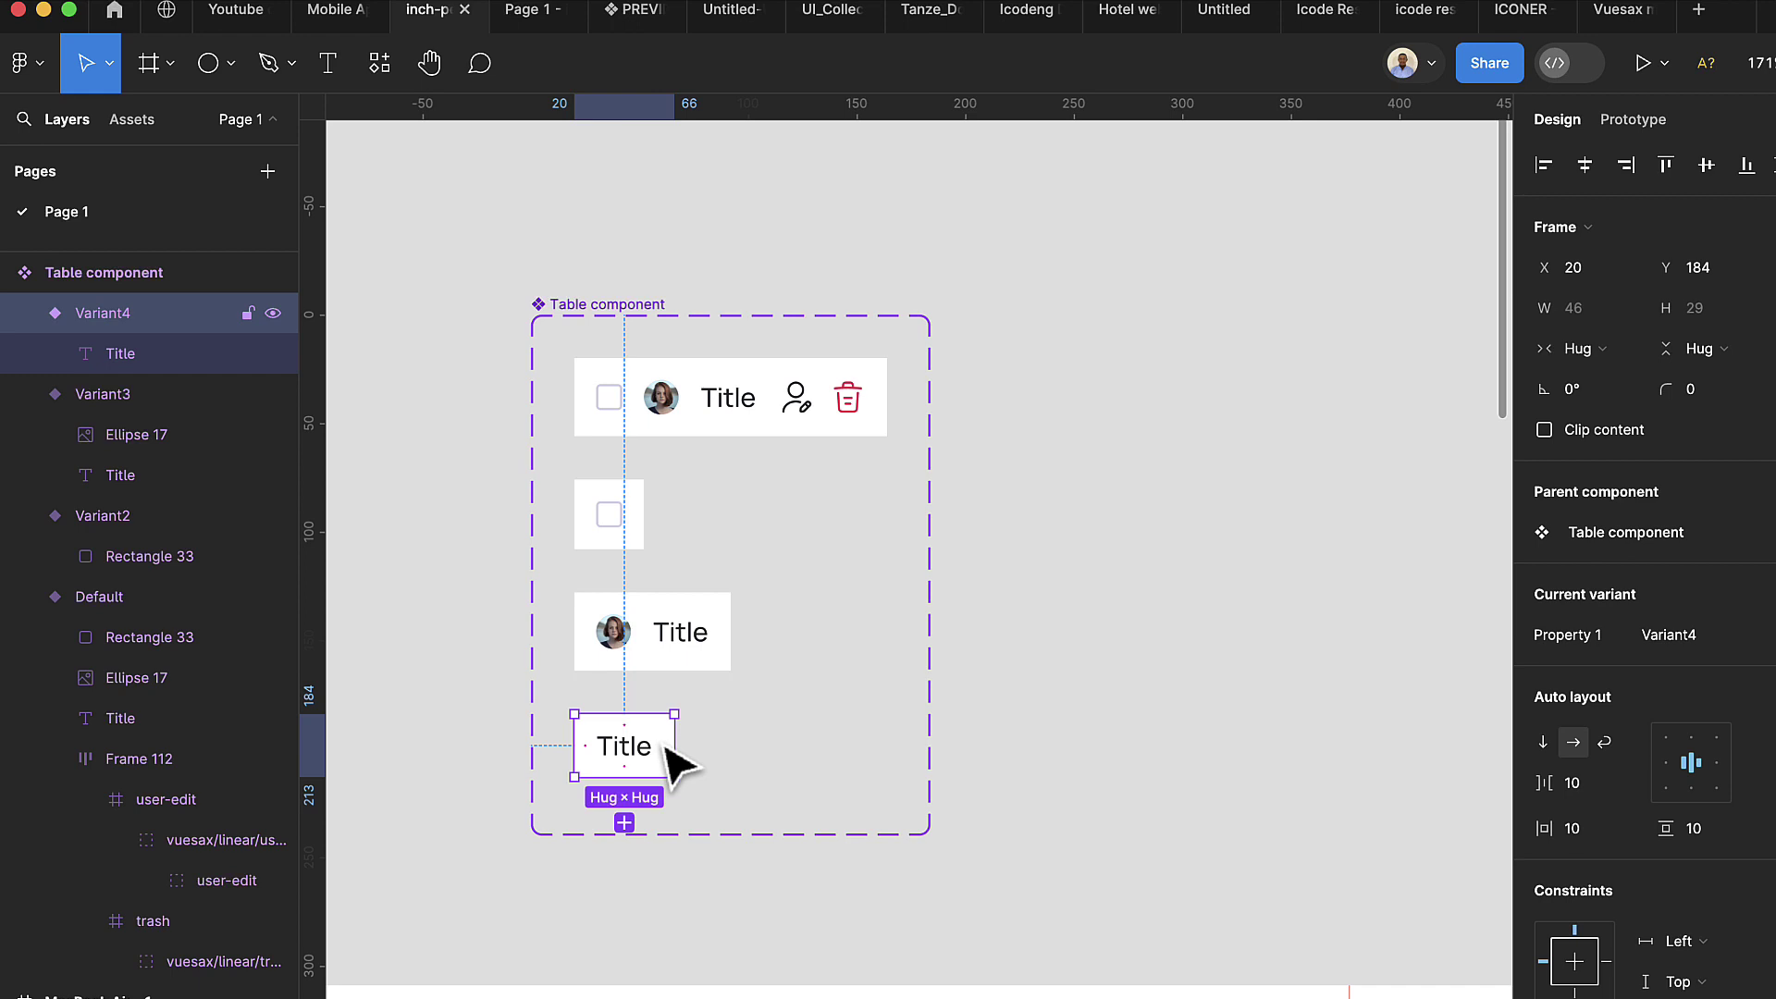
{"action": "key", "text": "ctrl+d"}
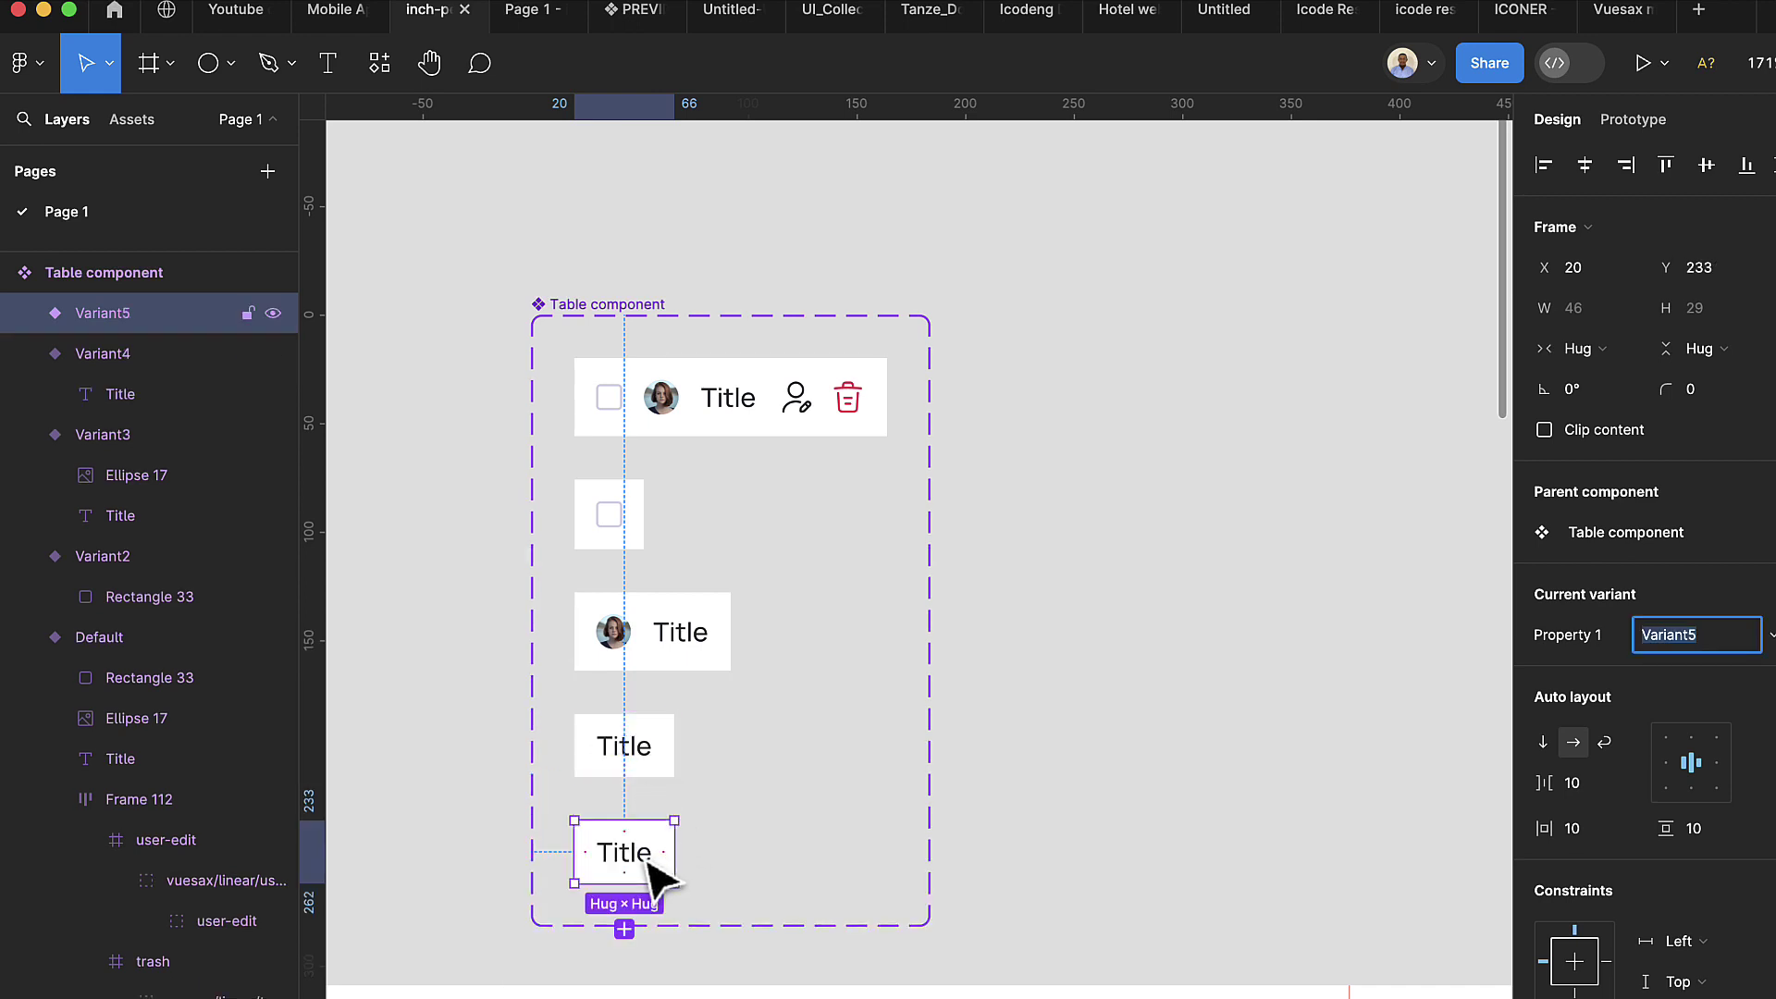
{"action": "double_click", "coordinate": [649, 863]}
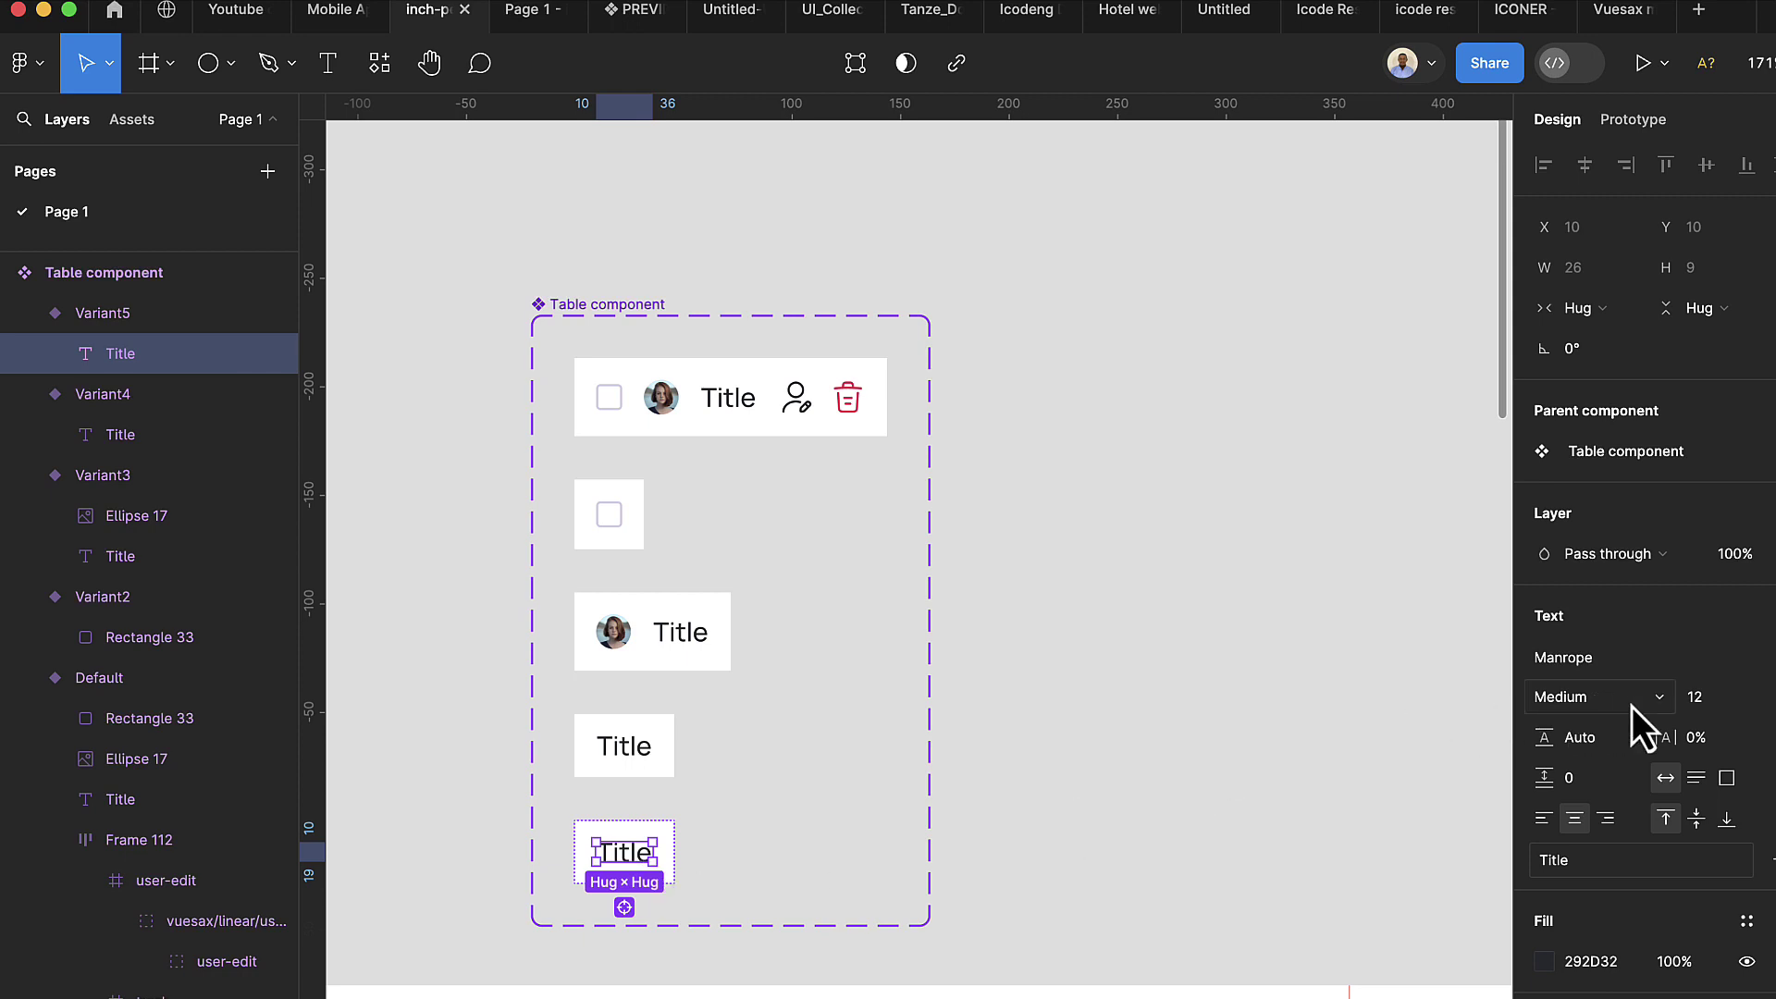
Set the Variant5 title's font weight to Bold
{"action": "left_click", "coordinate": [1655, 705]}
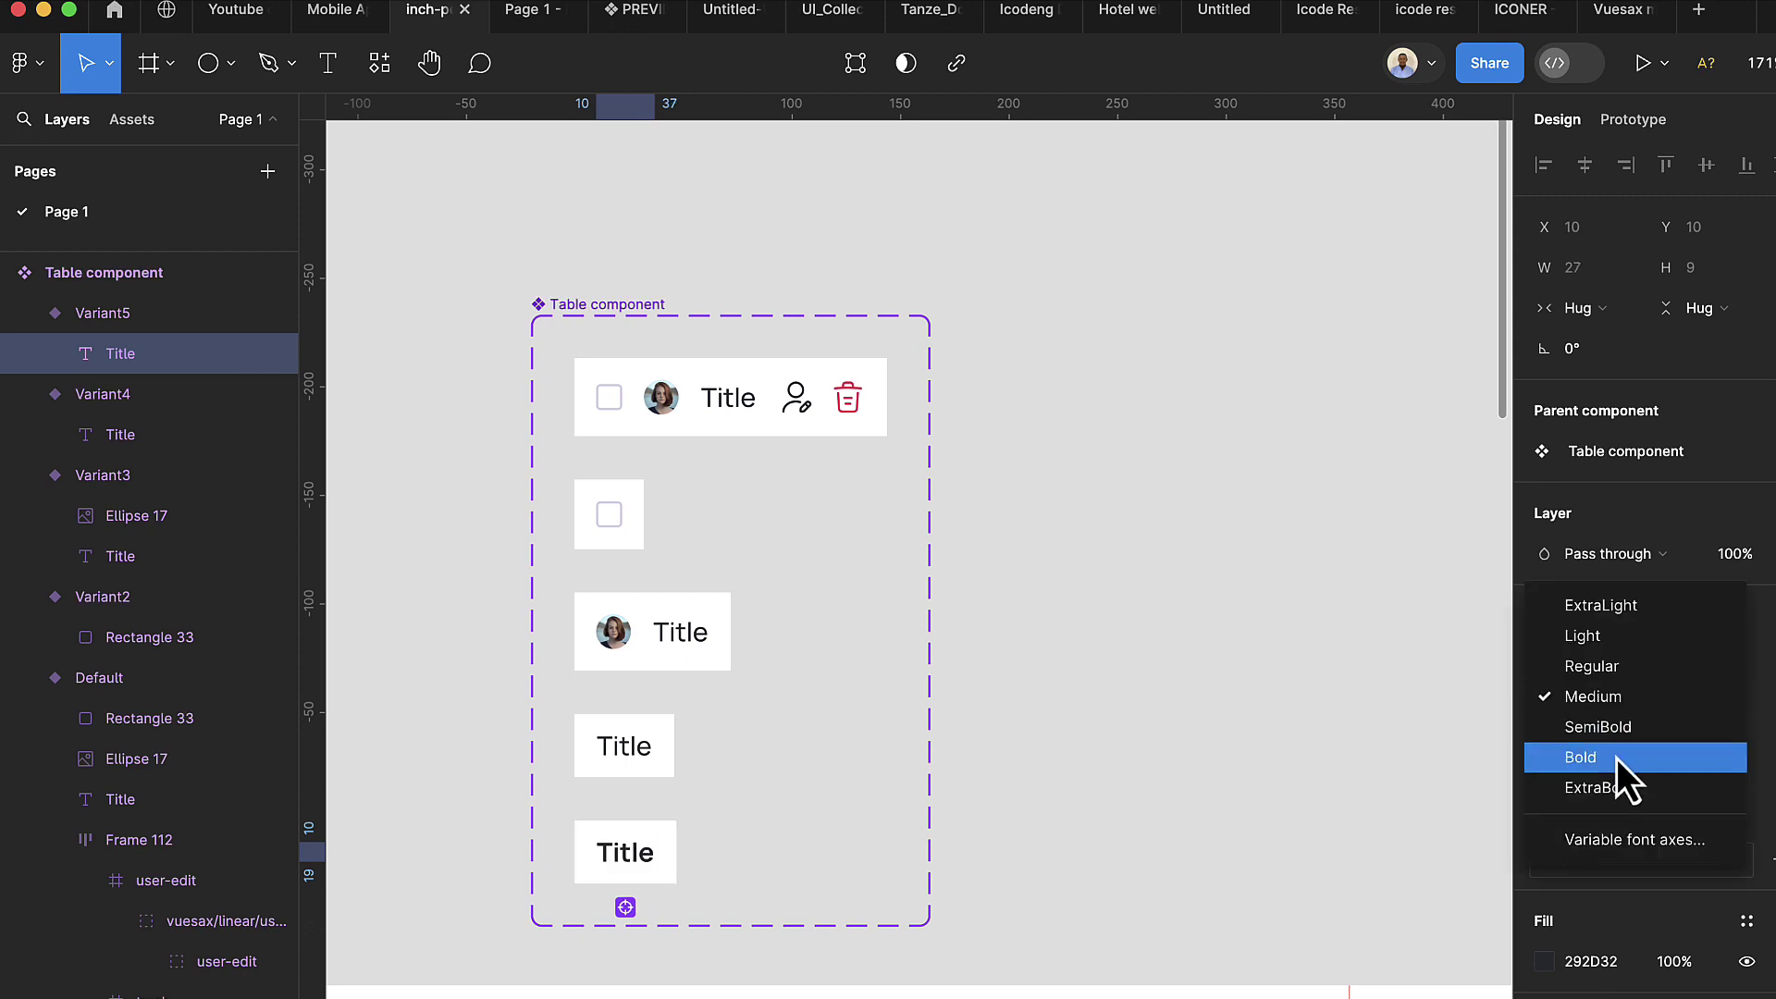
{"action": "left_click", "coordinate": [1617, 759]}
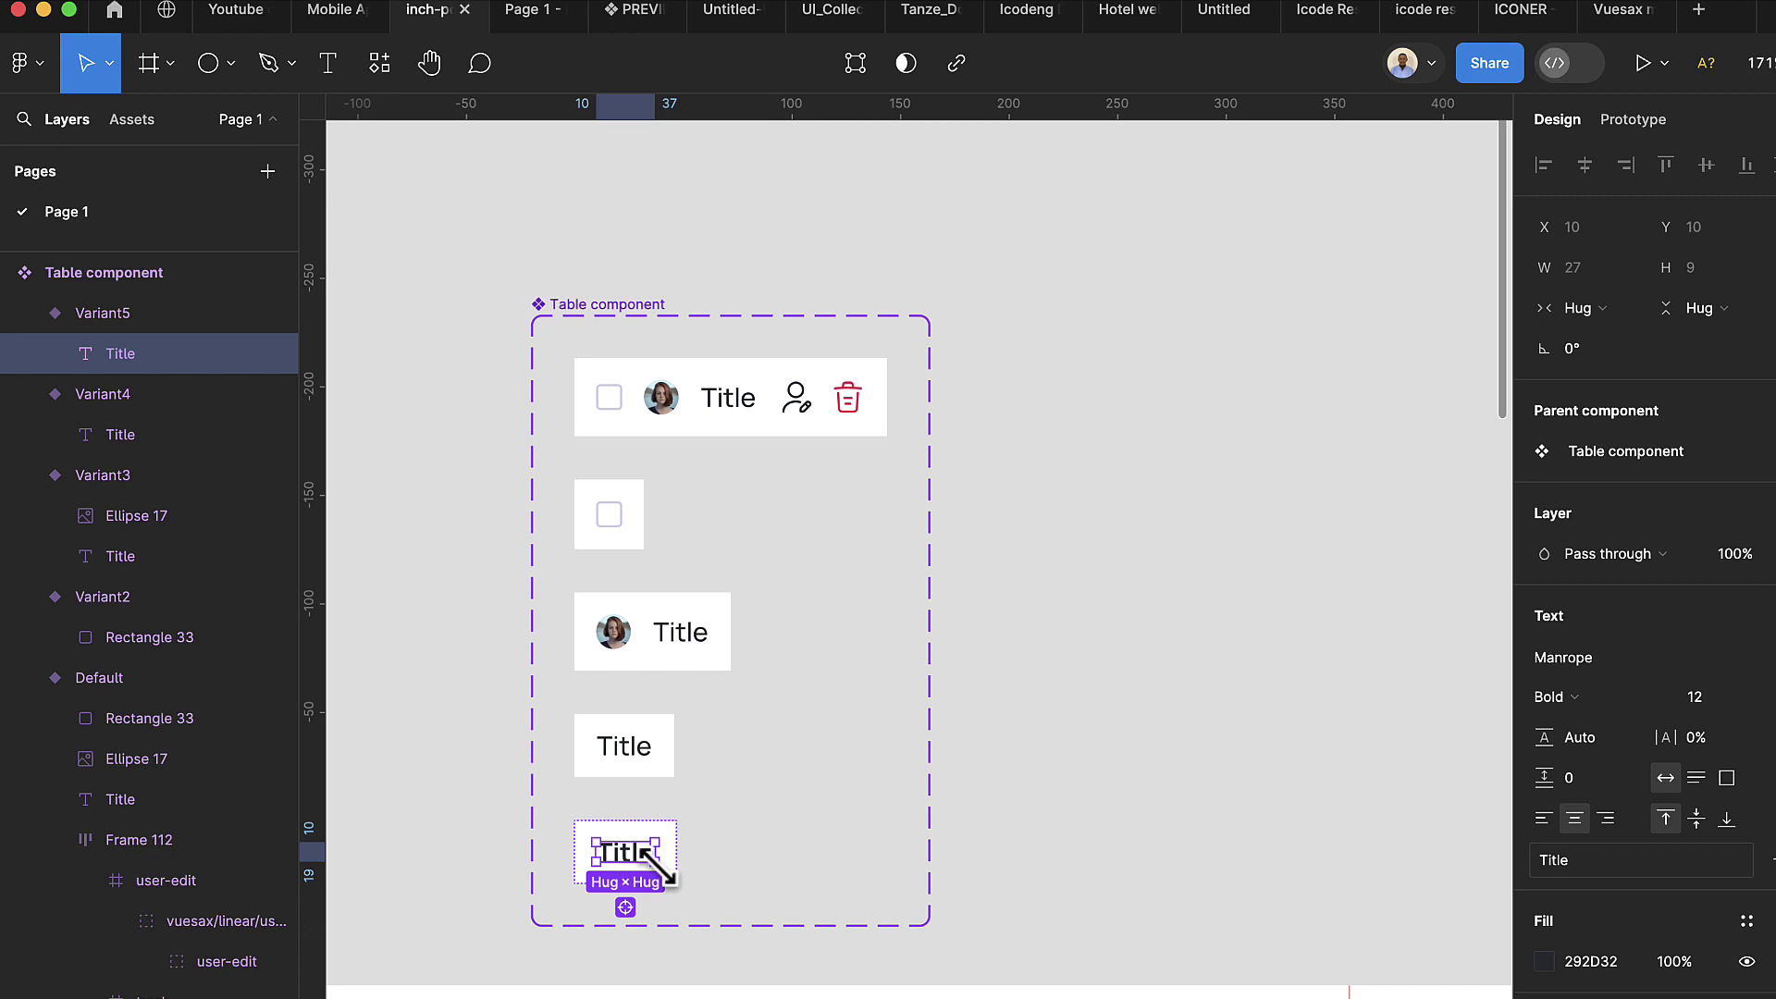
{"action": "scroll", "coordinate": [666, 870], "scroll_direction": "down", "scroll_amount": 3}
Give the Variant5 cell an E8EDF4 background fill
{"action": "left_click", "coordinate": [678, 709]}
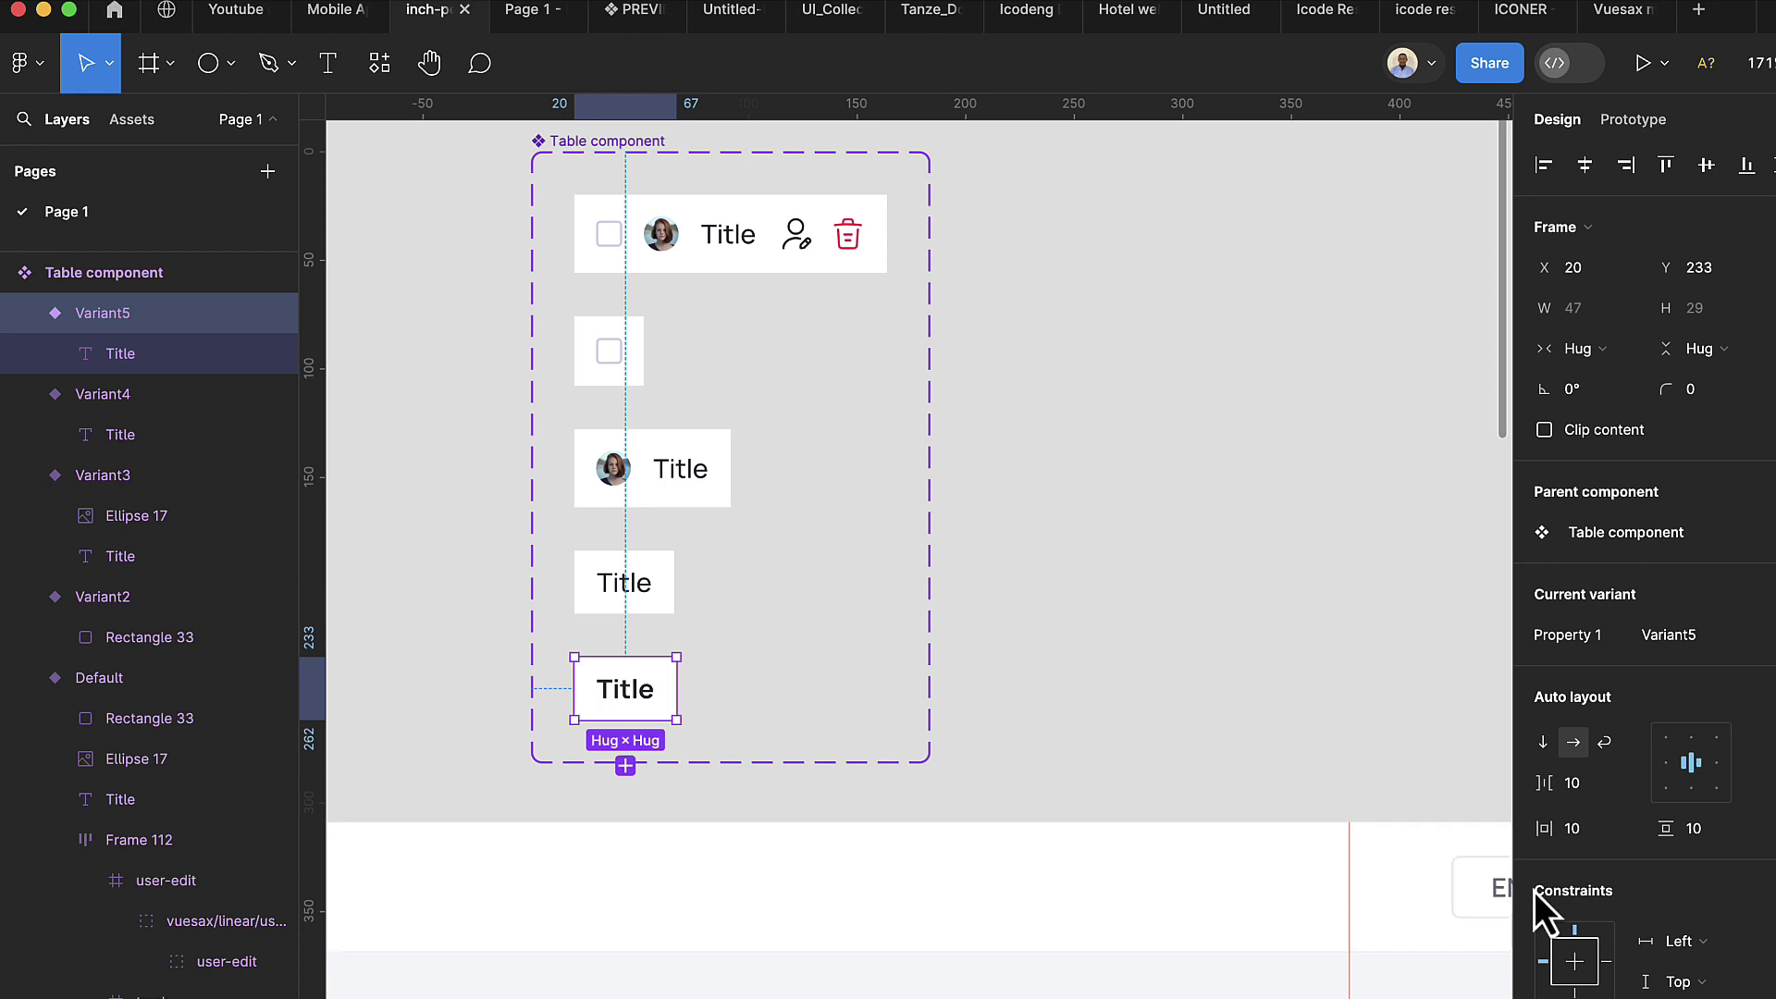
{"action": "scroll", "coordinate": [1678, 829], "scroll_direction": "down", "scroll_amount": 6}
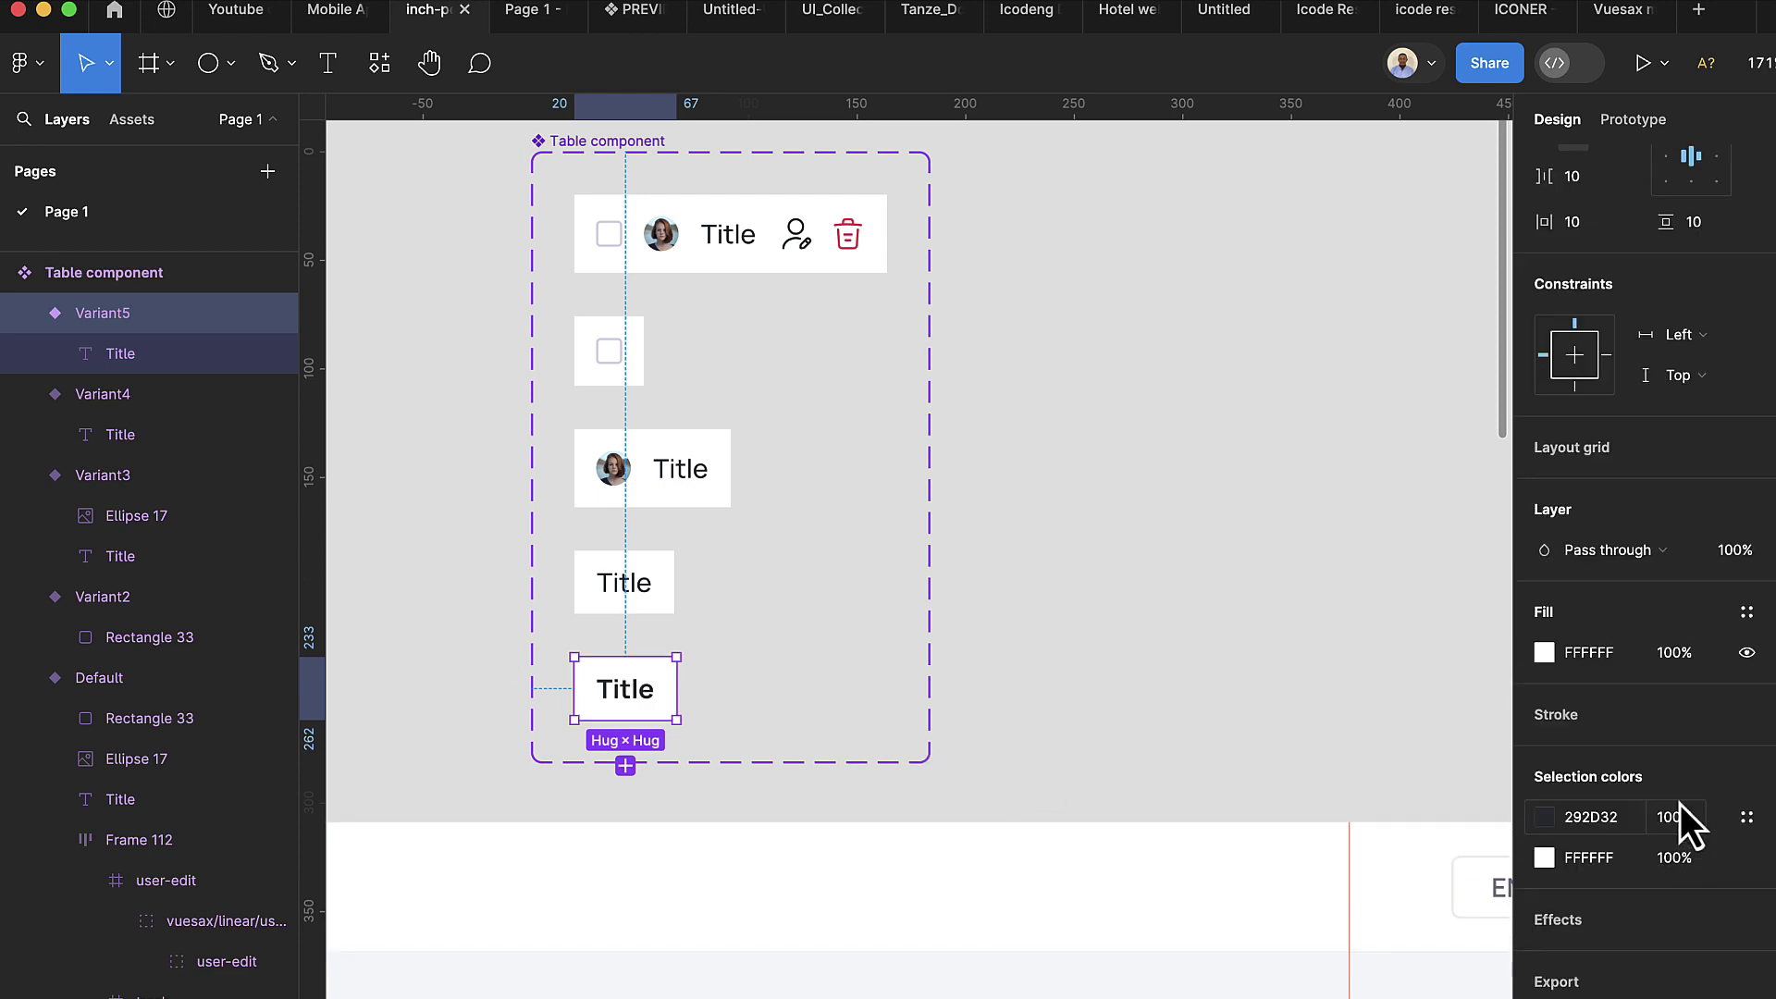
{"action": "left_click", "coordinate": [1619, 659]}
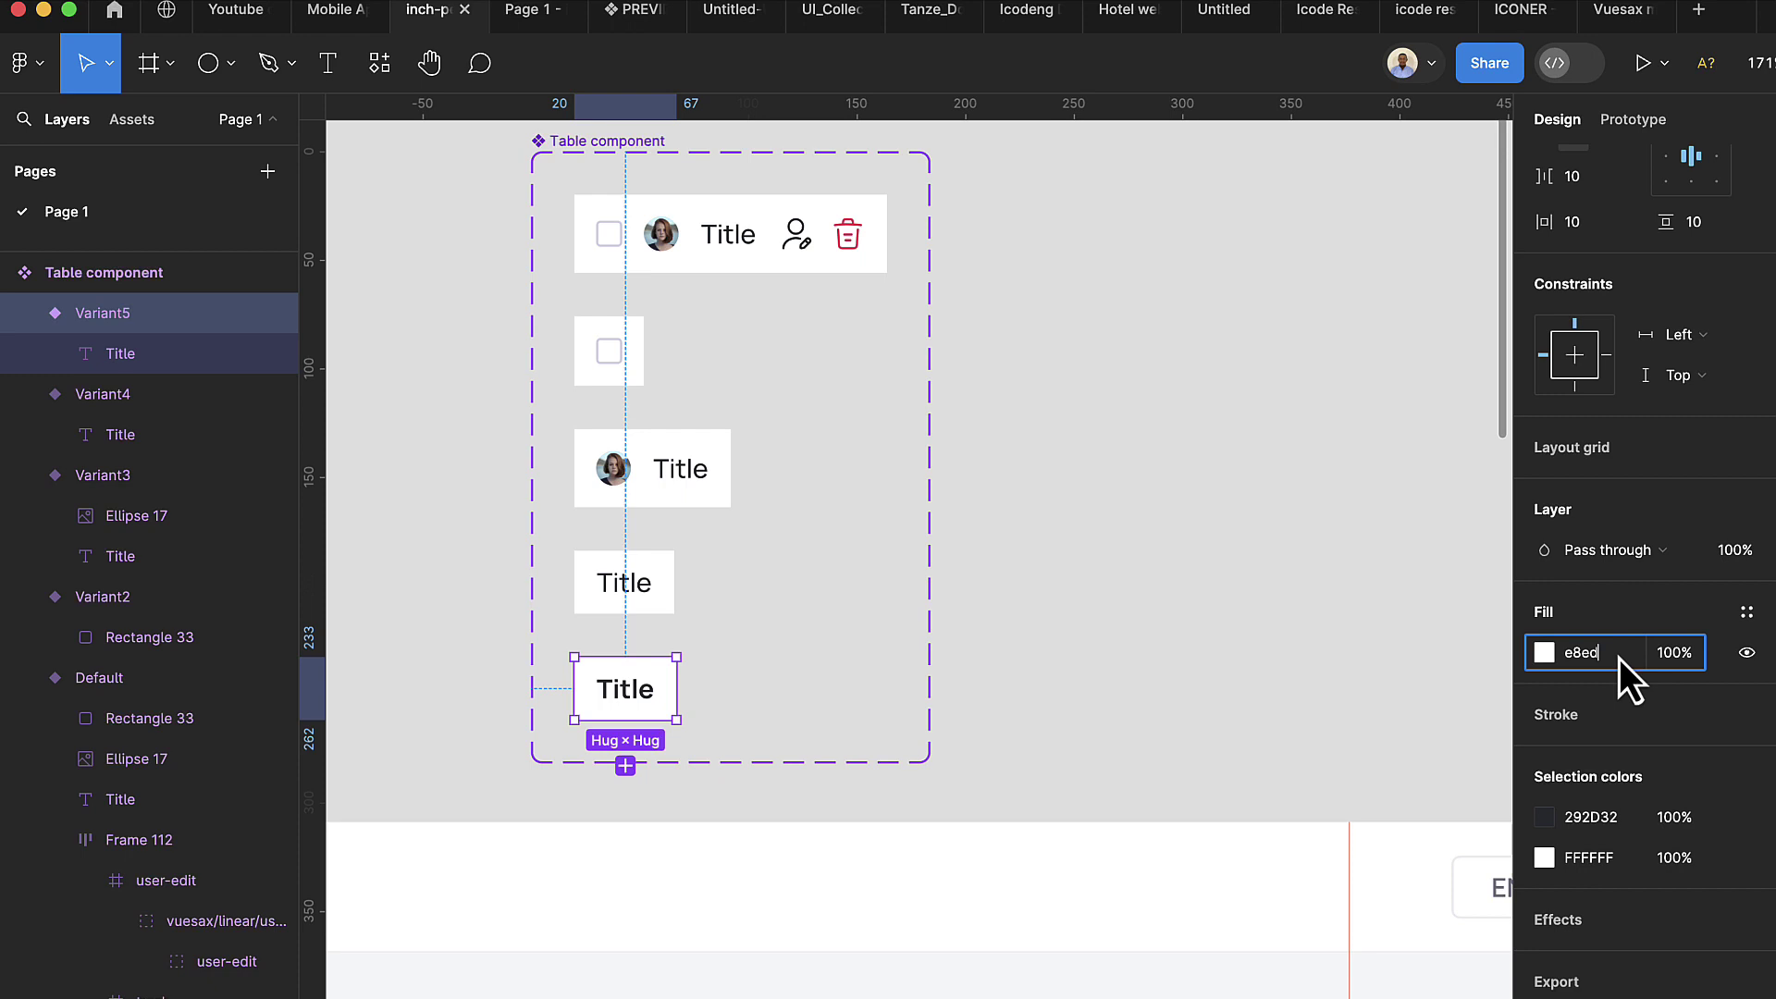
{"action": "type", "text": "e8edf4"}
{"action": "key", "text": "Return"}
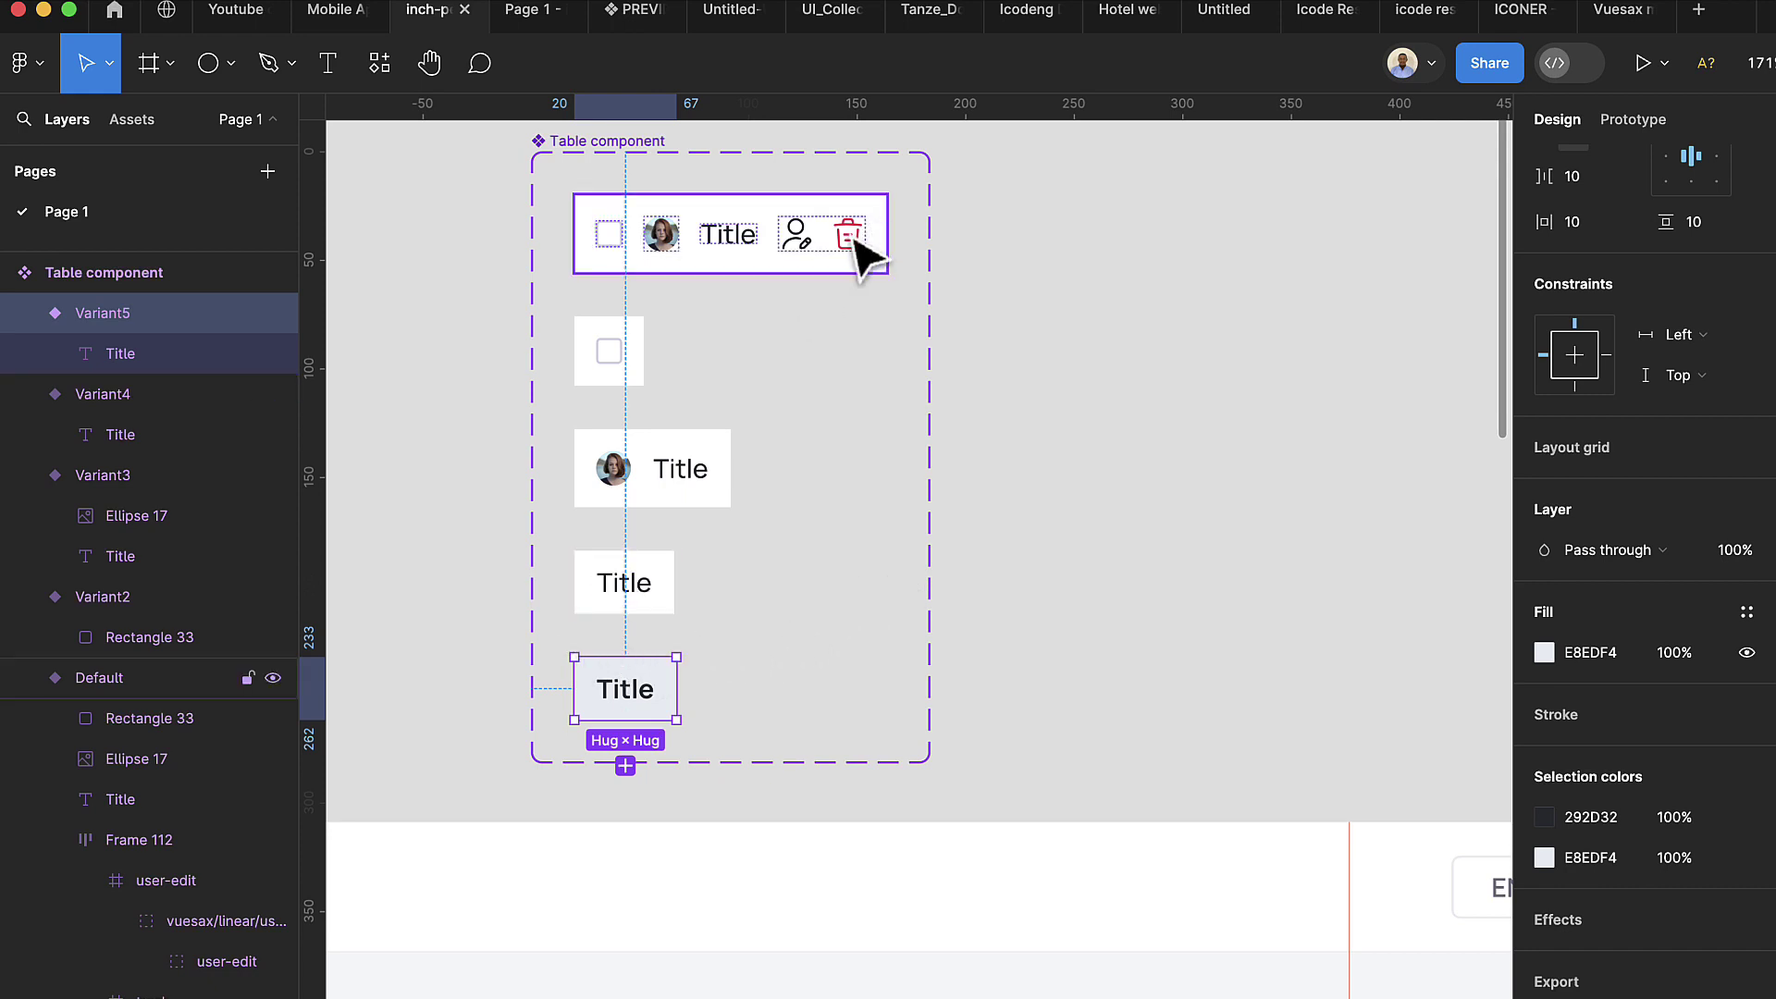
Select all matching Title layers from the Default variant and link them to a new text property 'title'
{"action": "left_click", "coordinate": [785, 417]}
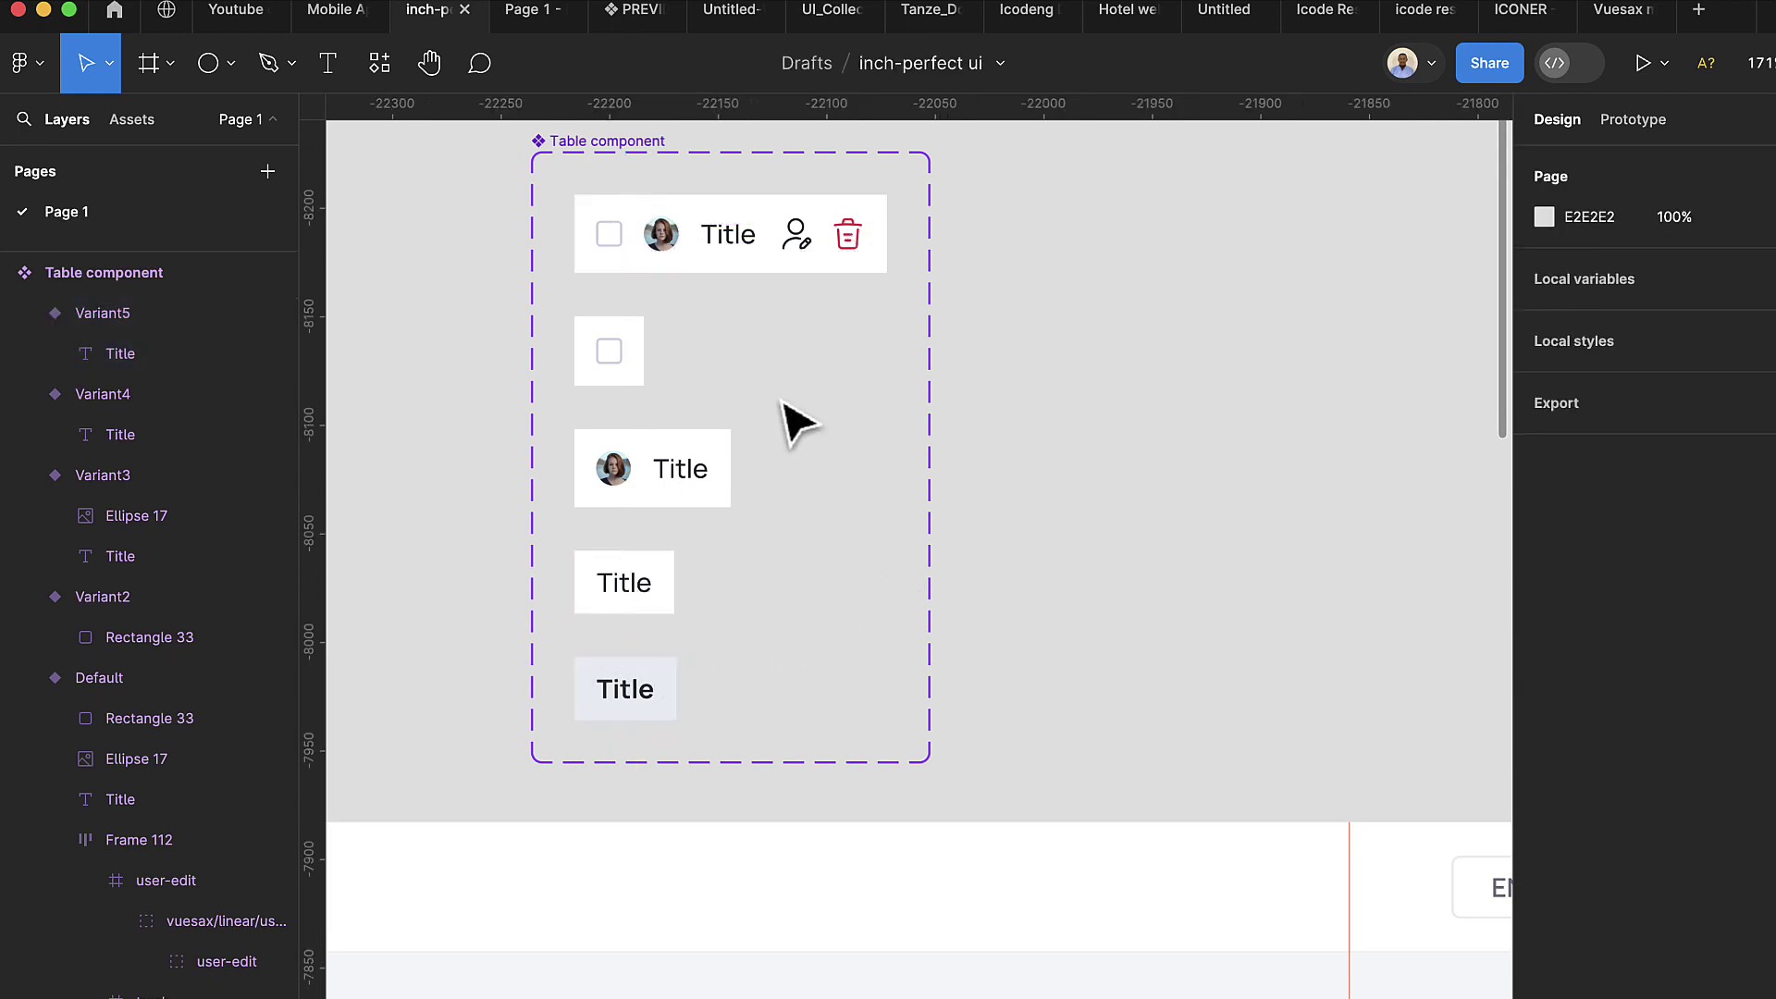
{"action": "double_click", "coordinate": [729, 243]}
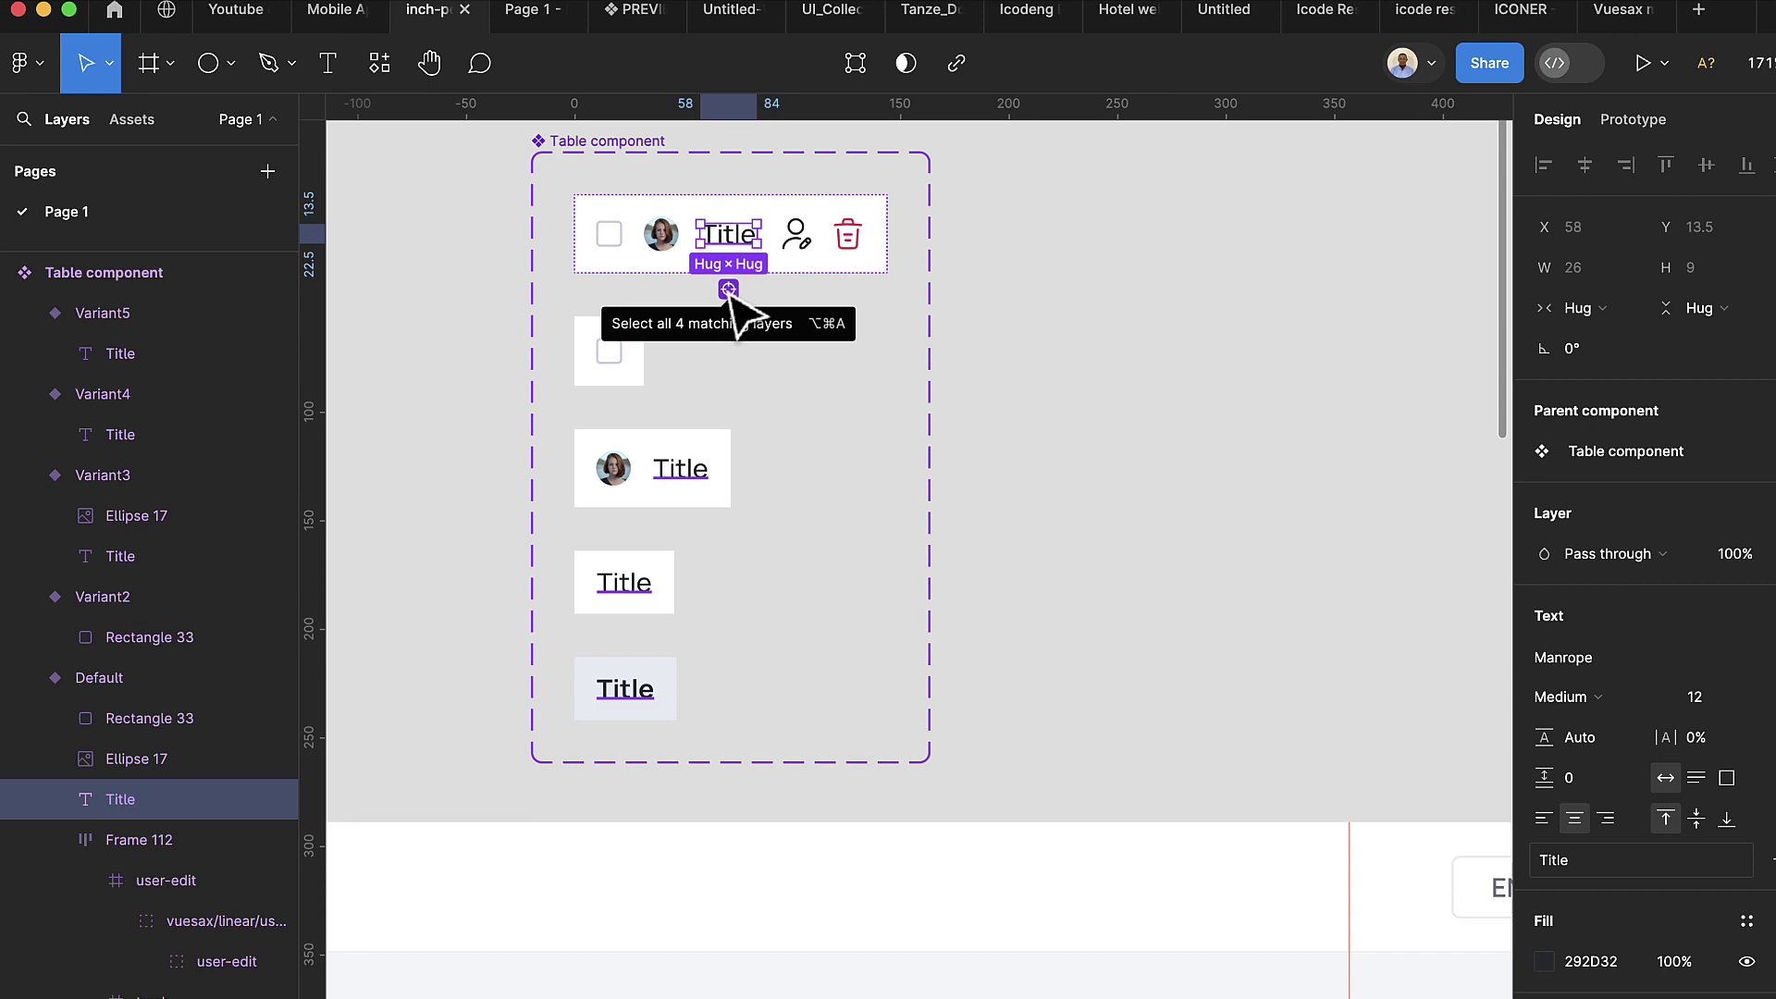
{"action": "left_click", "coordinate": [728, 289]}
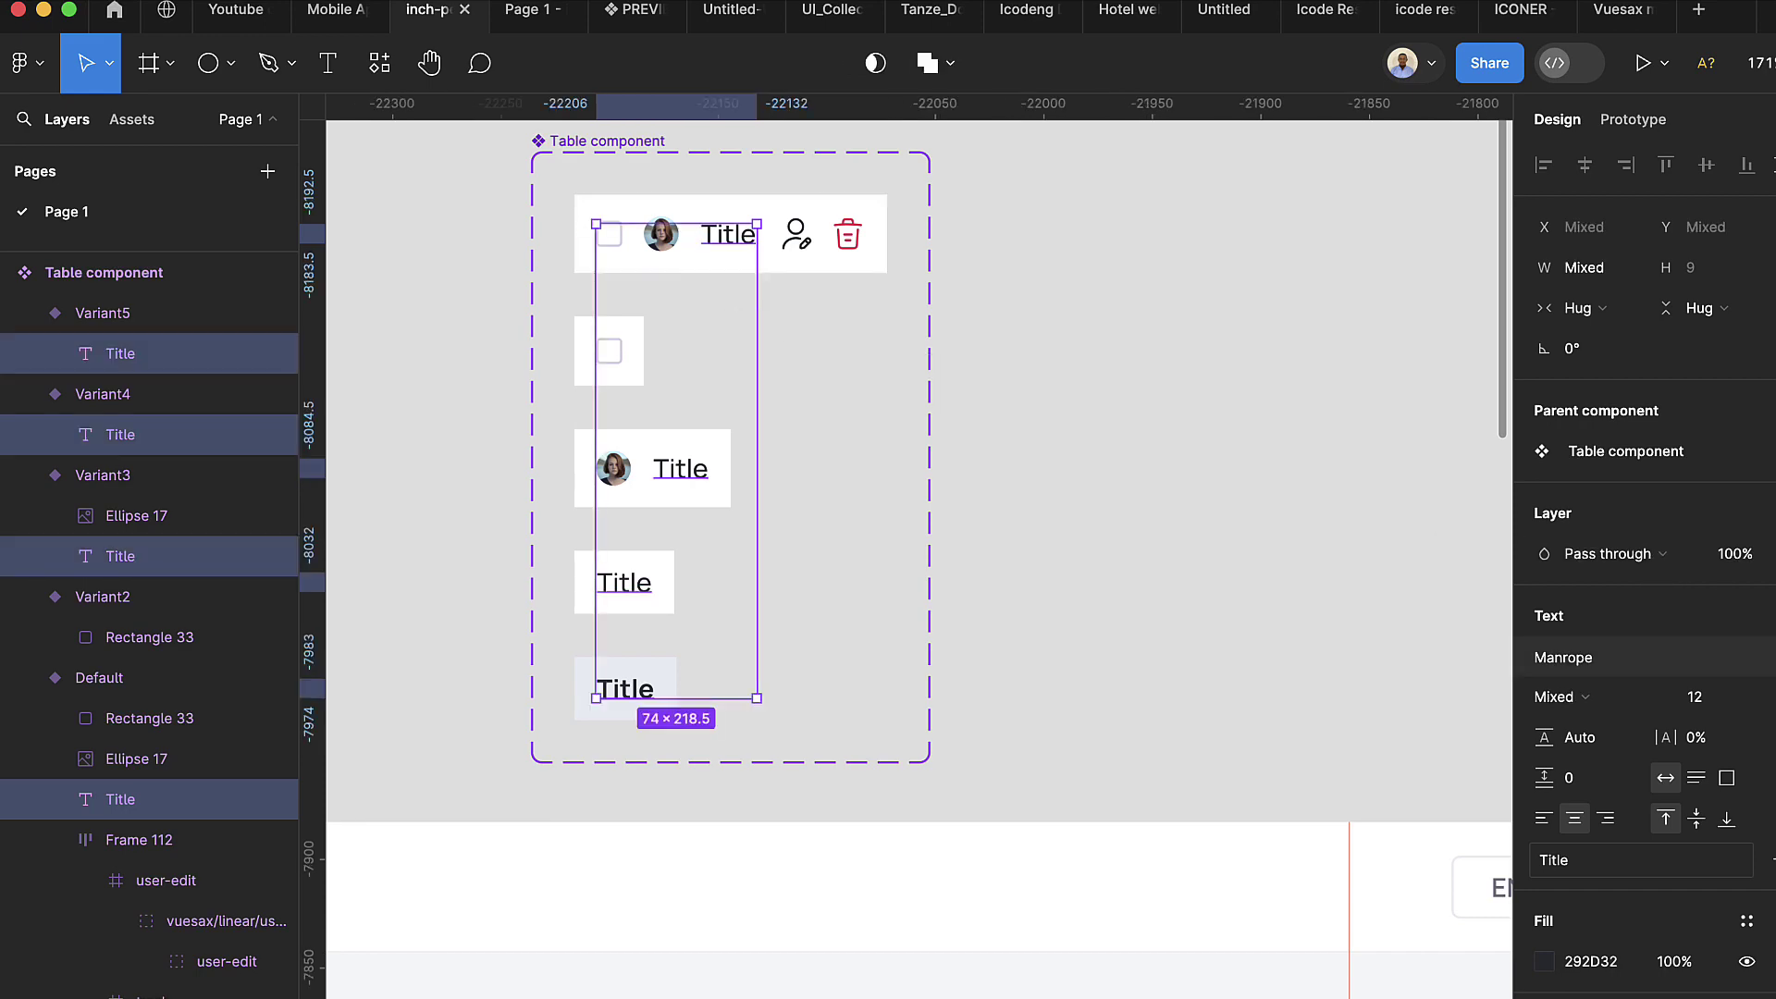
{"action": "scroll", "coordinate": [1567, 536], "scroll_direction": "down", "scroll_amount": 3}
{"action": "left_click", "coordinate": [1770, 694]}
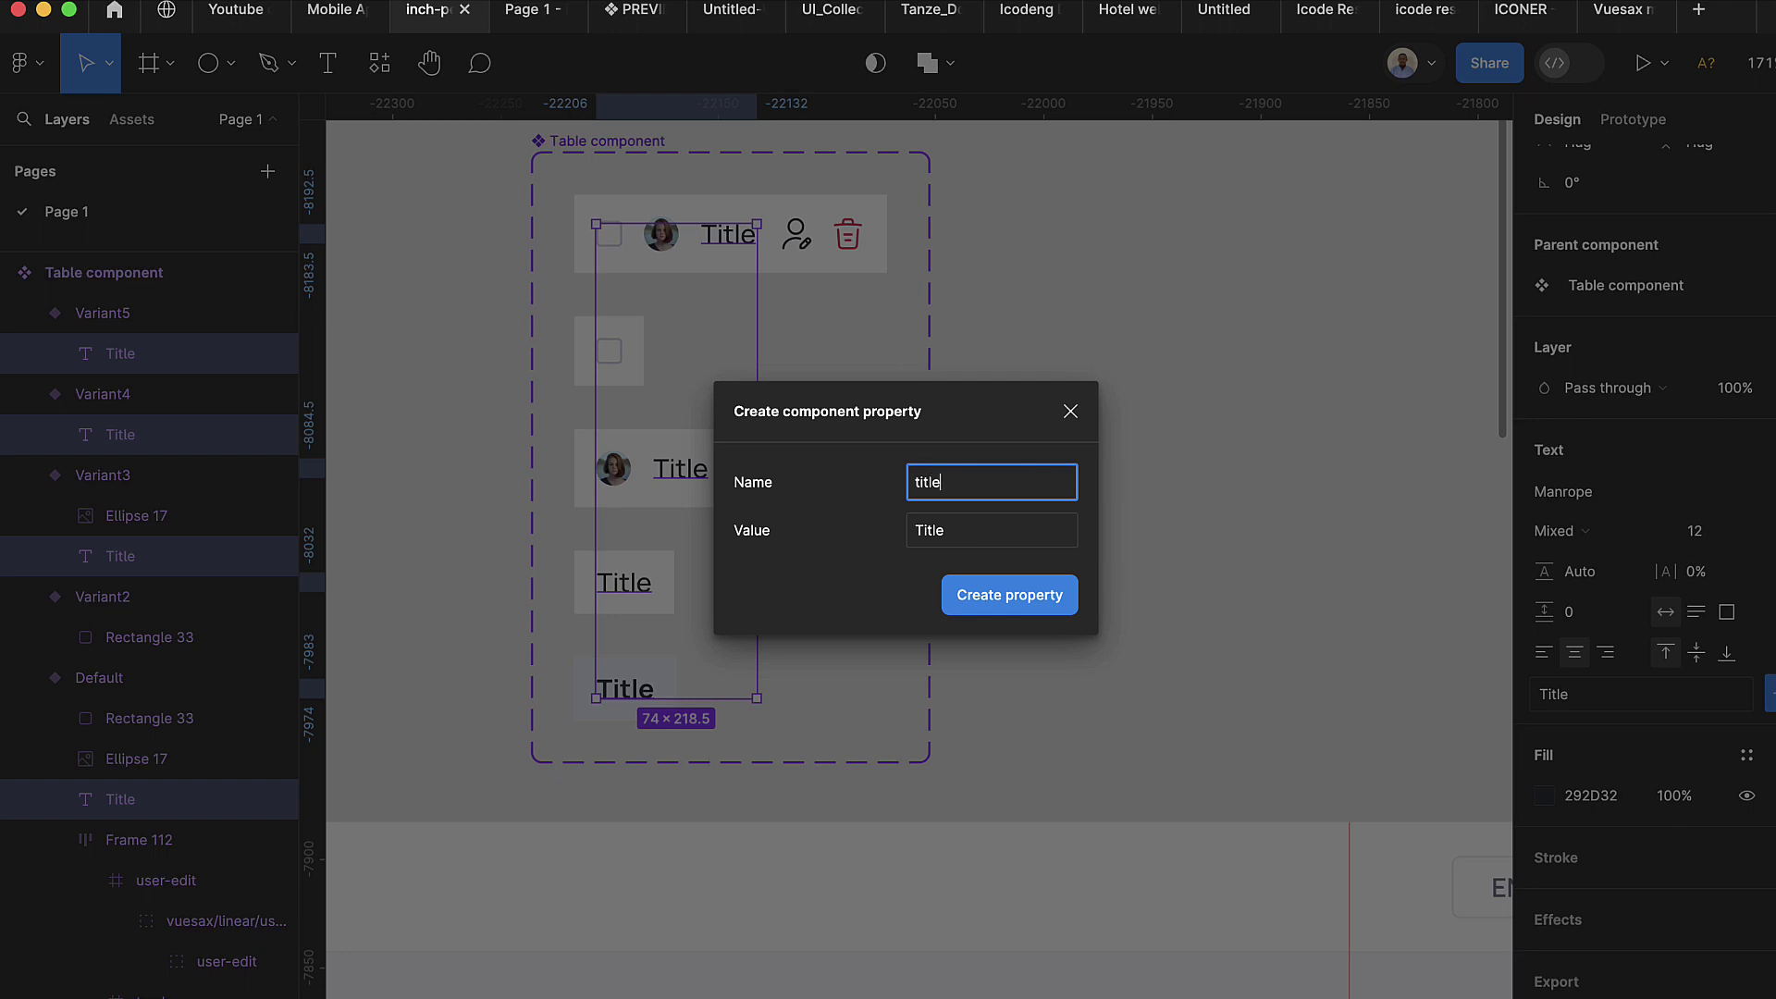
{"action": "type", "text": "title"}
{"action": "key", "text": "Return"}
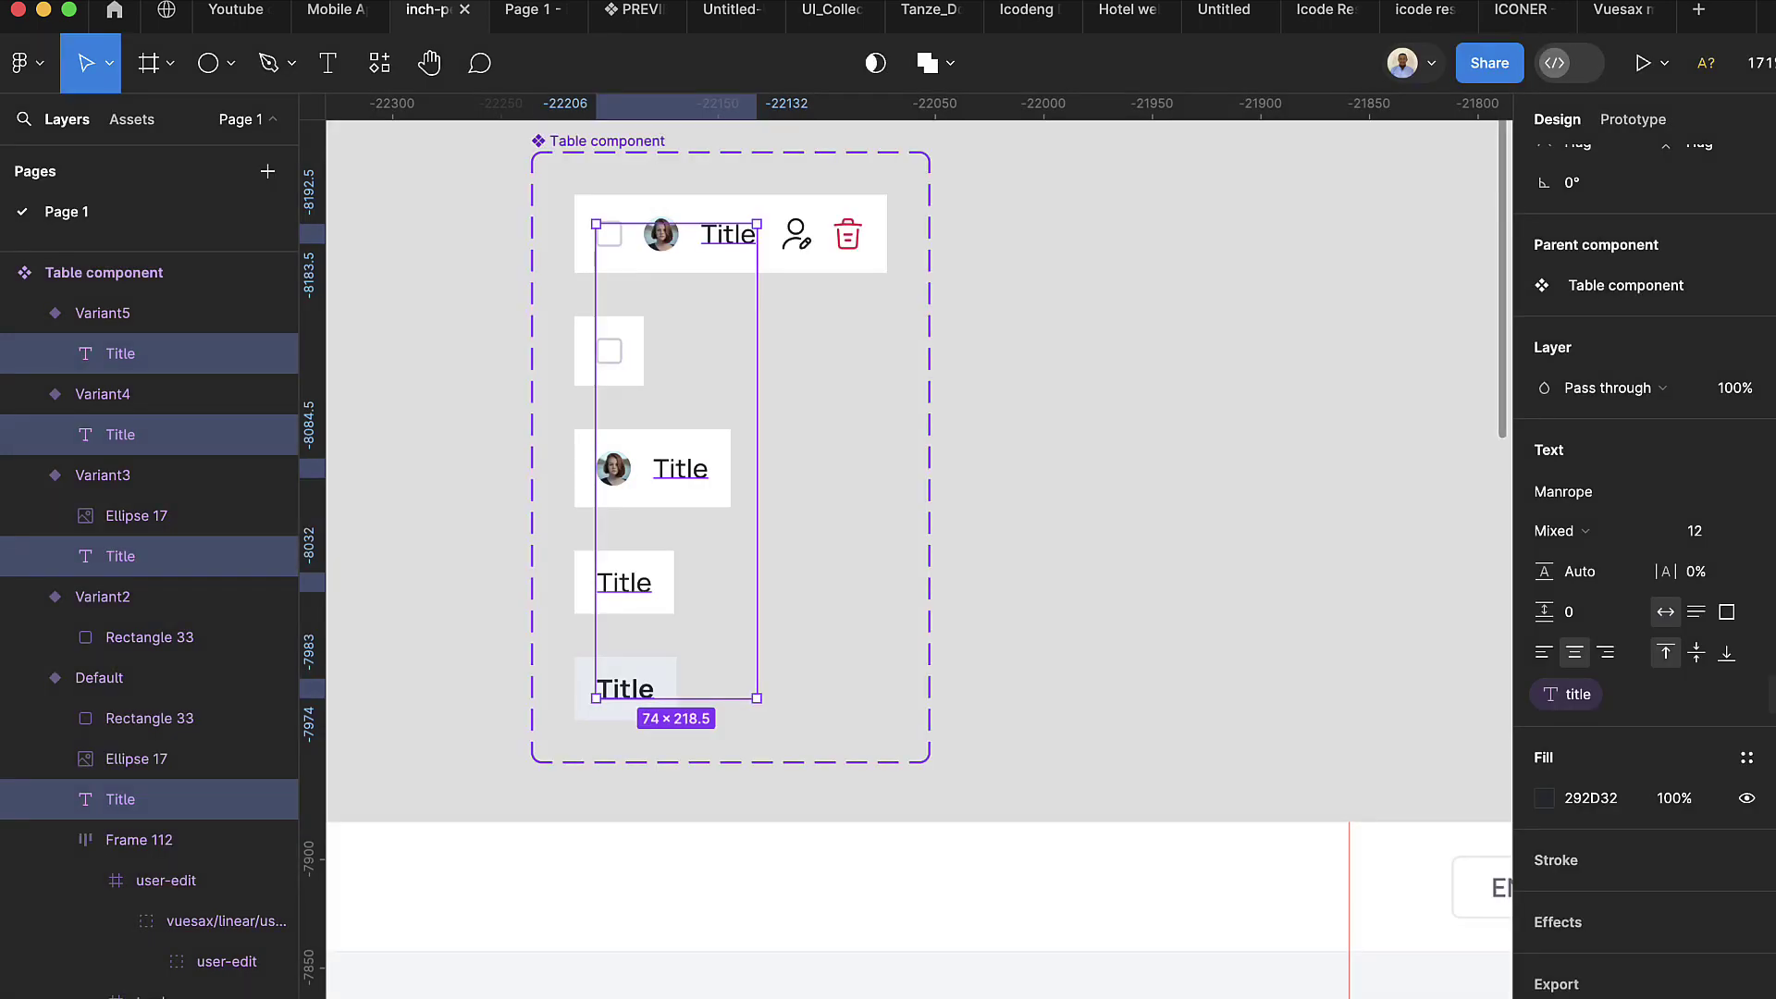
{"action": "left_click", "coordinate": [1101, 357]}
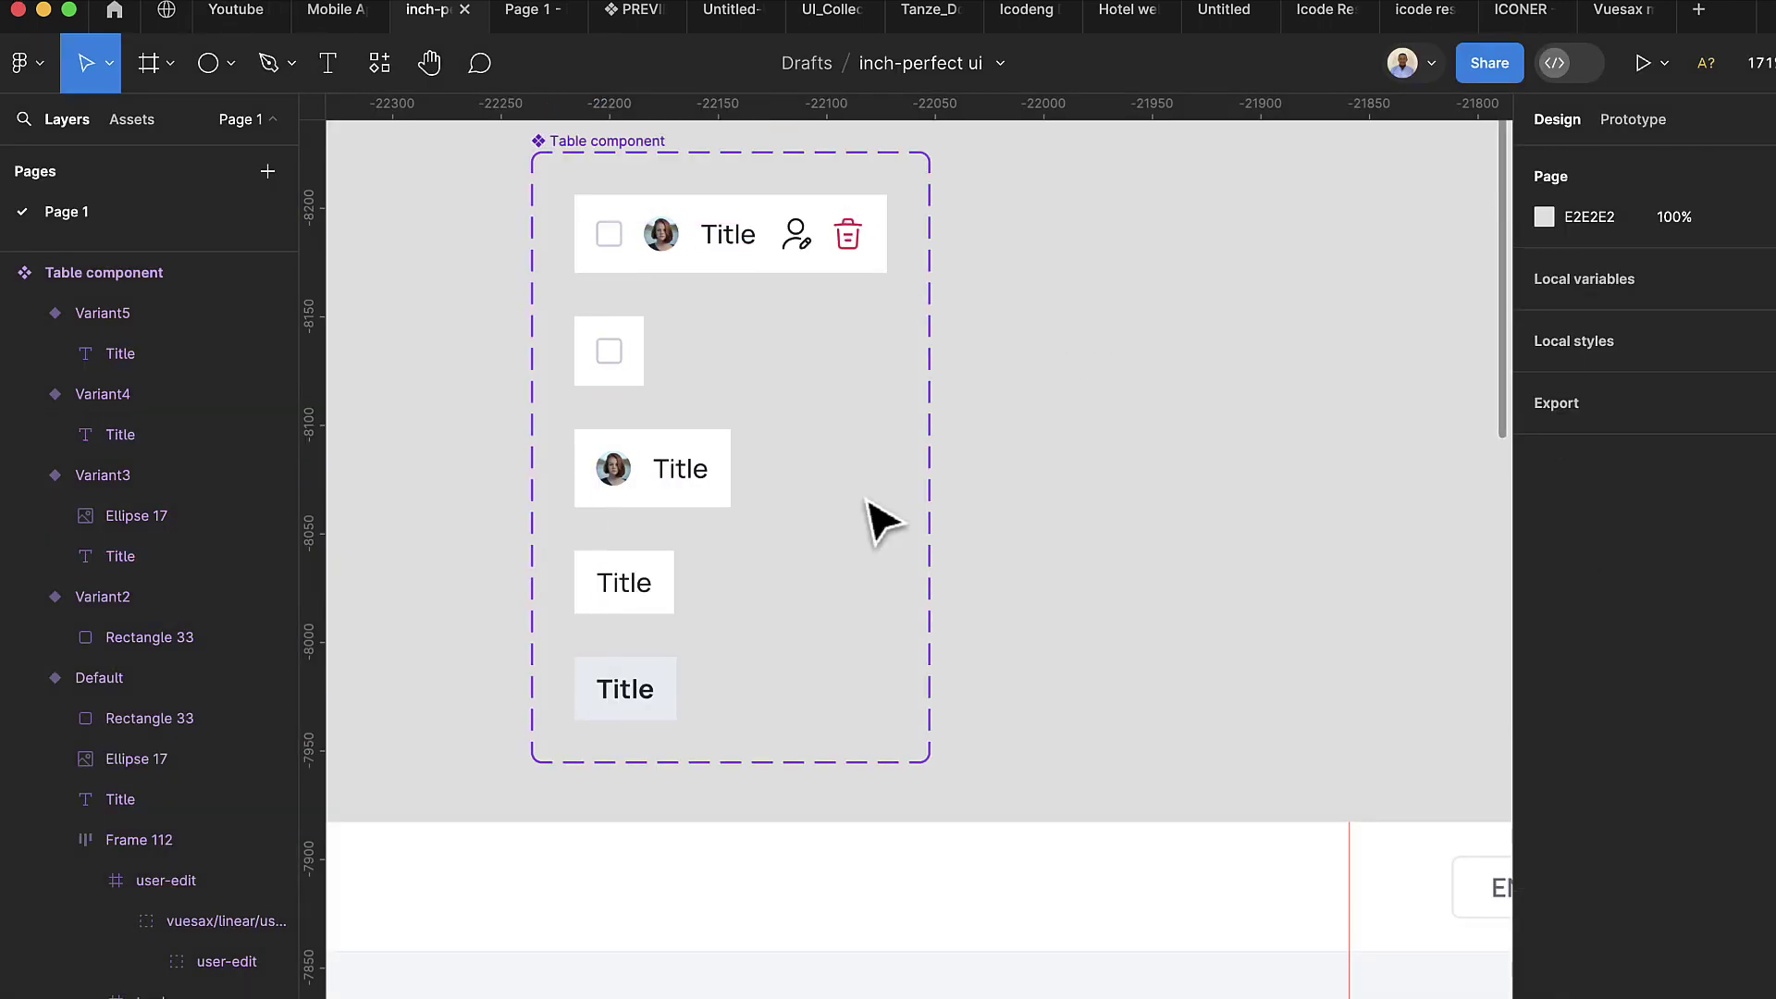
Select all five Table component variants, set their height to 36, then deselect
{"action": "left_click", "coordinate": [622, 609]}
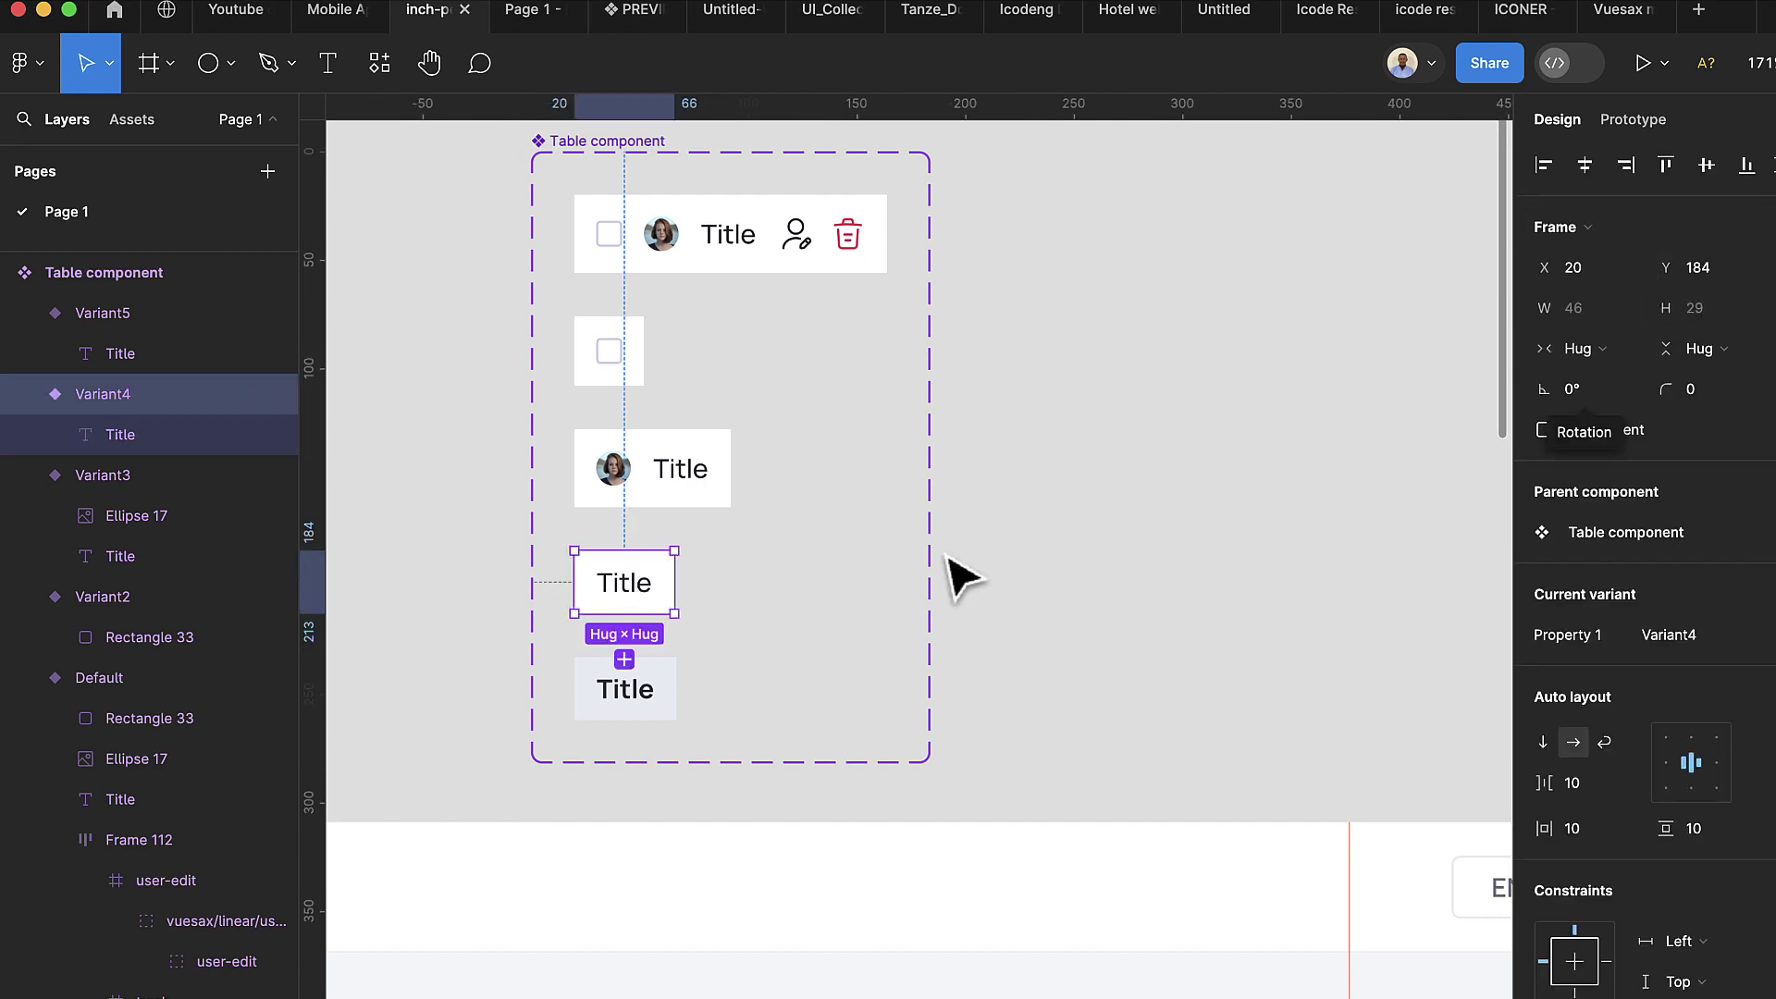
{"action": "left_click", "coordinate": [689, 505]}
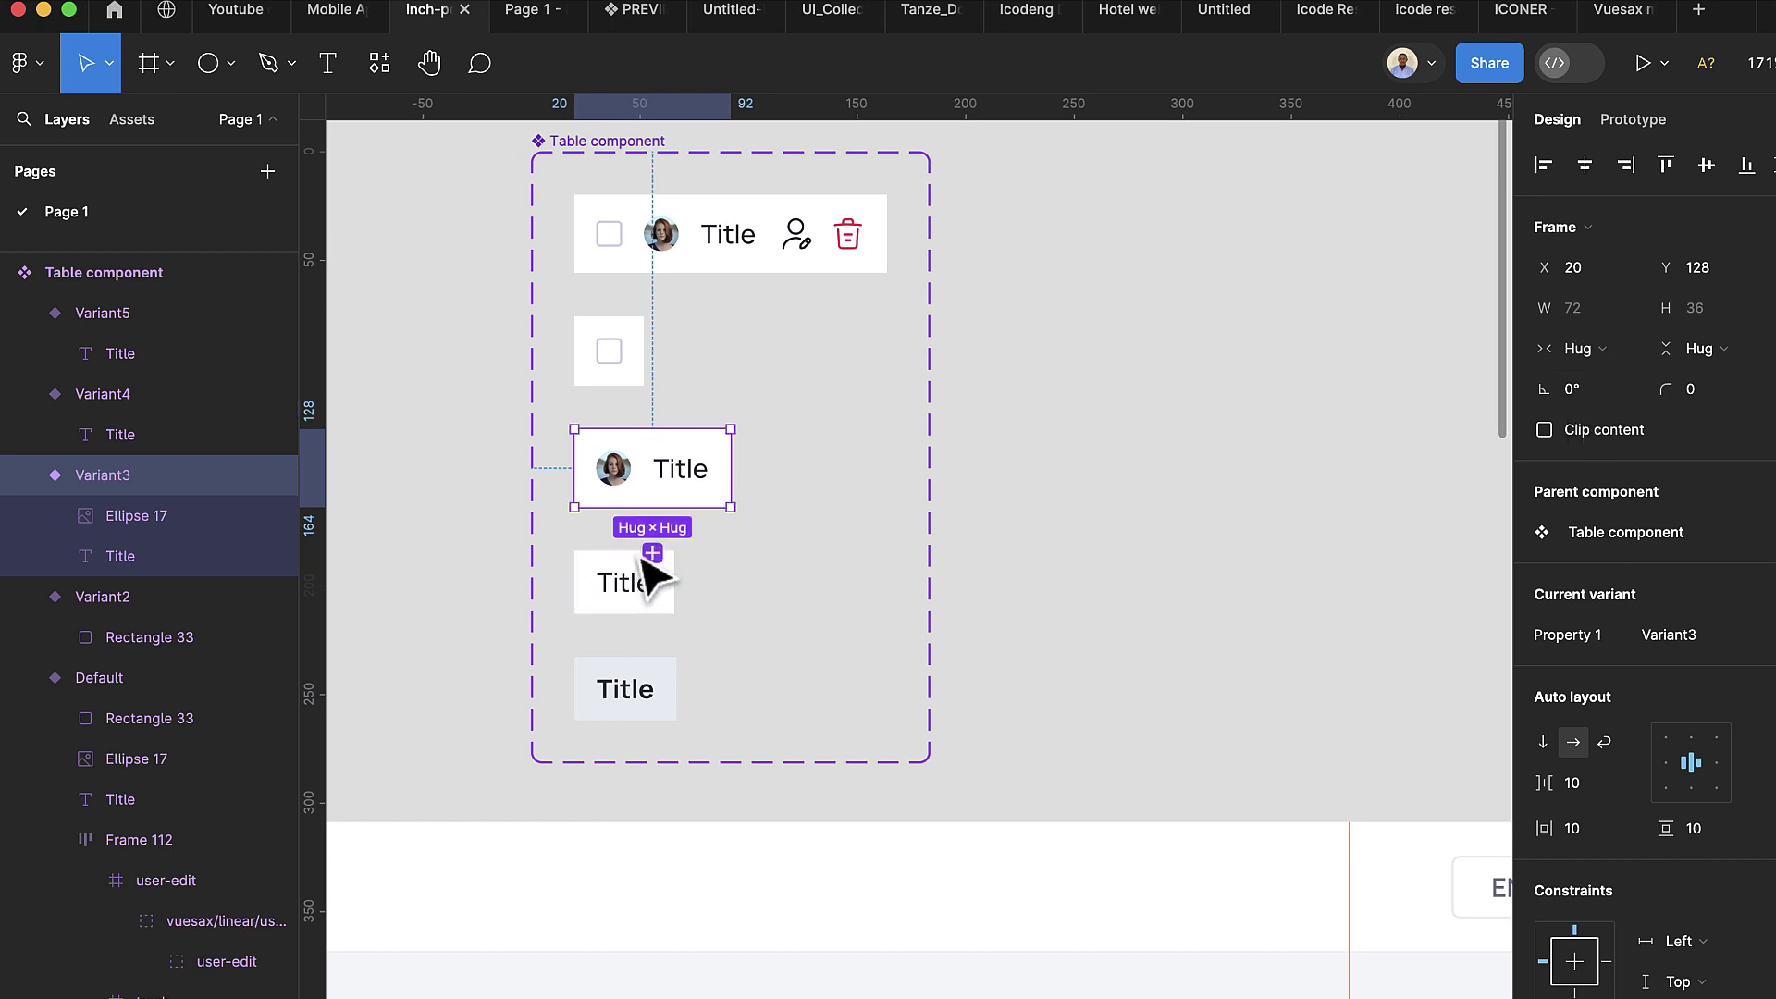
{"action": "left_click", "coordinate": [668, 597], "text": "shift"}
{"action": "left_click", "coordinate": [671, 700], "text": "shift"}
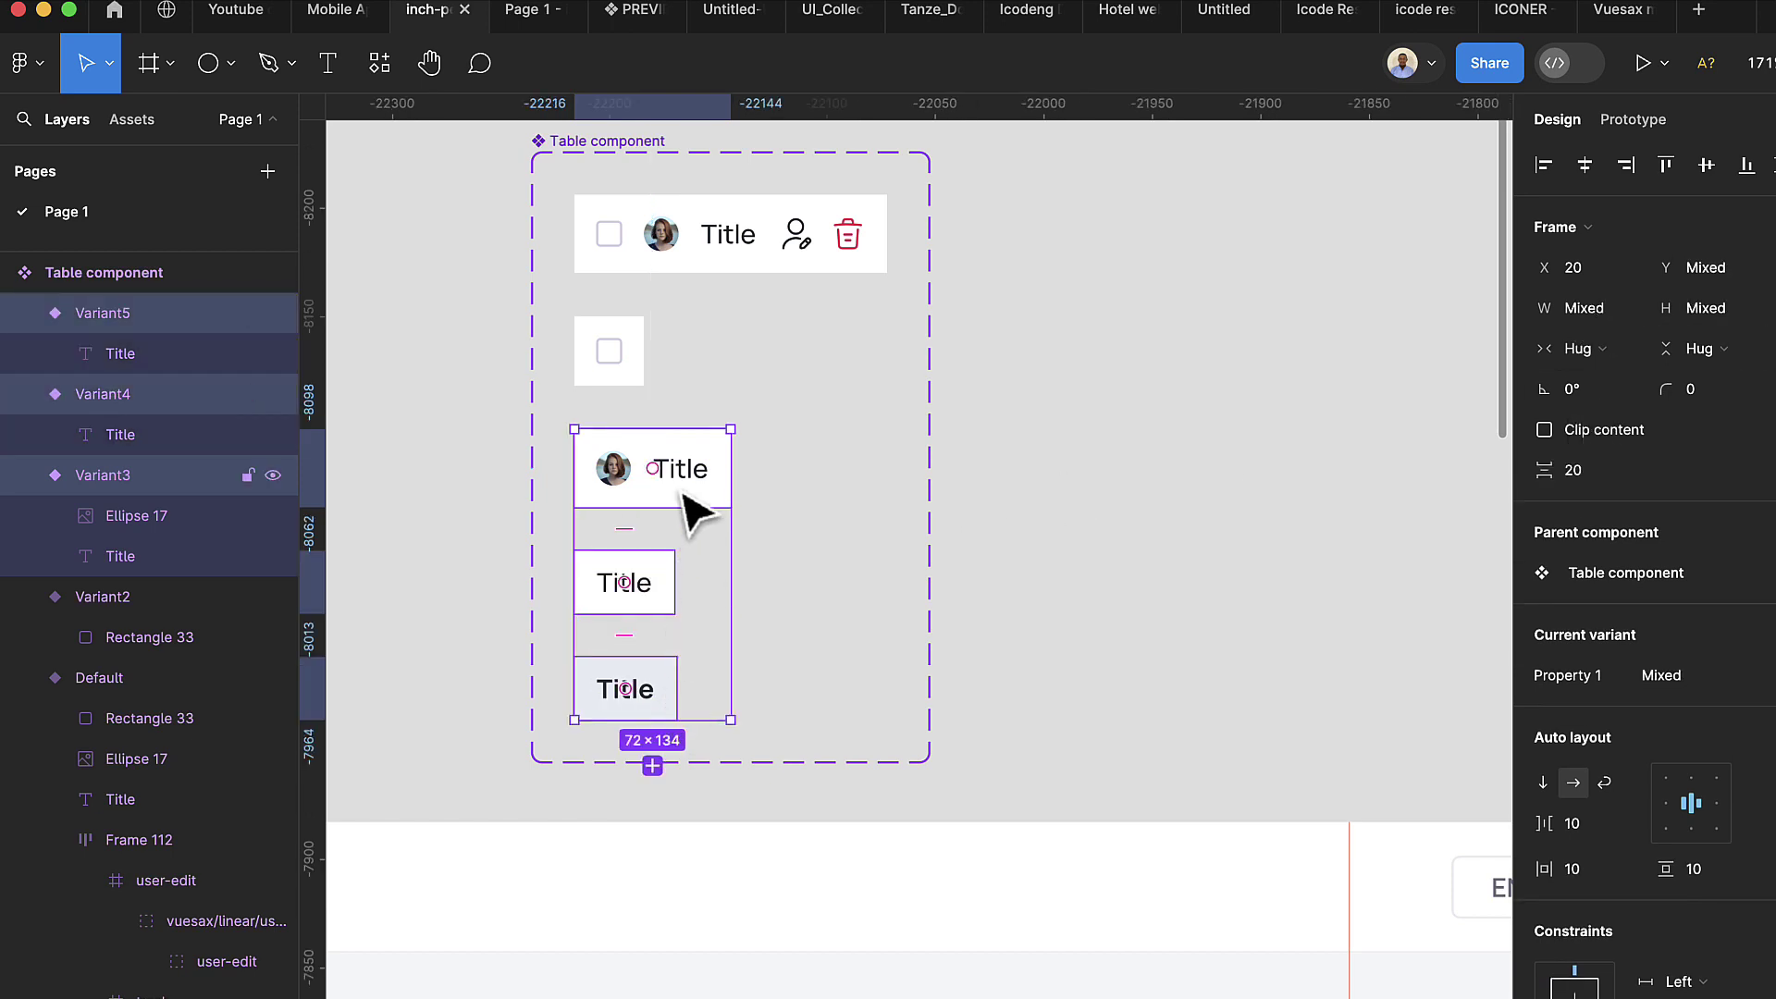
{"action": "left_click", "coordinate": [641, 372], "text": "shift"}
{"action": "left_click", "coordinate": [651, 266], "text": "shift"}
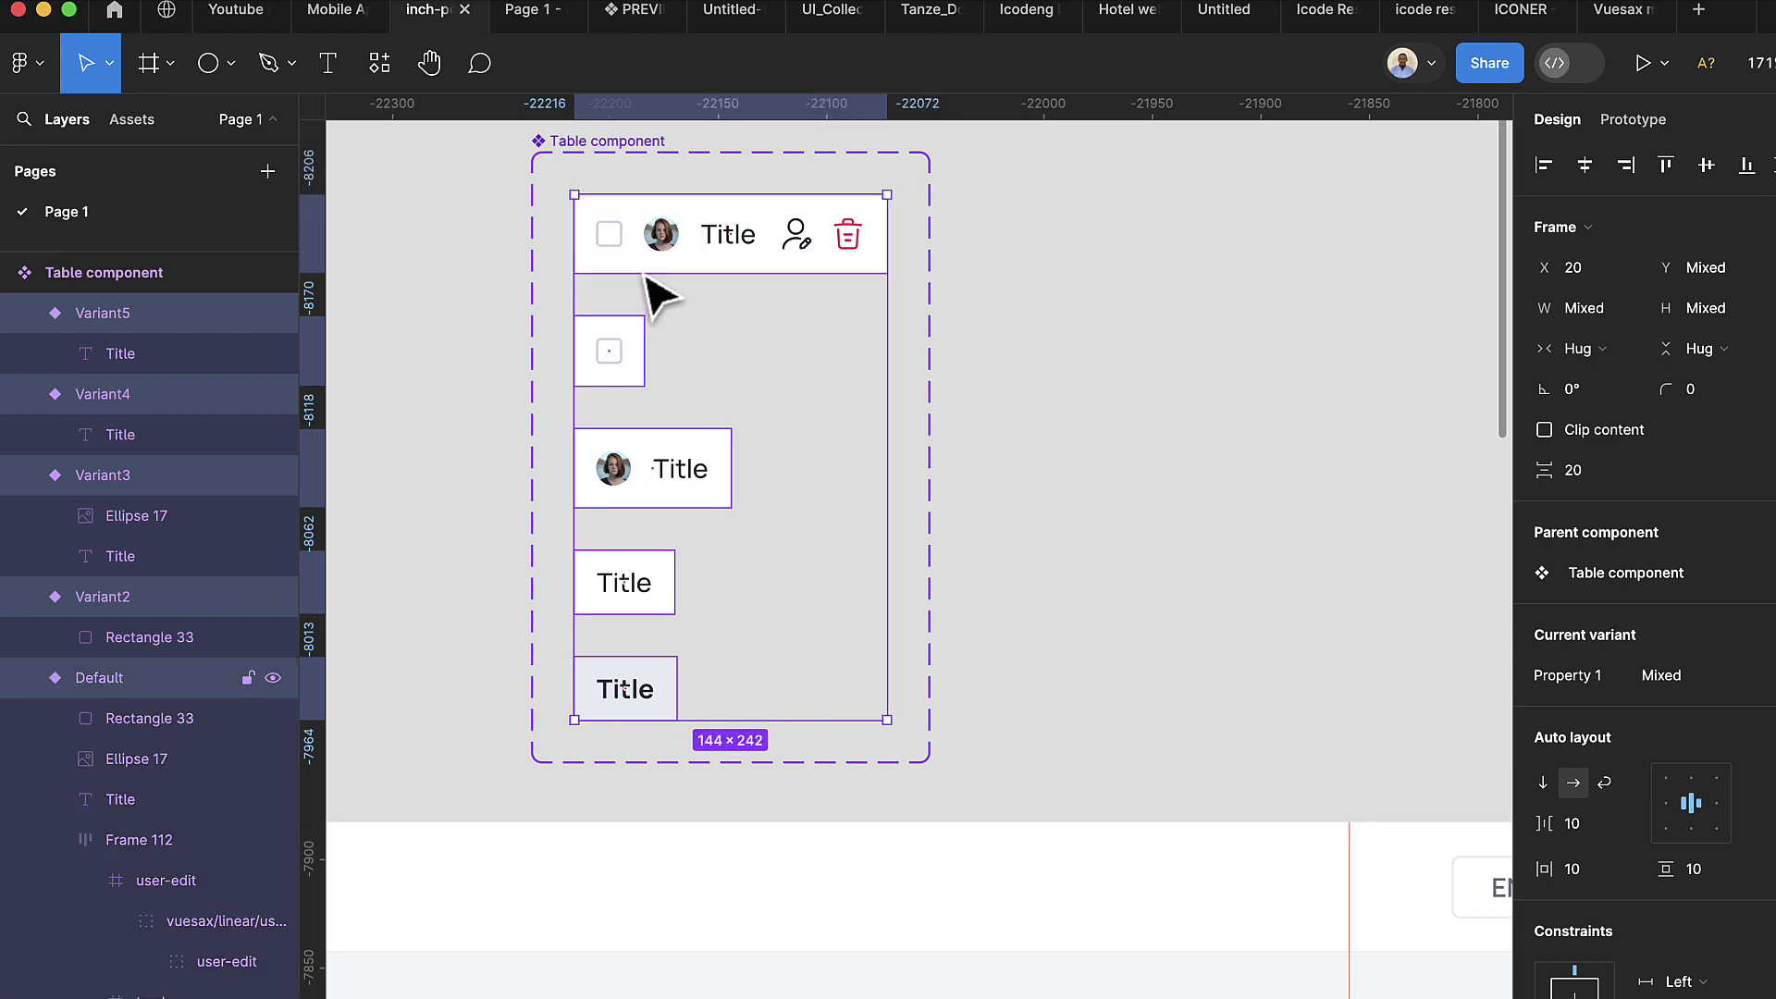
{"action": "left_click", "coordinate": [1734, 315]}
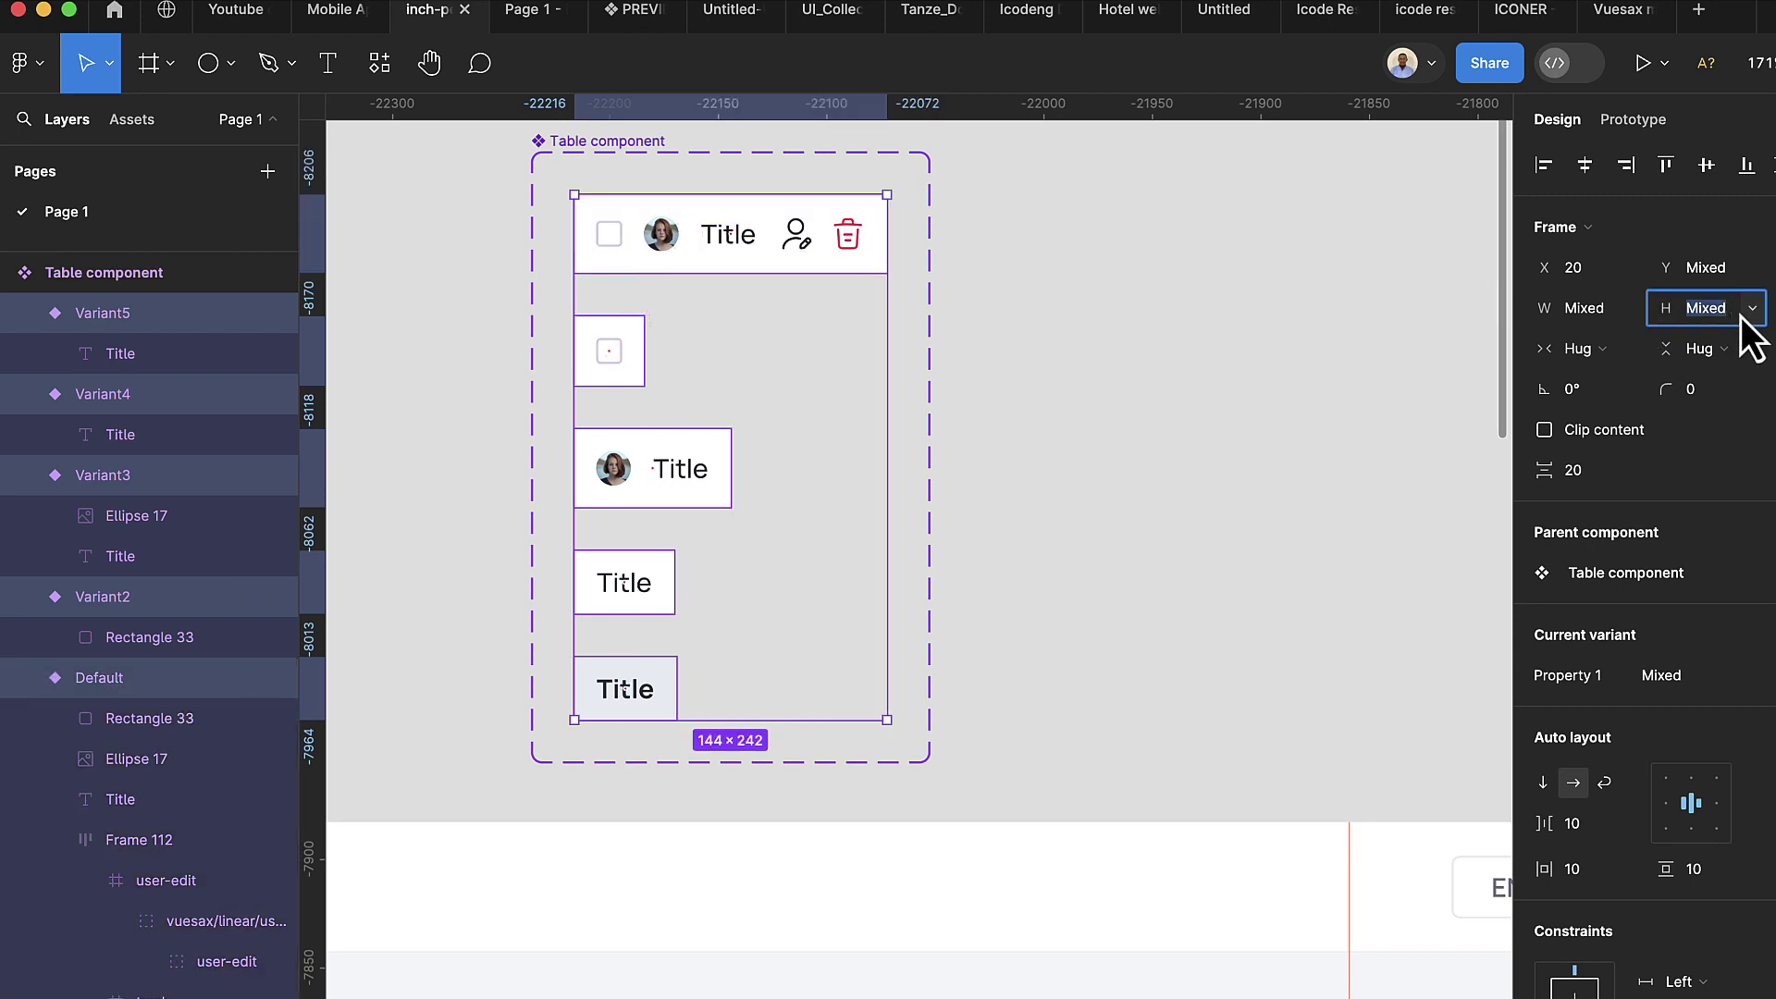
{"action": "key", "text": "Return"}
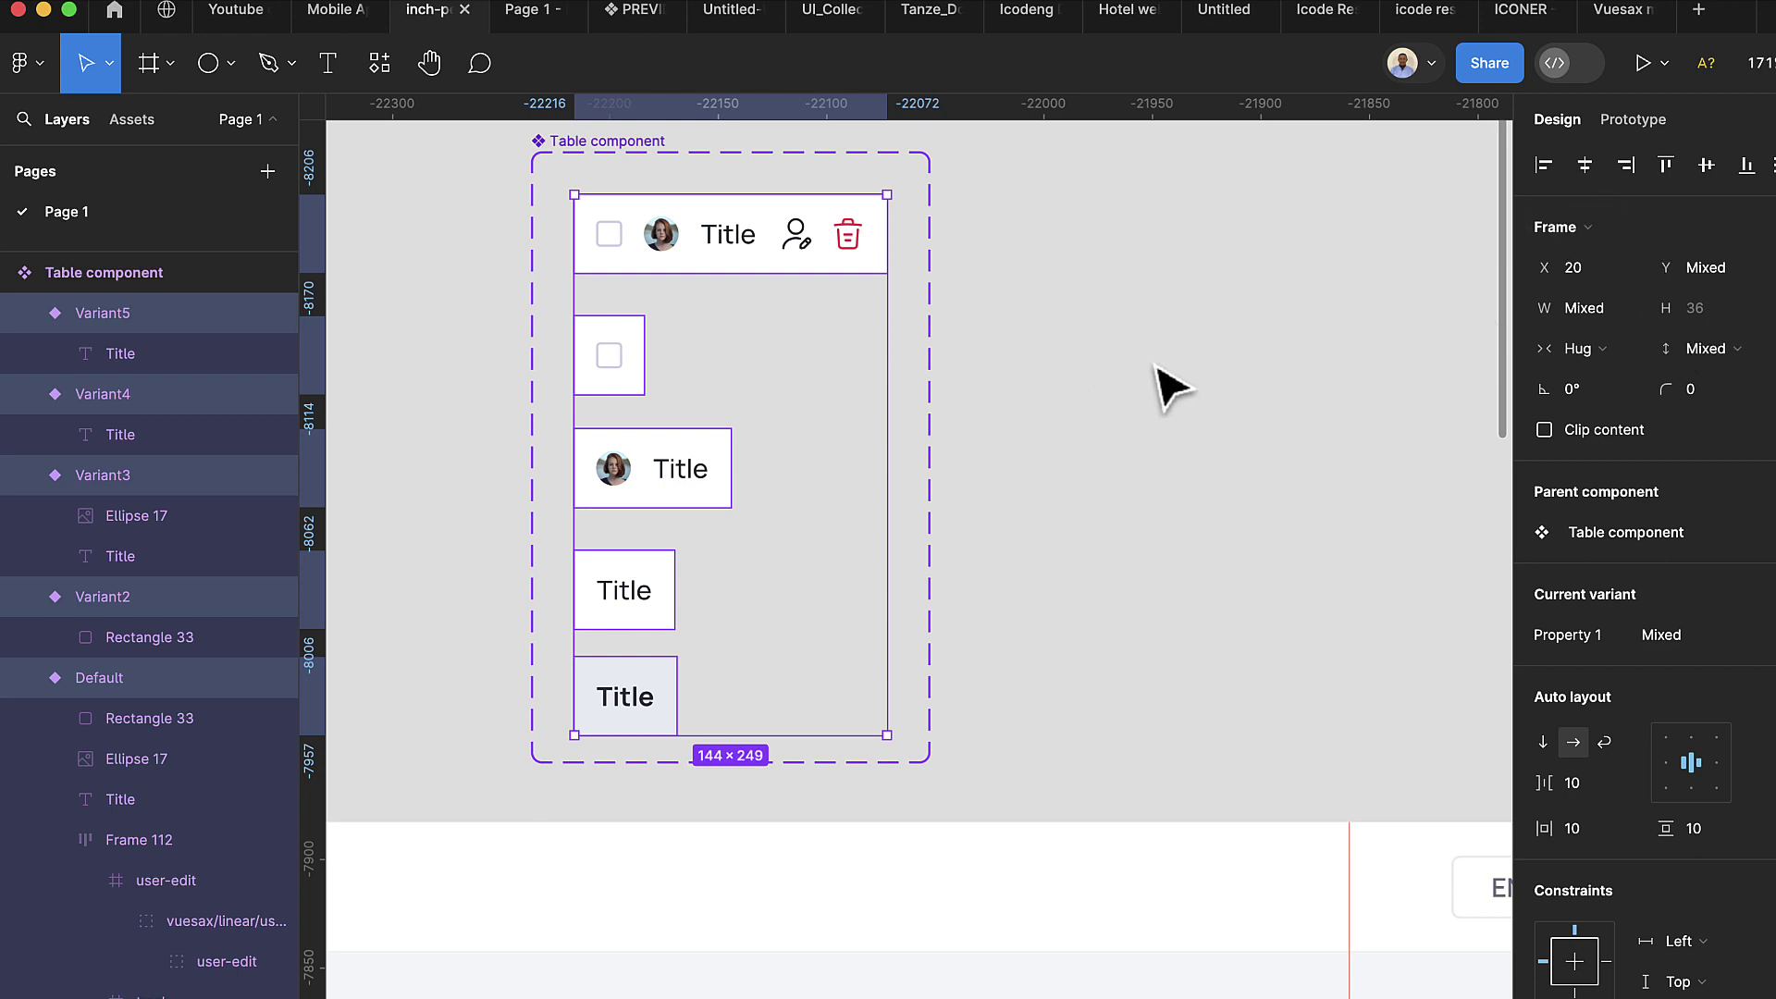
{"action": "left_click", "coordinate": [1110, 407]}
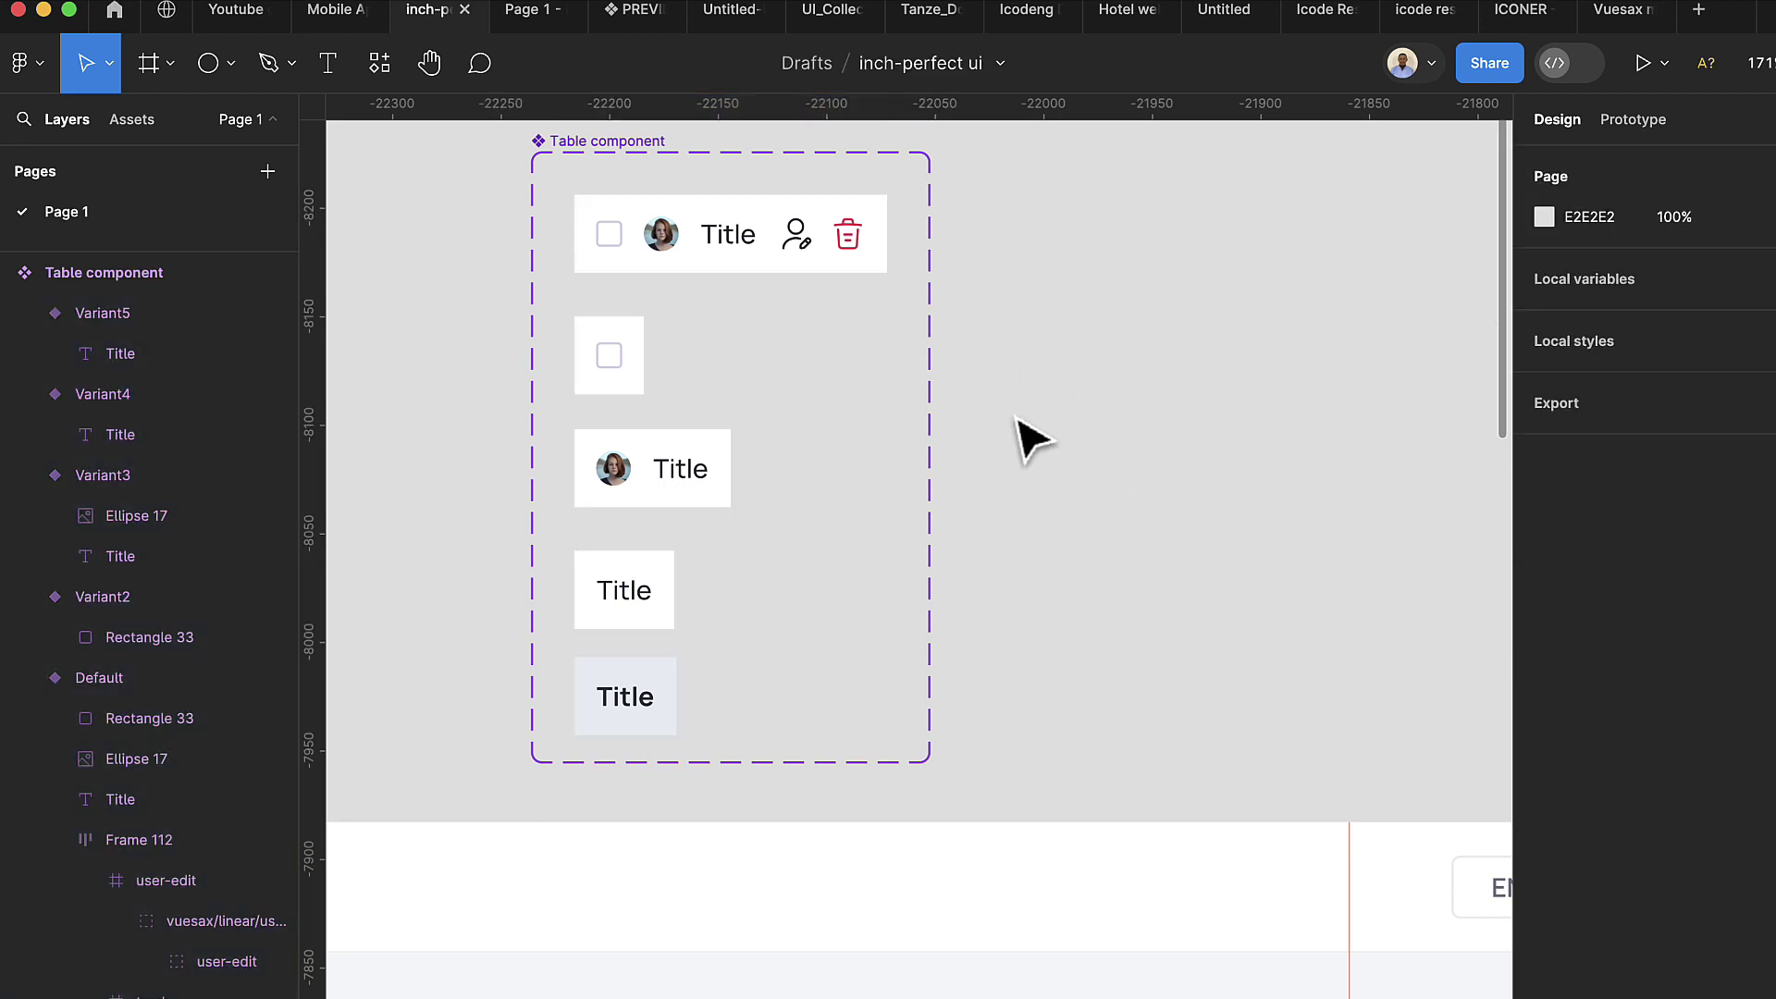
Delete the ongoing delivery section, stat cards row, line chart and Monthly Profits panels
{"action": "scroll", "coordinate": [1022, 535], "scroll_direction": "down", "scroll_amount": 3}
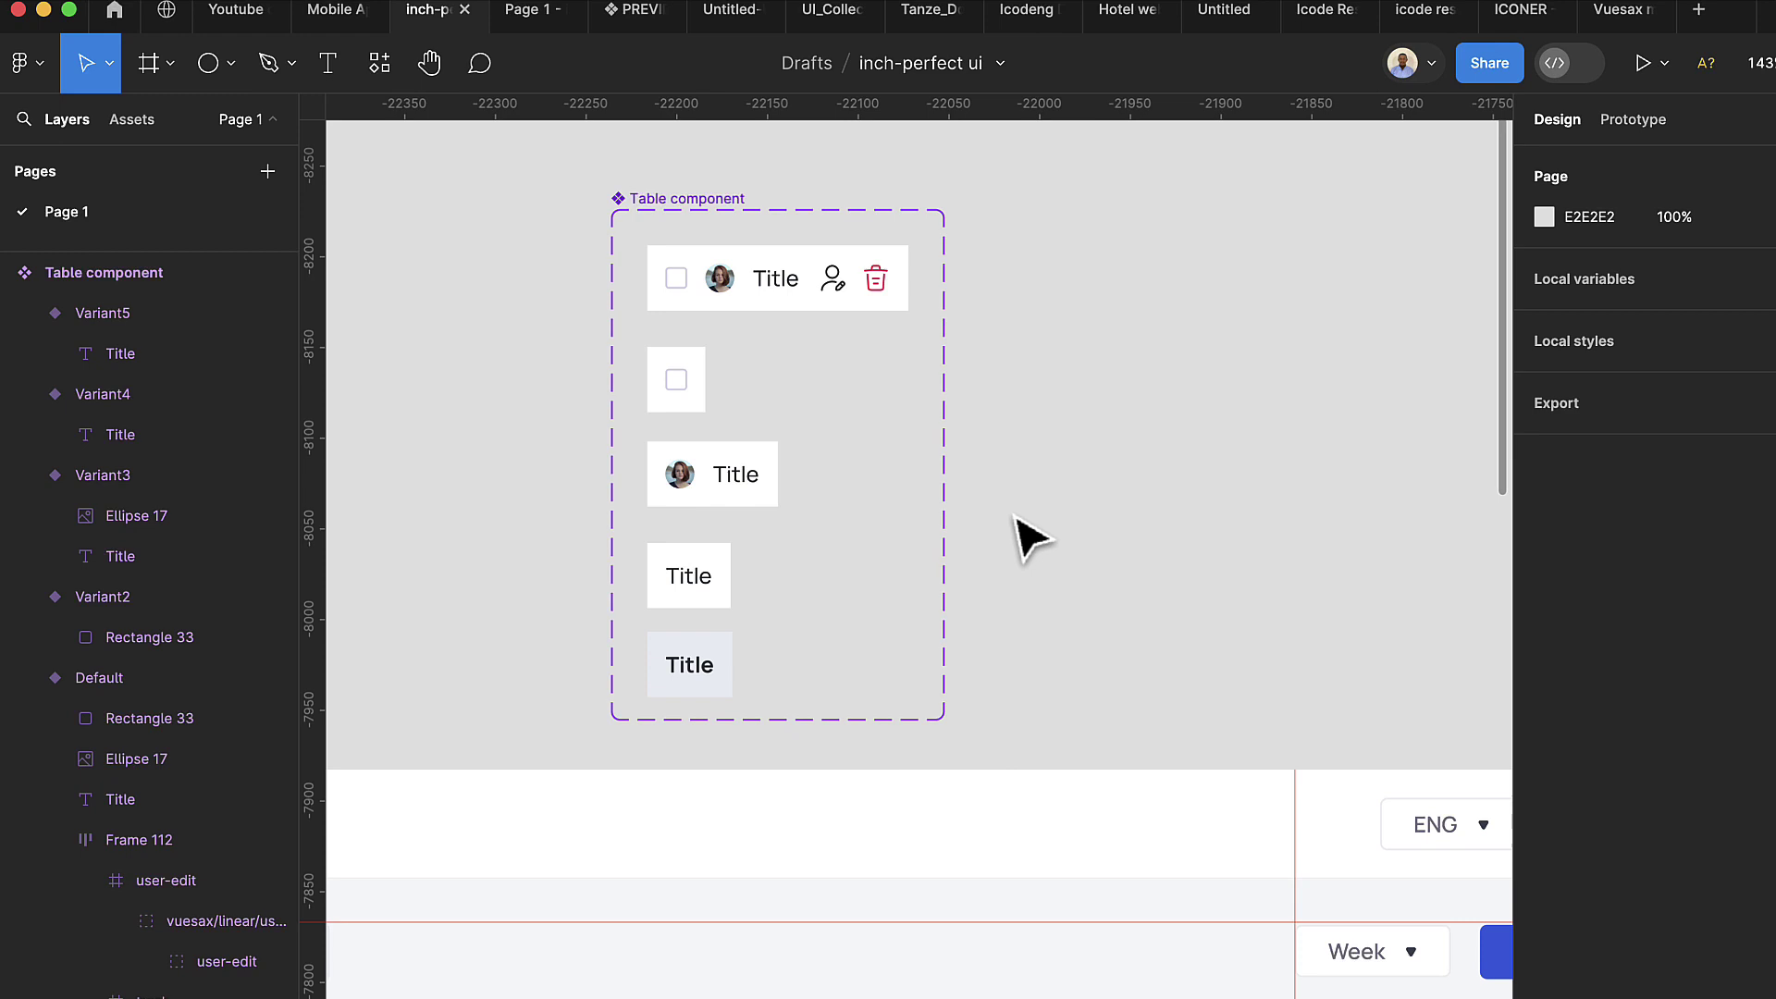
{"action": "scroll", "coordinate": [1031, 539], "scroll_direction": "down", "scroll_amount": 5}
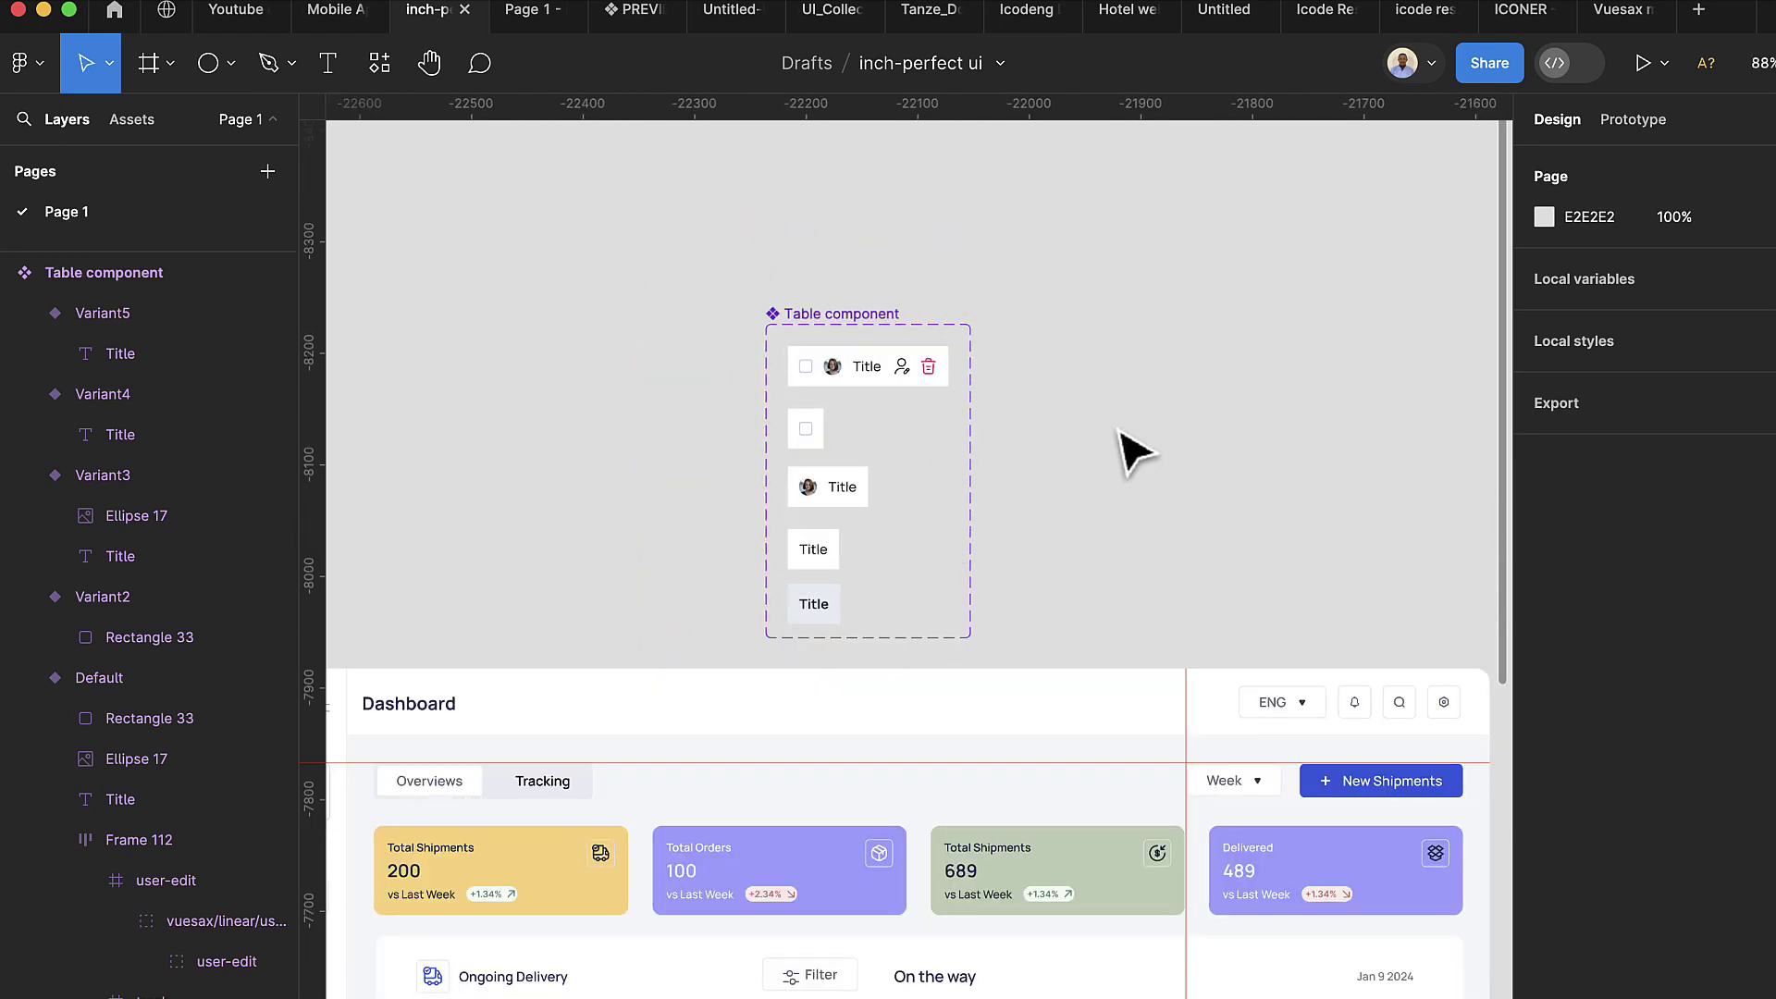
{"action": "scroll", "coordinate": [1121, 435], "scroll_direction": "right", "scroll_amount": 5}
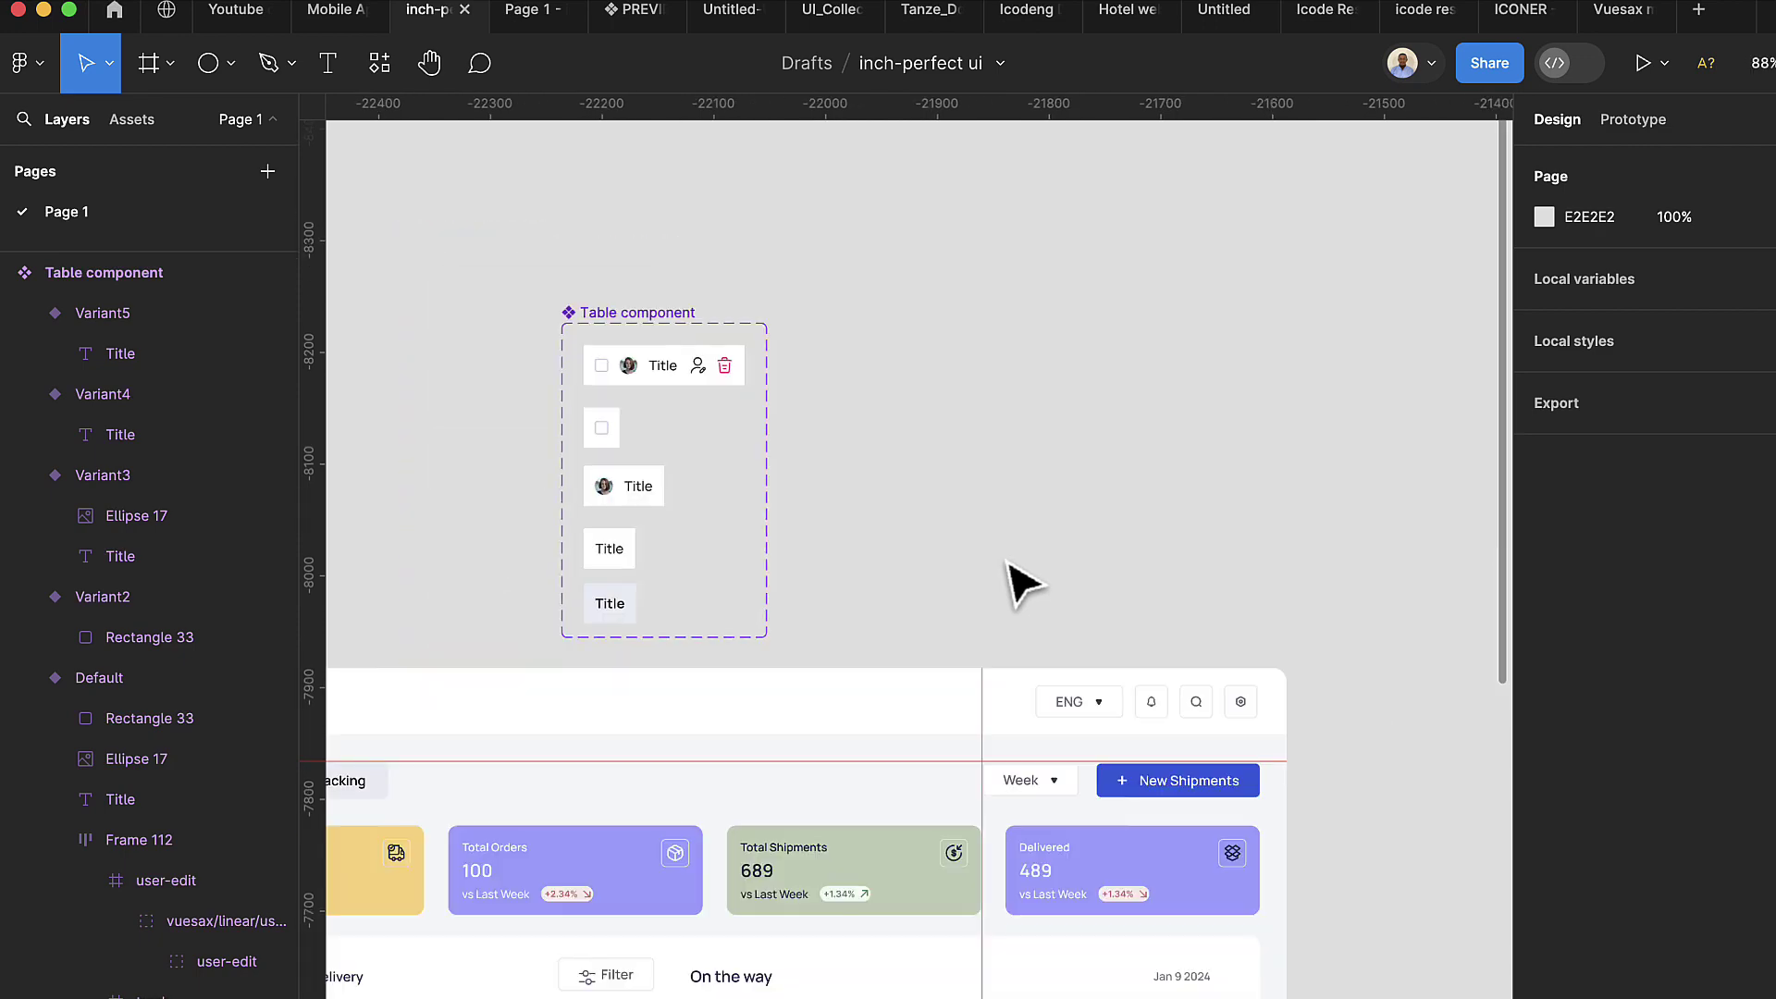
{"action": "scroll", "coordinate": [1064, 573], "scroll_direction": "down", "scroll_amount": 6}
{"action": "left_click", "coordinate": [1022, 791]}
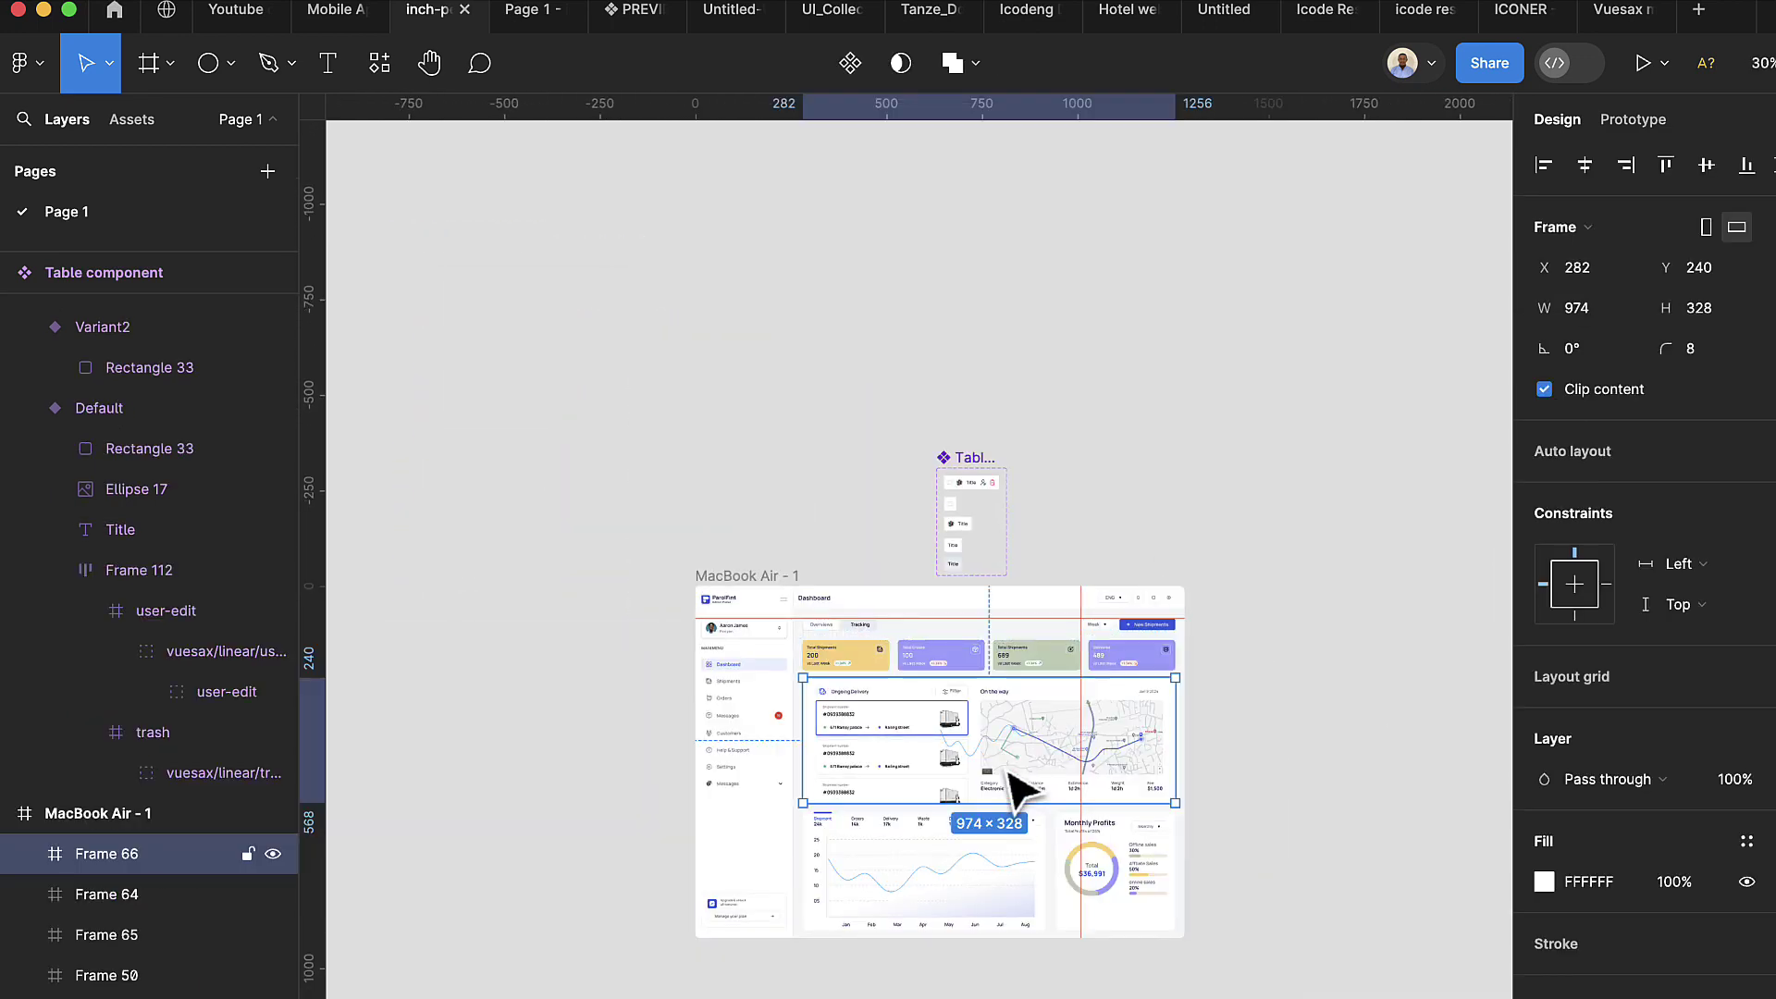
{"action": "key", "text": "Delete"}
{"action": "left_click", "coordinate": [966, 678]}
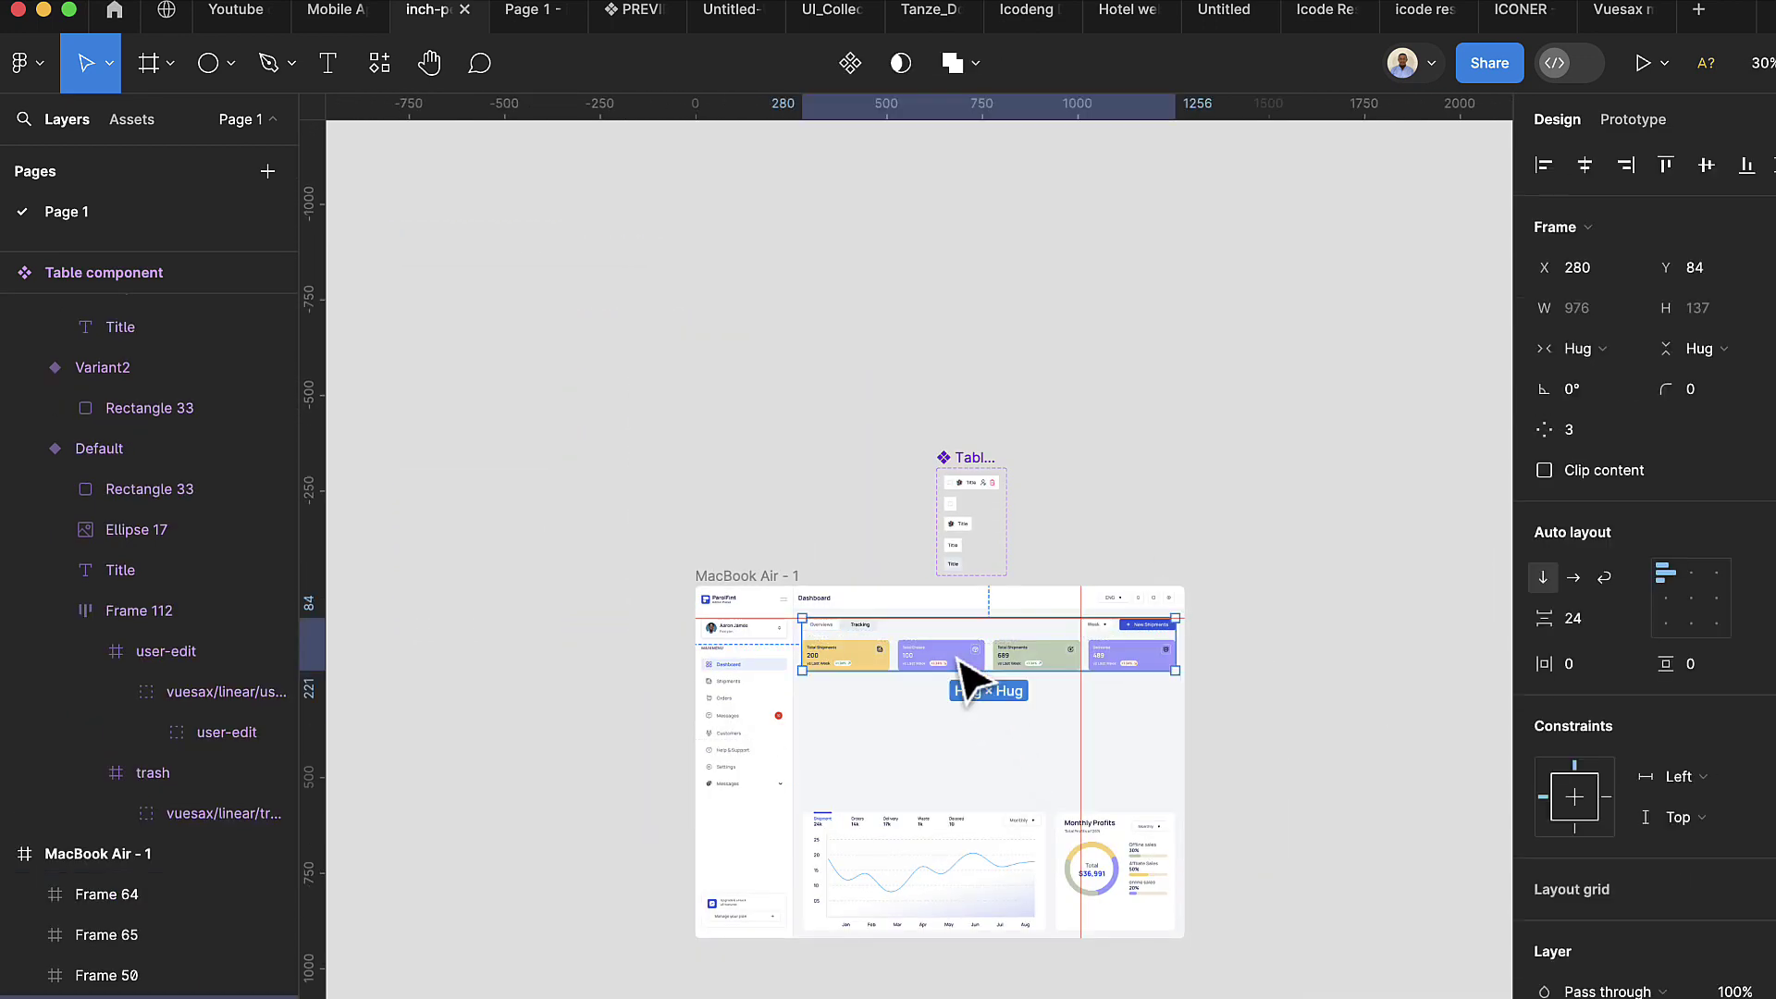
{"action": "key", "text": "Delete"}
{"action": "left_click", "coordinate": [933, 876]}
{"action": "key", "text": "Delete"}
{"action": "left_click", "coordinate": [1129, 883]}
{"action": "key", "text": "Delete"}
Relabel the New Shipments button as 'New Driver'
{"action": "scroll", "coordinate": [904, 622], "scroll_direction": "up", "scroll_amount": 5}
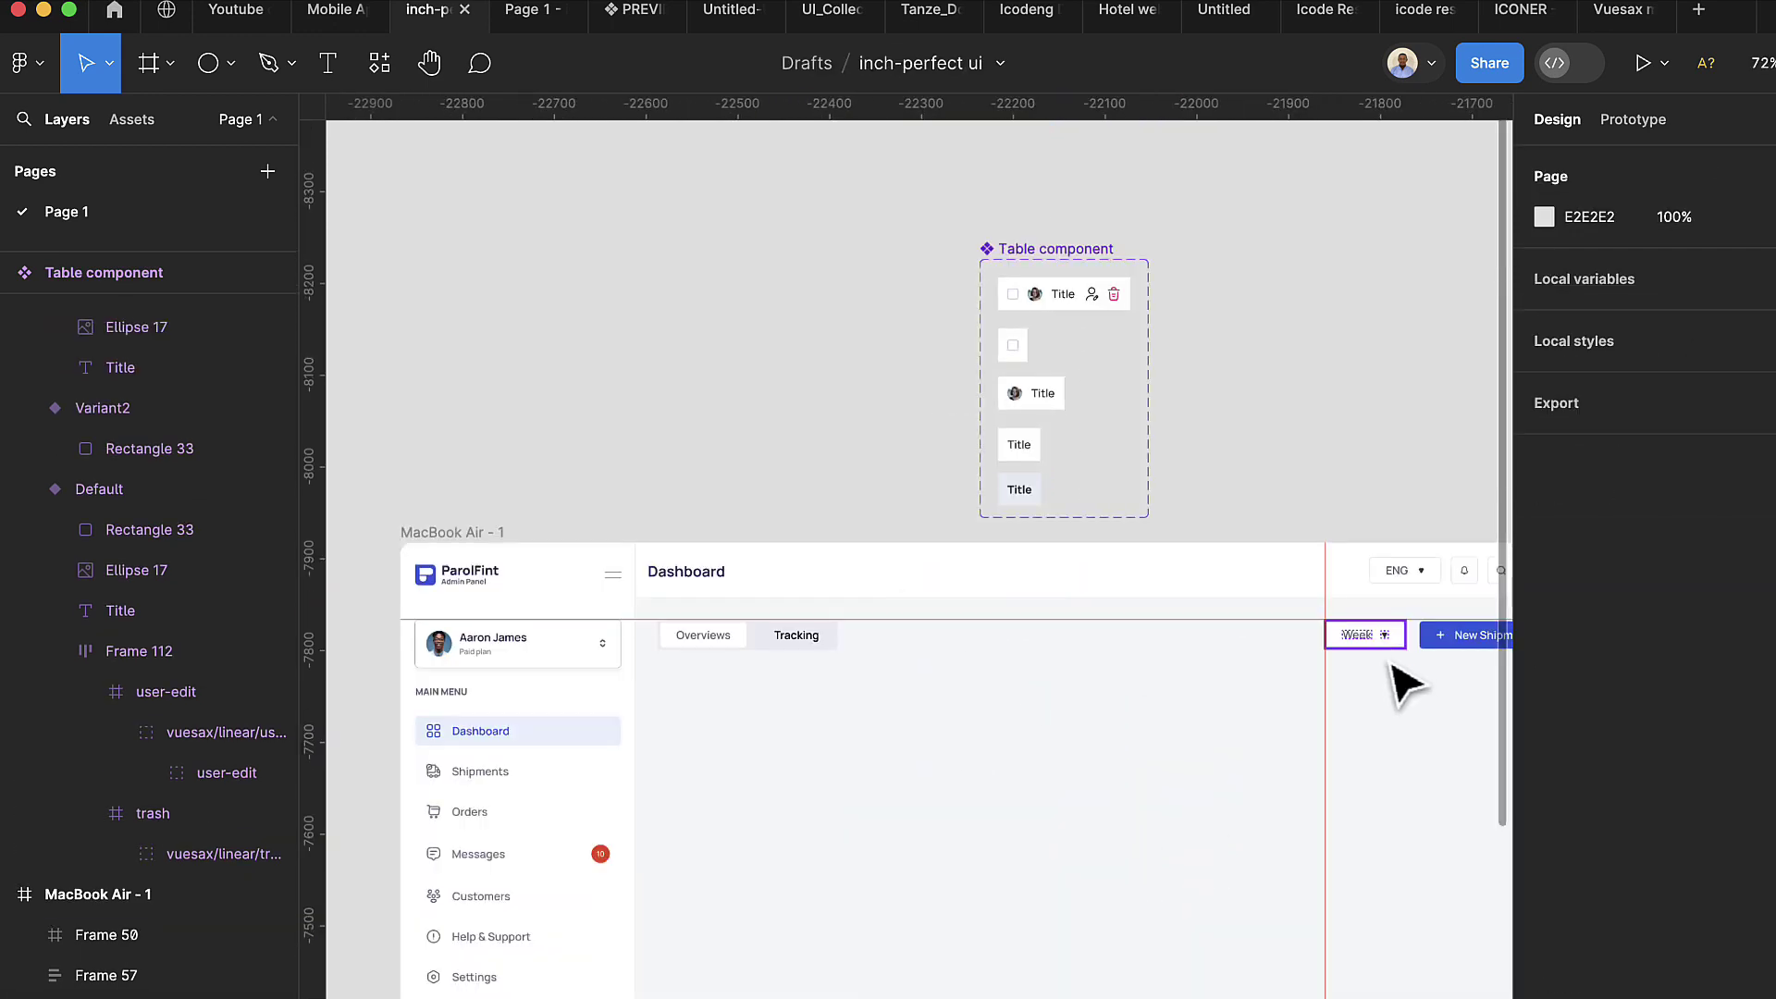
{"action": "scroll", "coordinate": [1406, 675], "scroll_direction": "right", "scroll_amount": 2}
{"action": "left_click", "coordinate": [1415, 655]}
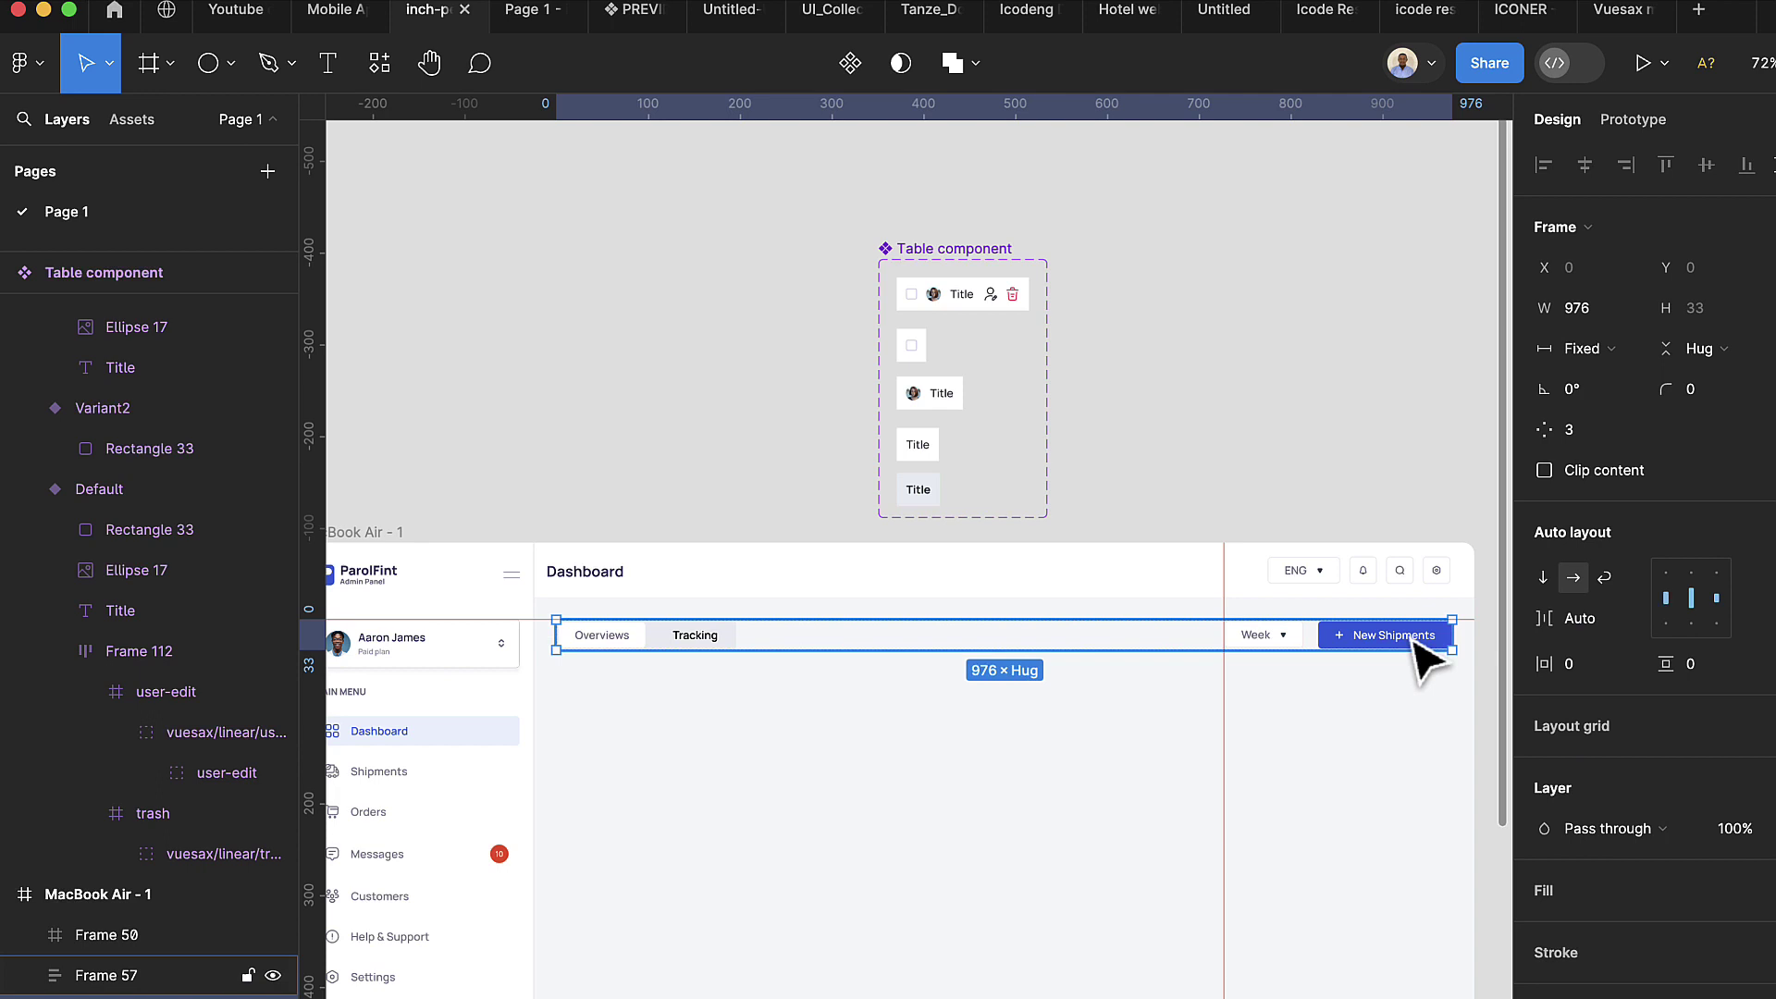
{"action": "left_click", "coordinate": [1417, 650]}
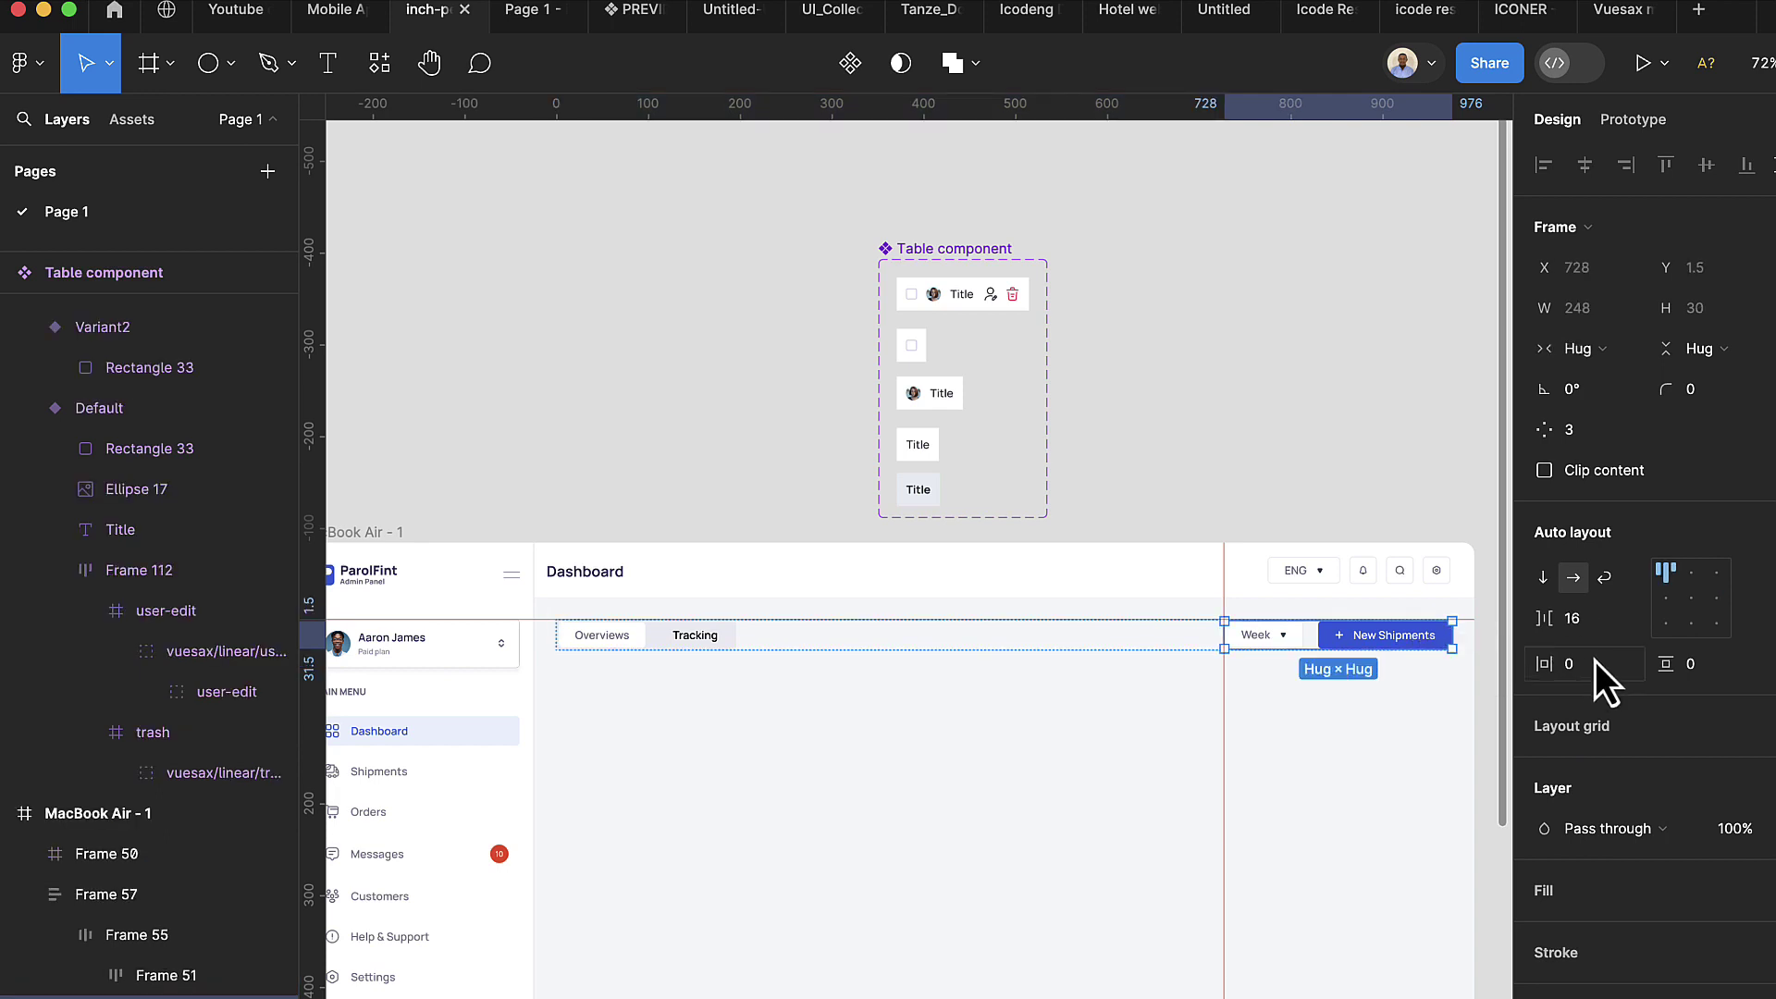
{"action": "left_click", "coordinate": [1358, 649]}
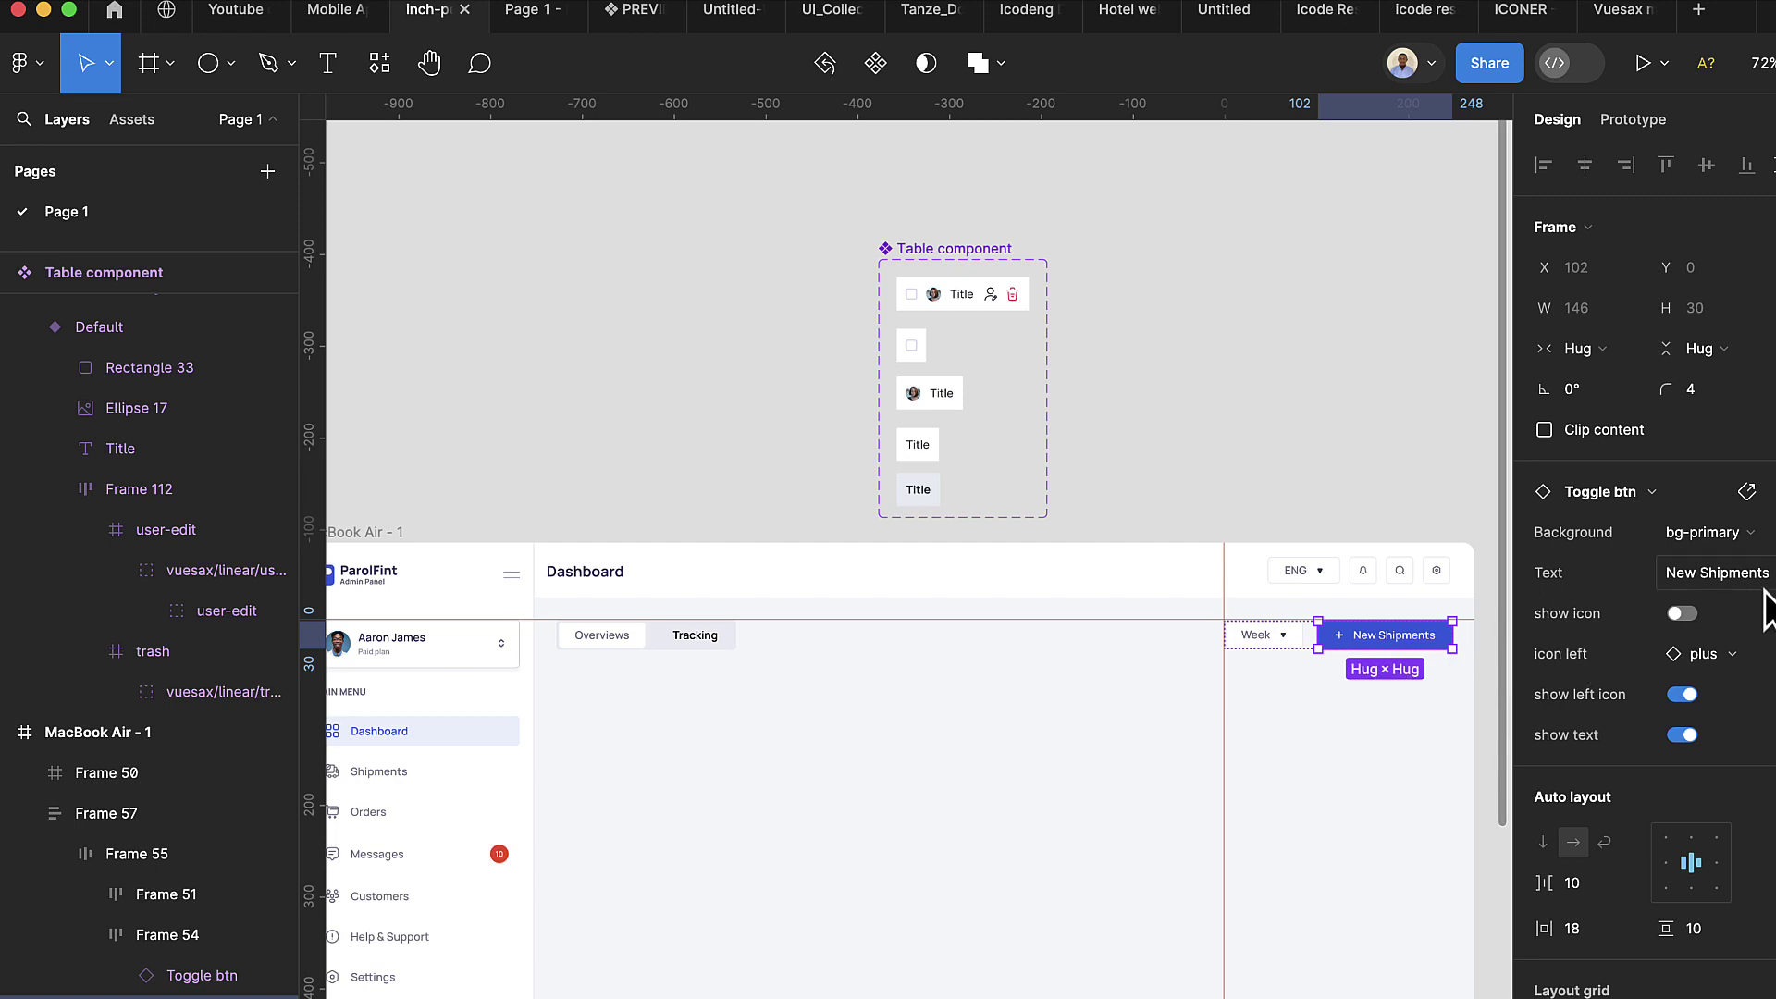
{"action": "left_click", "coordinate": [1717, 573]}
{"action": "key", "text": "Right"}
{"action": "key", "text": "BackSpace"}
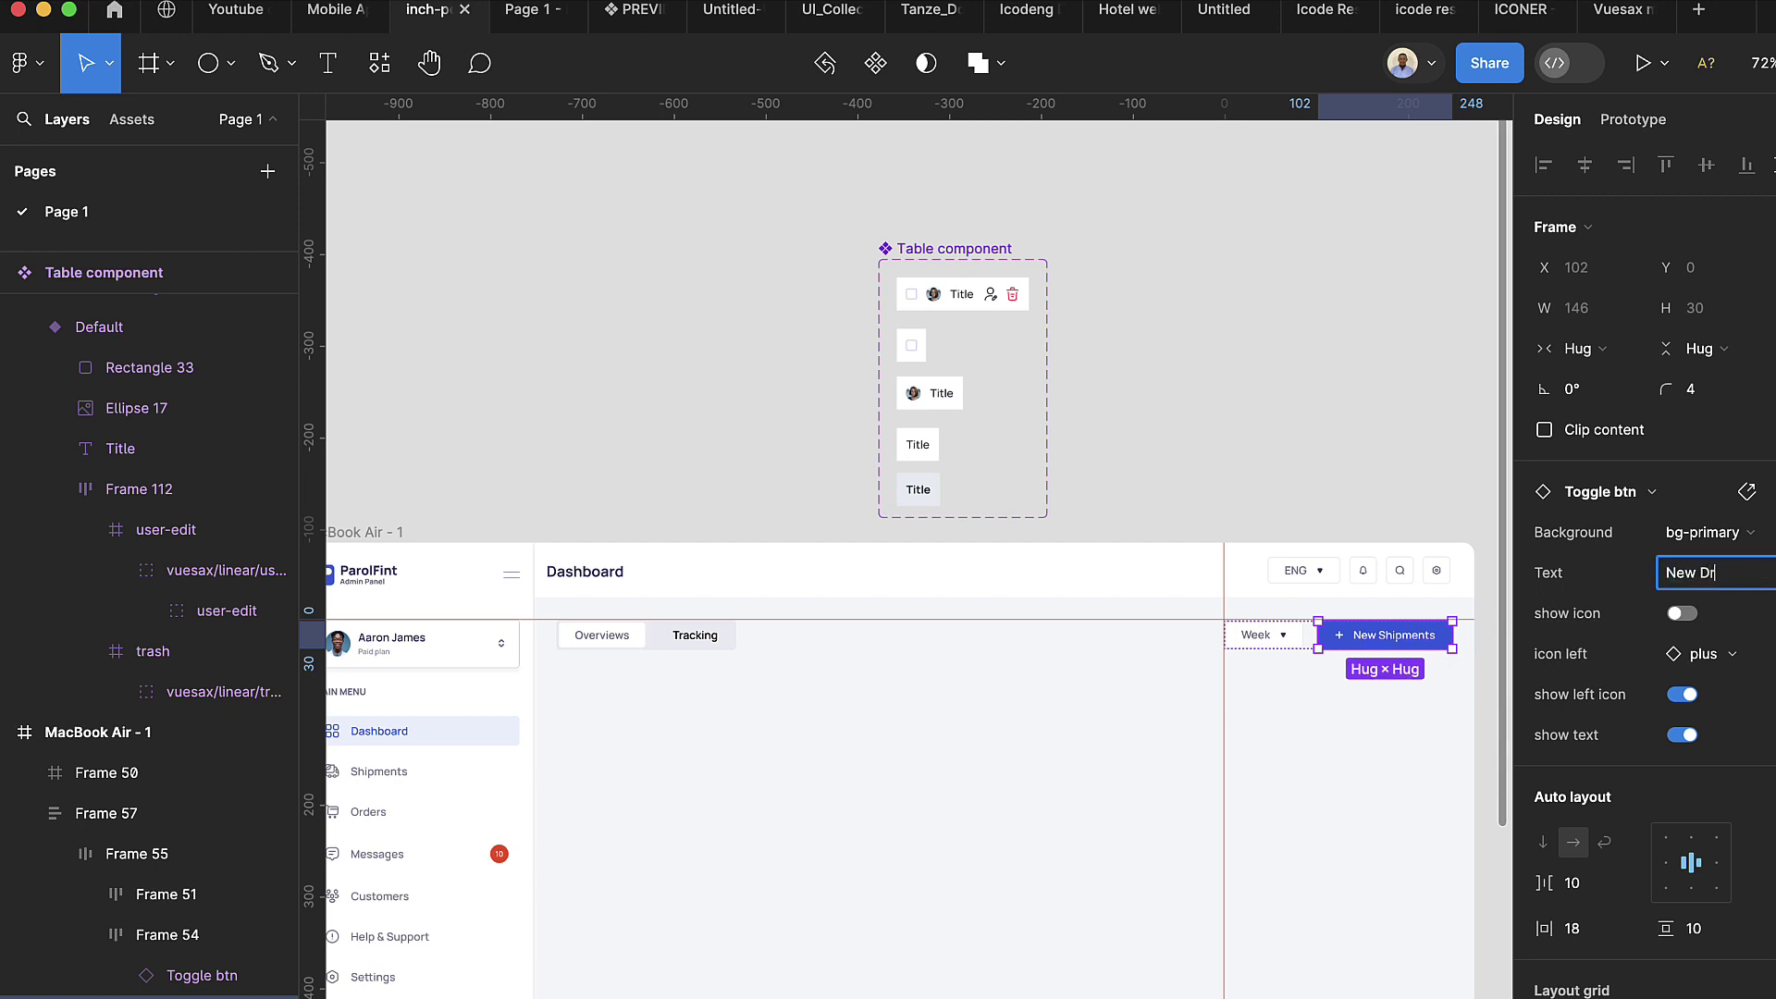
{"action": "key", "text": "Return"}
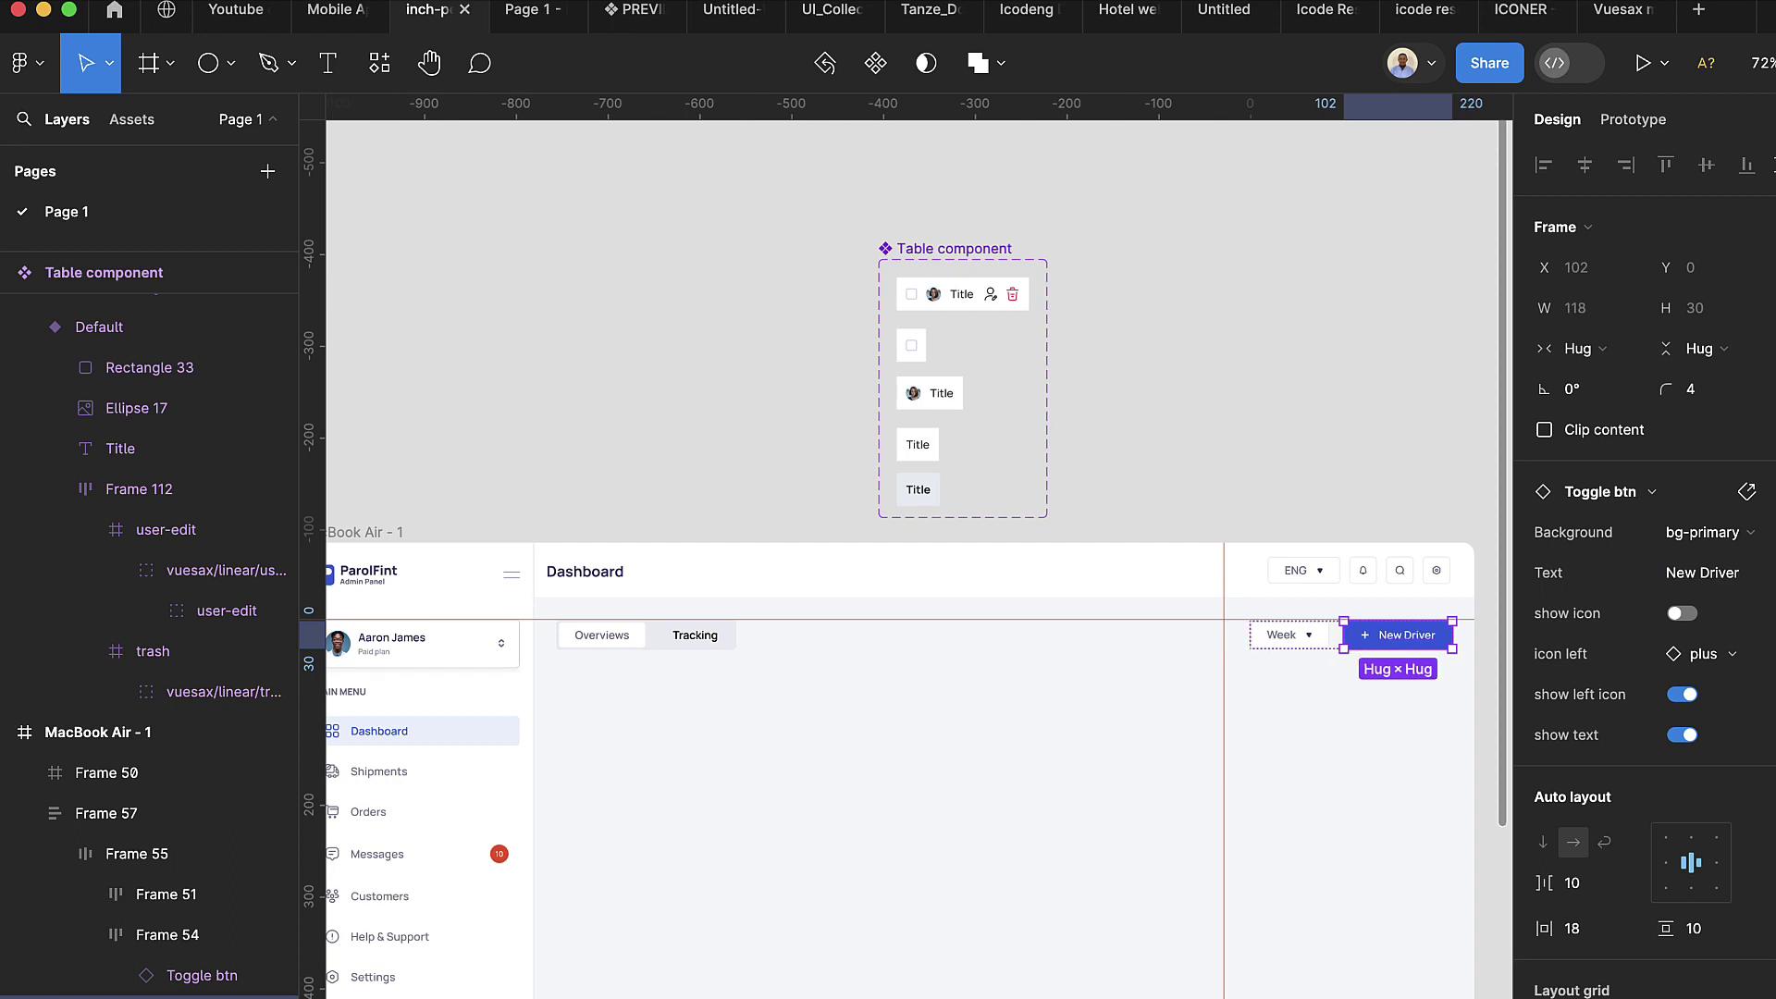
Remove the Week and Tracking buttons from the dashboard header
{"action": "left_click", "coordinate": [1261, 642]}
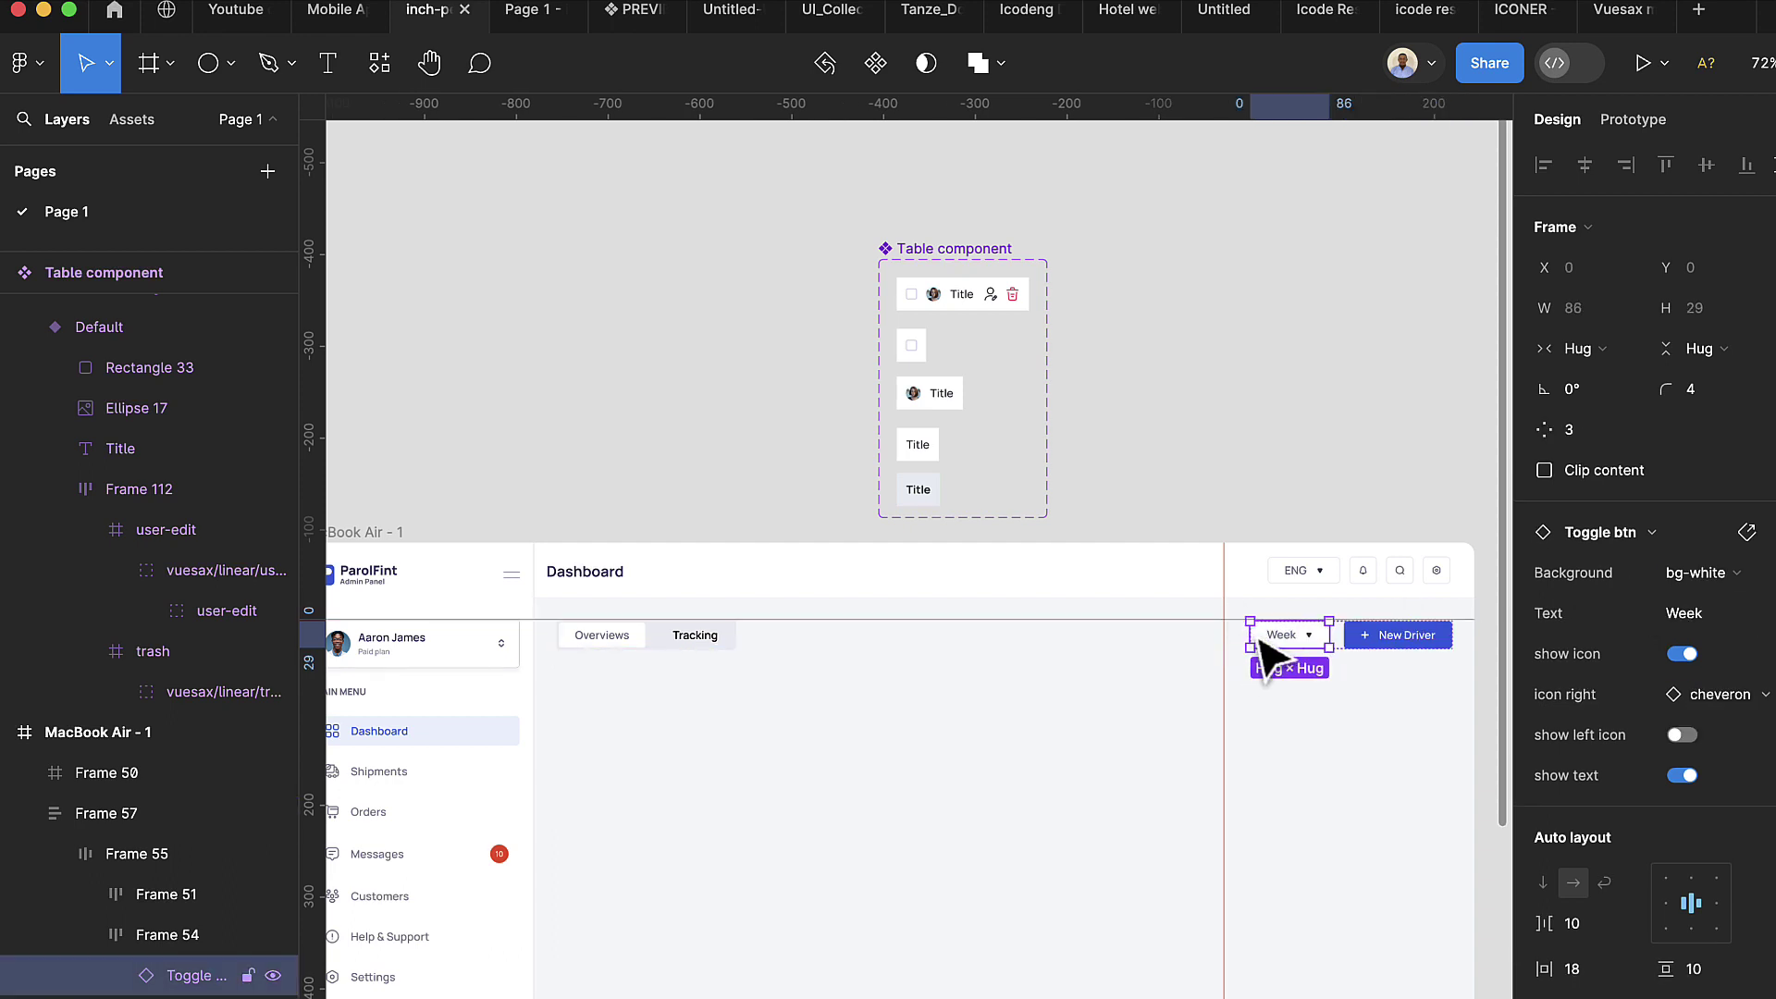
{"action": "key", "text": "BackSpace"}
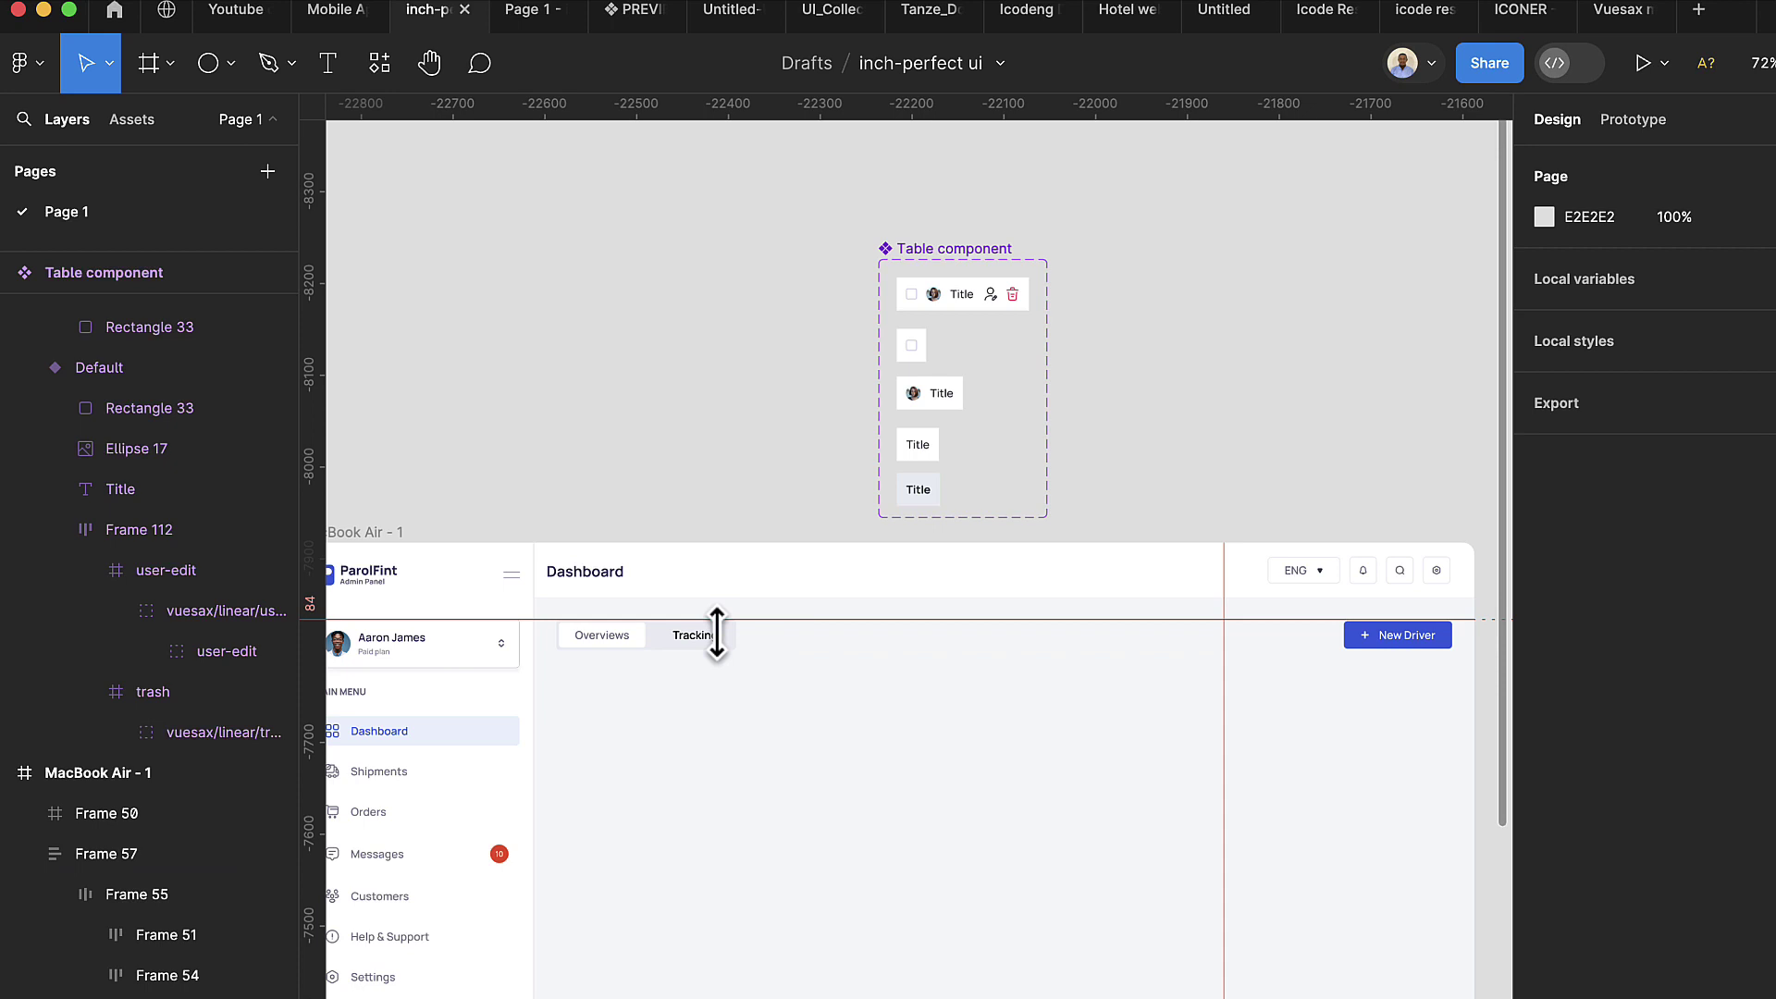
{"action": "left_click", "coordinate": [685, 645]}
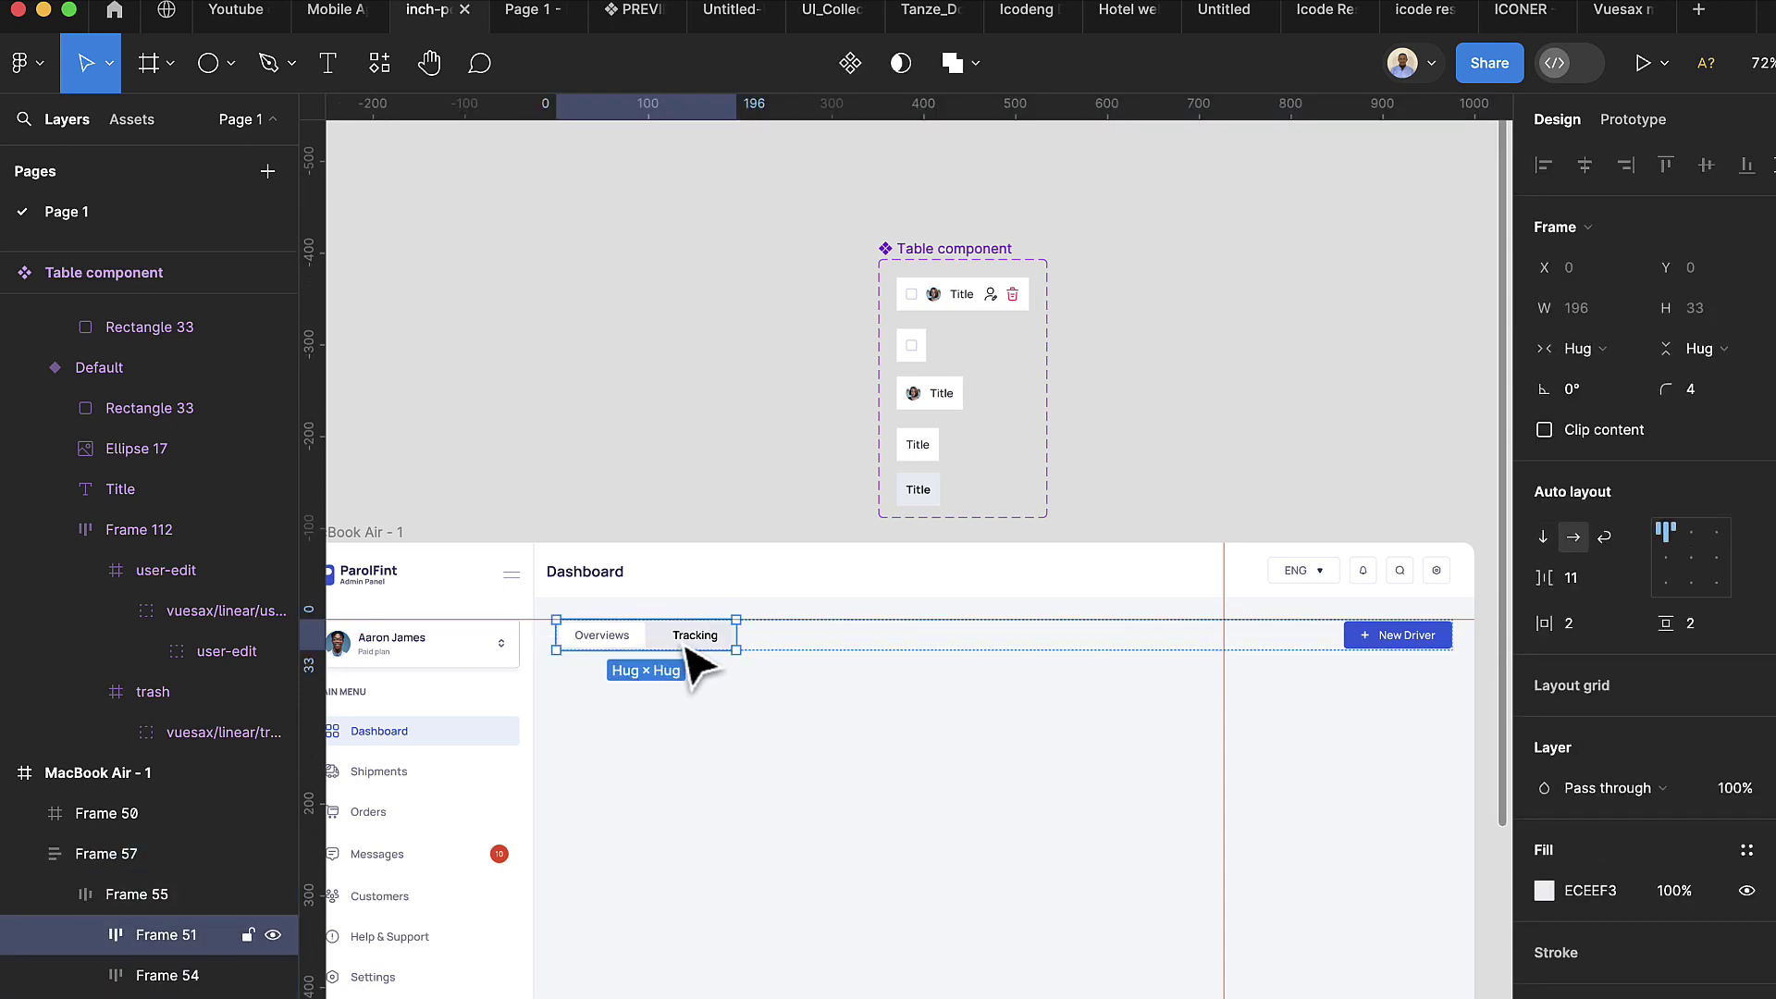
{"action": "left_click", "coordinate": [698, 656]}
{"action": "key", "text": "Escape"}
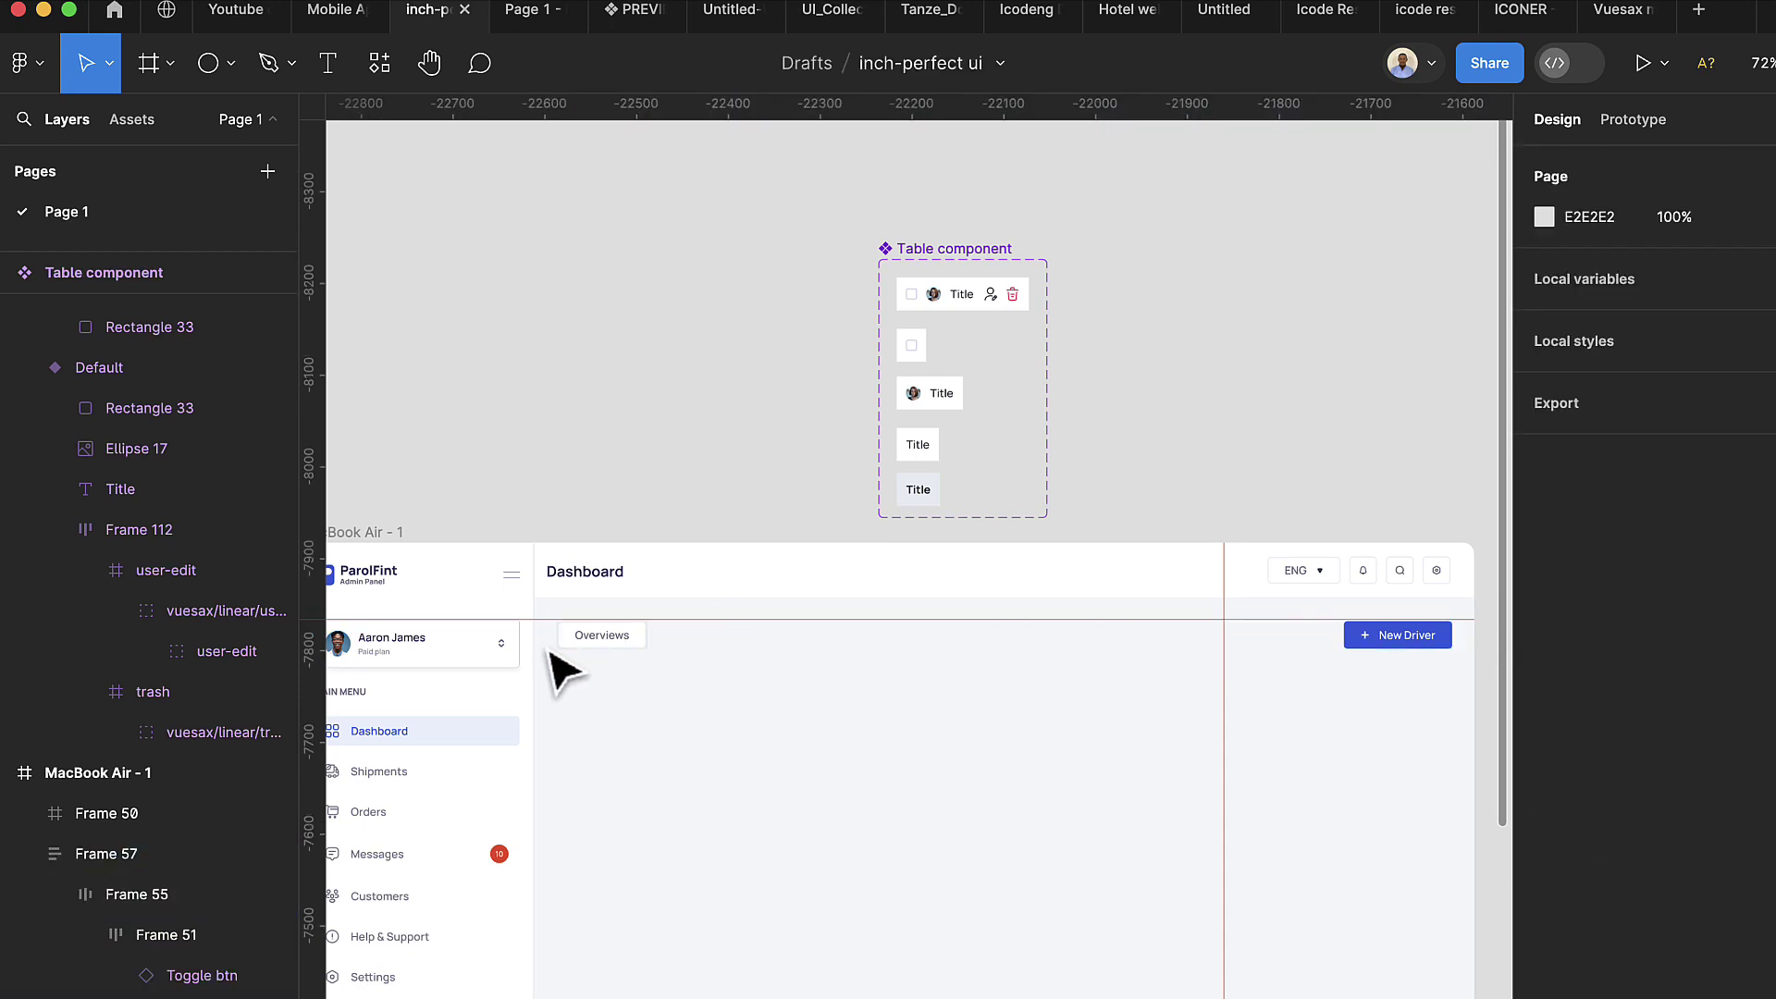
Change the Overviews Toggle btn label to 'Employees' and deselect
{"action": "left_click", "coordinate": [647, 642], "text": "super"}
{"action": "scroll", "coordinate": [647, 642], "scroll_direction": "up", "scroll_amount": 5}
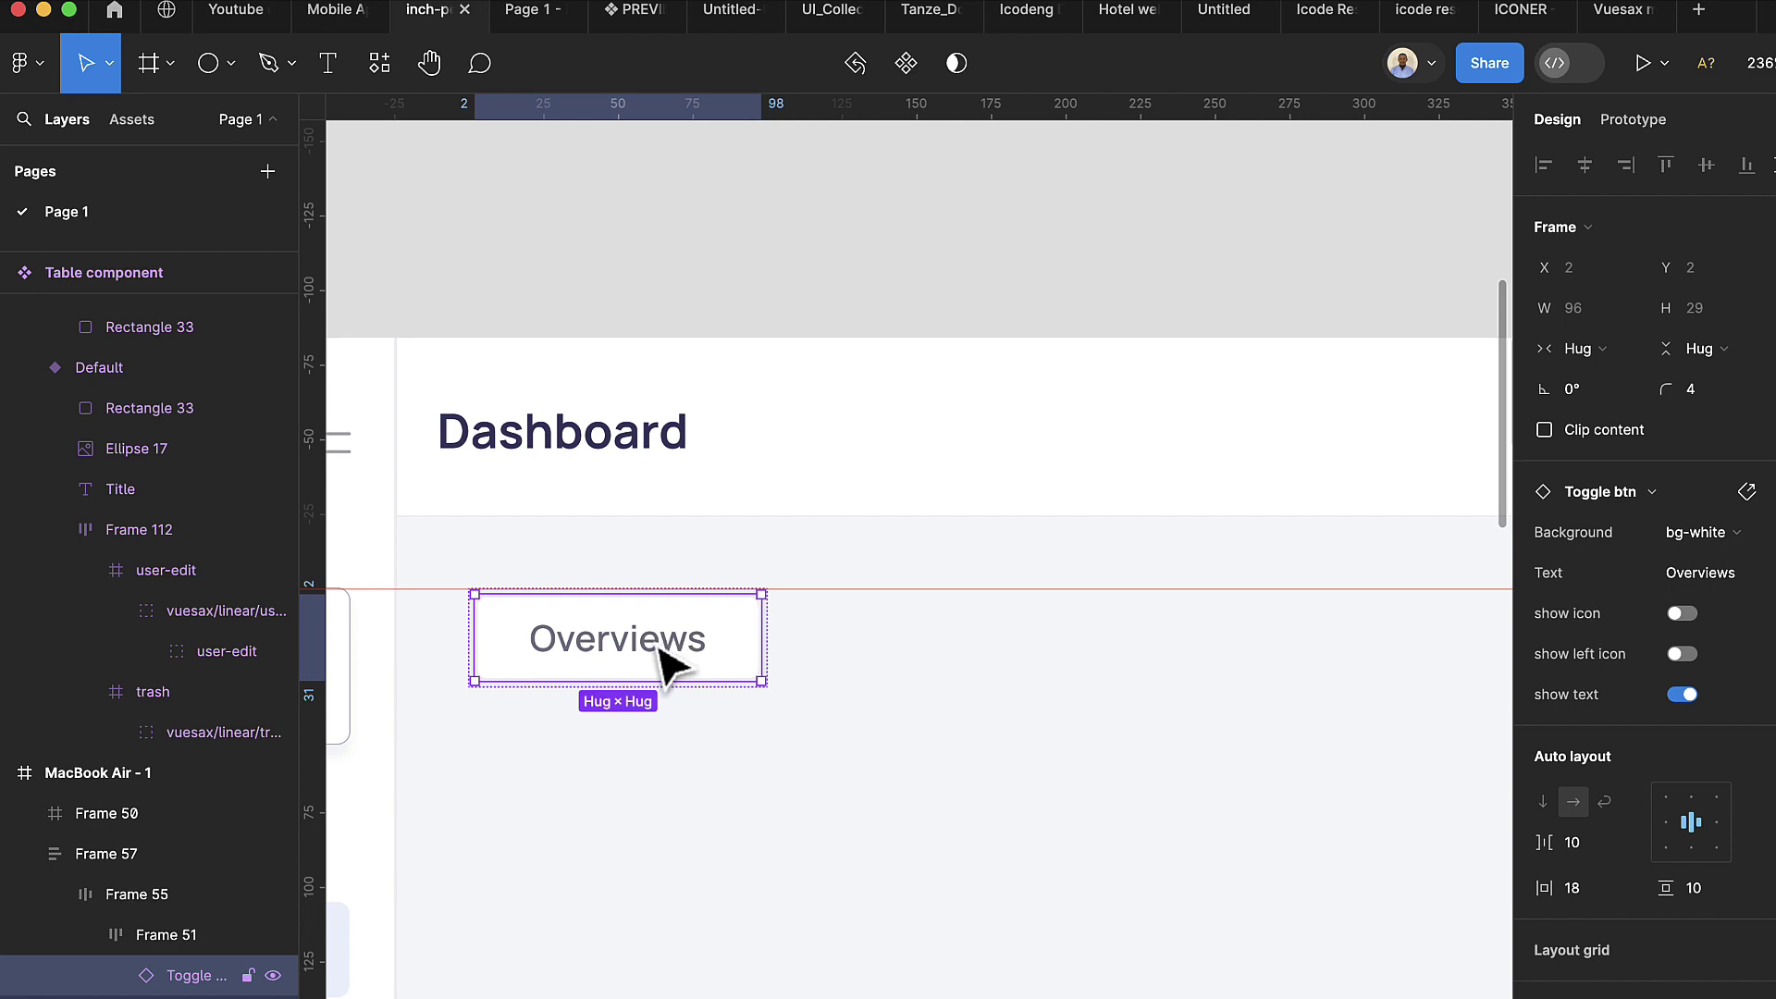
{"action": "left_click", "coordinate": [730, 722]}
{"action": "left_click", "coordinate": [708, 666]}
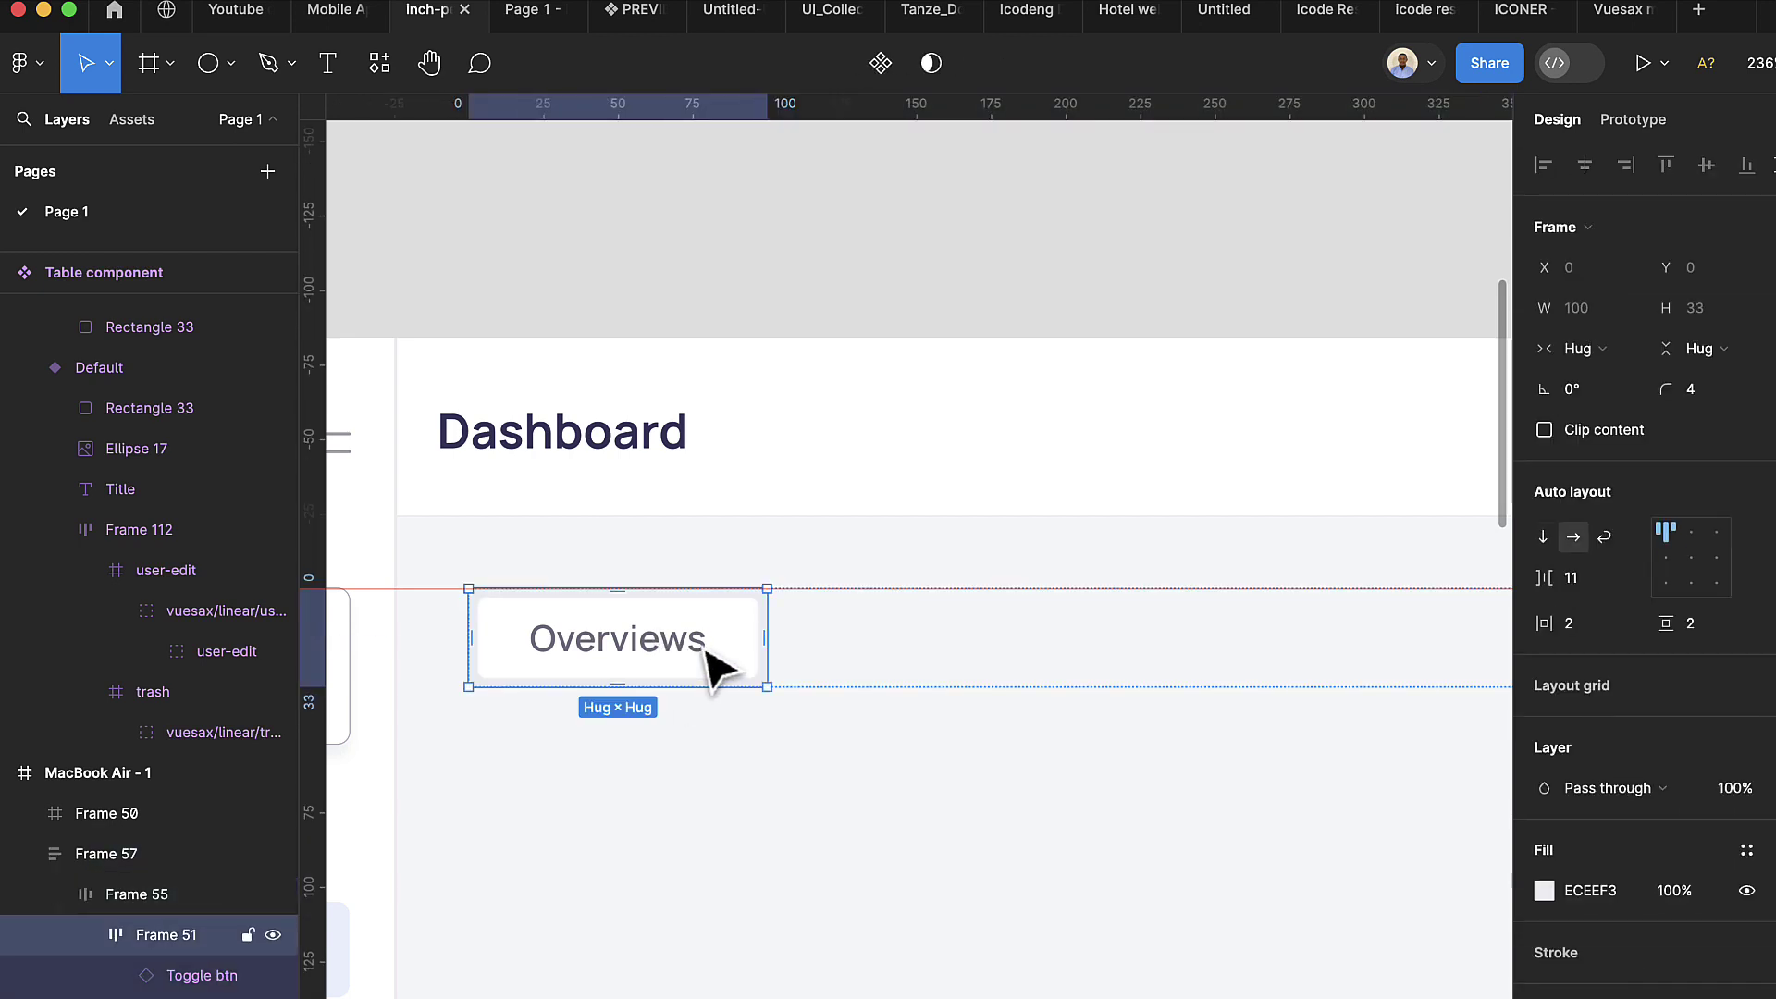
{"action": "double_click", "coordinate": [708, 662]}
{"action": "left_click", "coordinate": [754, 674]}
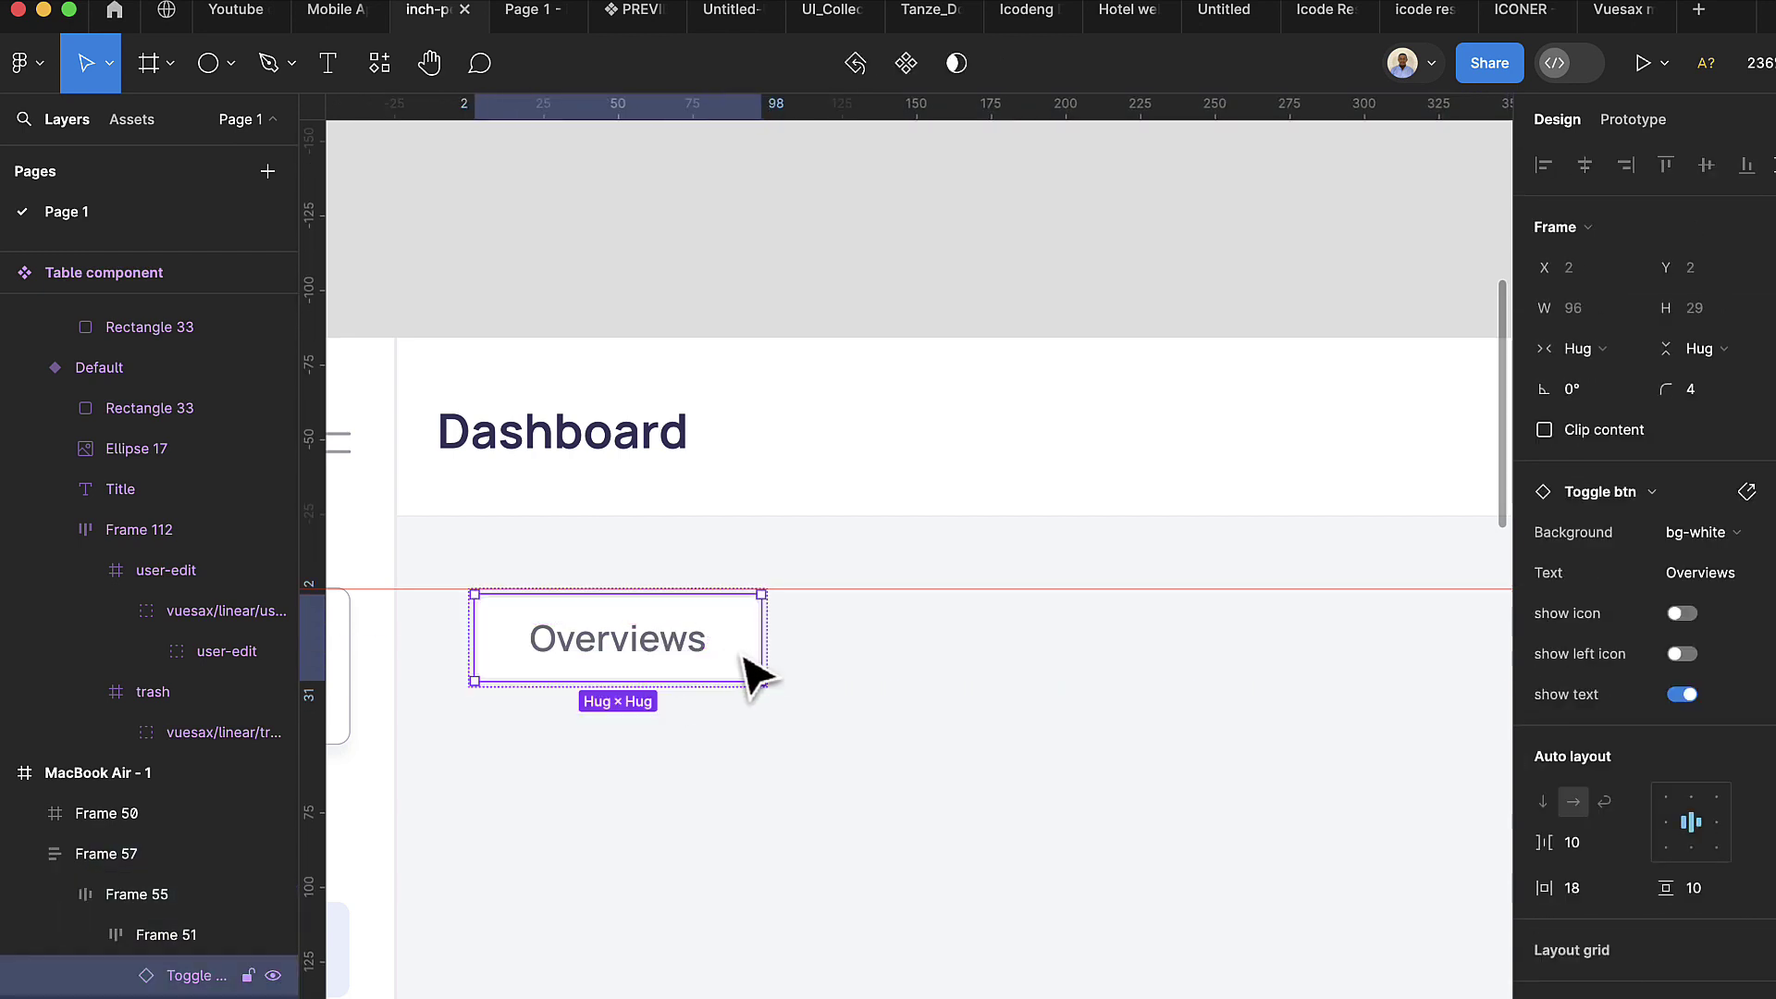
{"action": "left_click", "coordinate": [1730, 581]}
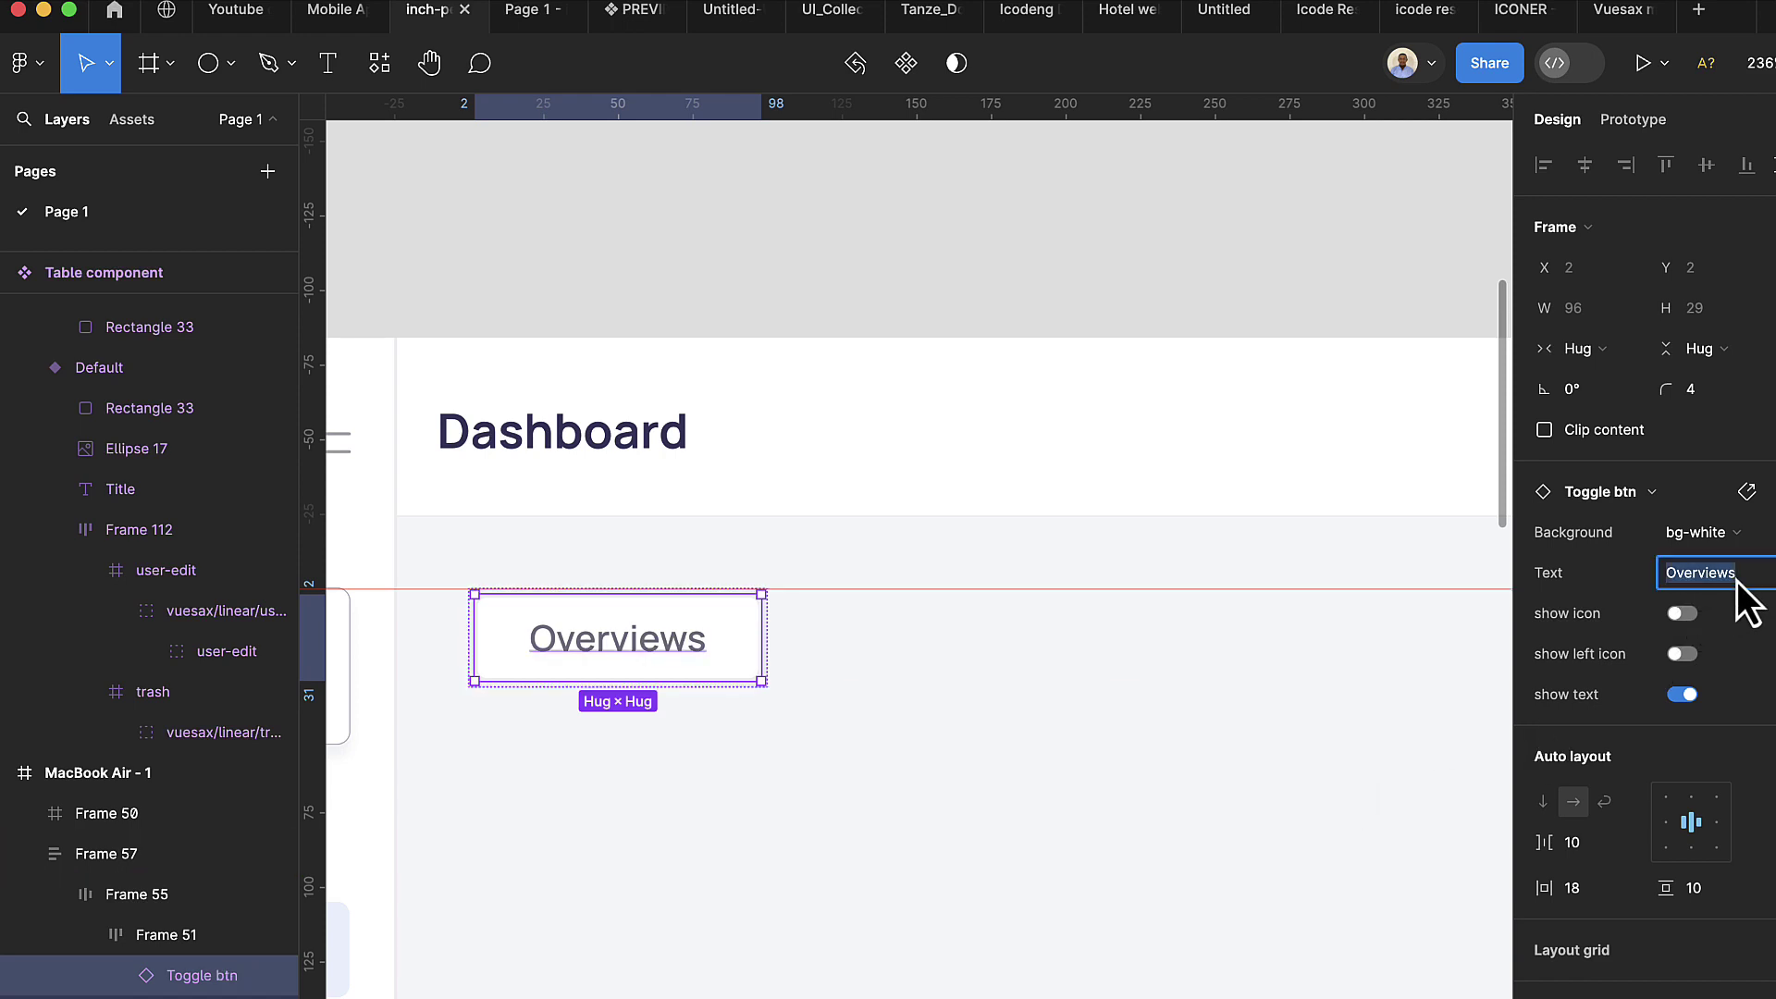
{"action": "type", "text": "Employees"}
{"action": "key", "text": "Return"}
{"action": "scroll", "coordinate": [1222, 675], "scroll_direction": "down", "scroll_amount": 1}
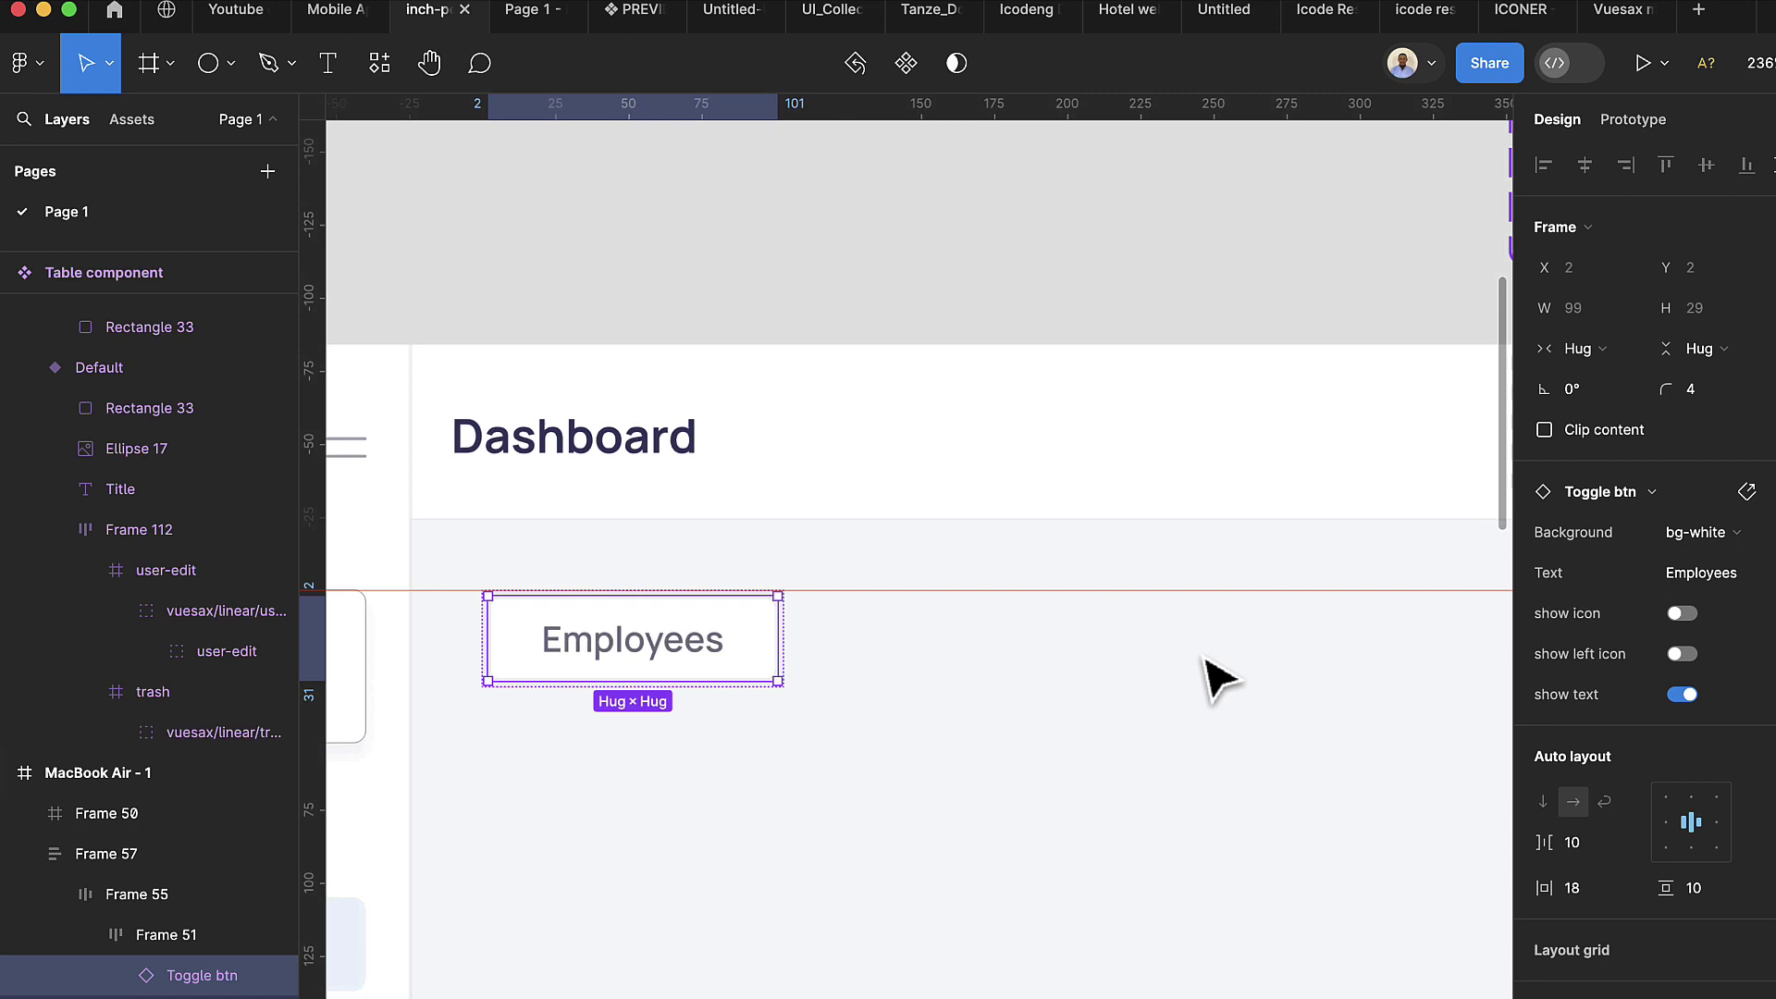
{"action": "scroll", "coordinate": [1221, 675], "scroll_direction": "down", "scroll_amount": 5}
{"action": "scroll", "coordinate": [1213, 658], "scroll_direction": "right", "scroll_amount": 2}
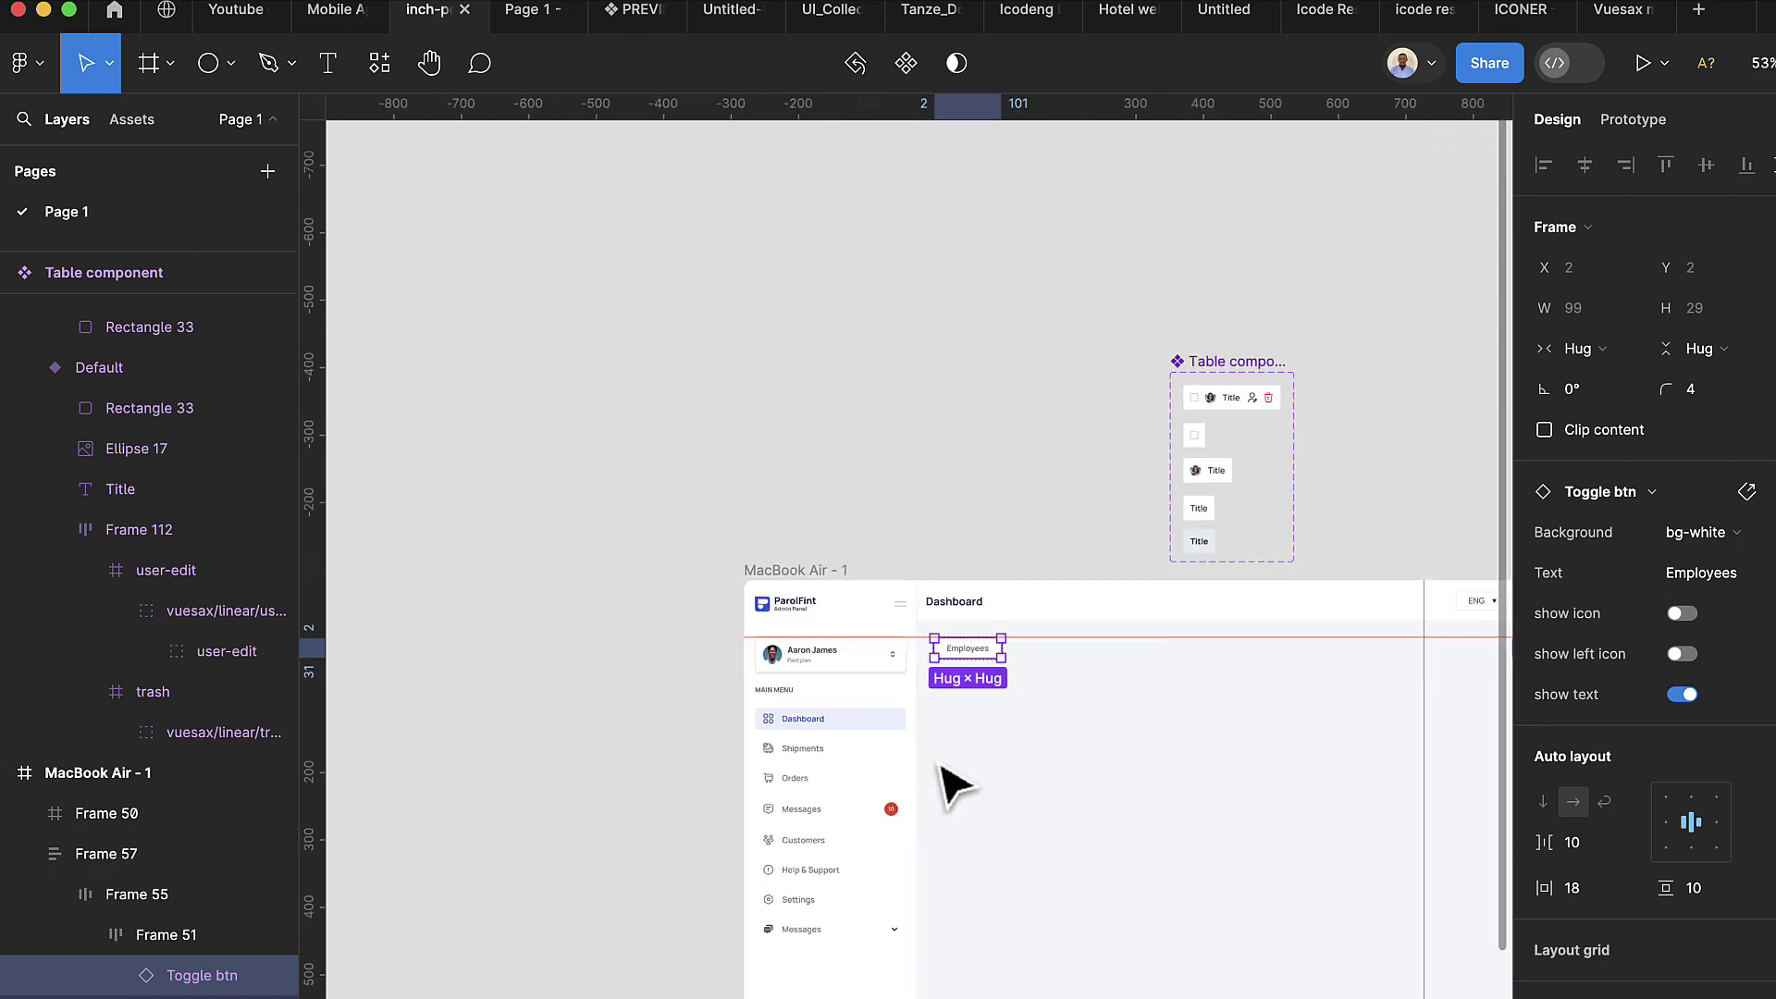
{"action": "left_click", "coordinate": [1063, 753]}
{"action": "scroll", "coordinate": [1245, 635], "scroll_direction": "up", "scroll_amount": 2}
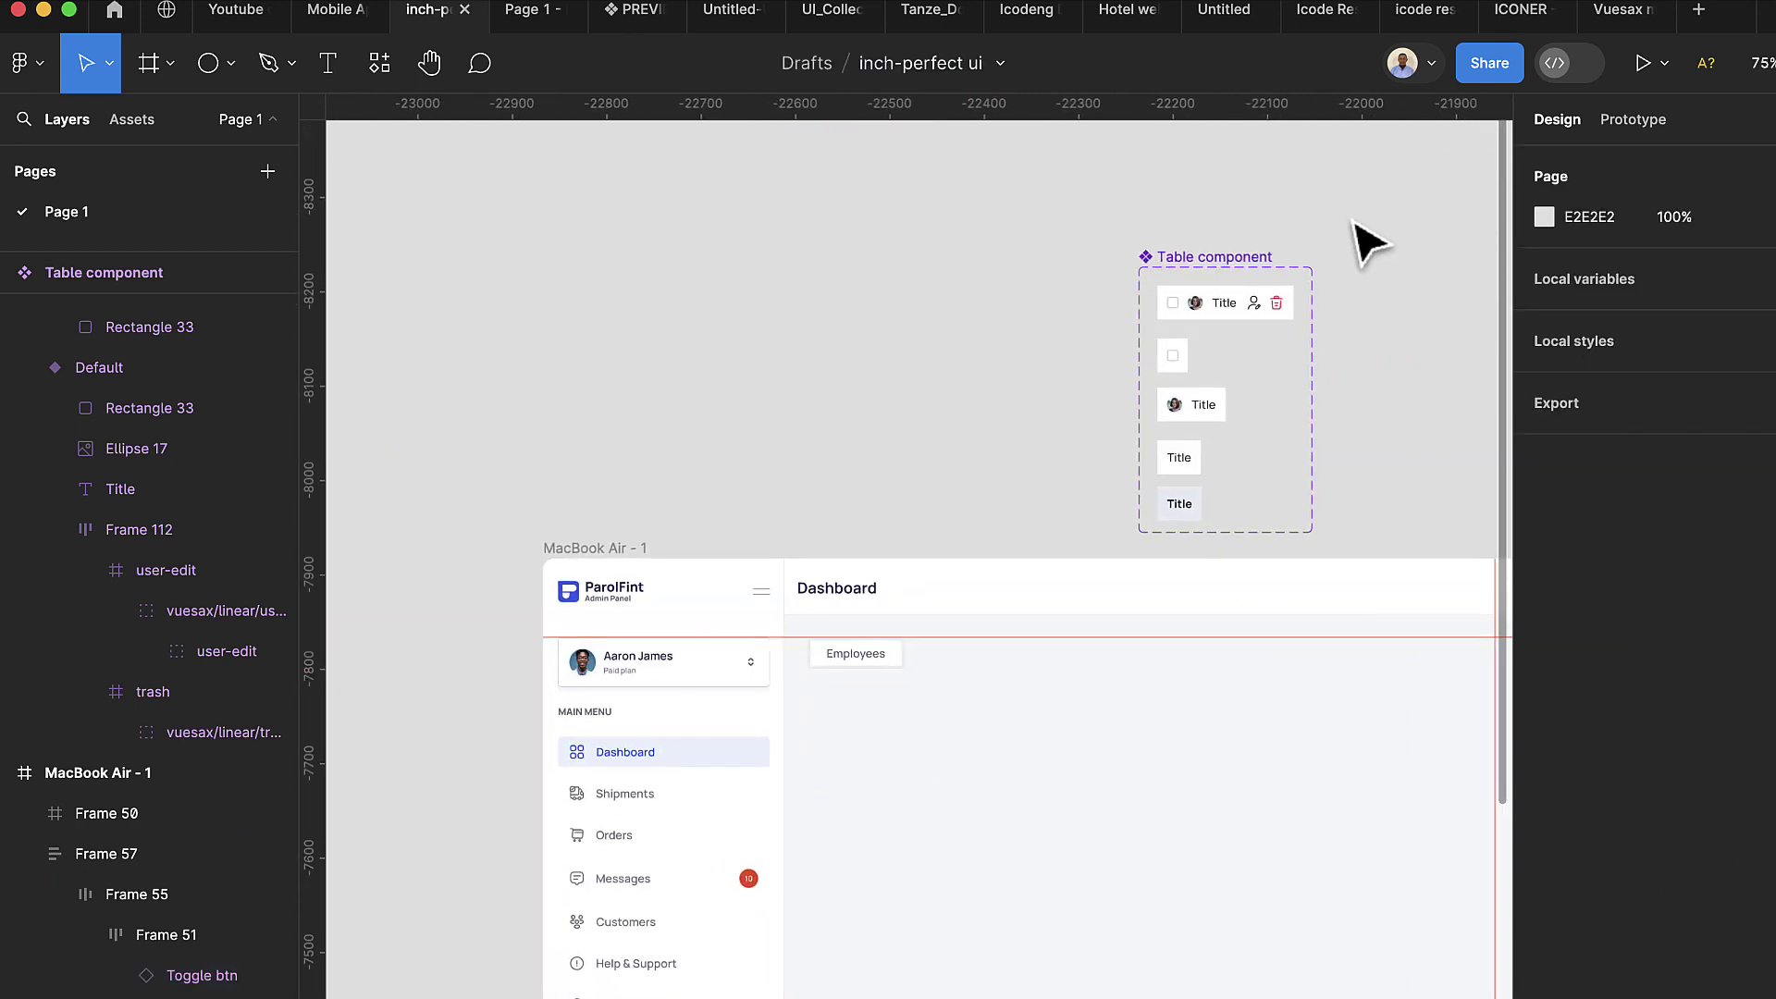
Rename the variant property to 'Cell type' and give the first variant the value 'full'
{"action": "scroll", "coordinate": [1406, 403], "scroll_direction": "right", "scroll_amount": 2}
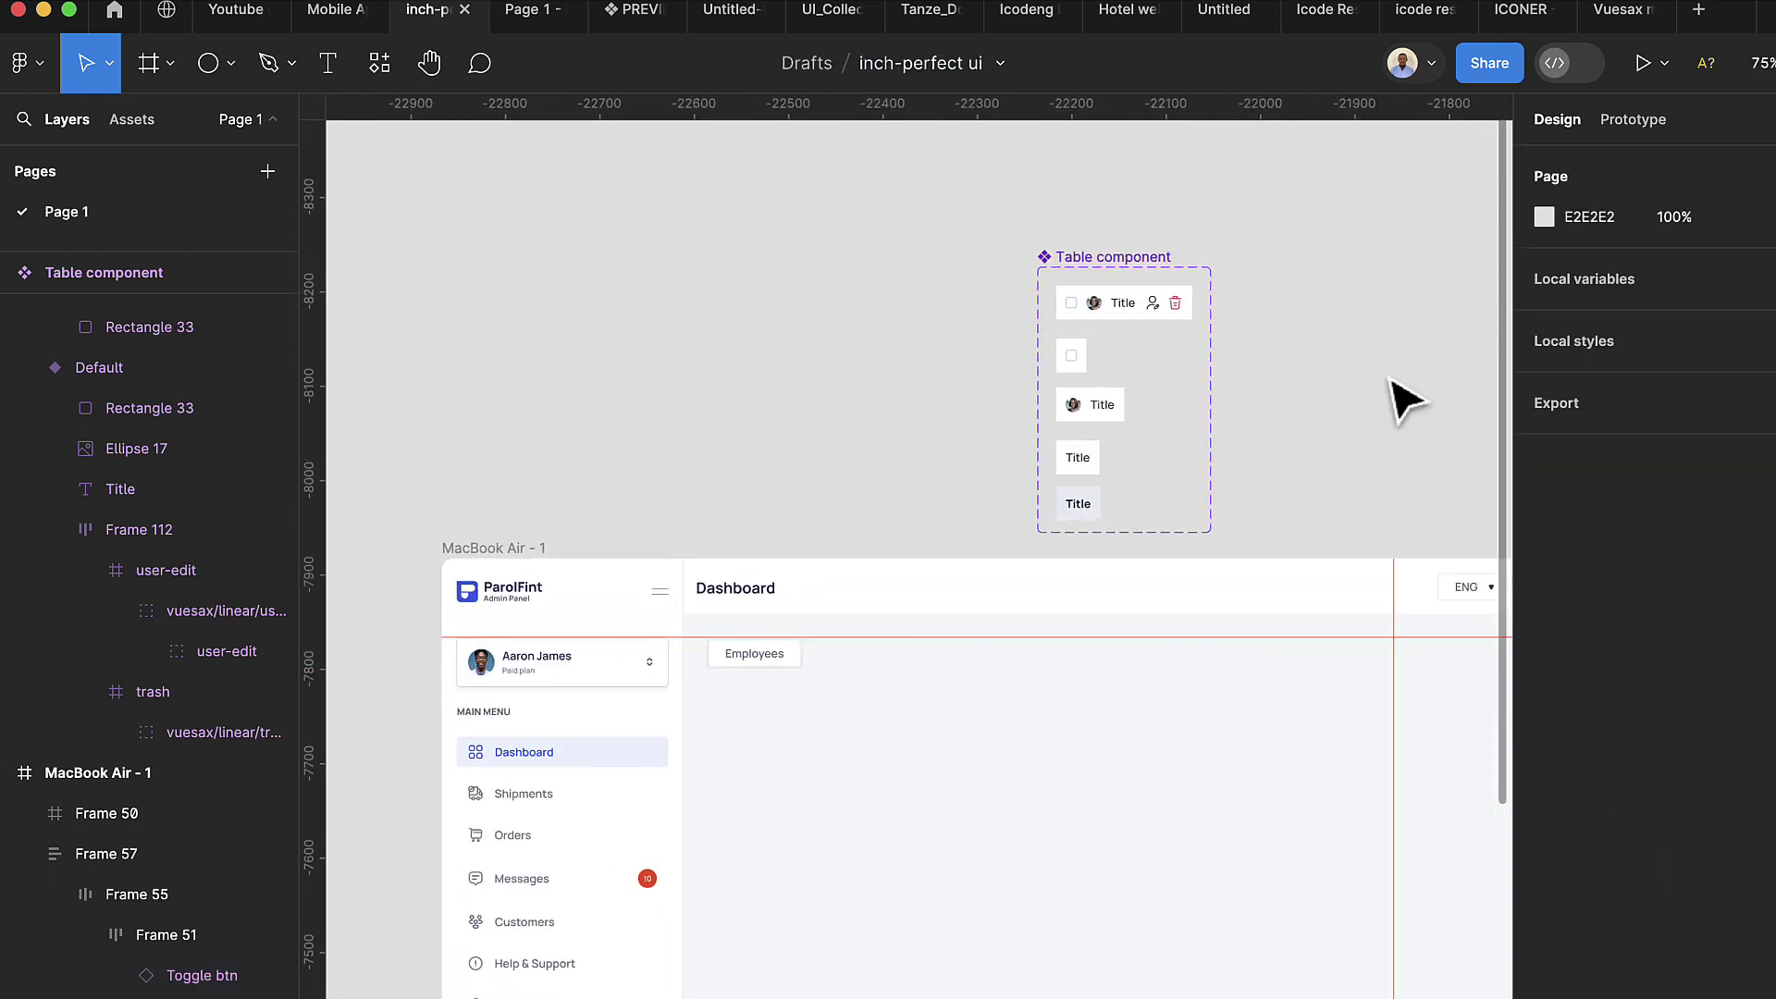
{"action": "left_click", "coordinate": [1149, 312]}
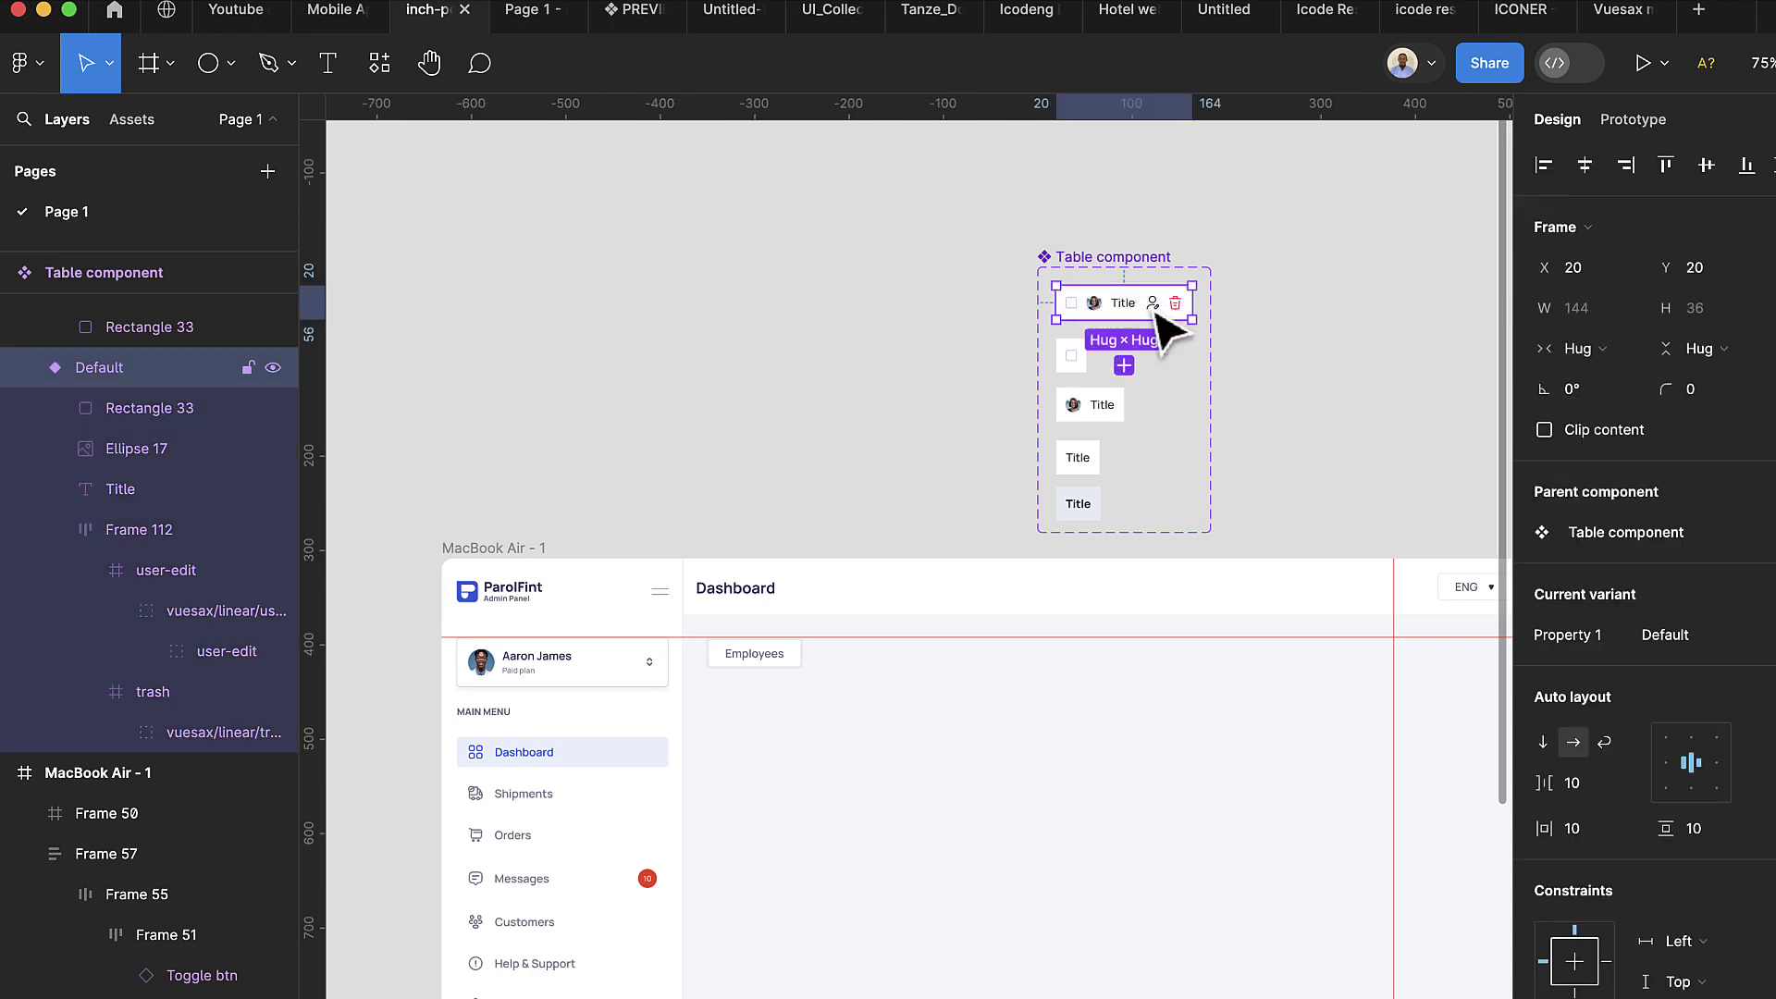
{"action": "double_click", "coordinate": [1567, 636]}
{"action": "type", "text": "Cell type"}
{"action": "key", "text": "Return"}
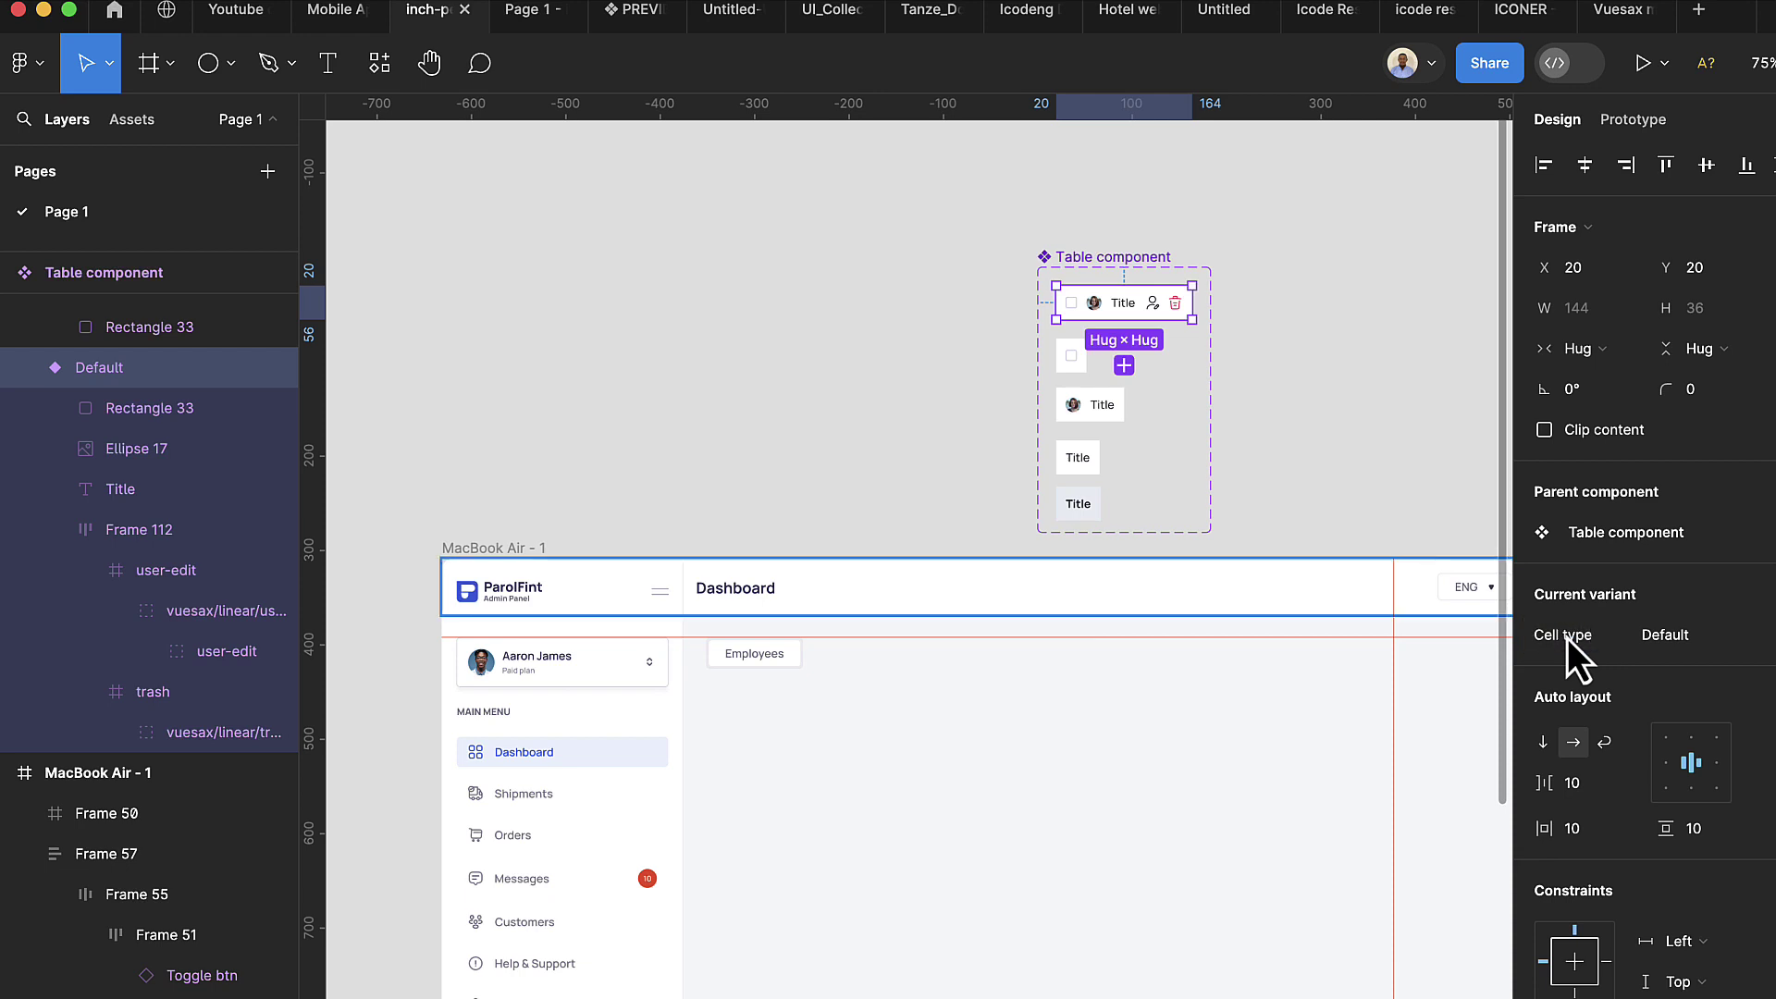
{"action": "double_click", "coordinate": [1660, 638]}
{"action": "key", "text": "Return"}
Set Cell type to 'checkbox' and 'person info' for the second and third variants
{"action": "left_click", "coordinate": [1073, 370]}
{"action": "double_click", "coordinate": [1678, 635]}
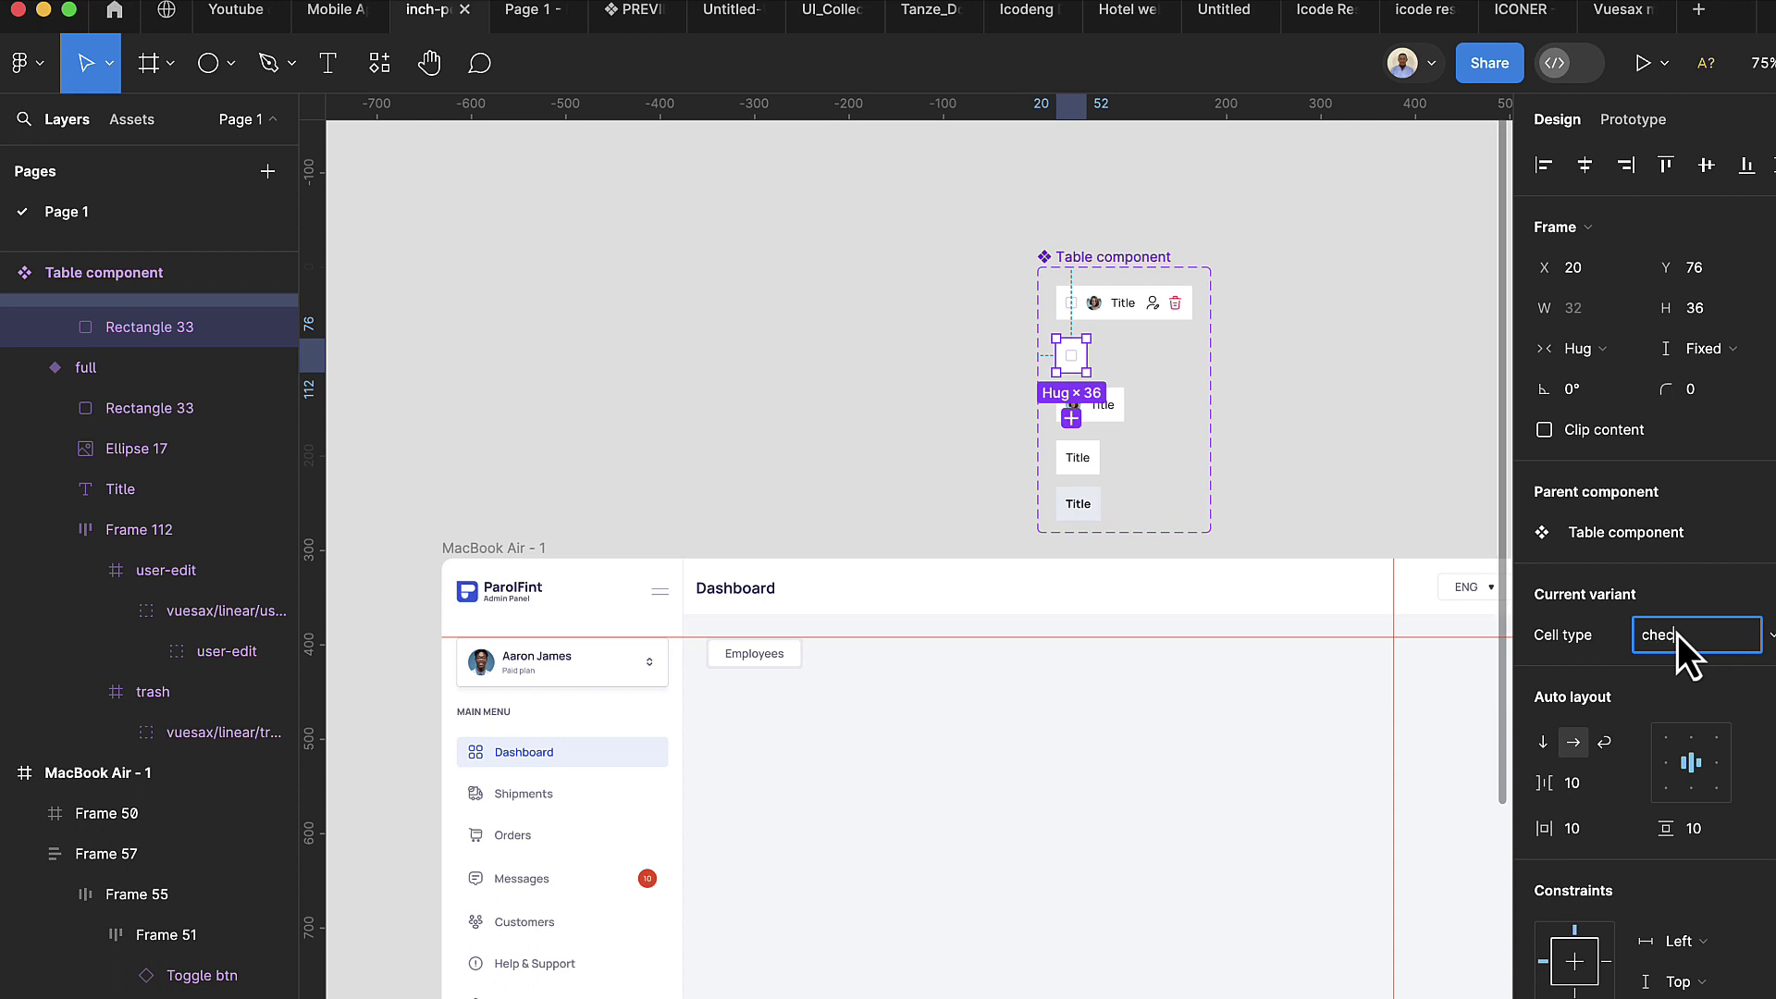
{"action": "type", "text": "checkbox"}
{"action": "key", "text": "Return"}
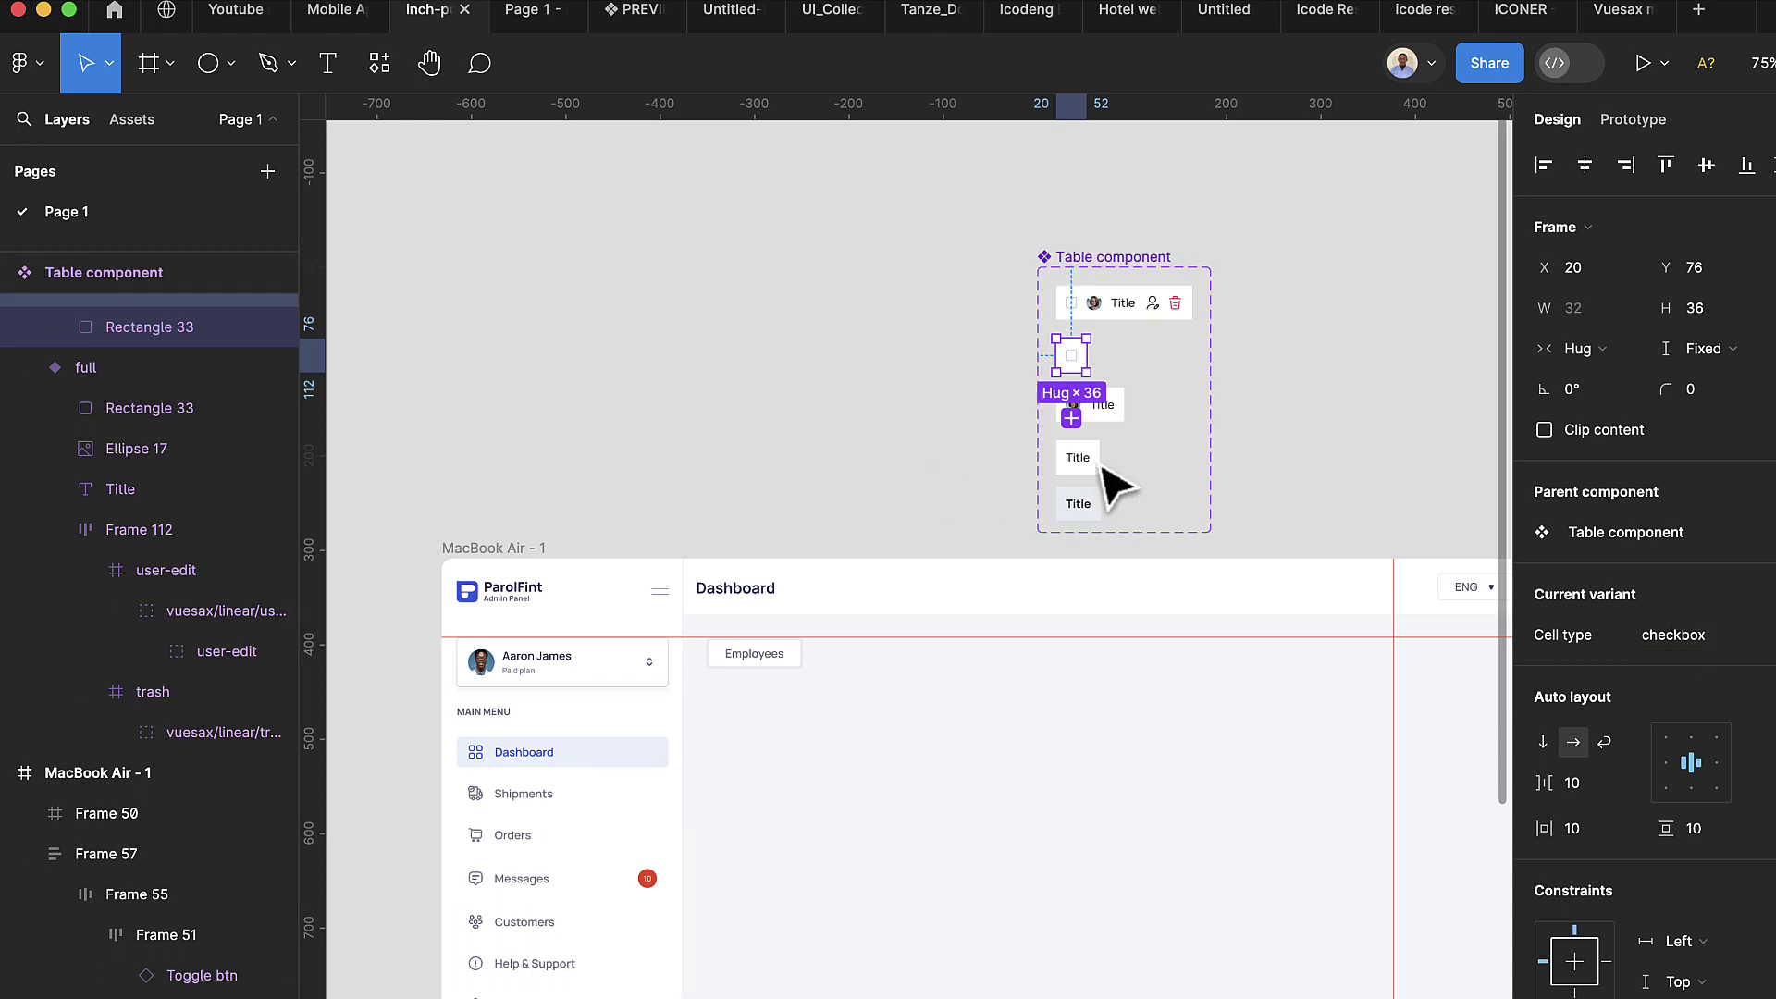
{"action": "left_click", "coordinate": [1115, 413]}
{"action": "double_click", "coordinate": [1728, 633]}
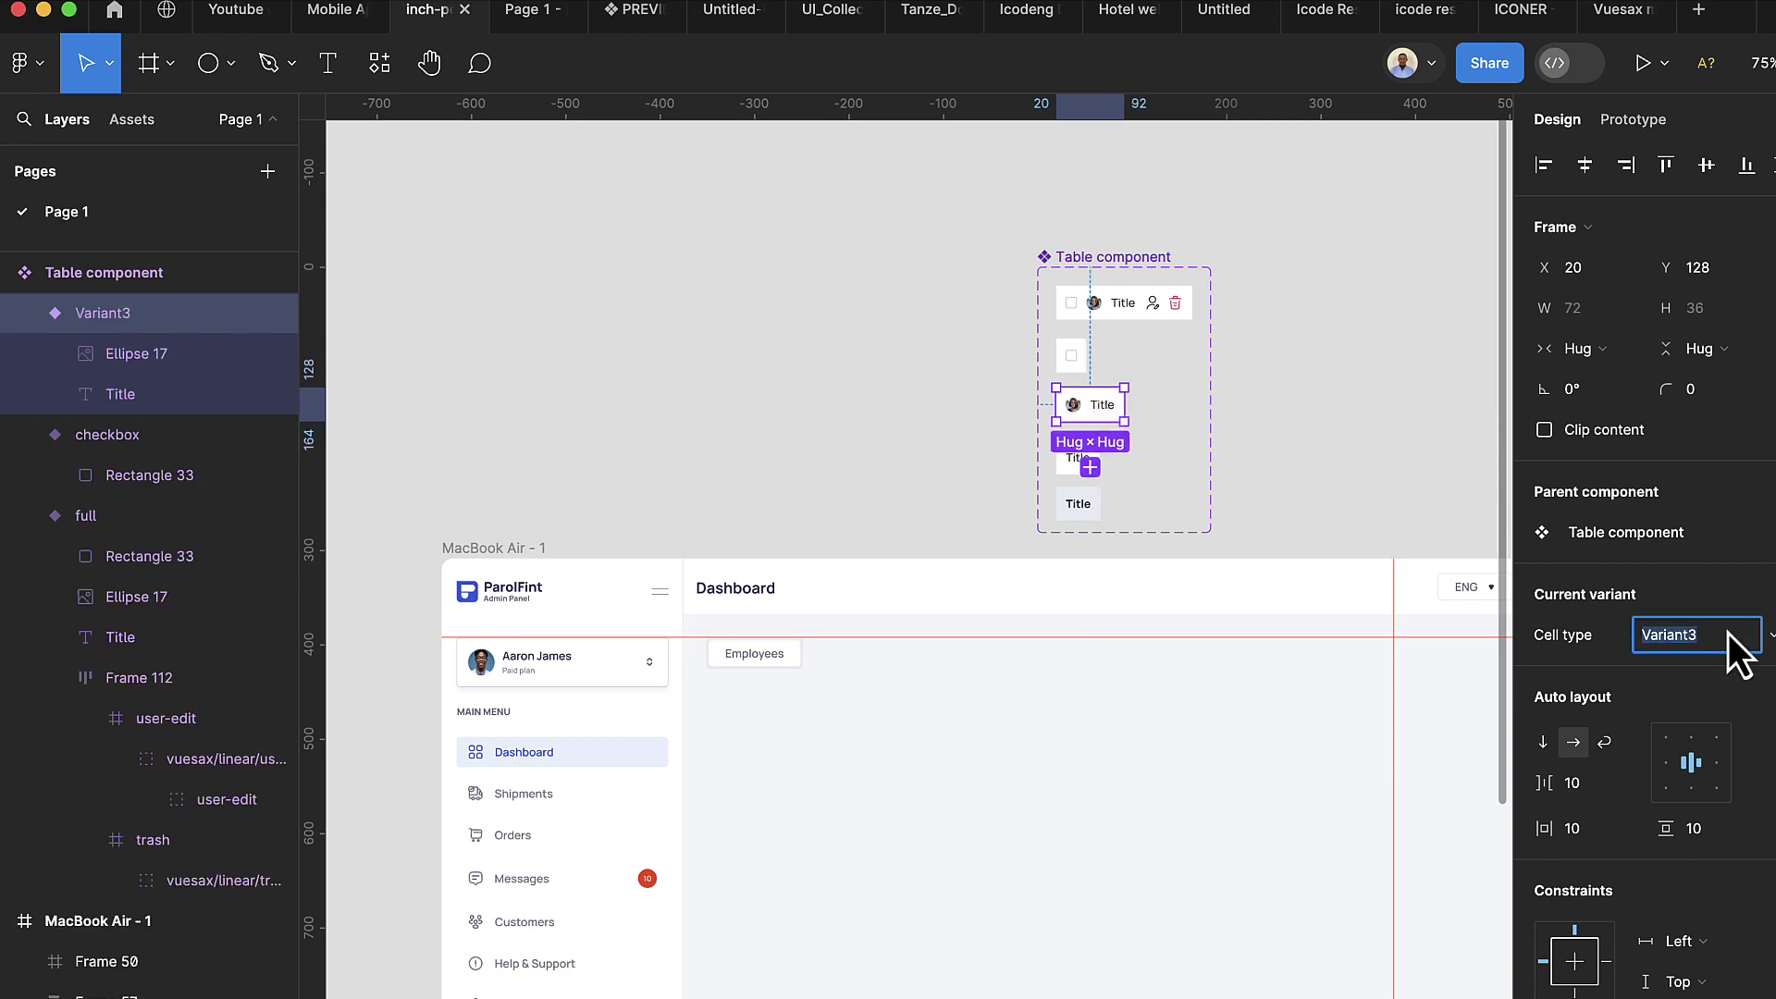
{"action": "type", "text": "person info"}
{"action": "key", "text": "Return"}
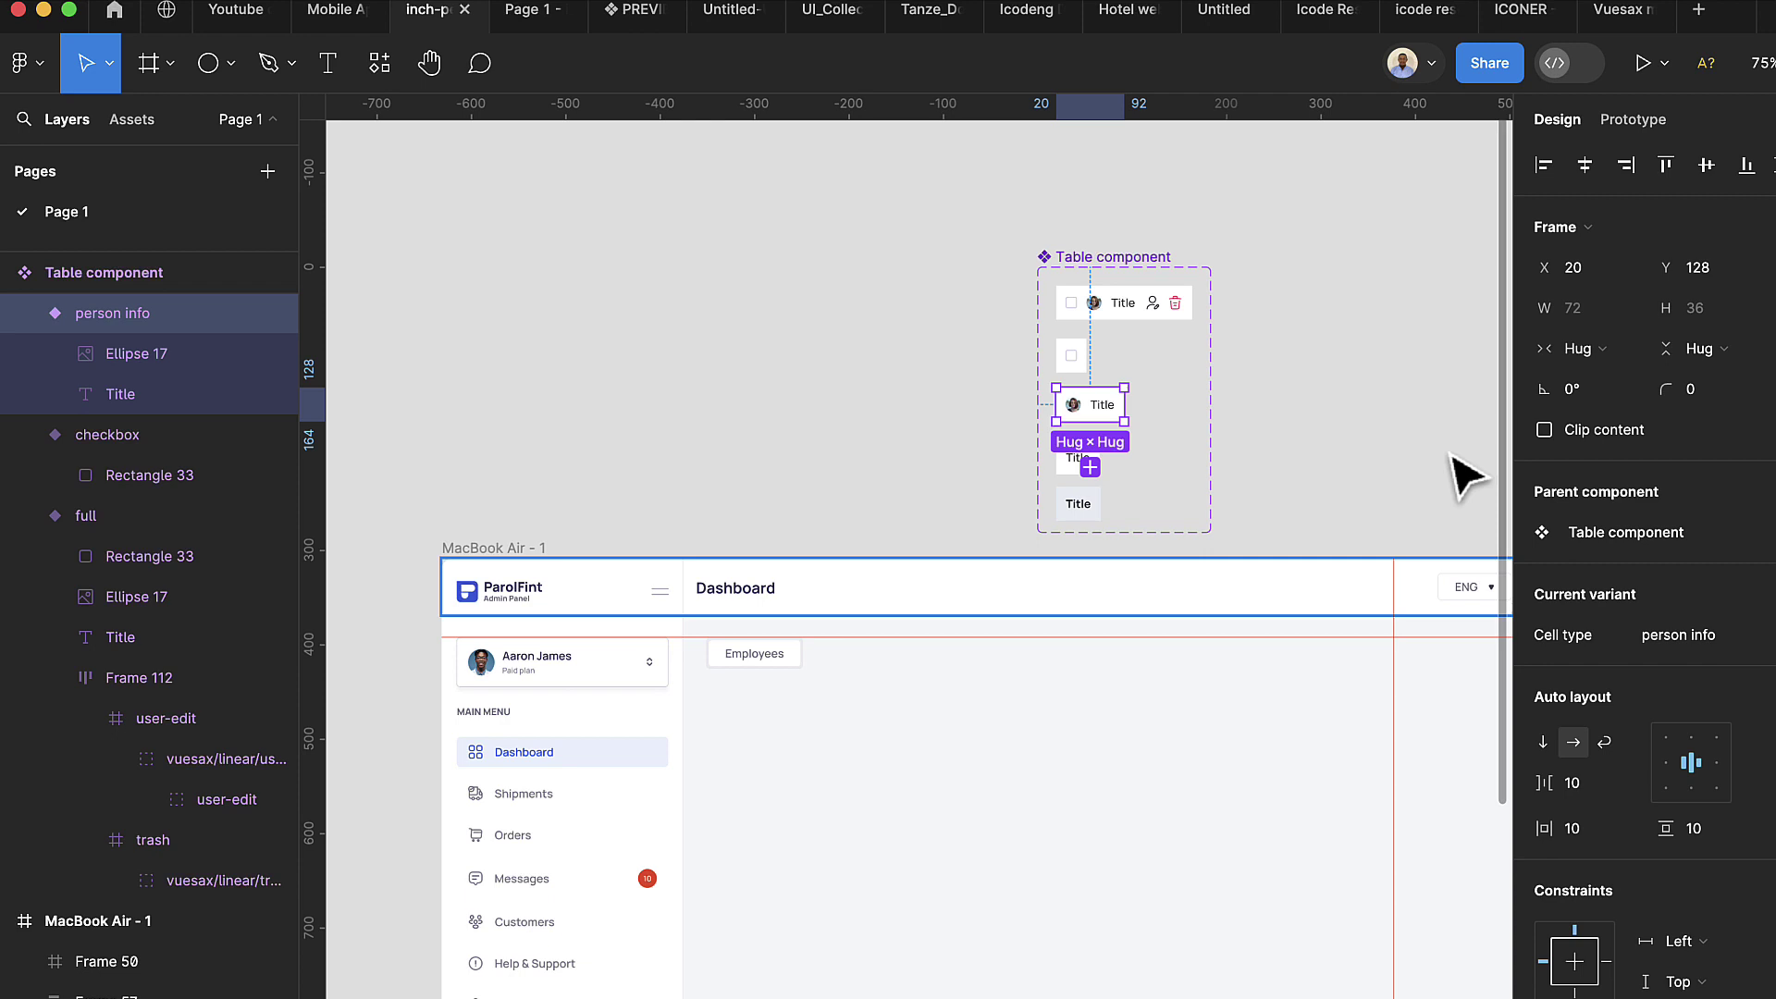
Set the last two variants' Cell type to 'cell' and 'header', then open local components
{"action": "left_click", "coordinate": [1065, 463]}
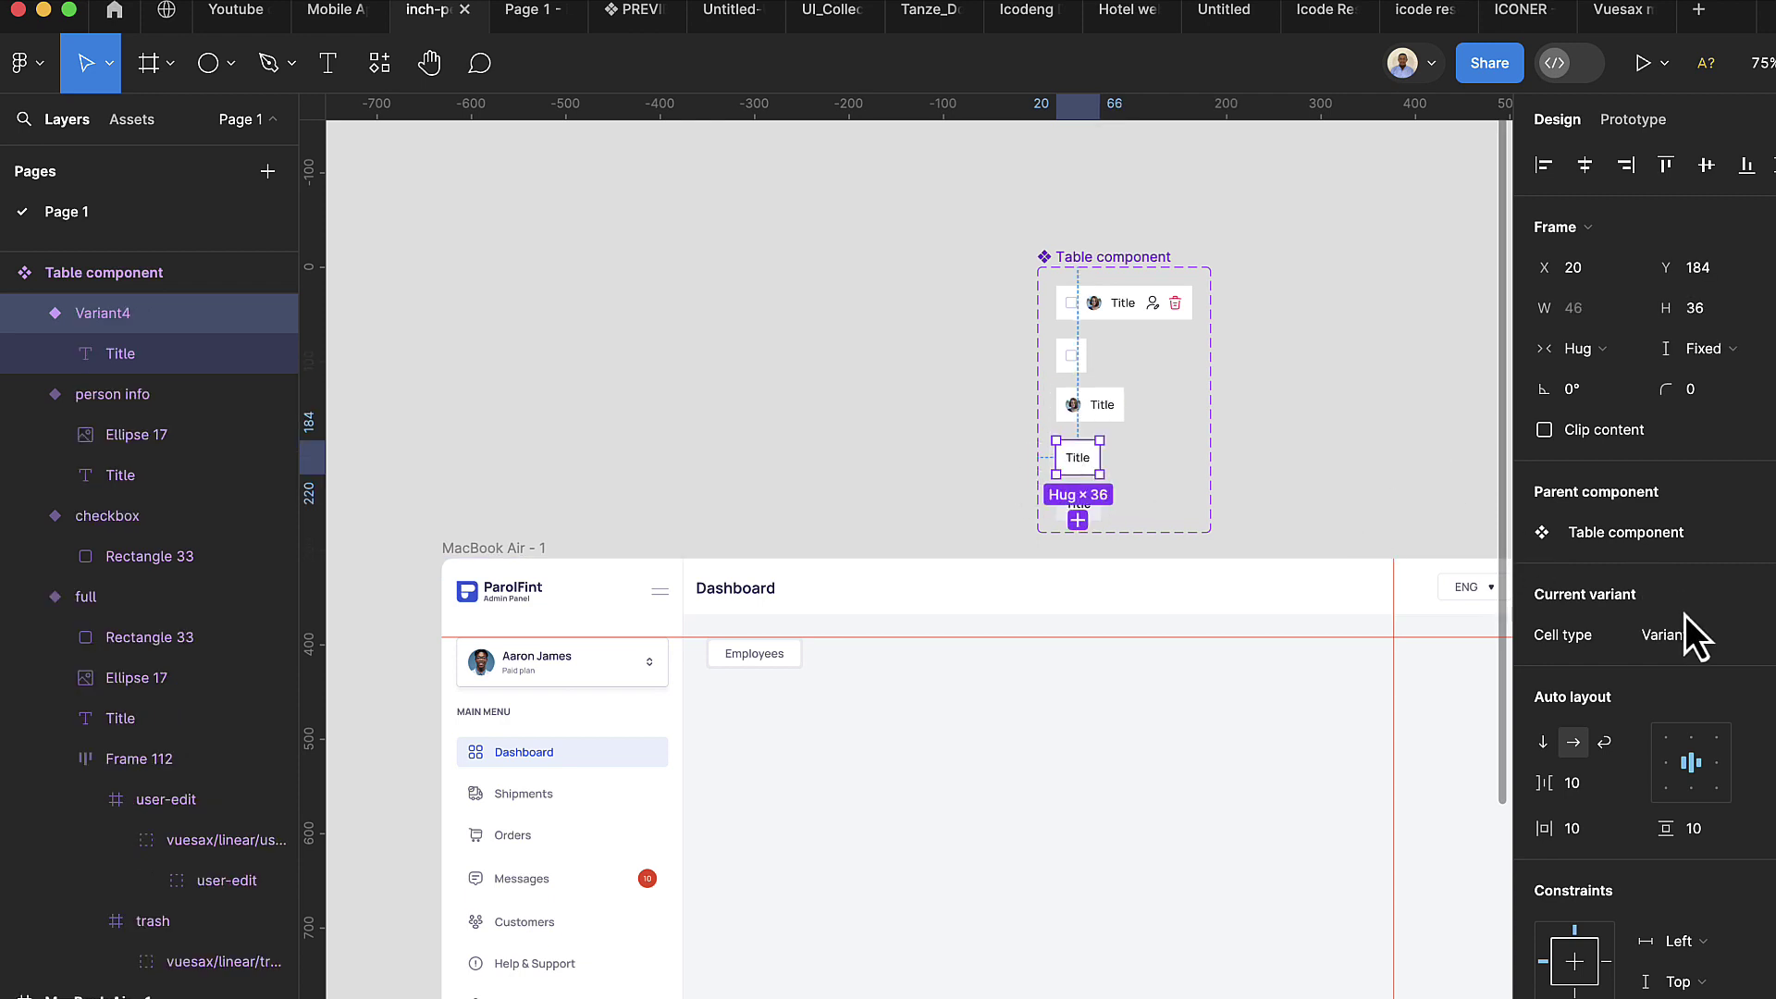
{"action": "type", "text": "cell"}
{"action": "key", "text": "Return"}
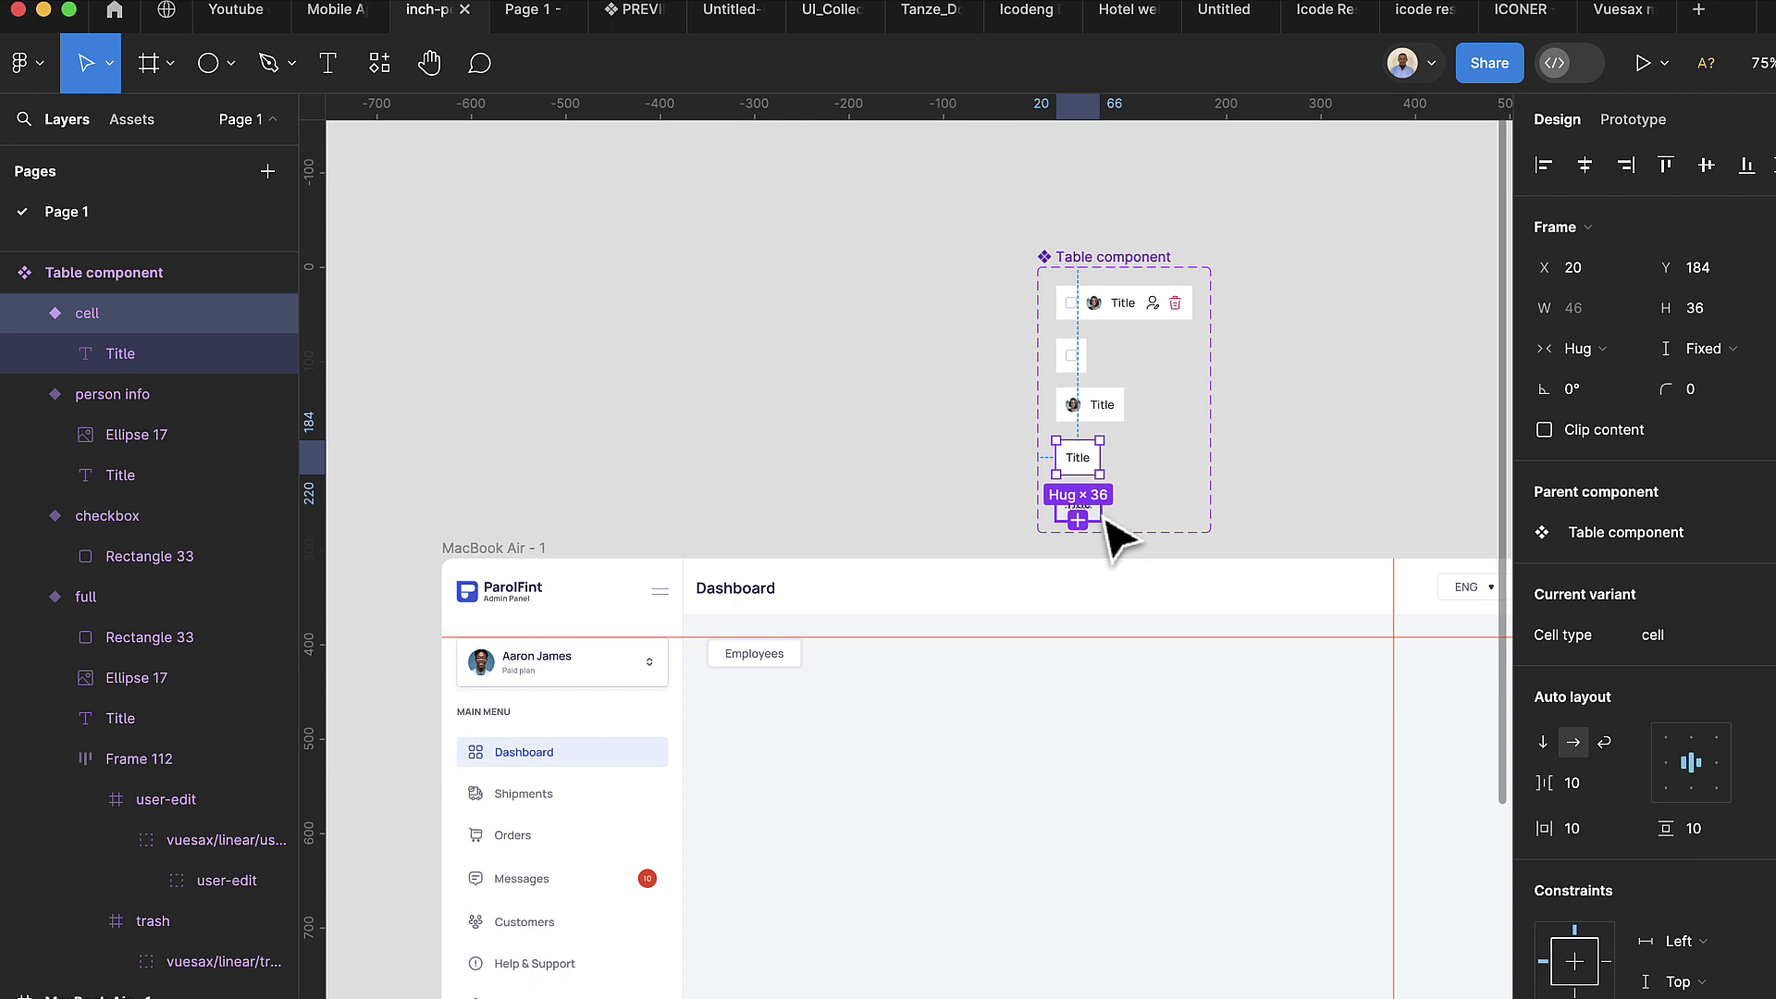
{"action": "left_click", "coordinate": [1101, 514]}
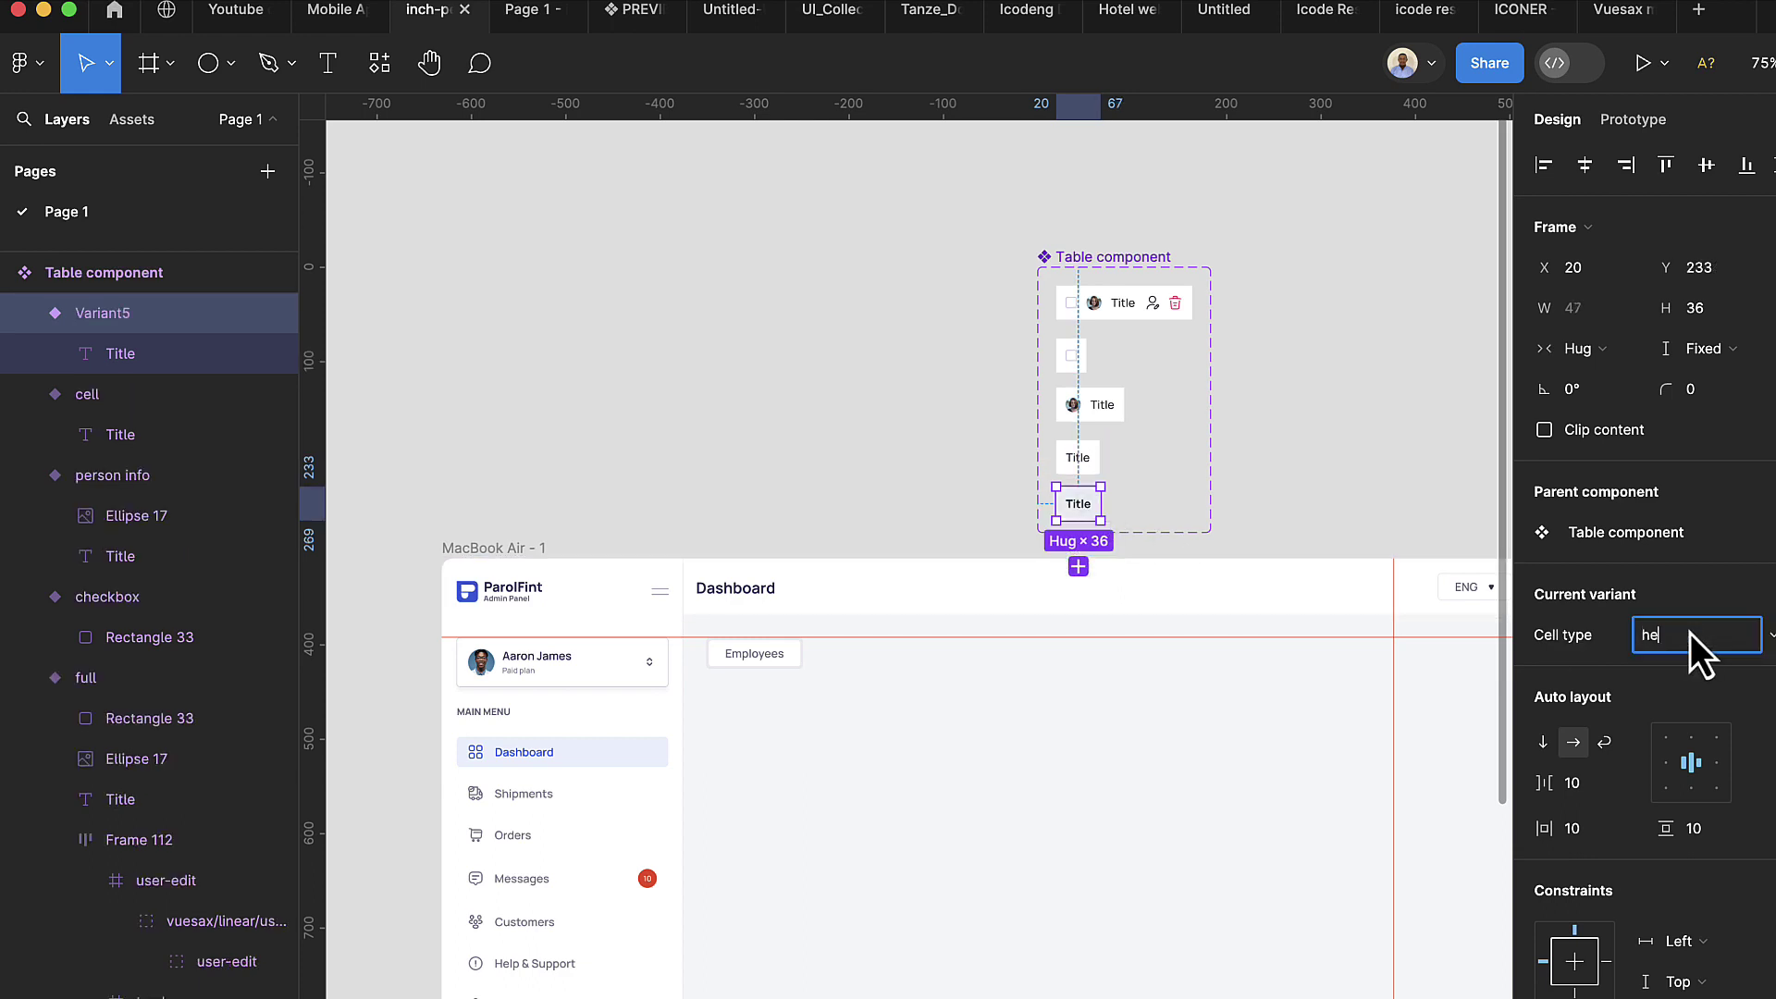
{"action": "left_click", "coordinate": [1690, 632]}
{"action": "type", "text": "header"}
{"action": "key", "text": "Return"}
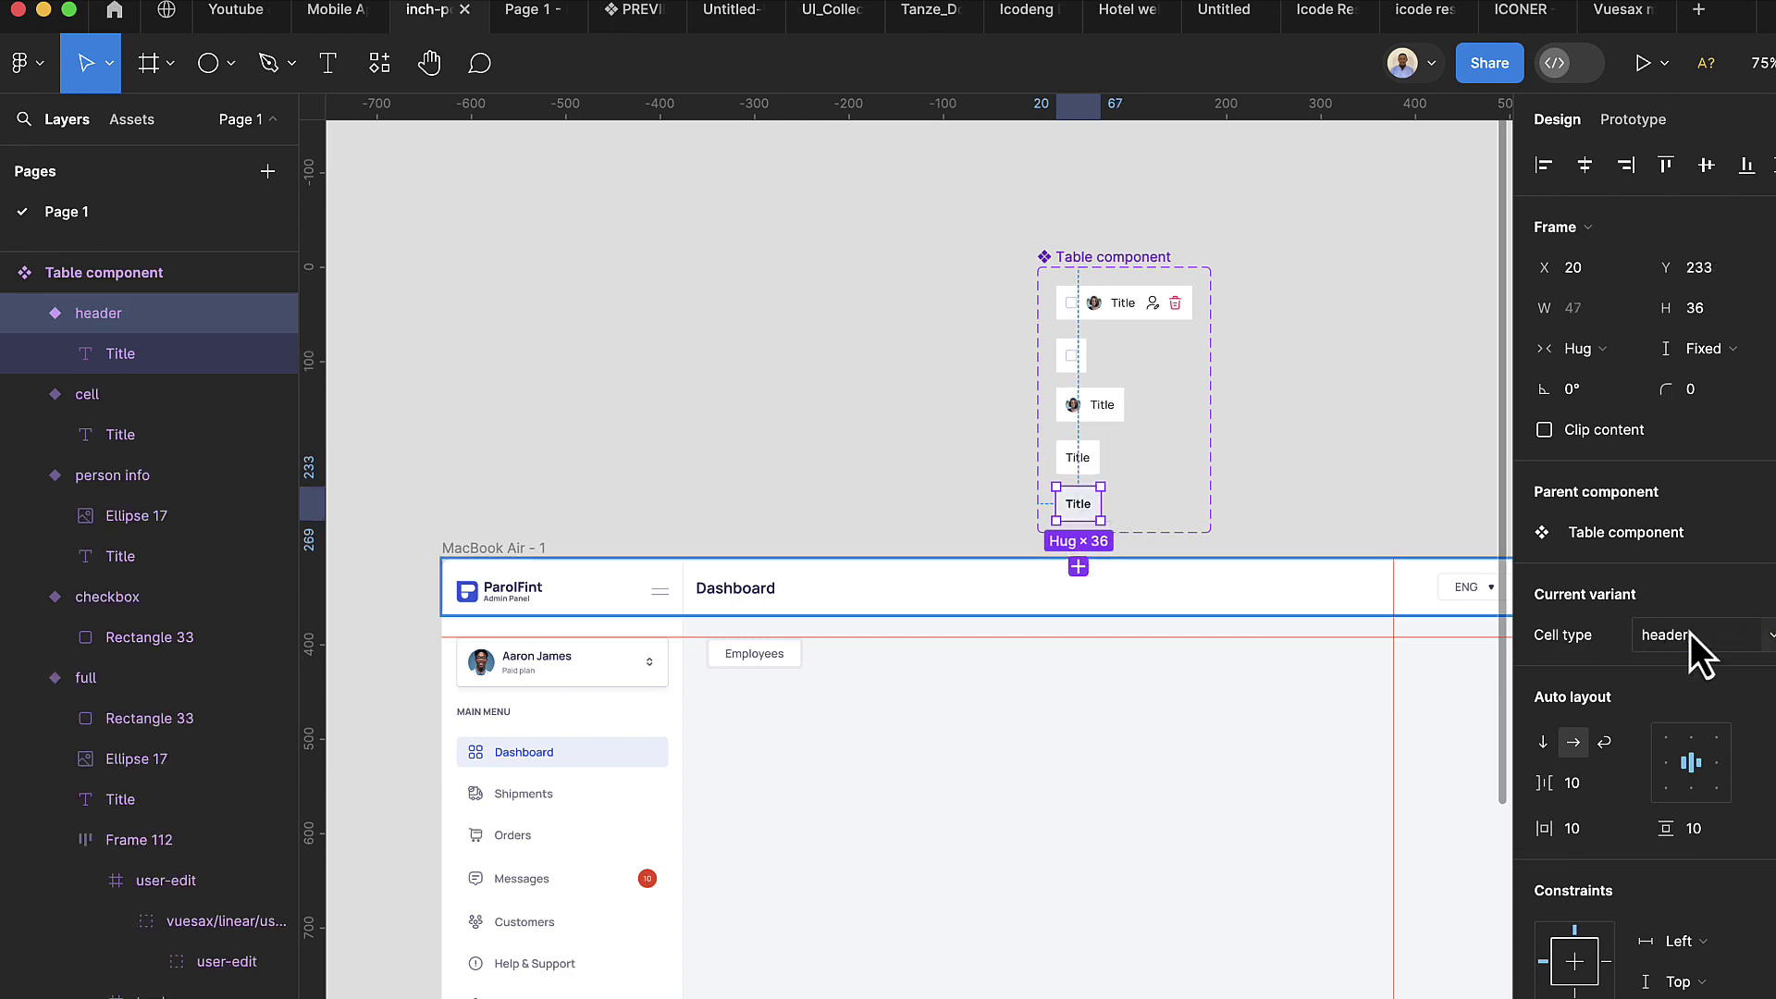
{"action": "left_click", "coordinate": [132, 120]}
Place a Table component instance on the Dashboard and set its Cell type to header
{"action": "left_click_drag", "start_coordinate": [97, 353], "coordinate": [735, 743]}
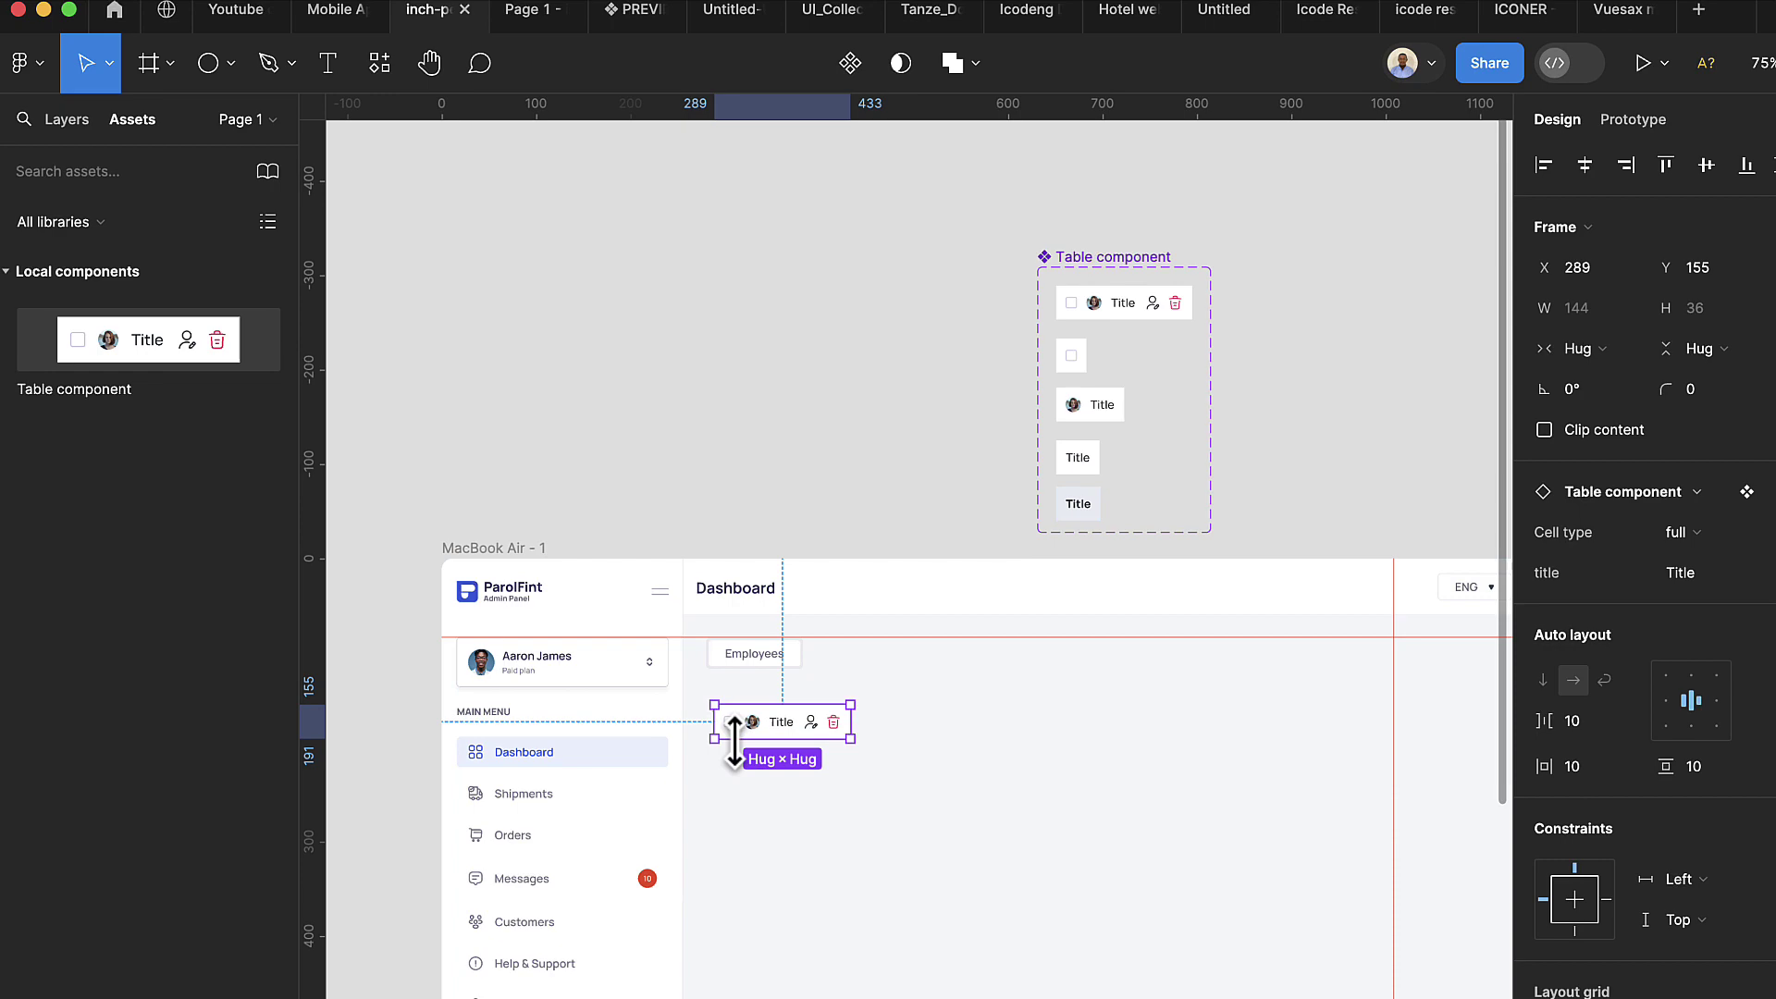
{"action": "scroll", "coordinate": [735, 743], "scroll_direction": "up", "scroll_amount": 5}
{"action": "scroll", "coordinate": [693, 553], "scroll_direction": "down", "scroll_amount": 6}
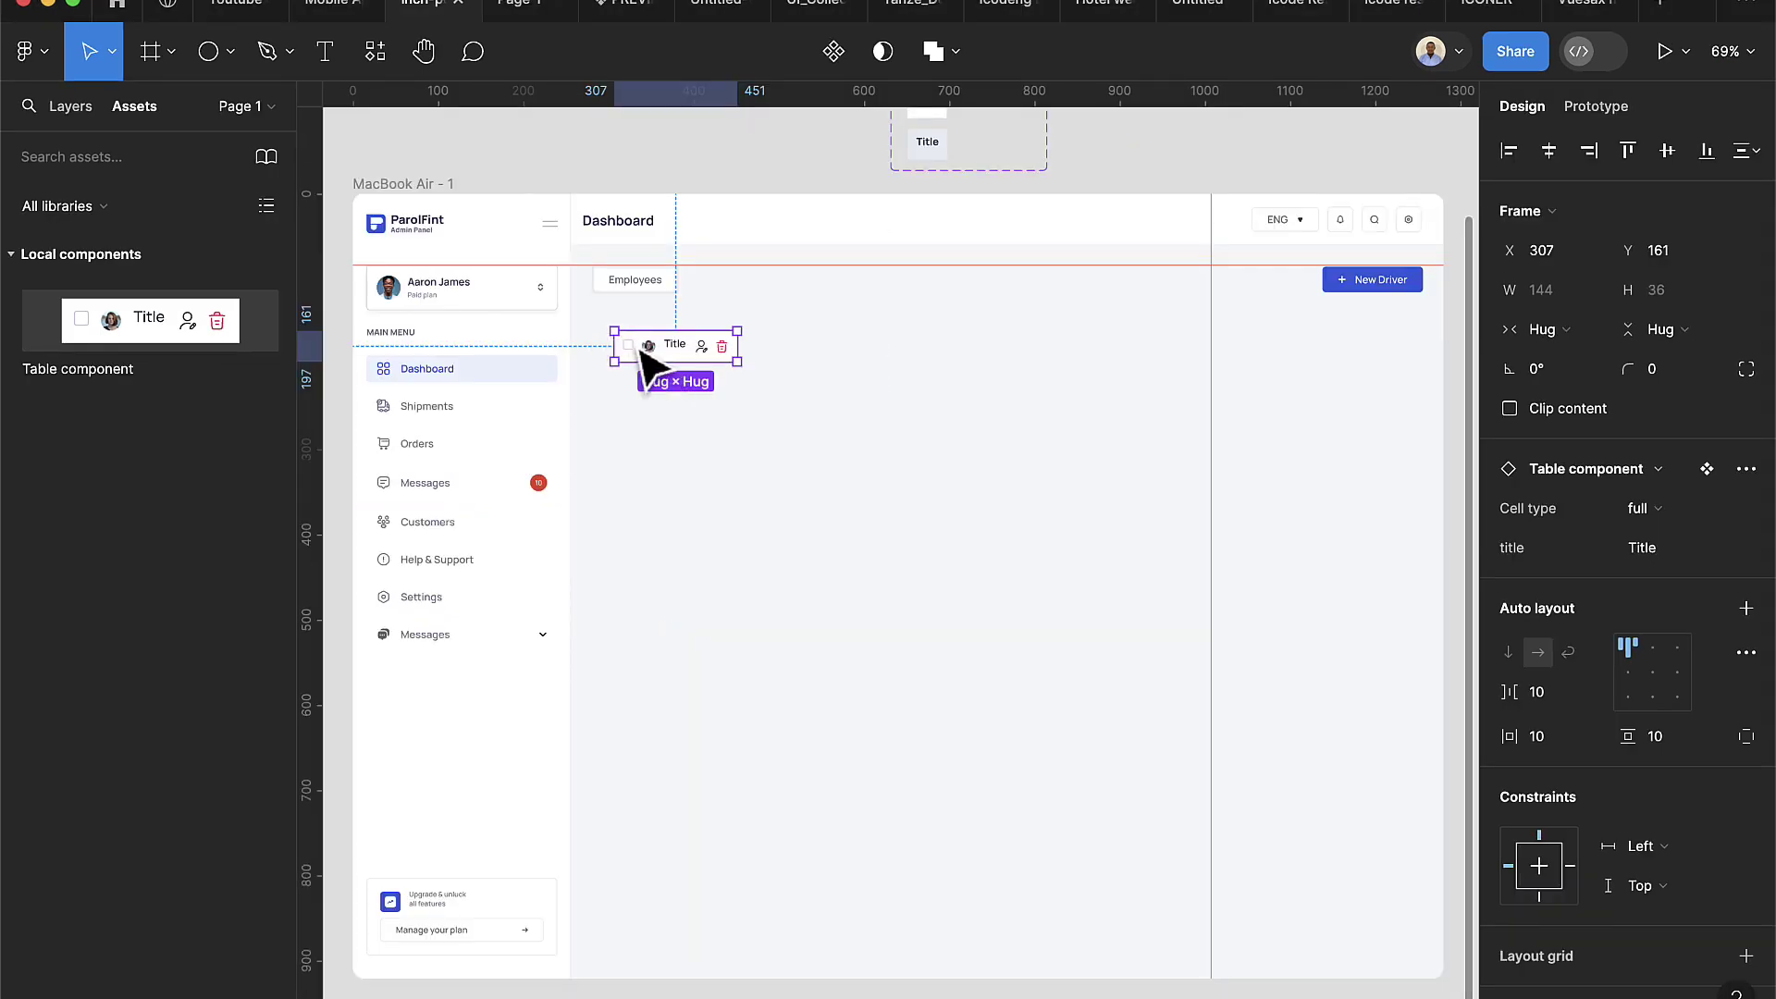
{"action": "scroll", "coordinate": [644, 355], "scroll_direction": "up", "scroll_amount": 5}
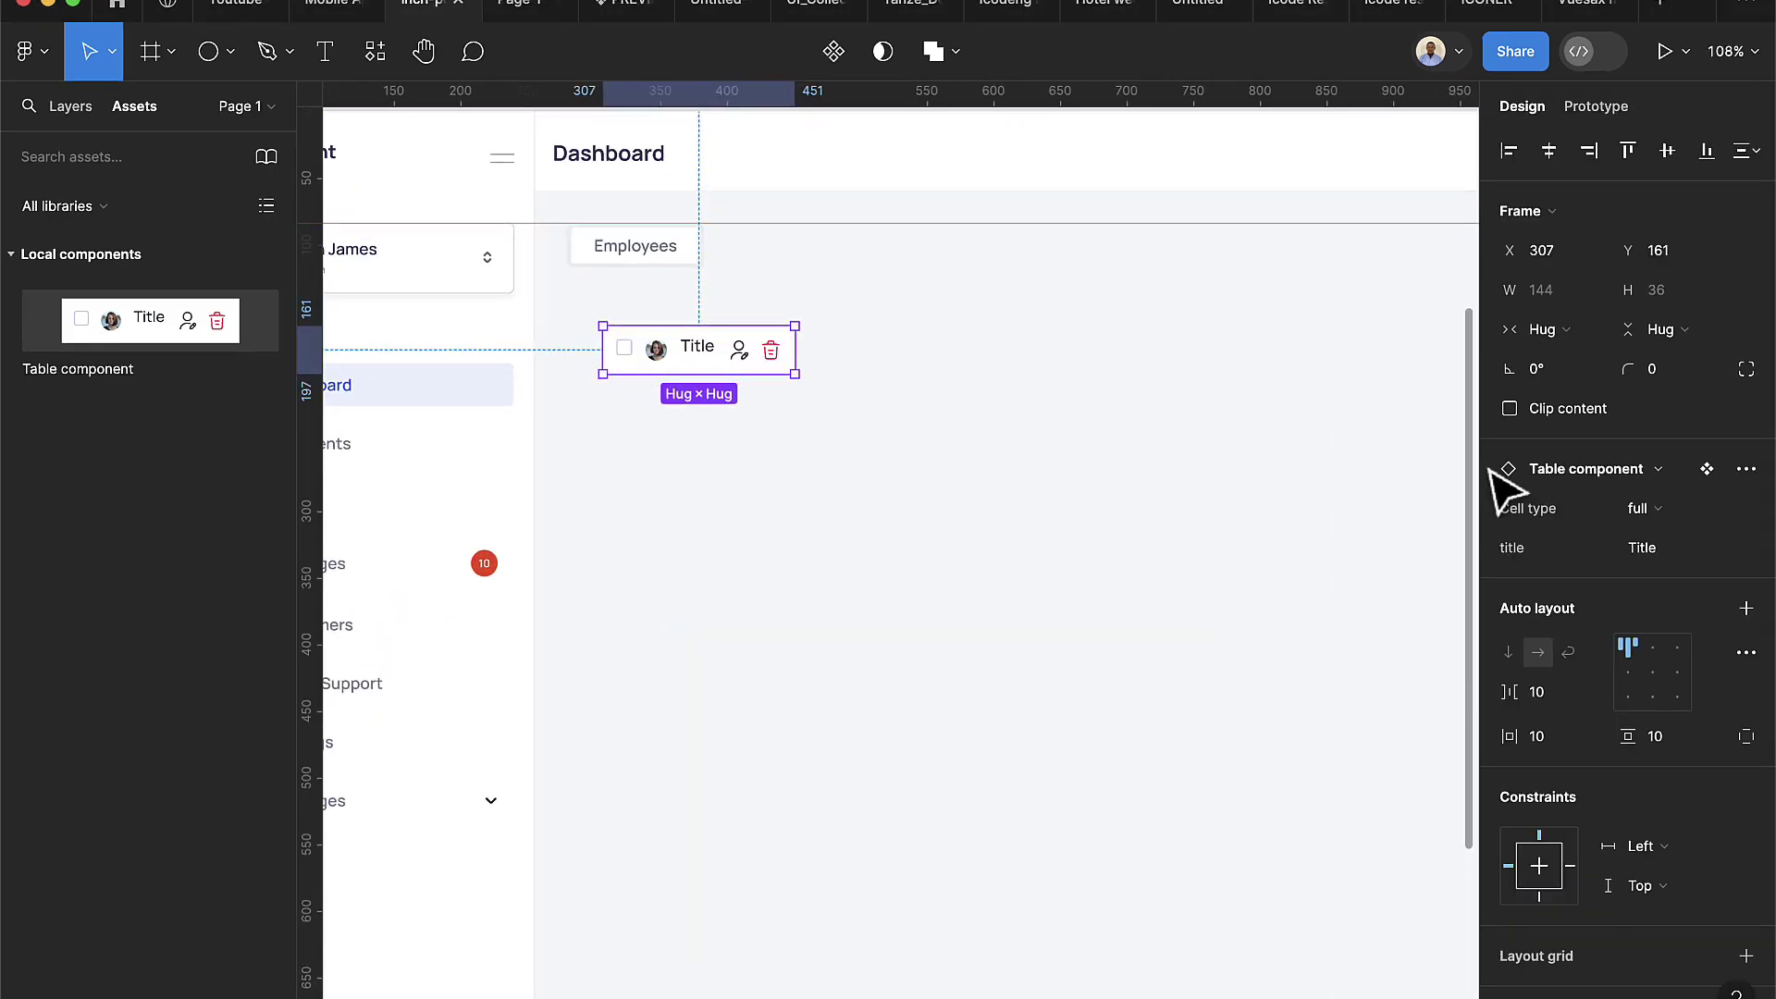
{"action": "left_click", "coordinate": [1708, 512]}
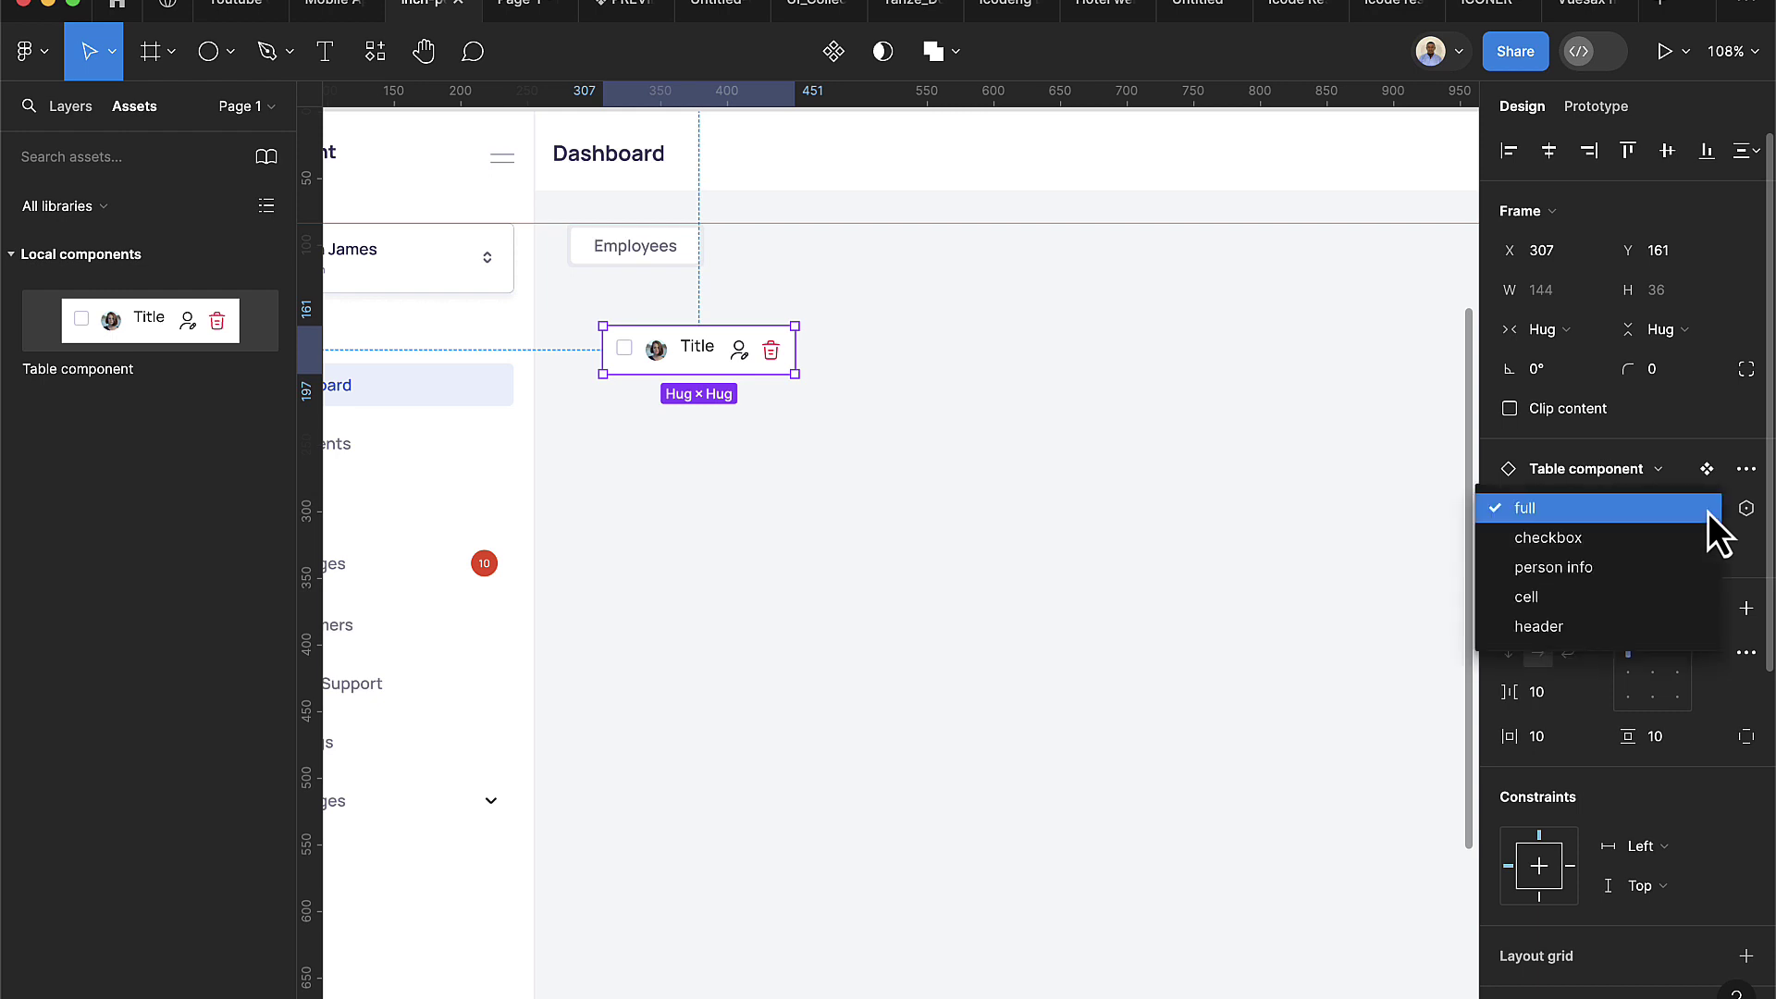
{"action": "left_click", "coordinate": [1645, 622]}
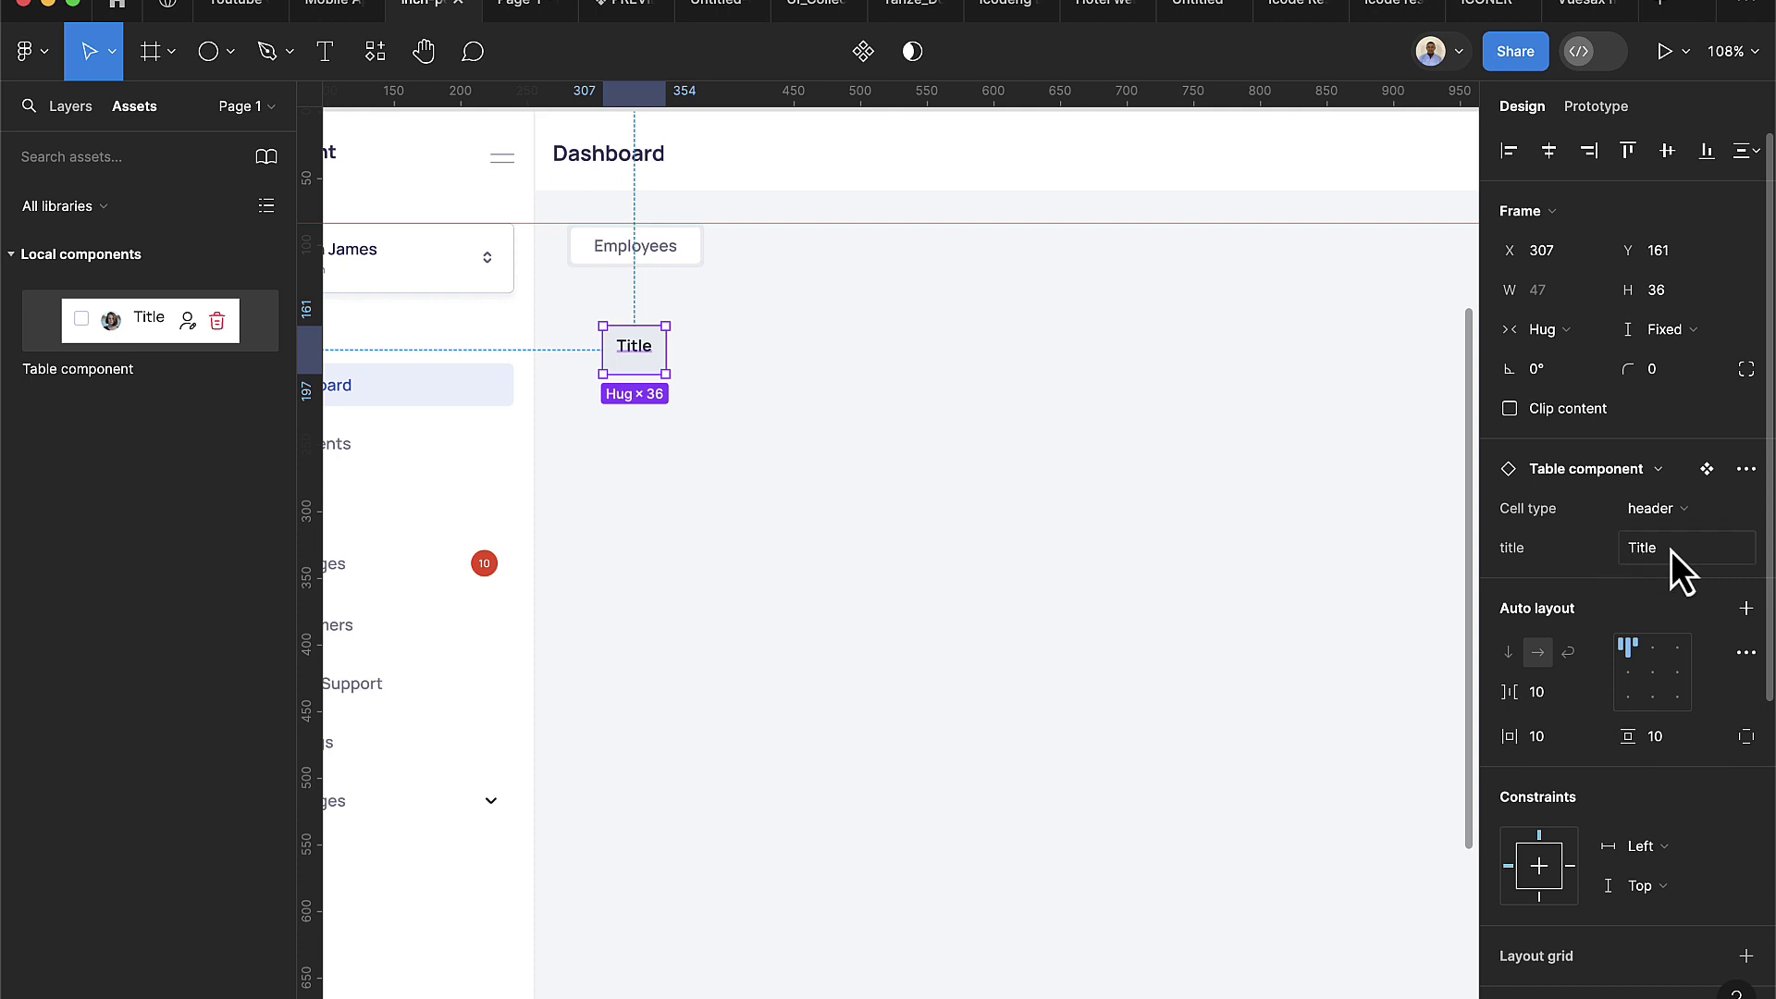
{"action": "left_click", "coordinate": [833, 490]}
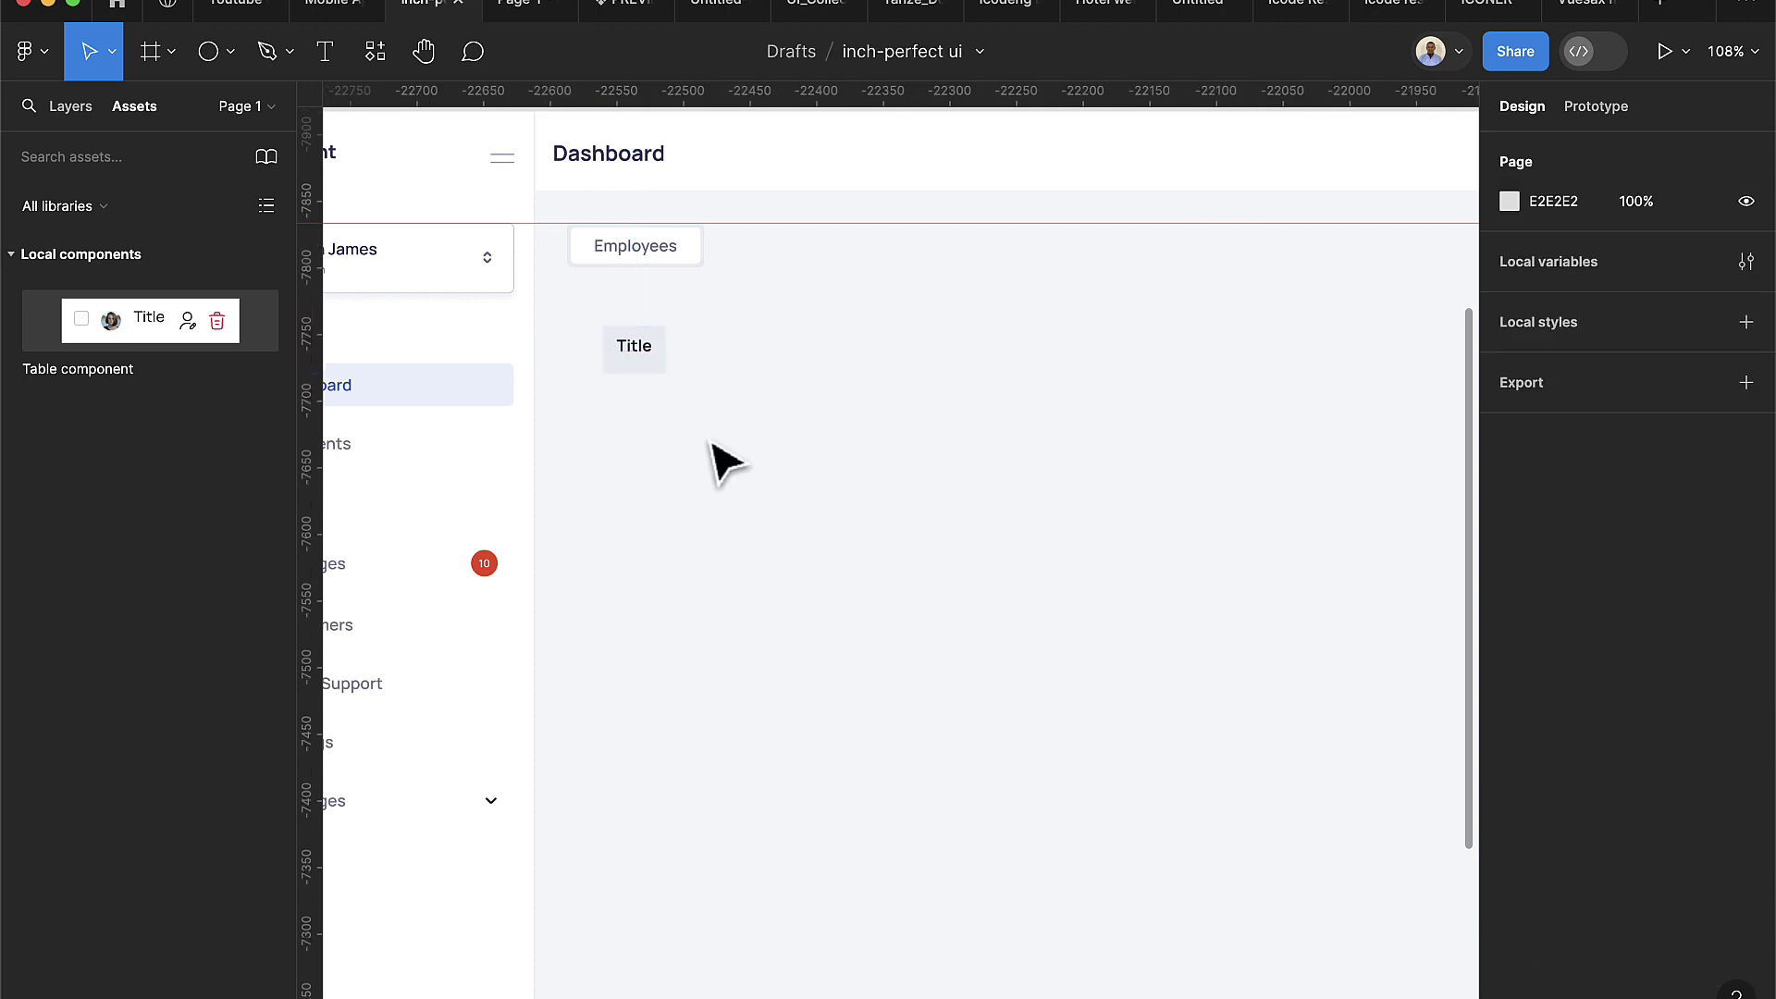
{"action": "left_click", "coordinate": [645, 368]}
Select all five variants and centre their auto-layout contents vertically
{"action": "scroll", "coordinate": [638, 363], "scroll_direction": "up", "scroll_amount": 3}
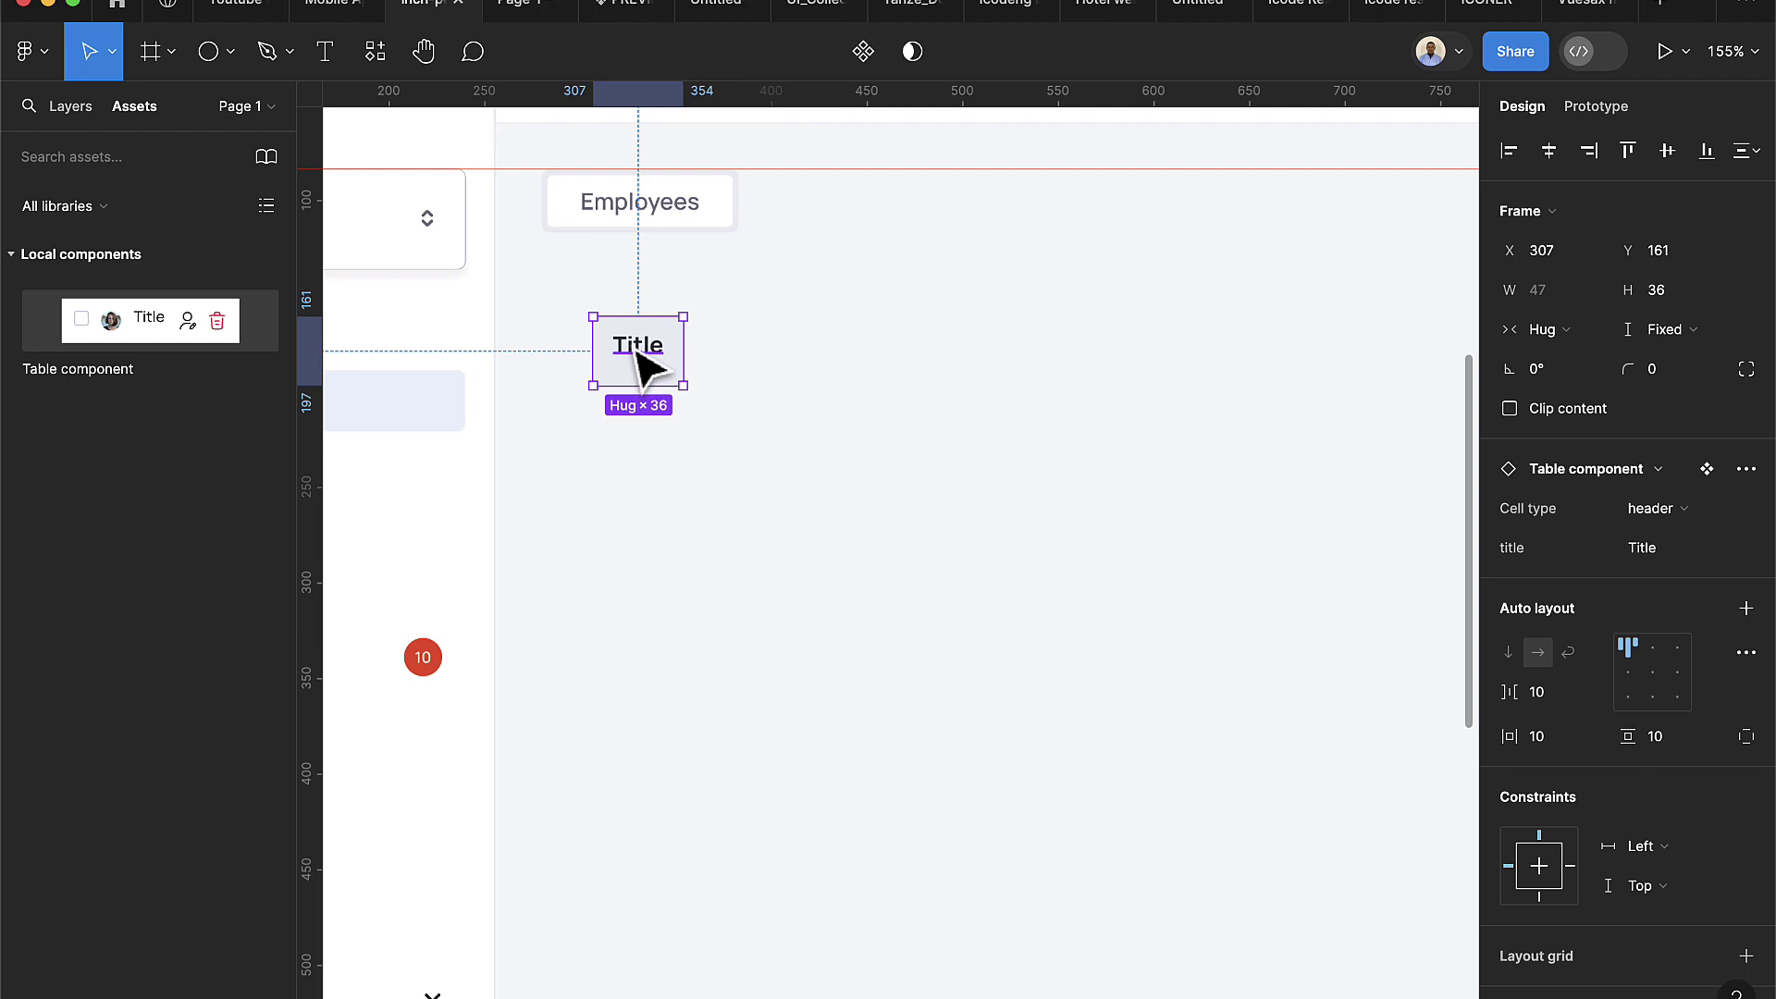
{"action": "scroll", "coordinate": [963, 401], "scroll_direction": "down", "scroll_amount": 5}
{"action": "scroll", "coordinate": [971, 380], "scroll_direction": "up", "scroll_amount": 5}
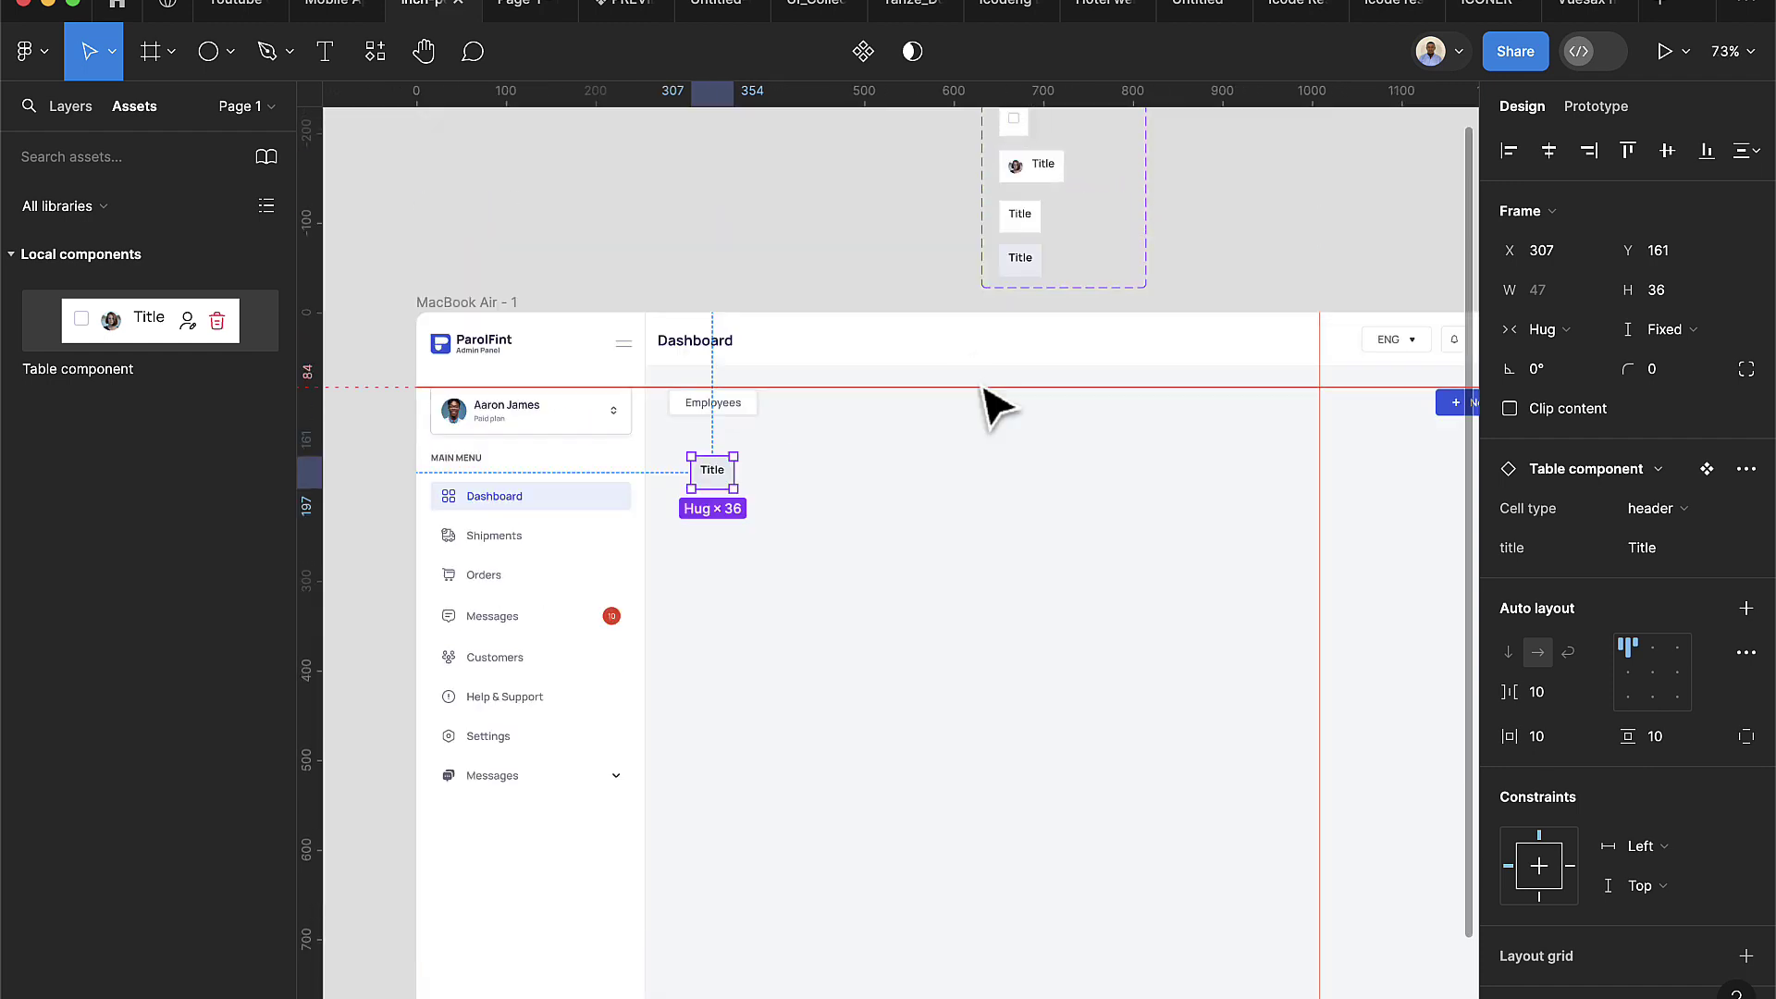
{"action": "scroll", "coordinate": [1115, 236], "scroll_direction": "up", "scroll_amount": 2}
{"action": "left_click", "coordinate": [1048, 227]}
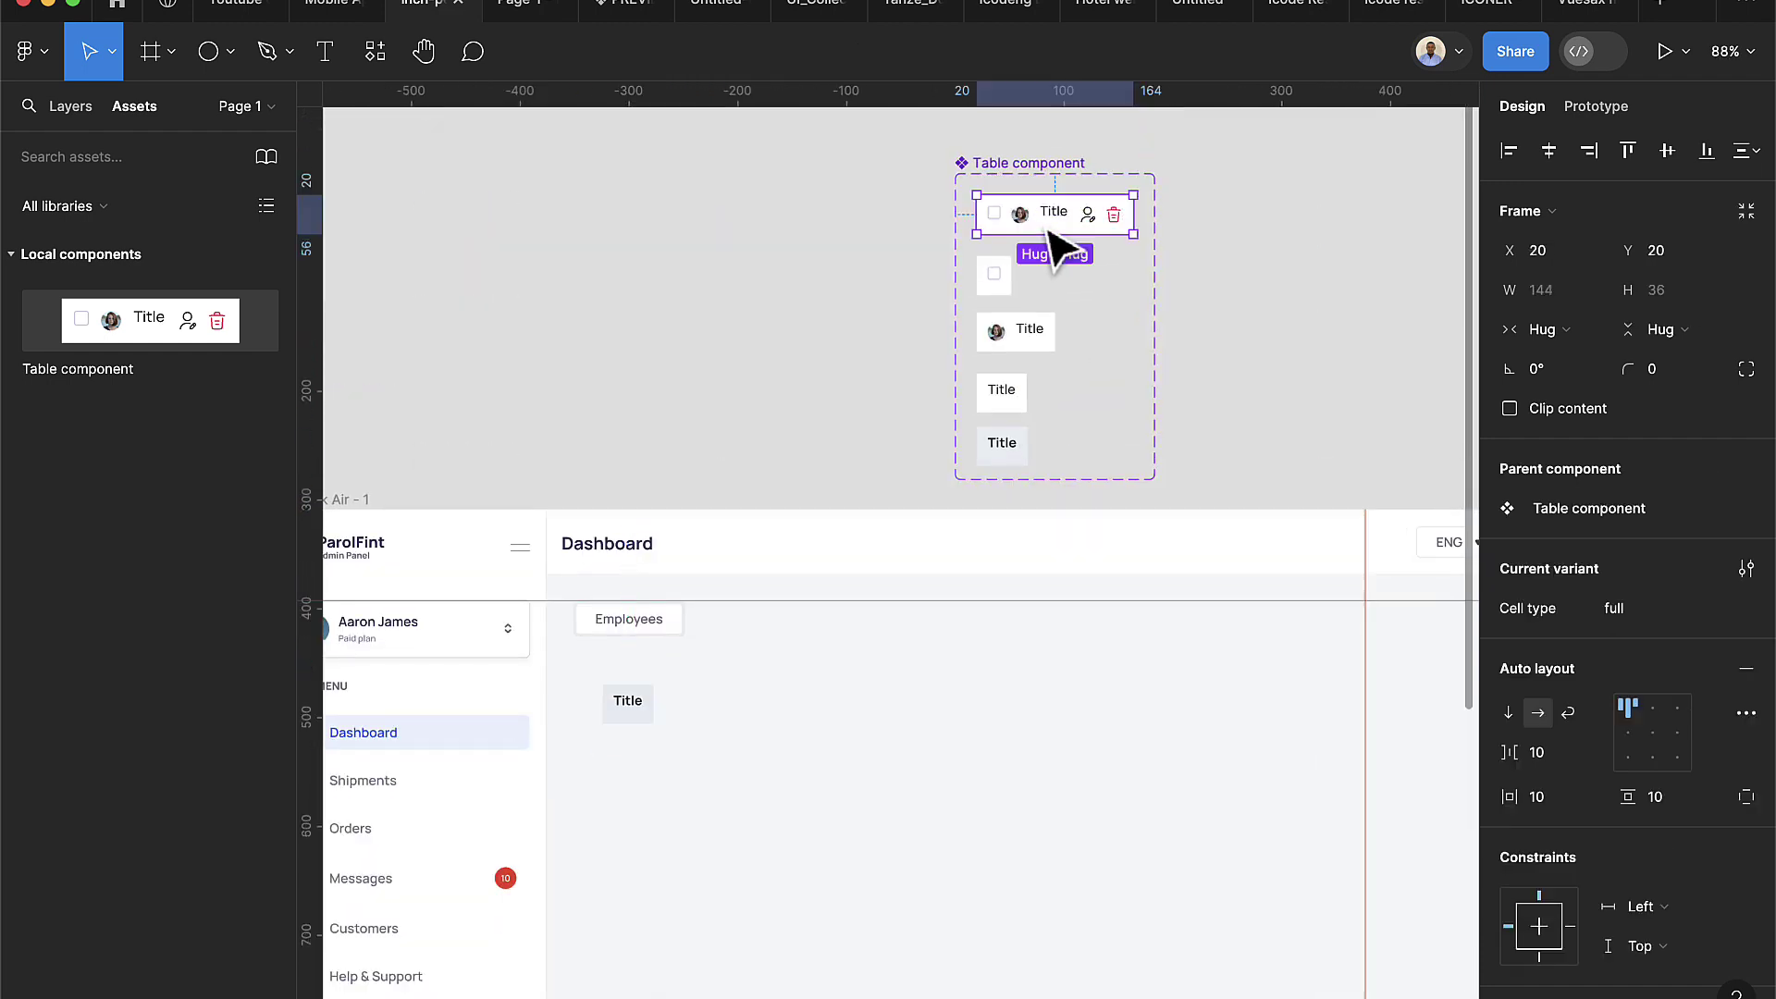
{"action": "left_click", "coordinate": [997, 277], "text": "shift"}
{"action": "left_click", "coordinate": [1011, 341], "text": "shift"}
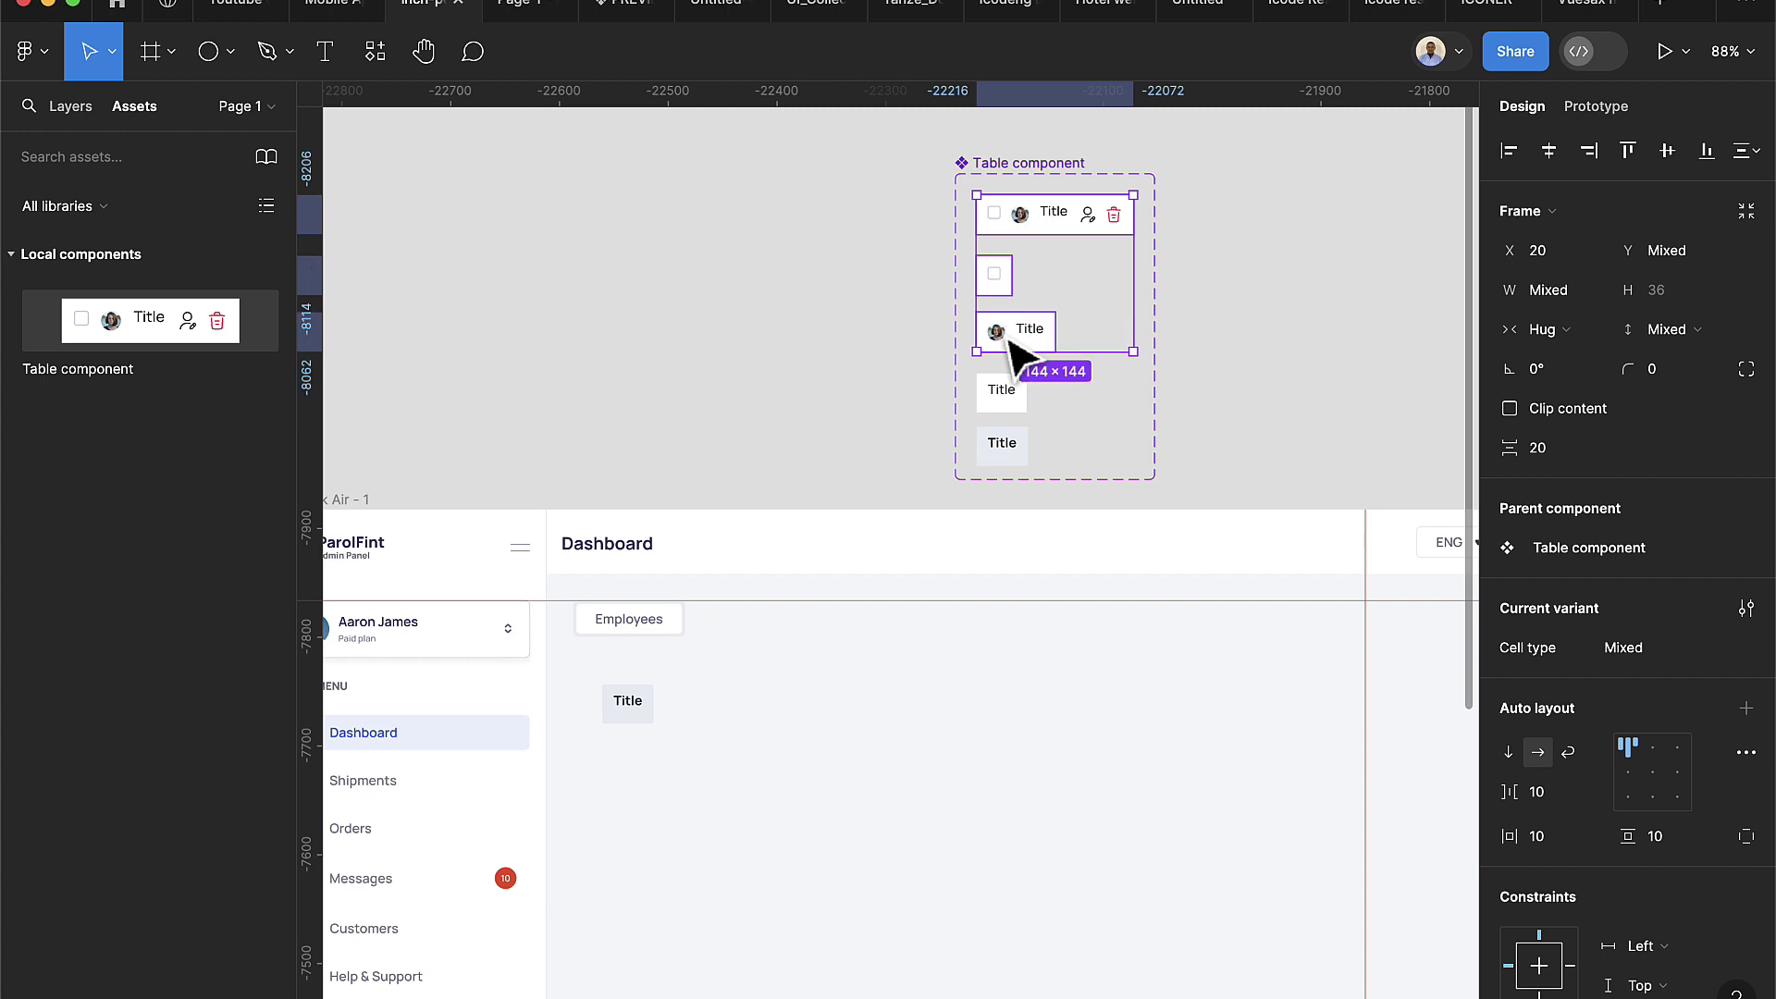
{"action": "left_click", "coordinate": [1007, 396], "text": "shift"}
{"action": "left_click", "coordinate": [1017, 445], "text": "shift"}
{"action": "left_click", "coordinate": [1656, 741]}
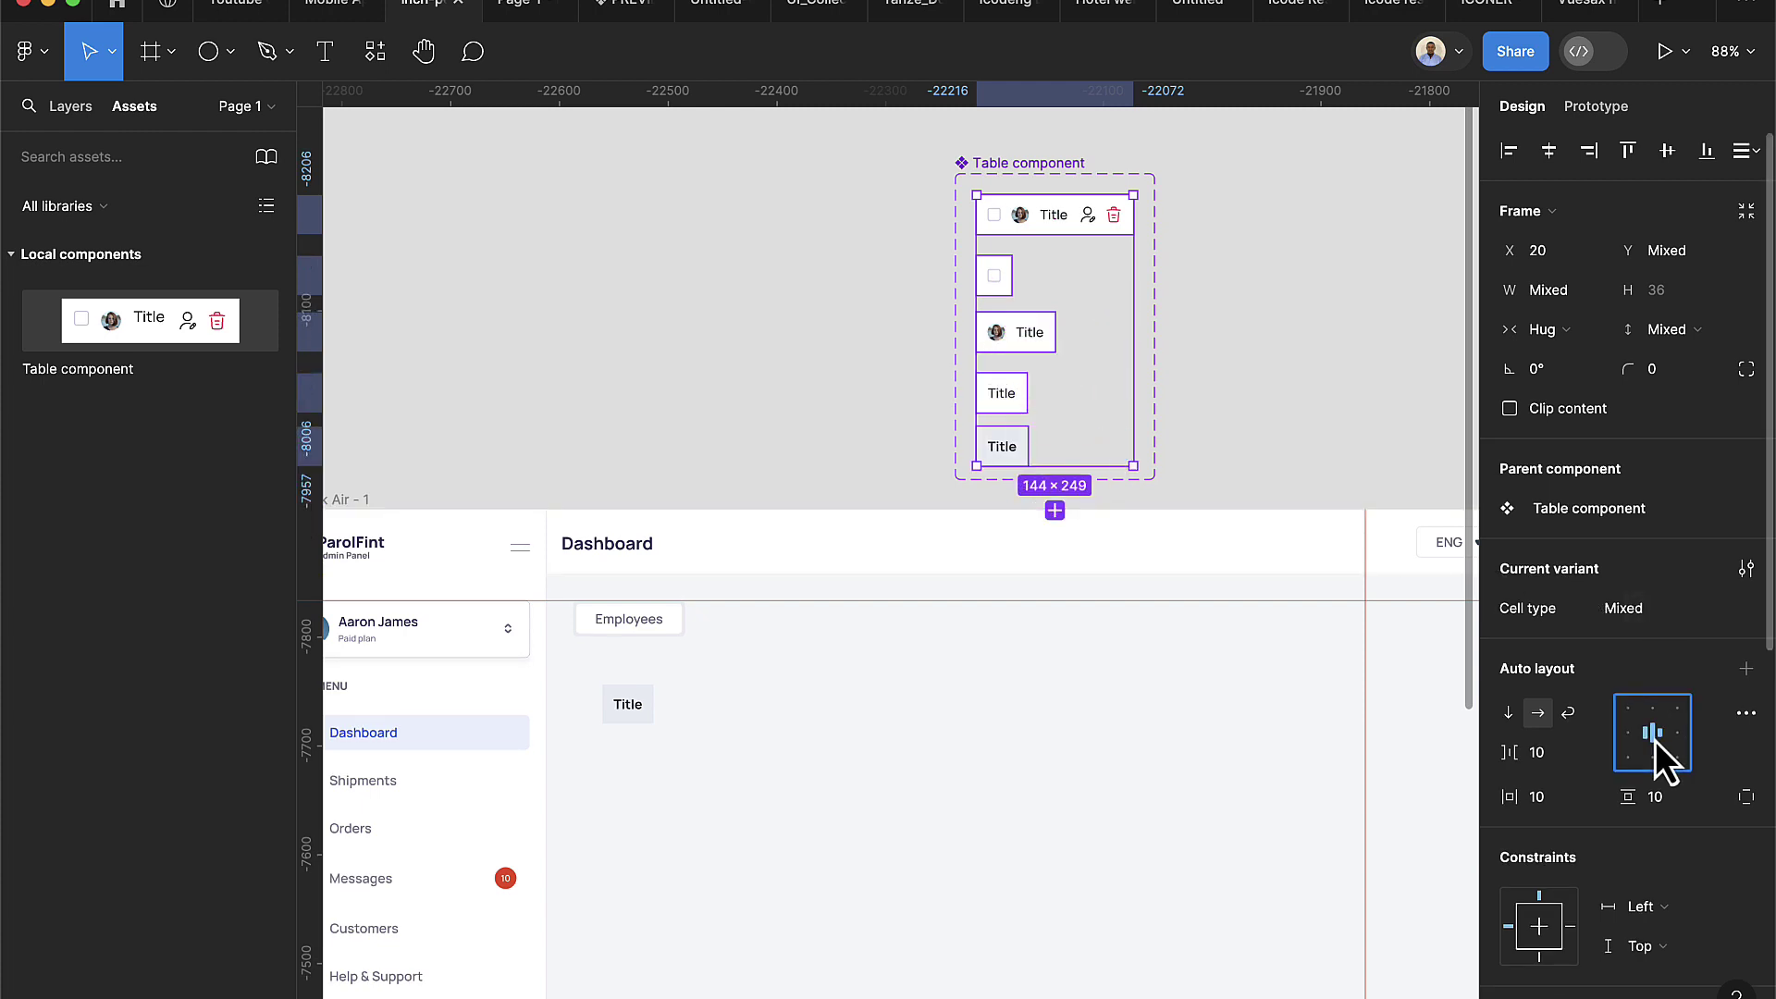
{"action": "left_click", "coordinate": [612, 717]}
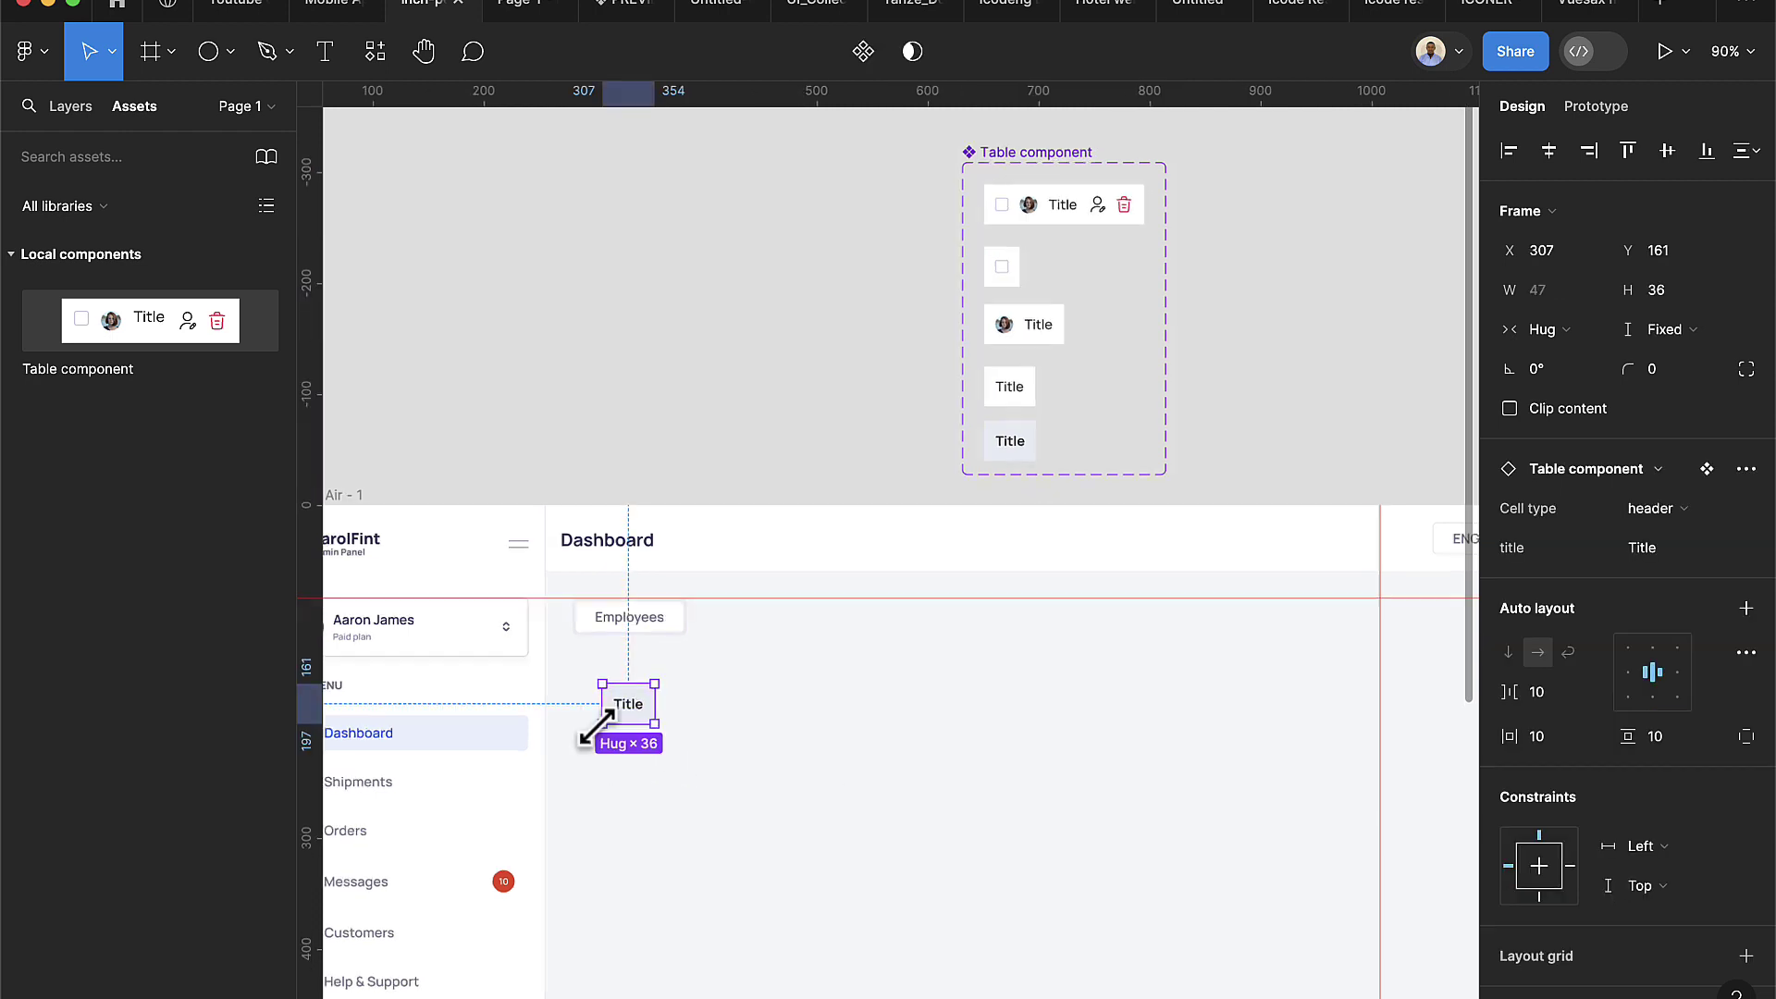
{"action": "scroll", "coordinate": [592, 729], "scroll_direction": "up", "scroll_amount": 5}
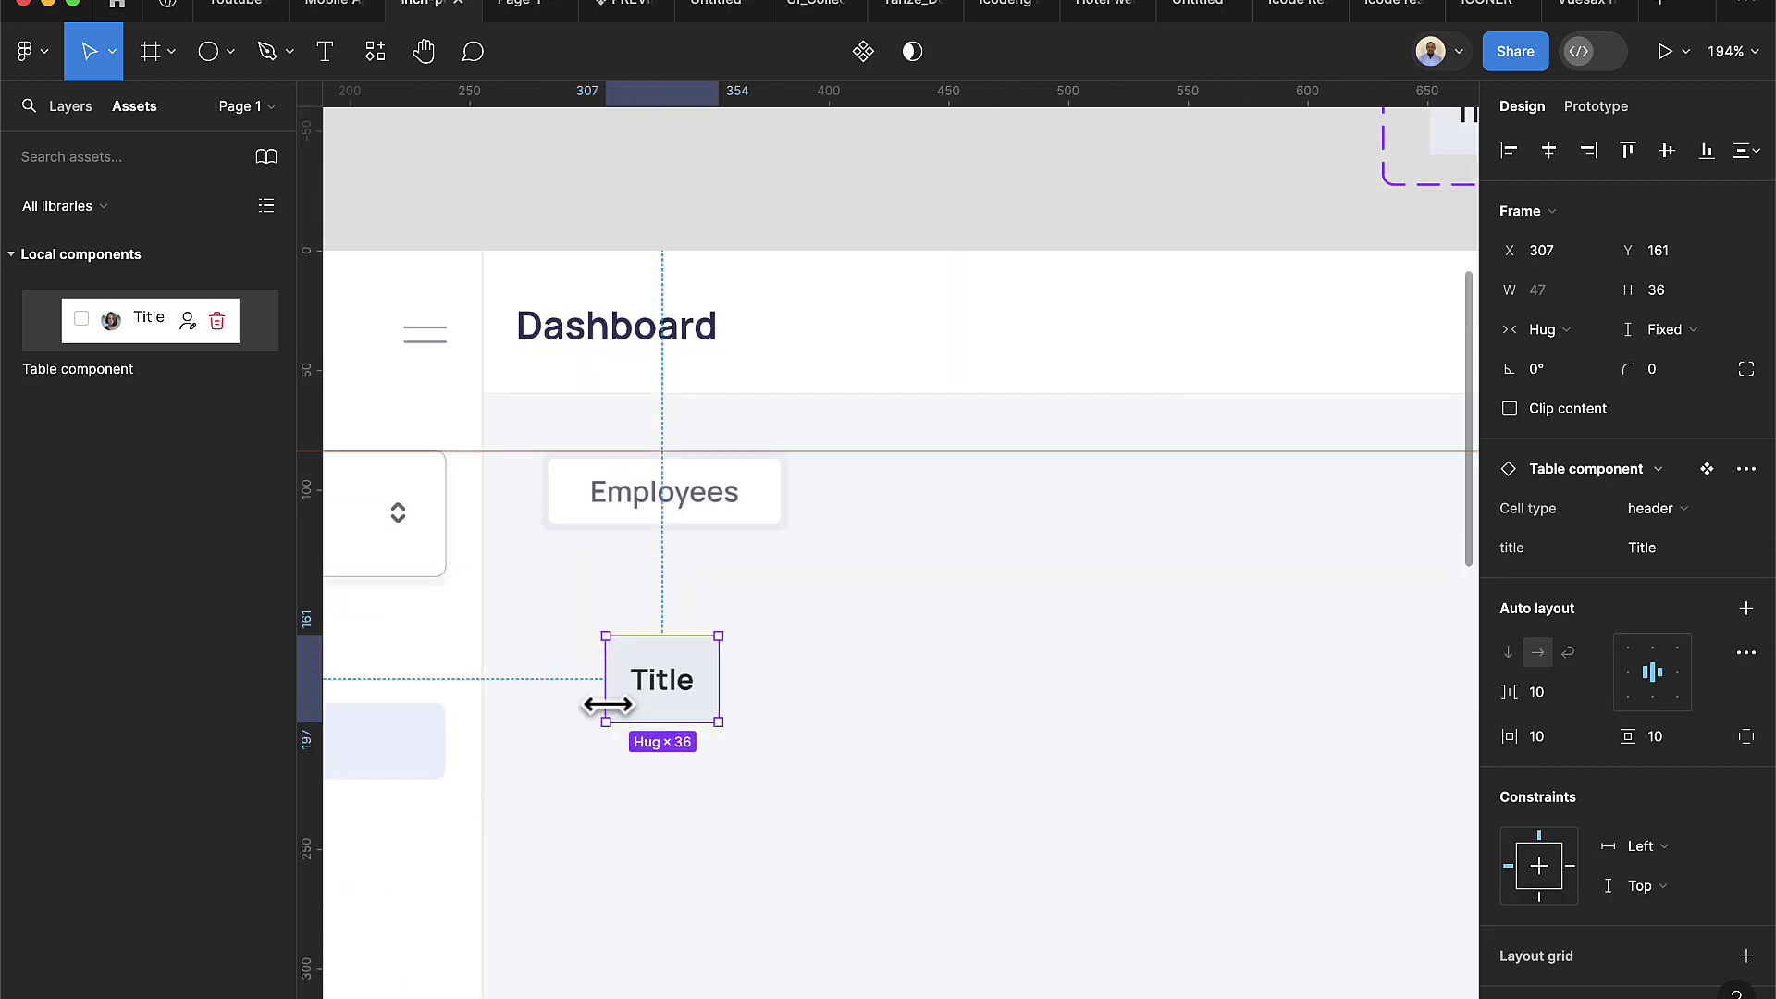
Set the header instance's title to 'Driver name'
{"action": "left_click", "coordinate": [1665, 553]}
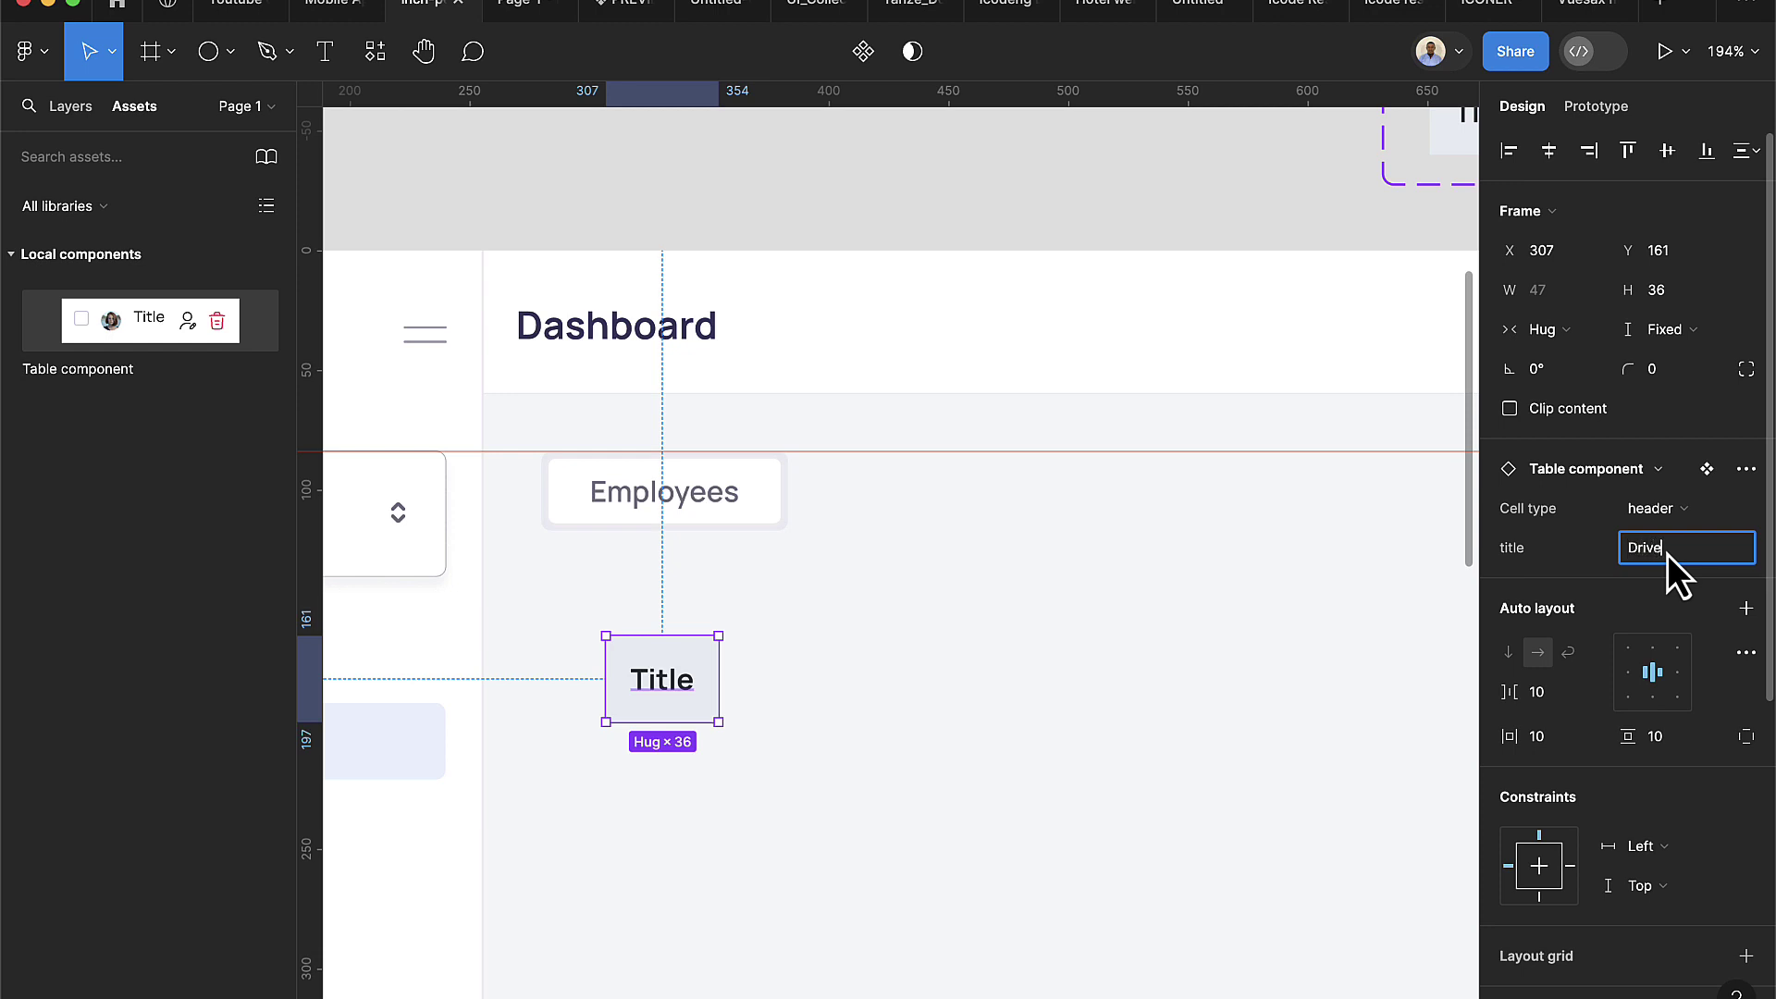
{"action": "type", "text": "Driver name"}
{"action": "key", "text": "Return"}
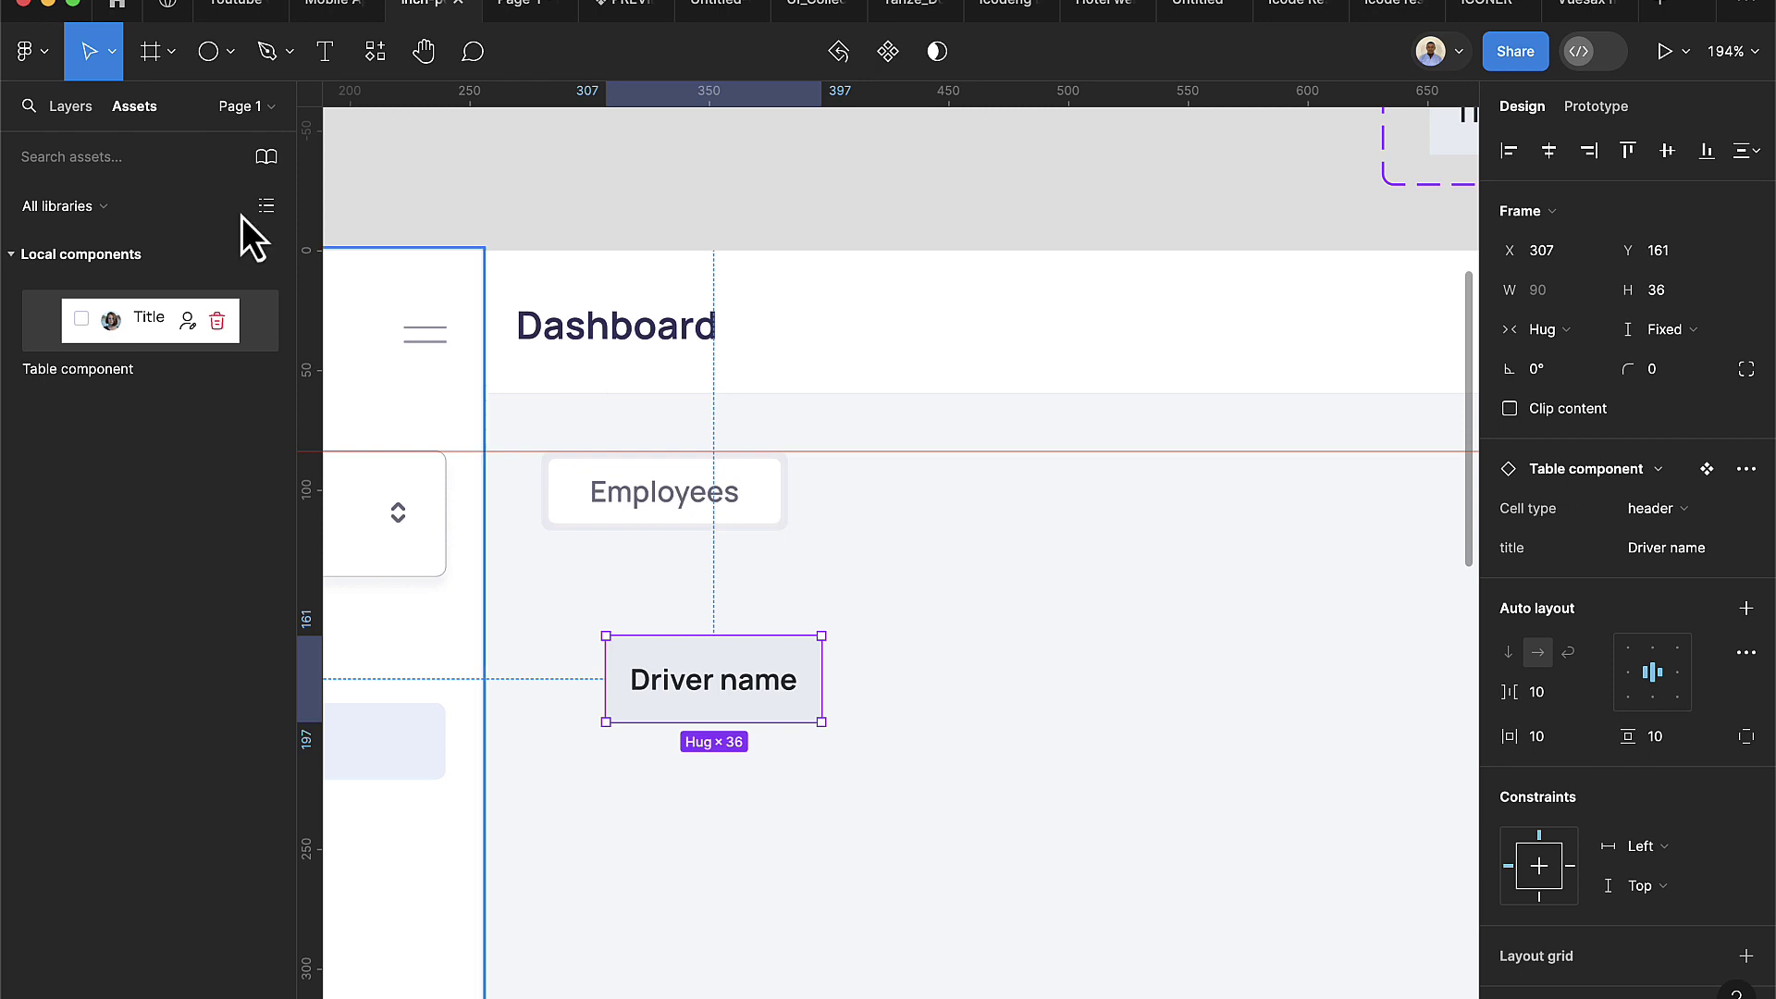
Add a Table instance below the header with Cell type person info, titled with a driver's full name
{"action": "left_click_drag", "start_coordinate": [88, 341], "coordinate": [643, 805]}
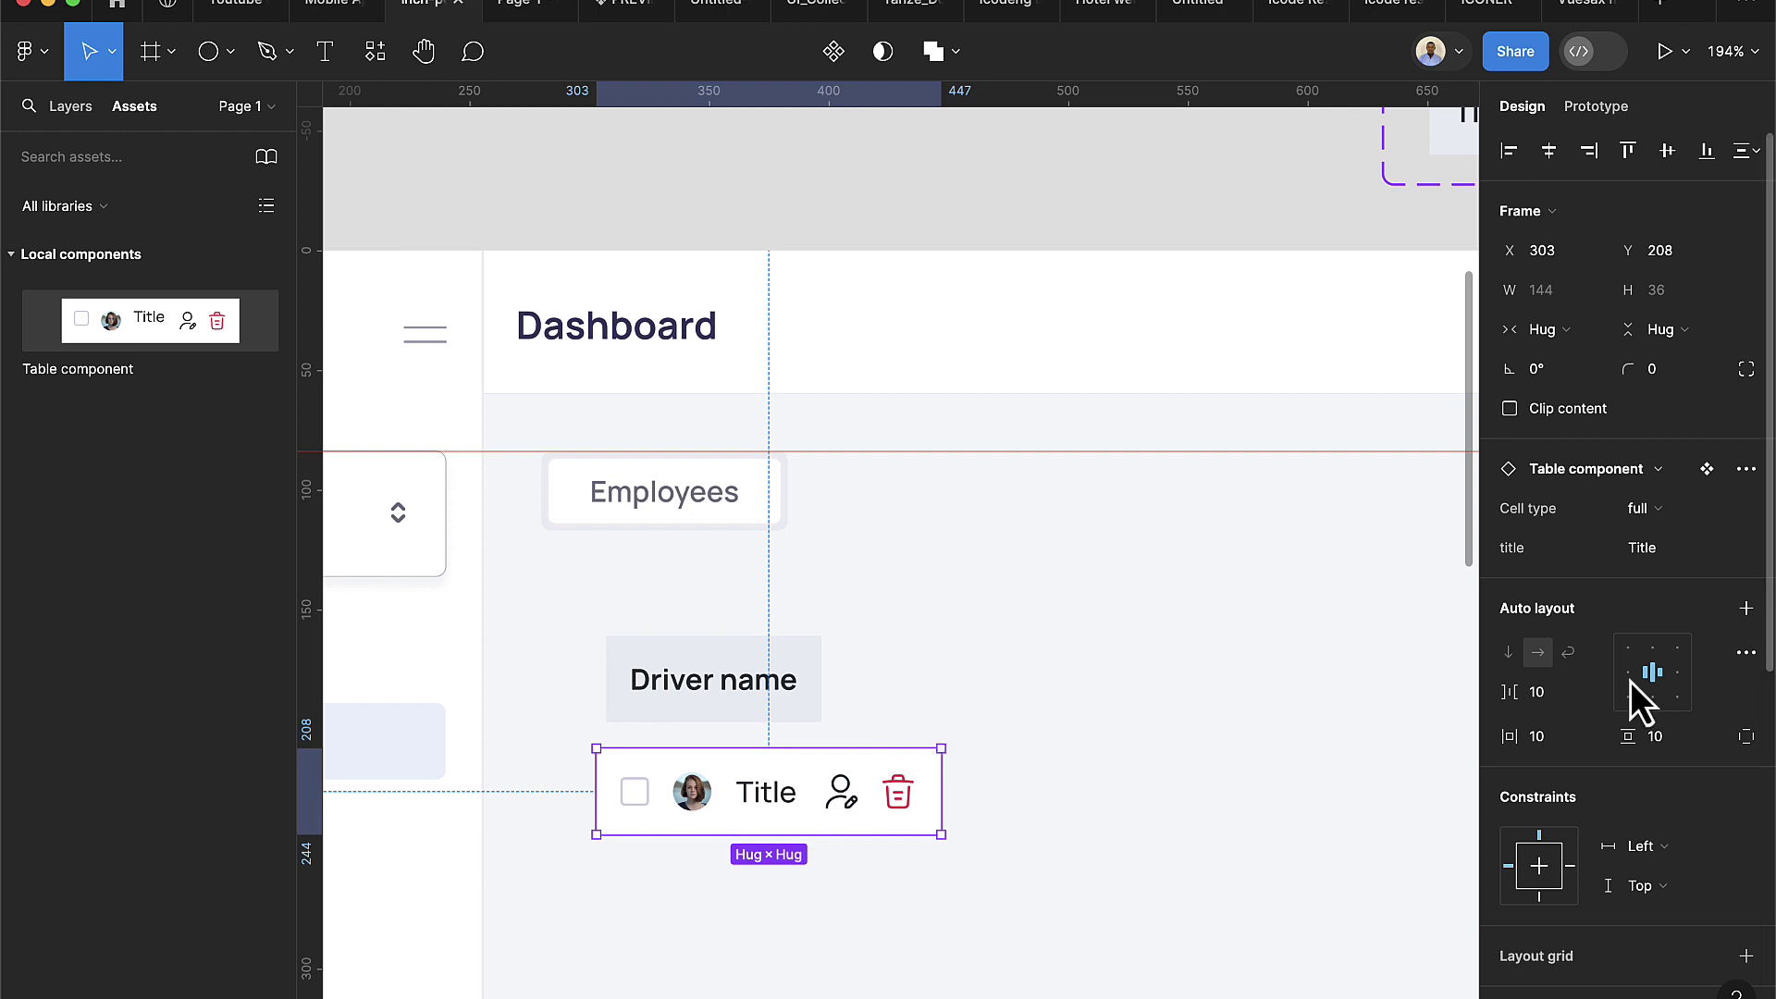
{"action": "left_click", "coordinate": [1652, 523]}
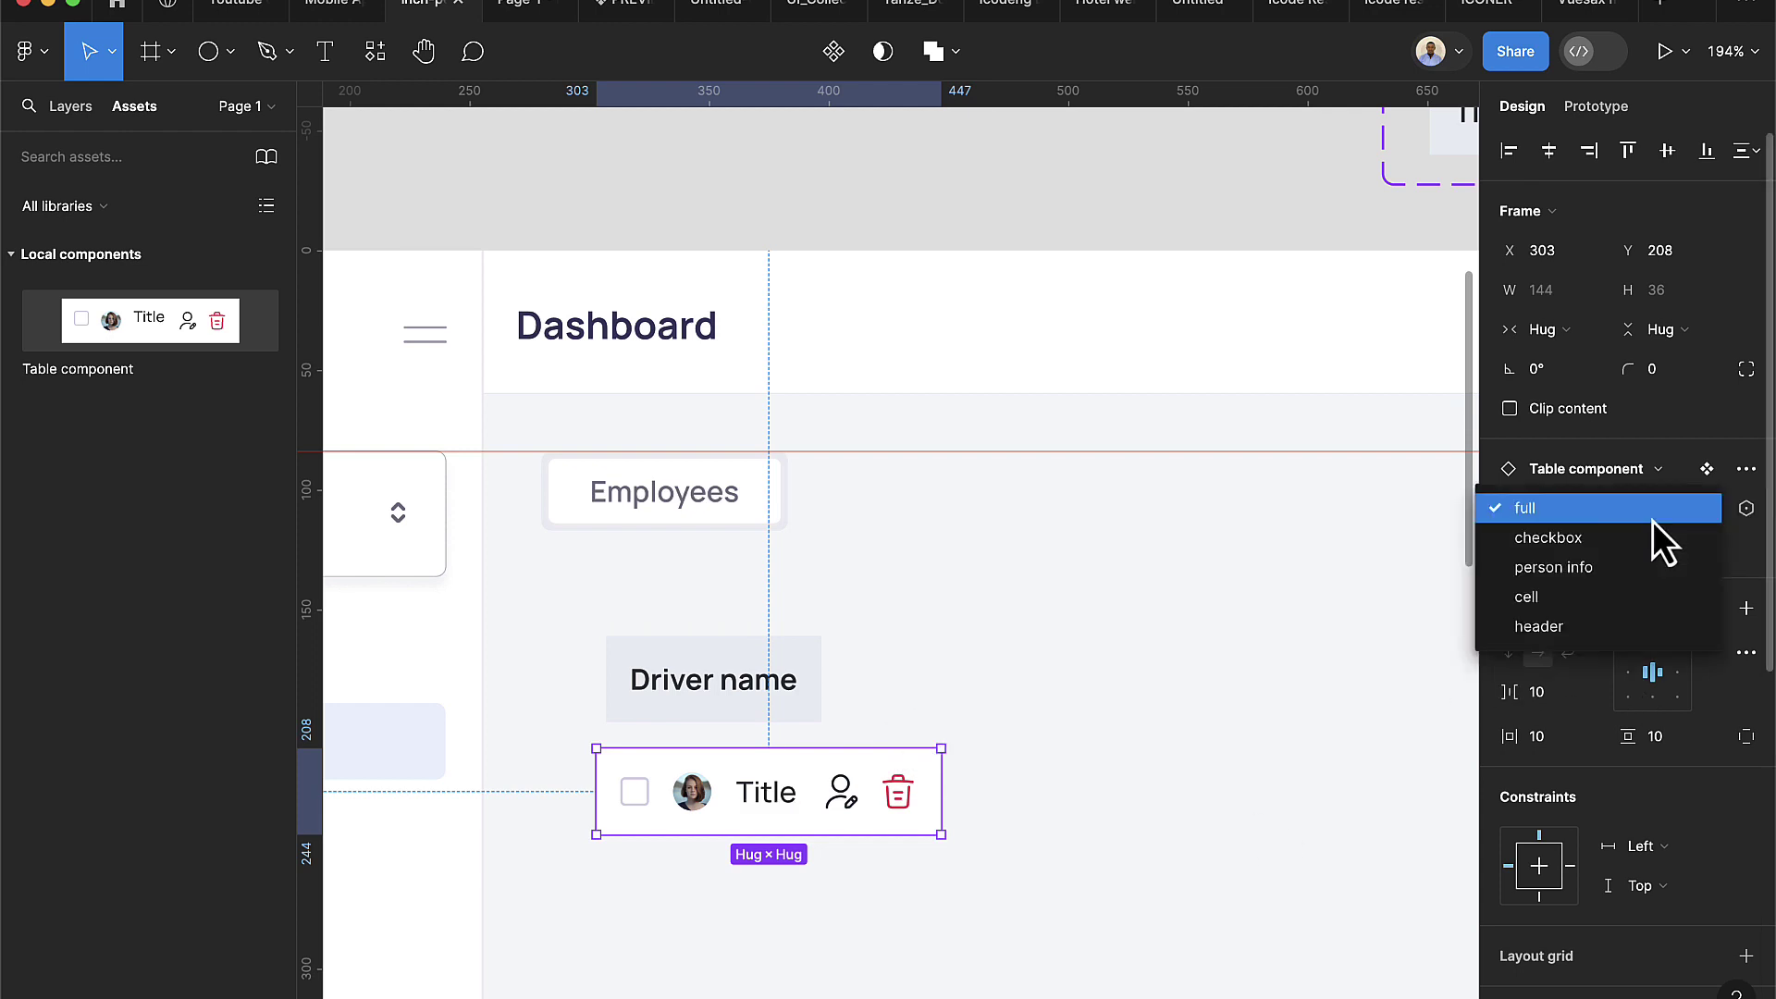
{"action": "left_click", "coordinate": [1634, 562]}
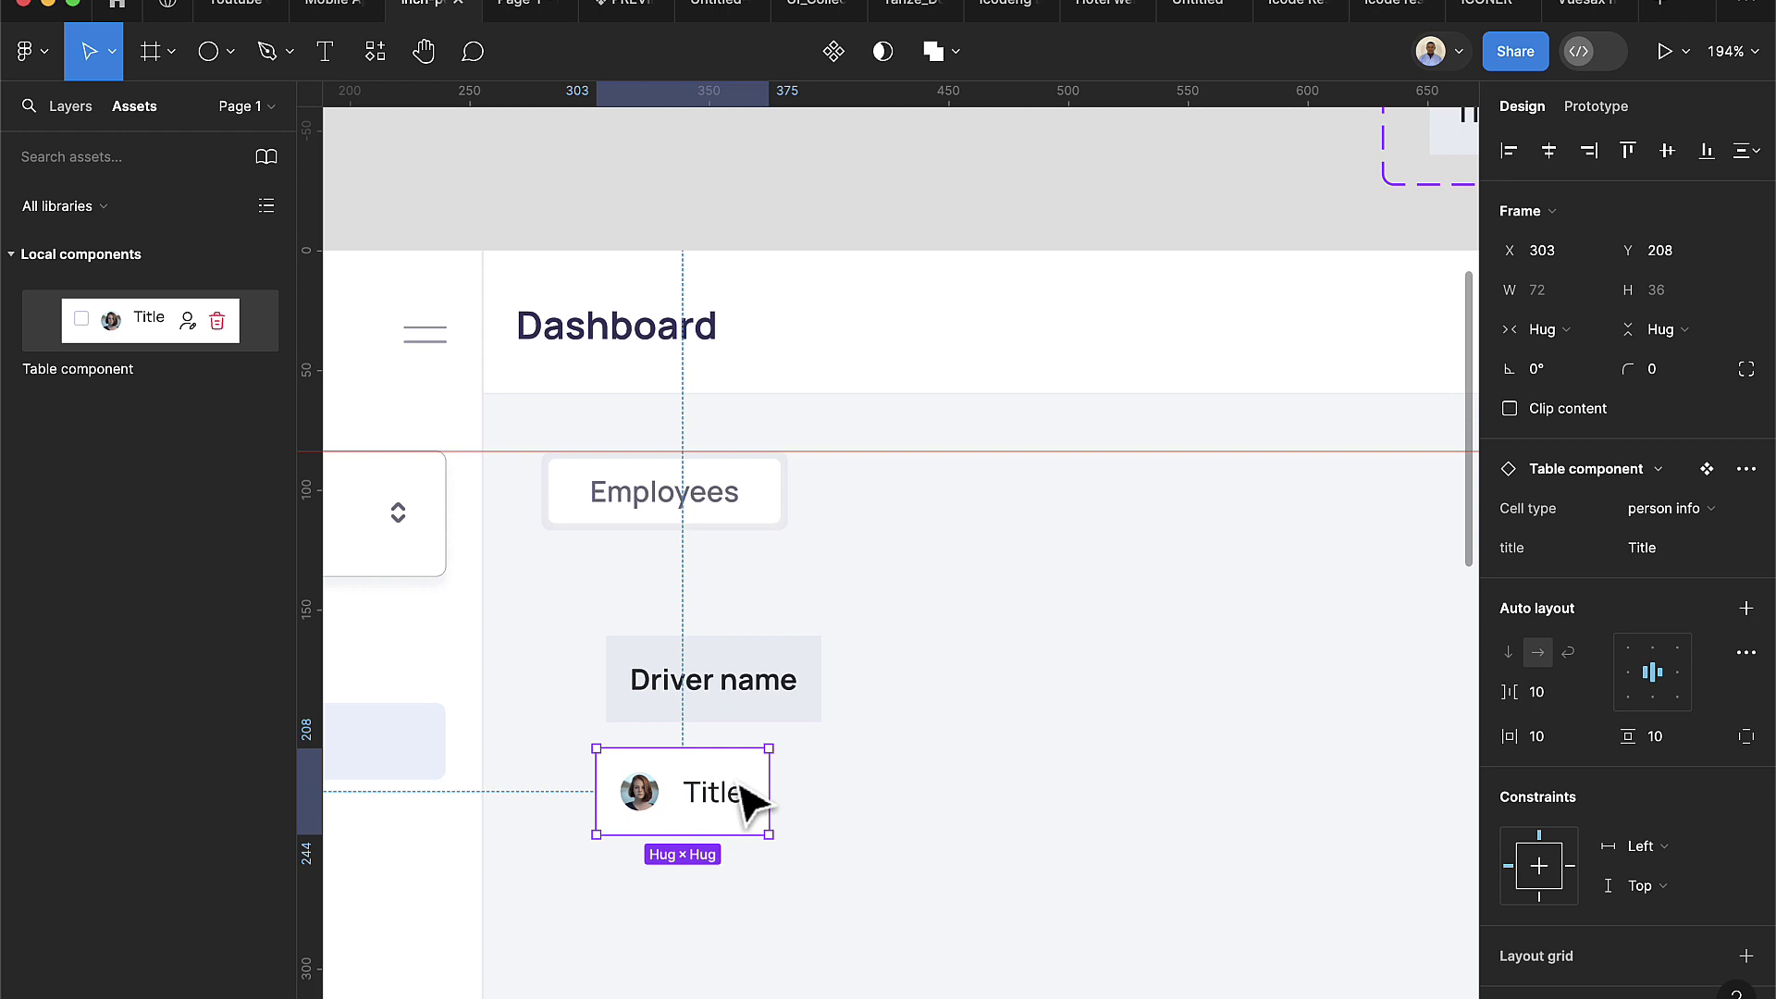
{"action": "left_click", "coordinate": [1700, 551]}
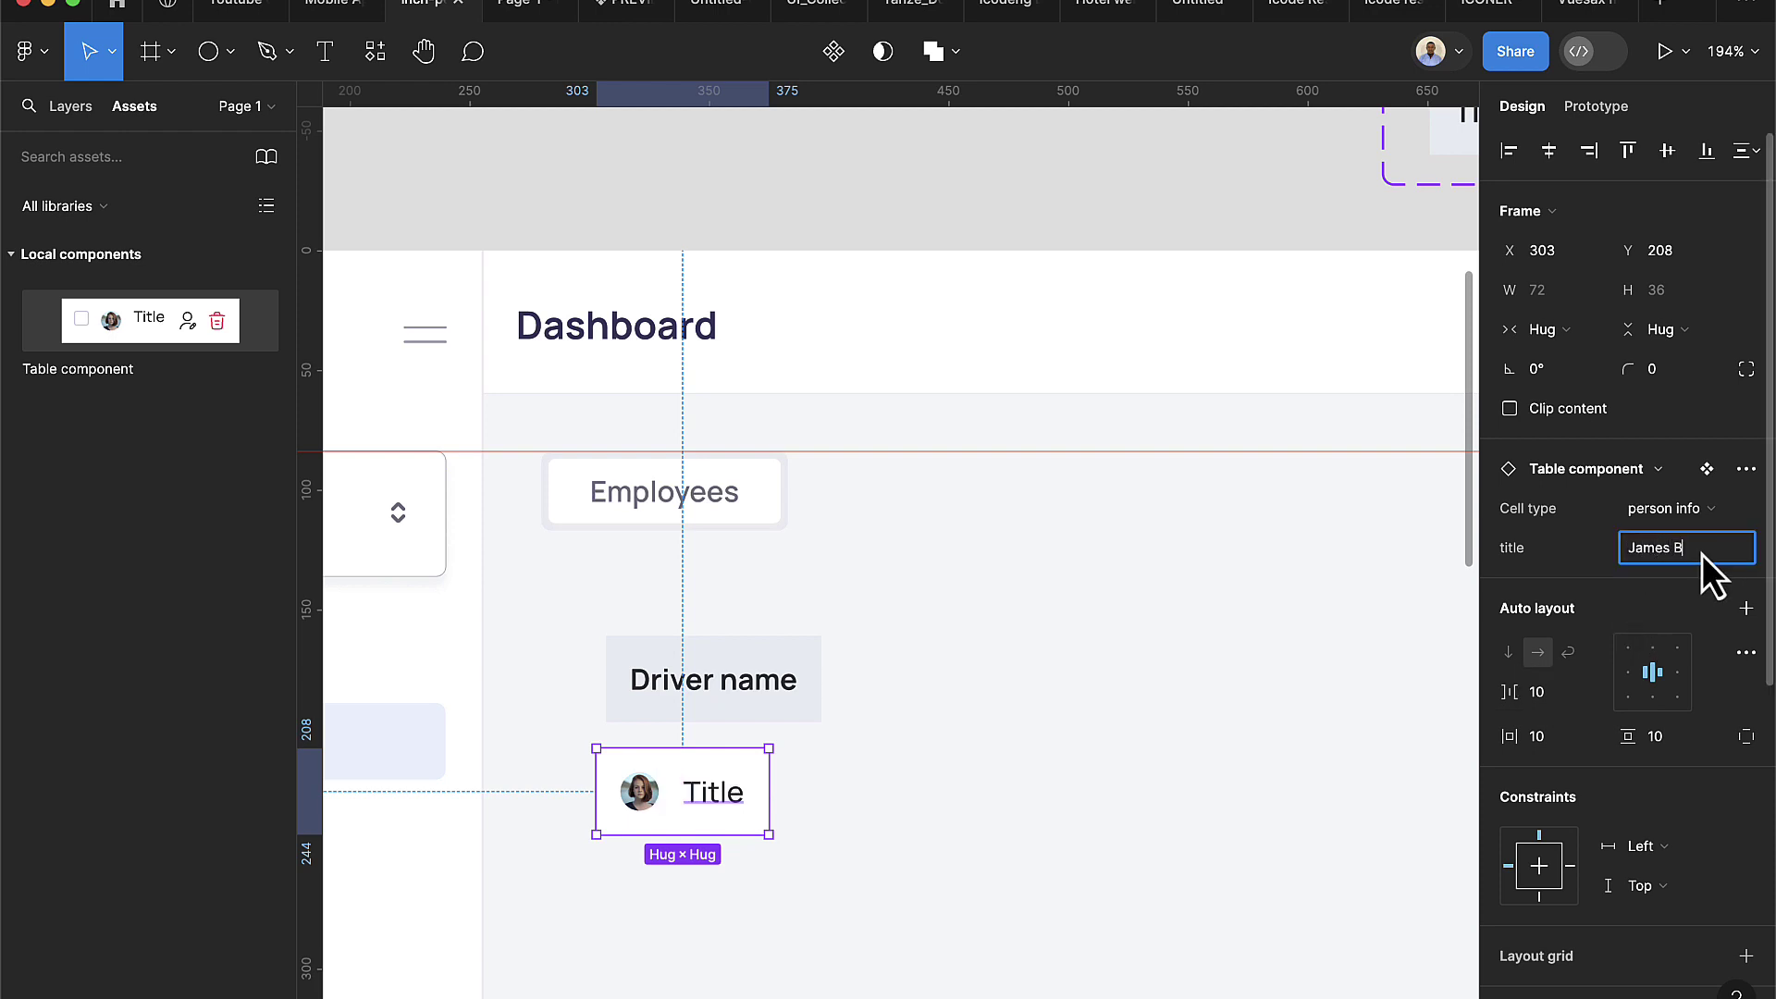
{"action": "key", "text": "Return"}
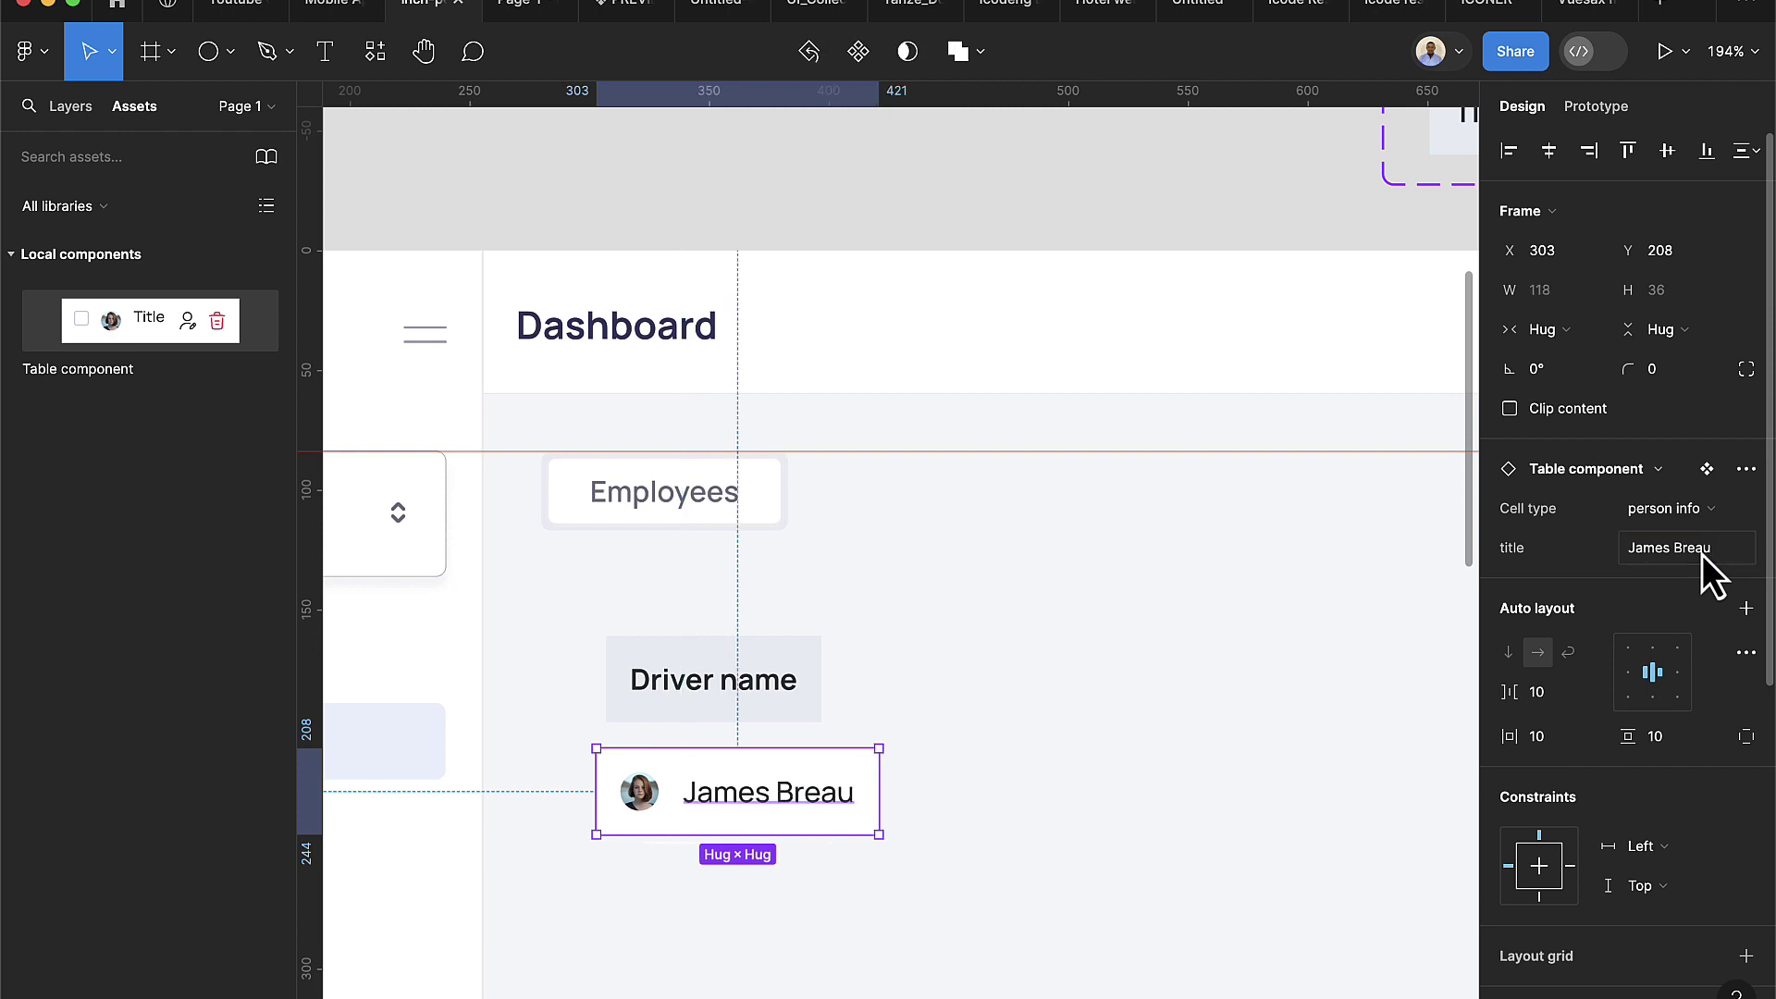
Align the person row under the Driver name header and wrap both in auto layout with a 1 px gap
{"action": "left_click_drag", "start_coordinate": [673, 813], "coordinate": [682, 801]}
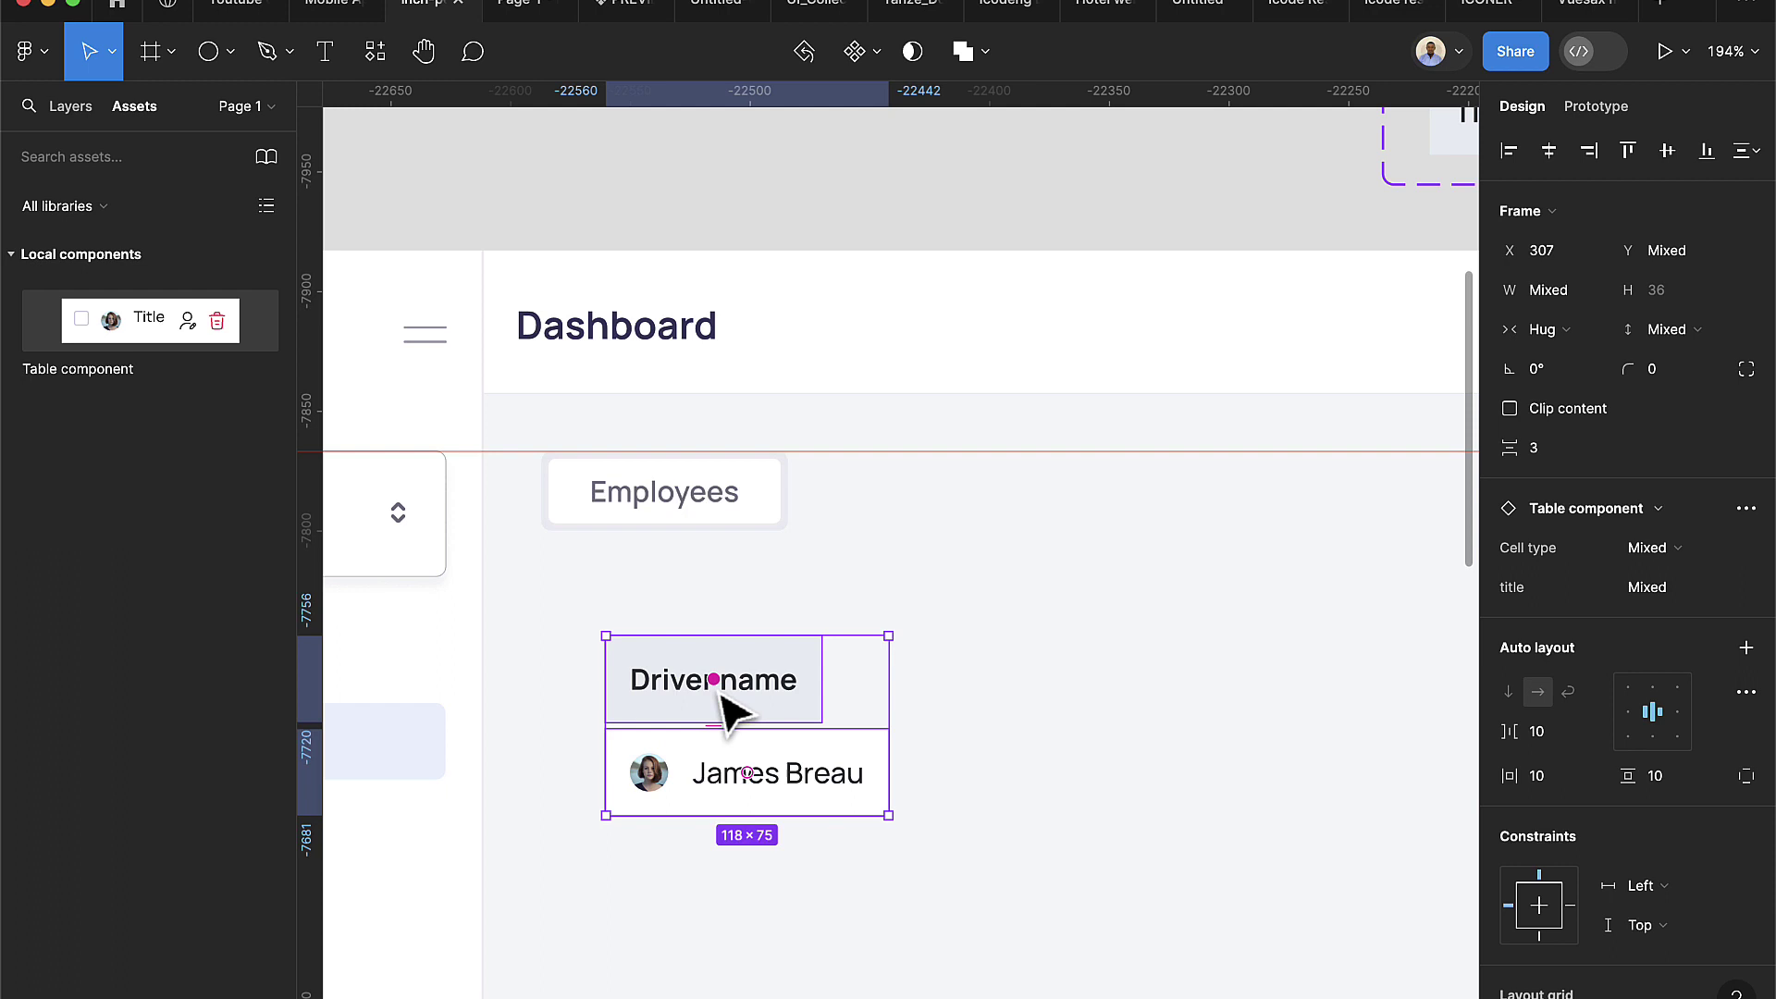
{"action": "key", "text": "shift+a"}
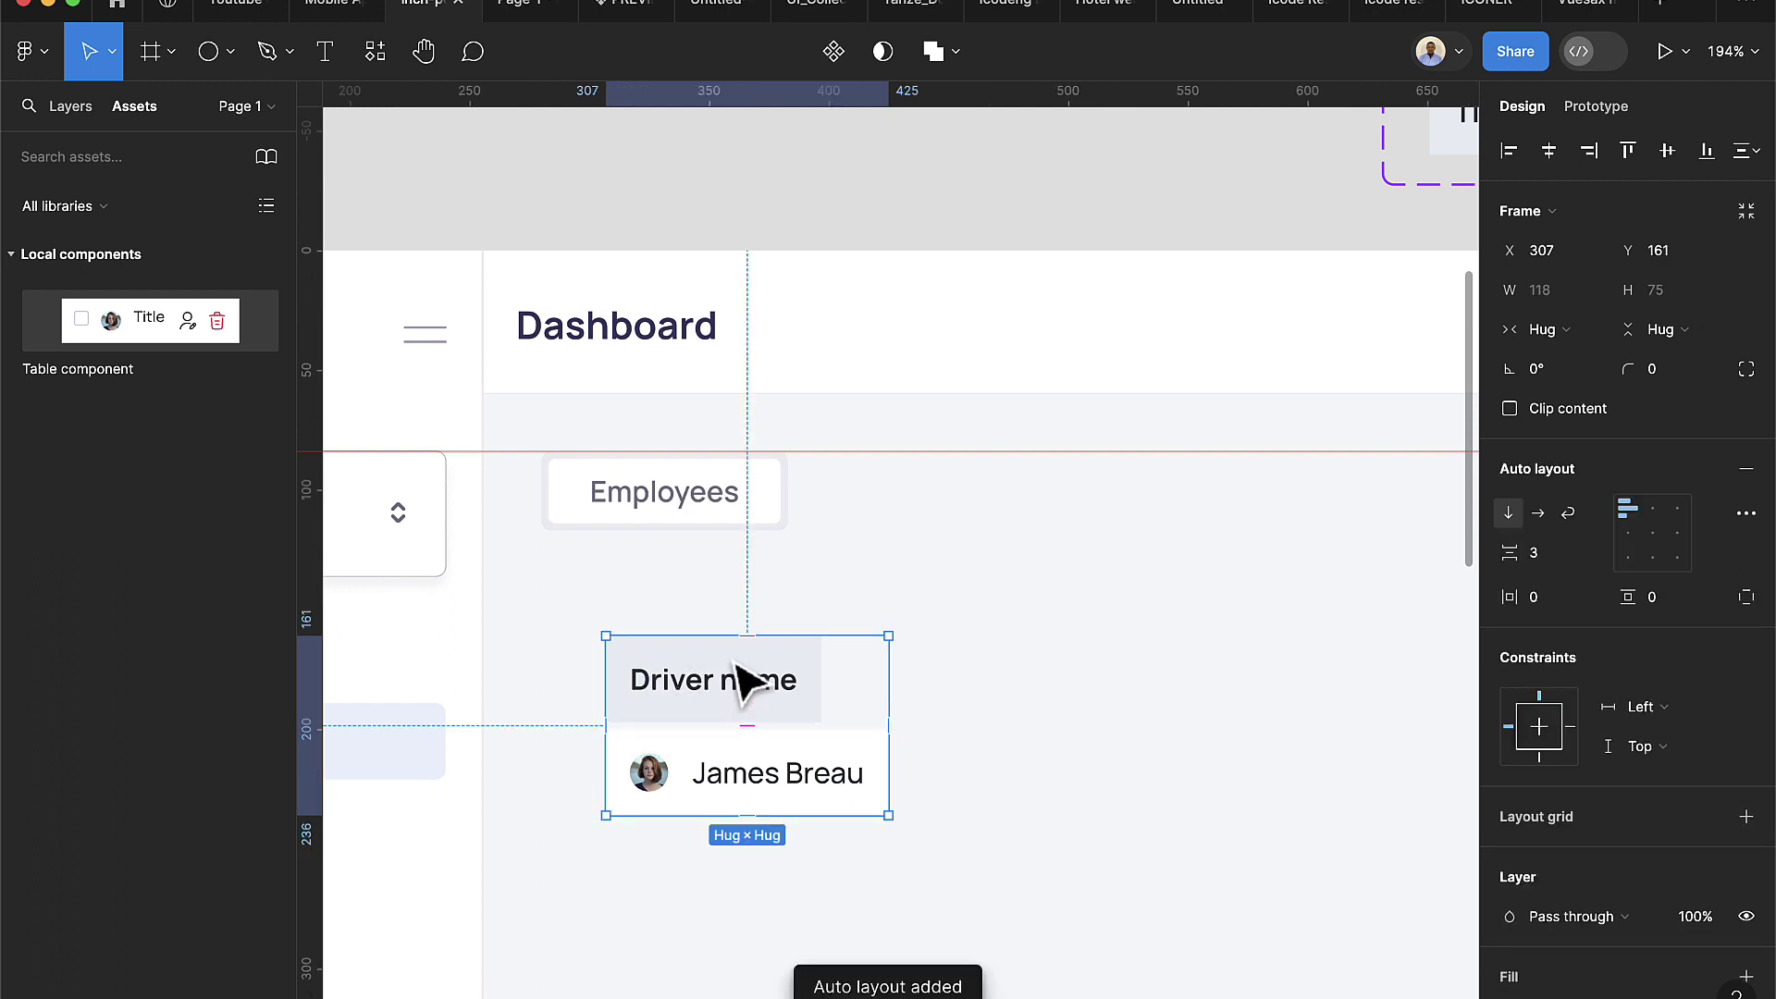
{"action": "left_click", "coordinate": [74, 109]}
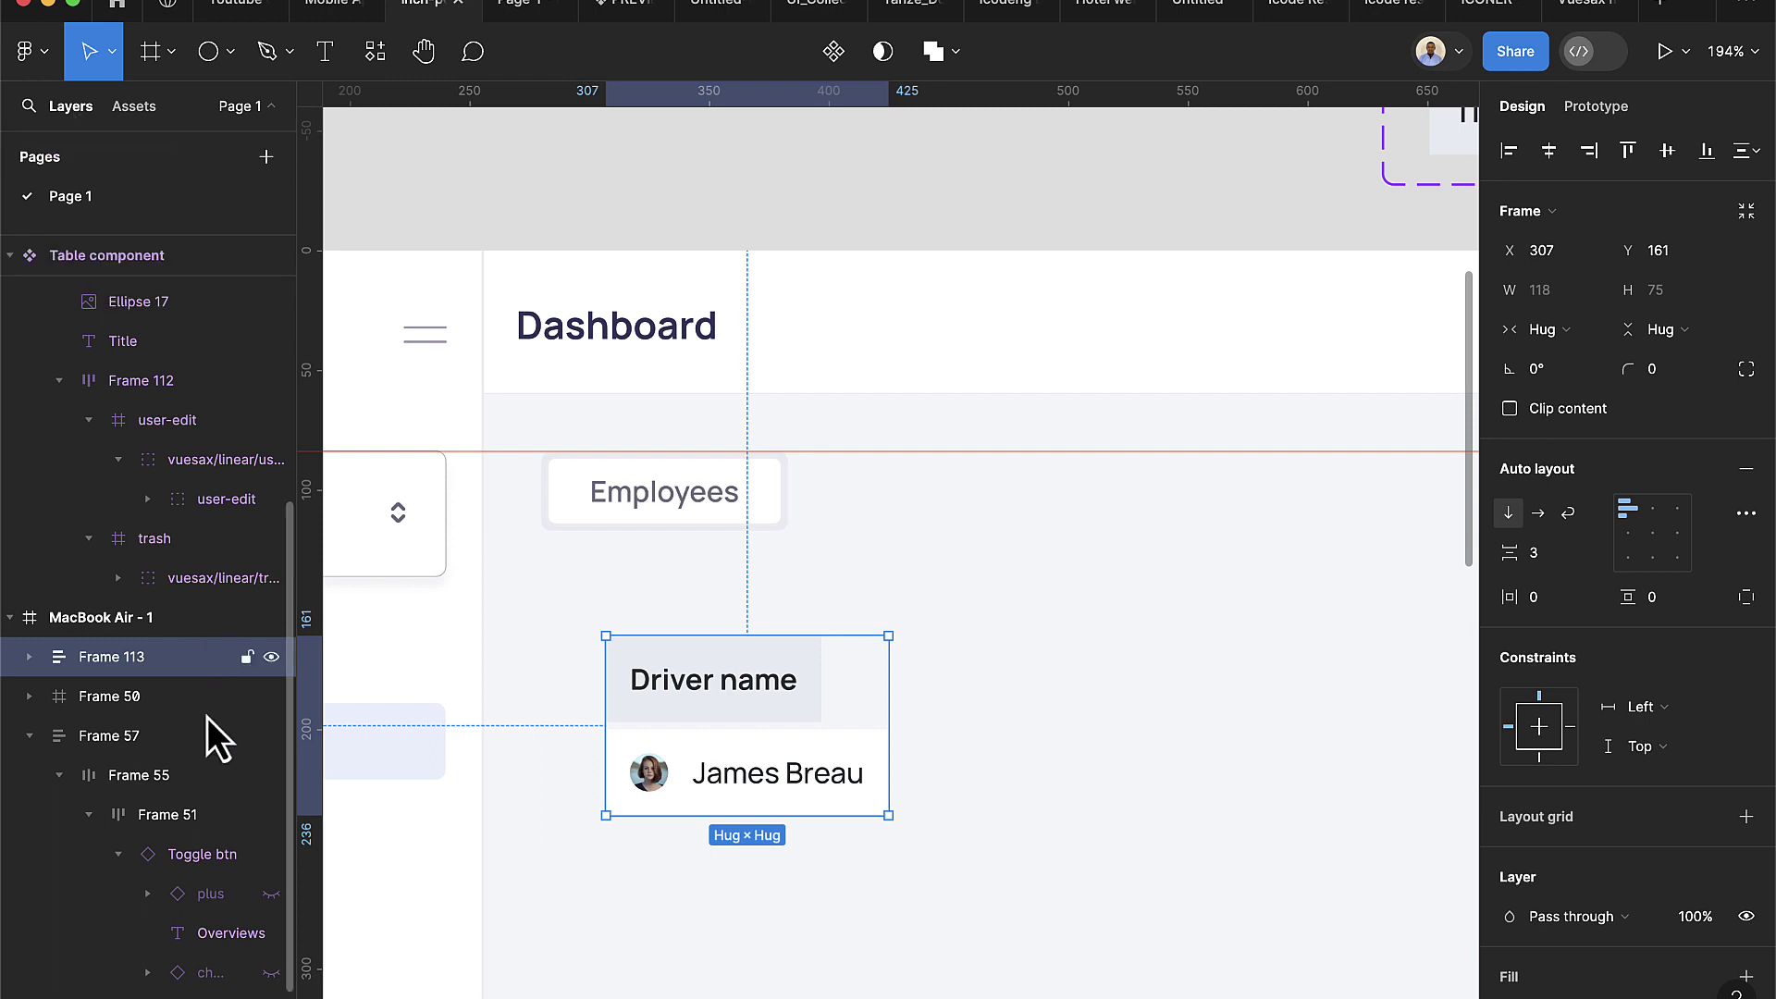
{"action": "left_click", "coordinate": [1541, 555]}
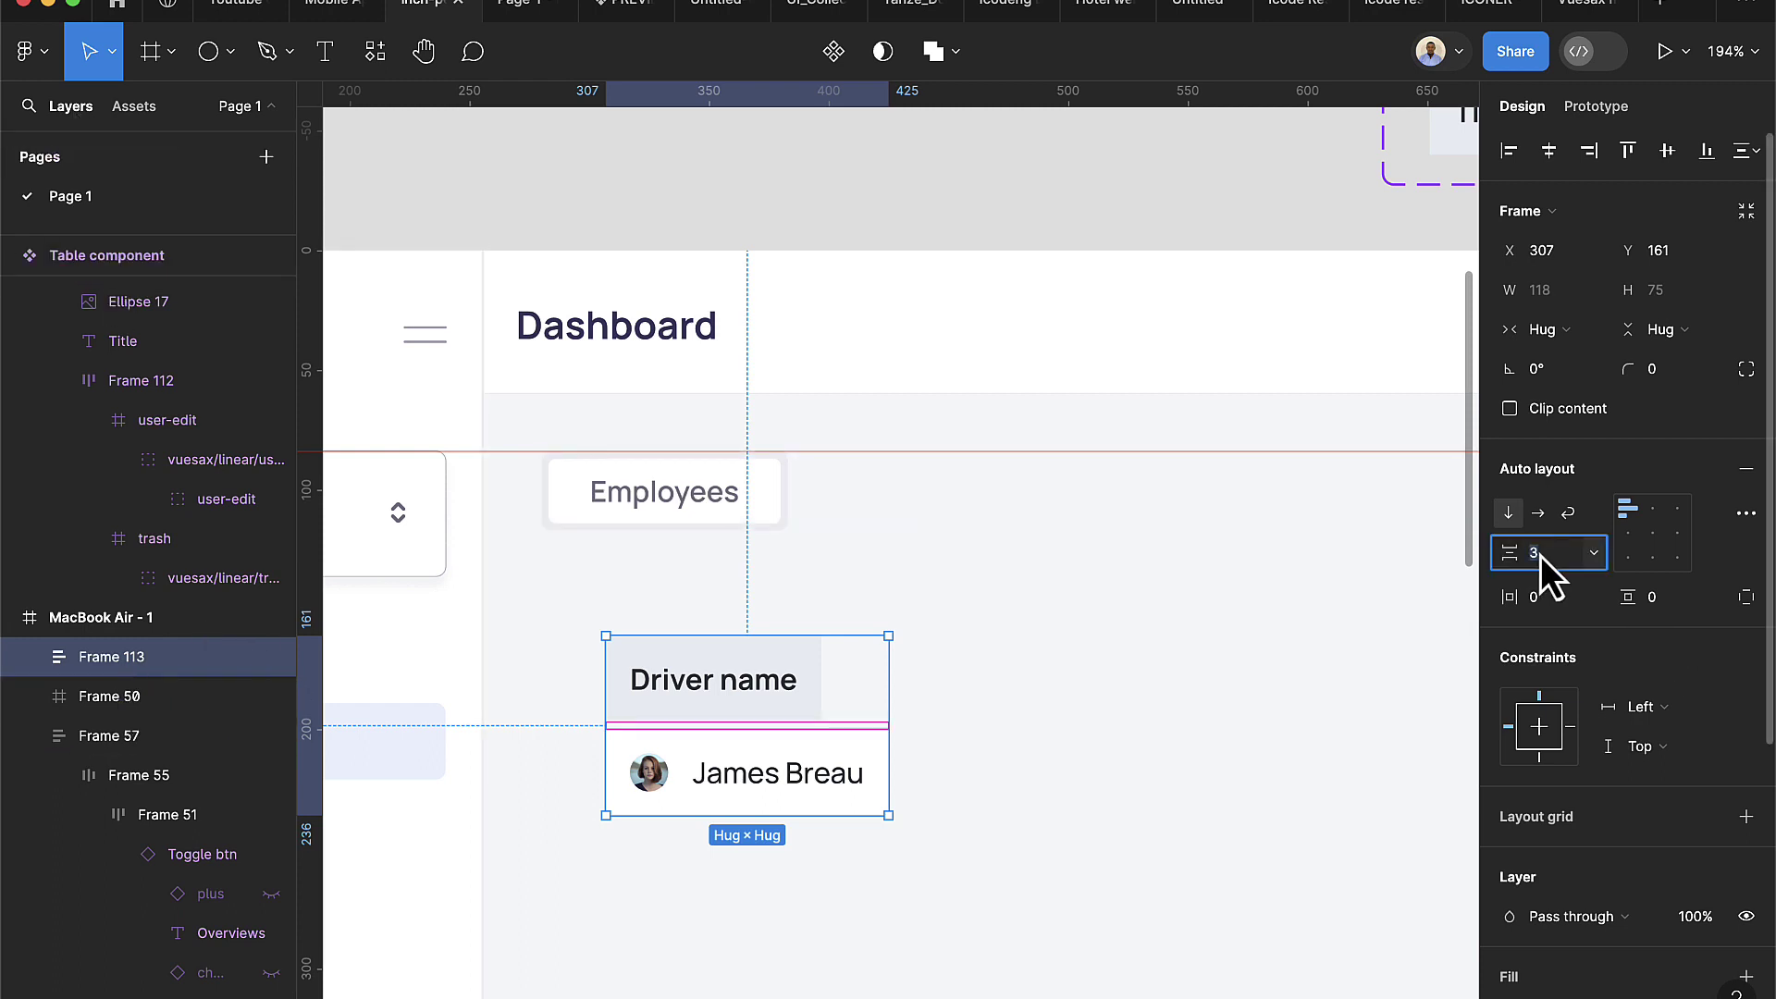
{"action": "type", "text": "1"}
{"action": "key", "text": "Return"}
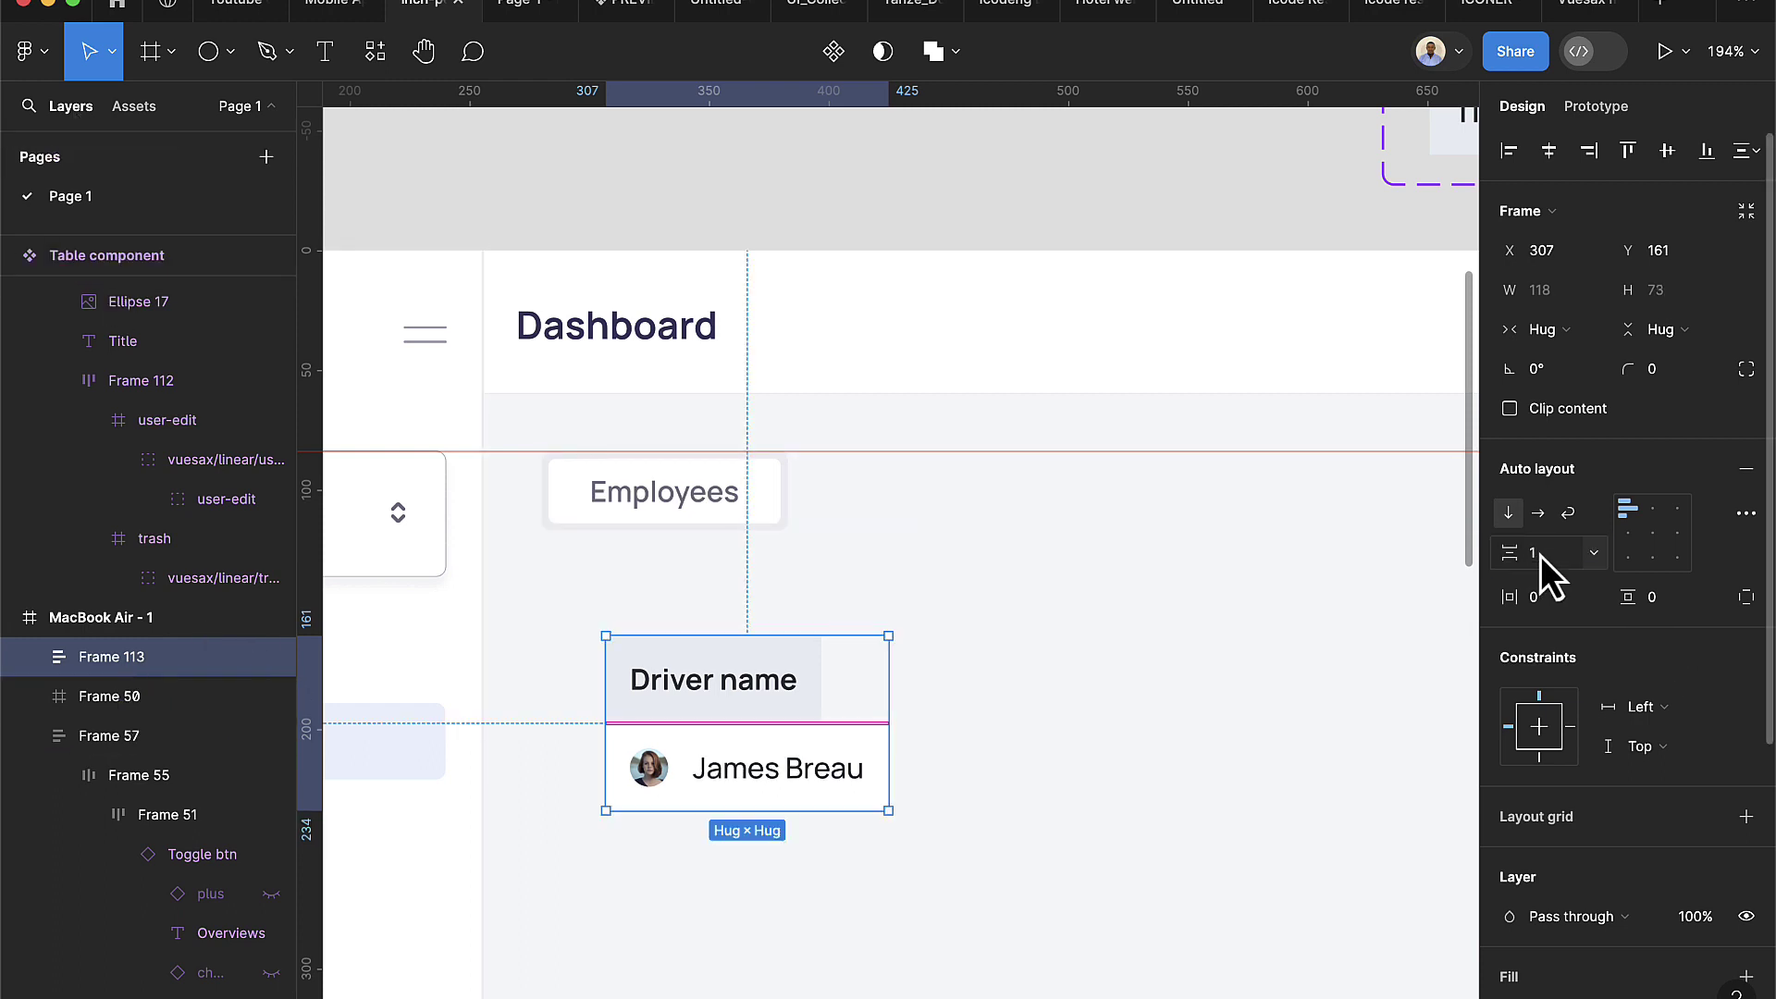
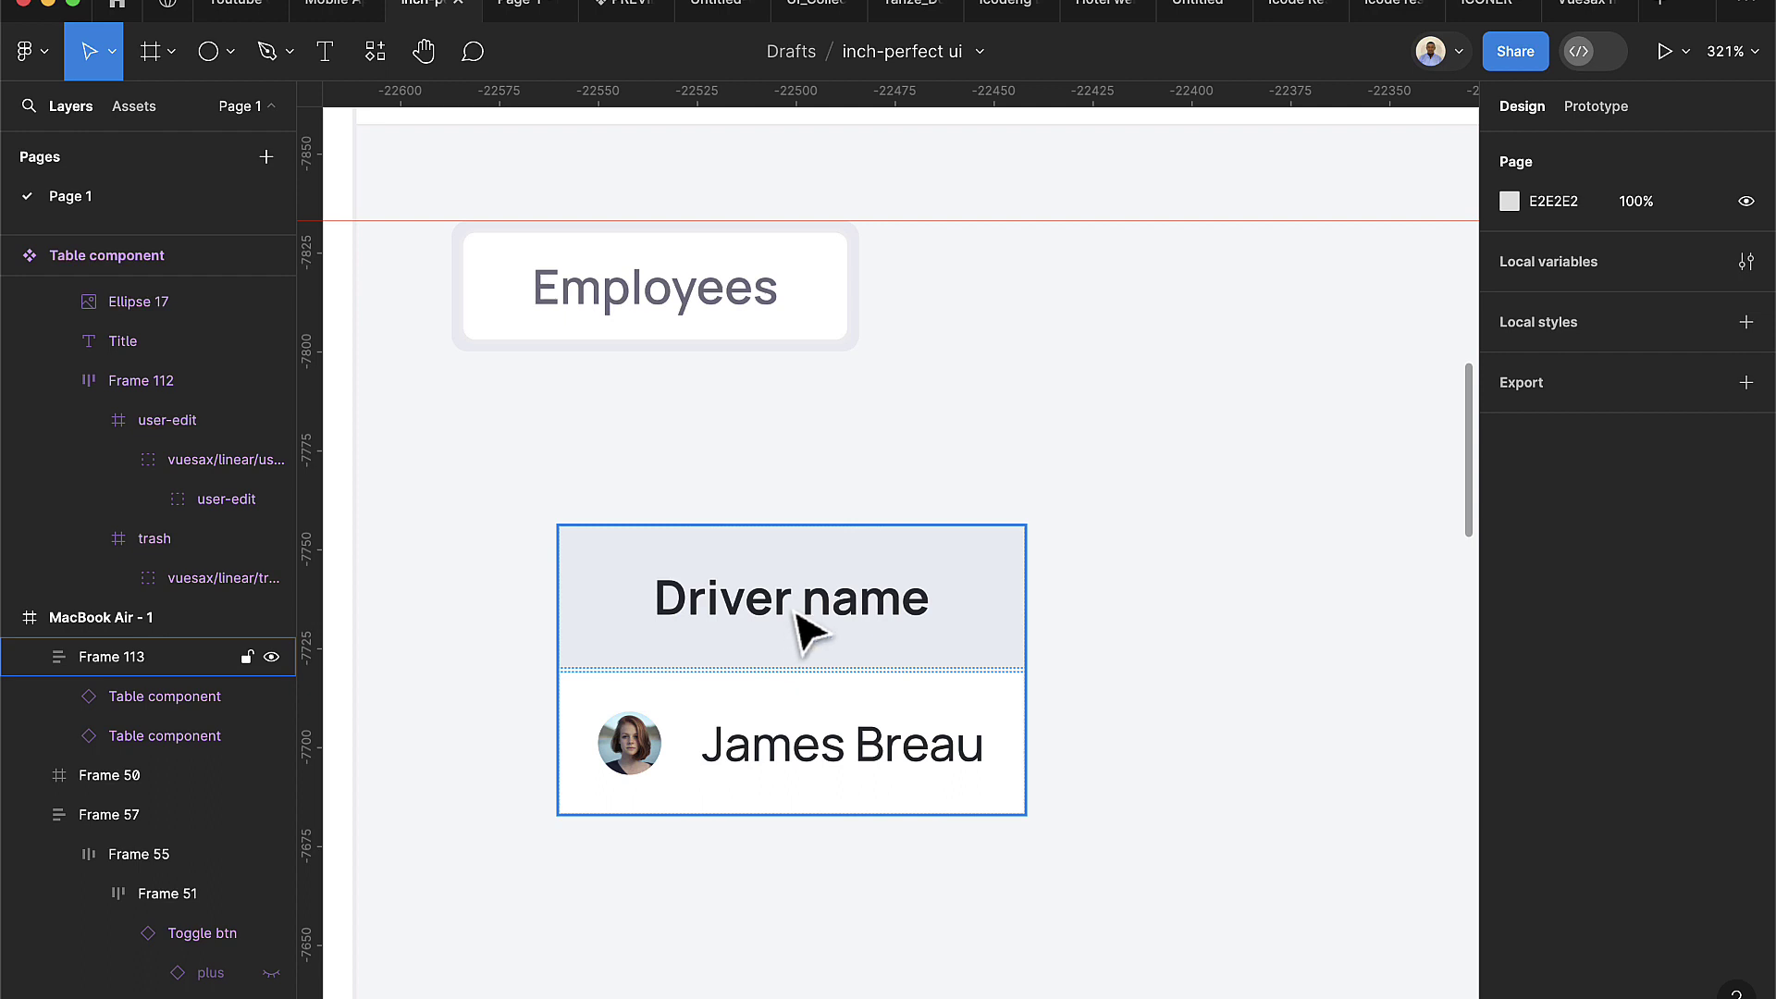
{"action": "left_click", "coordinate": [804, 619]}
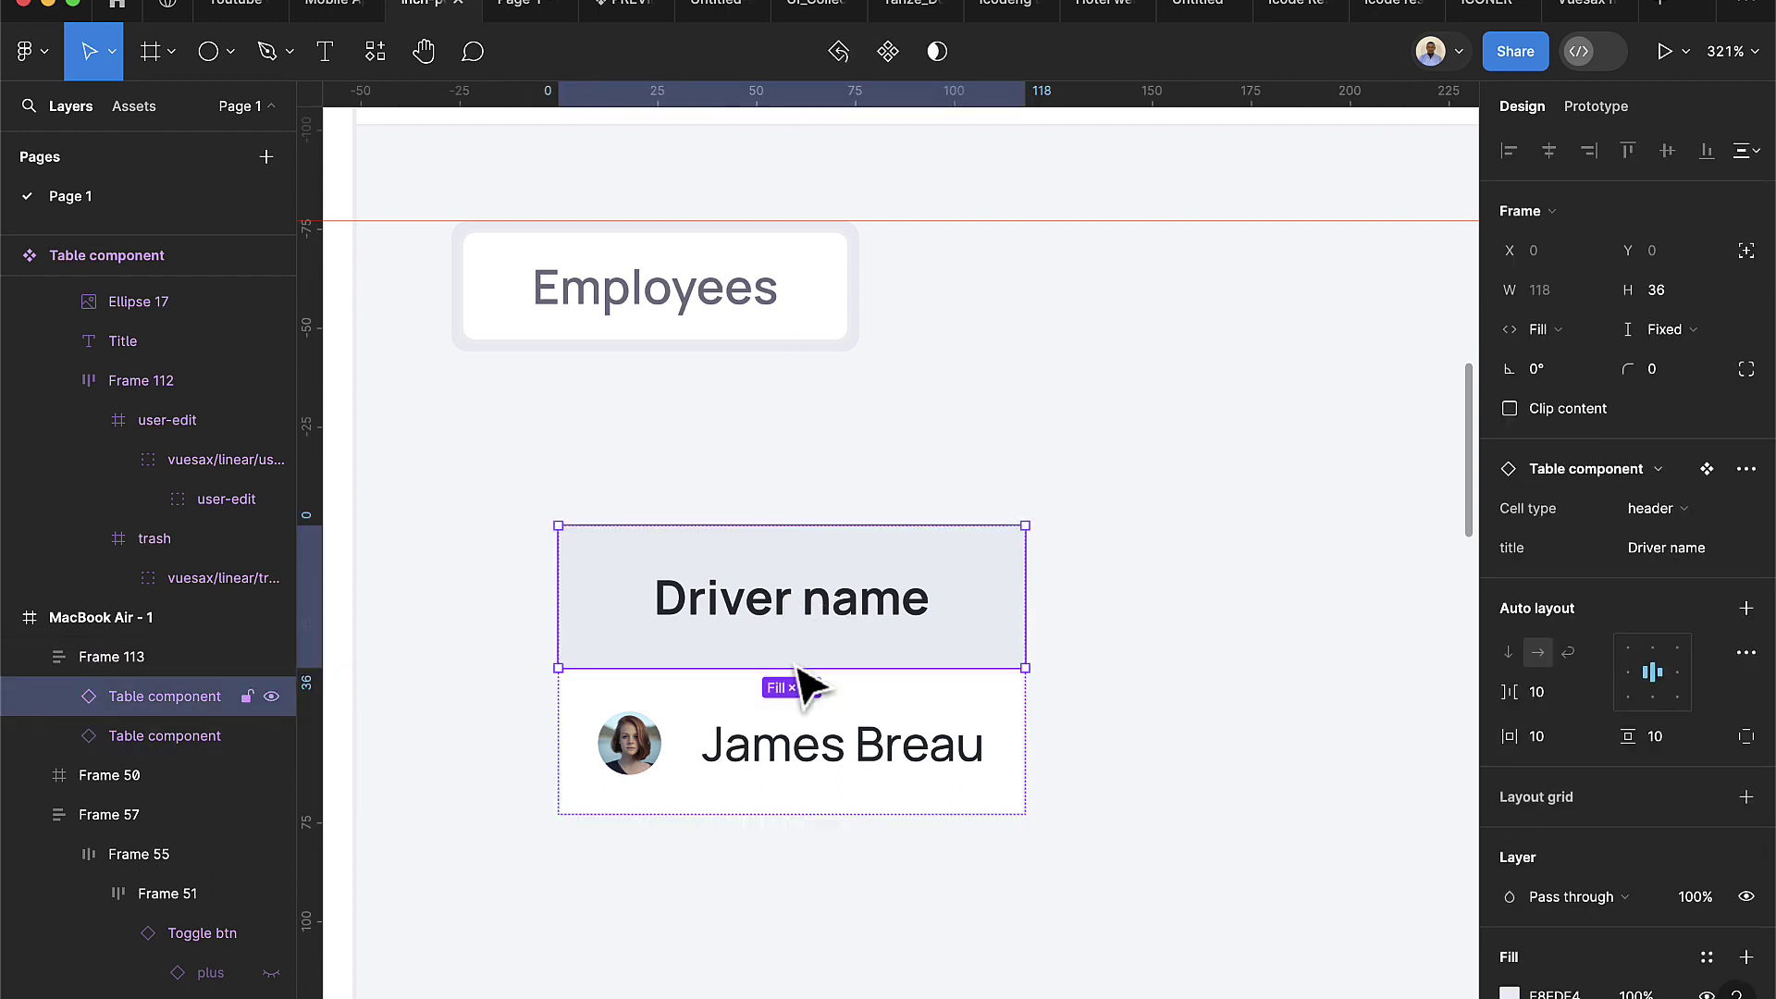
{"action": "left_click", "coordinate": [814, 750], "text": "shift"}
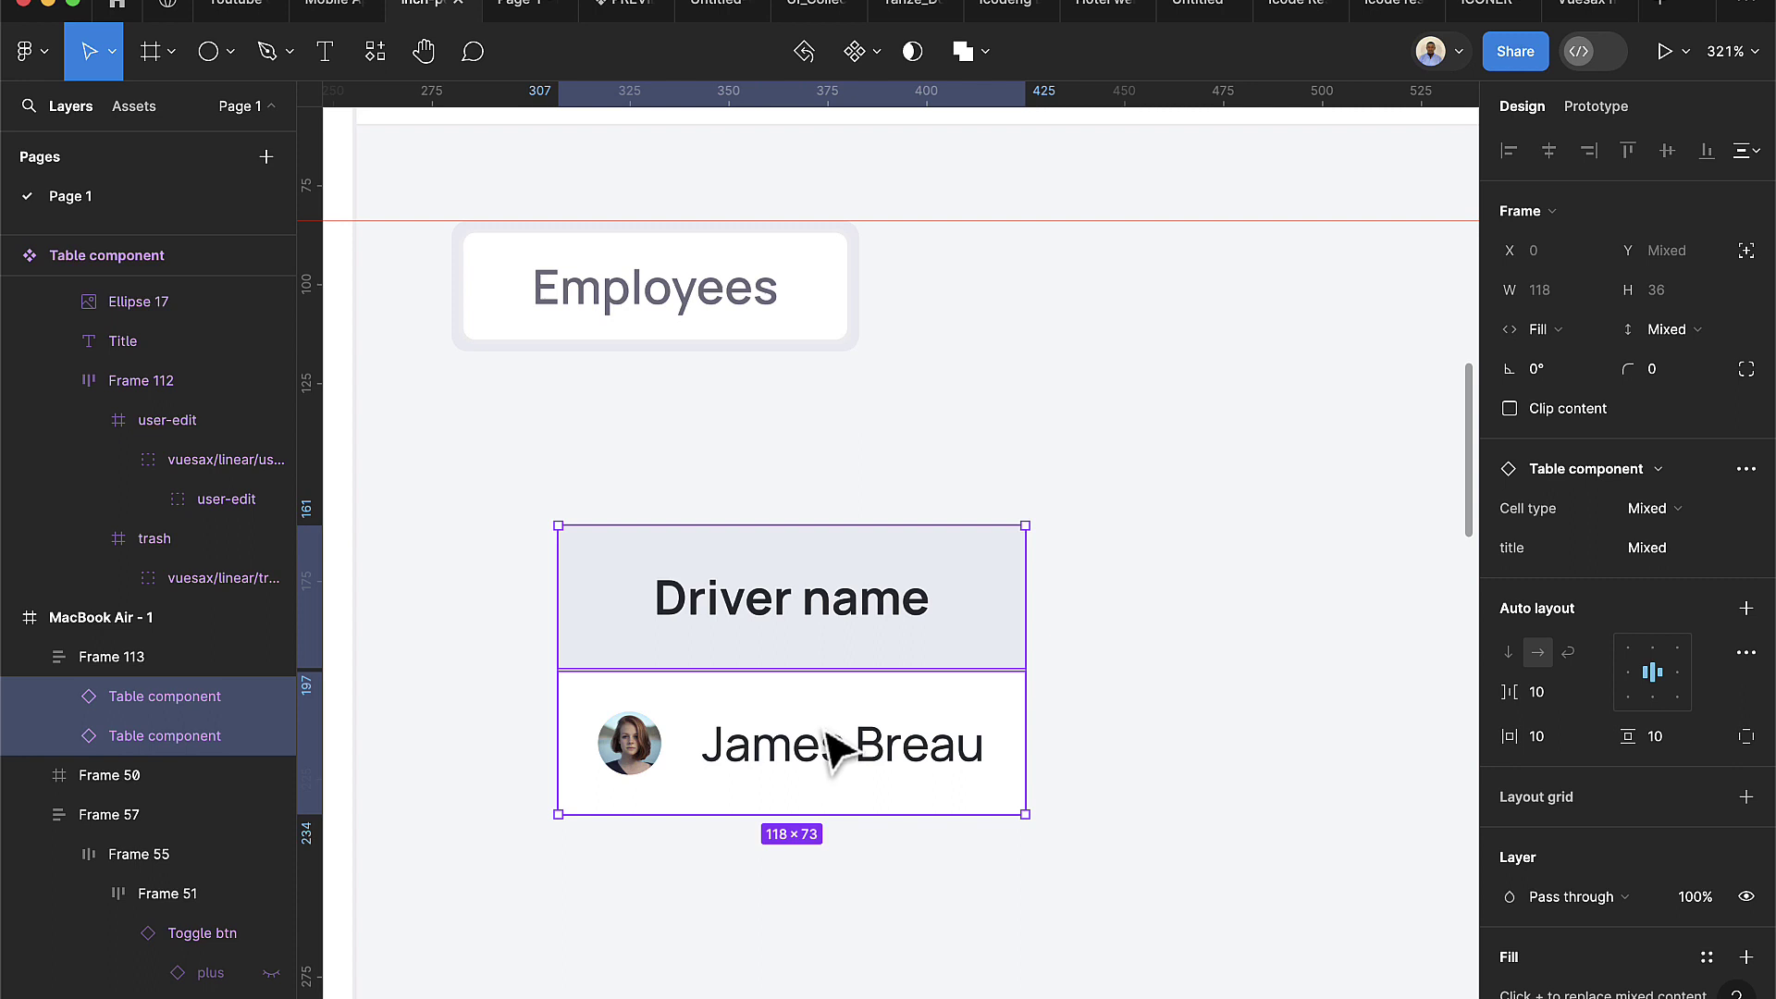
{"action": "key", "text": "shift+a"}
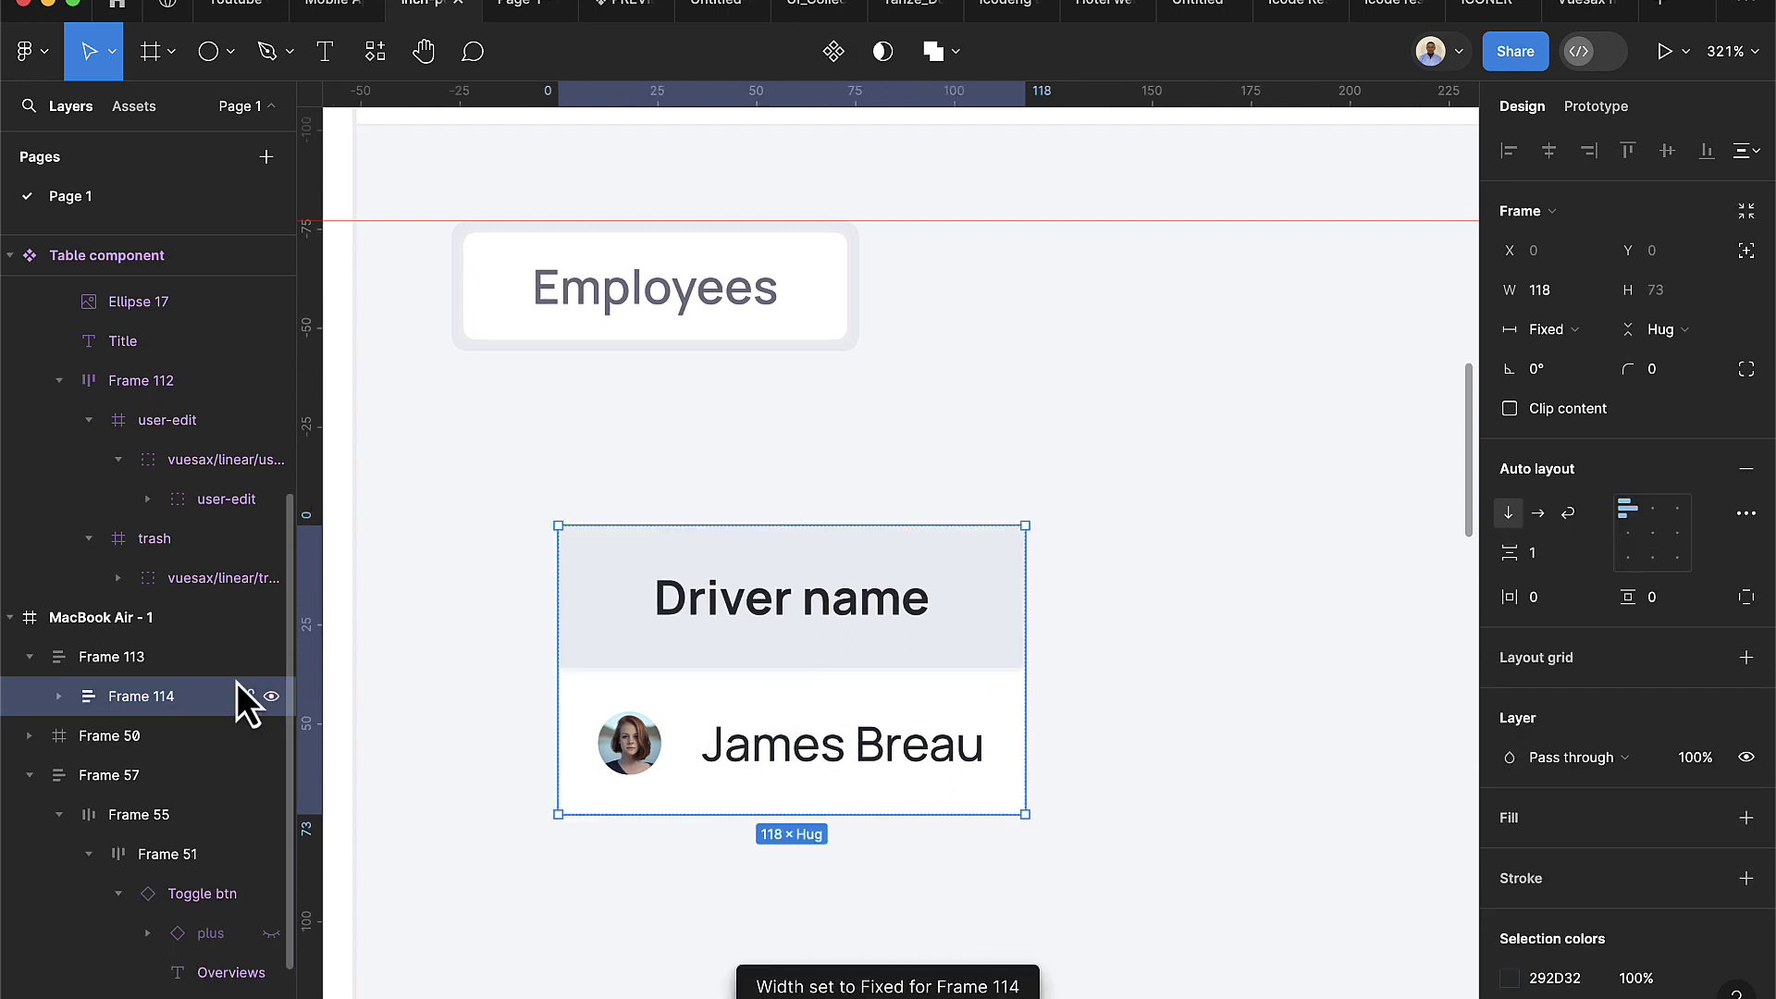
Rename the outer frame to 'Table' and the inner column frame to 'cell'
{"action": "left_click", "coordinate": [140, 653]}
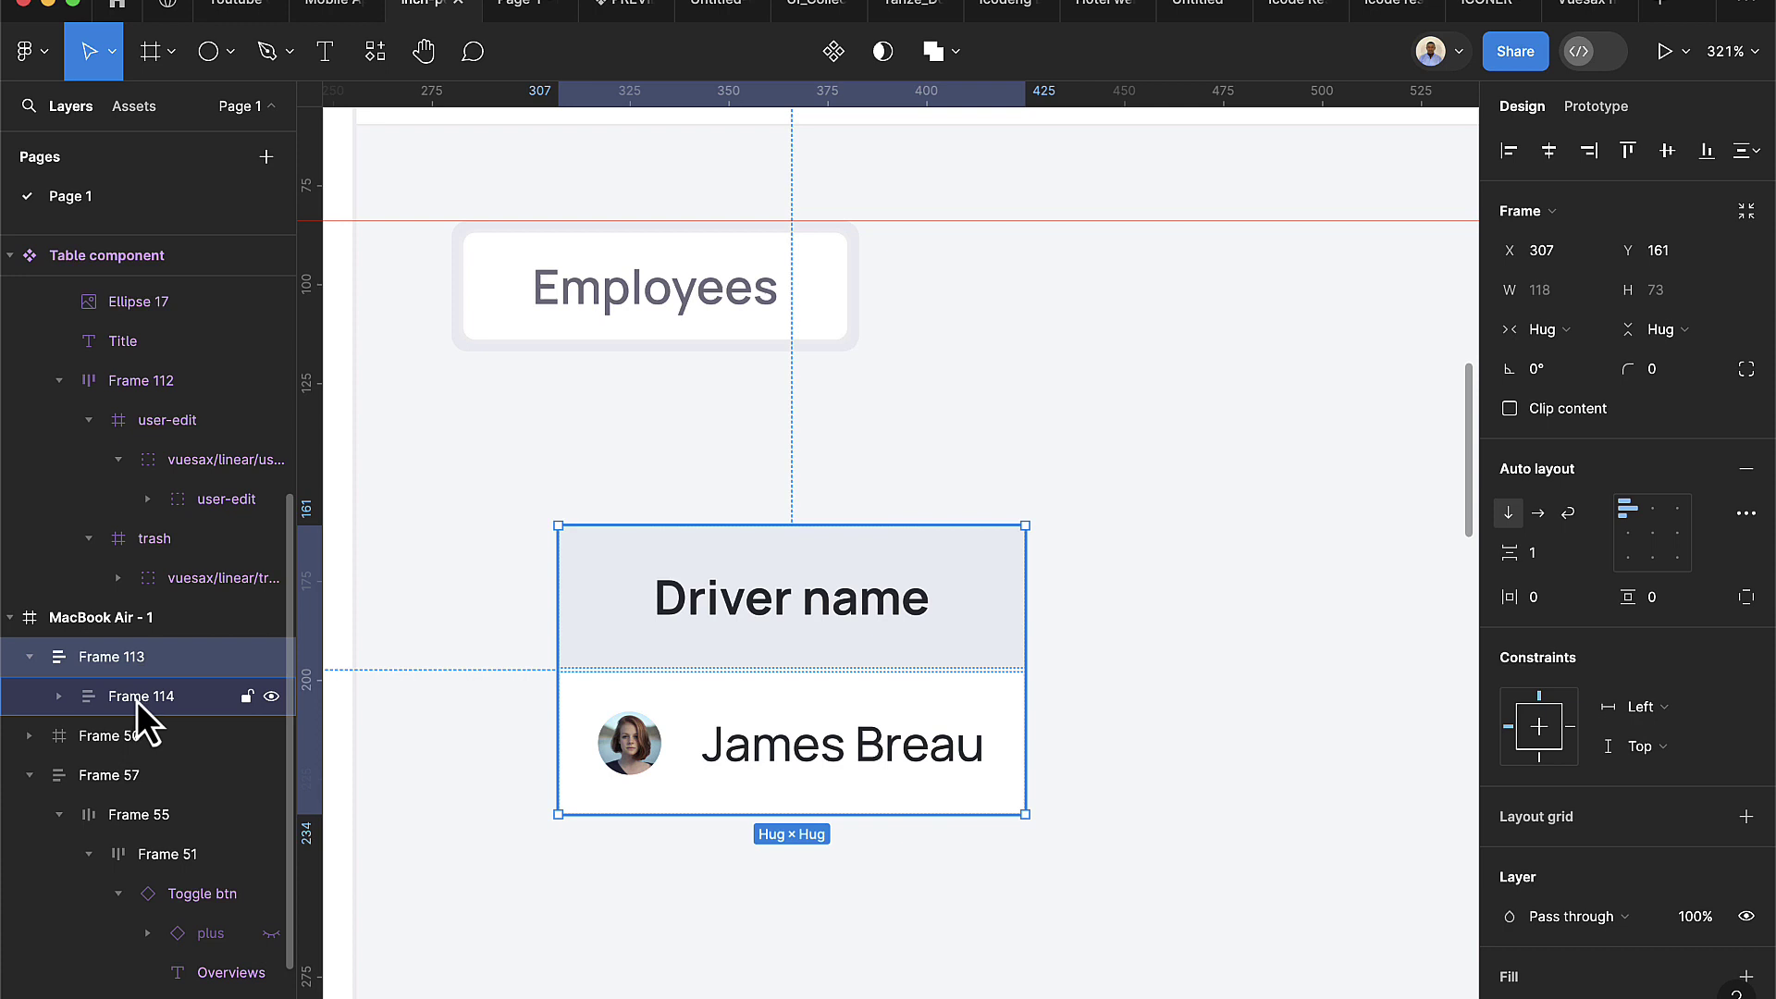
{"action": "double_click", "coordinate": [118, 658]}
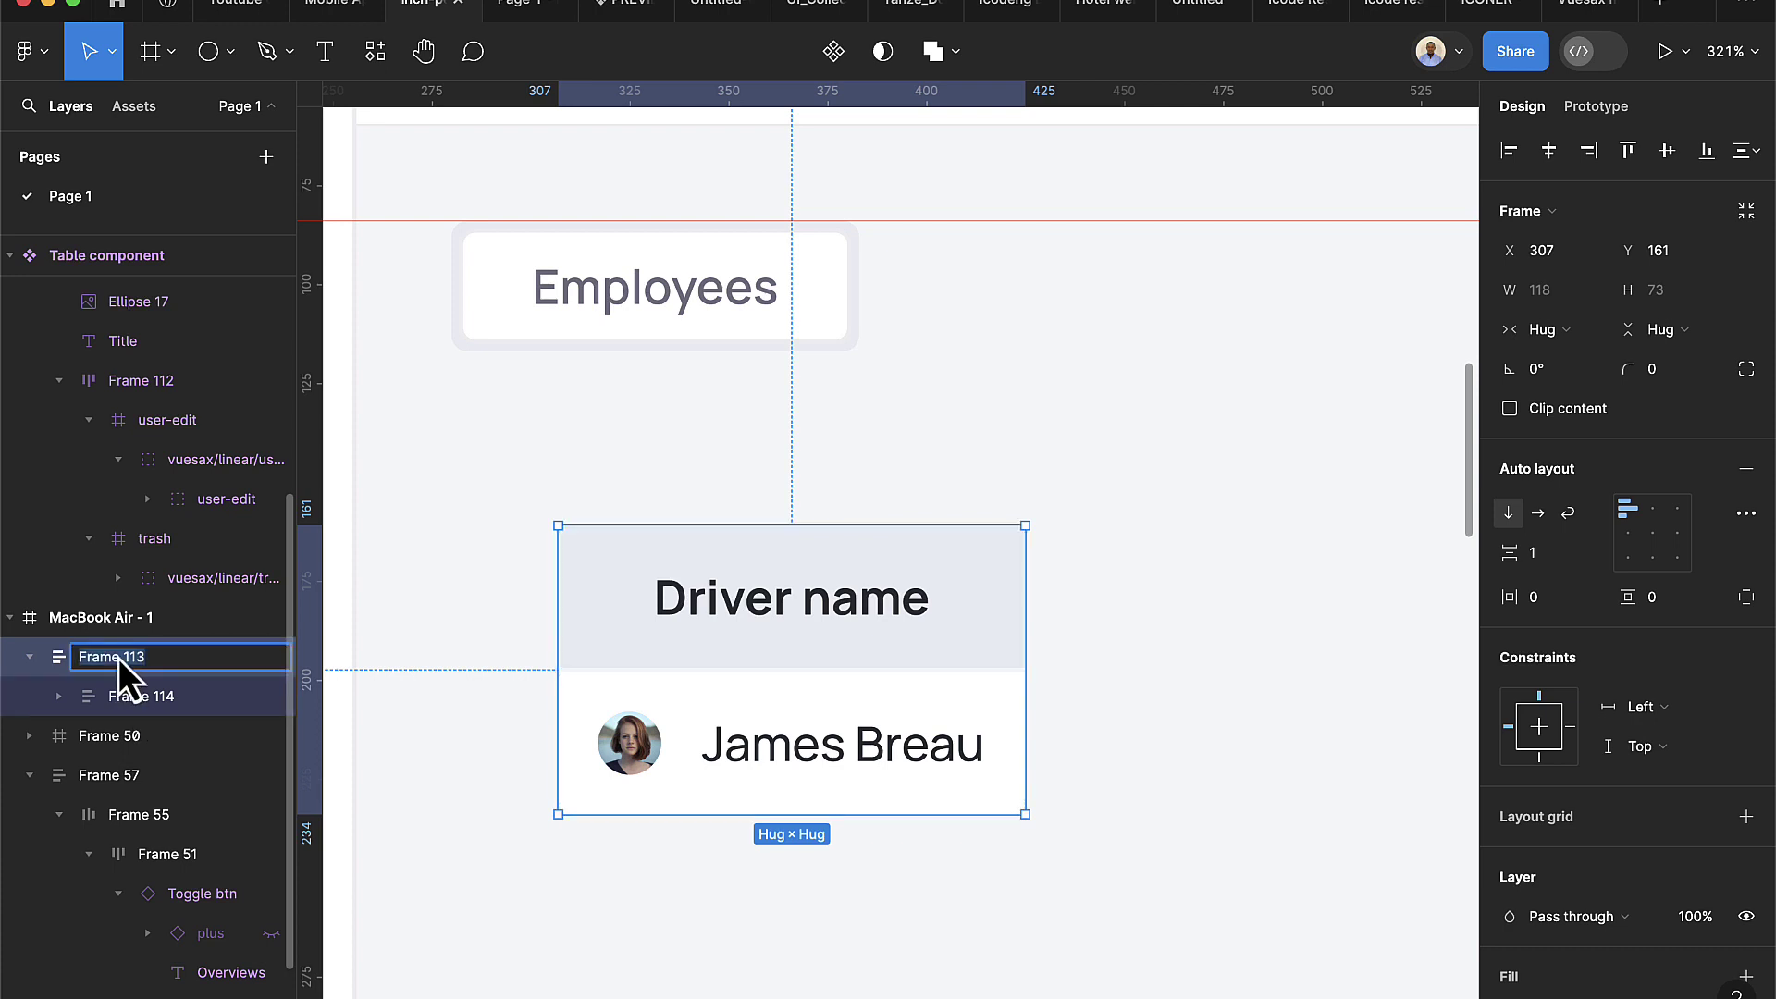
{"action": "type", "text": "Table"}
{"action": "key", "text": "Return"}
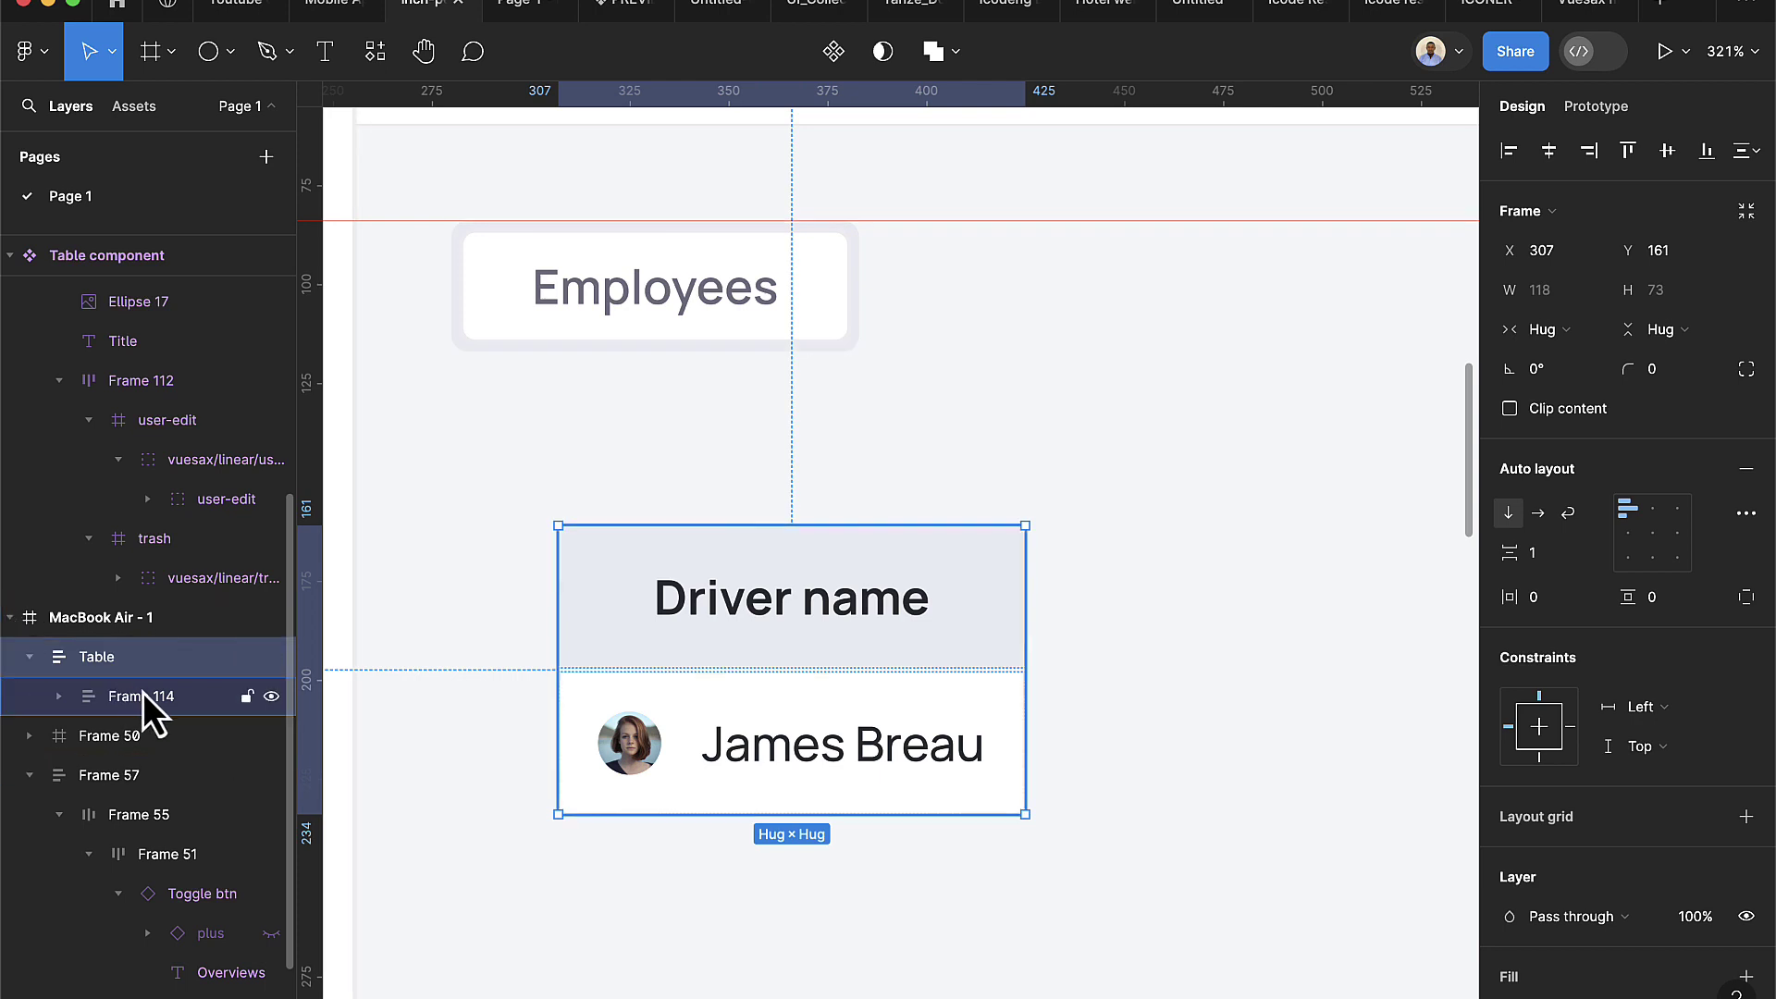
{"action": "double_click", "coordinate": [142, 695]}
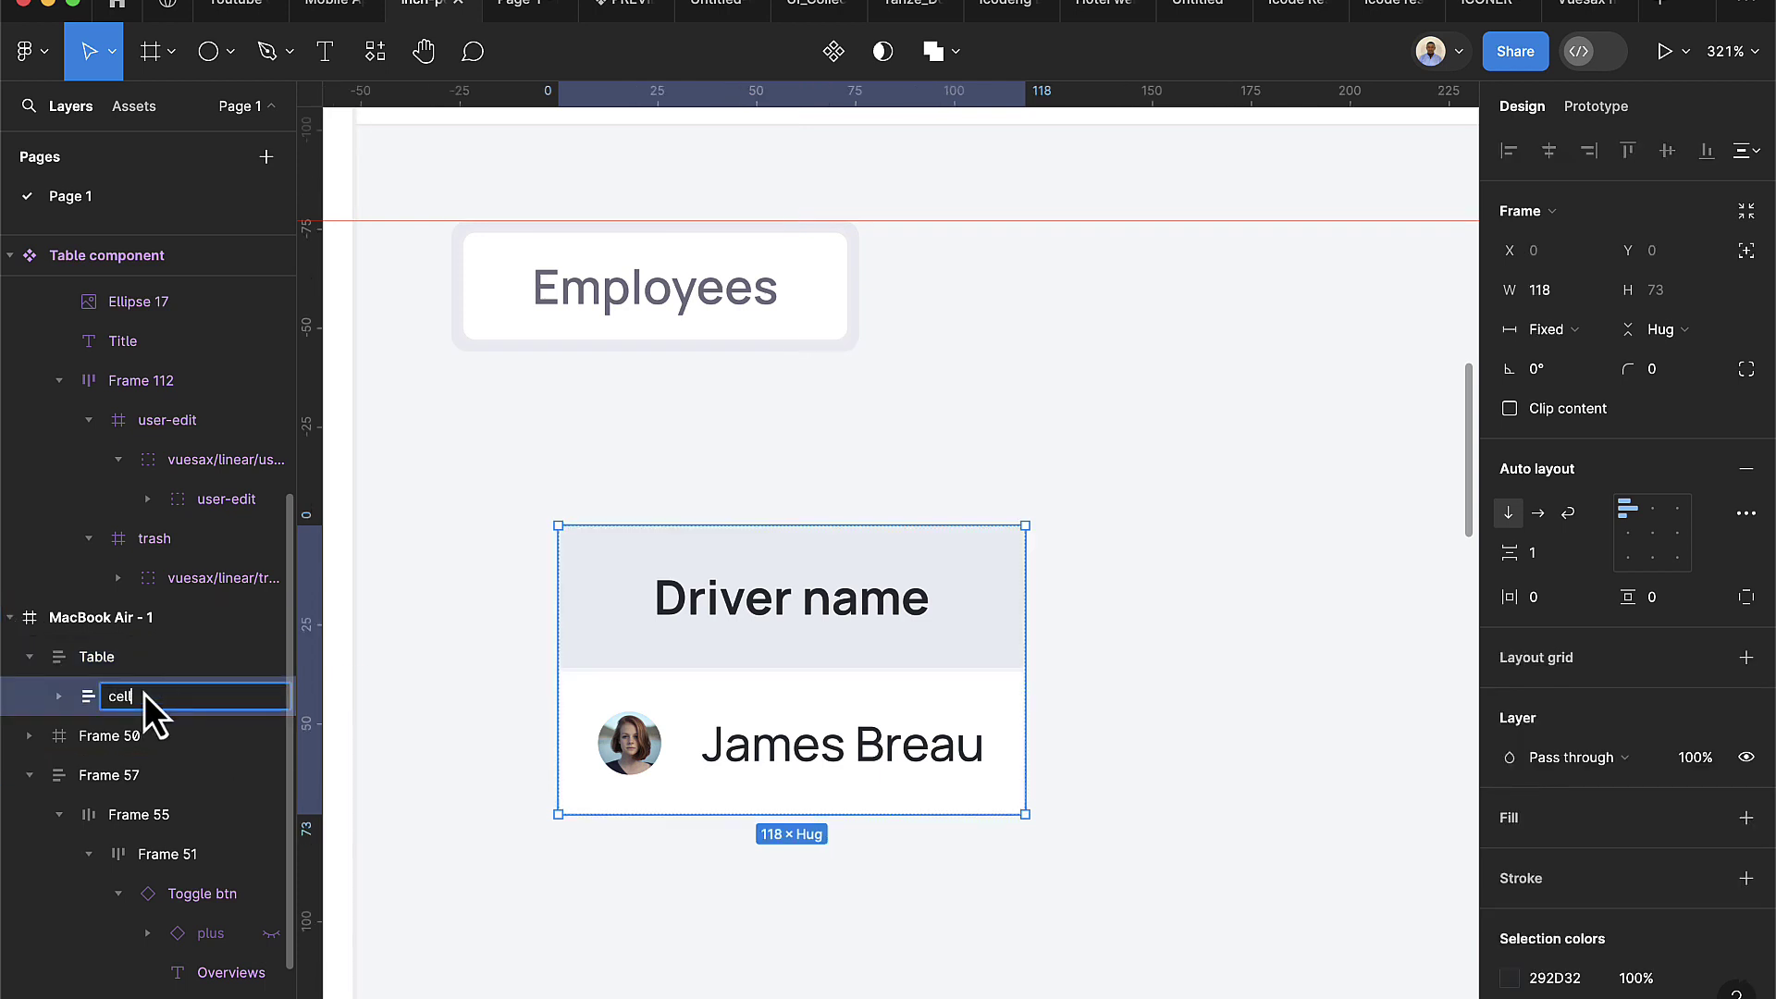
{"action": "key", "text": "Return"}
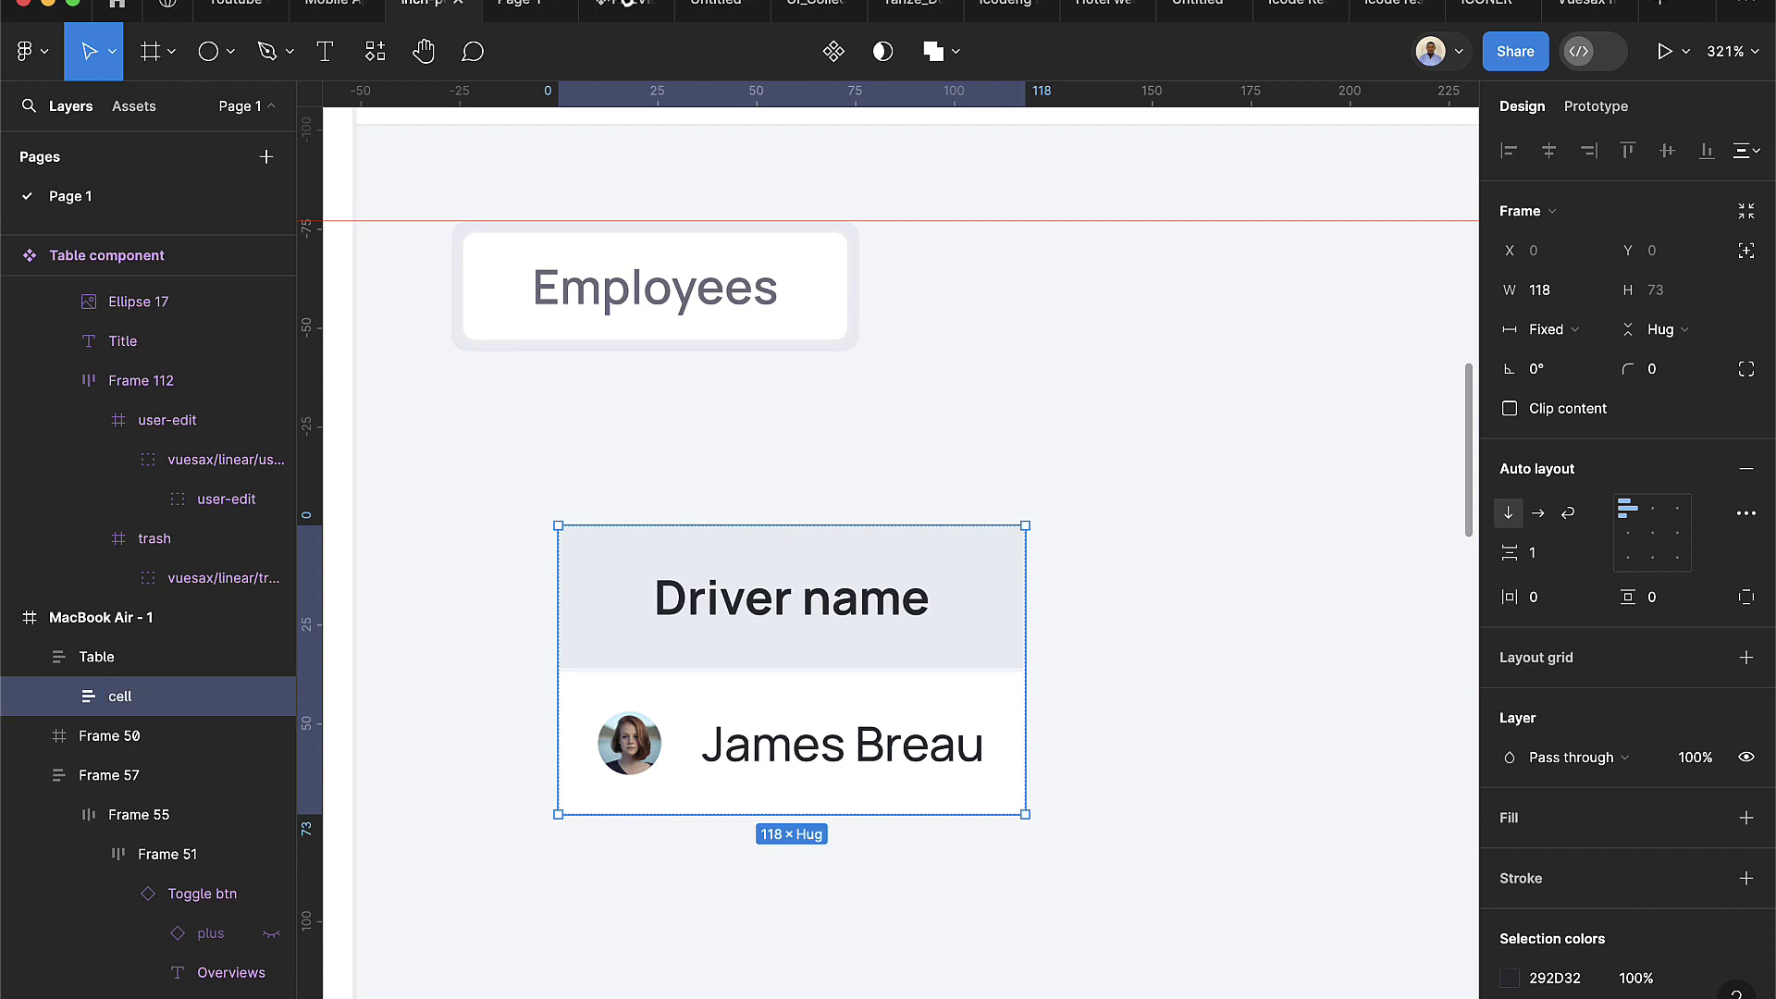
Set the Table frame's auto layout direction to horizontal
{"action": "scroll", "coordinate": [832, 662], "scroll_direction": "down", "scroll_amount": 3}
{"action": "left_click", "coordinate": [564, 689]}
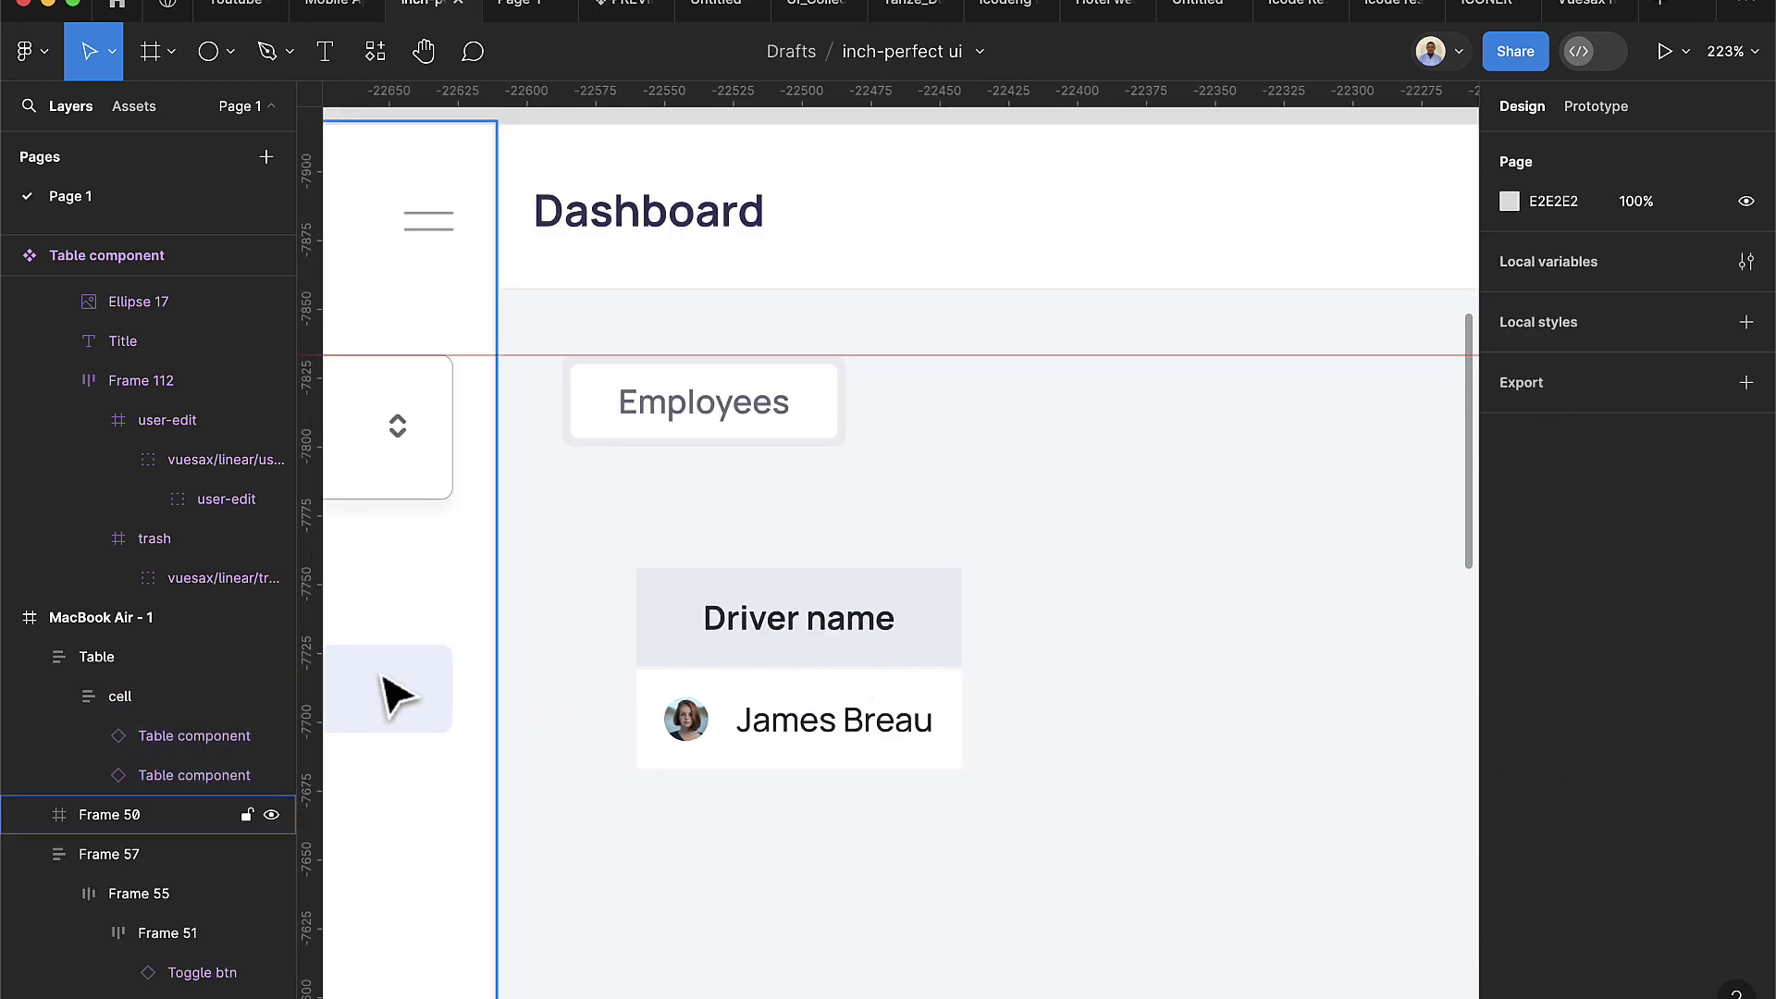
{"action": "left_click", "coordinate": [60, 695]}
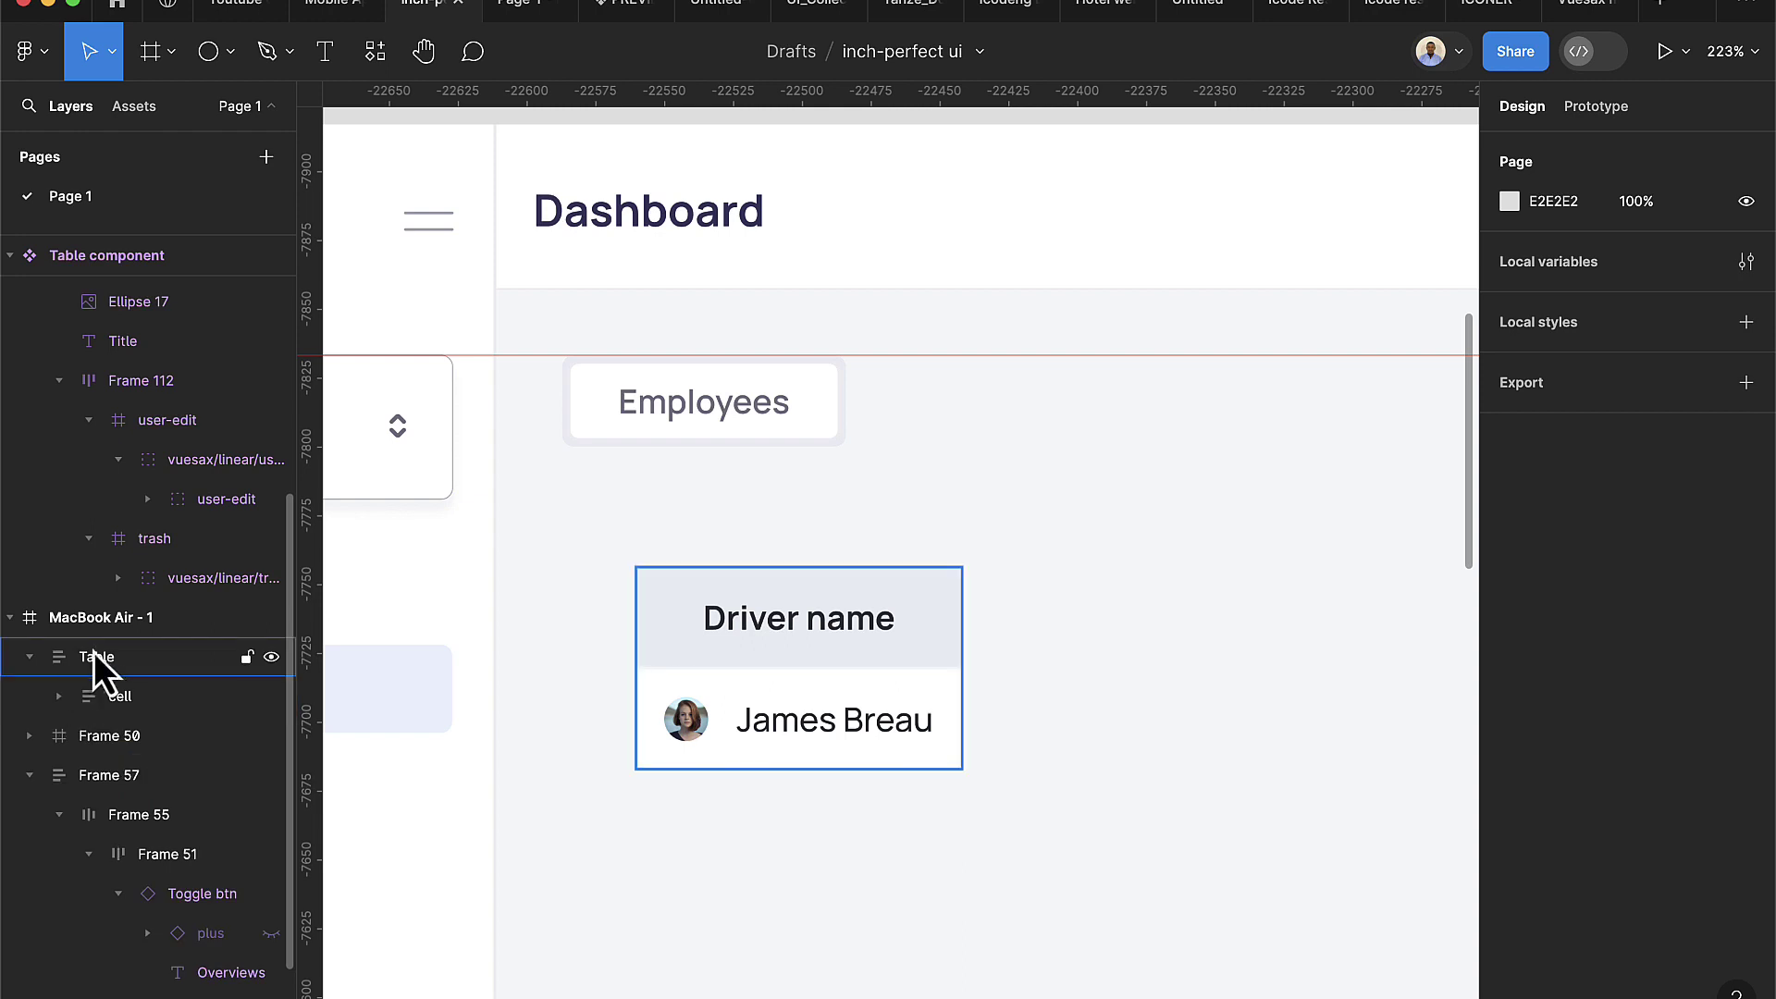
{"action": "left_click", "coordinate": [97, 655]}
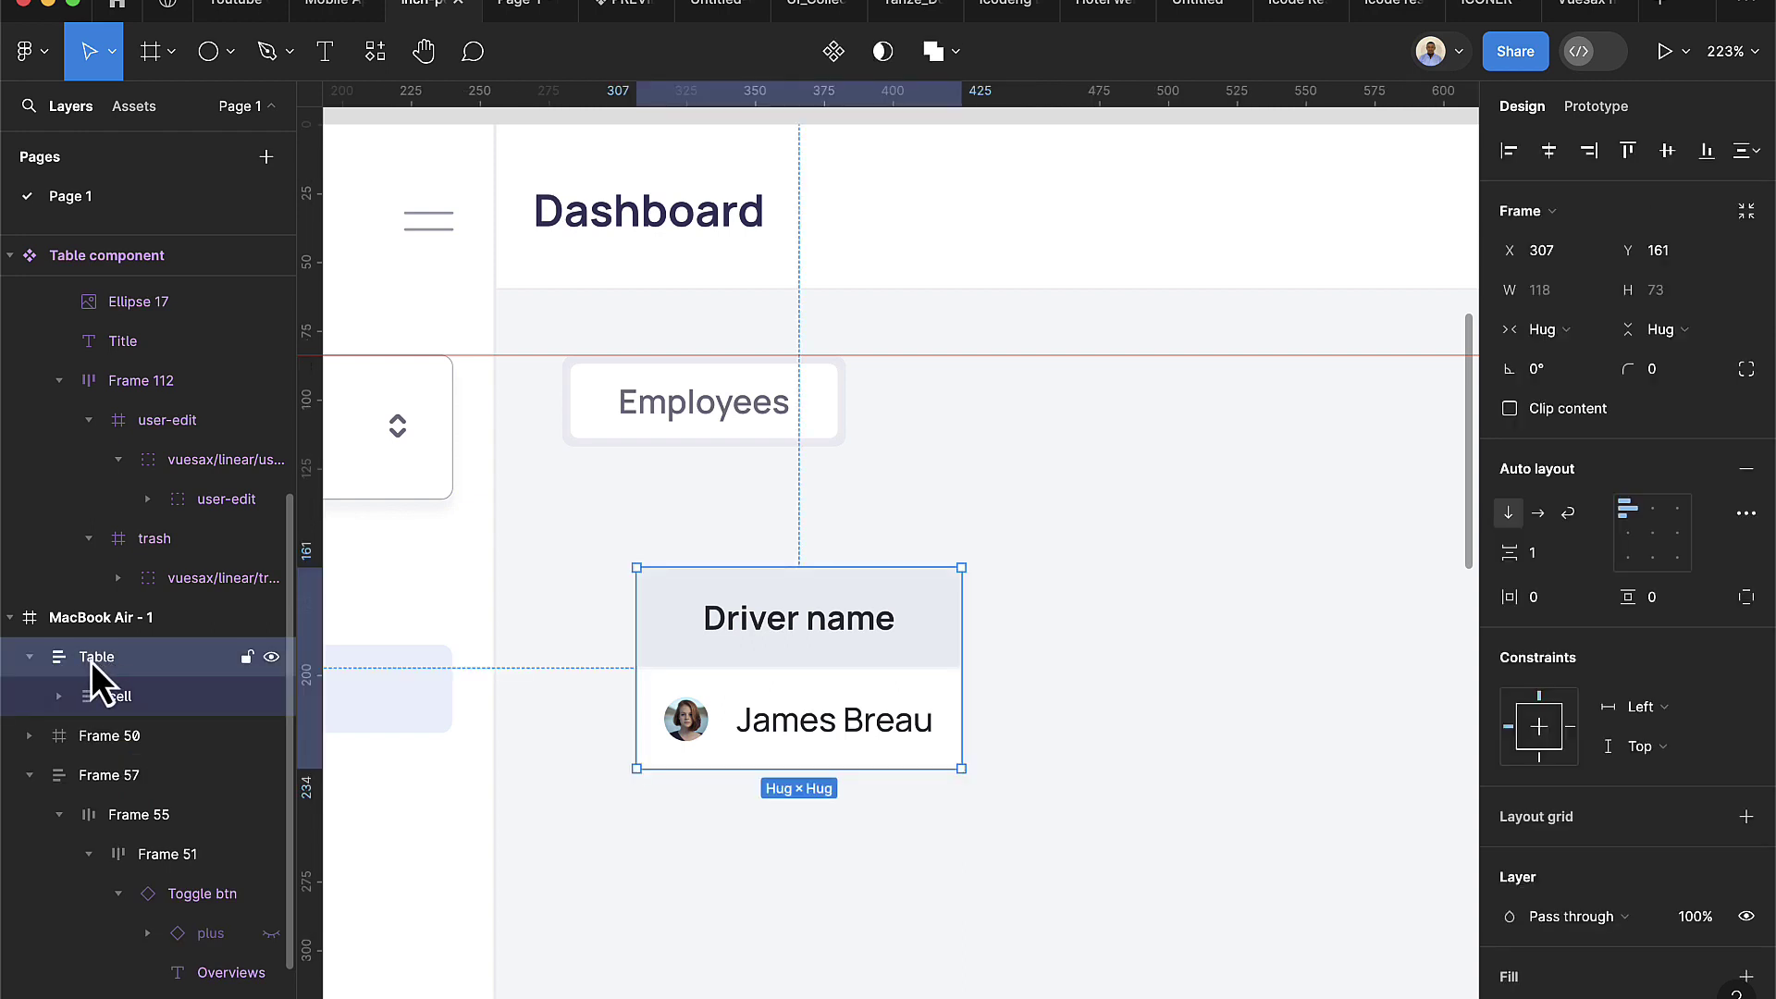
{"action": "left_click", "coordinate": [1536, 517]}
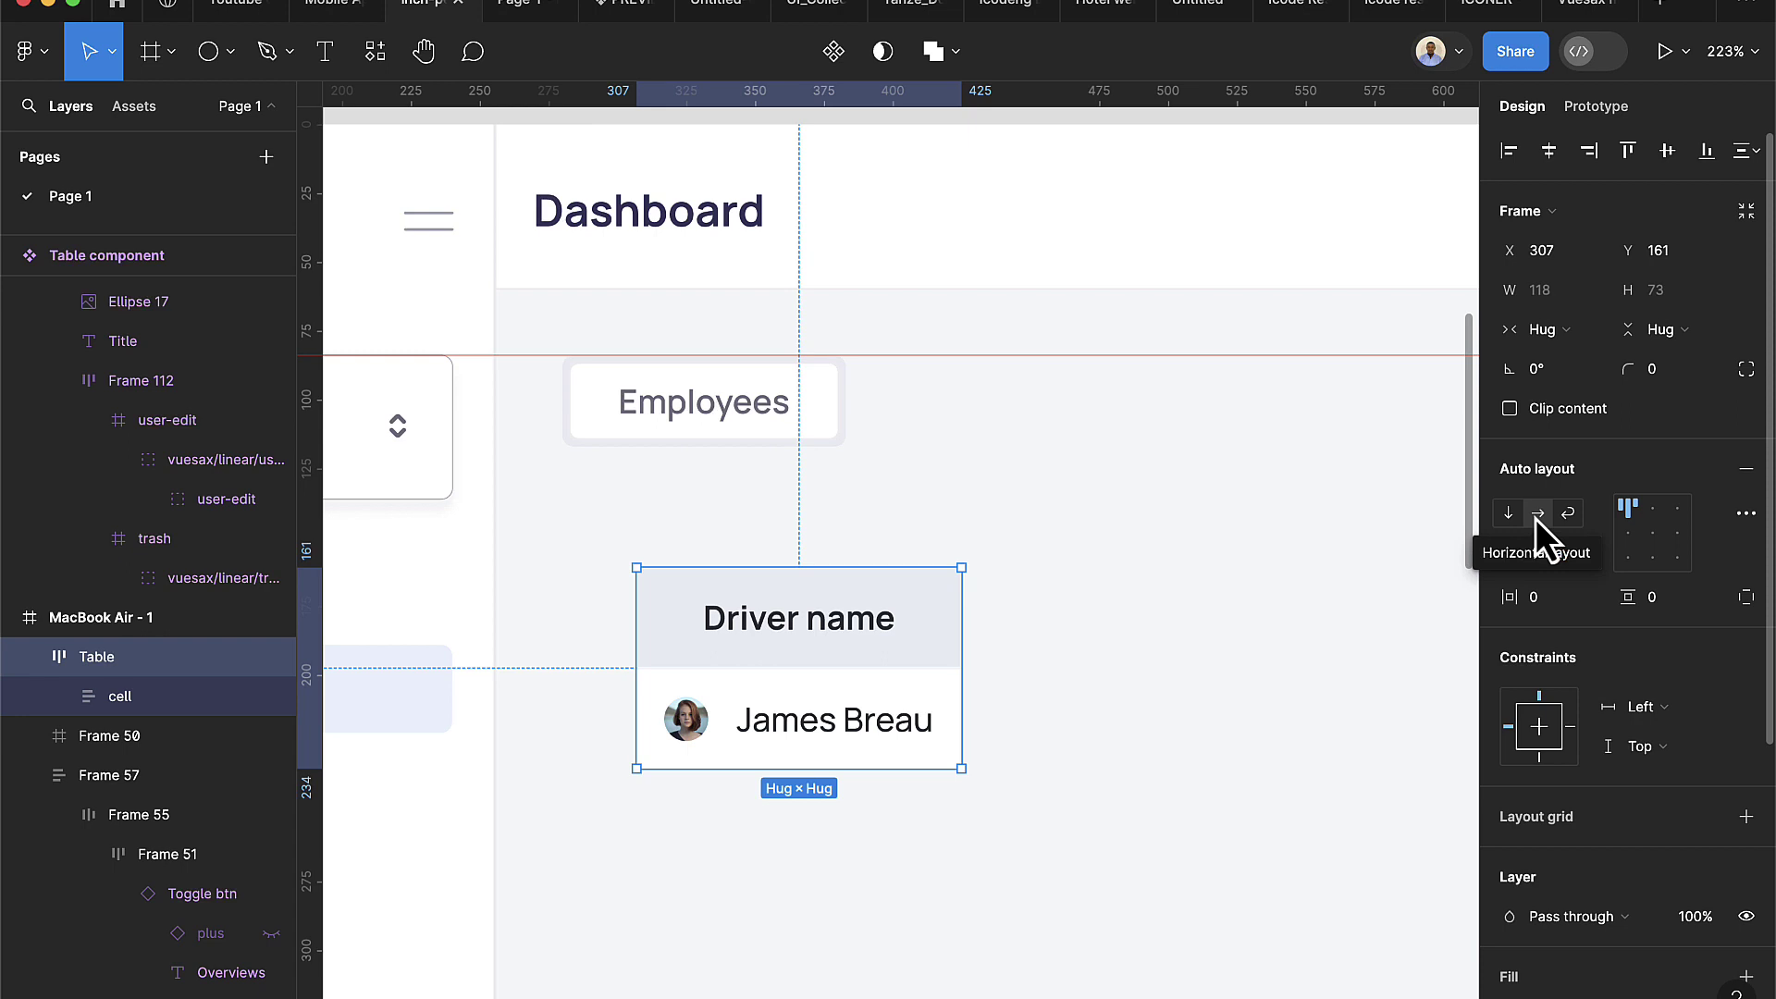
Duplicate the cell column twice so three columns sit side by side
{"action": "left_click", "coordinate": [131, 698]}
{"action": "key", "text": "super+d"}
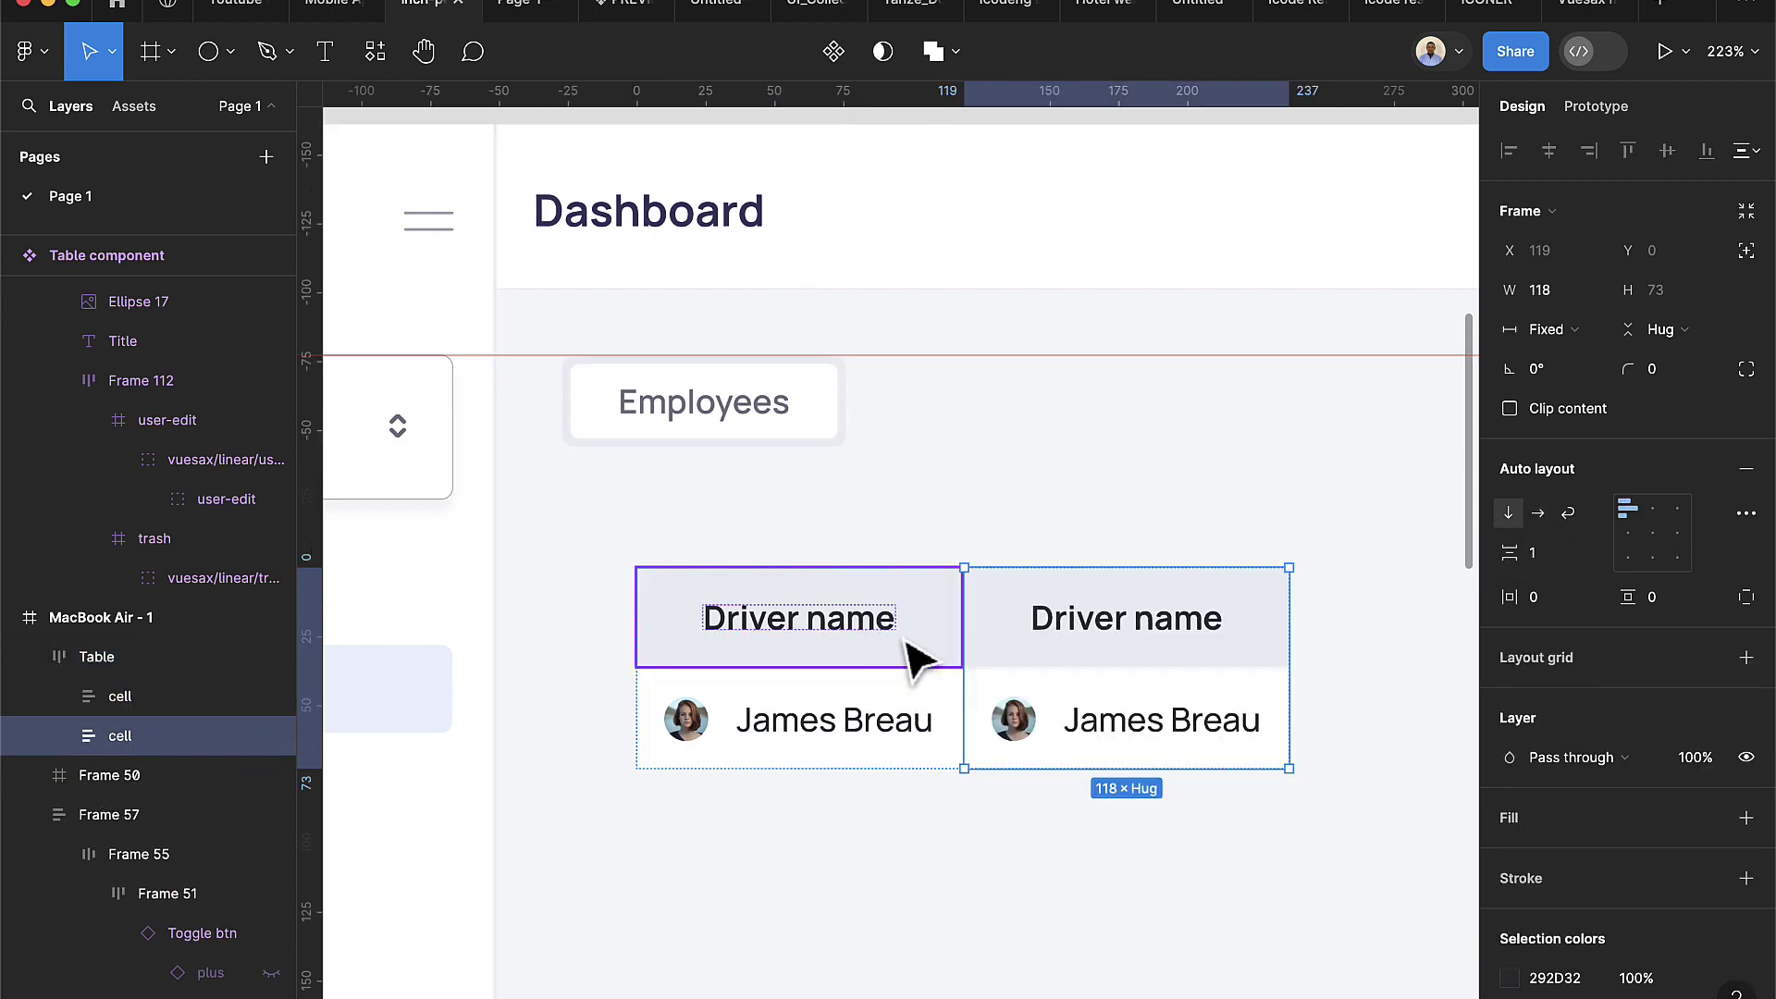
{"action": "key", "text": "super+d"}
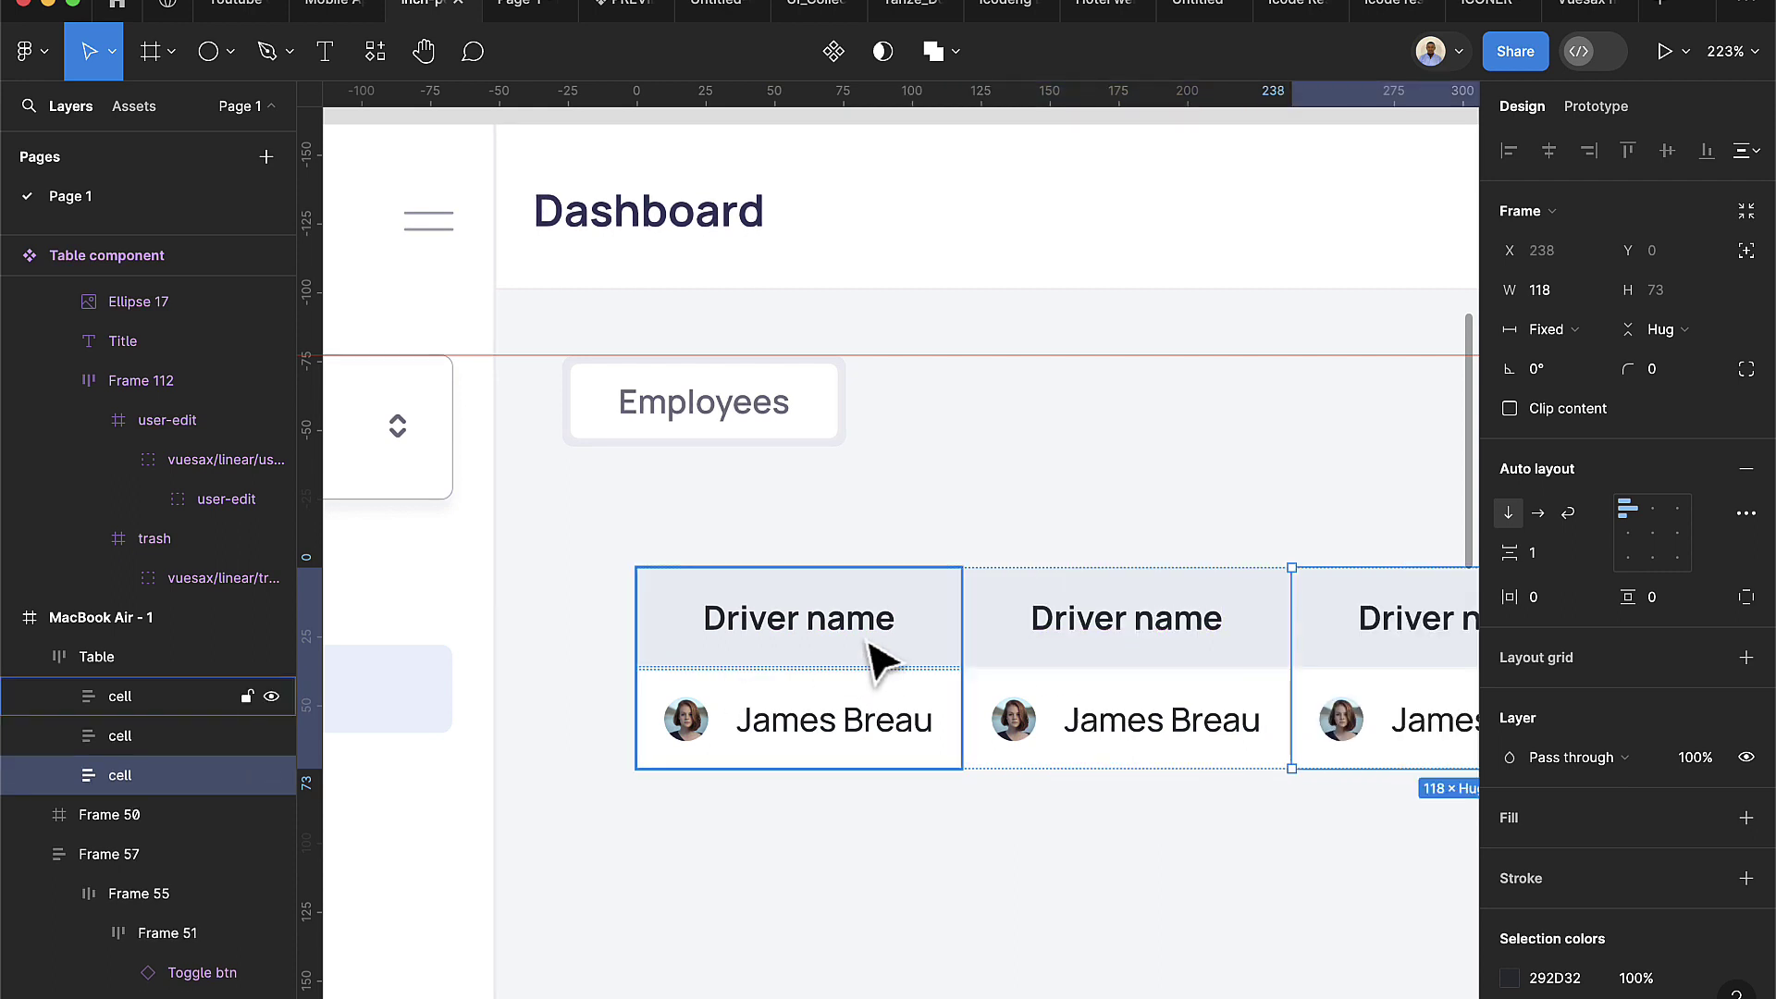
{"action": "left_click", "coordinate": [876, 658]}
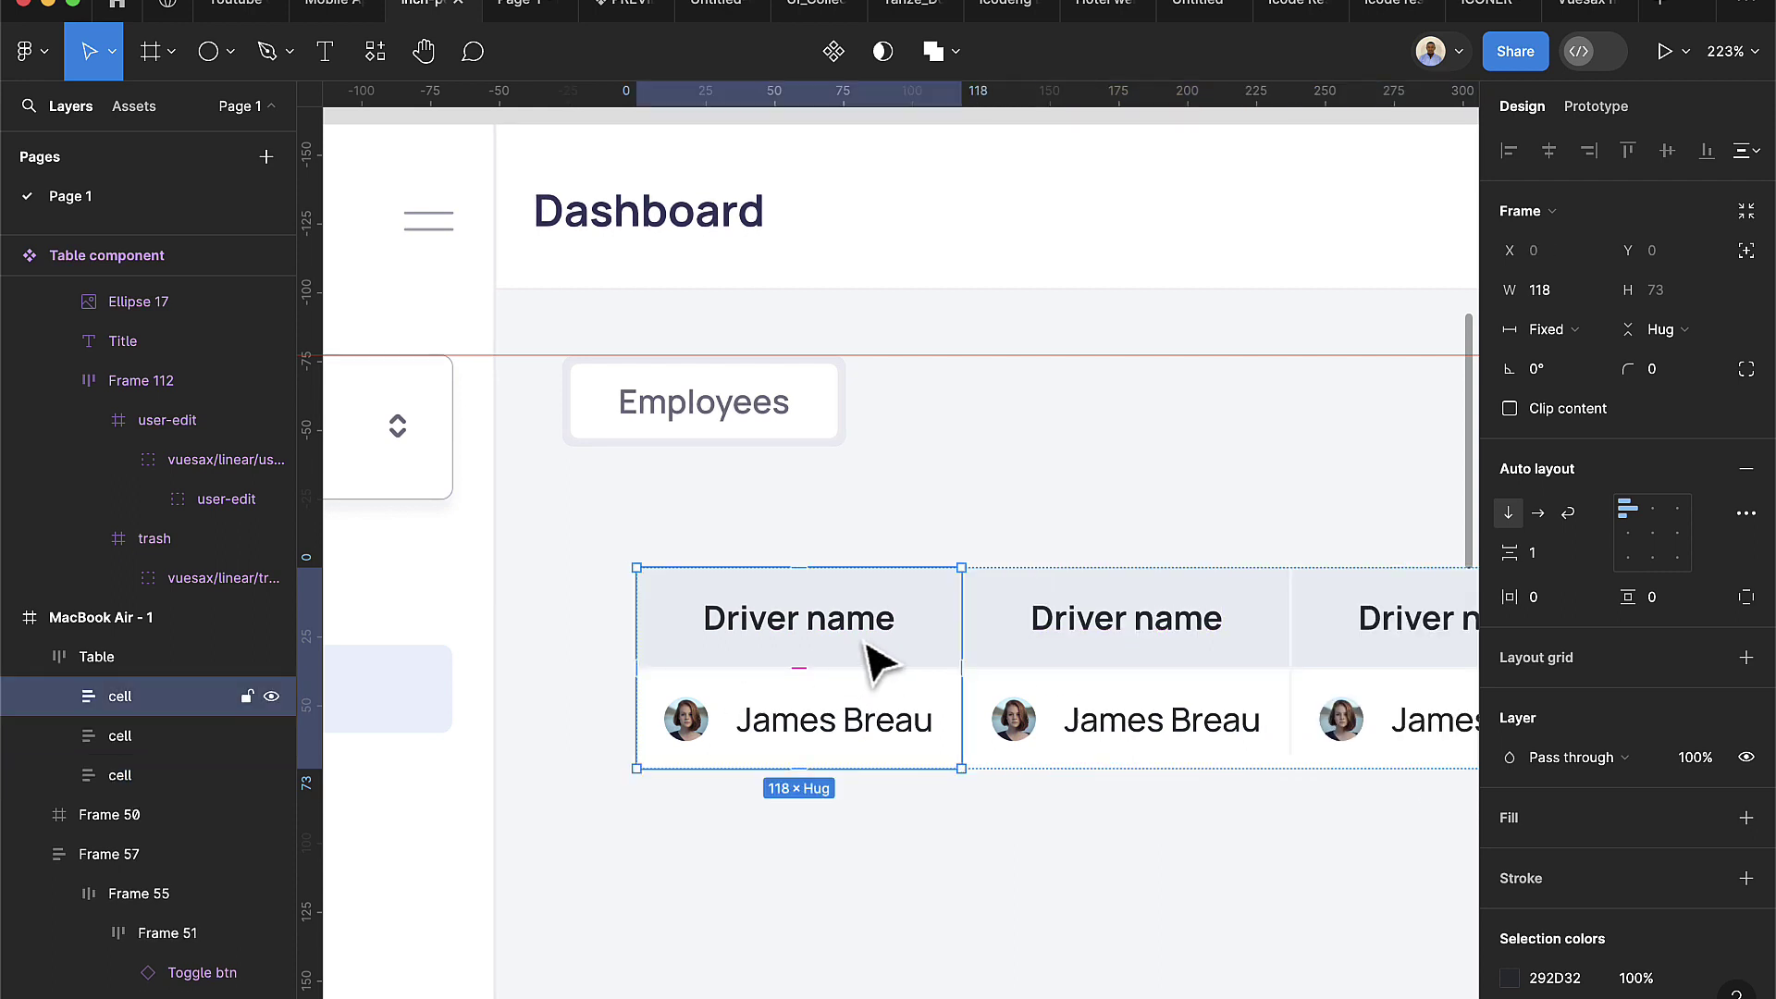
Set the Cell type of both first-column cells to checkbox
{"action": "double_click", "coordinate": [869, 658]}
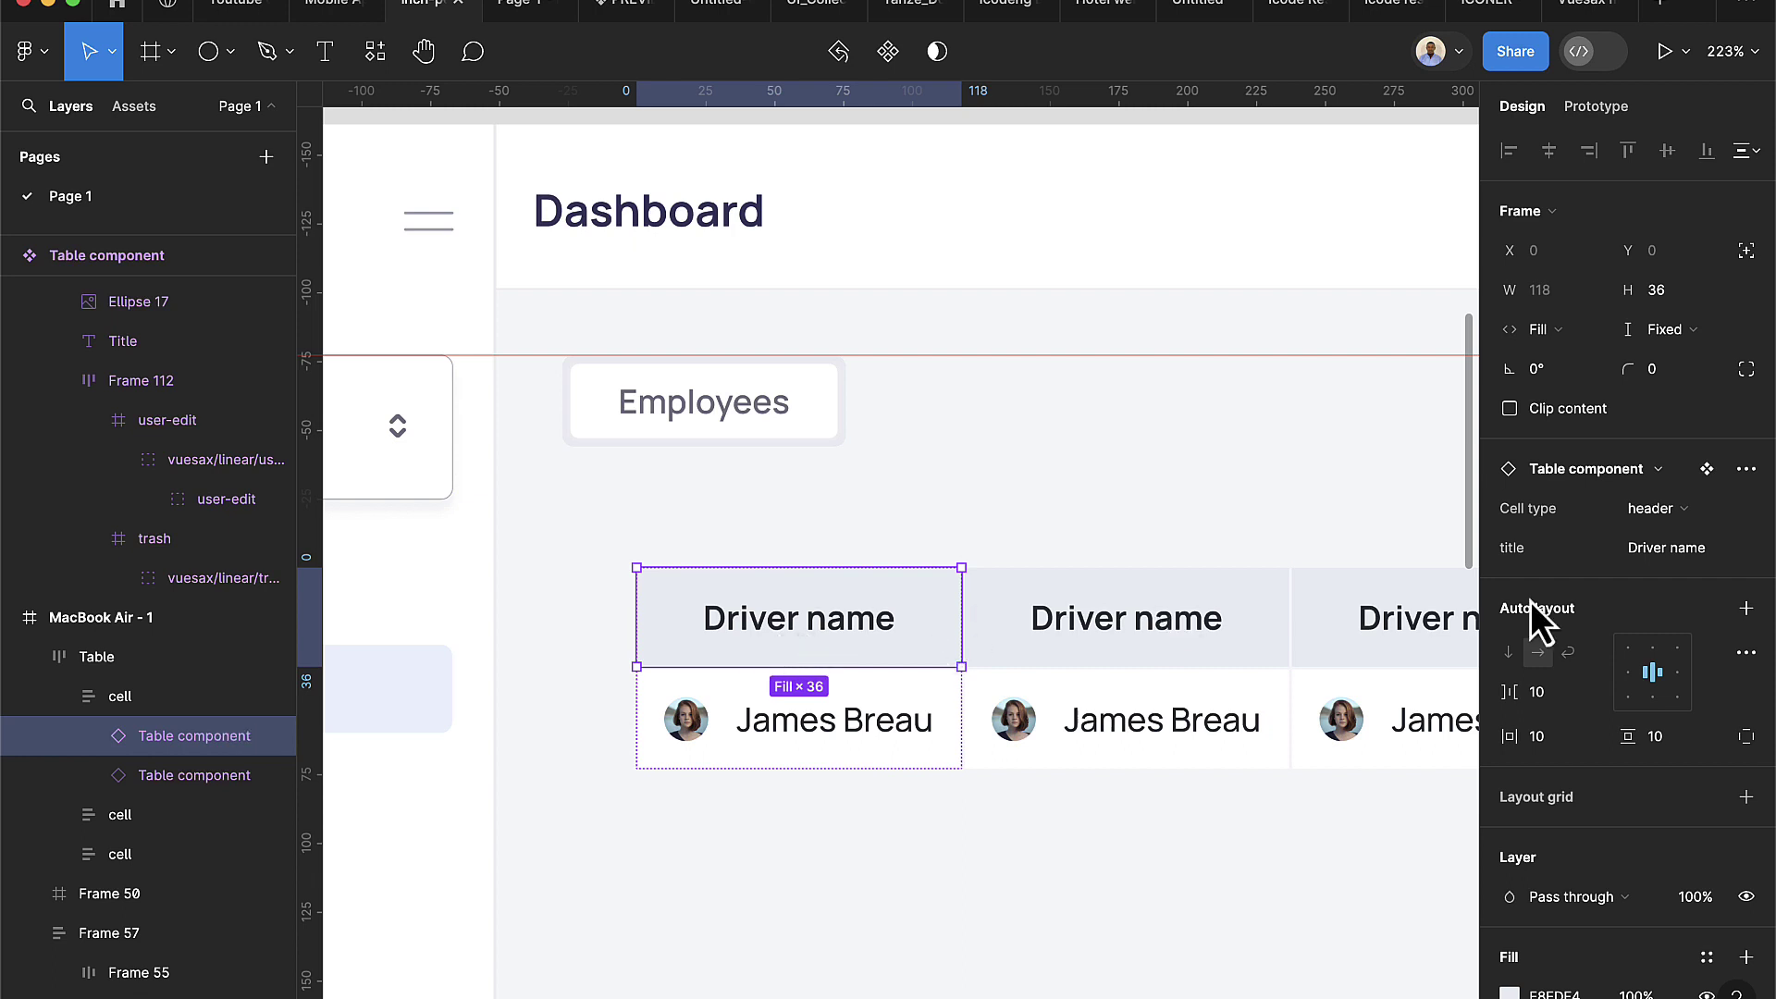
{"action": "left_click", "coordinate": [1711, 518]}
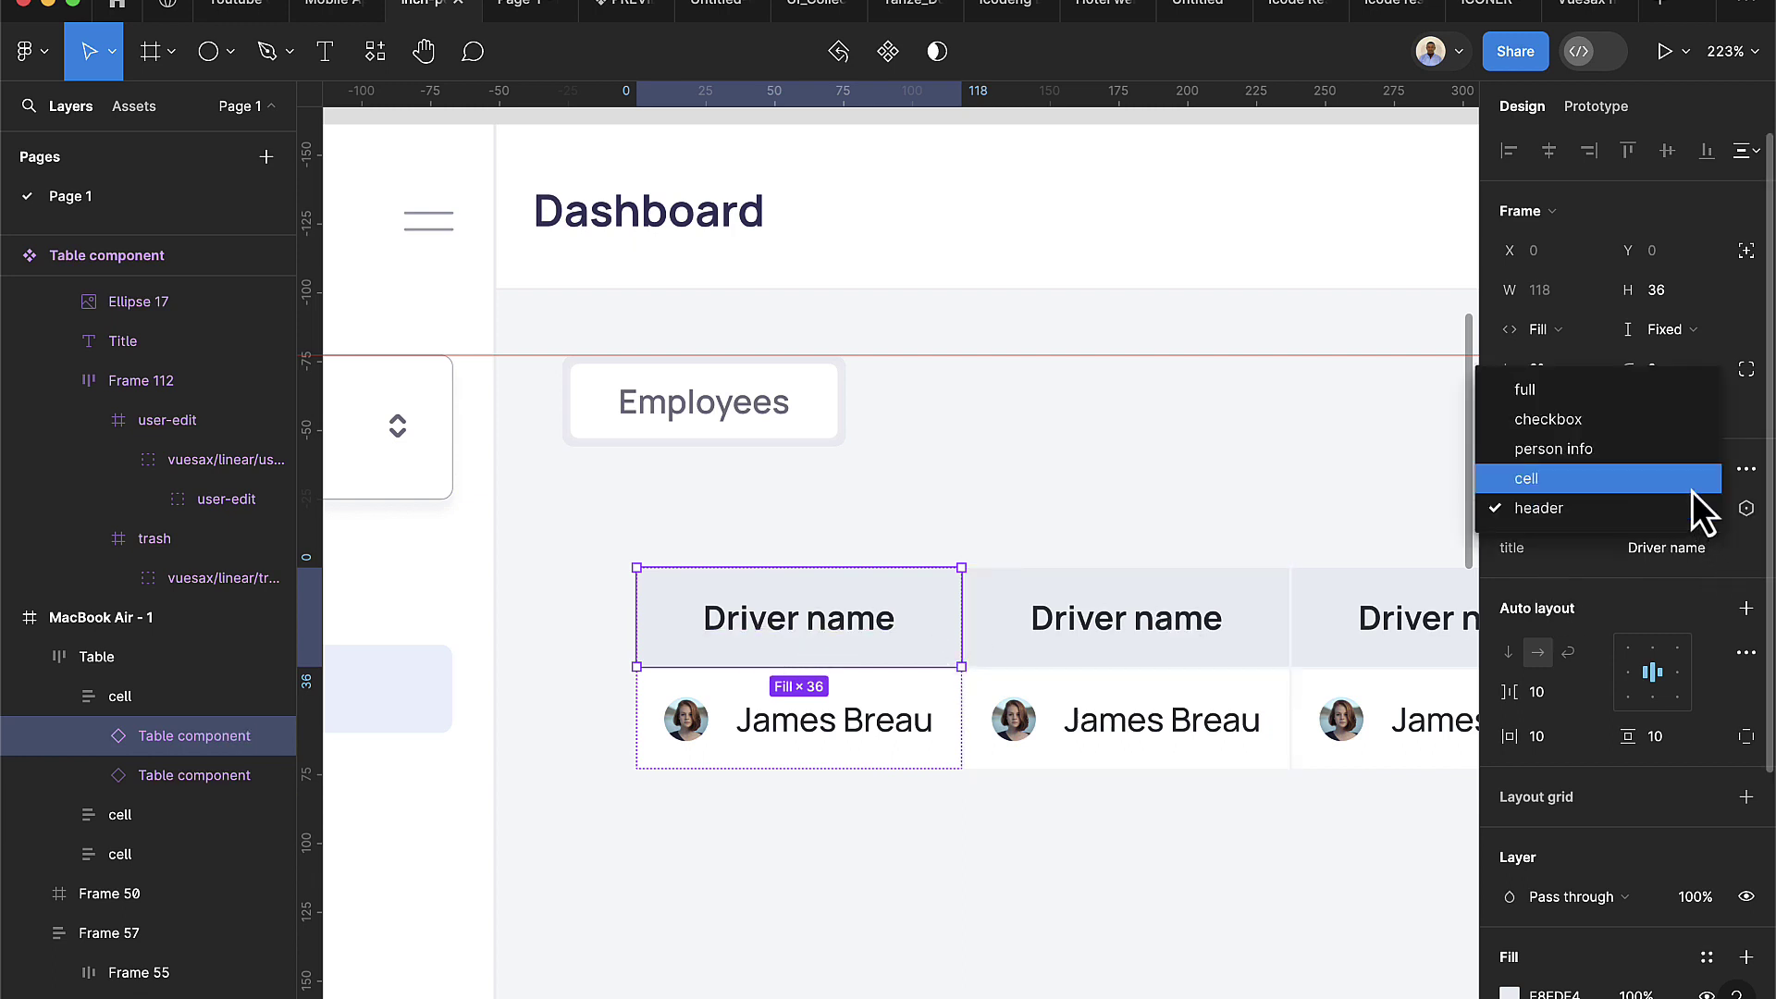
{"action": "left_click", "coordinate": [1656, 423]}
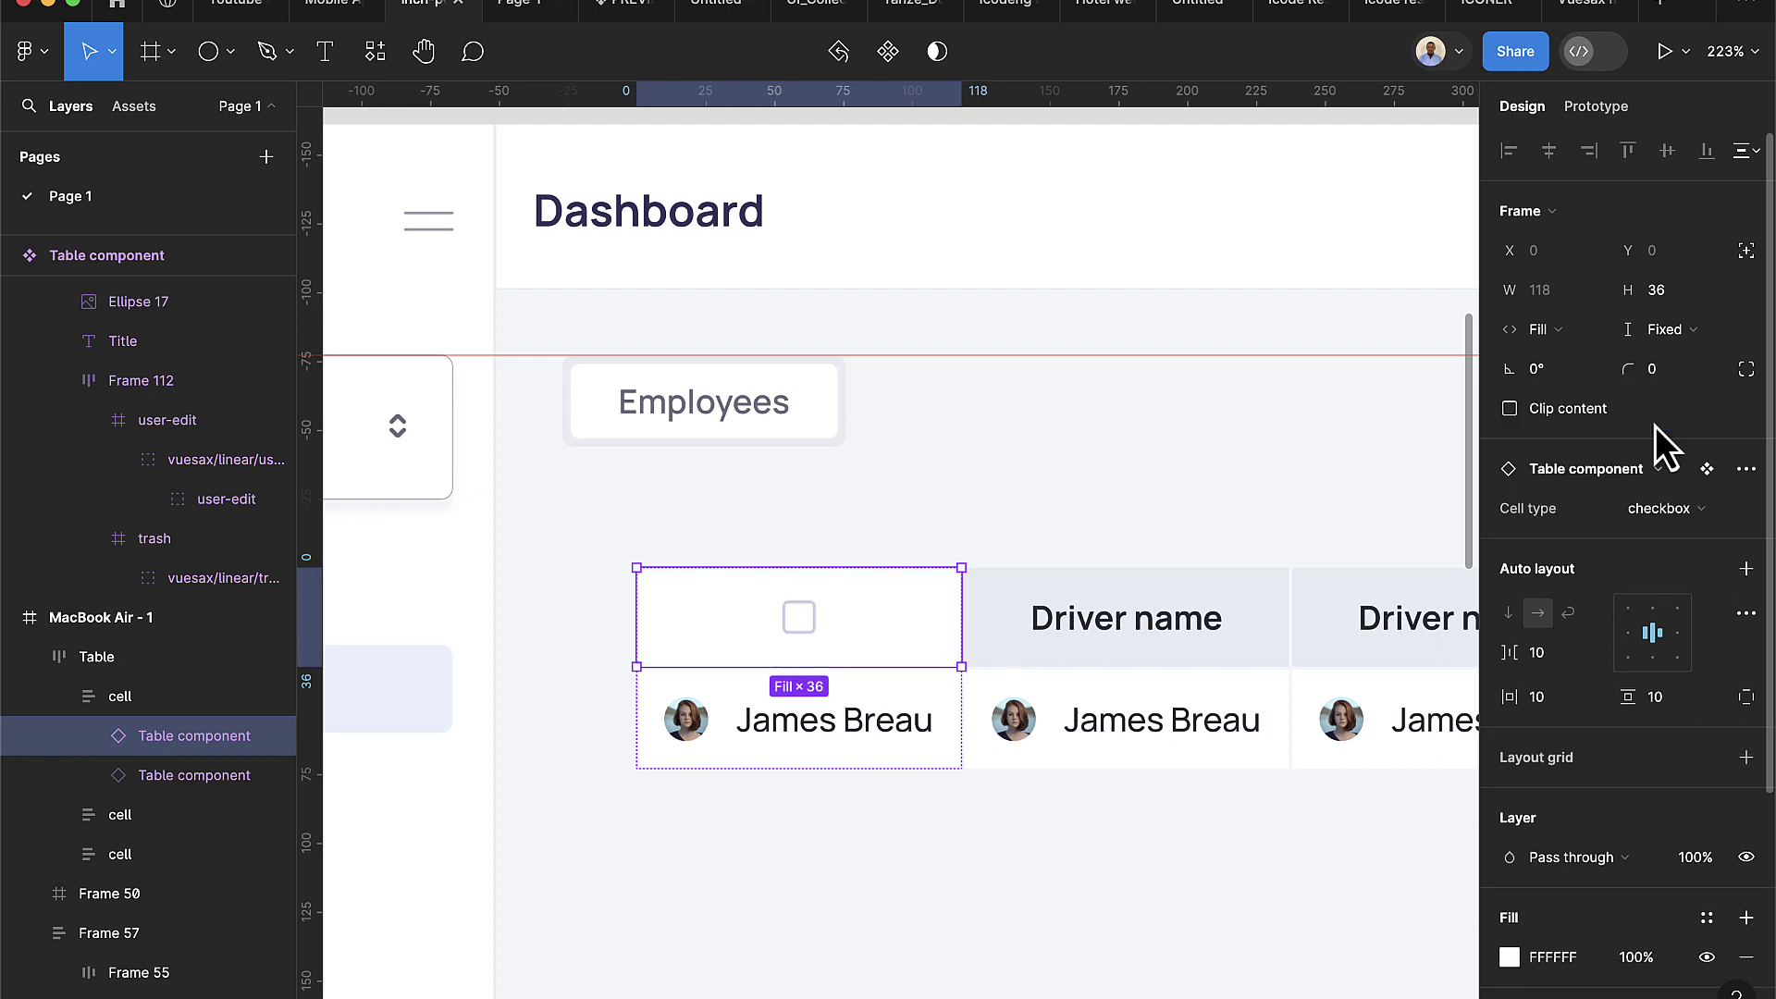
{"action": "left_click", "coordinate": [898, 760]}
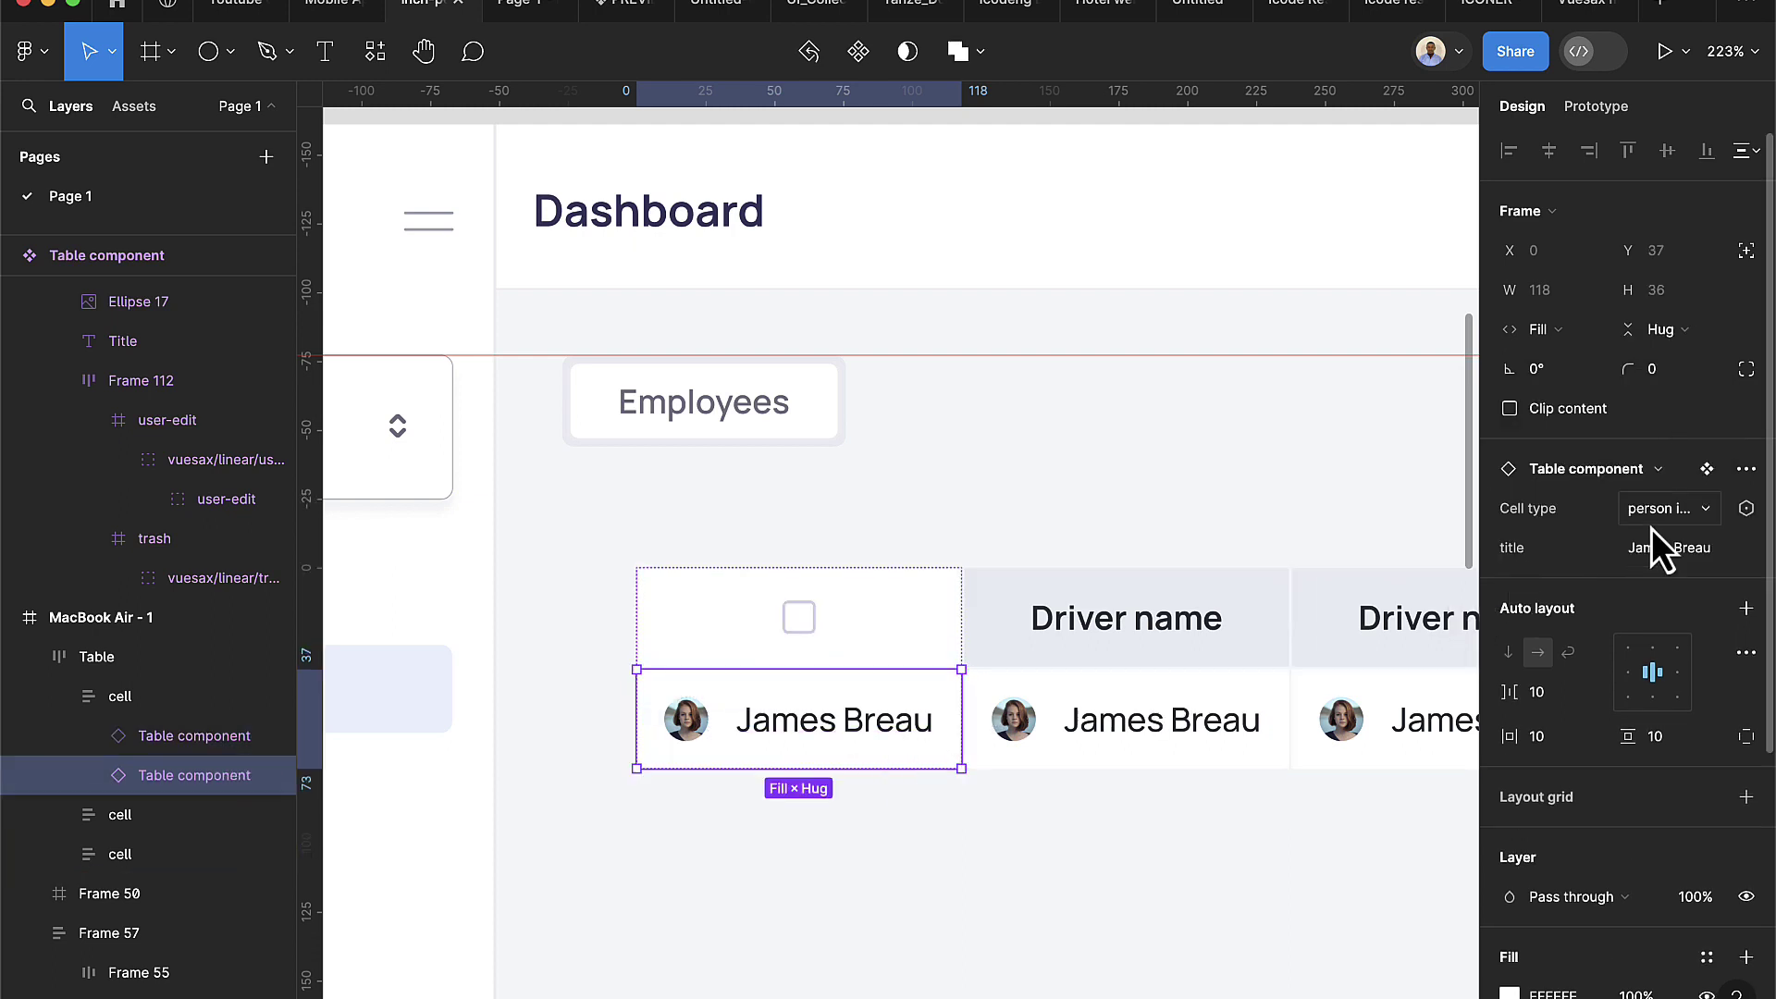
{"action": "left_click", "coordinate": [1711, 514]}
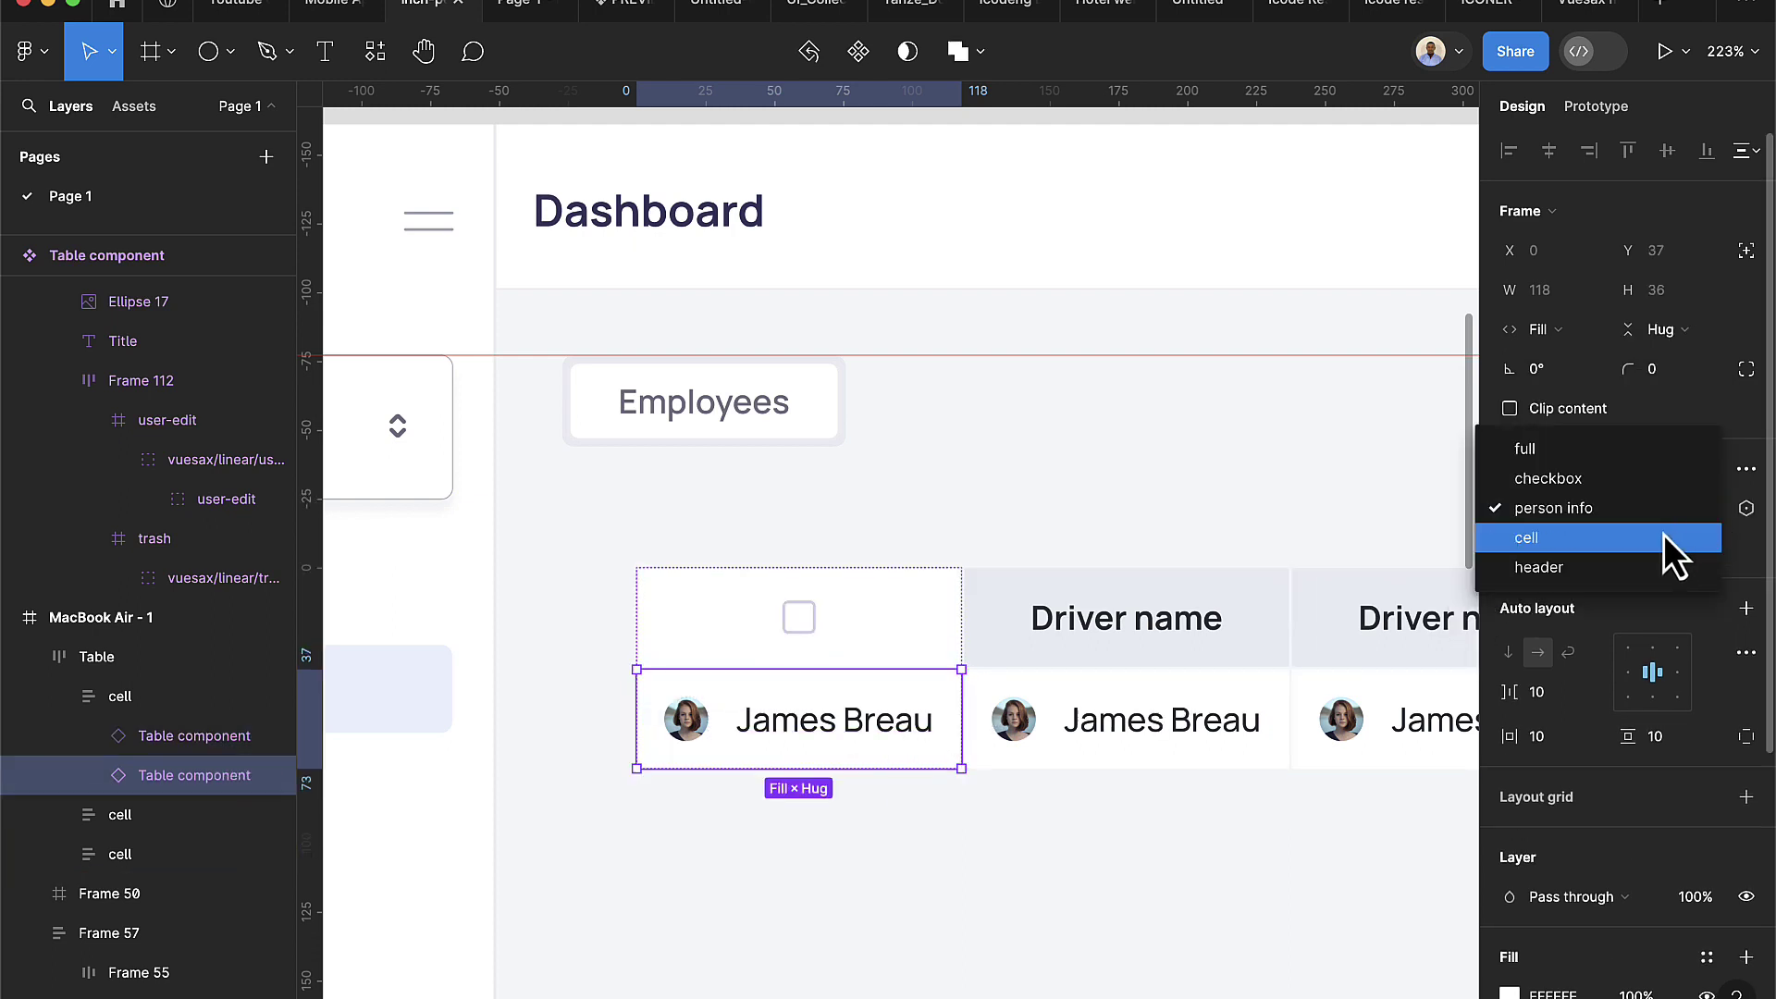
{"action": "left_click", "coordinate": [1591, 480]}
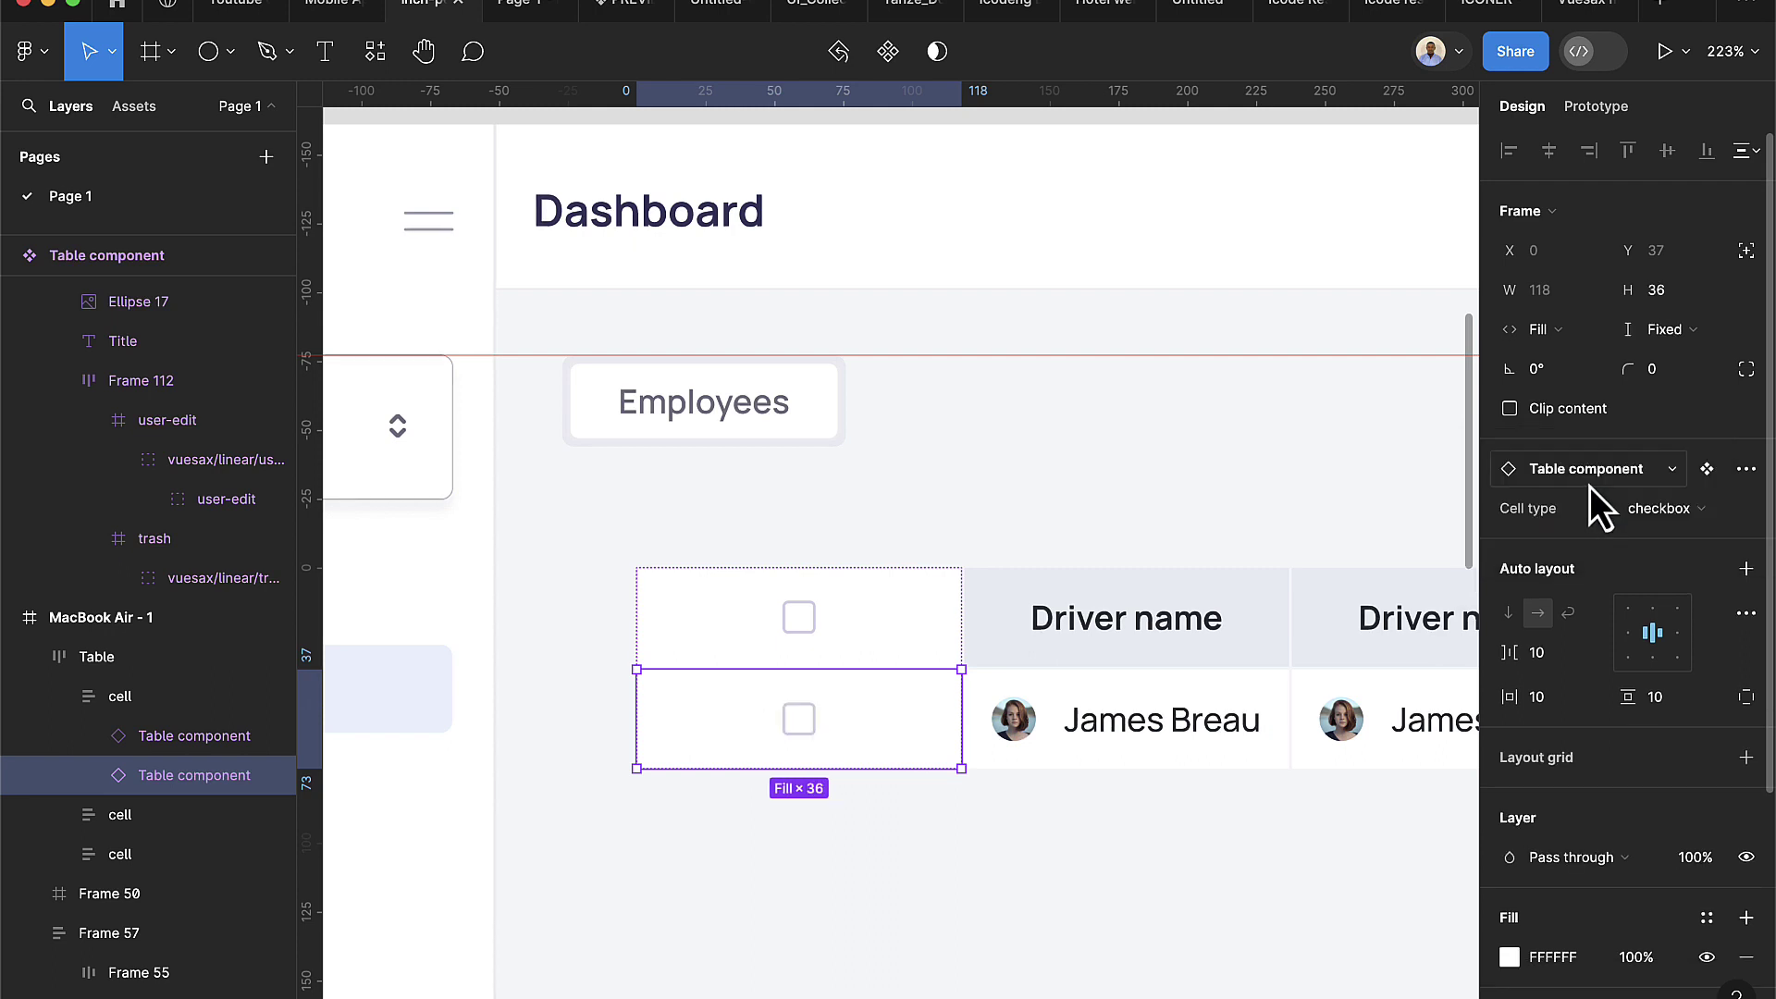
Fill the checkbox header with the other headers' grey-blue E8EDF4 using the eyedropper
{"action": "left_click", "coordinate": [952, 627]}
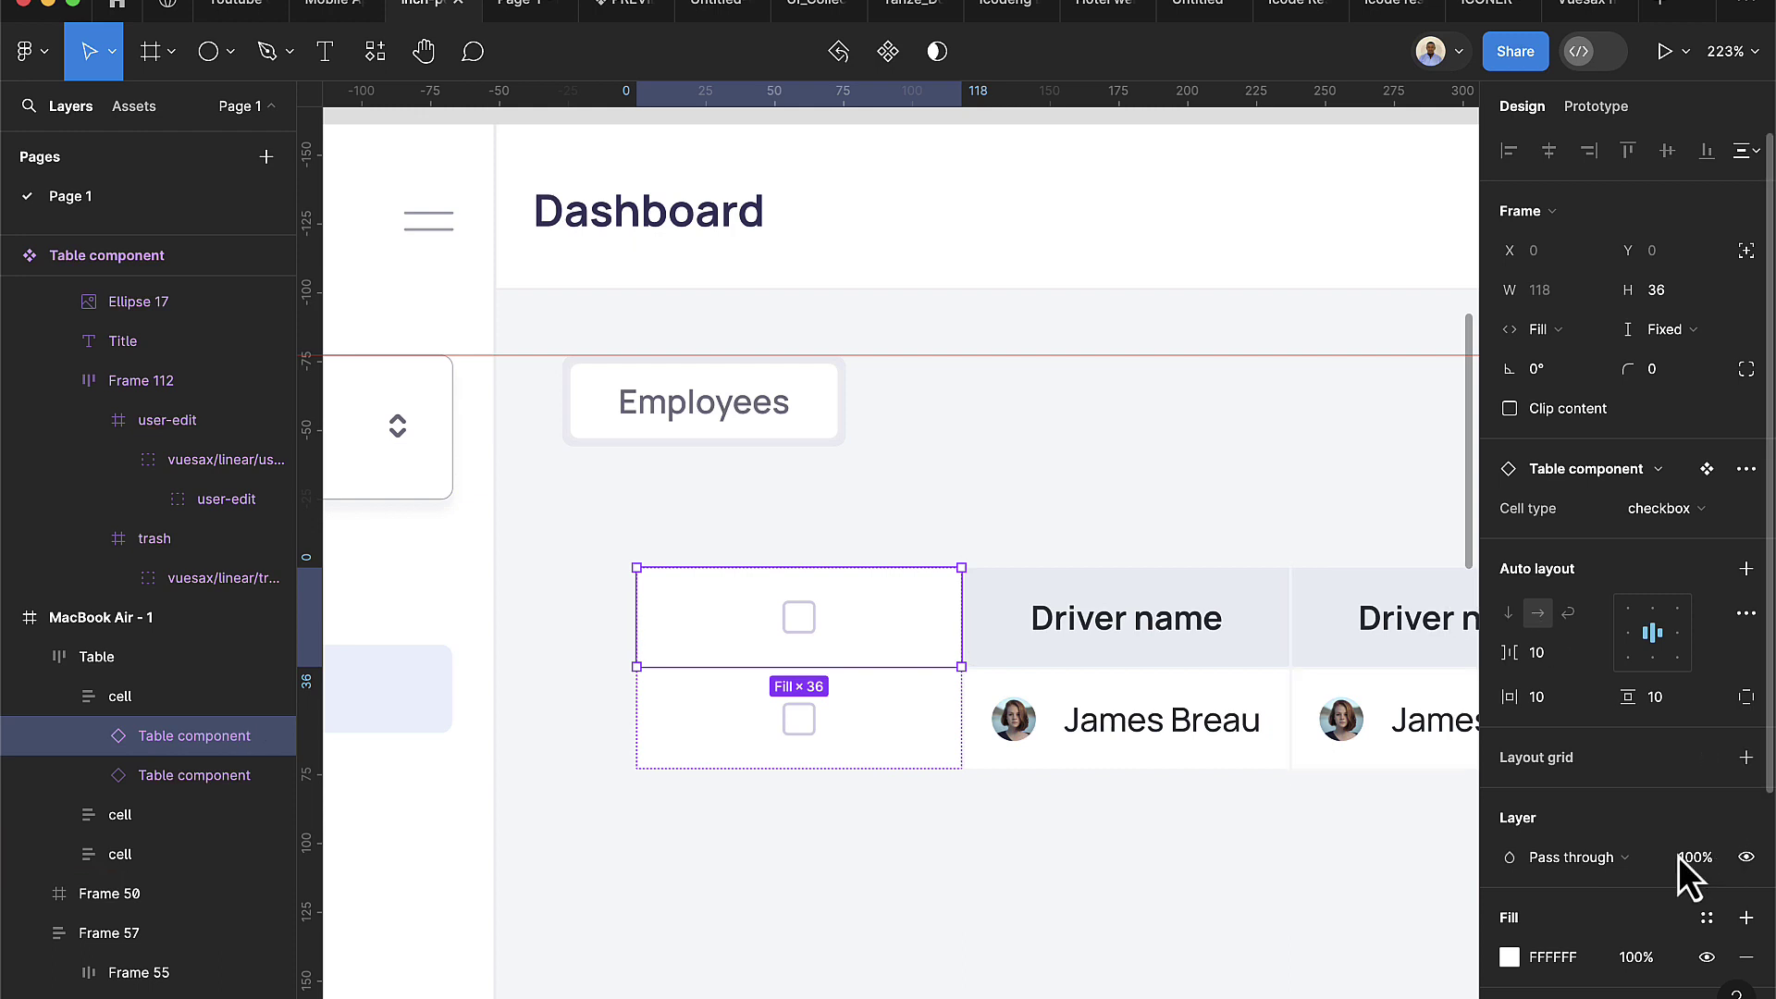
{"action": "scroll", "coordinate": [1678, 857], "scroll_direction": "down", "scroll_amount": 4}
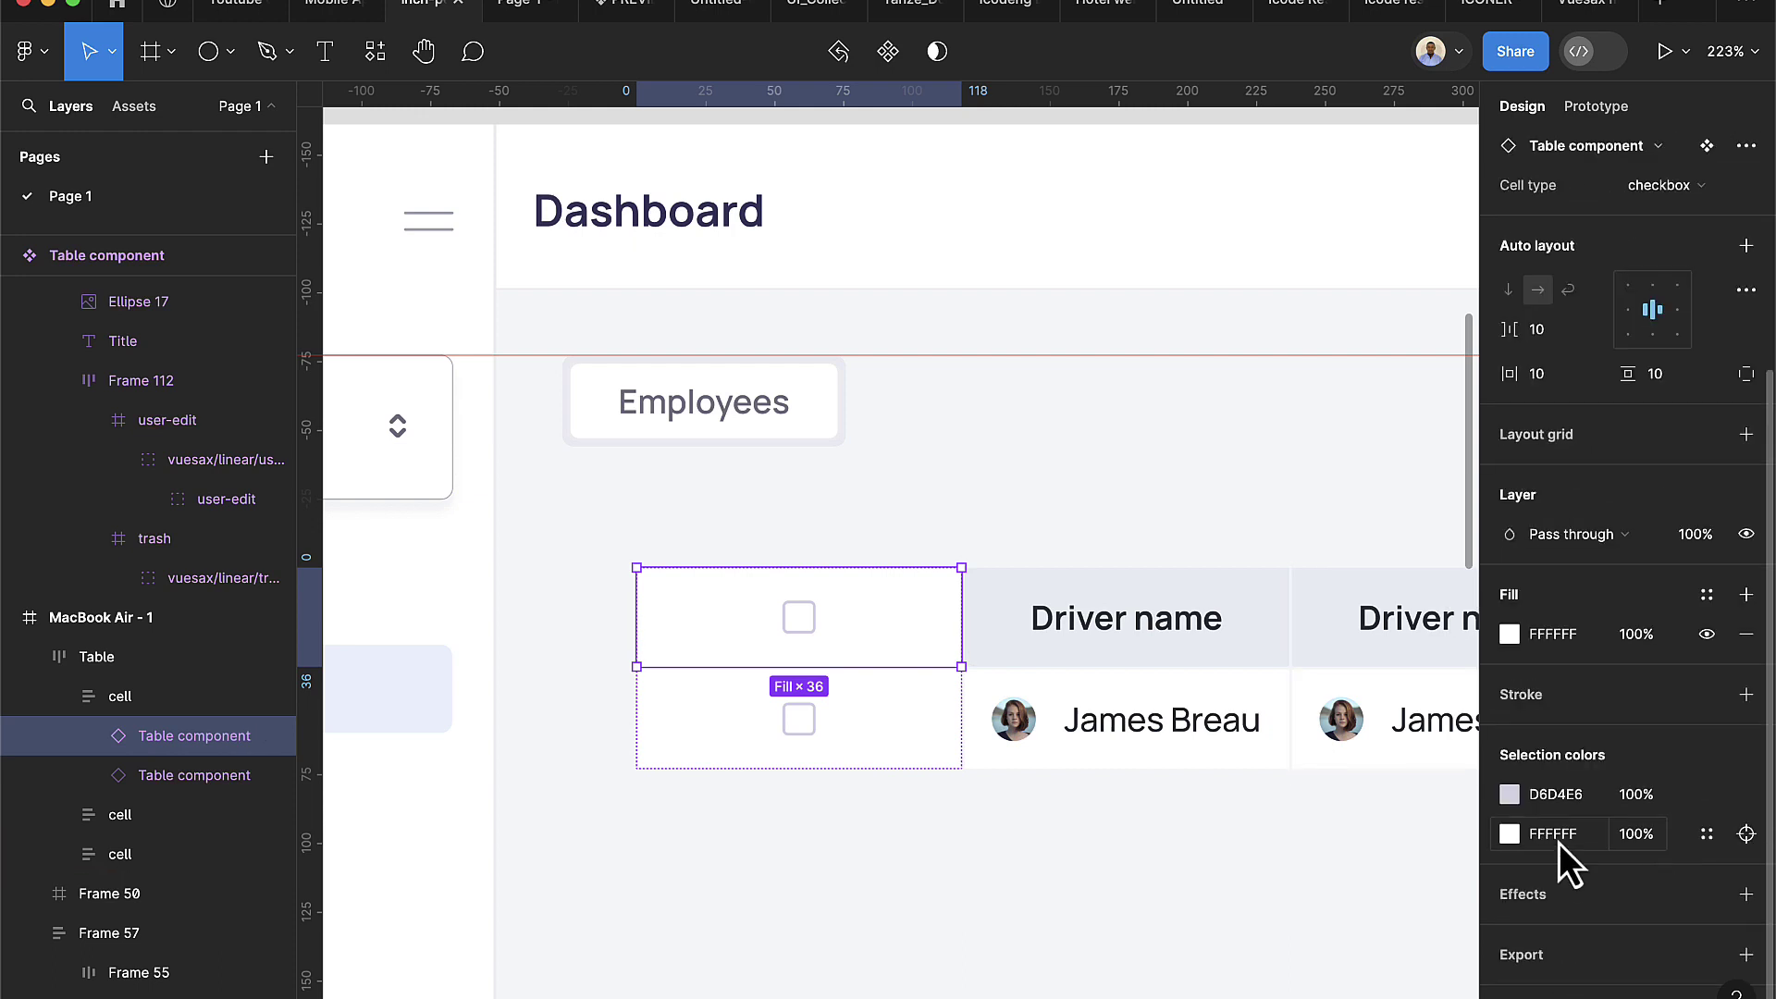
{"action": "left_click", "coordinate": [1512, 639]}
{"action": "left_click", "coordinate": [1218, 743]}
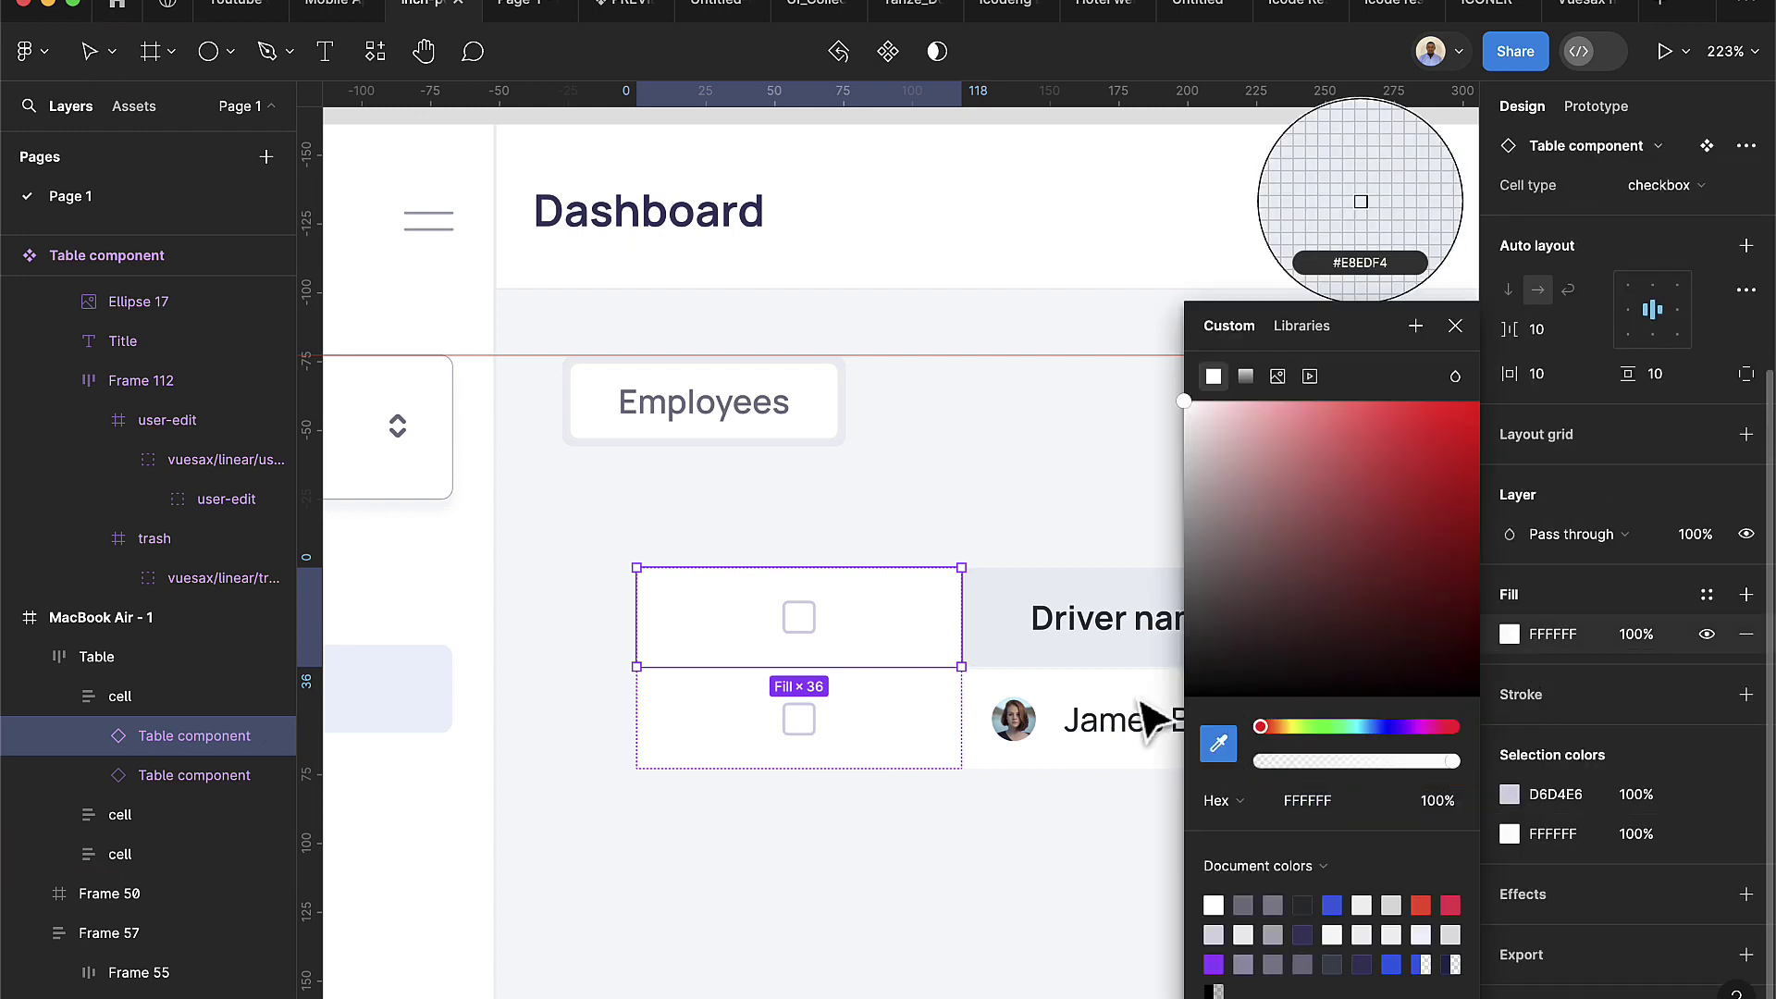
{"action": "left_click", "coordinate": [1005, 636]}
{"action": "left_click", "coordinate": [1004, 489]}
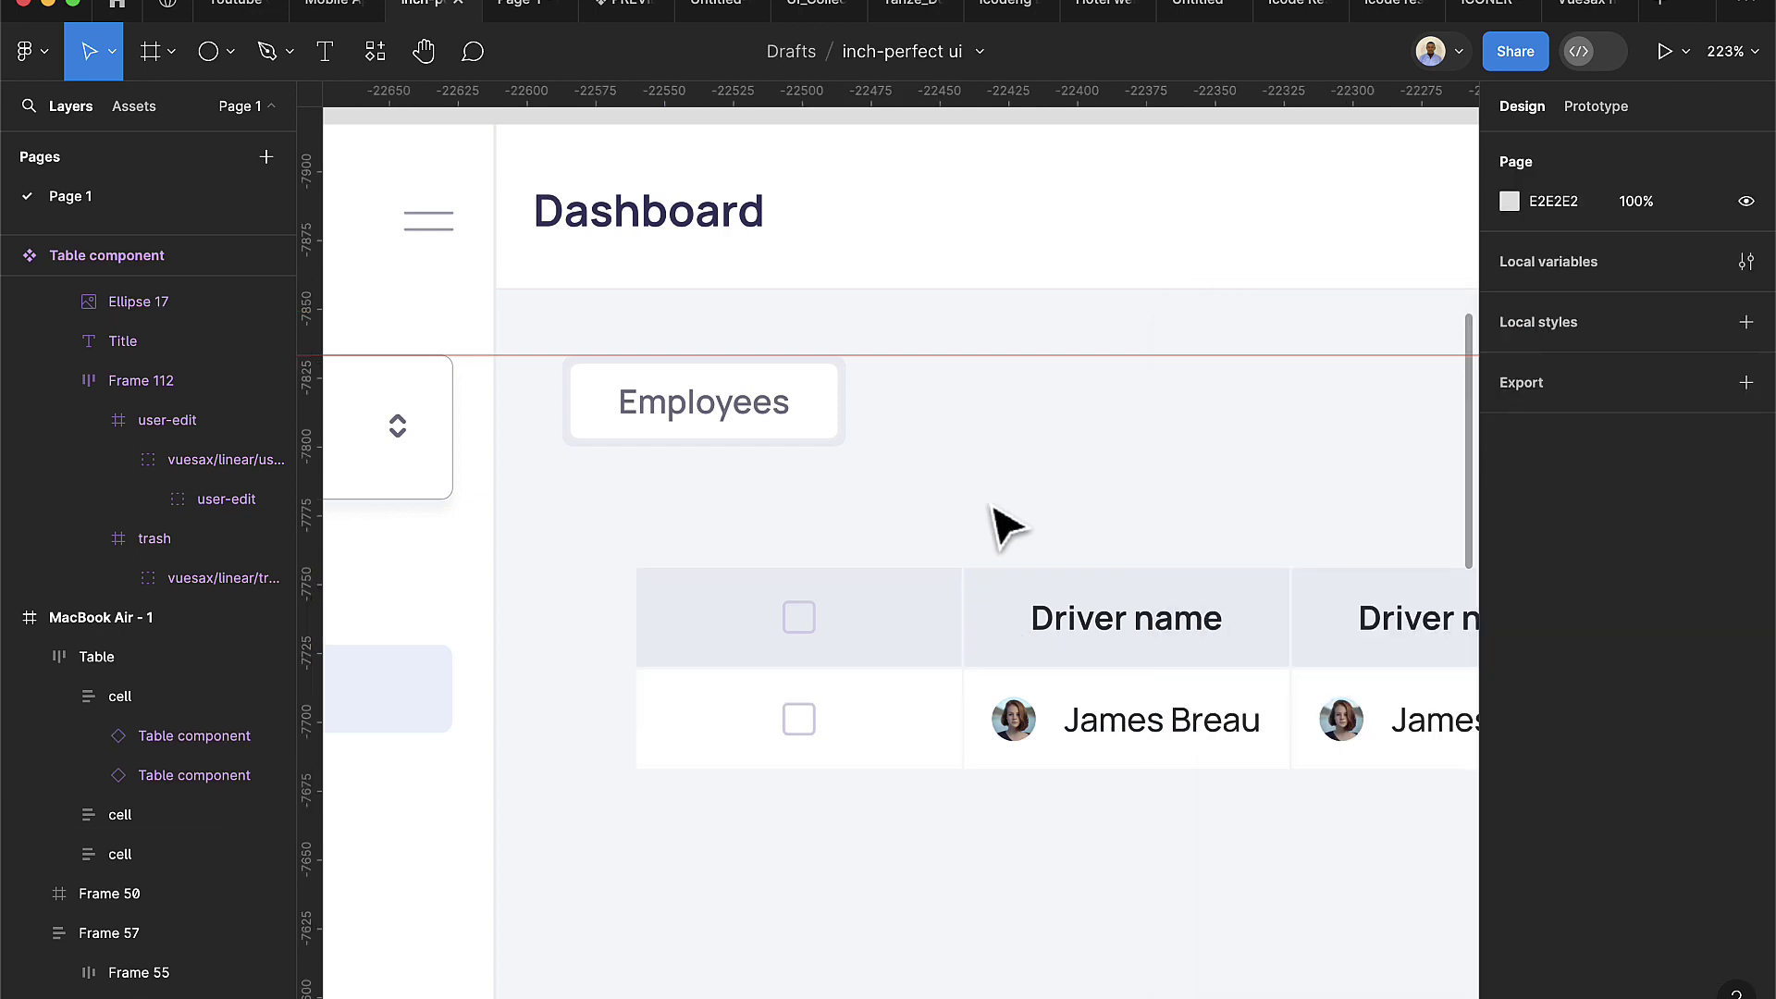
Narrow the checkbox column to about 37 wide
{"action": "double_click", "coordinate": [937, 736]}
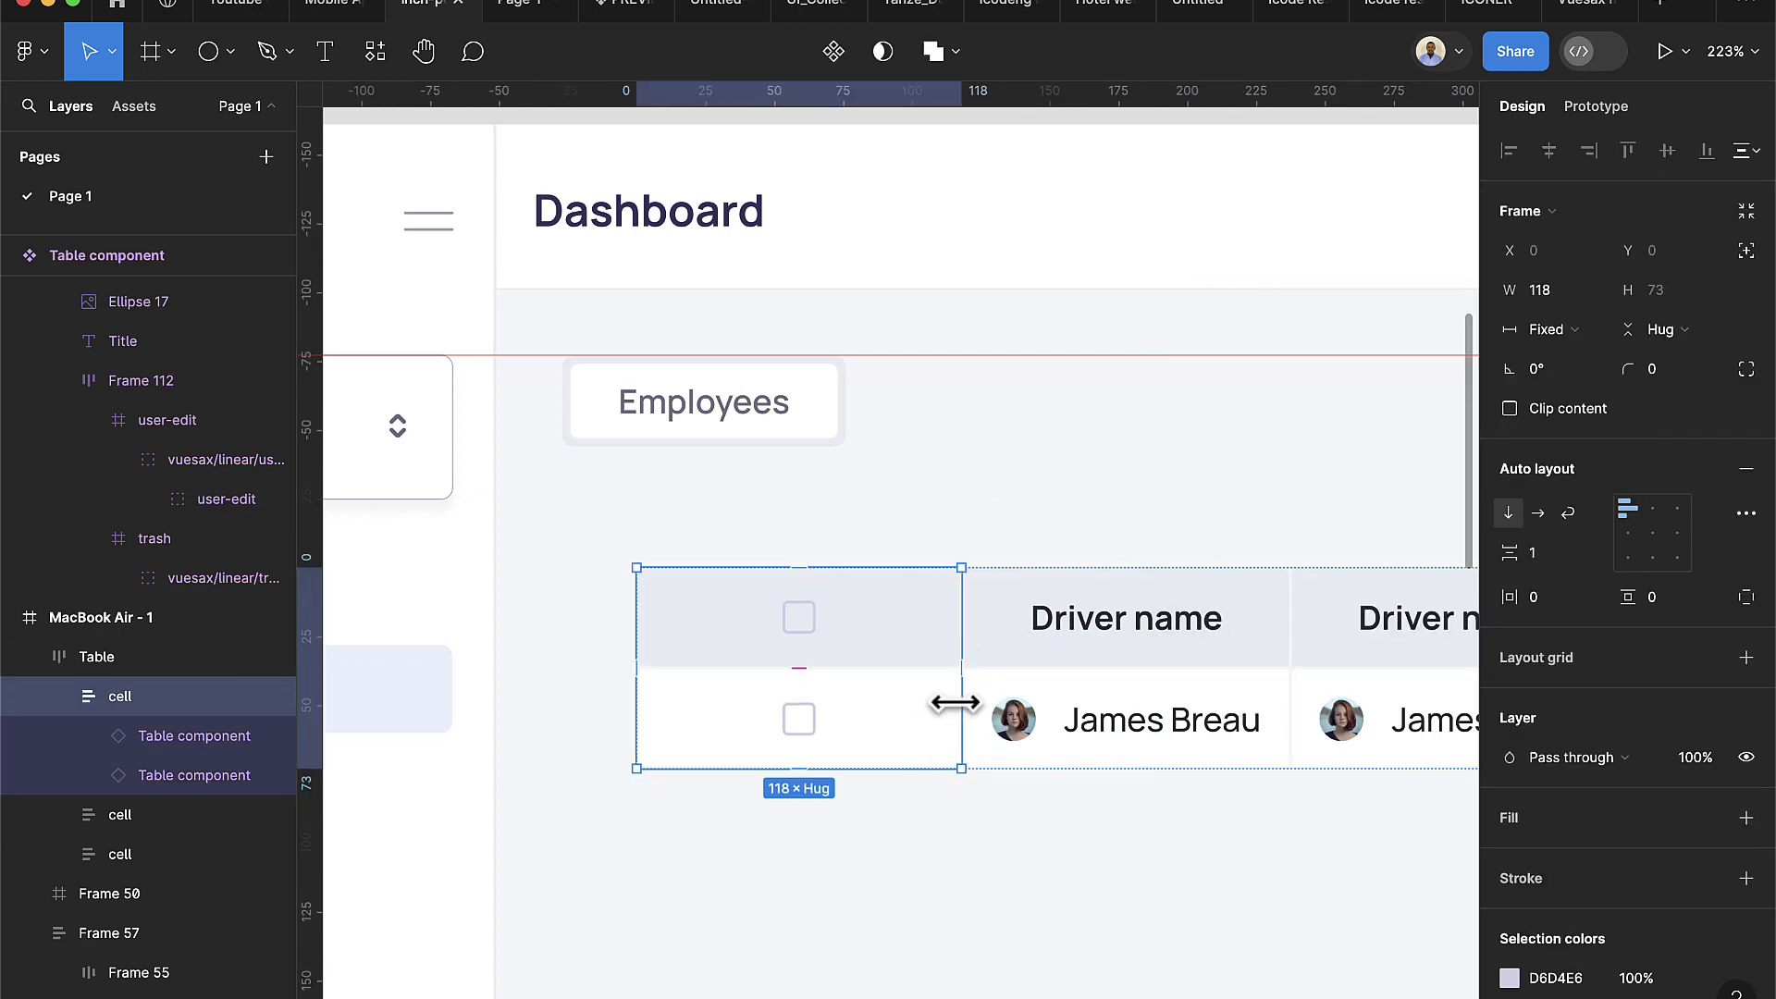
{"action": "left_click_drag", "start_coordinate": [960, 701], "coordinate": [738, 712]}
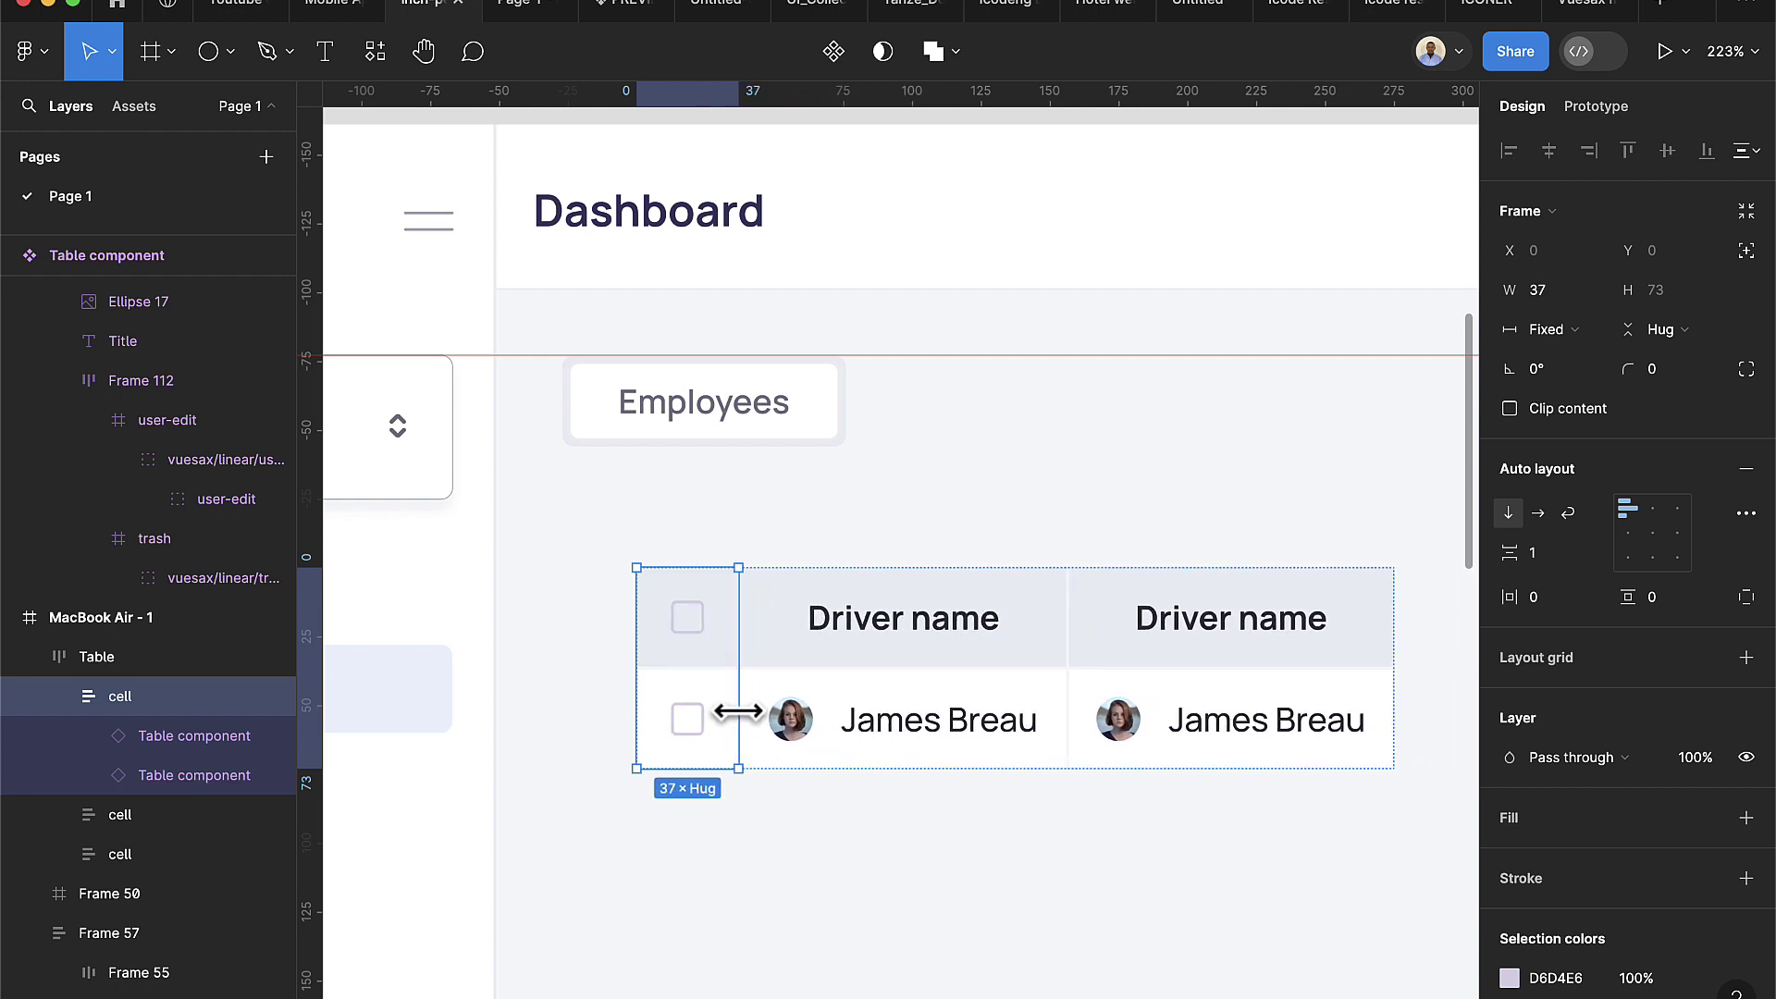
{"action": "scroll", "coordinate": [972, 721], "scroll_direction": "down", "scroll_amount": 5}
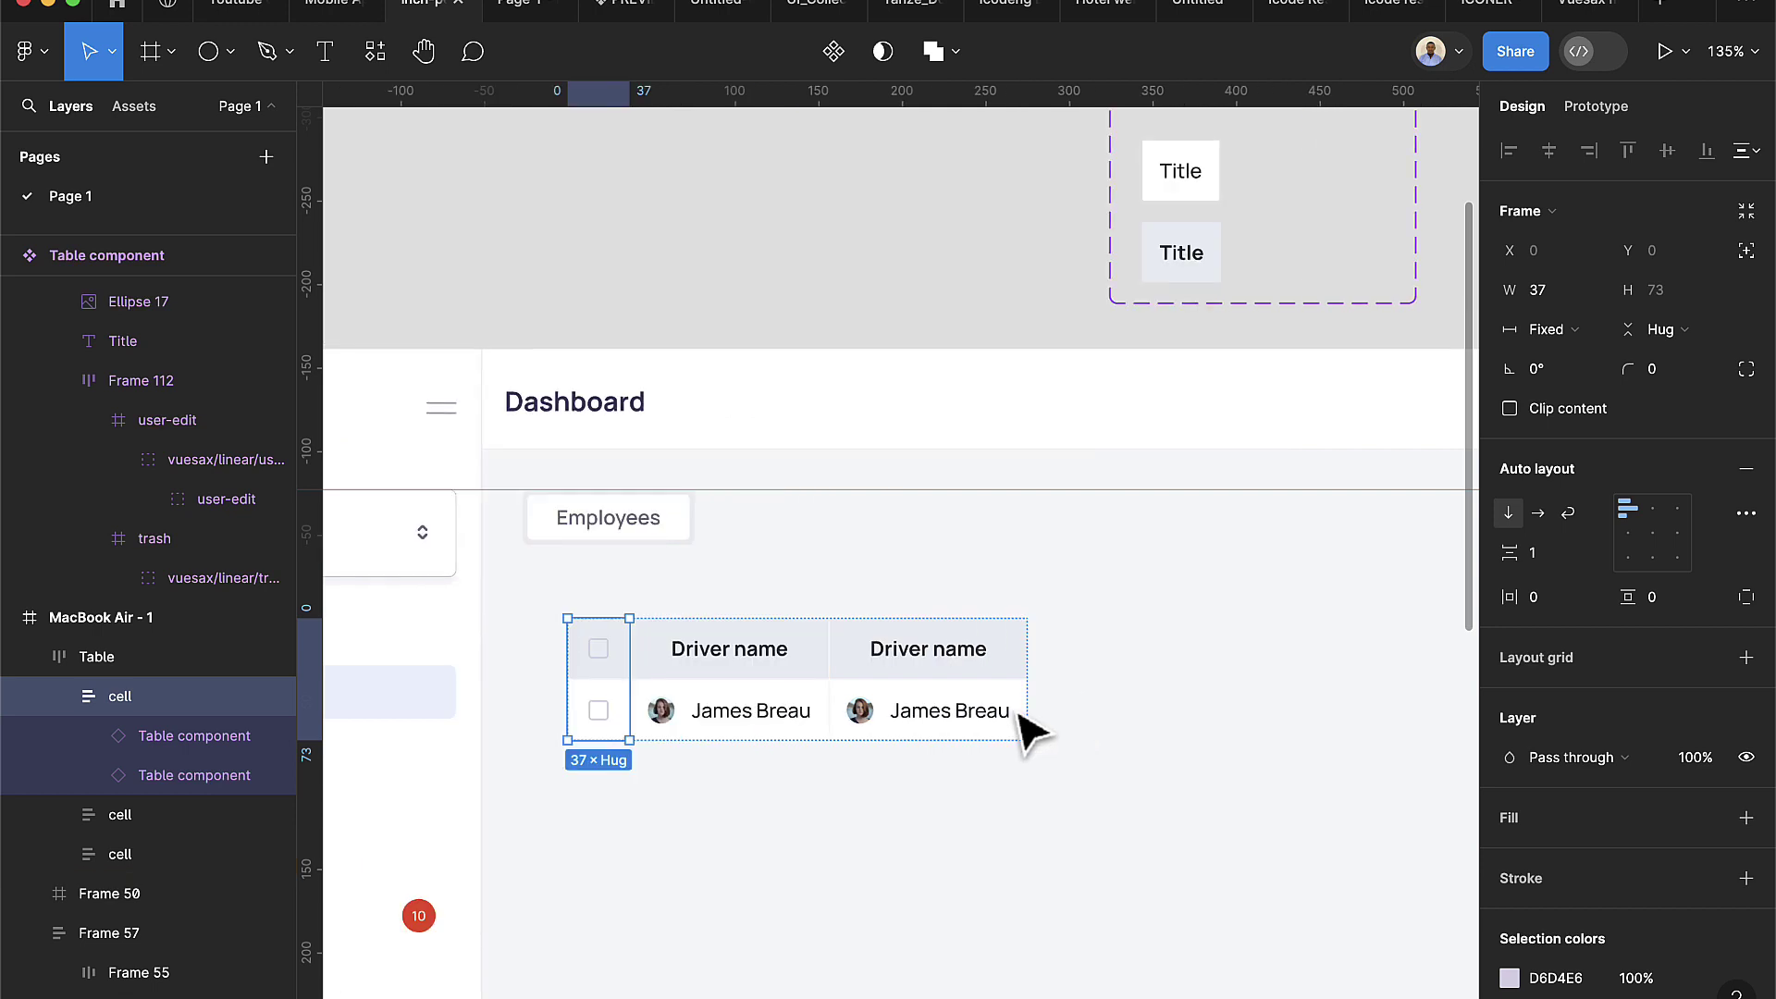
Duplicate the second Driver name column several times to add more columns
{"action": "left_click", "coordinate": [999, 729]}
{"action": "key", "text": "super+d"}
{"action": "key", "text": "super+d"}
{"action": "key", "text": "super+d"}
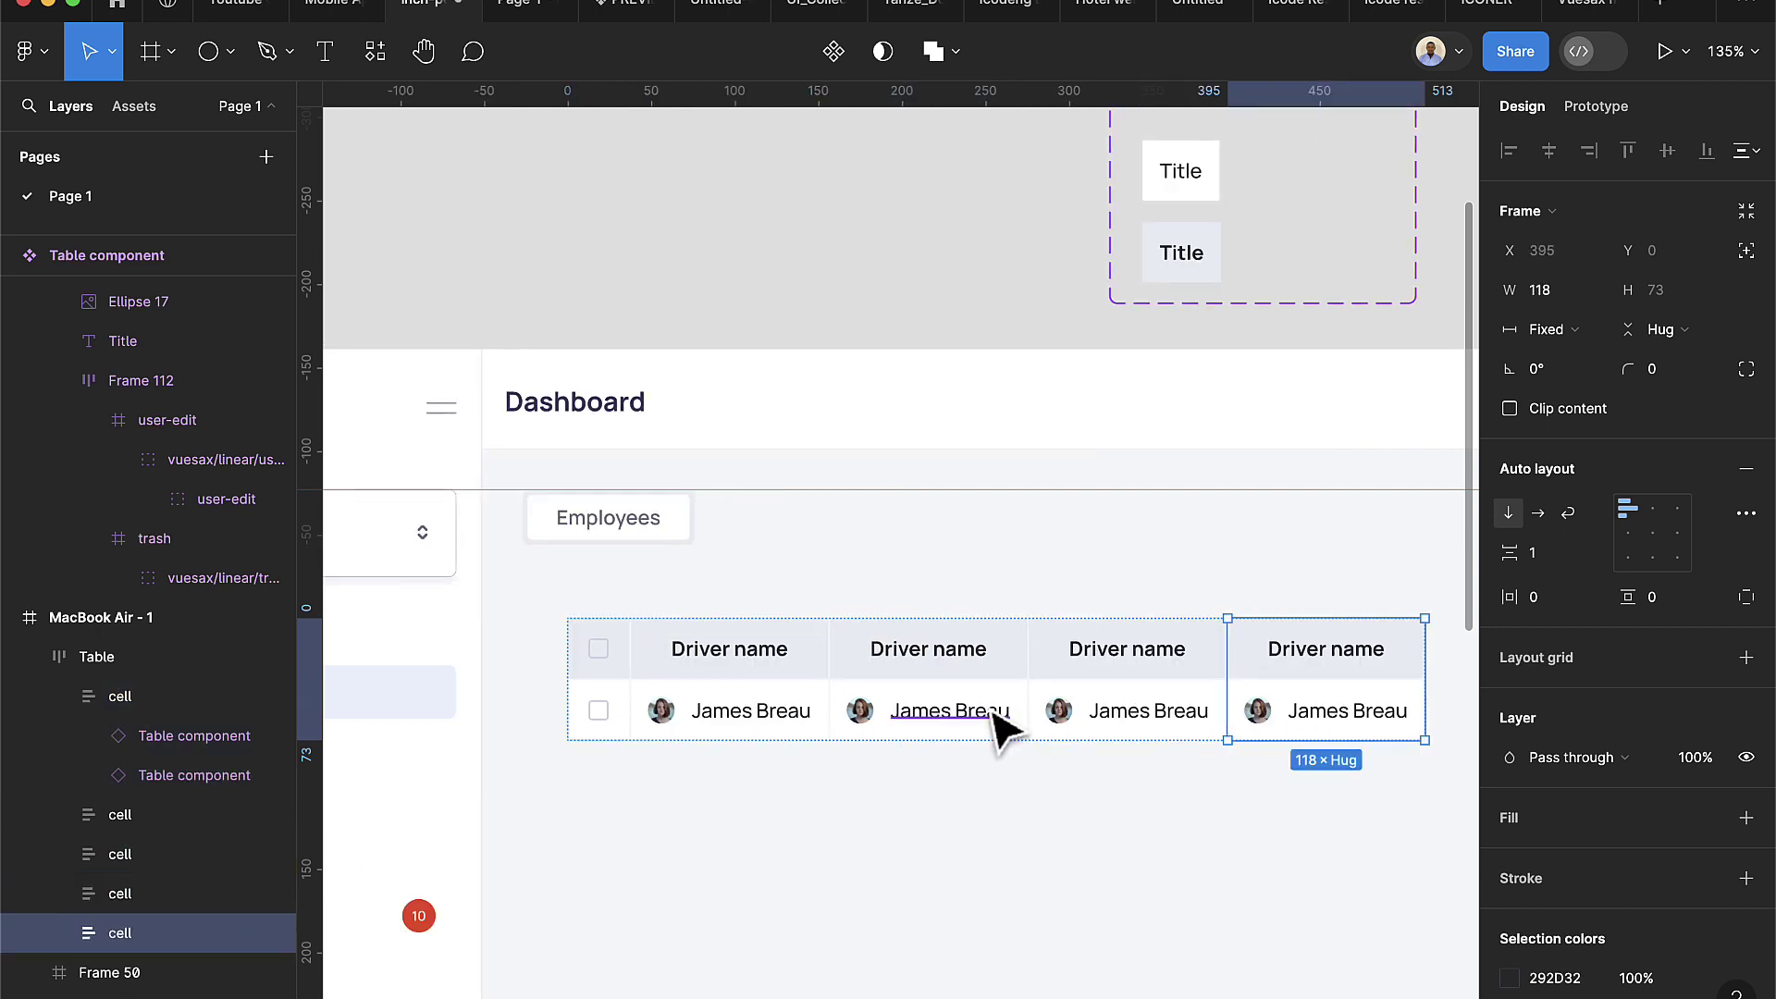
{"action": "scroll", "coordinate": [999, 729], "scroll_direction": "right", "scroll_amount": 5}
{"action": "key", "text": "super+d"}
{"action": "key", "text": "super+d"}
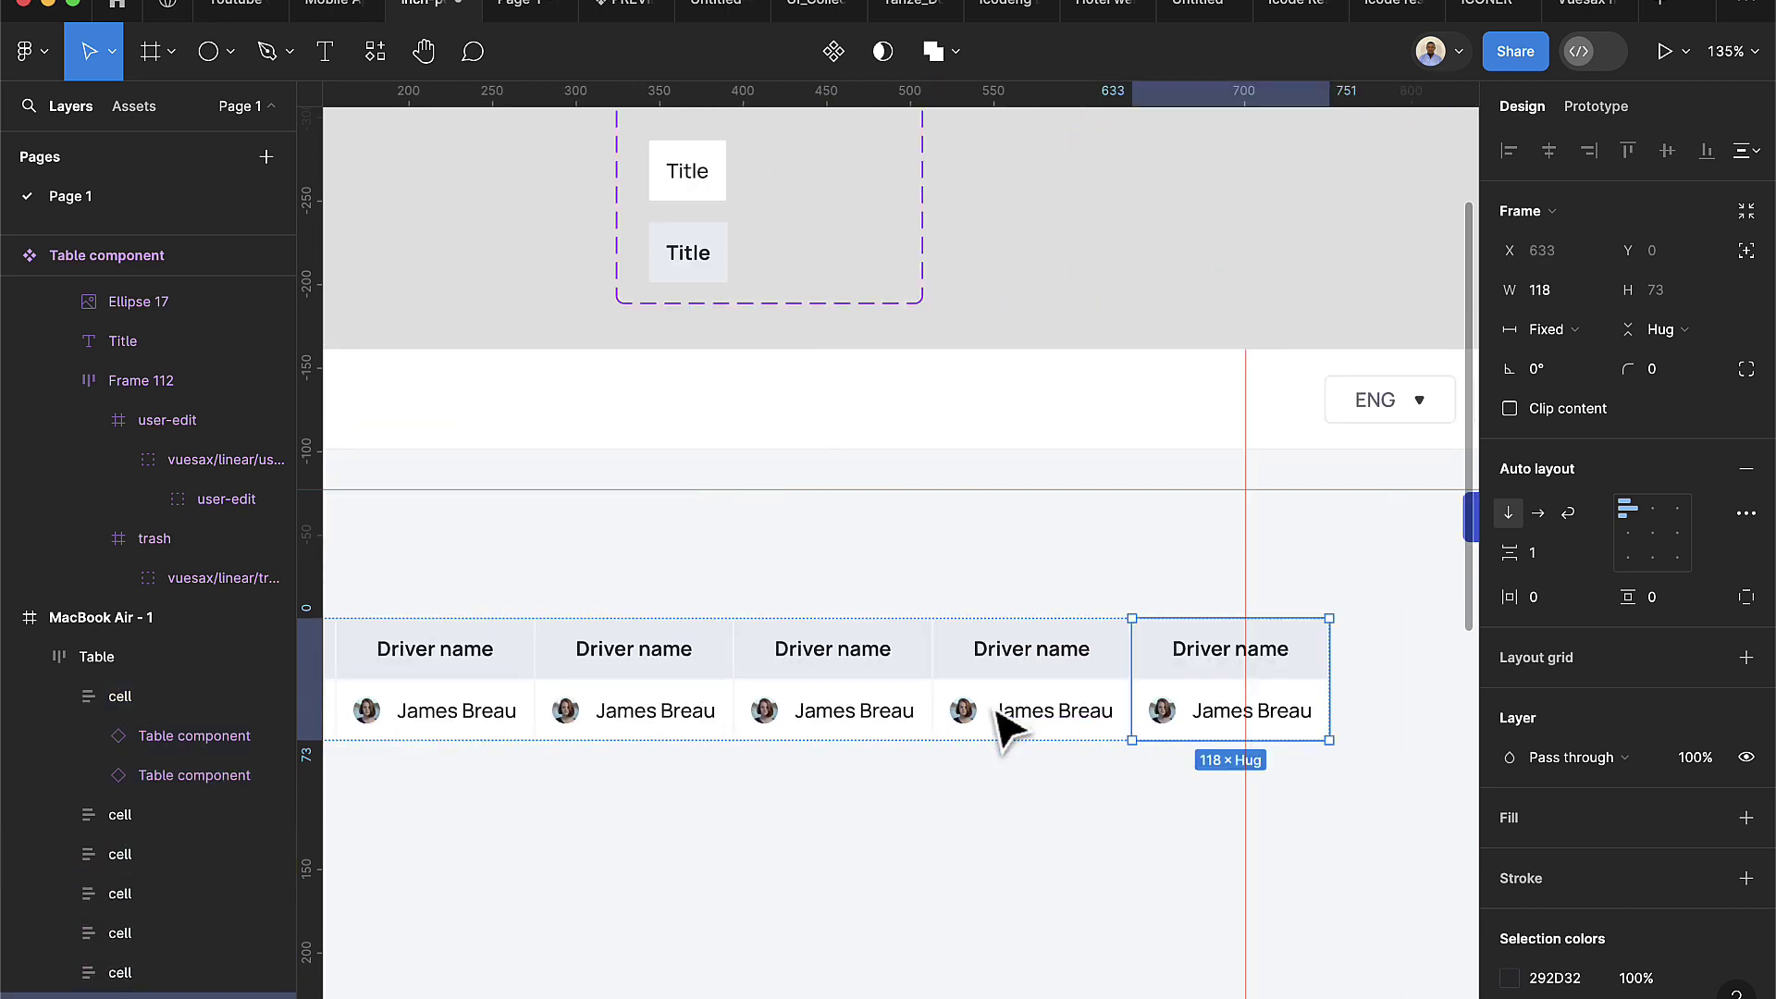
{"action": "scroll", "coordinate": [1011, 714], "scroll_direction": "left", "scroll_amount": 6}
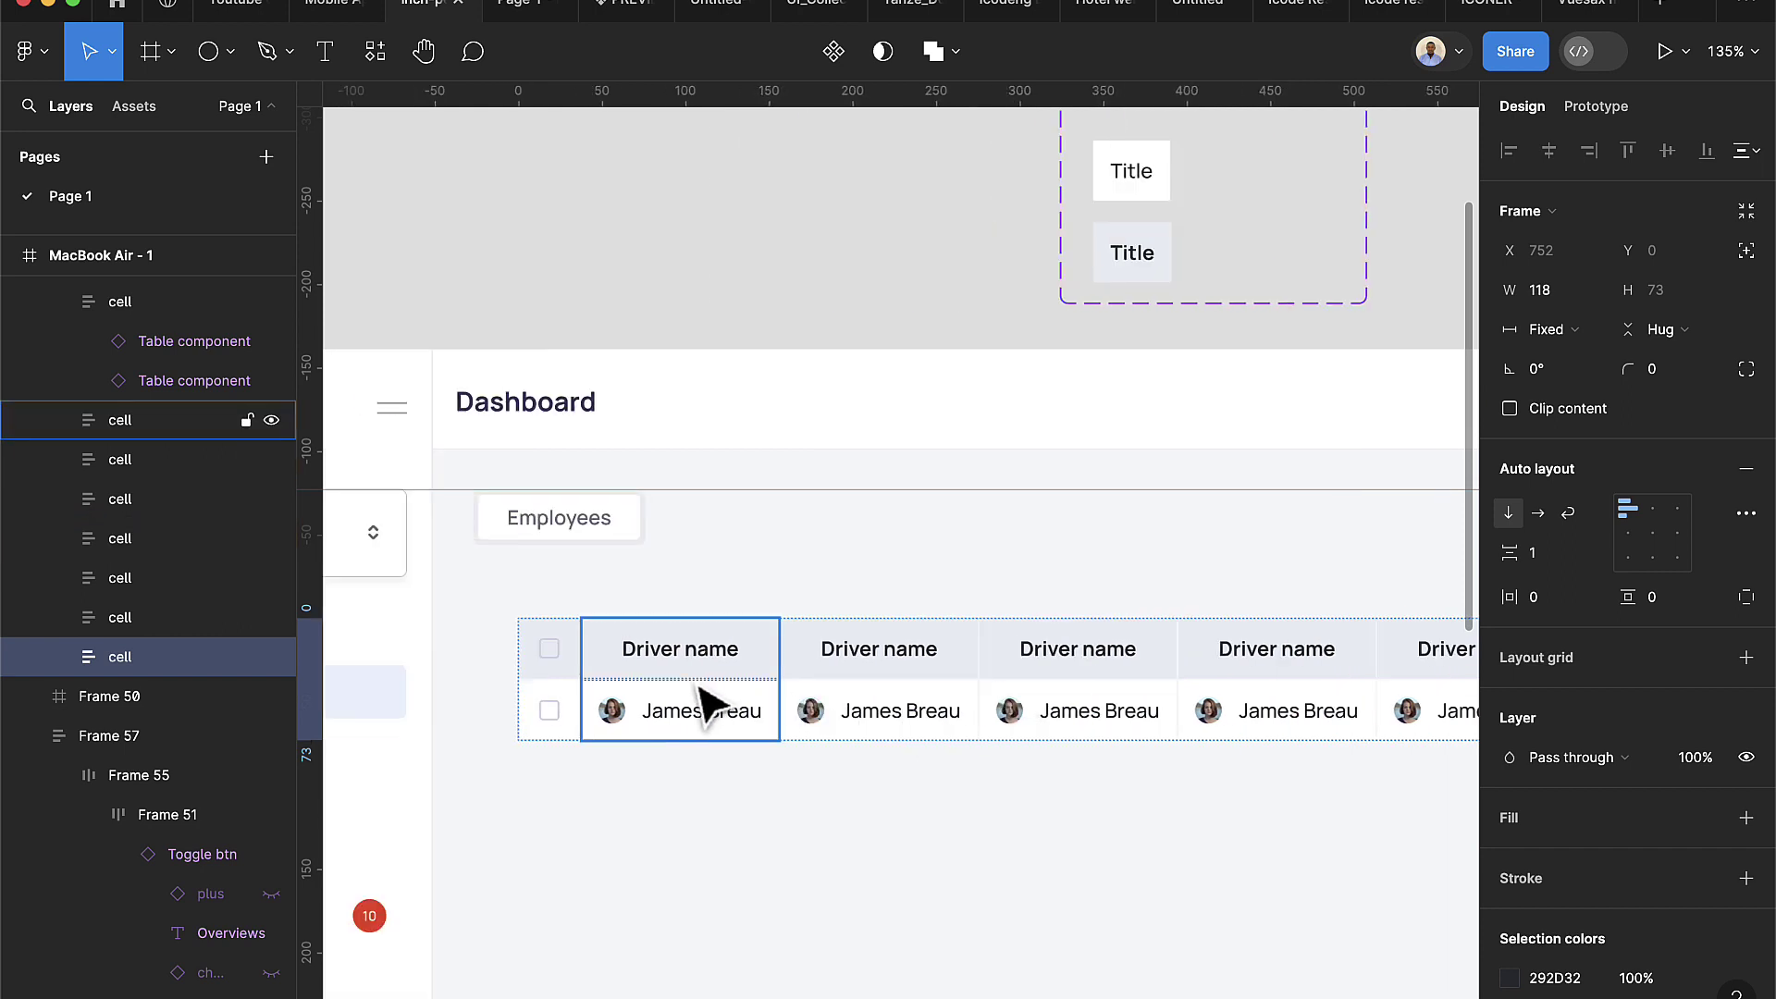
{"action": "scroll", "coordinate": [740, 712], "scroll_direction": "up", "scroll_amount": 2}
Title the second column 'Destination' and make its row a plain cell reading 'Apo Abuja'
{"action": "left_click", "coordinate": [879, 665]}
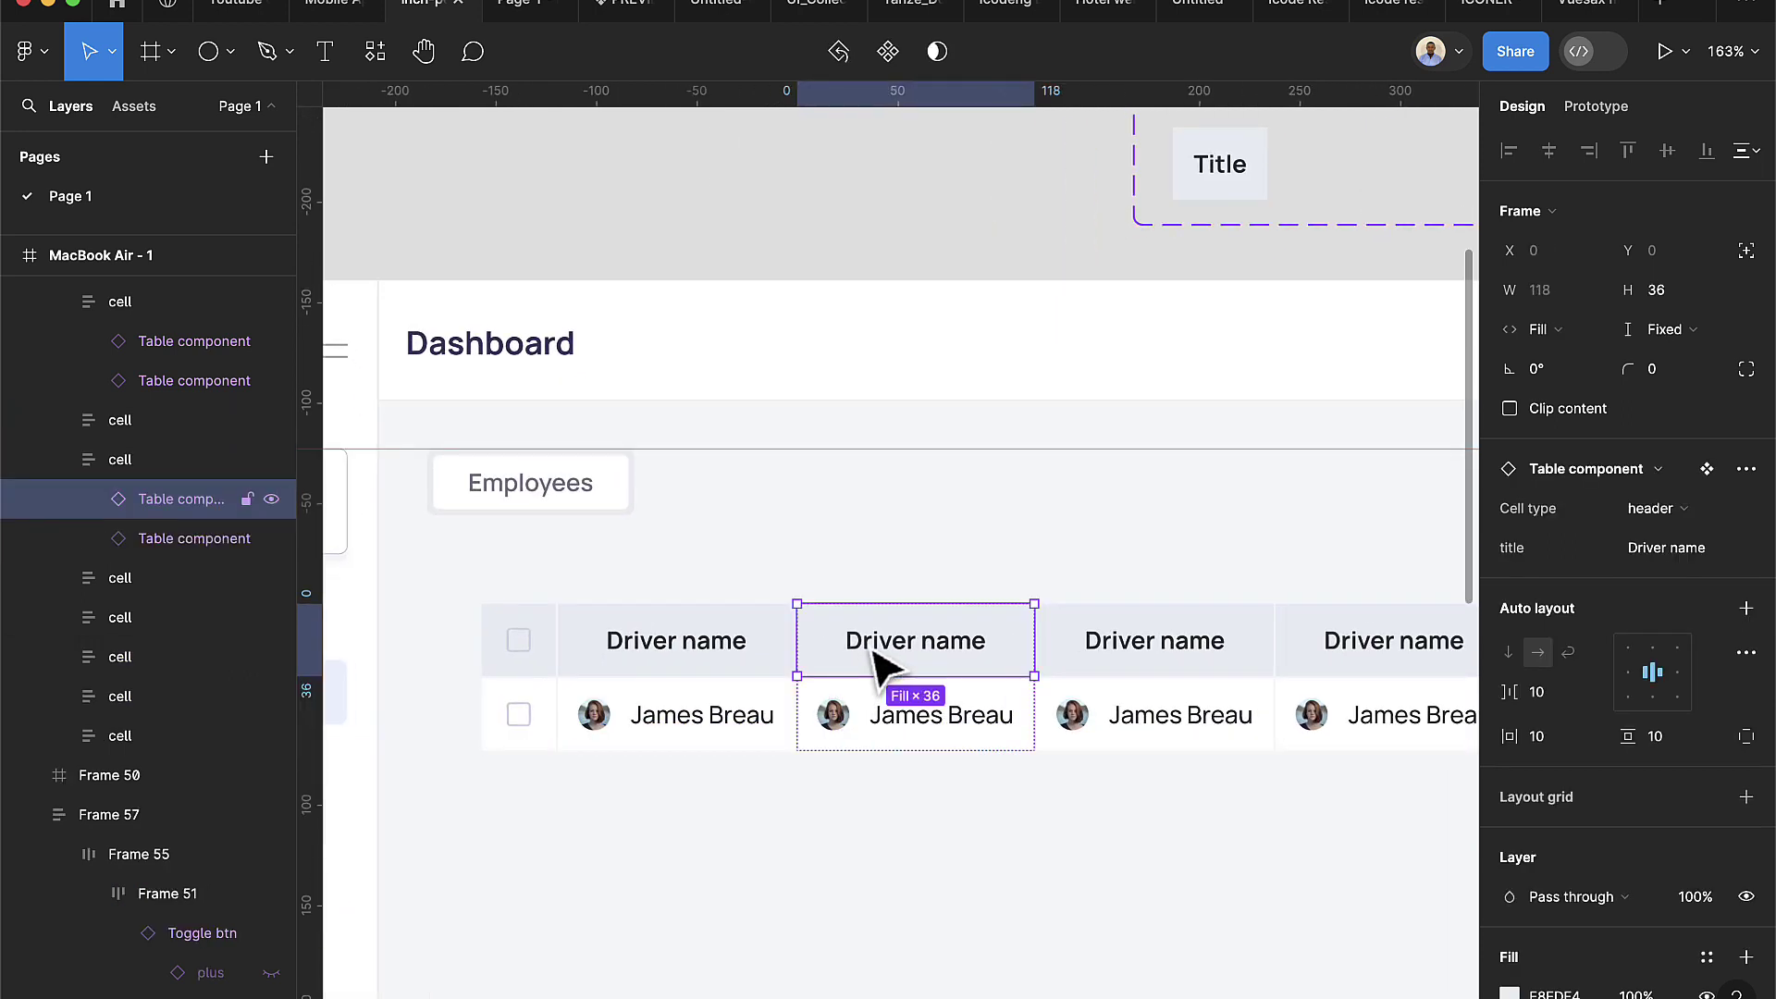
{"action": "left_click", "coordinate": [1683, 547]}
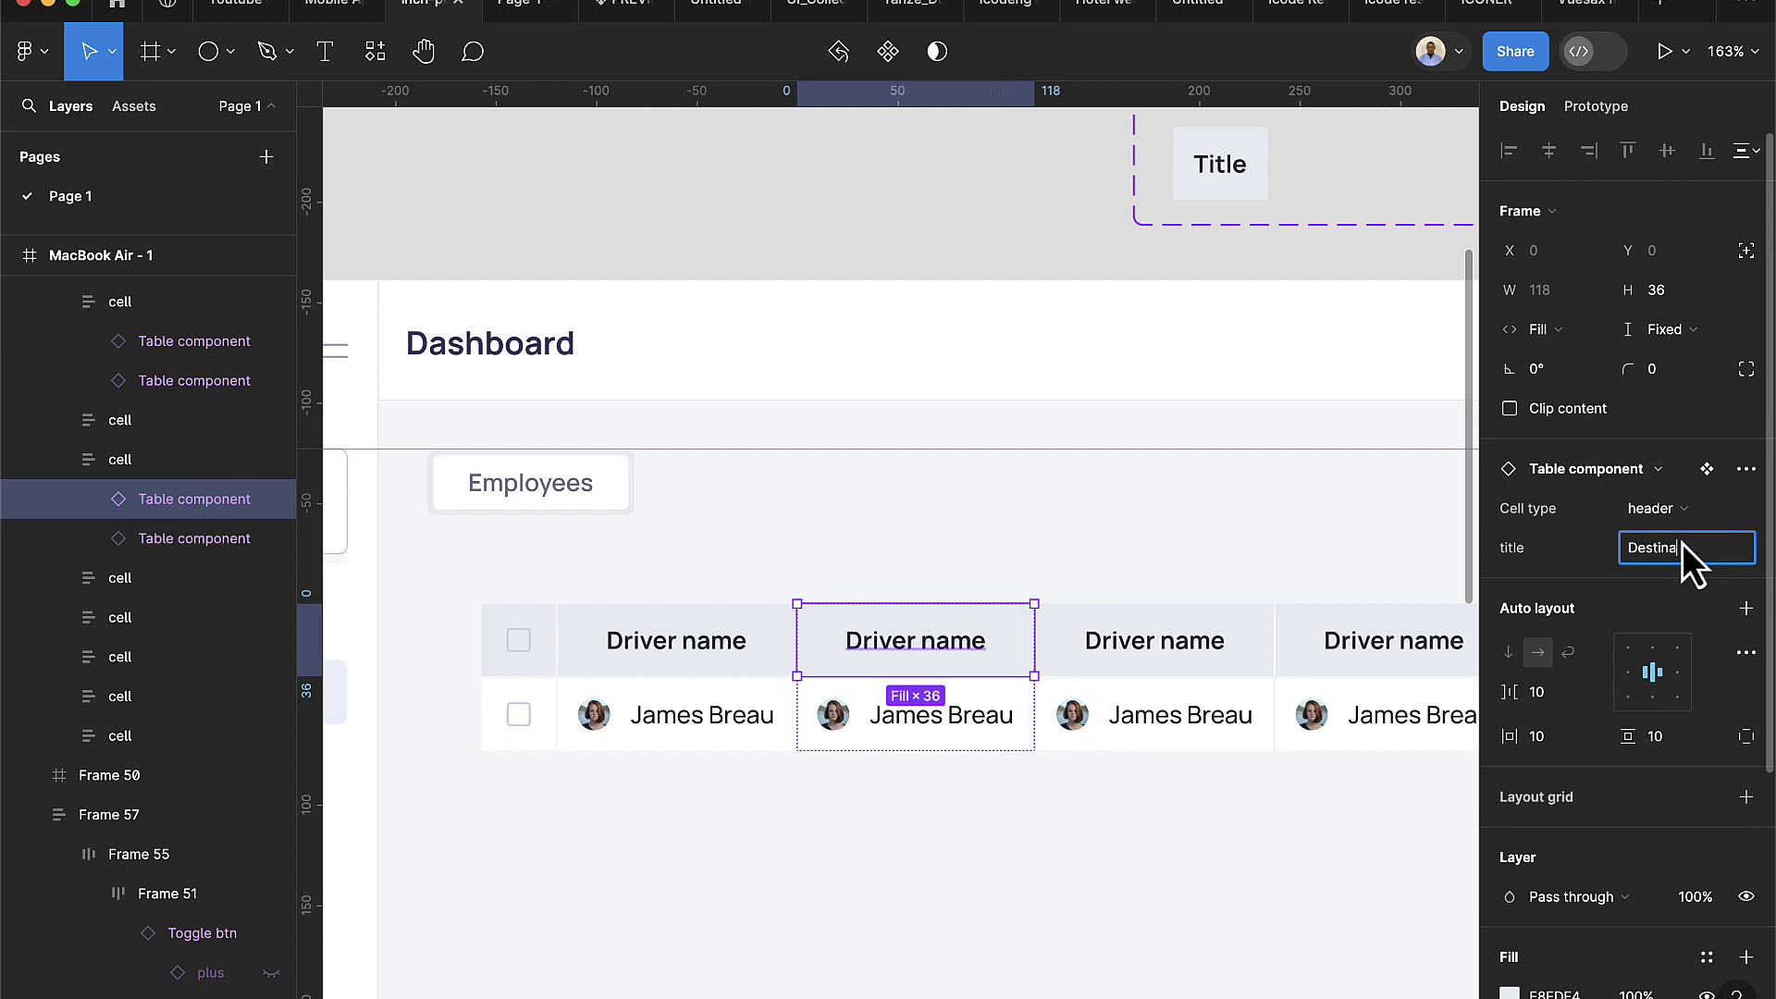
{"action": "key", "text": "Return"}
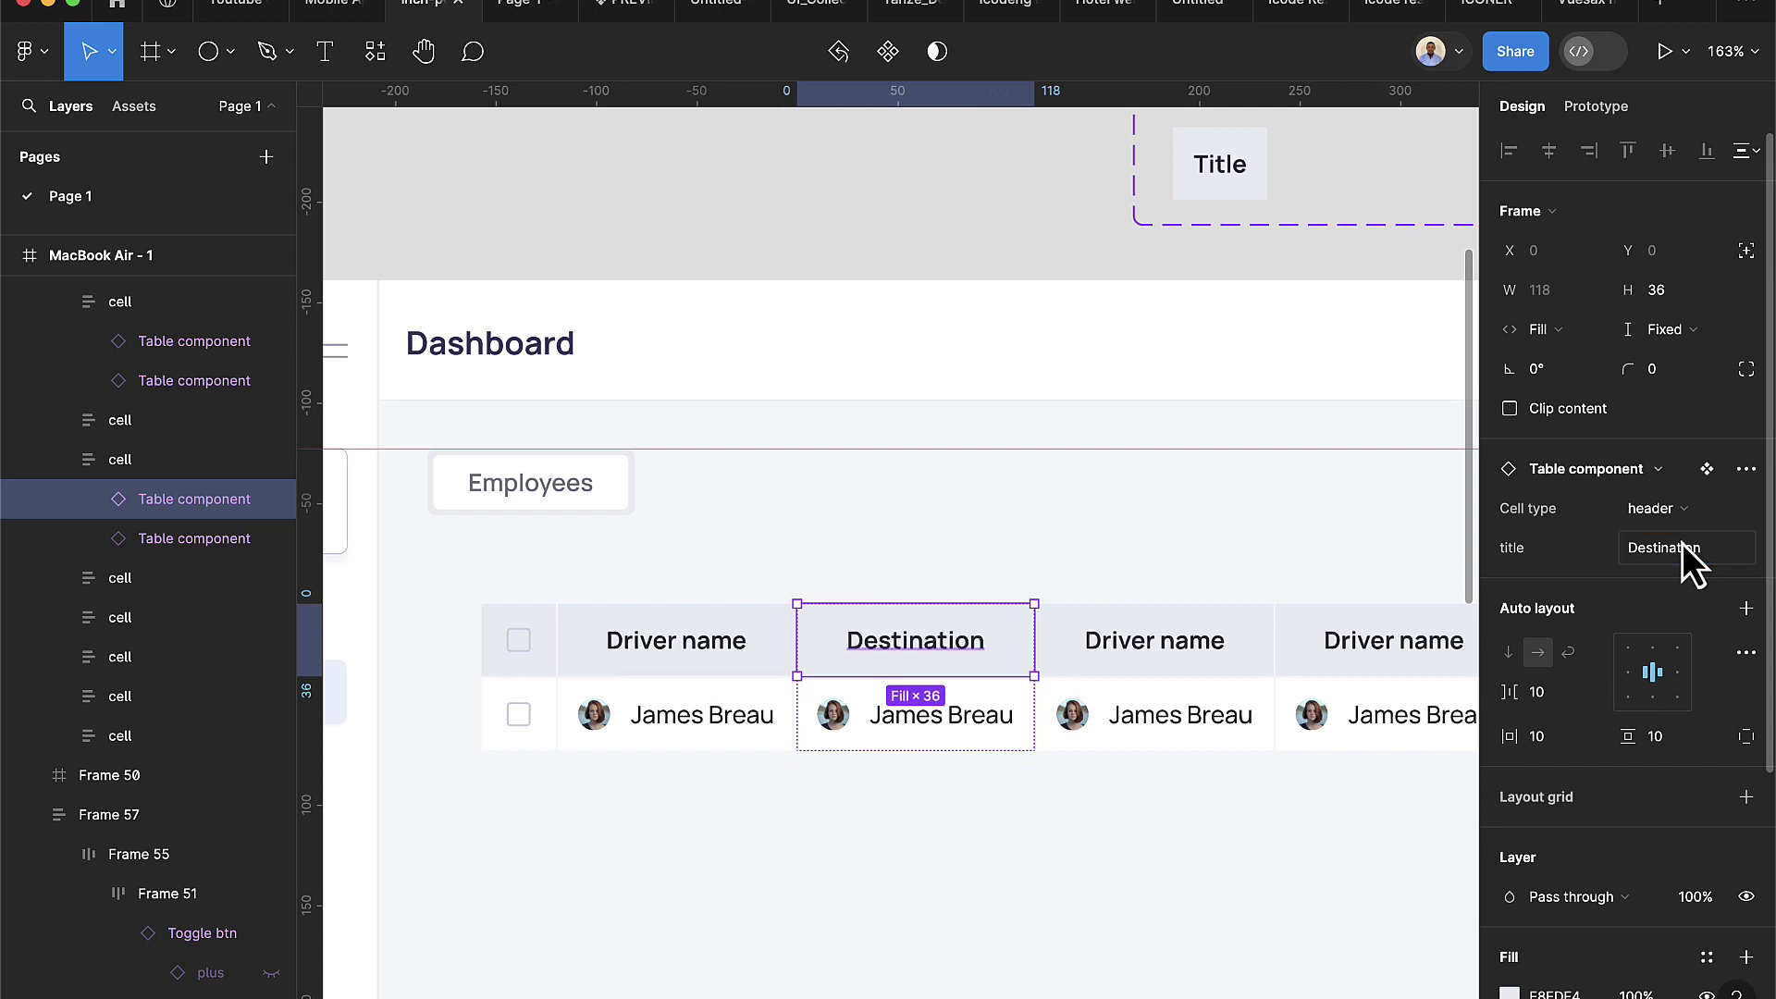
{"action": "left_click", "coordinate": [972, 726]}
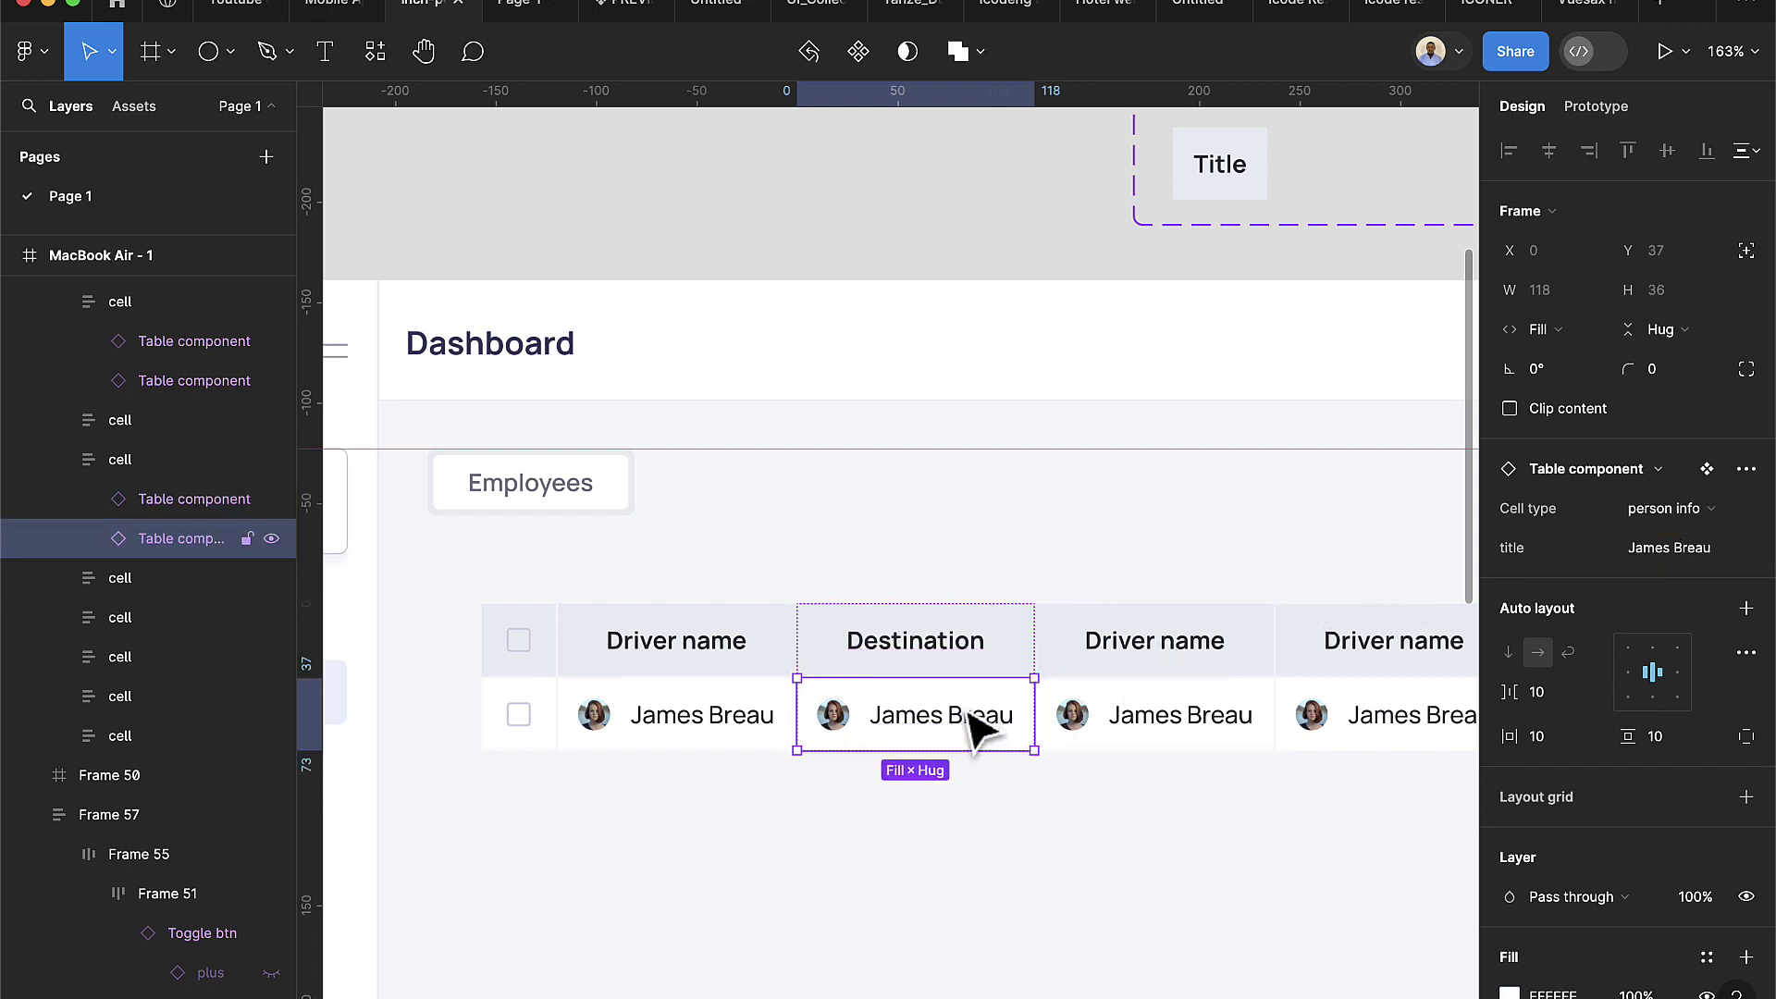
{"action": "left_click", "coordinate": [1693, 510]}
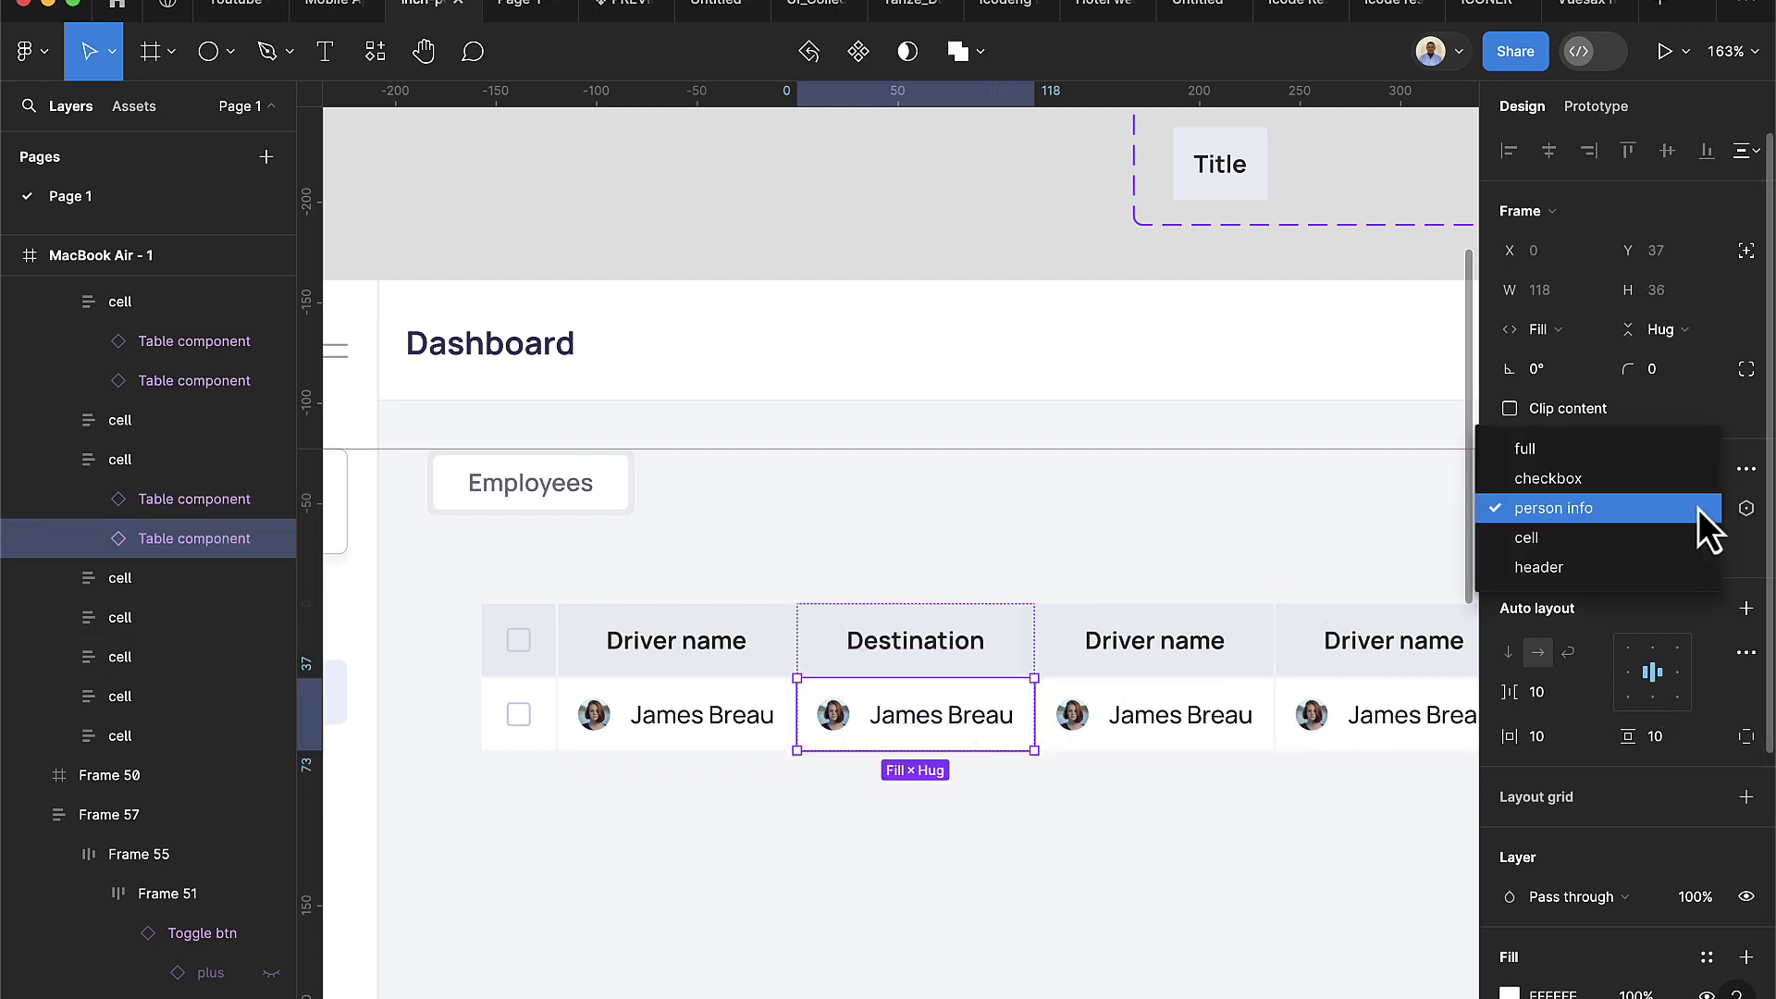
{"action": "left_click", "coordinate": [1589, 540]}
{"action": "left_click", "coordinate": [1668, 556]}
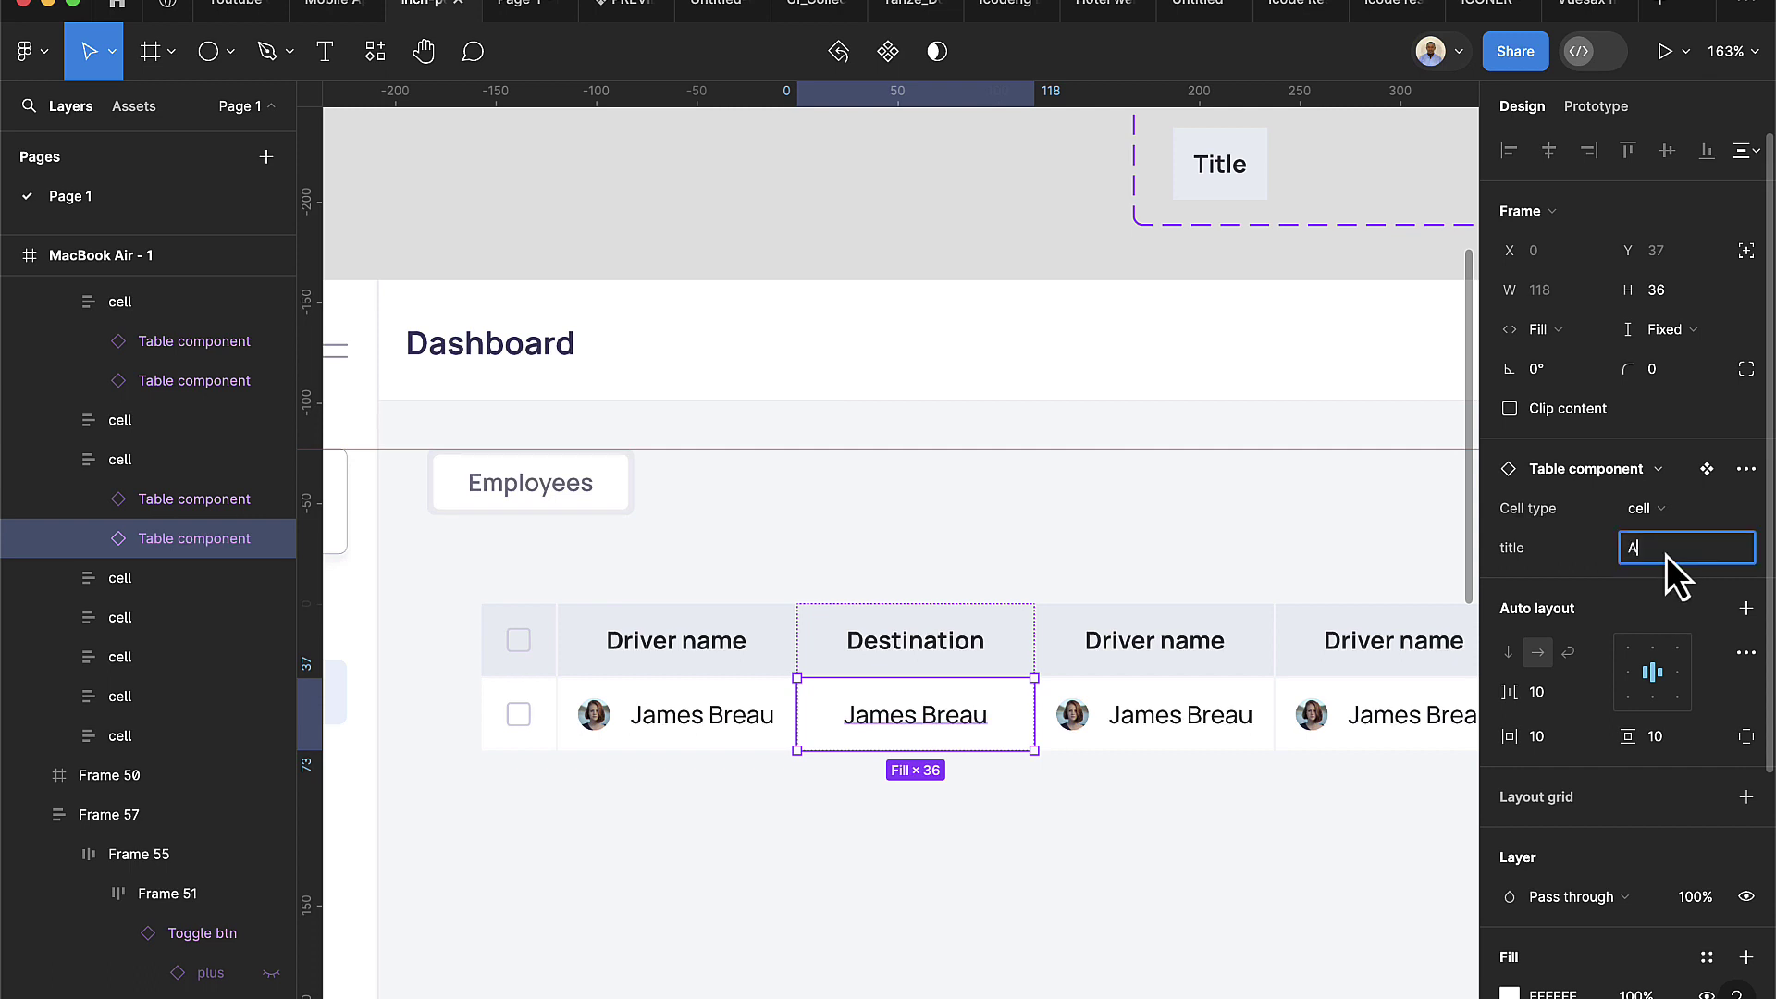
{"action": "key", "text": "Return"}
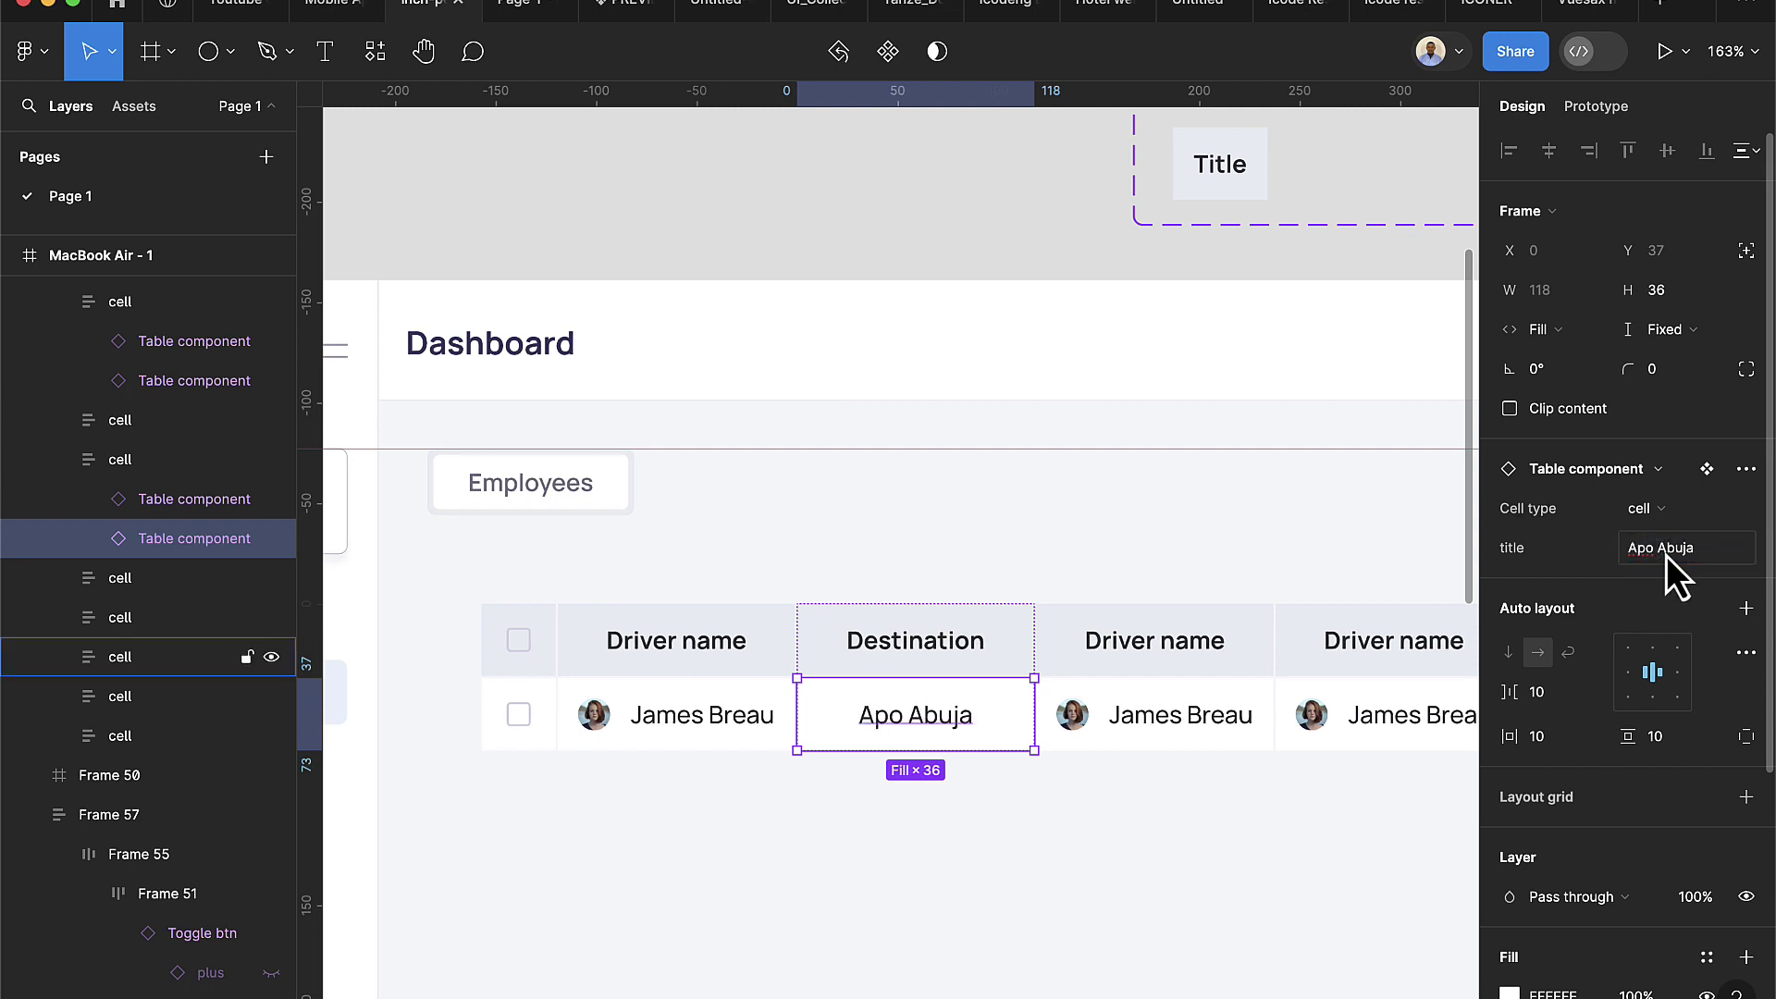
Title the third column 'Email' and put a sample e-mail address in its plain row cell
{"action": "left_click", "coordinate": [1213, 662]}
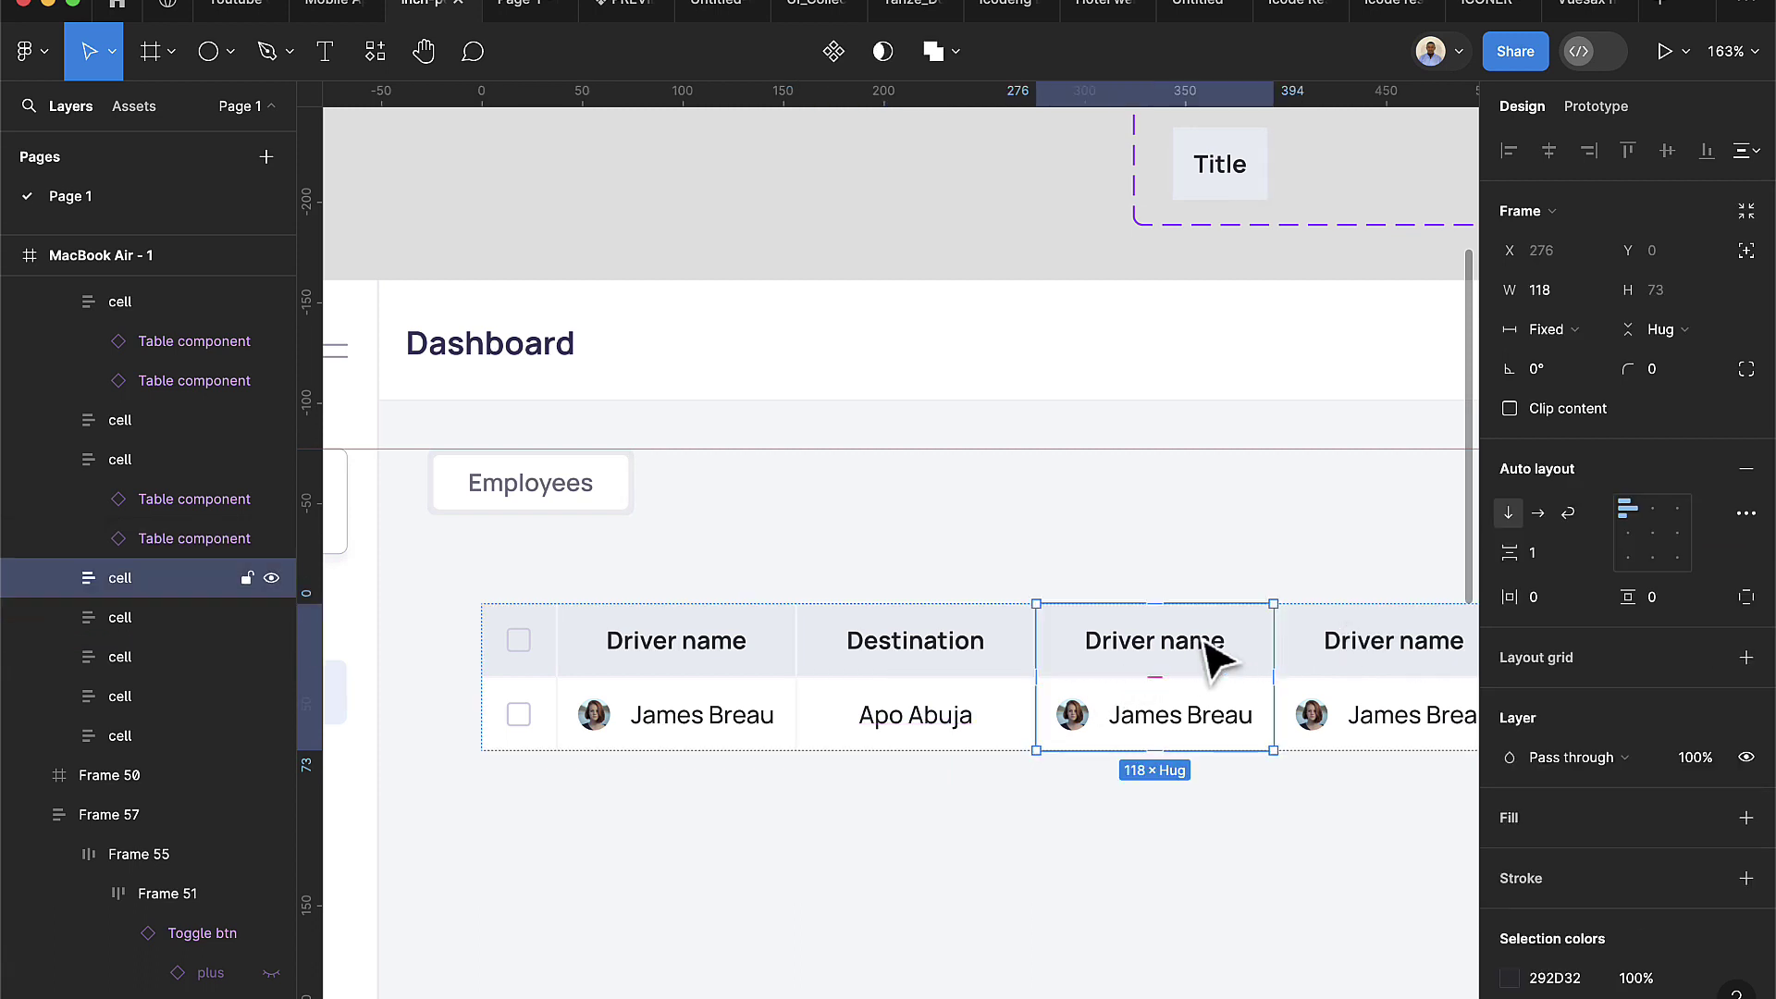
{"action": "double_click", "coordinate": [1212, 659]}
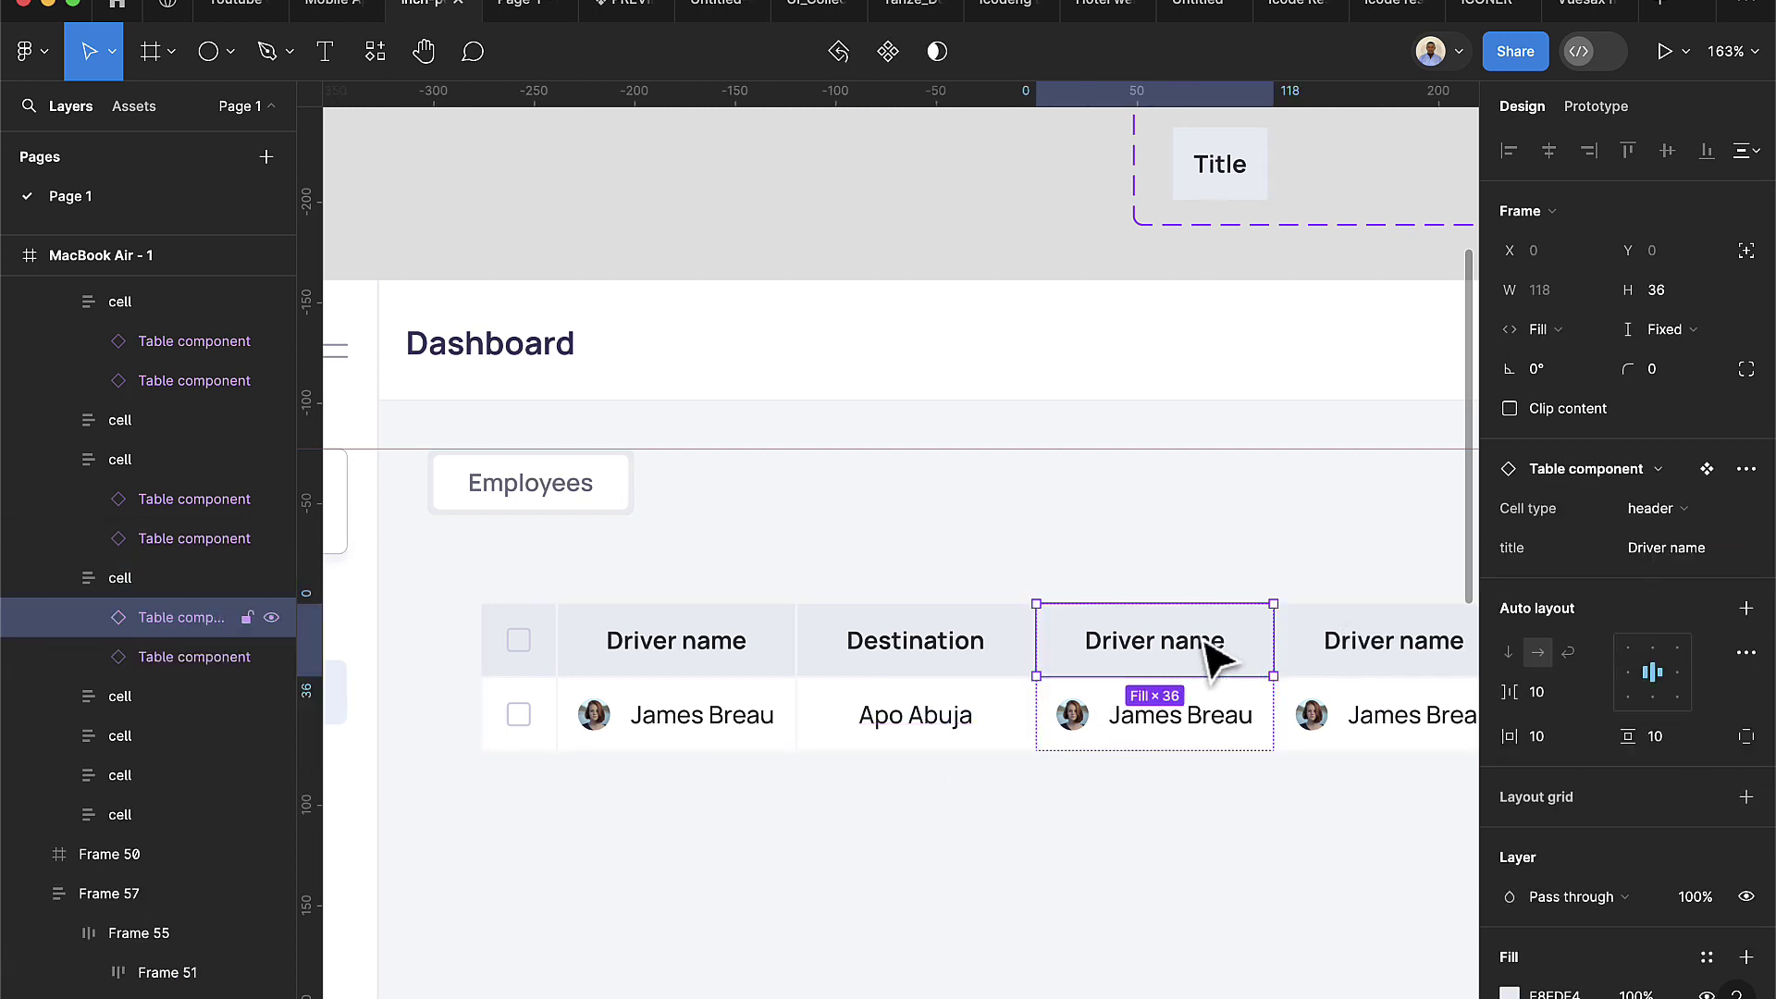
{"action": "left_click", "coordinate": [1682, 549]}
{"action": "type", "text": "Emai"}
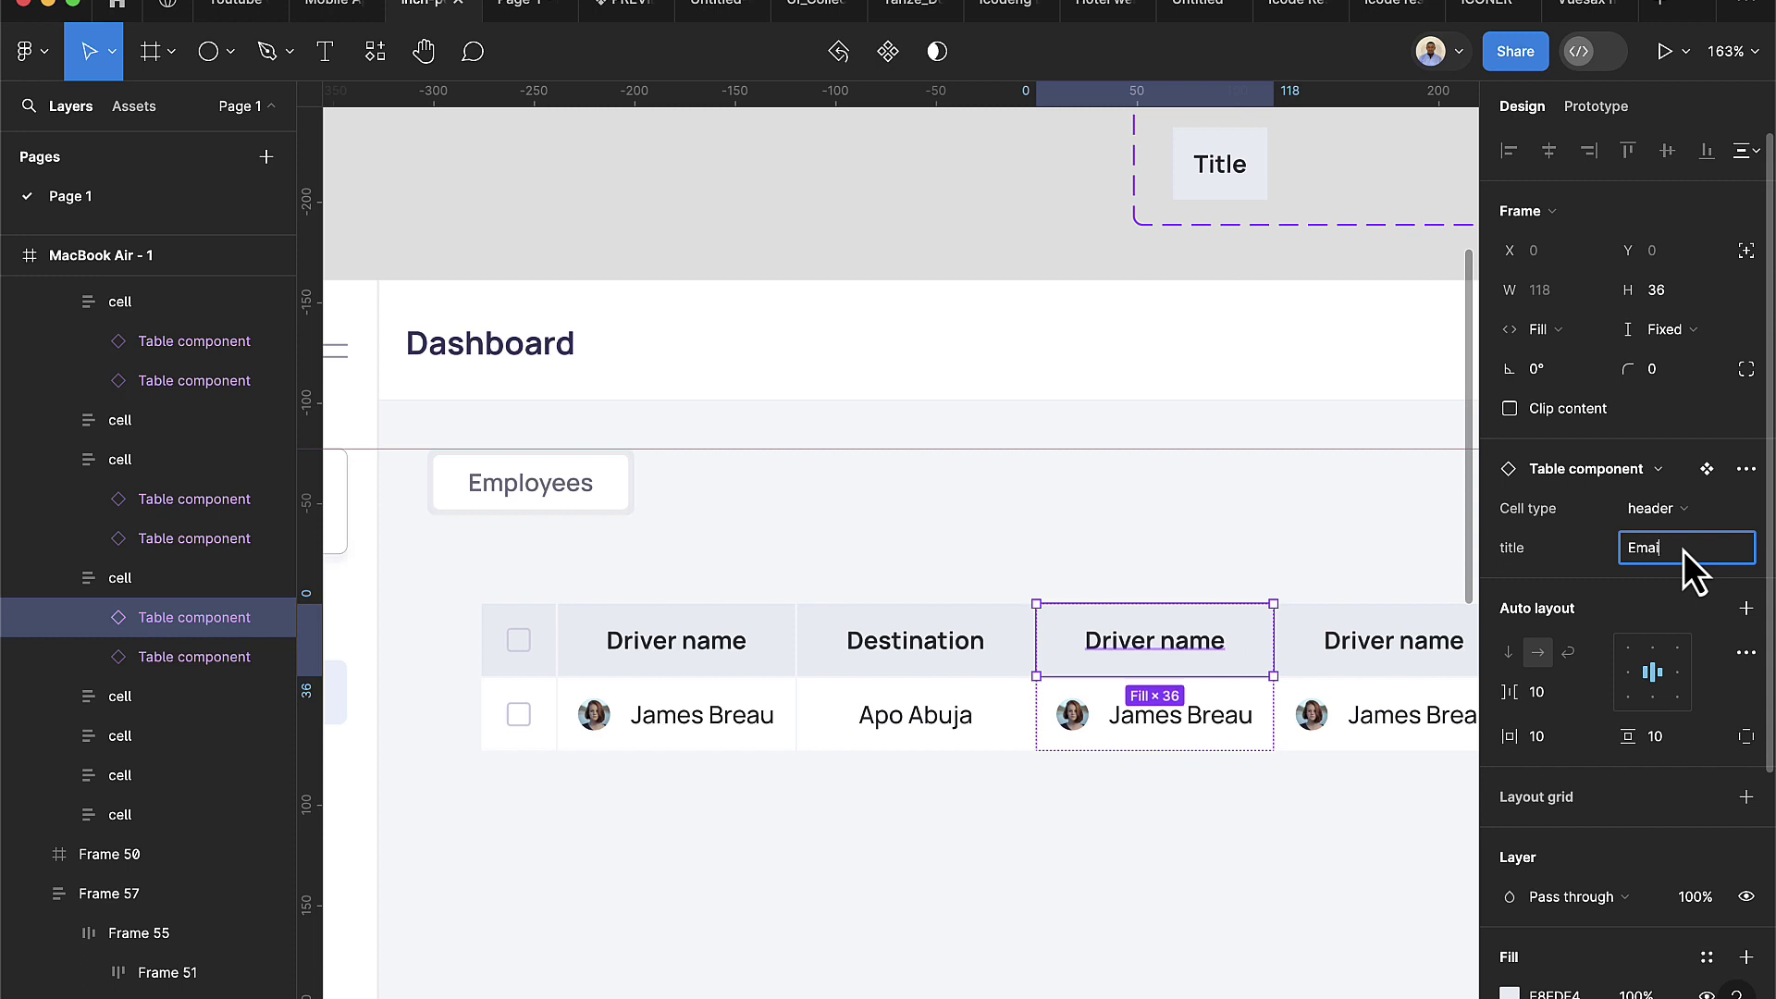
{"action": "type", "text": "l"}
{"action": "left_click", "coordinate": [1202, 719]}
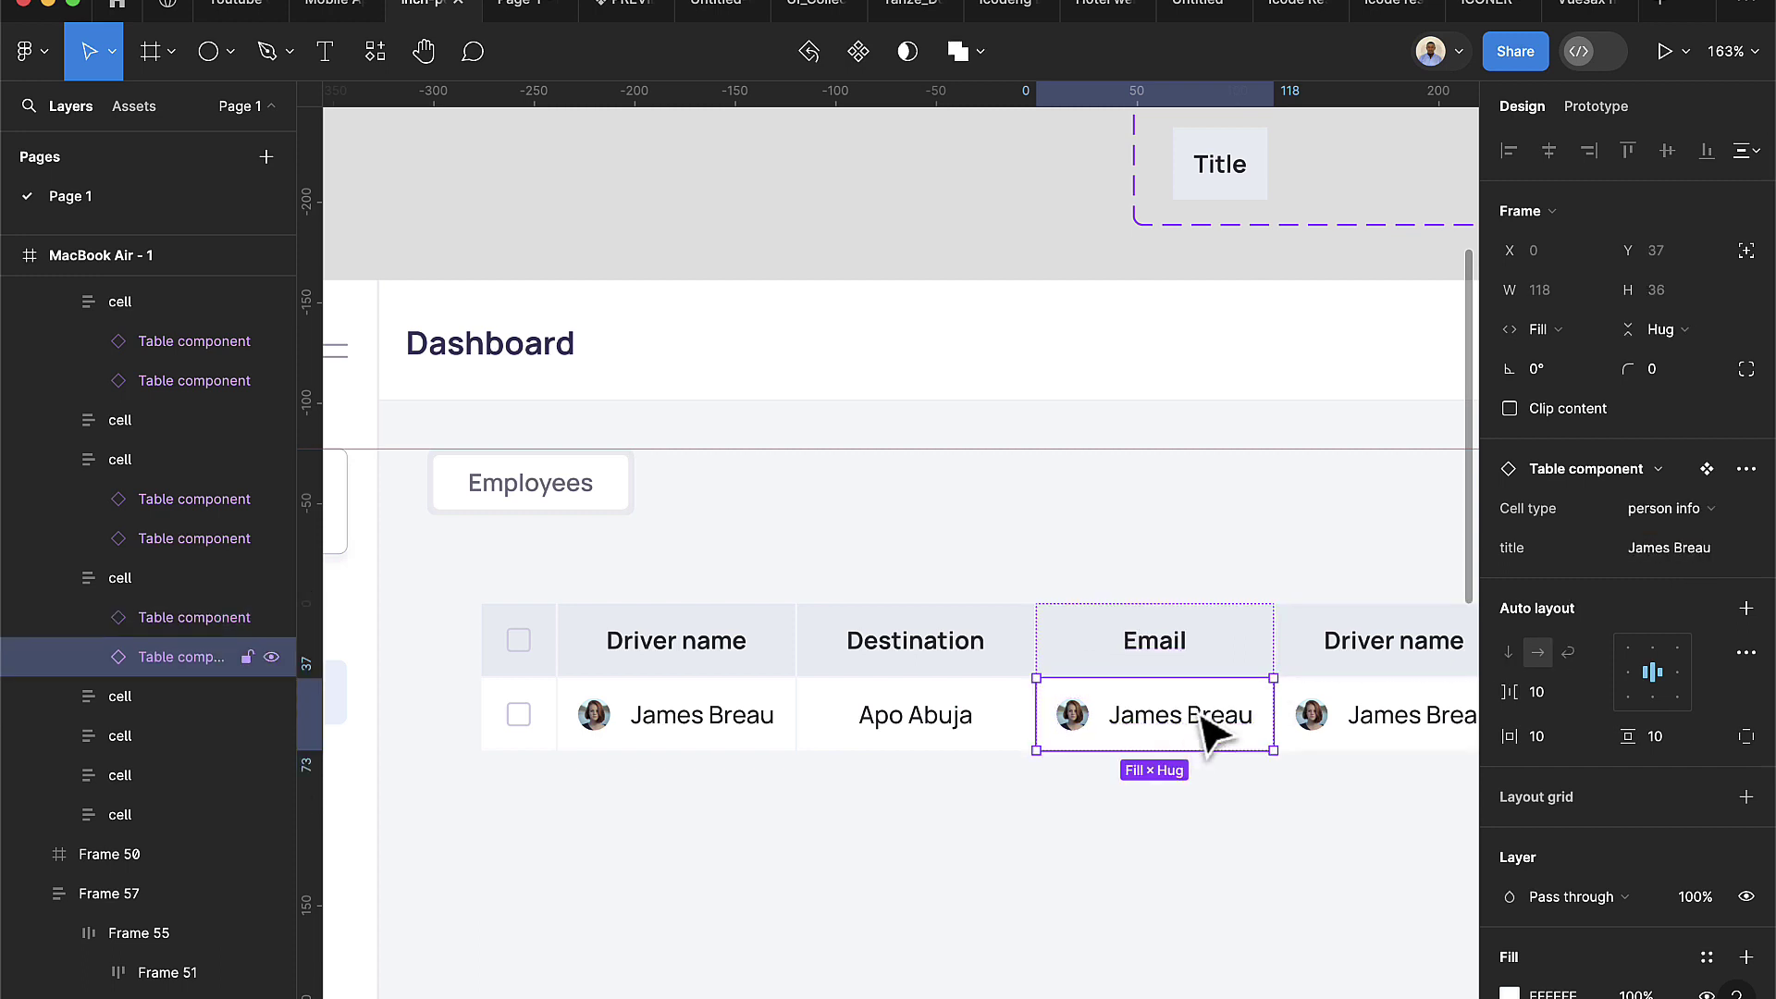
{"action": "left_click", "coordinate": [1710, 512]}
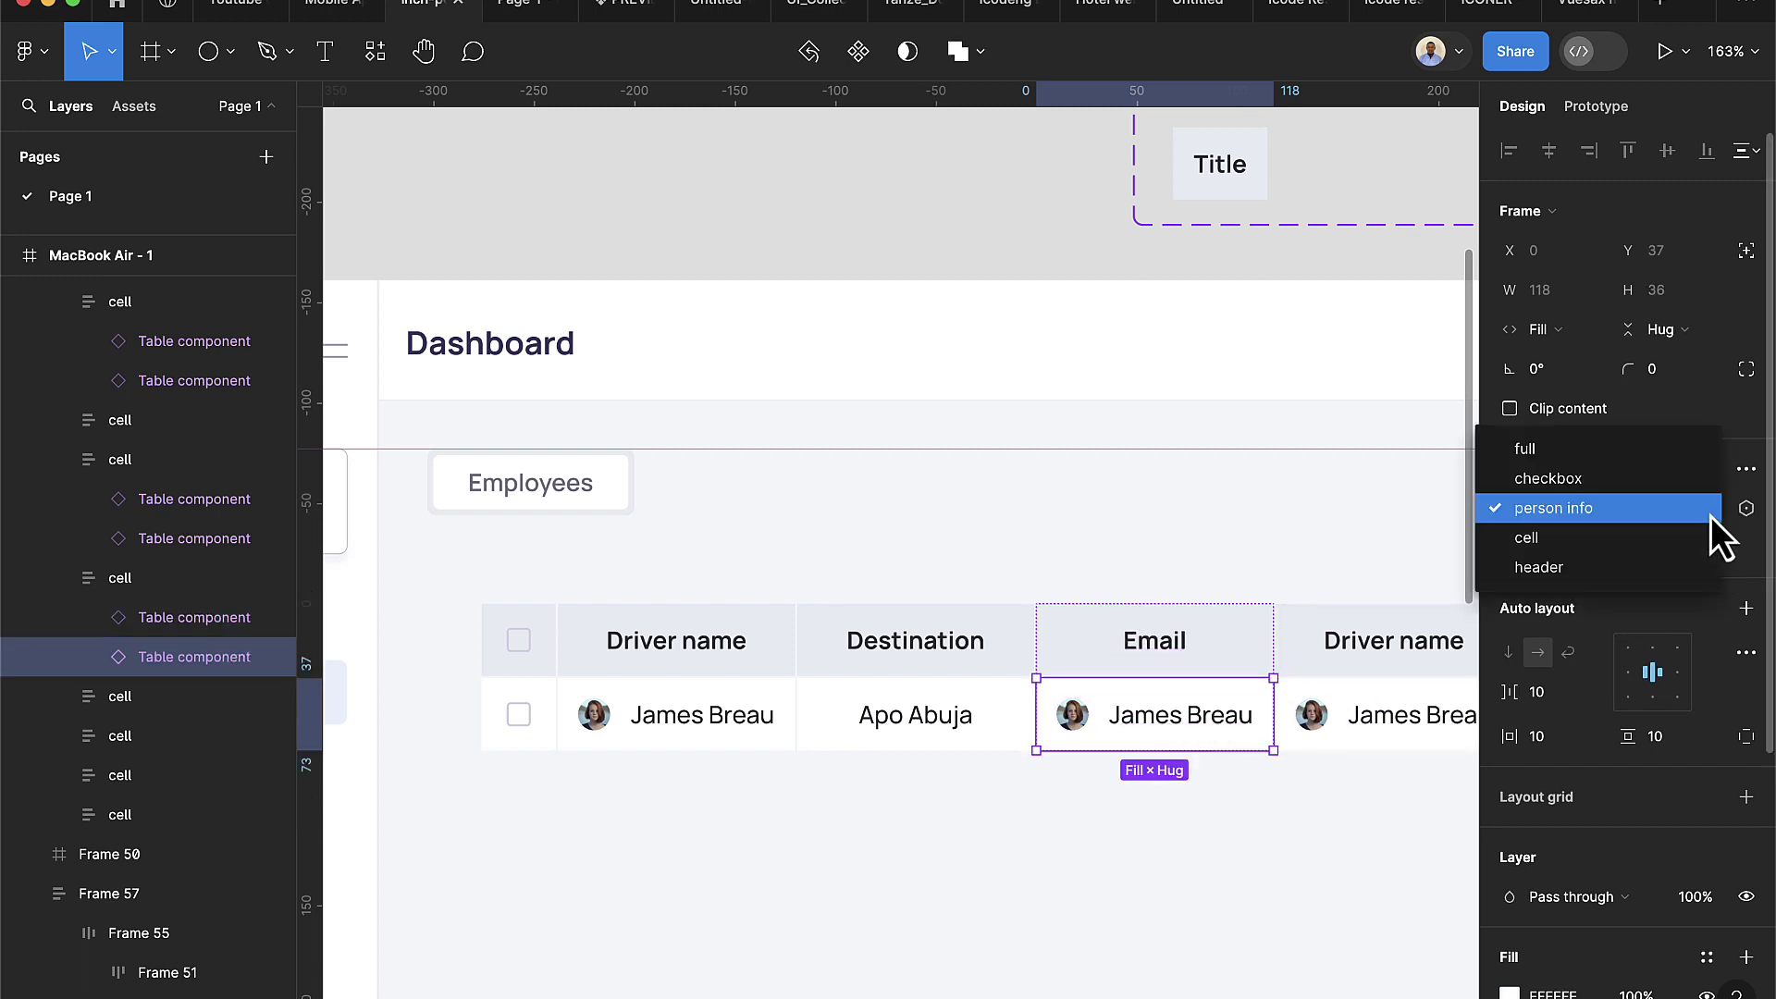
{"action": "left_click", "coordinate": [1636, 538]}
{"action": "left_click", "coordinate": [1691, 551]}
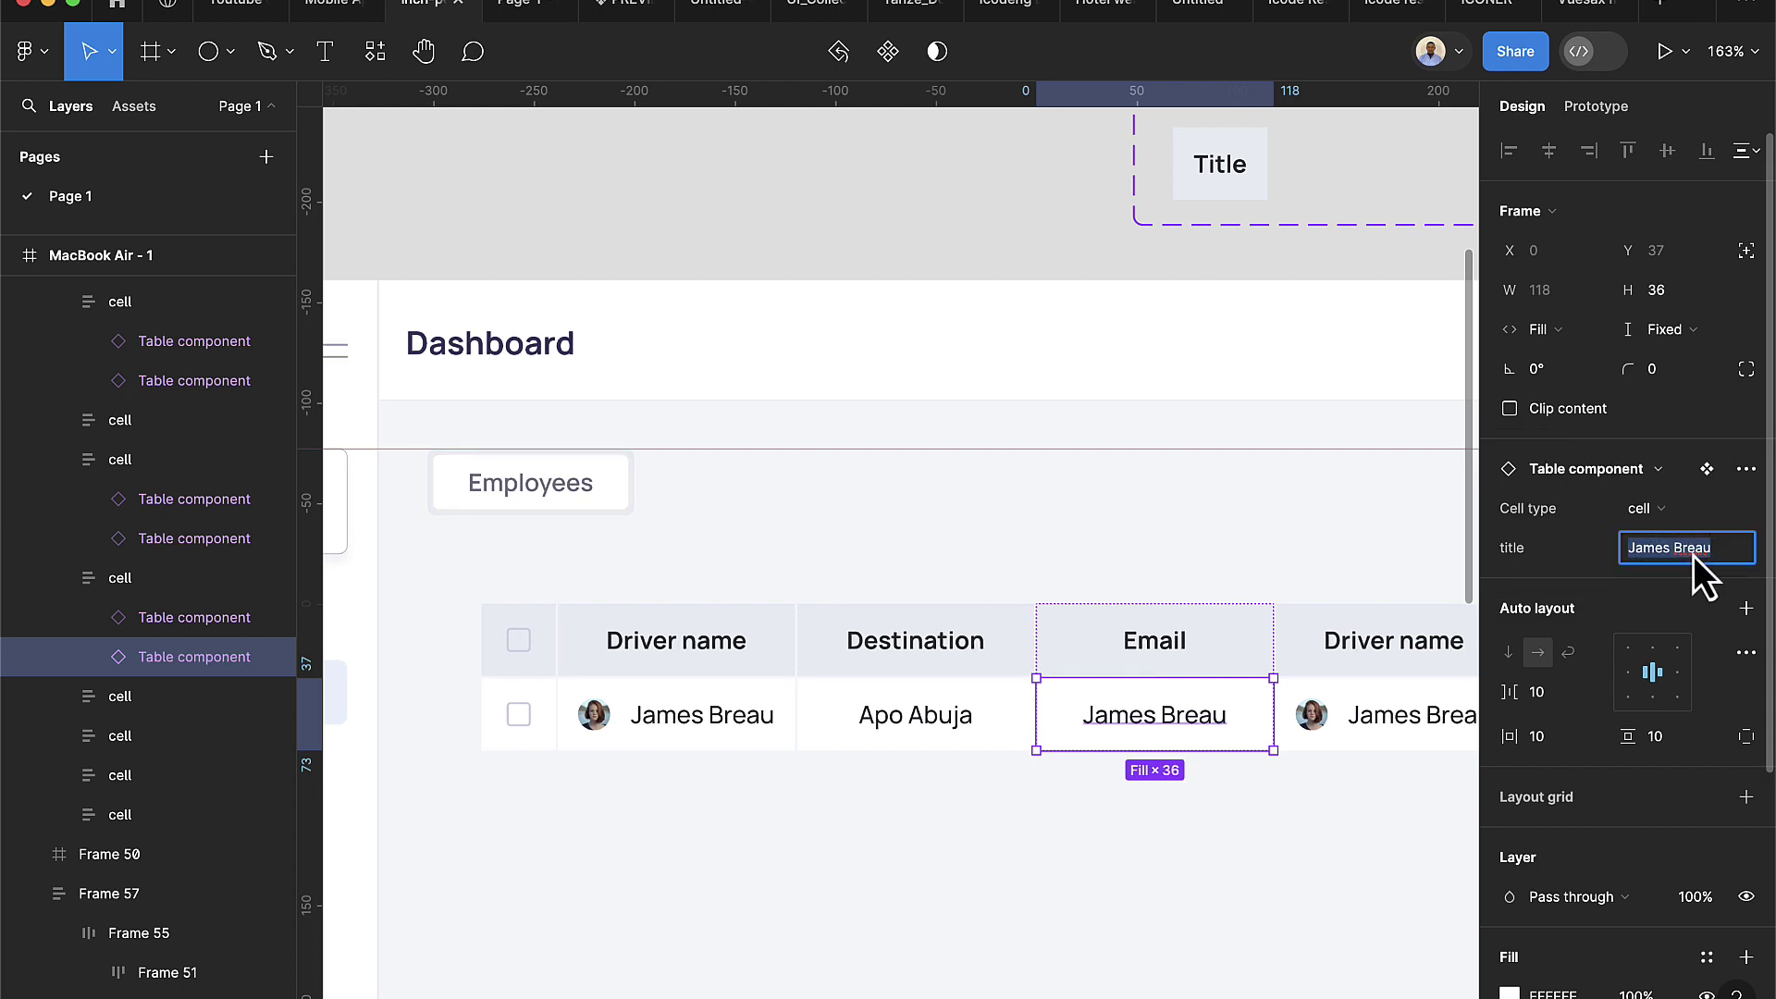
{"action": "key", "text": "Return"}
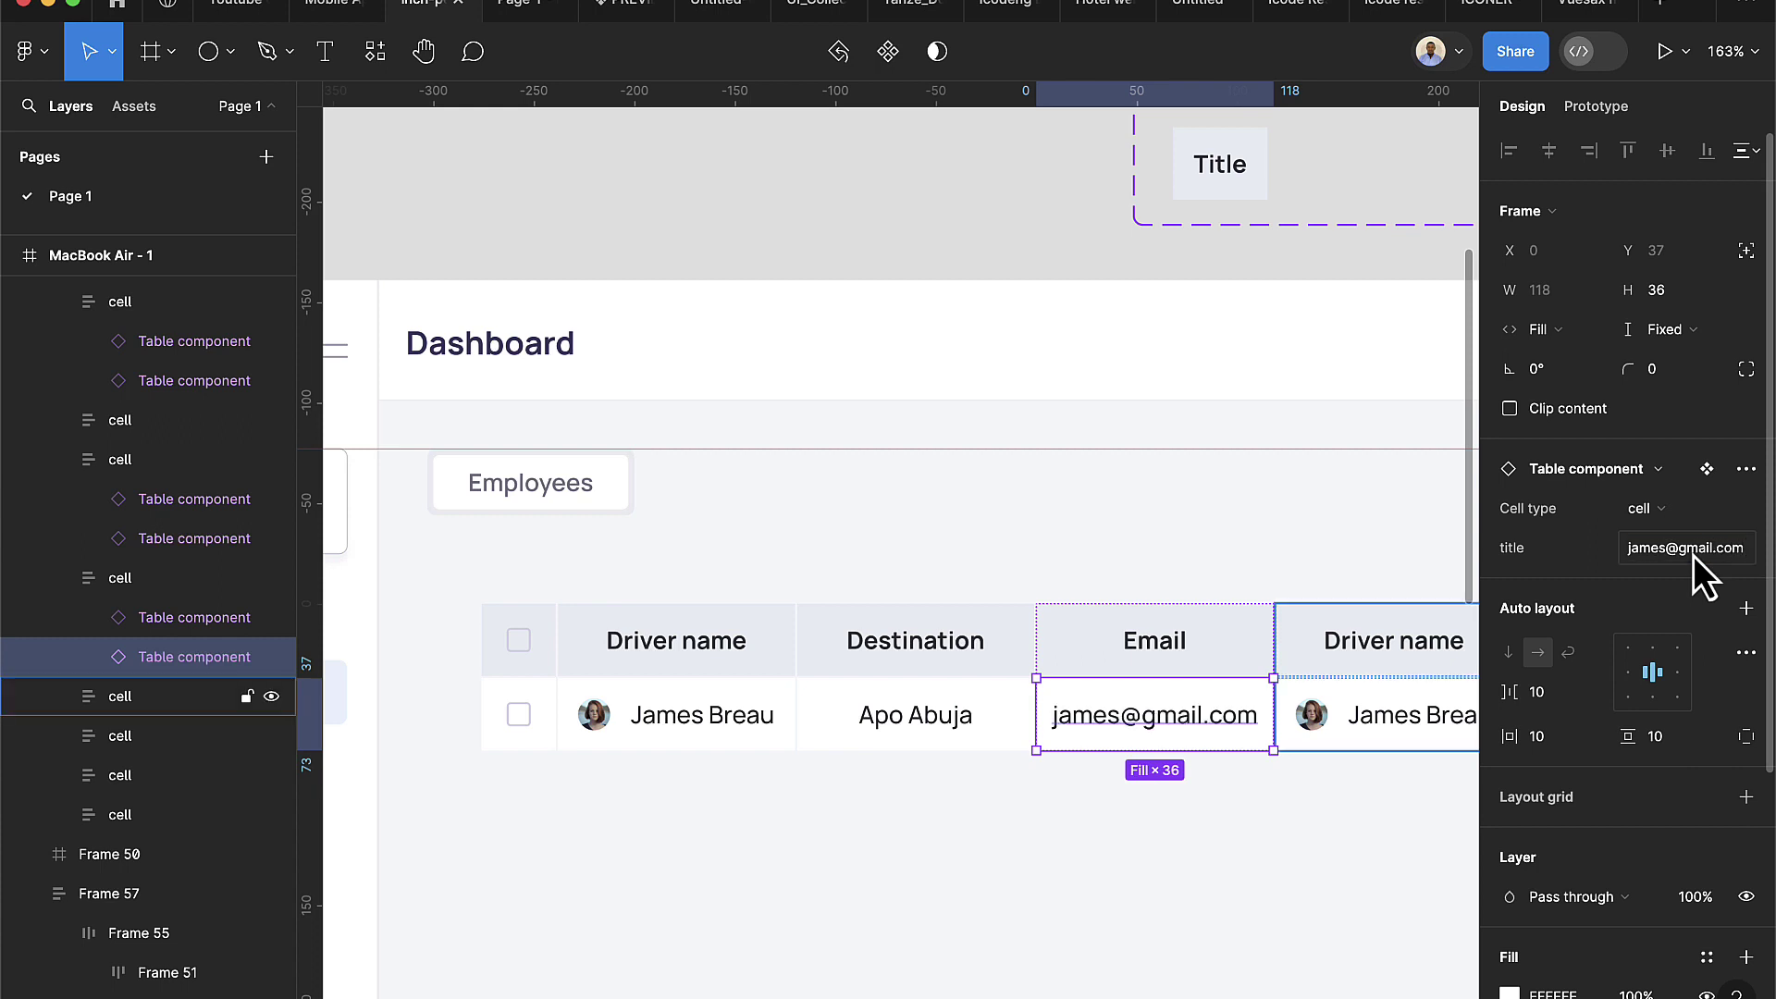
Retitle the fourth column's header to 'Phone'
{"action": "scroll", "coordinate": [786, 680], "scroll_direction": "right", "scroll_amount": 2}
{"action": "scroll", "coordinate": [781, 680], "scroll_direction": "right", "scroll_amount": 2}
{"action": "left_click", "coordinate": [1174, 626]}
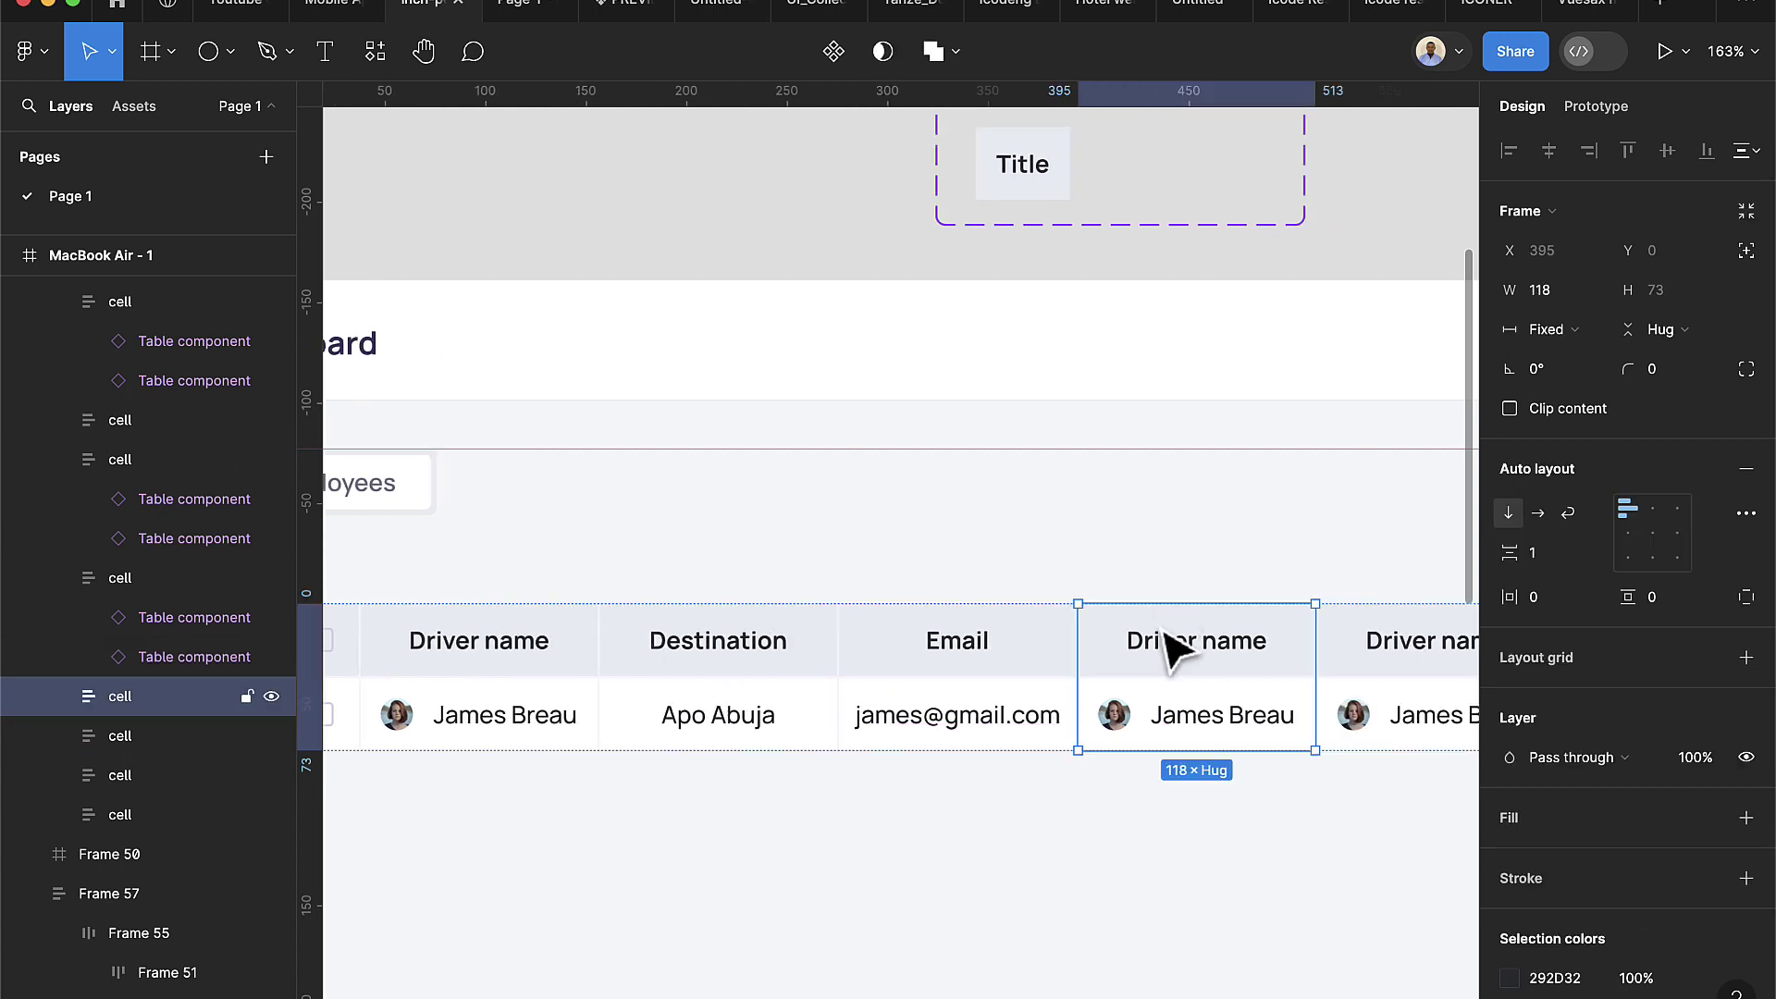
{"action": "double_click", "coordinate": [1295, 643]}
{"action": "left_click", "coordinate": [1698, 549]}
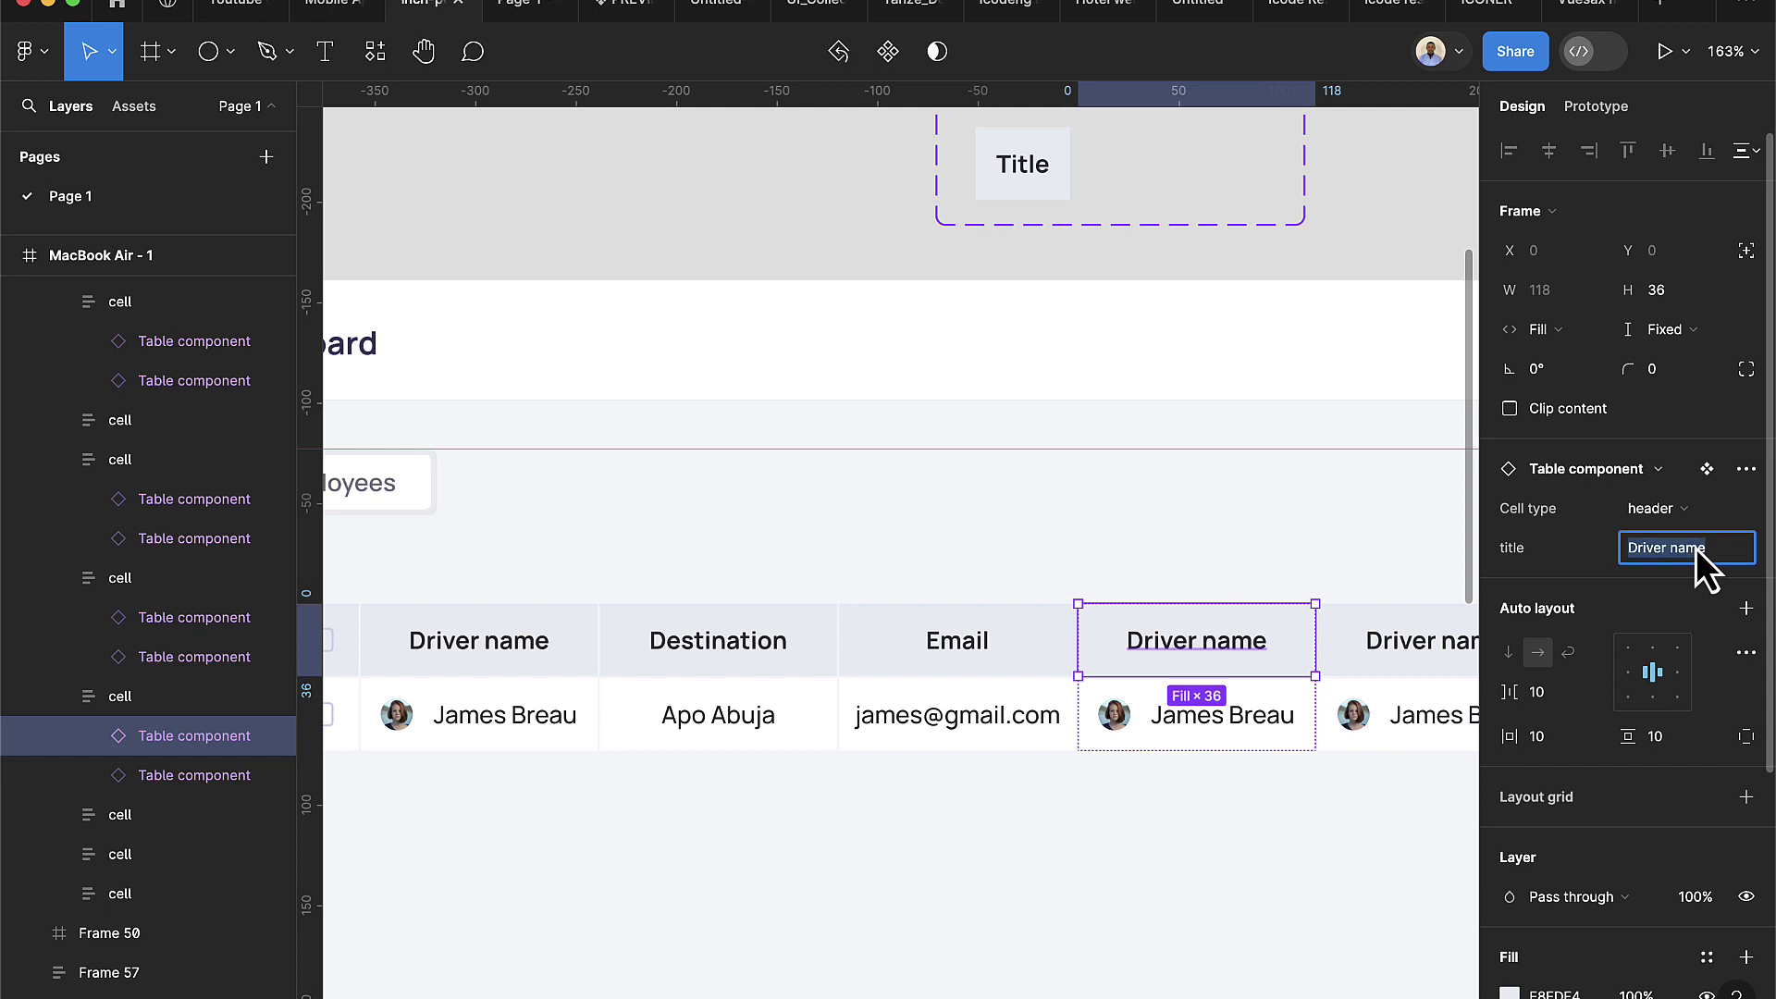
{"action": "type", "text": "0"}
{"action": "key", "text": "BackSpace"}
{"action": "type", "text": "Phone"}
{"action": "key", "text": "Return"}
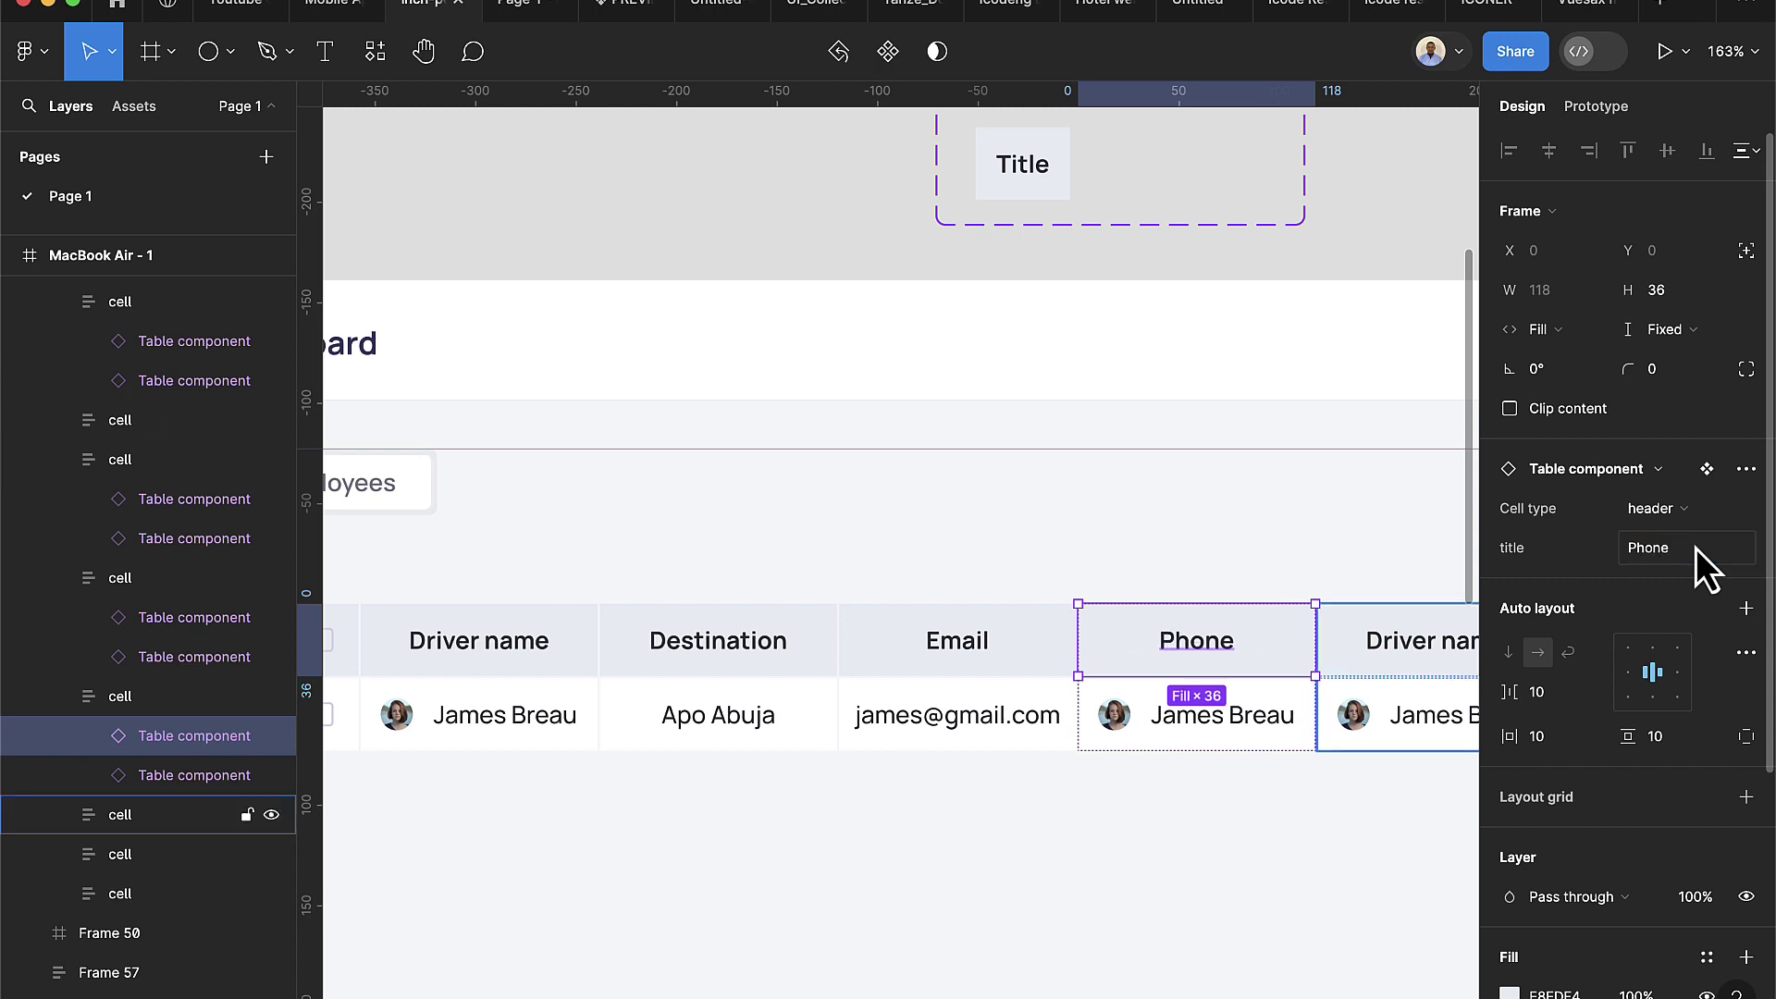
Replace the driver name under Phone with a sample phone number
{"action": "left_click", "coordinate": [1307, 732]}
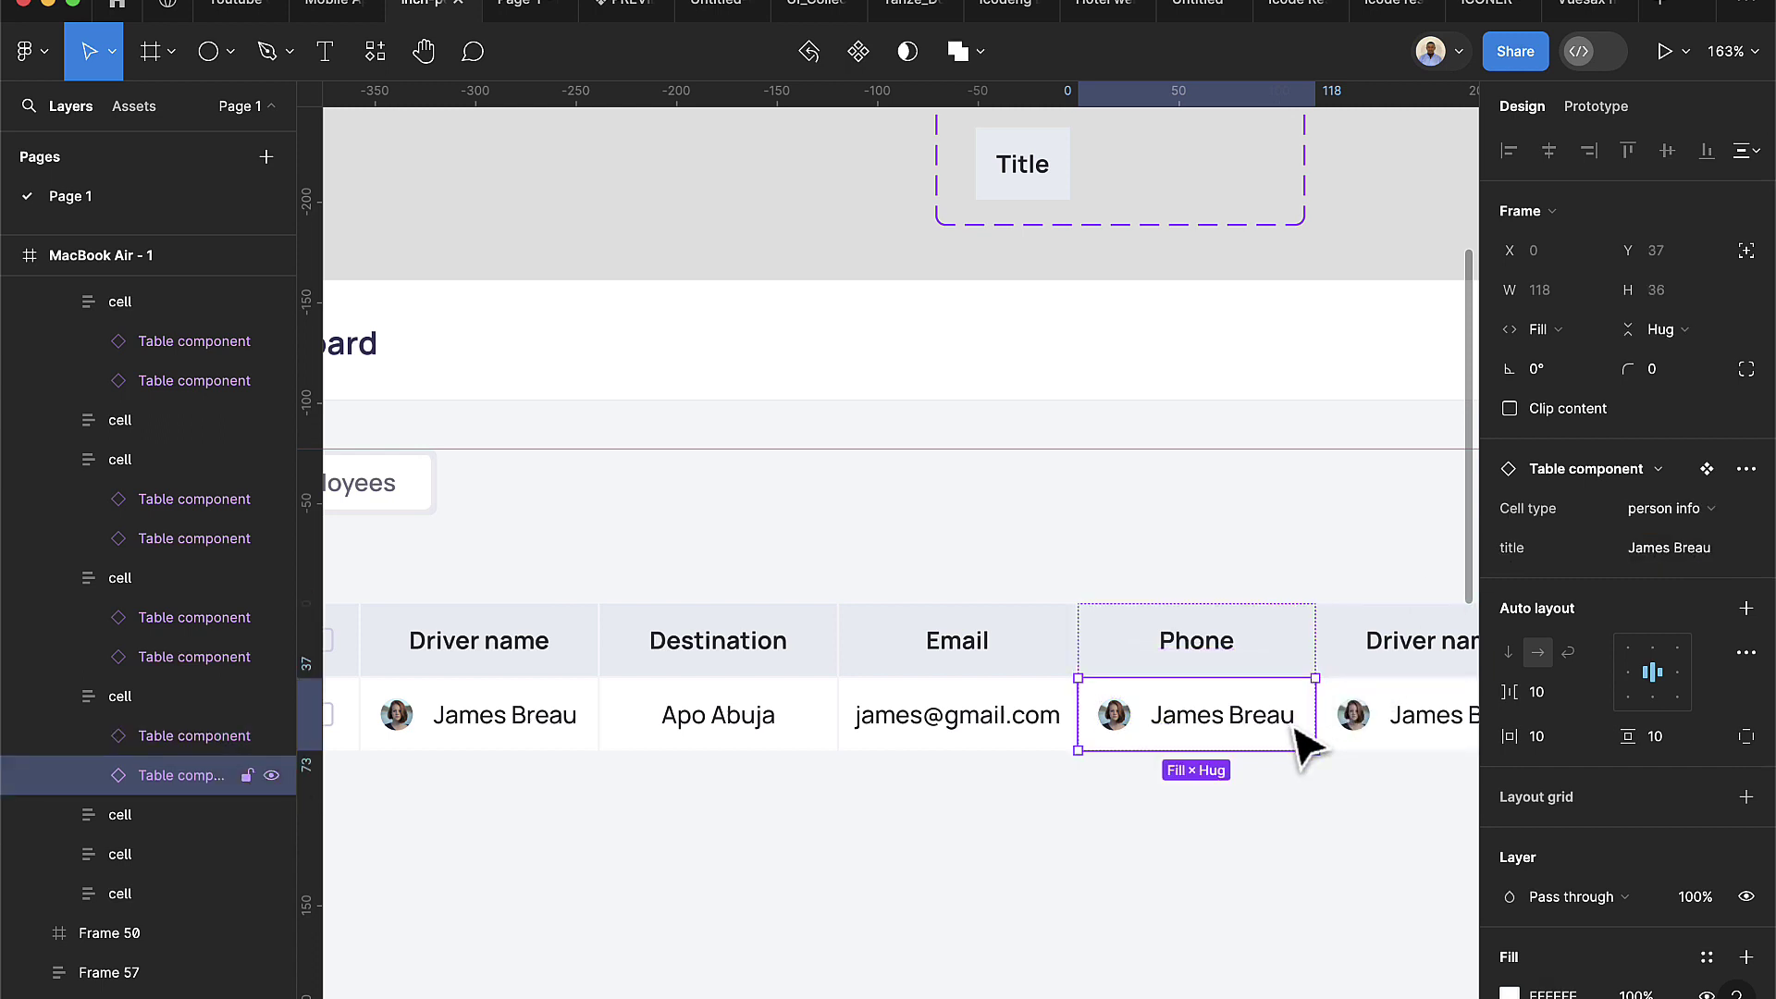
{"action": "left_click", "coordinate": [1710, 557]}
{"action": "key", "text": "BackSpace"}
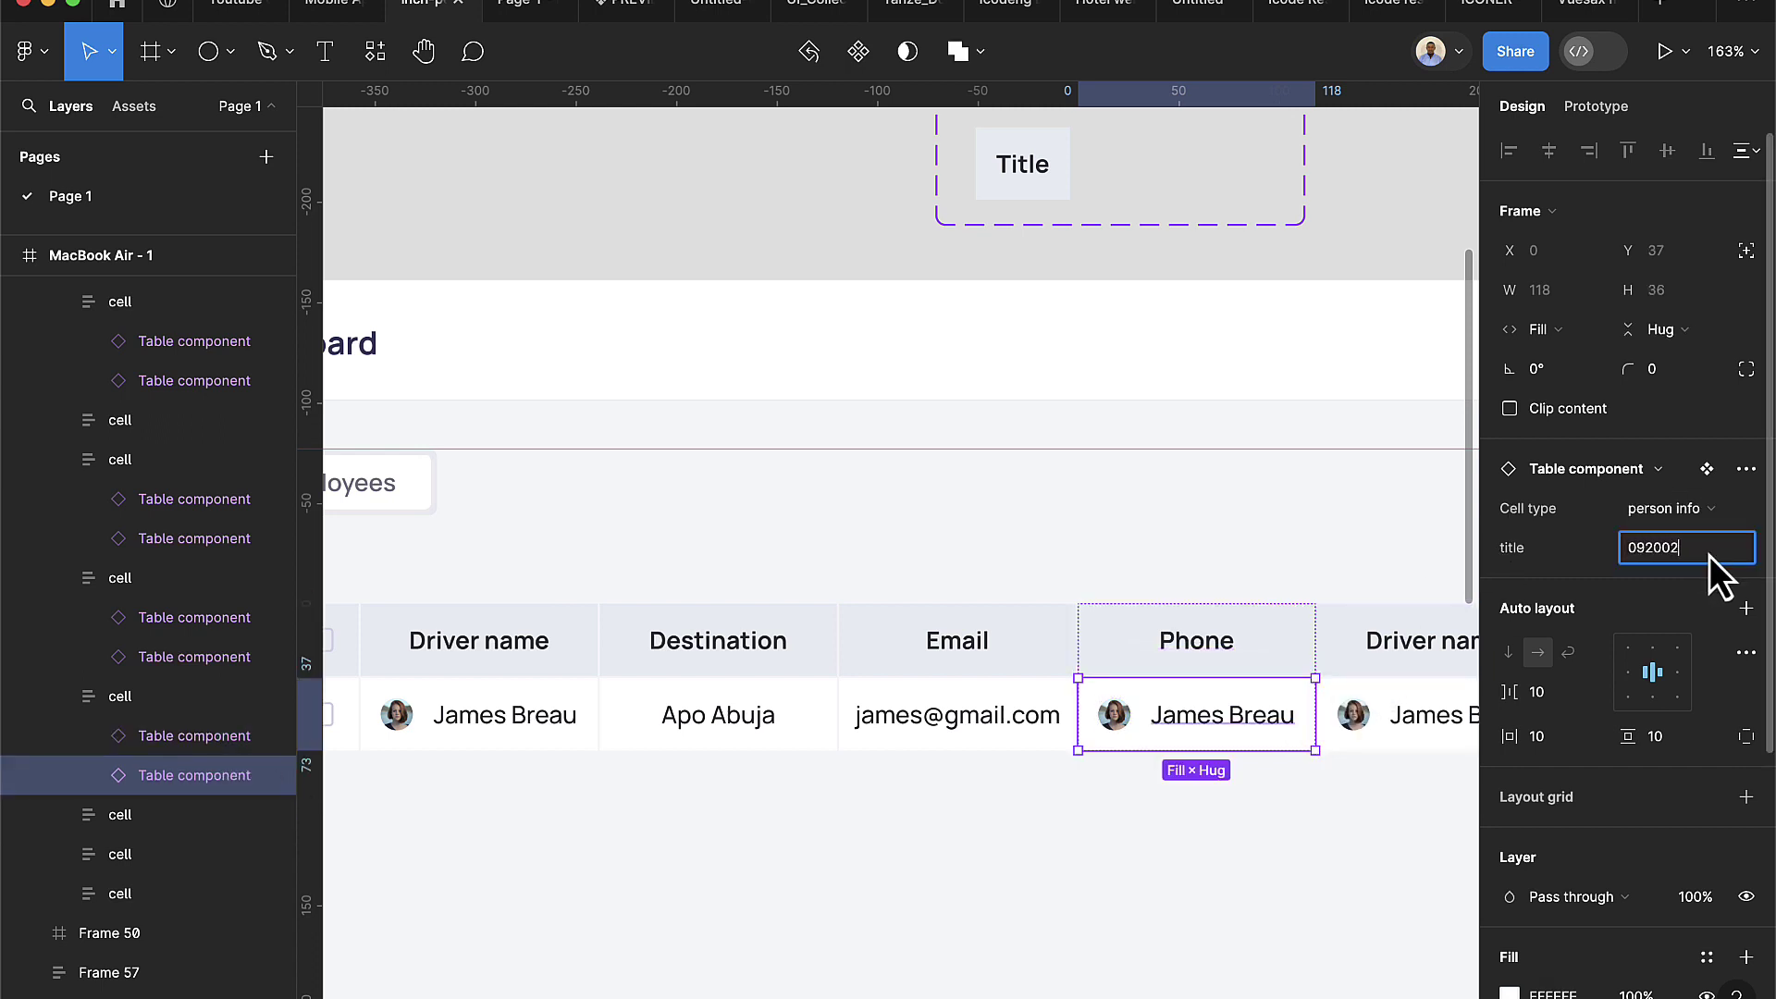
{"action": "key", "text": "Return"}
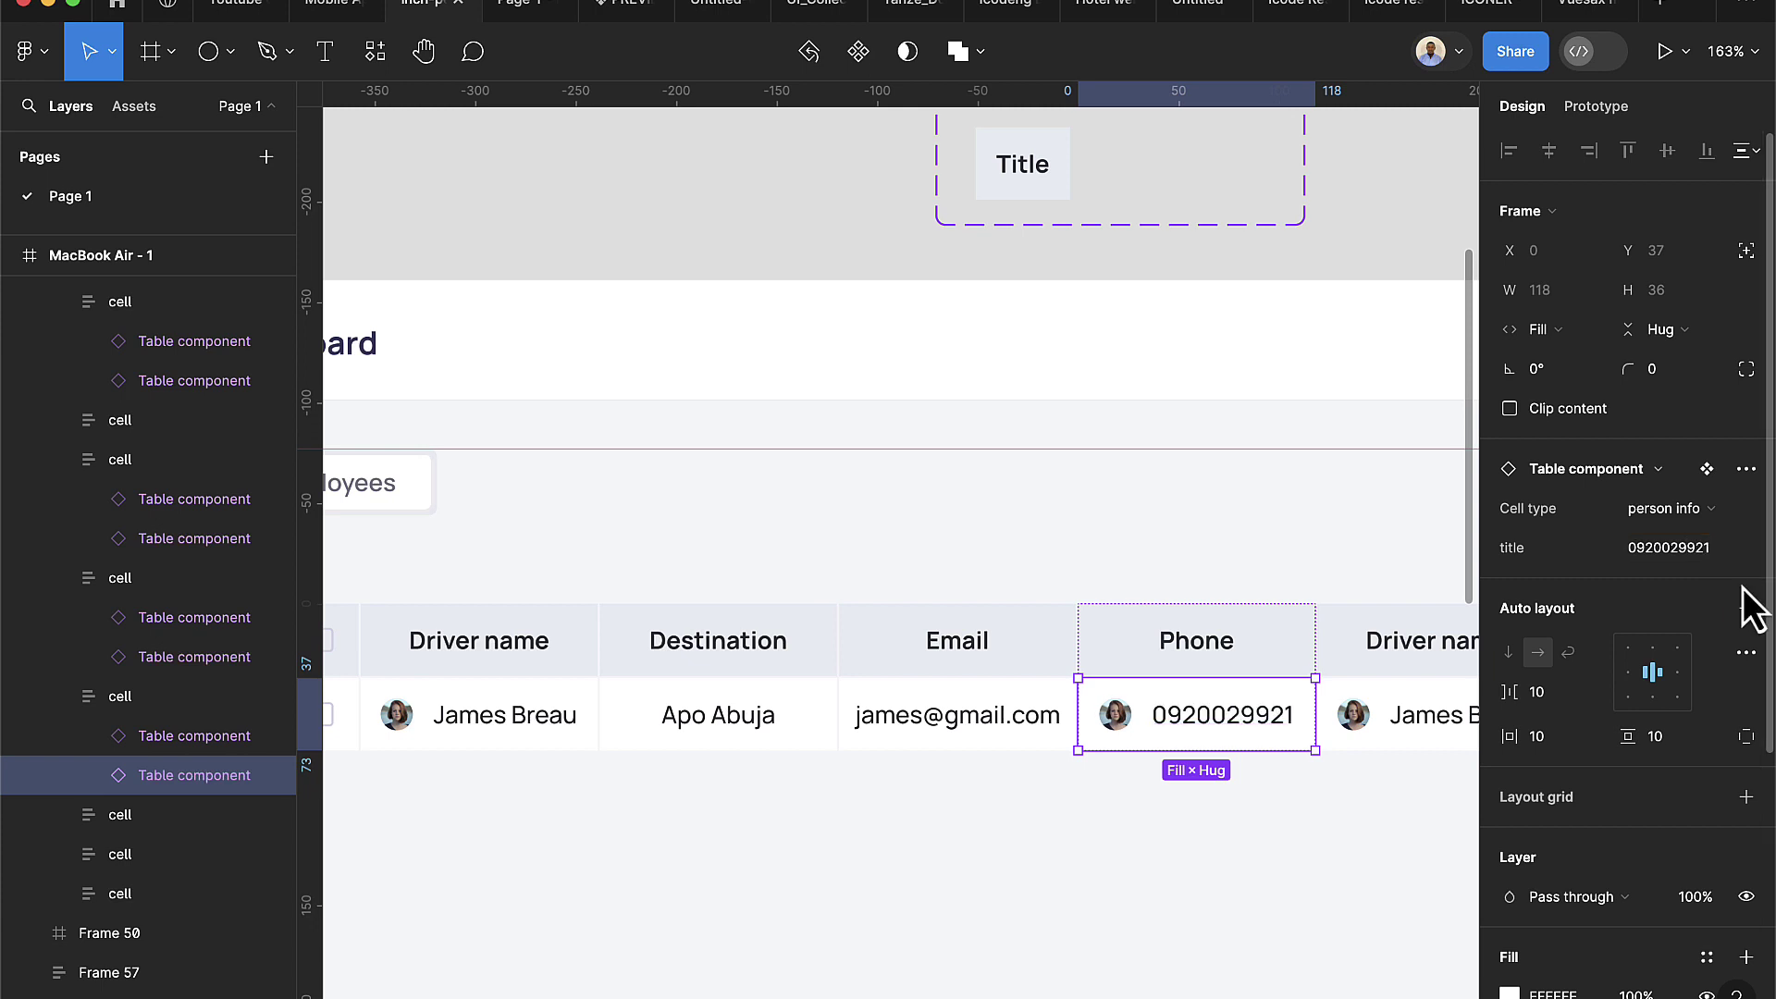
{"action": "scroll", "coordinate": [1314, 689], "scroll_direction": "right", "scroll_amount": 3}
{"action": "scroll", "coordinate": [1230, 674], "scroll_direction": "right", "scroll_amount": 2}
{"action": "left_click", "coordinate": [1171, 665]}
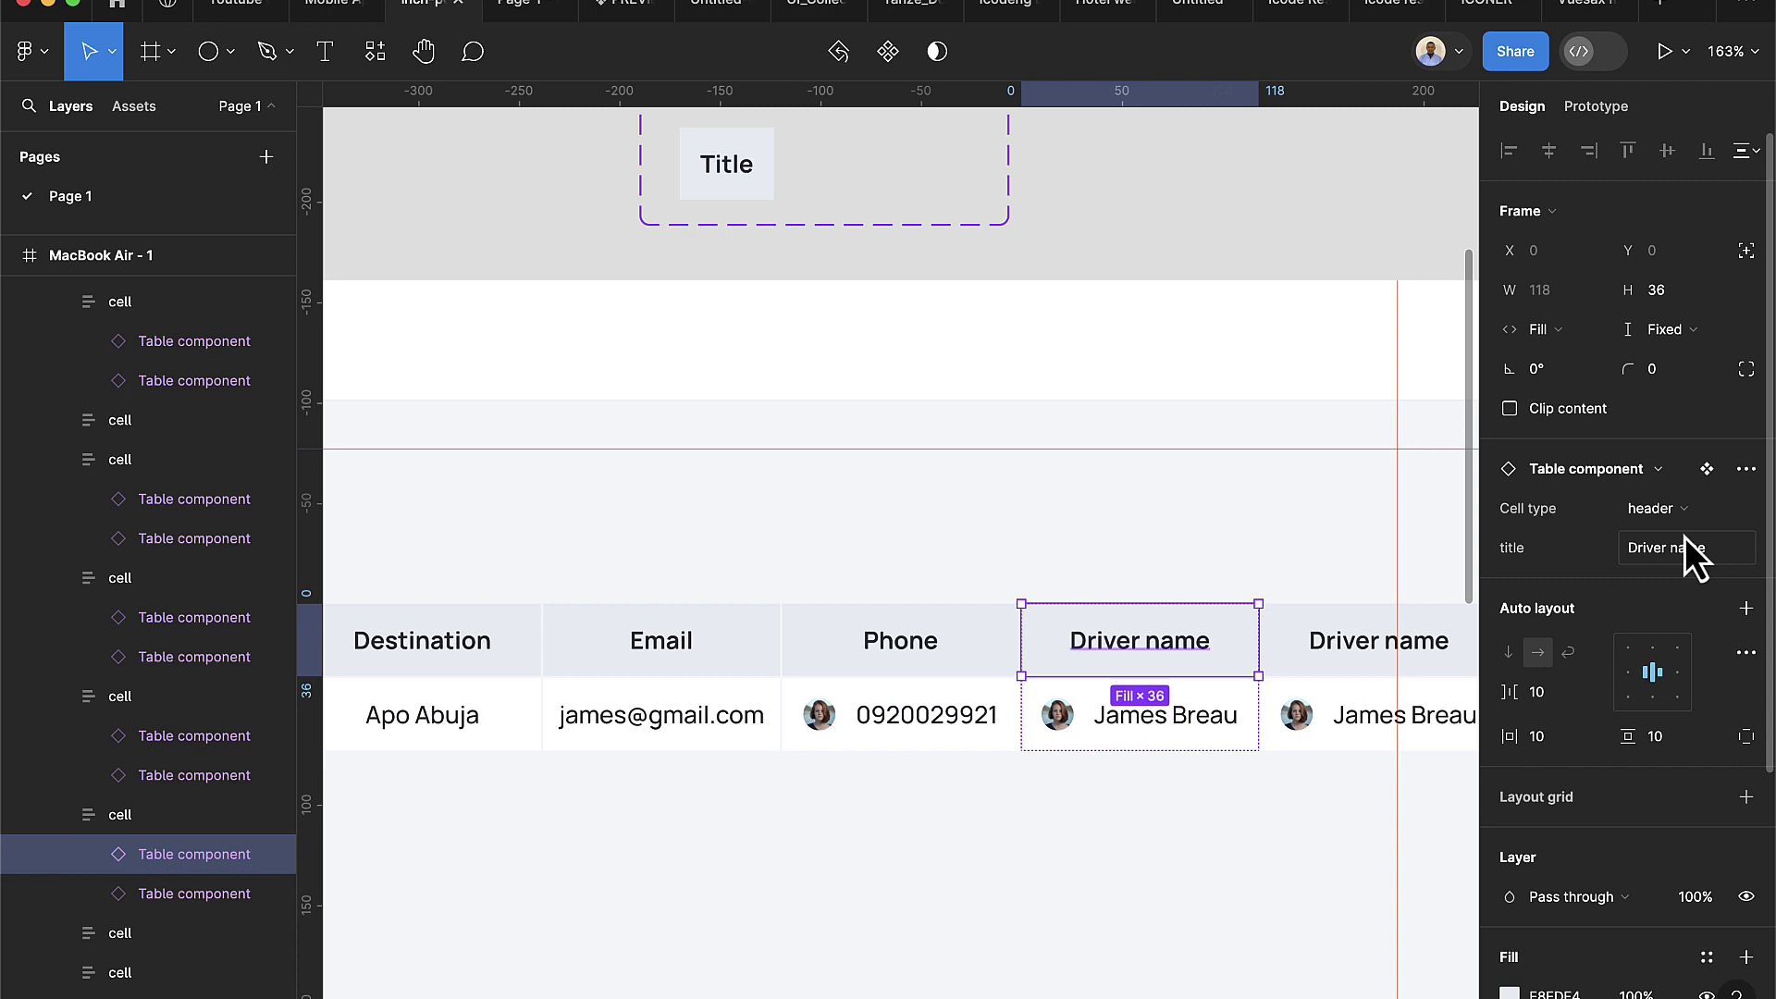
Title the next column 'Location' with 'Maitama Abuja' in its row
{"action": "left_click", "coordinate": [1697, 550]}
{"action": "type", "text": "Loca"}
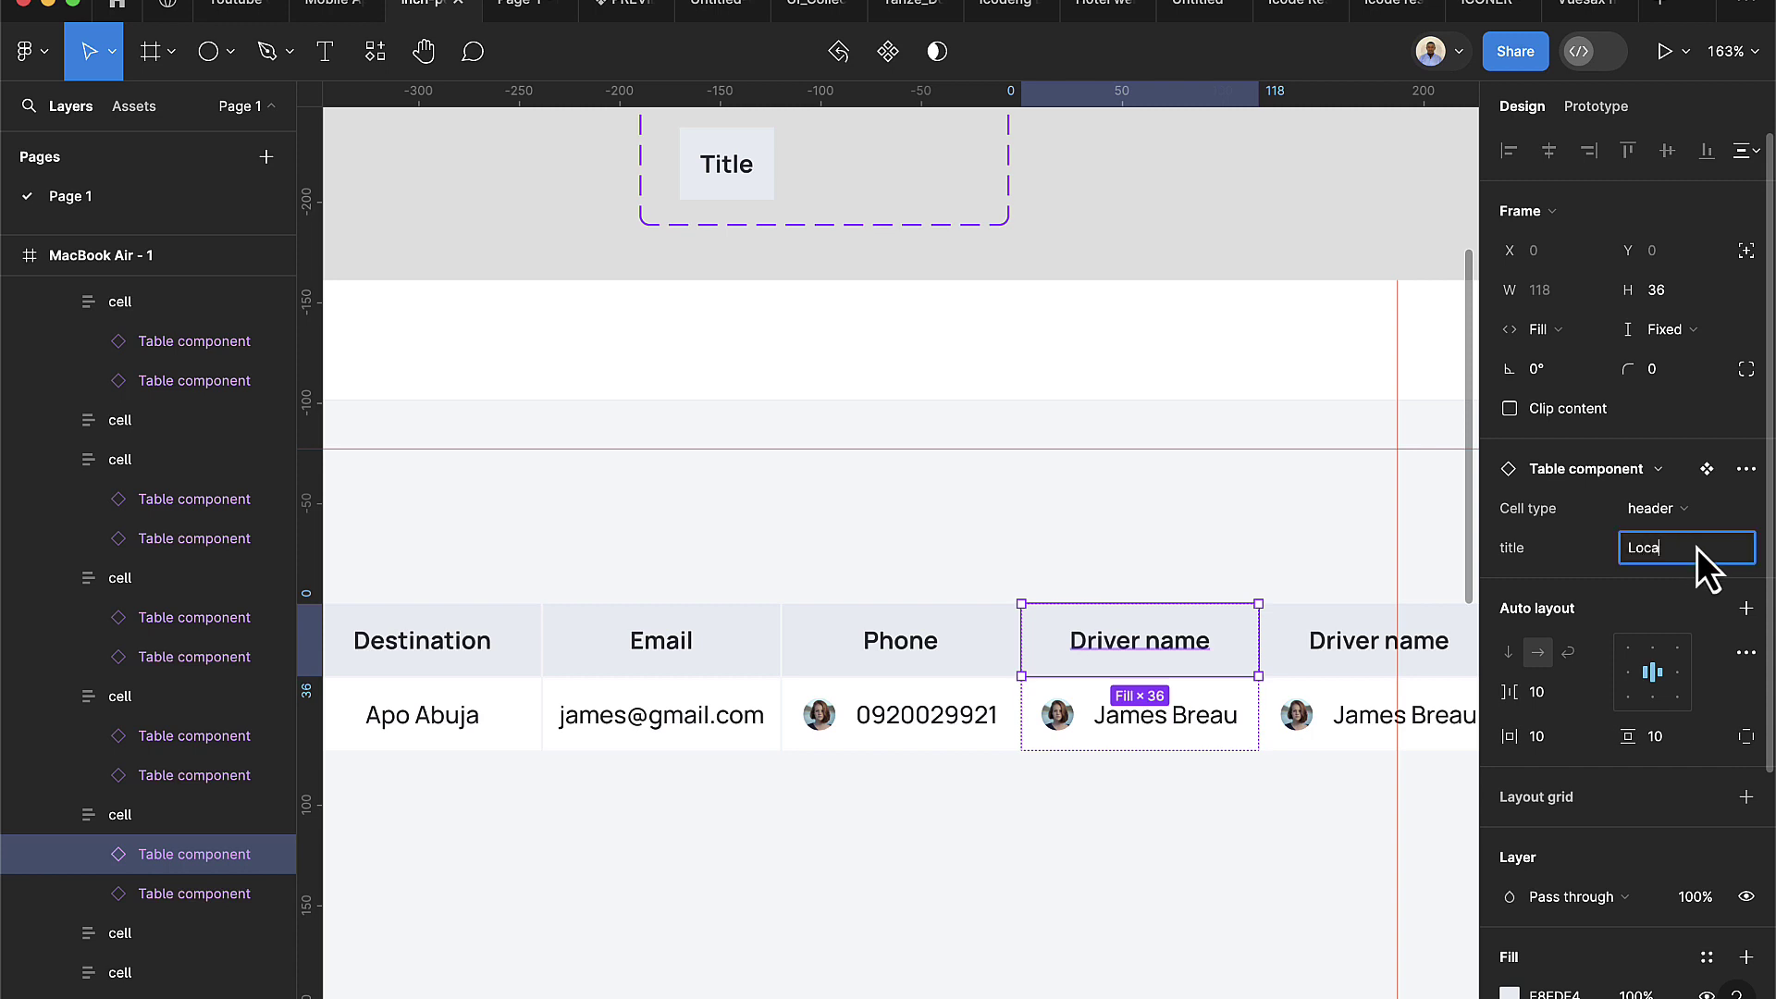
{"action": "type", "text": "tion"}
{"action": "key", "text": "Return"}
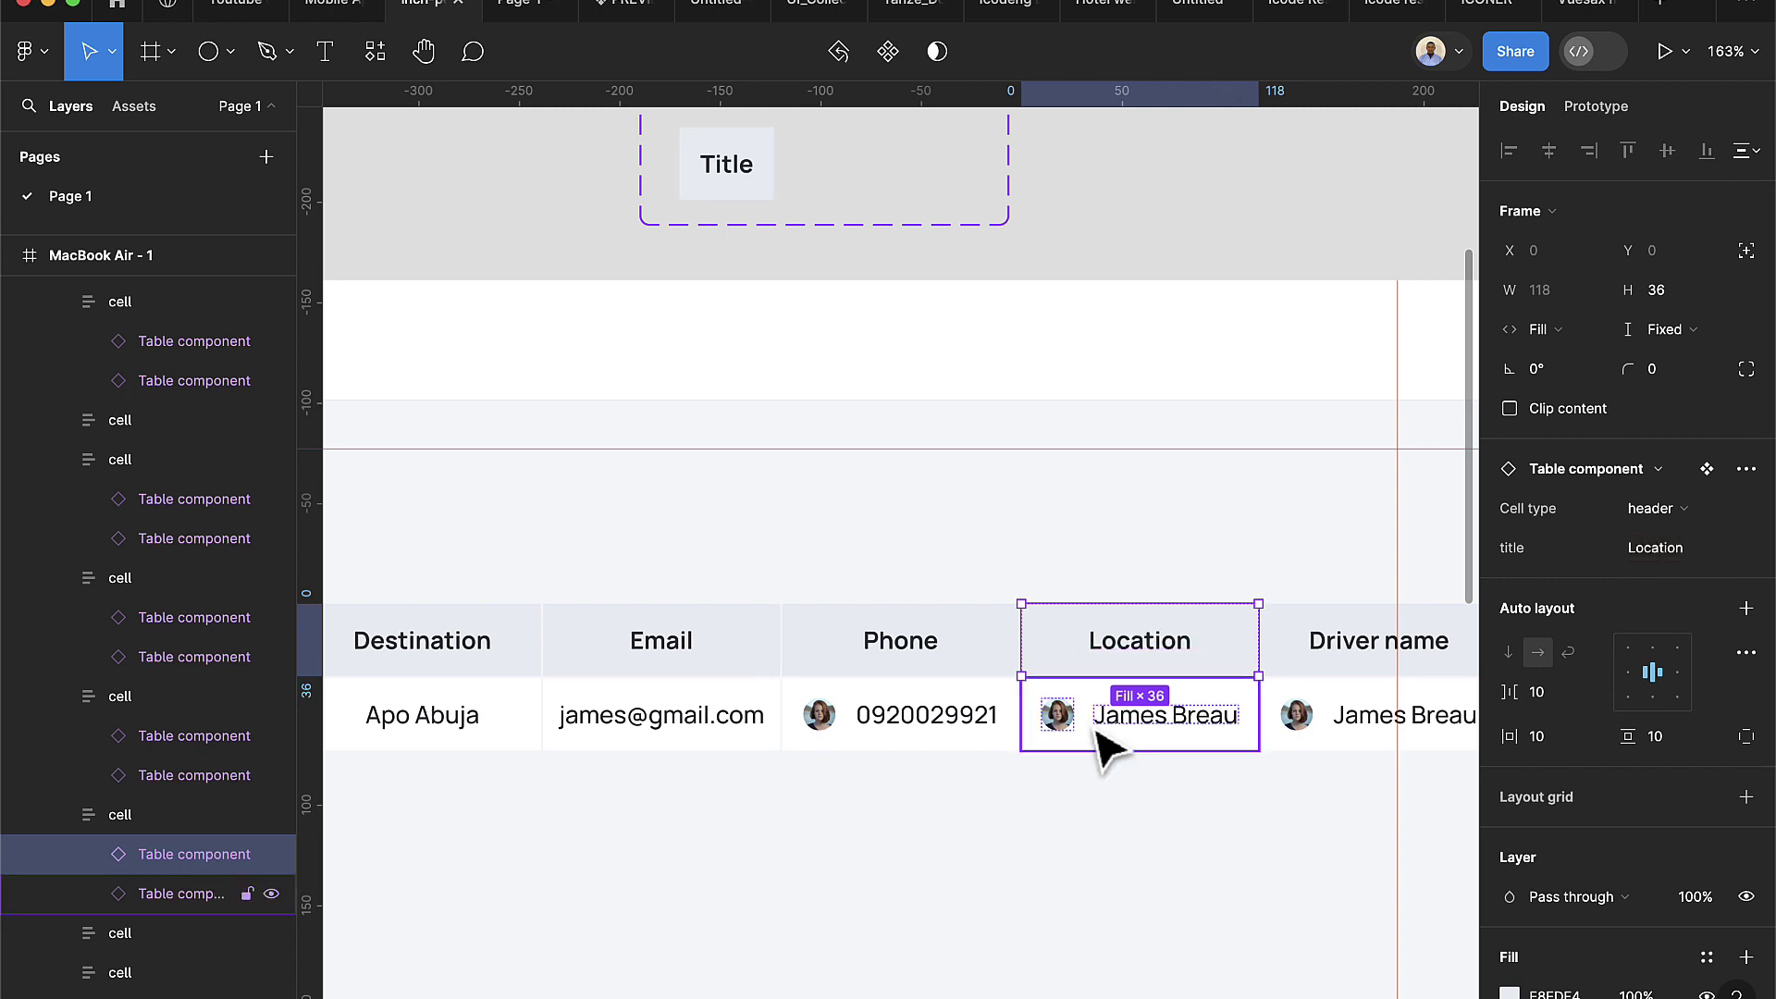
{"action": "left_click", "coordinate": [1189, 730]}
{"action": "left_click", "coordinate": [1684, 553]}
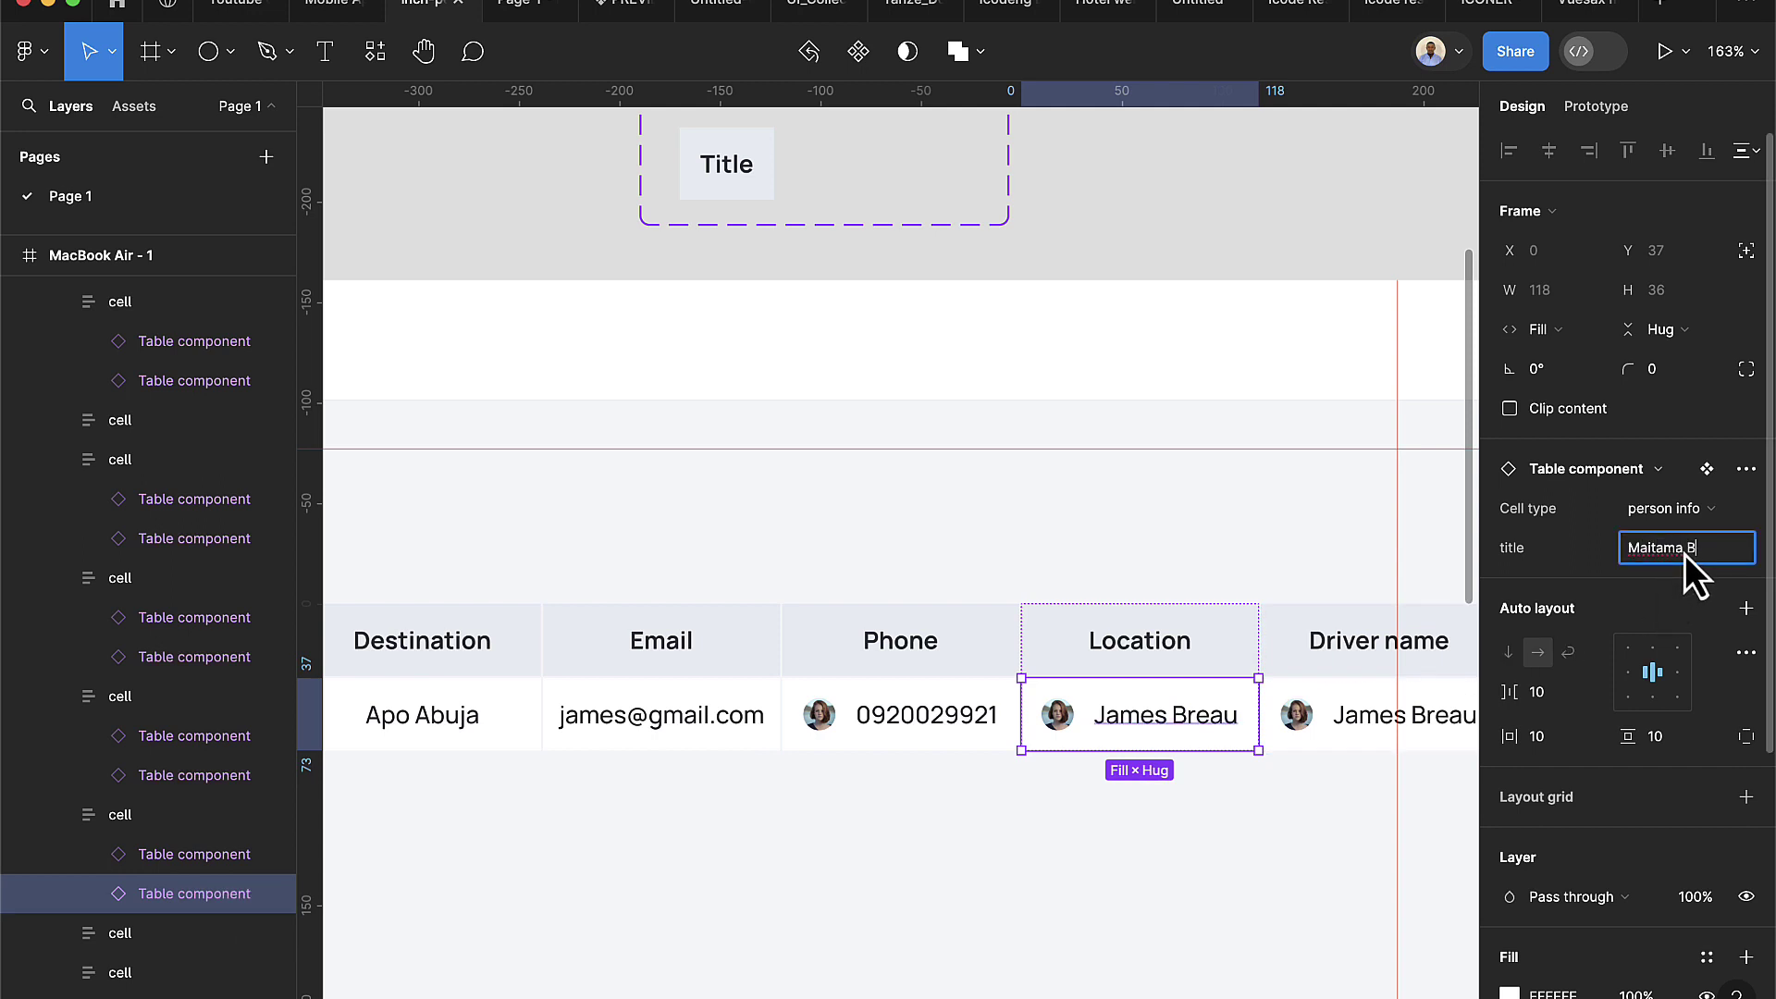
{"action": "type", "text": "Maitama Abuja"}
{"action": "key", "text": "Return"}
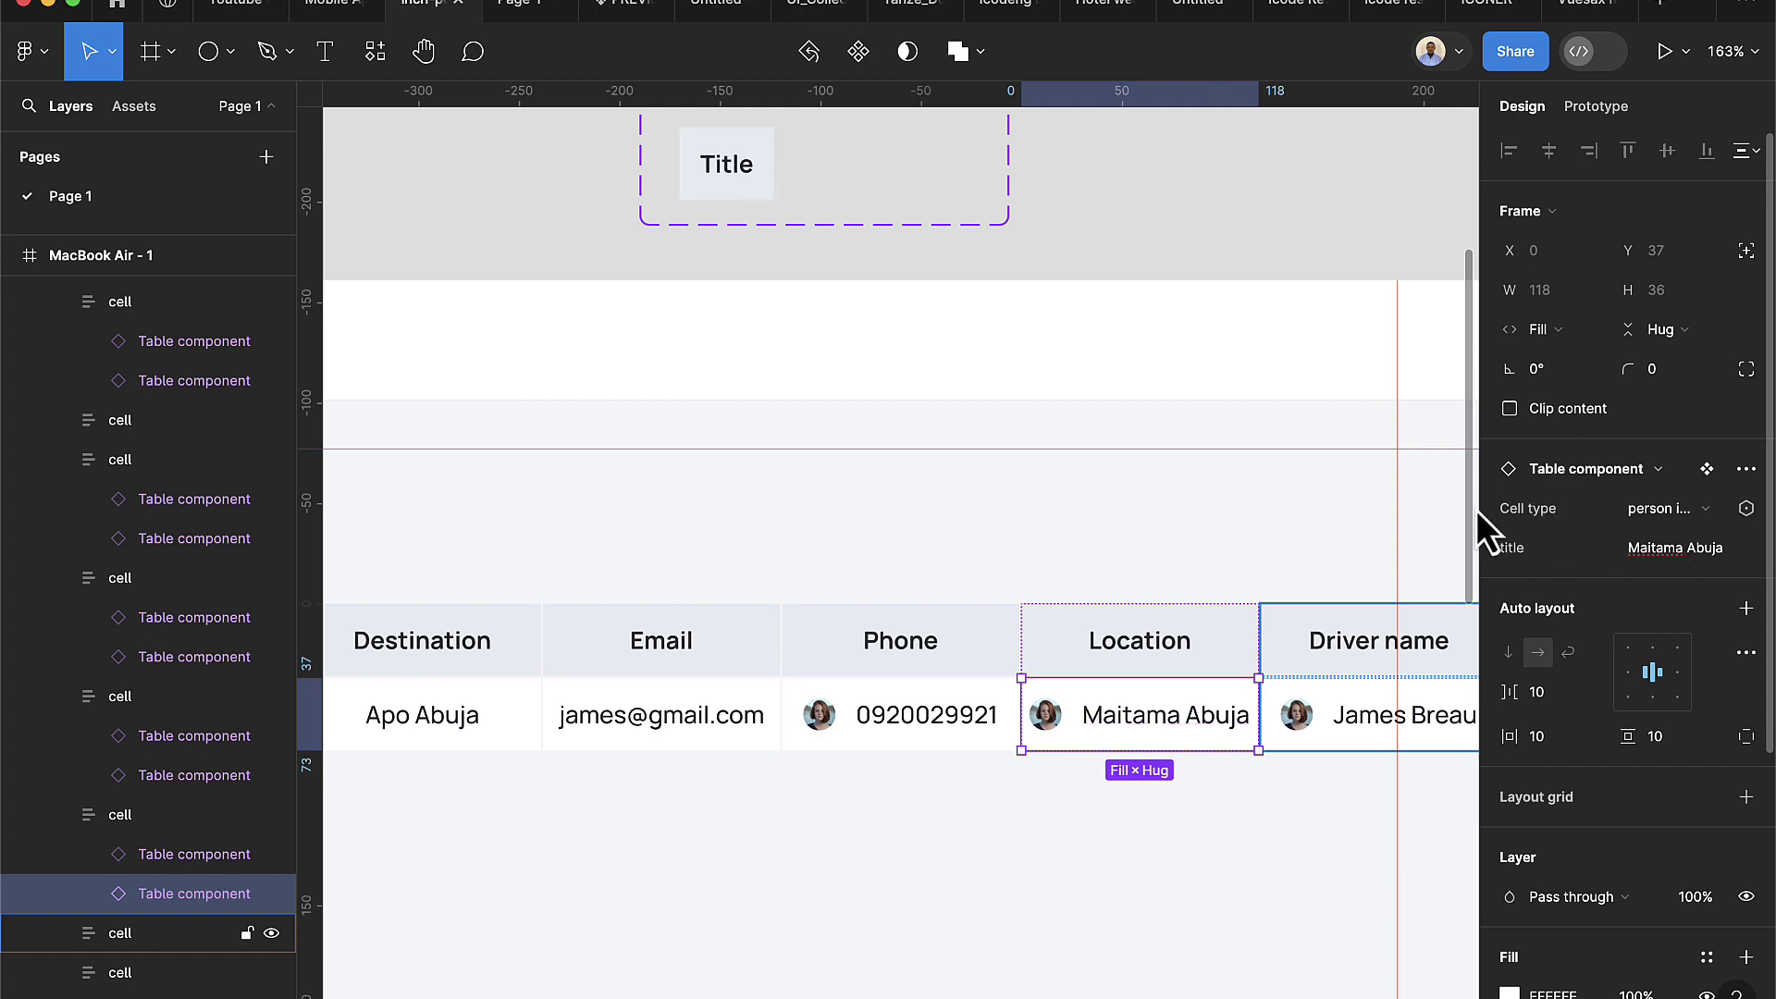
Title the duplicated column 'Plate No.' with 'ABJ-930-K' in its row
{"action": "scroll", "coordinate": [1332, 648], "scroll_direction": "right", "scroll_amount": 5}
{"action": "left_click", "coordinate": [1004, 660]}
{"action": "left_click", "coordinate": [1004, 659]}
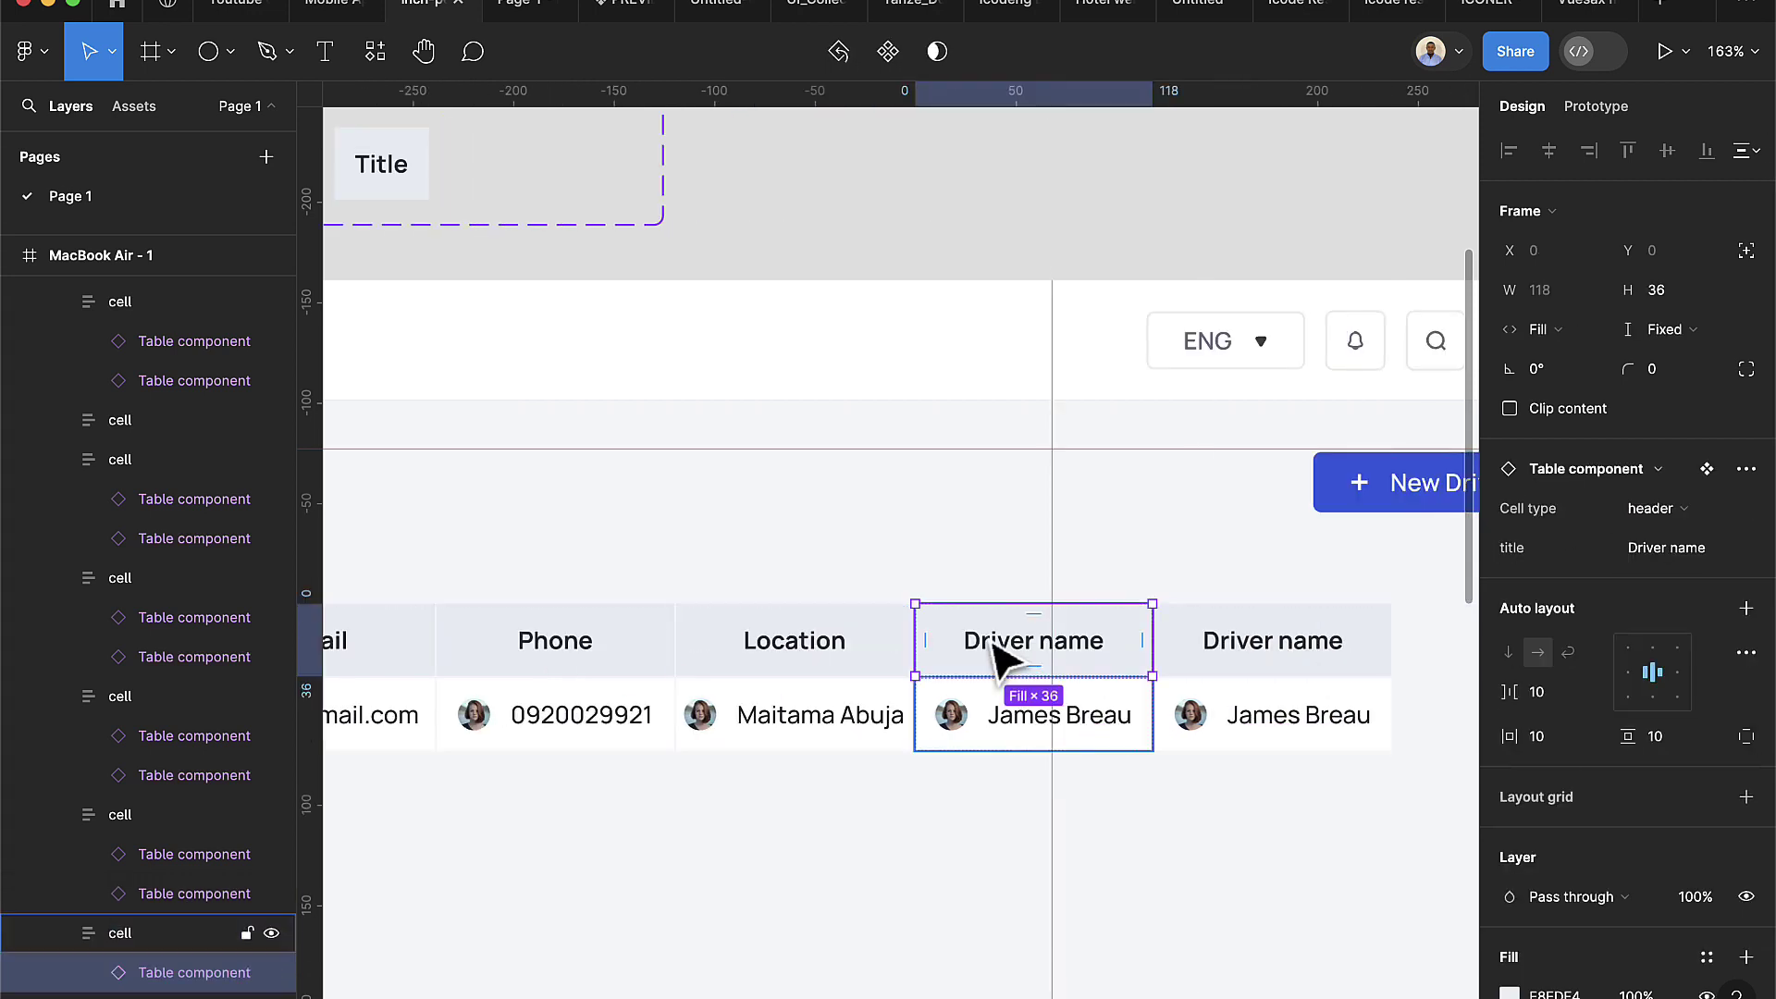
{"action": "left_click", "coordinate": [1710, 548]}
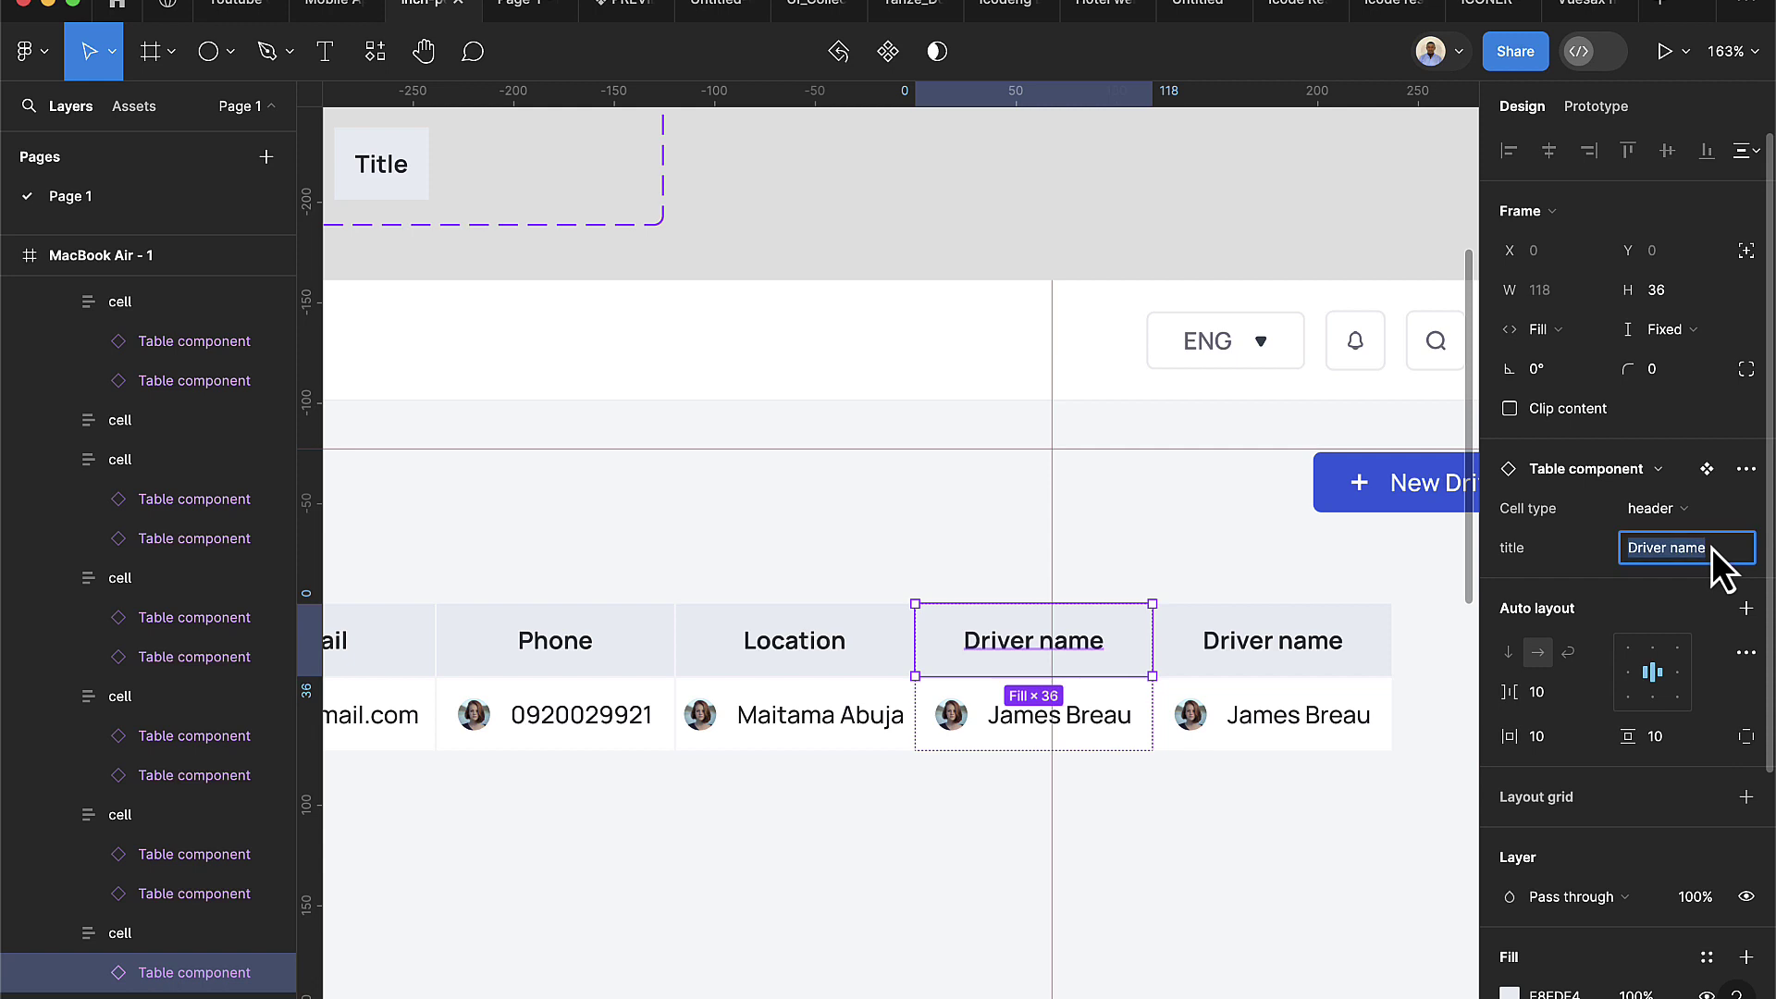
{"action": "type", "text": "Plate No."}
{"action": "key", "text": "Return"}
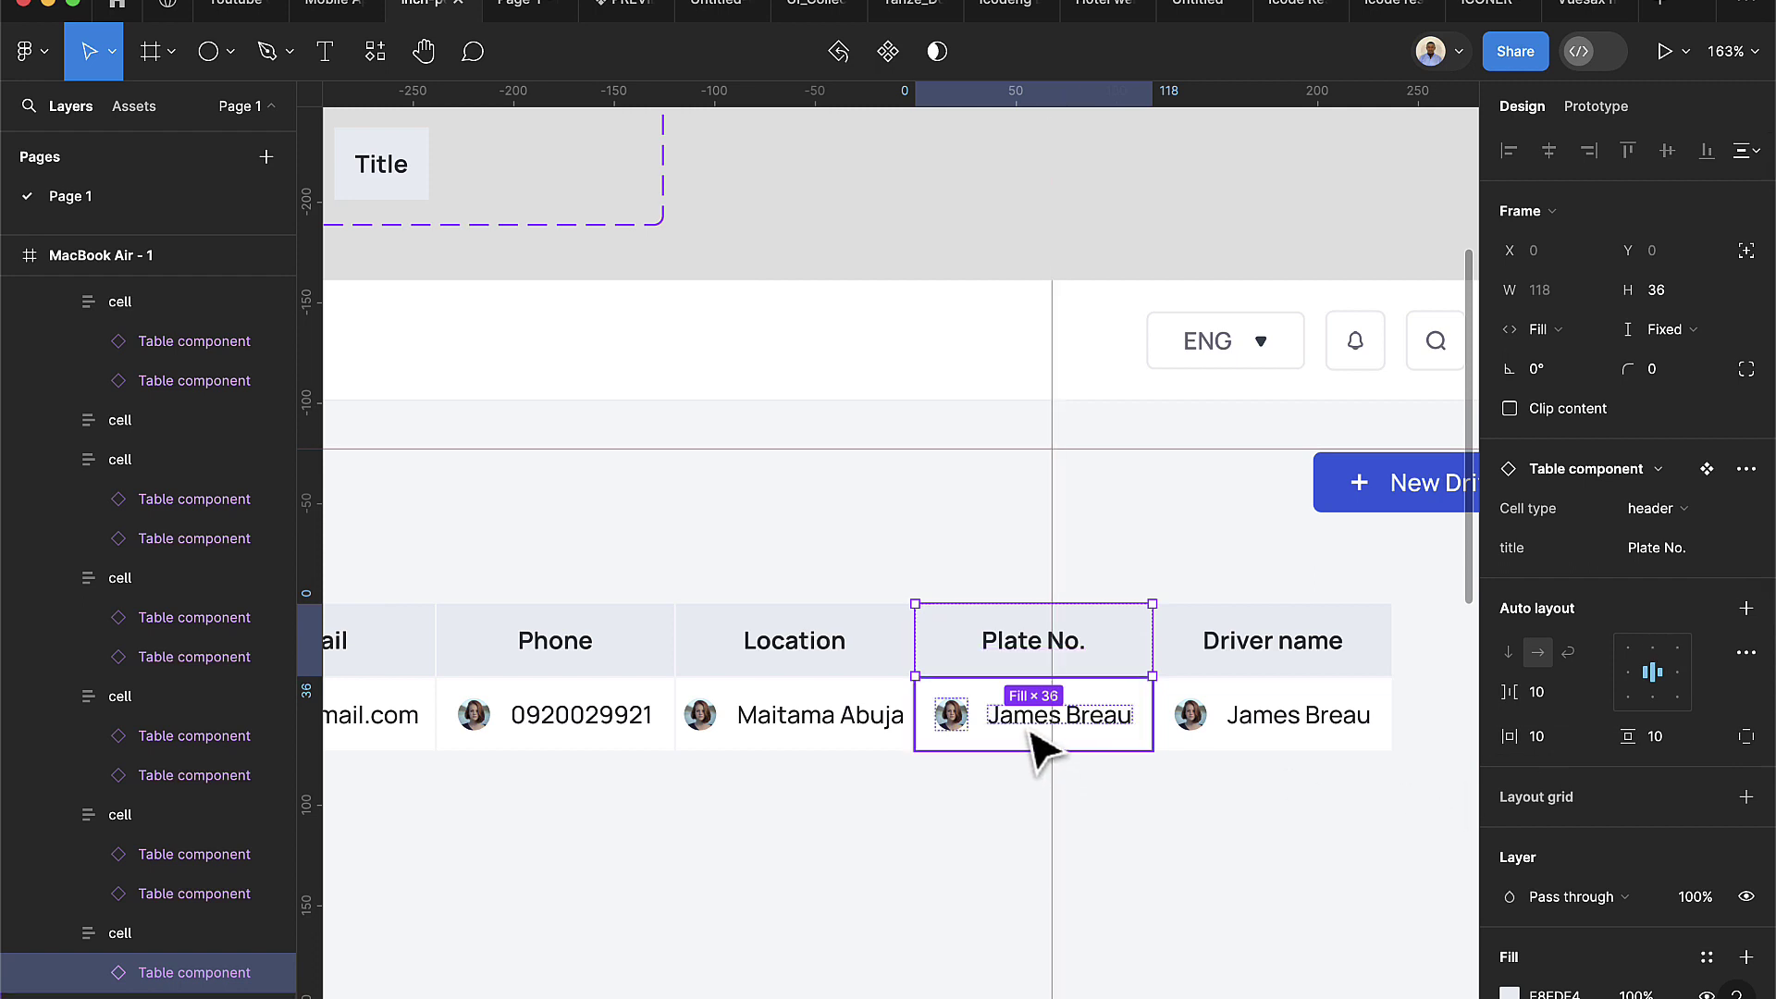
{"action": "left_click", "coordinate": [1033, 733]}
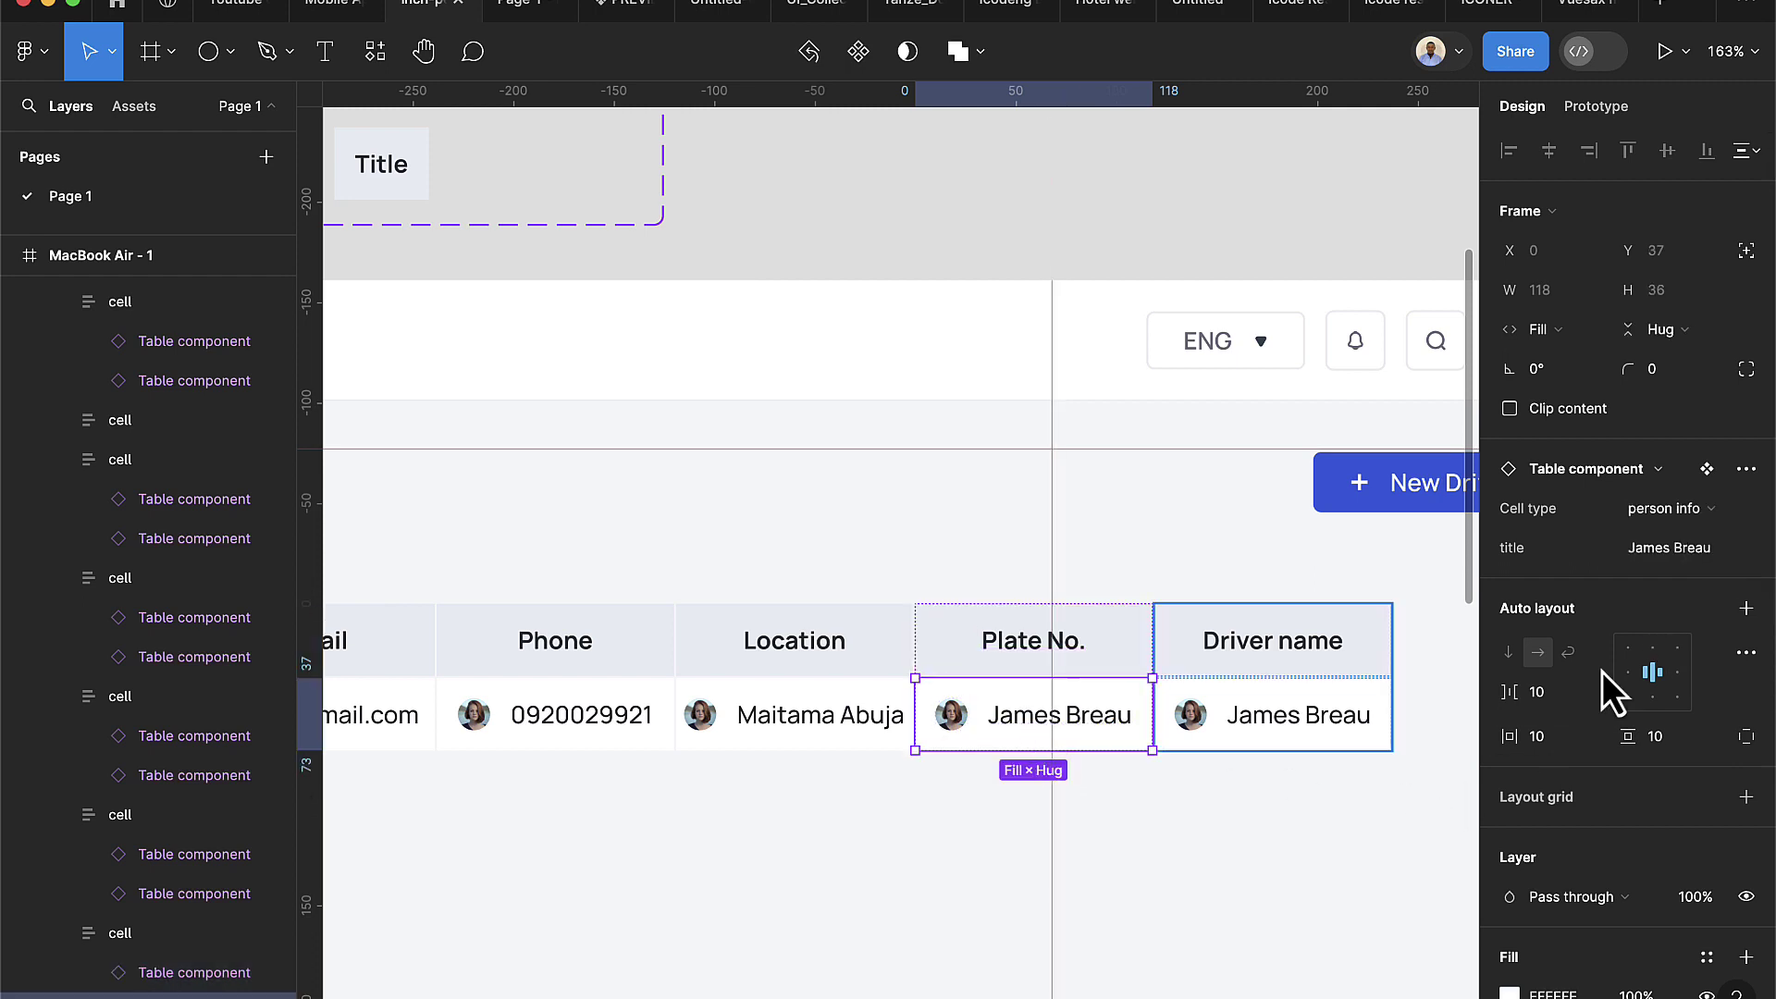
{"action": "left_click", "coordinate": [1723, 559]}
{"action": "type", "text": "Ab"}
{"action": "key", "text": "BackSpace"}
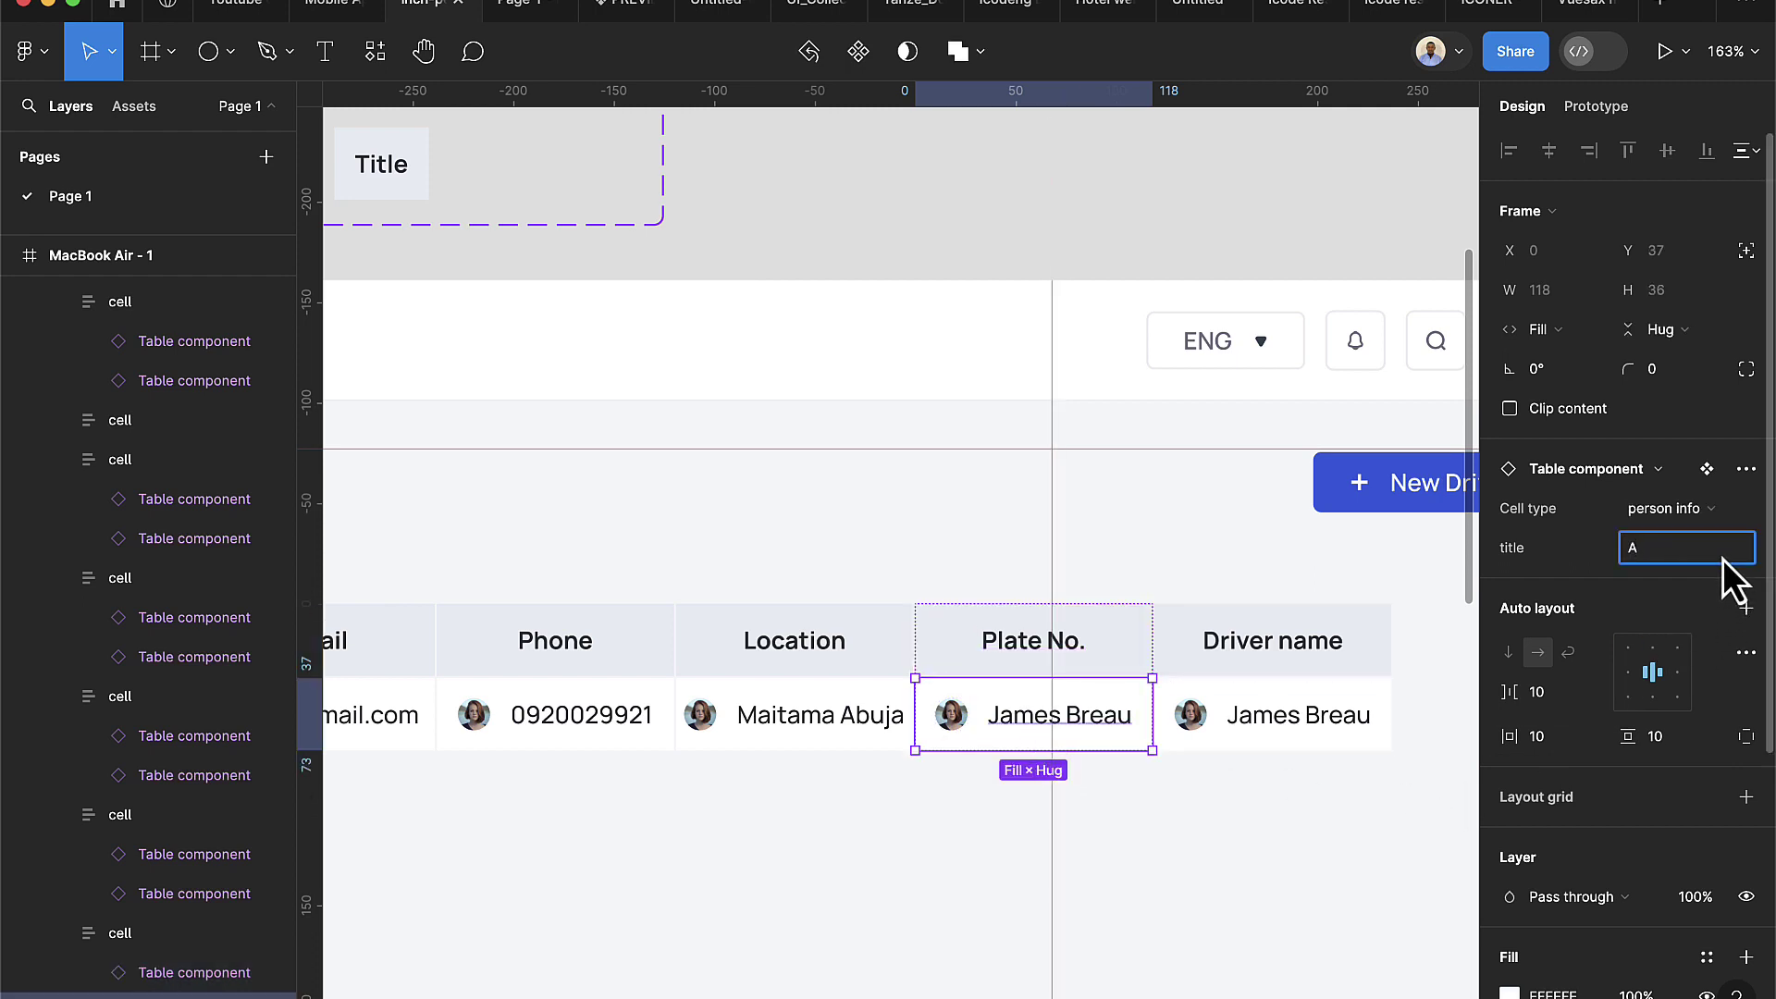
{"action": "type", "text": "BJ-930-K"}
{"action": "key", "text": "Return"}
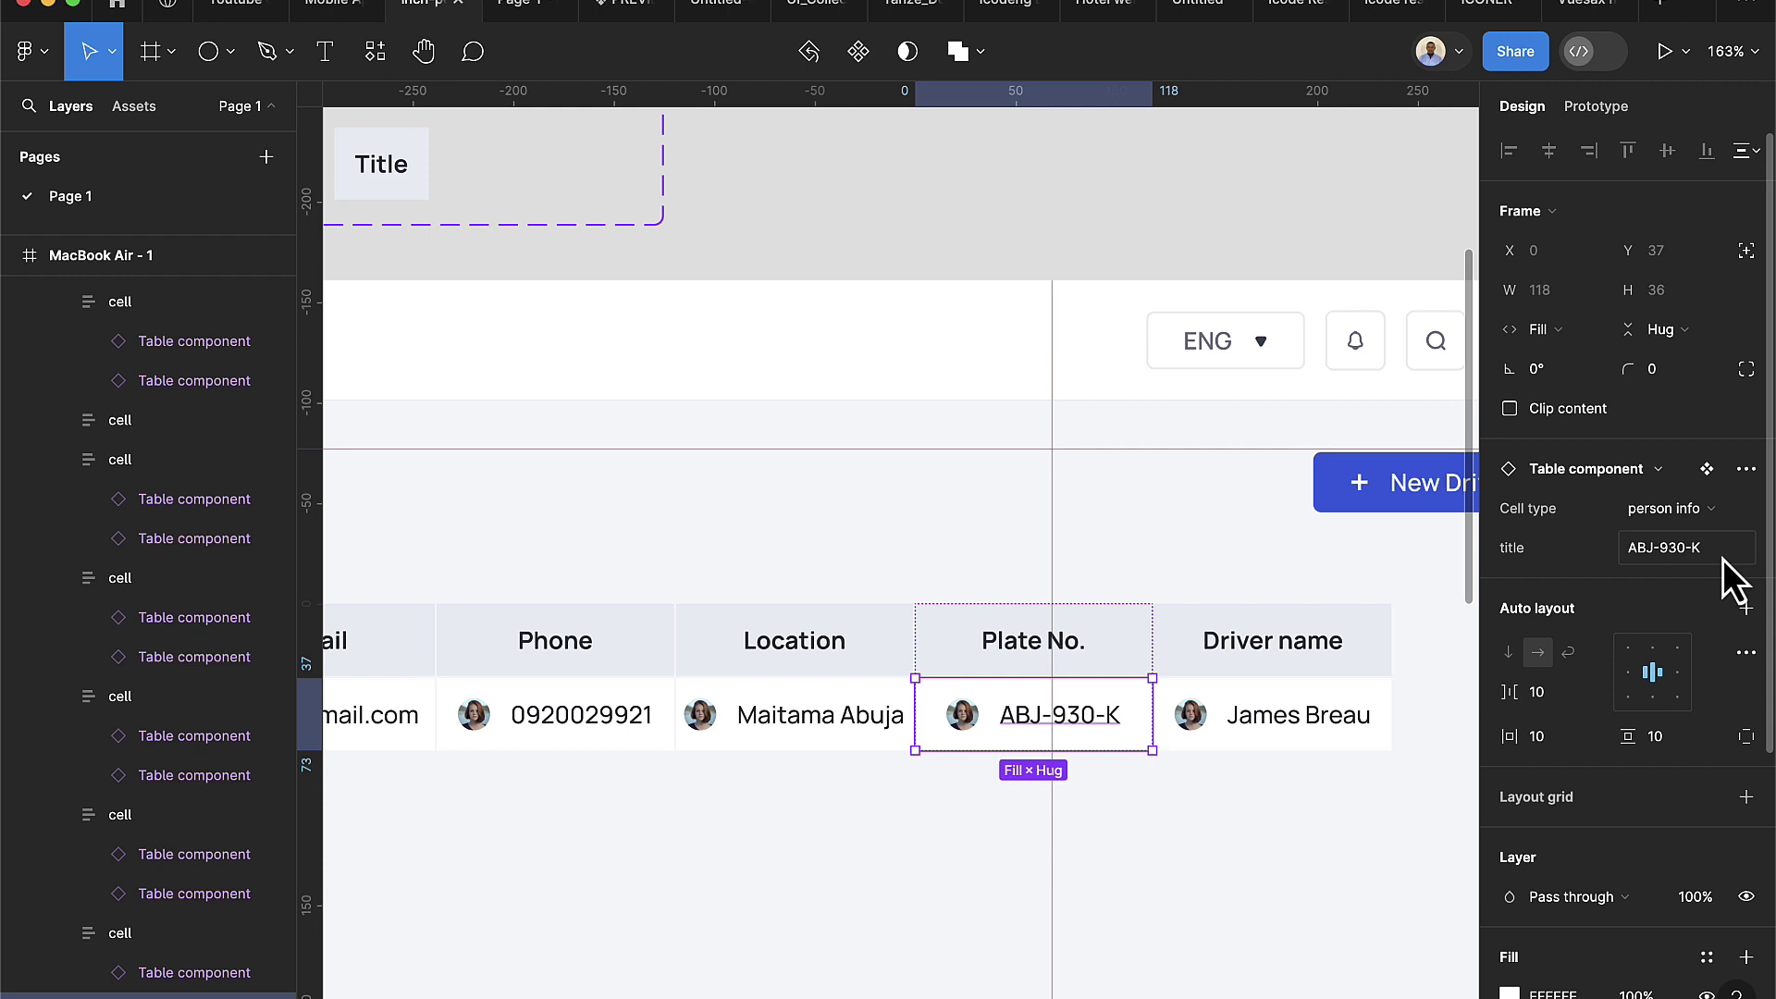
{"action": "left_click", "coordinate": [1344, 661]}
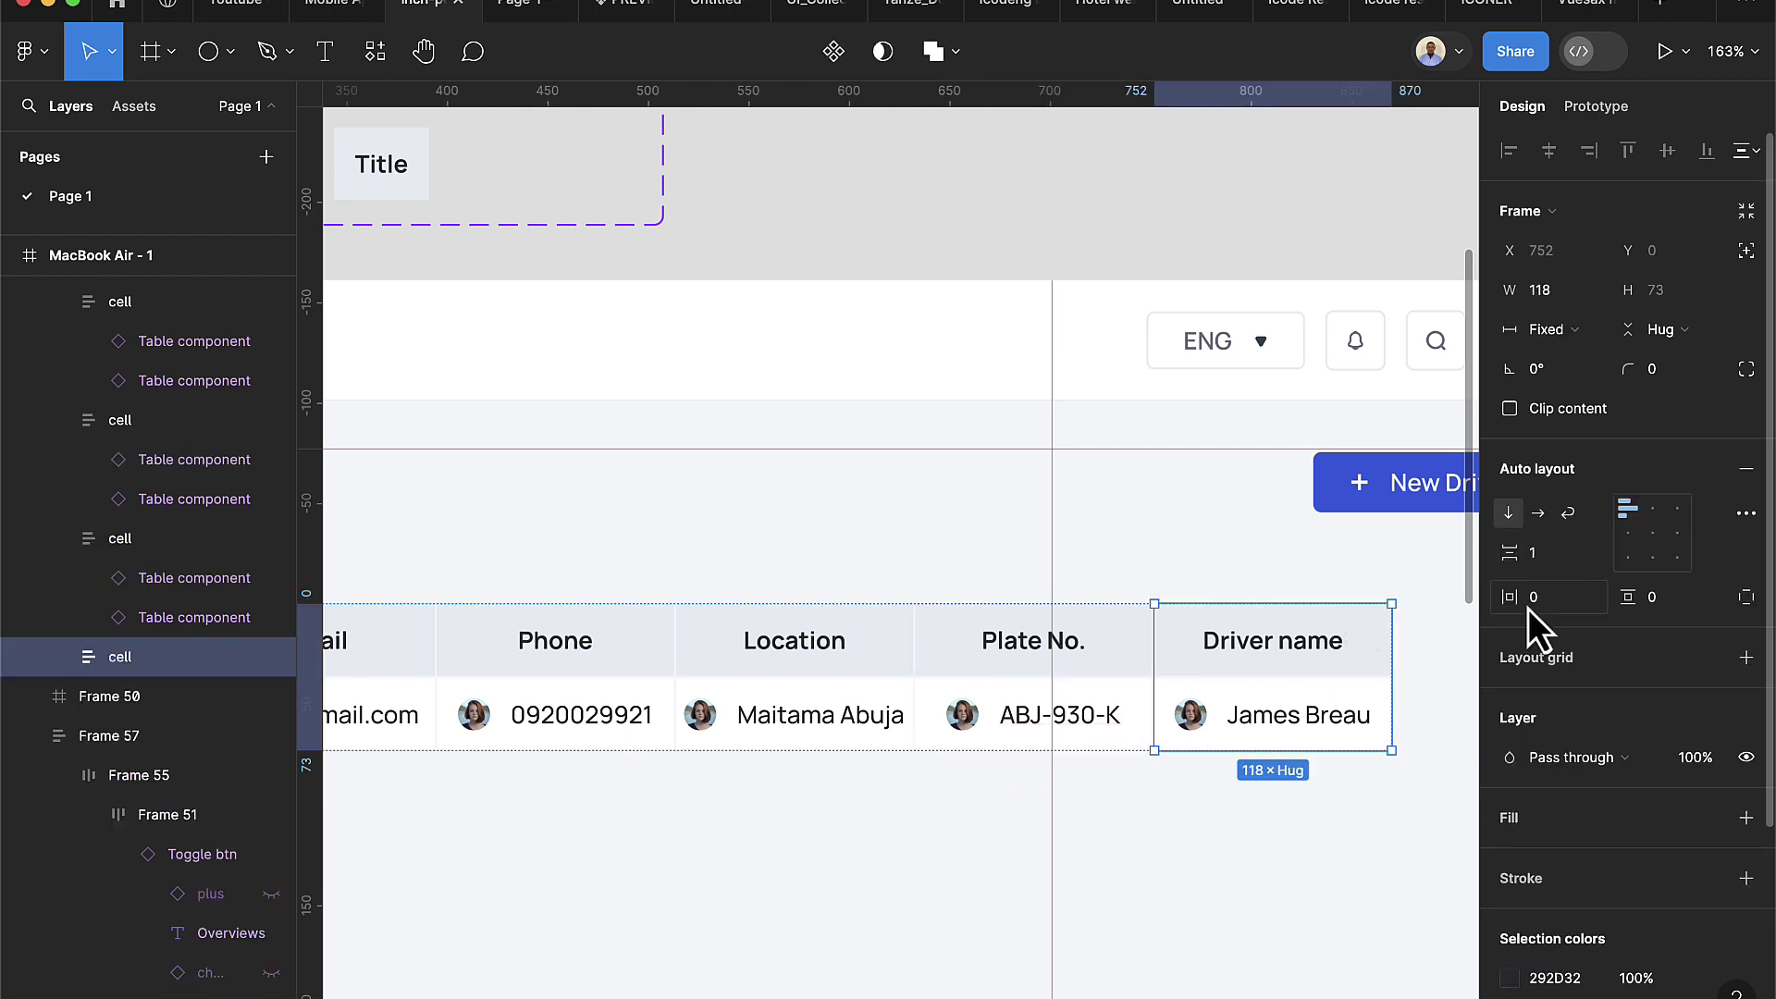
Head the last column 'Order No.' and make its row a plain text cell reading #893-2993
{"action": "left_click", "coordinate": [1368, 653]}
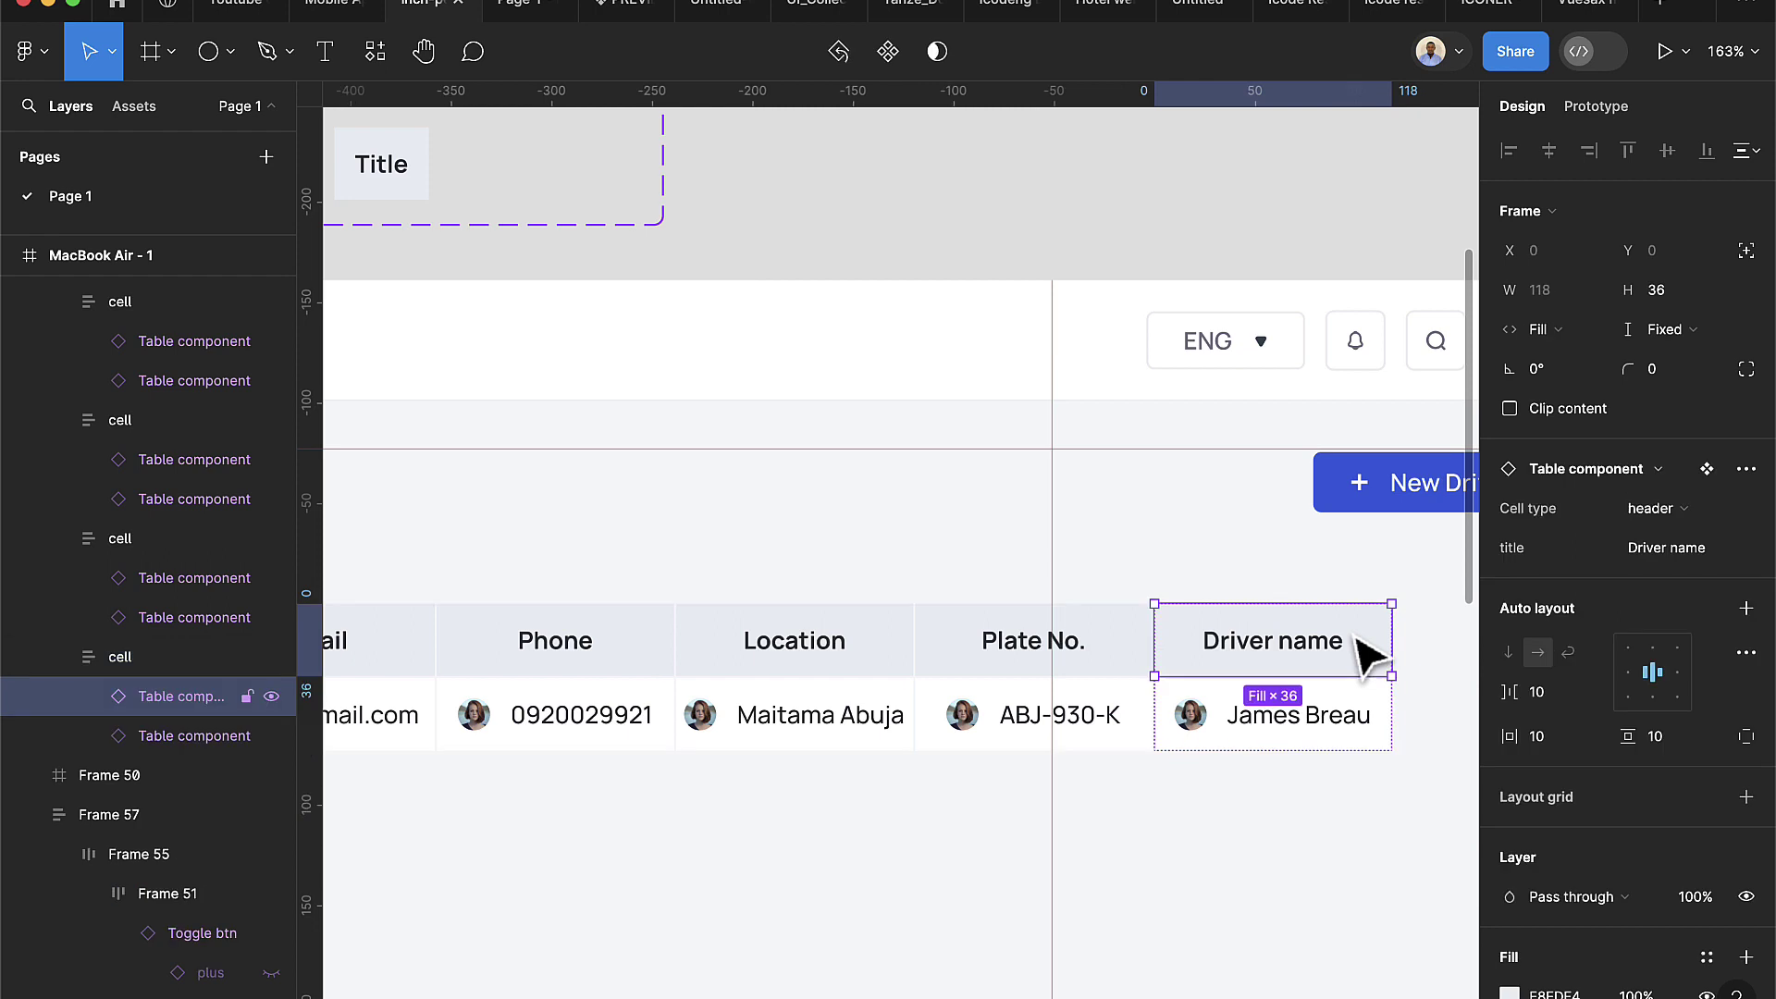
{"action": "left_click", "coordinate": [1707, 553]}
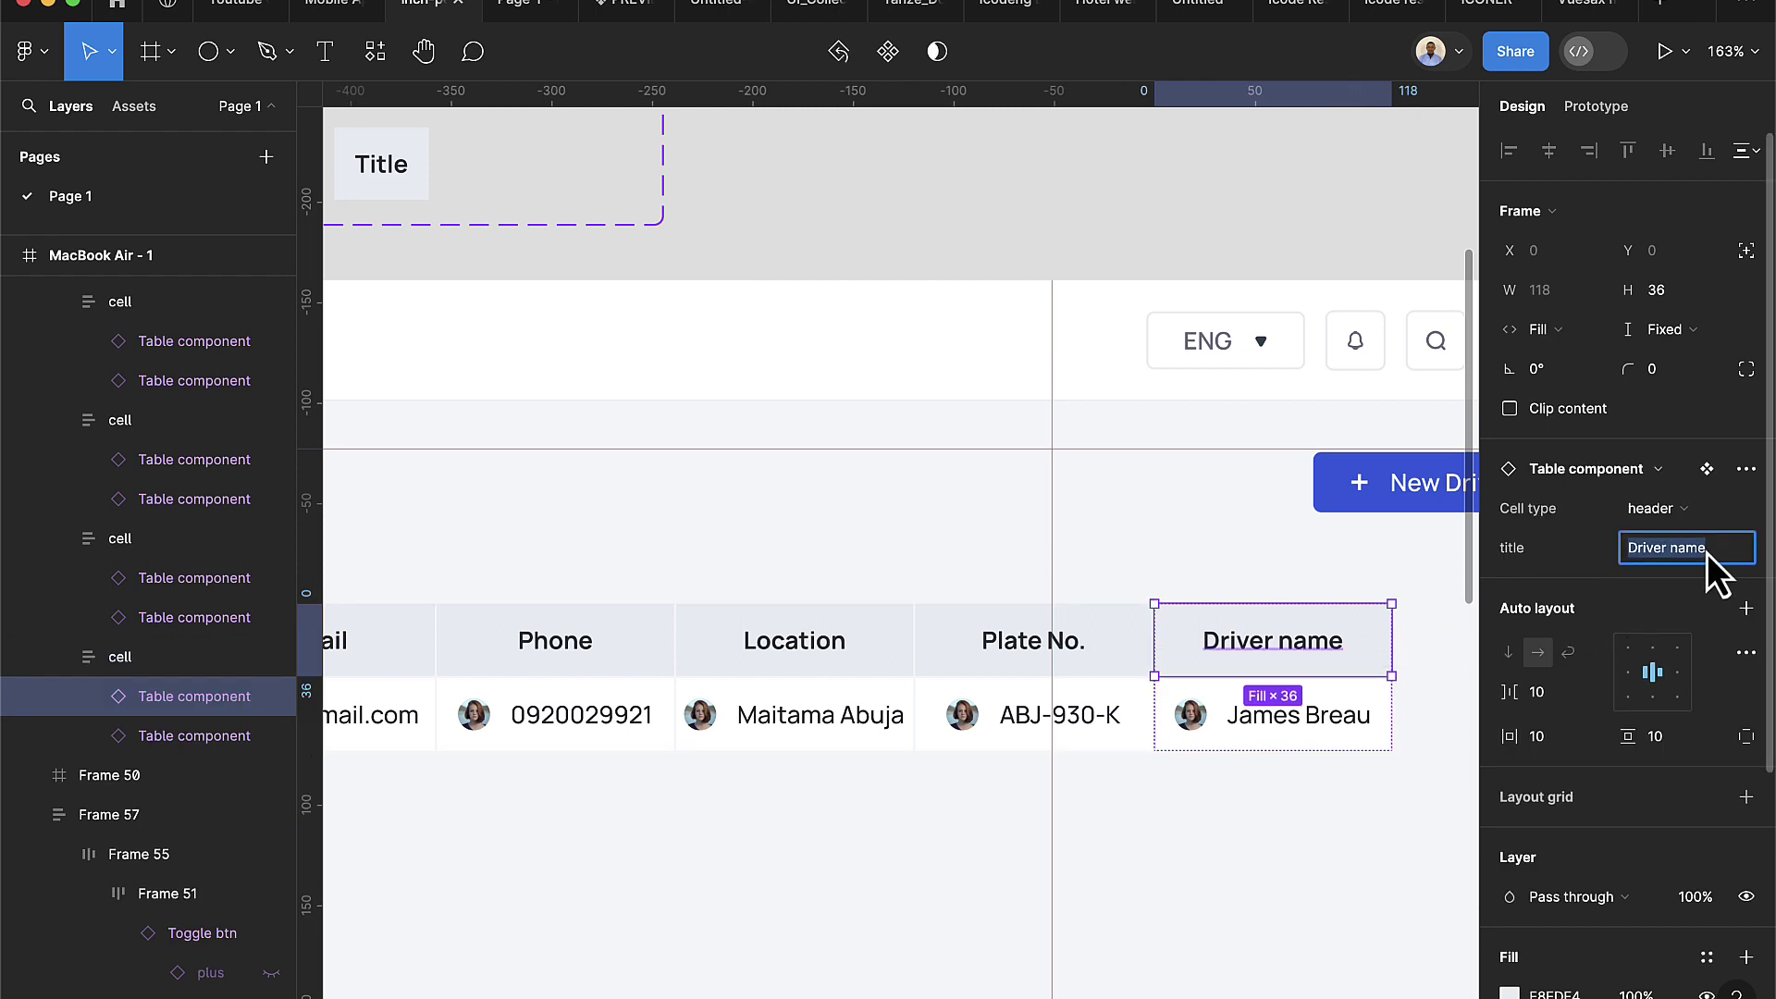
{"action": "type", "text": "Order No."}
{"action": "key", "text": "Return"}
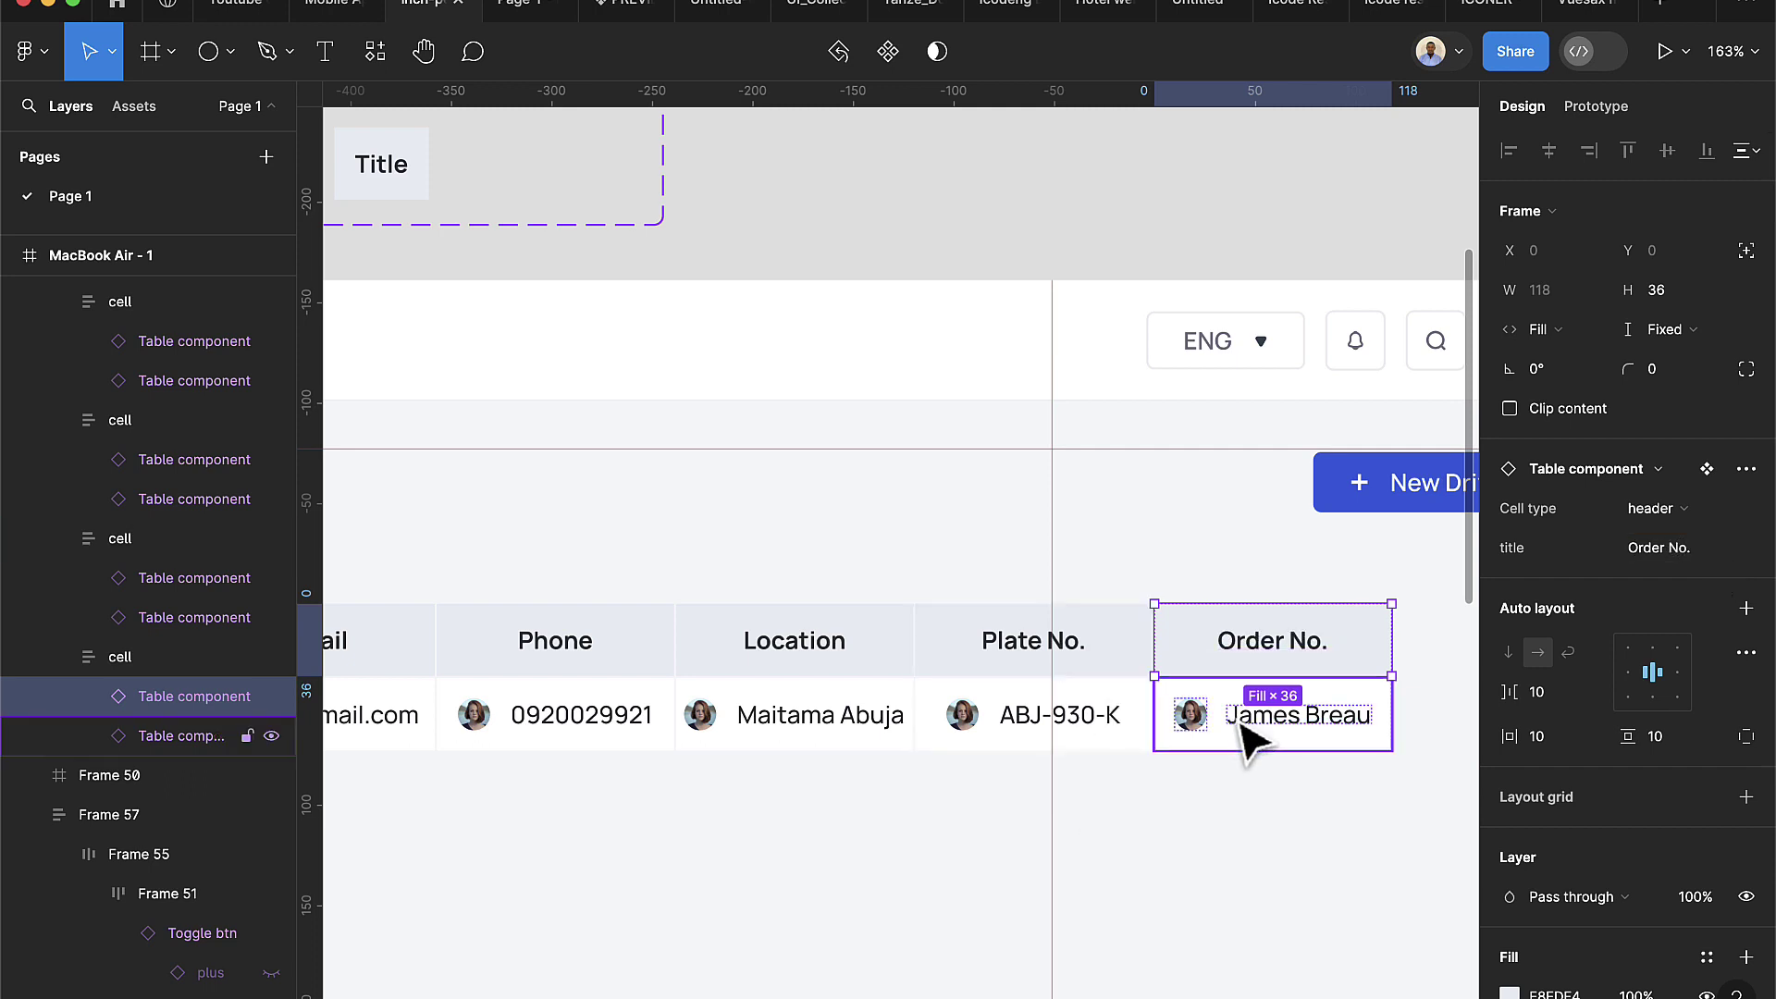
{"action": "left_click", "coordinate": [1245, 731]}
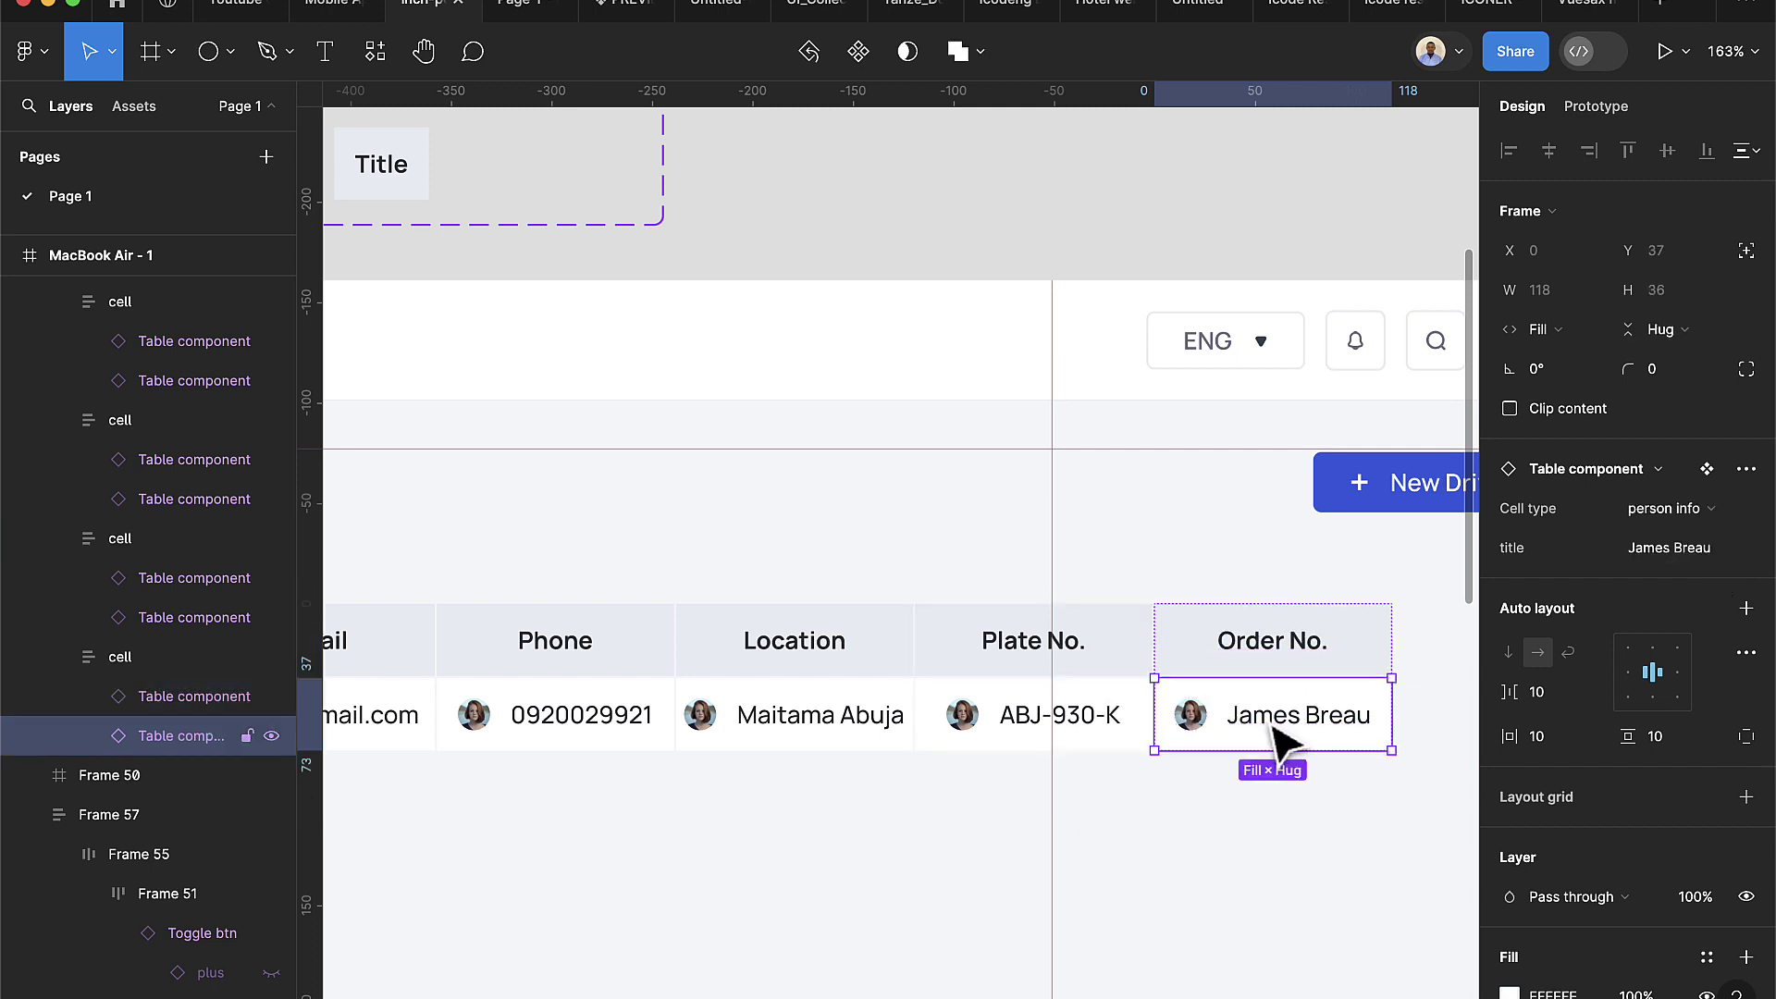
{"action": "left_click", "coordinate": [1699, 550]}
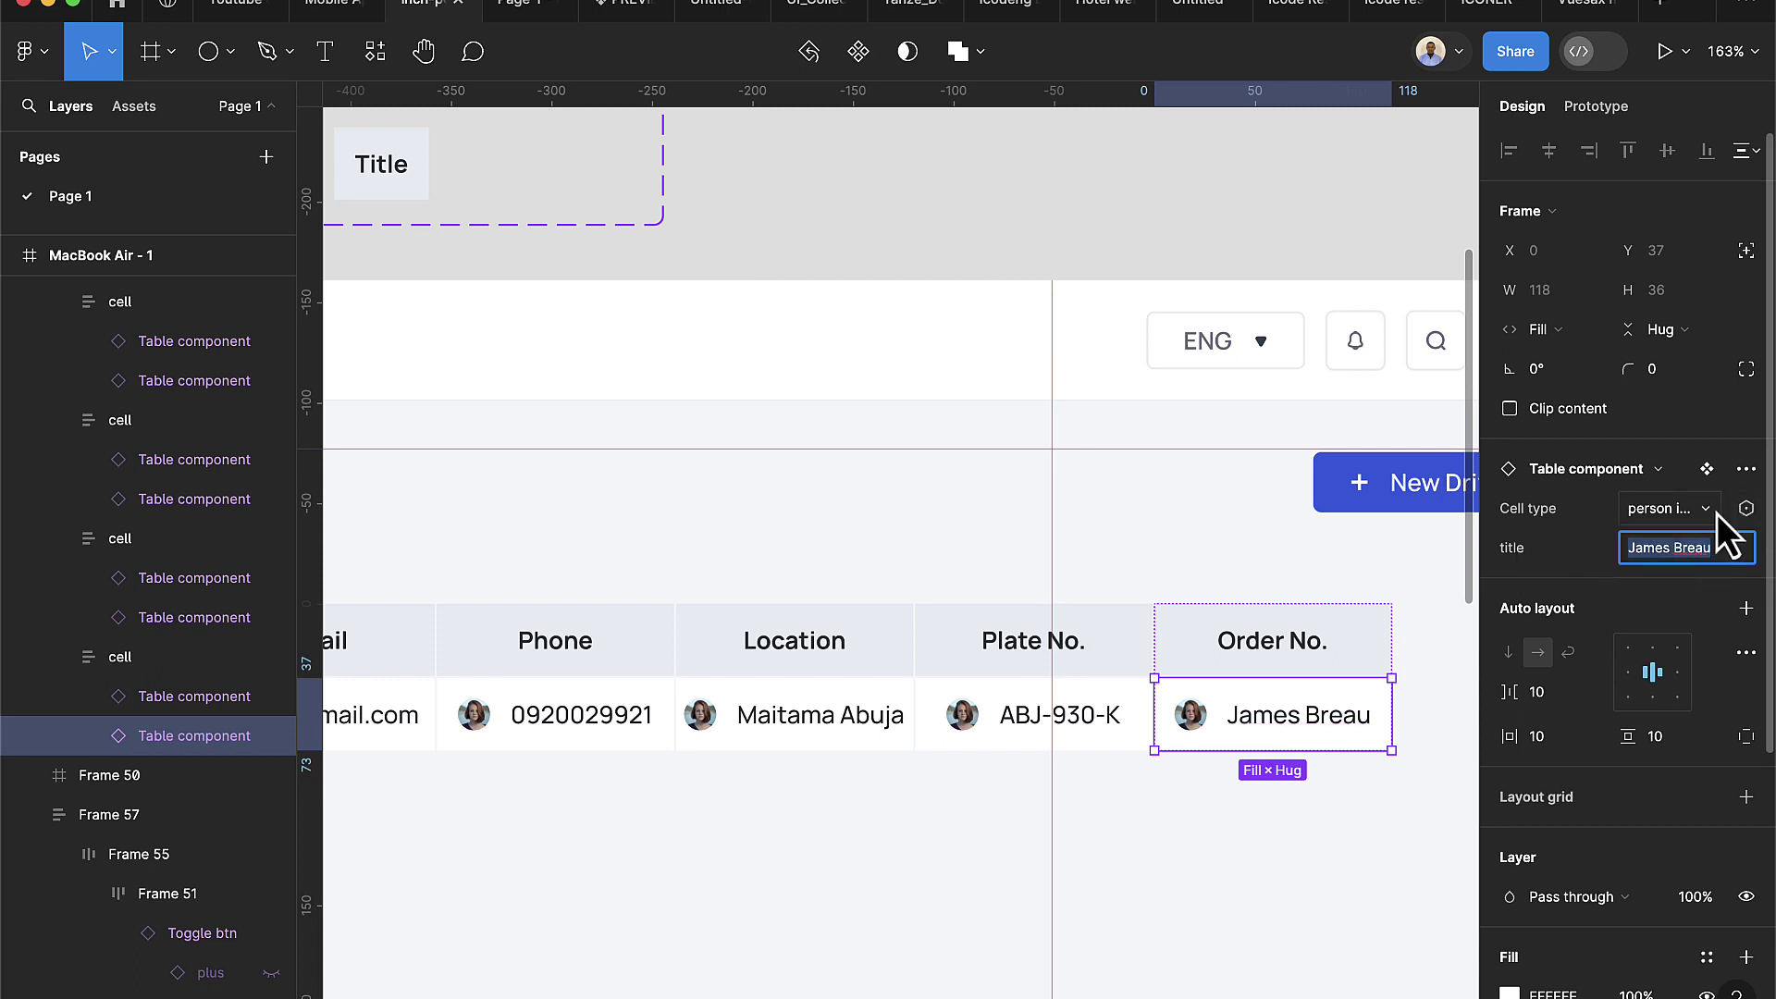
{"action": "left_click", "coordinate": [1712, 513]}
{"action": "left_click", "coordinate": [1635, 538]}
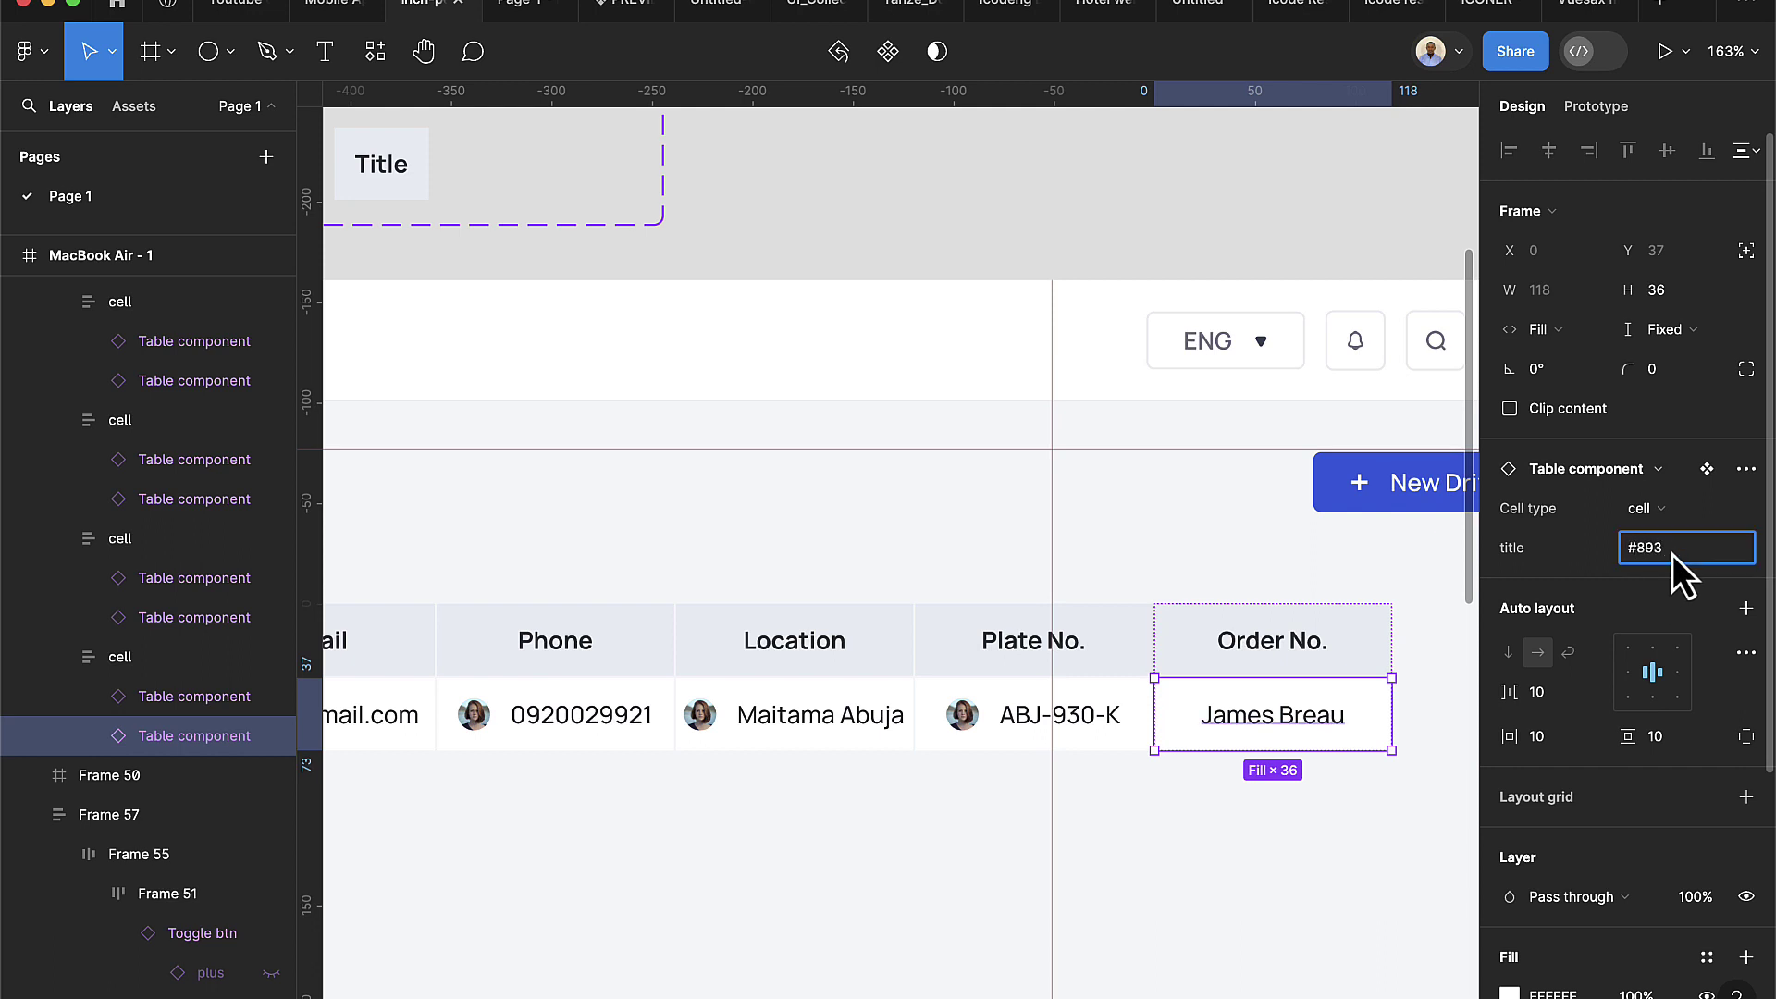
{"action": "key", "text": "Return"}
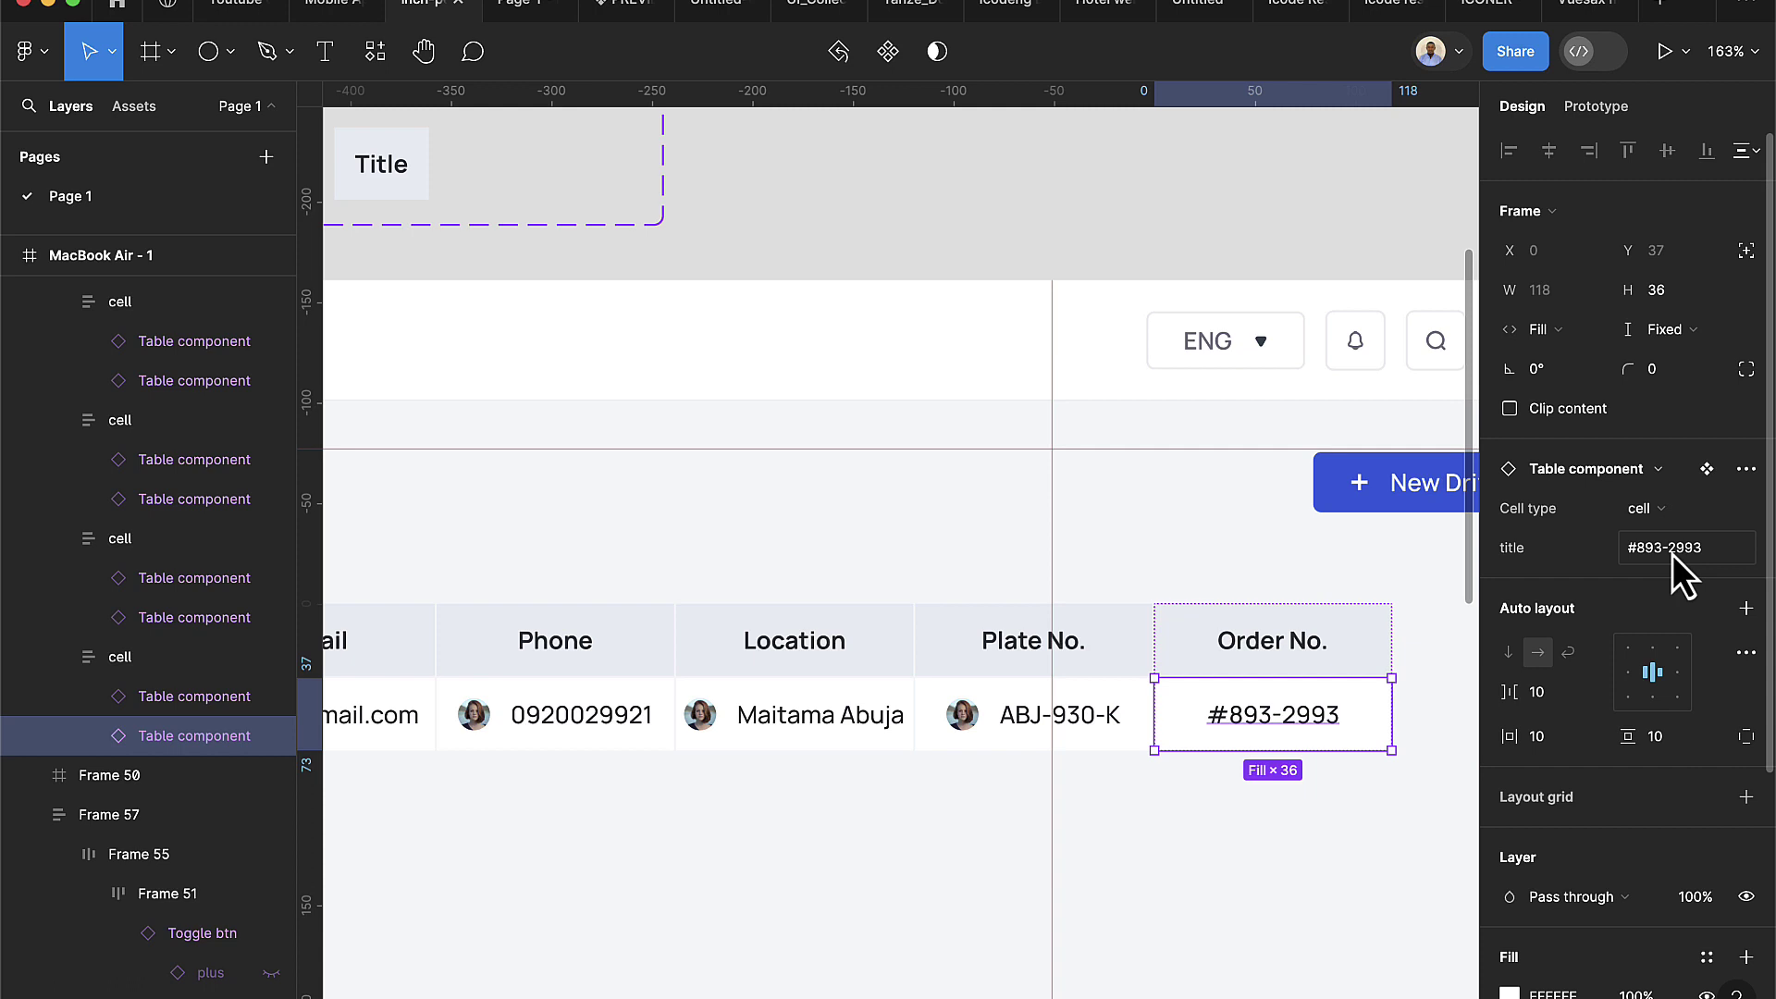
{"action": "double_click", "coordinate": [1022, 740]}
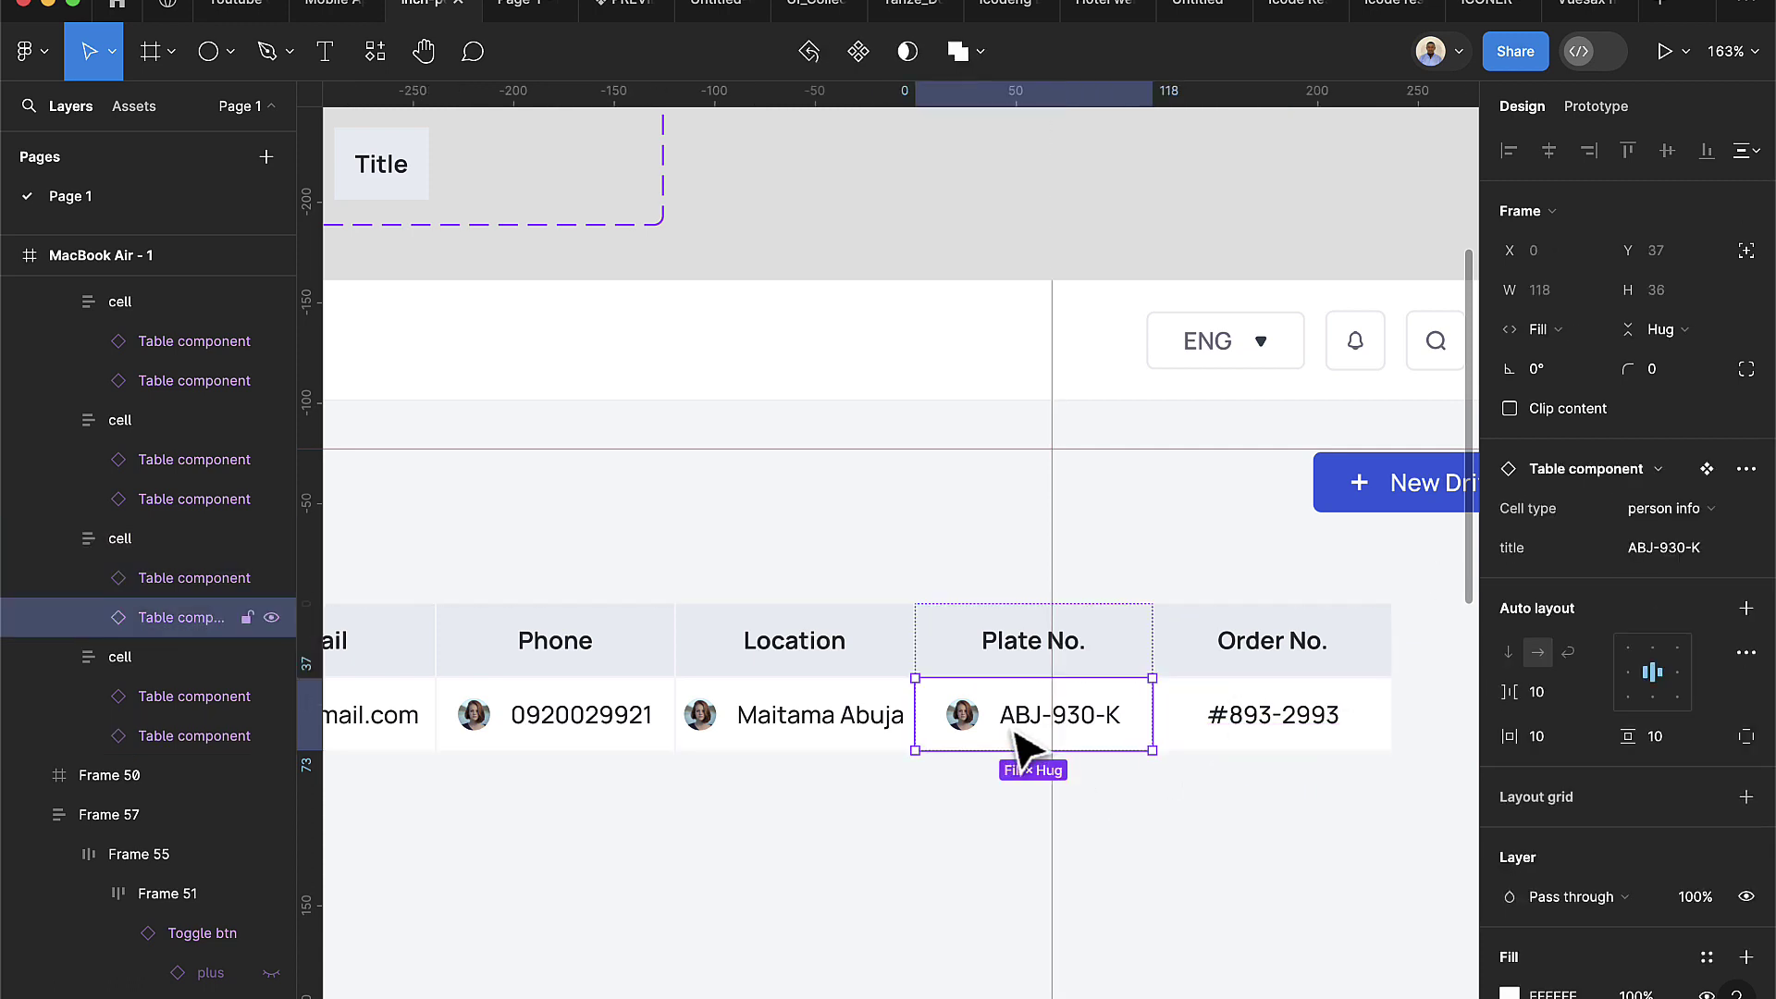
Switch the Plate No., Location and Phone row cells from person info to the plain cell type
{"action": "left_click", "coordinate": [1708, 509]}
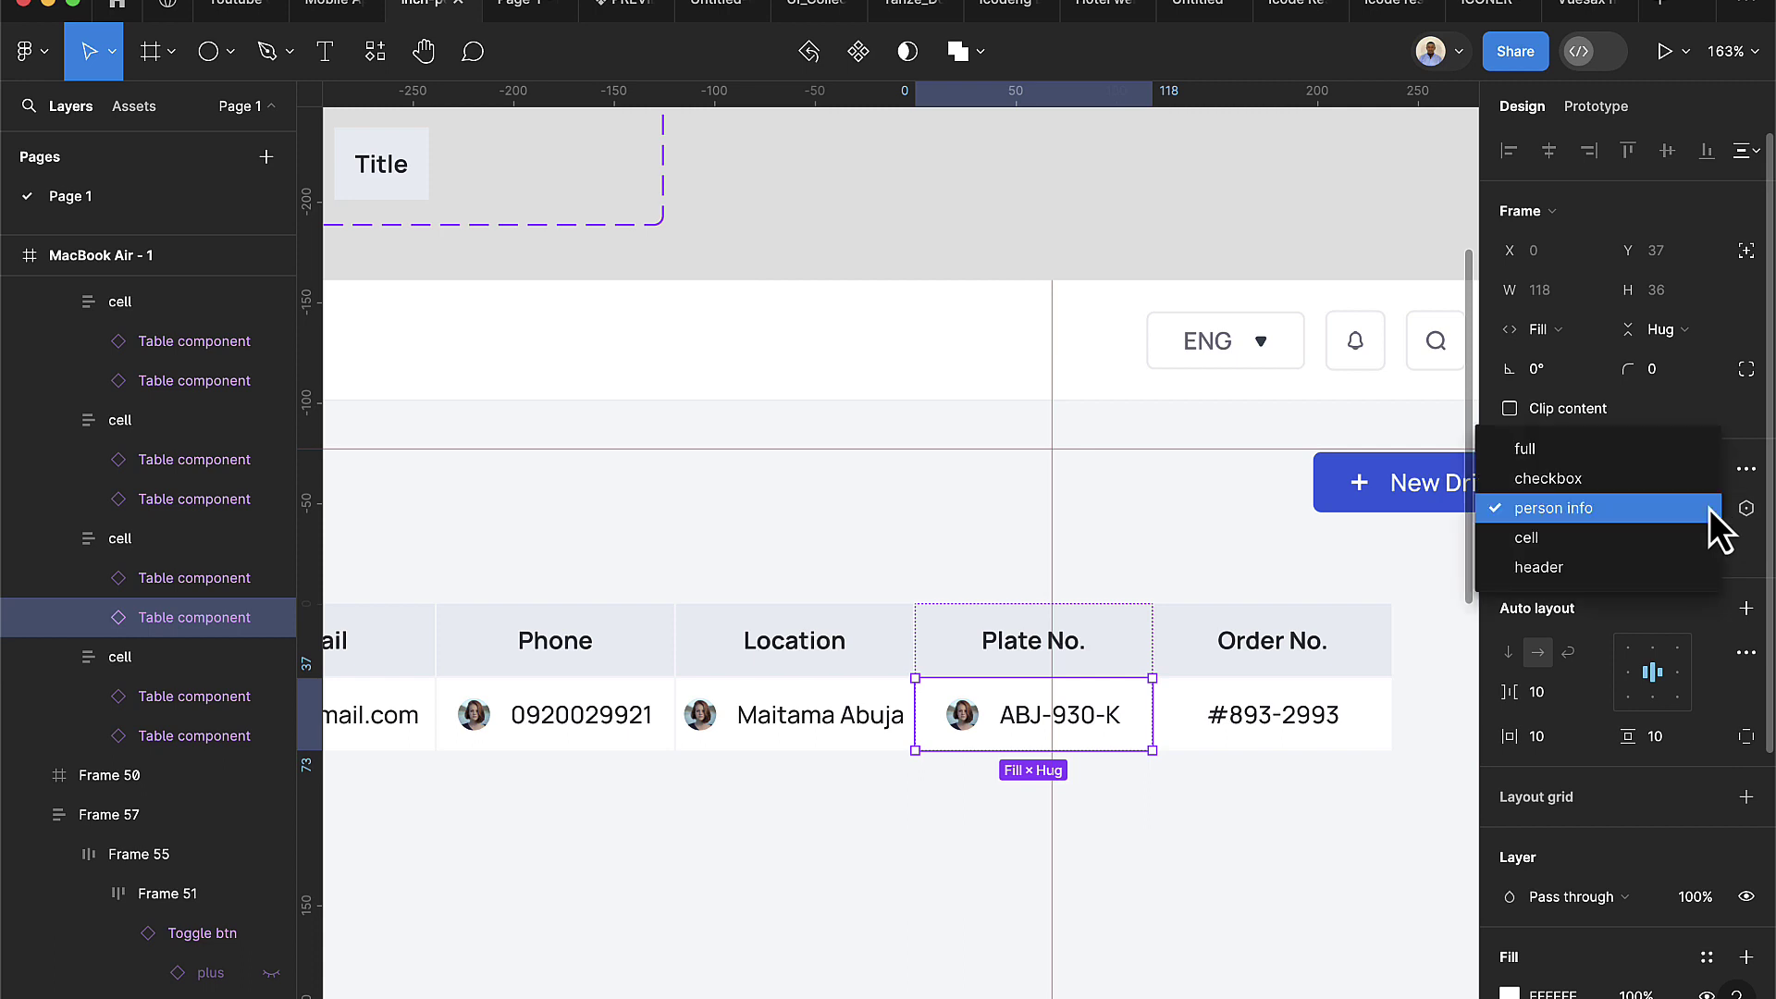
{"action": "left_click", "coordinate": [1540, 537]}
{"action": "left_click", "coordinate": [810, 739]}
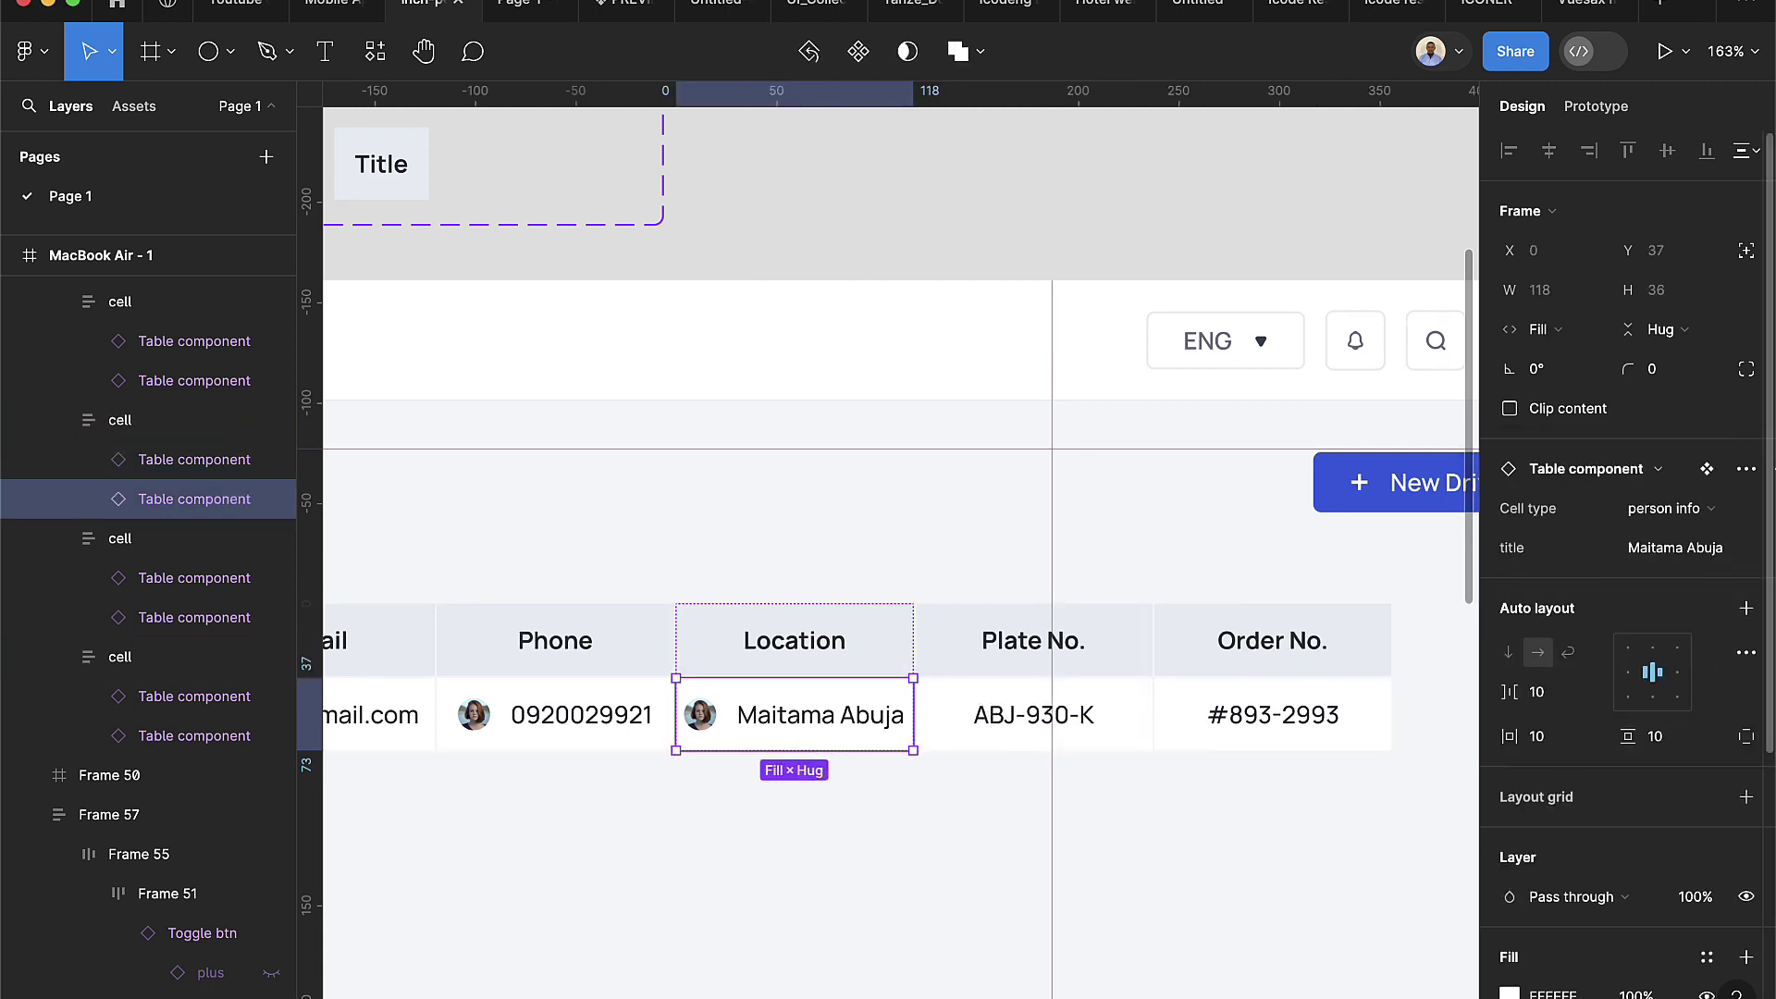
{"action": "left_click", "coordinate": [1707, 509]}
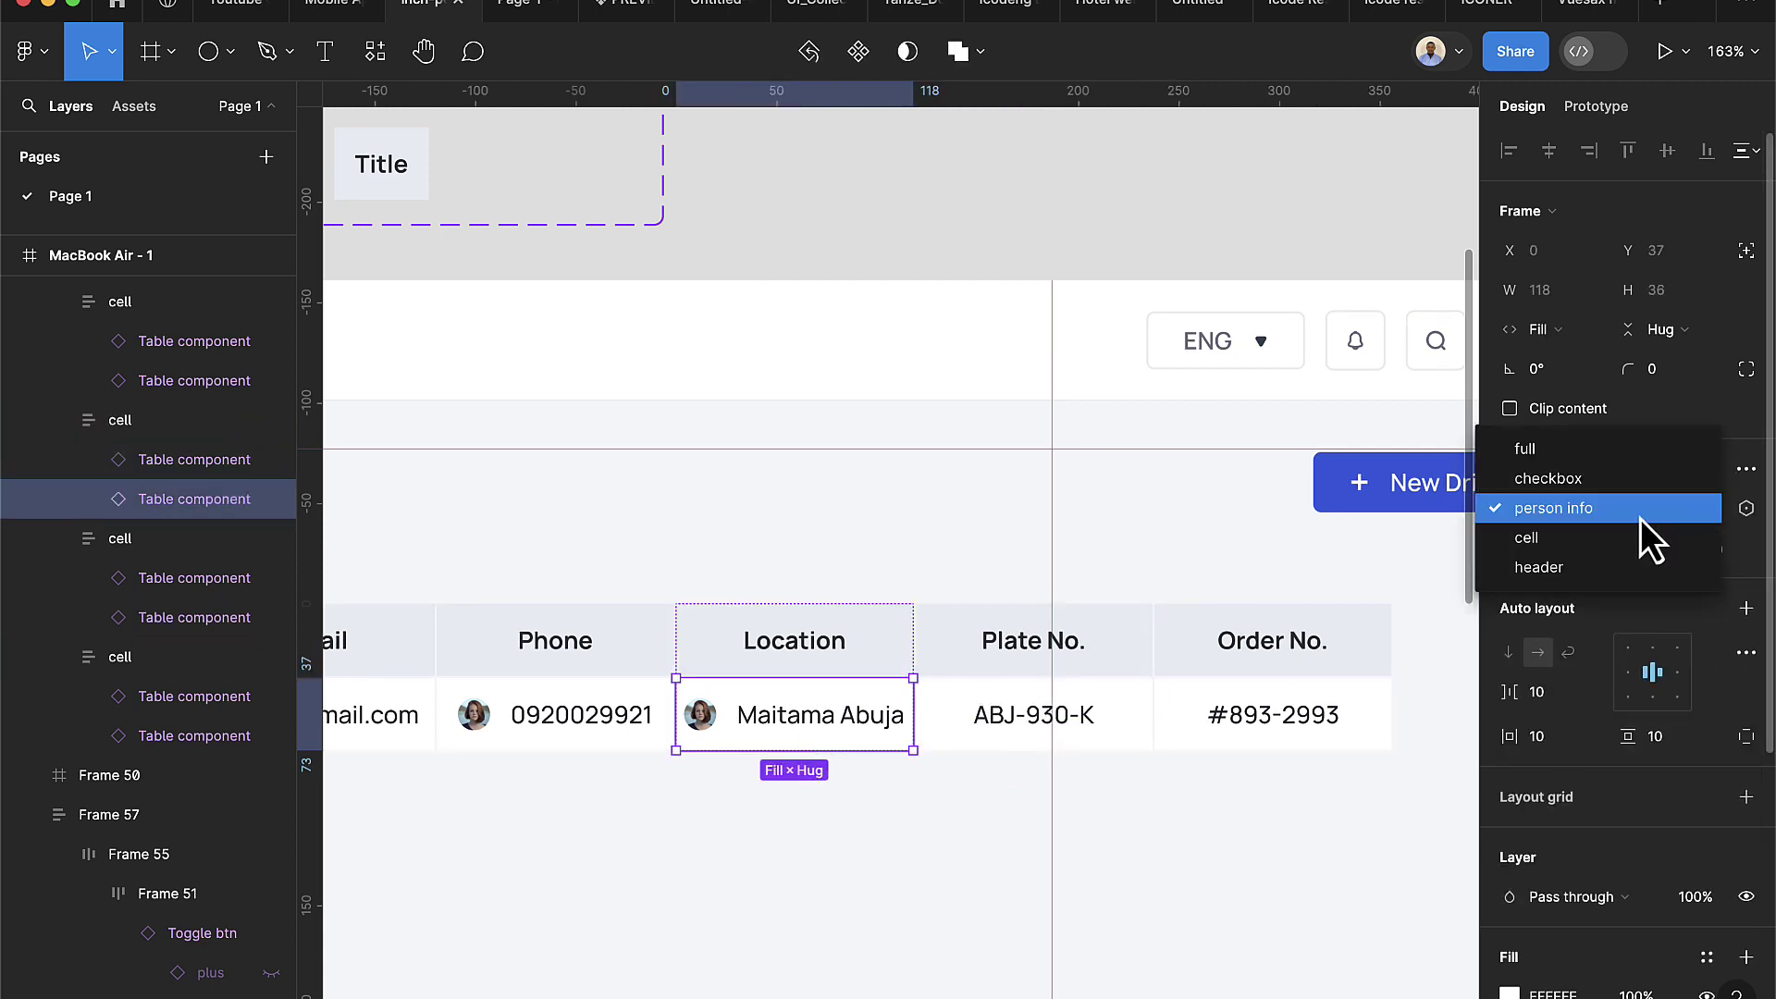
{"action": "left_click", "coordinate": [1591, 537]}
{"action": "left_click", "coordinate": [543, 733]}
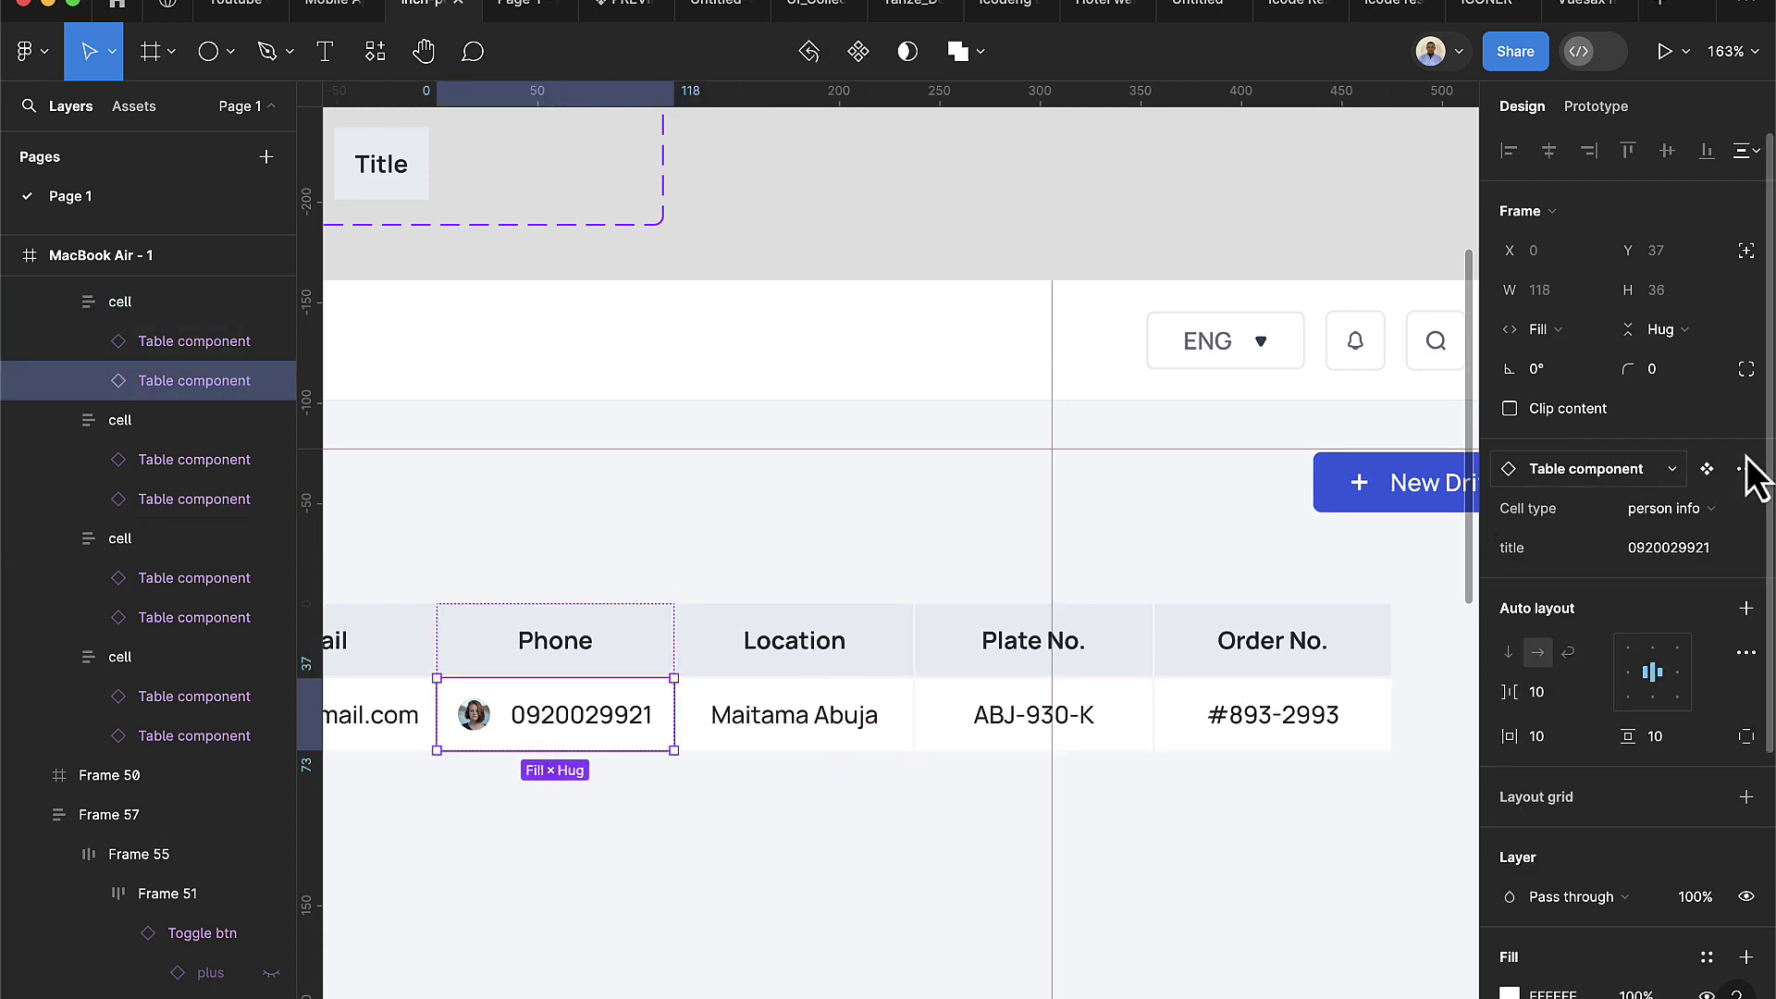
{"action": "left_click", "coordinate": [1714, 514]}
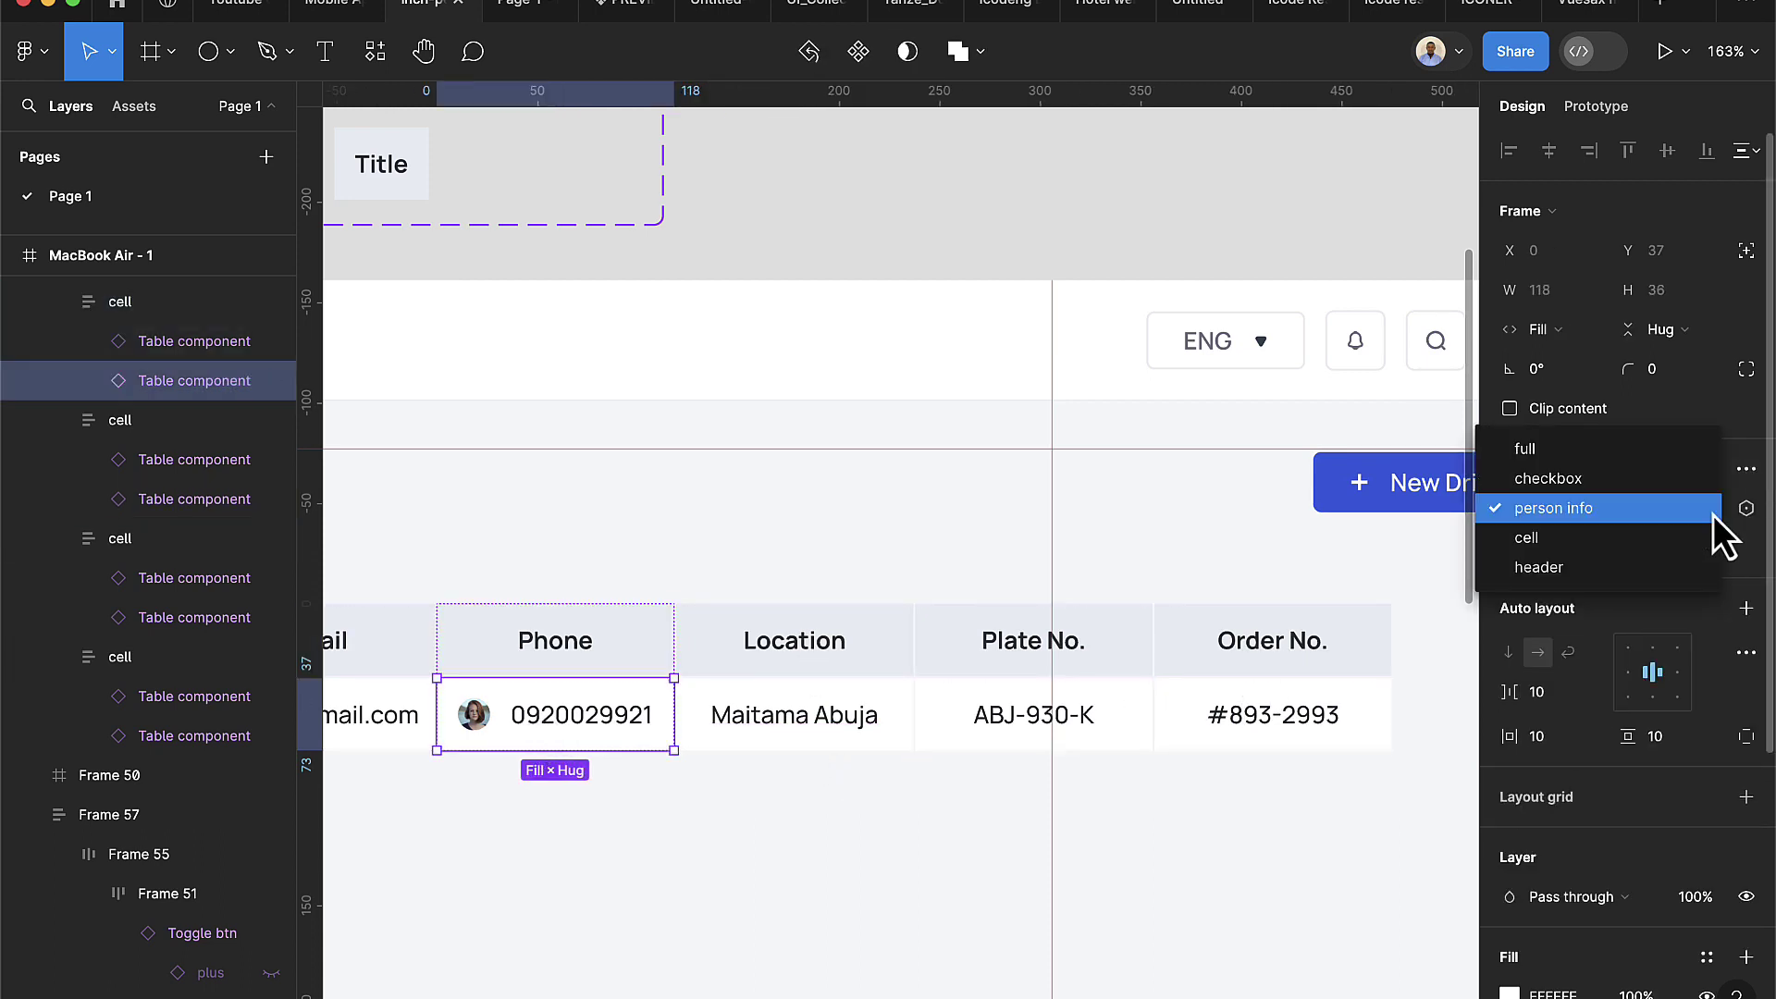
{"action": "left_click", "coordinate": [1612, 536]}
{"action": "scroll", "coordinate": [721, 768], "scroll_direction": "left", "scroll_amount": 5}
{"action": "scroll", "coordinate": [721, 761], "scroll_direction": "left", "scroll_amount": 3}
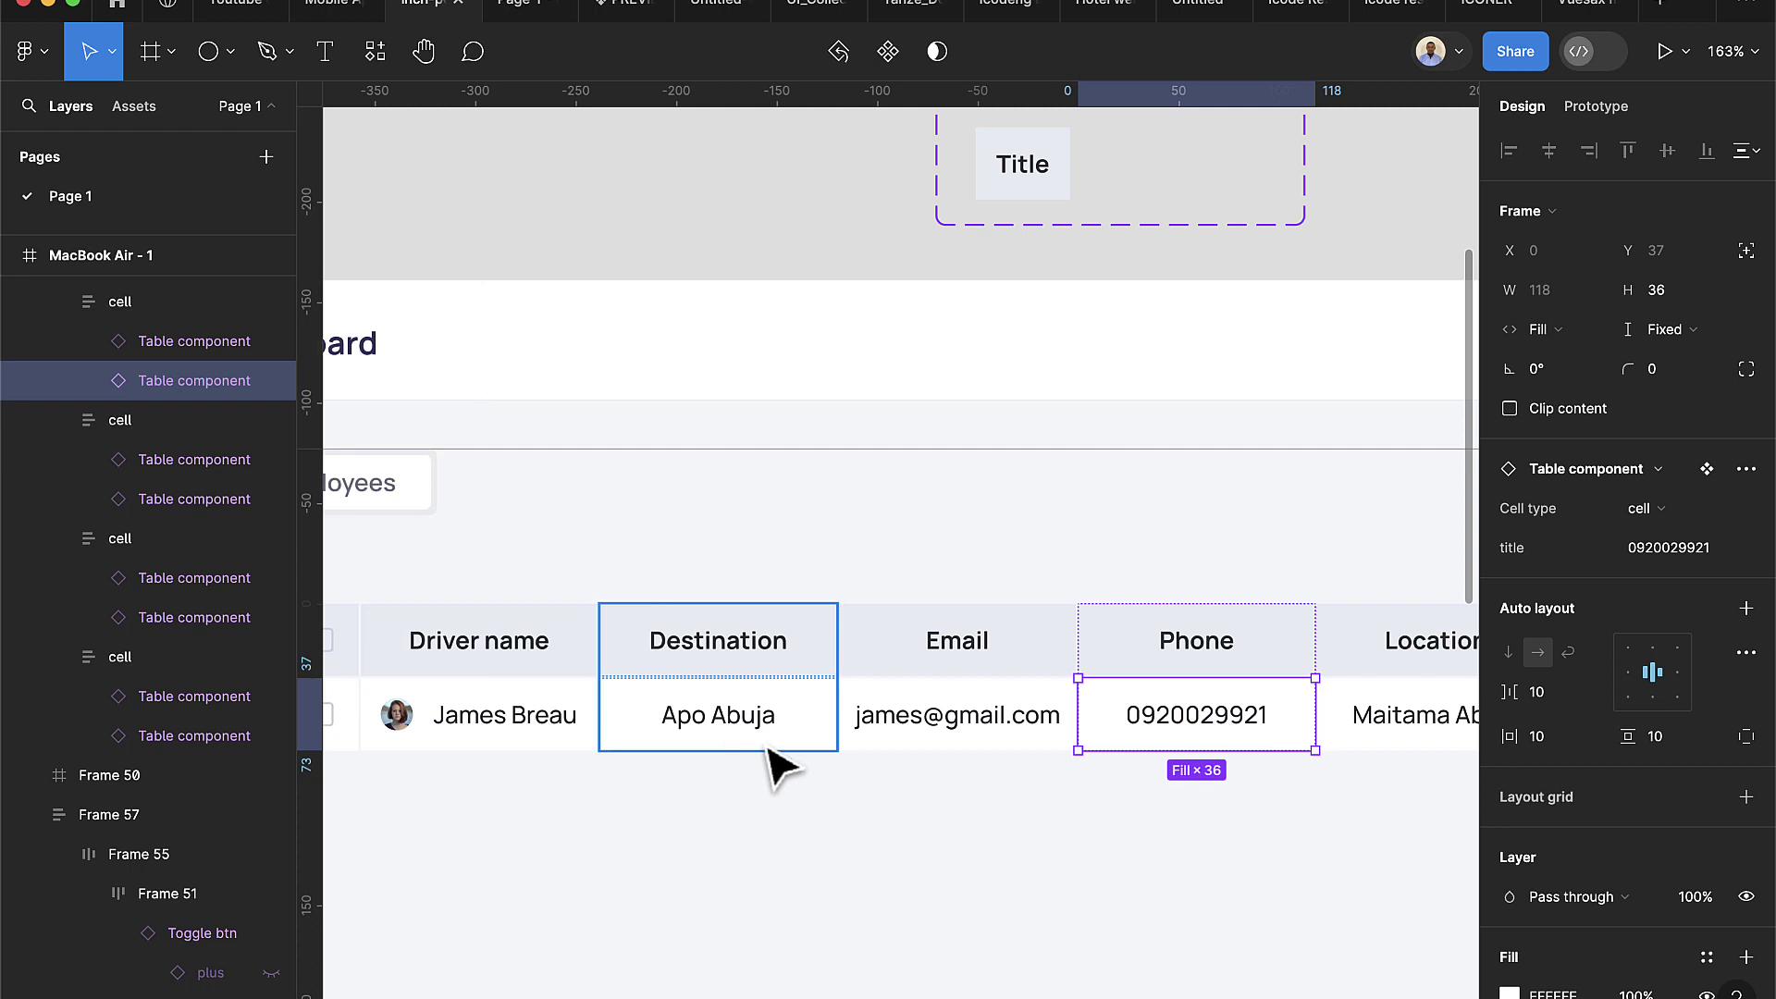
{"action": "scroll", "coordinate": [780, 761], "scroll_direction": "down", "scroll_amount": 2}
{"action": "scroll", "coordinate": [957, 777], "scroll_direction": "right", "scroll_amount": 6}
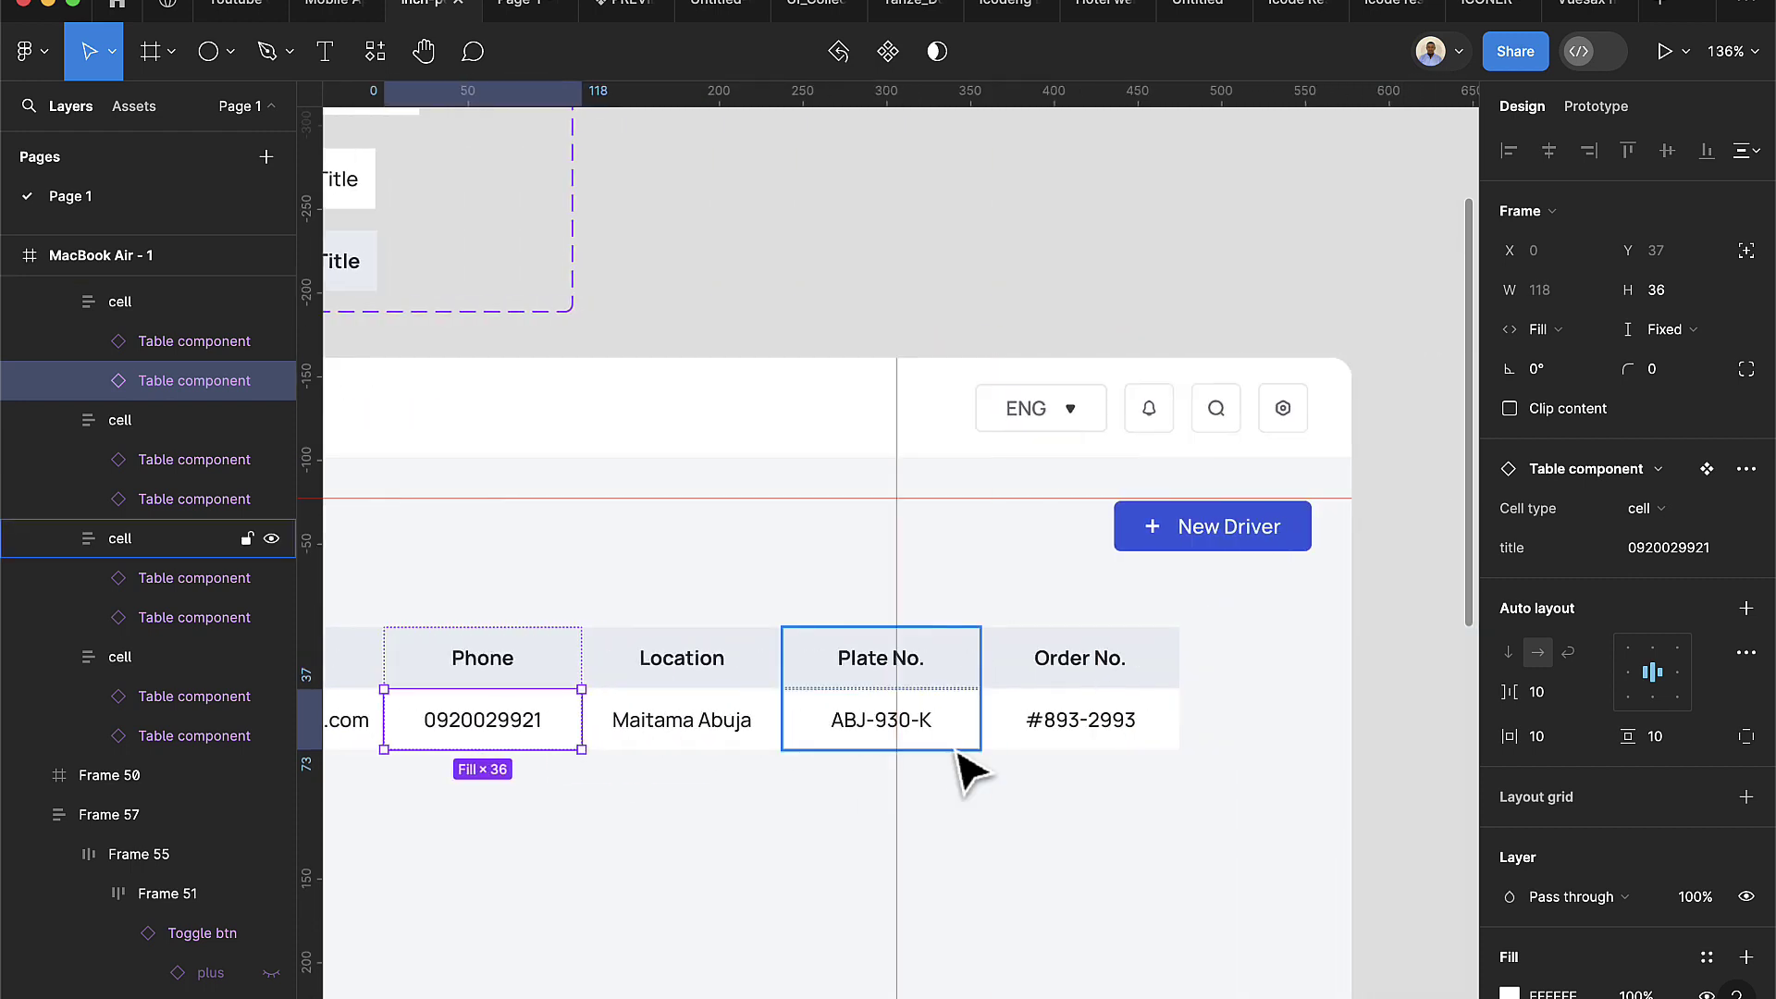
Duplicate the Order No. column to add another #893-2993 column at the table's right end
{"action": "left_click", "coordinate": [1083, 726]}
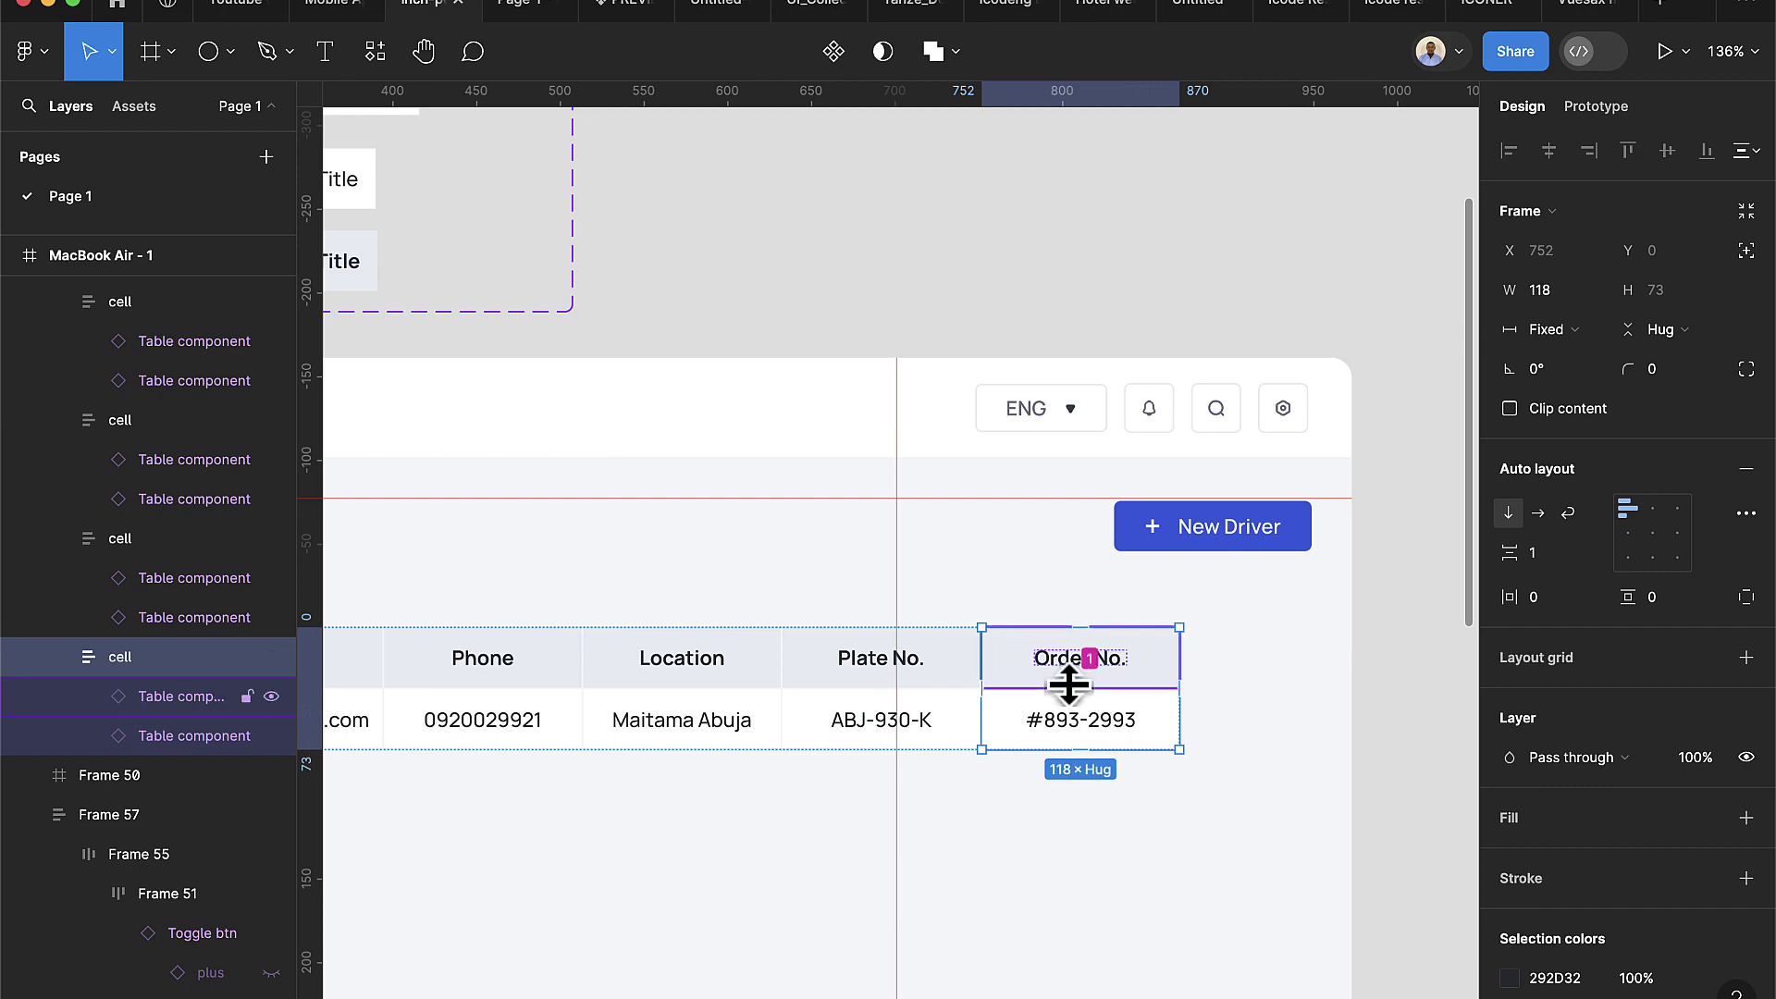
{"action": "key", "text": "super+d"}
{"action": "scroll", "coordinate": [1263, 787], "scroll_direction": "down", "scroll_amount": 5}
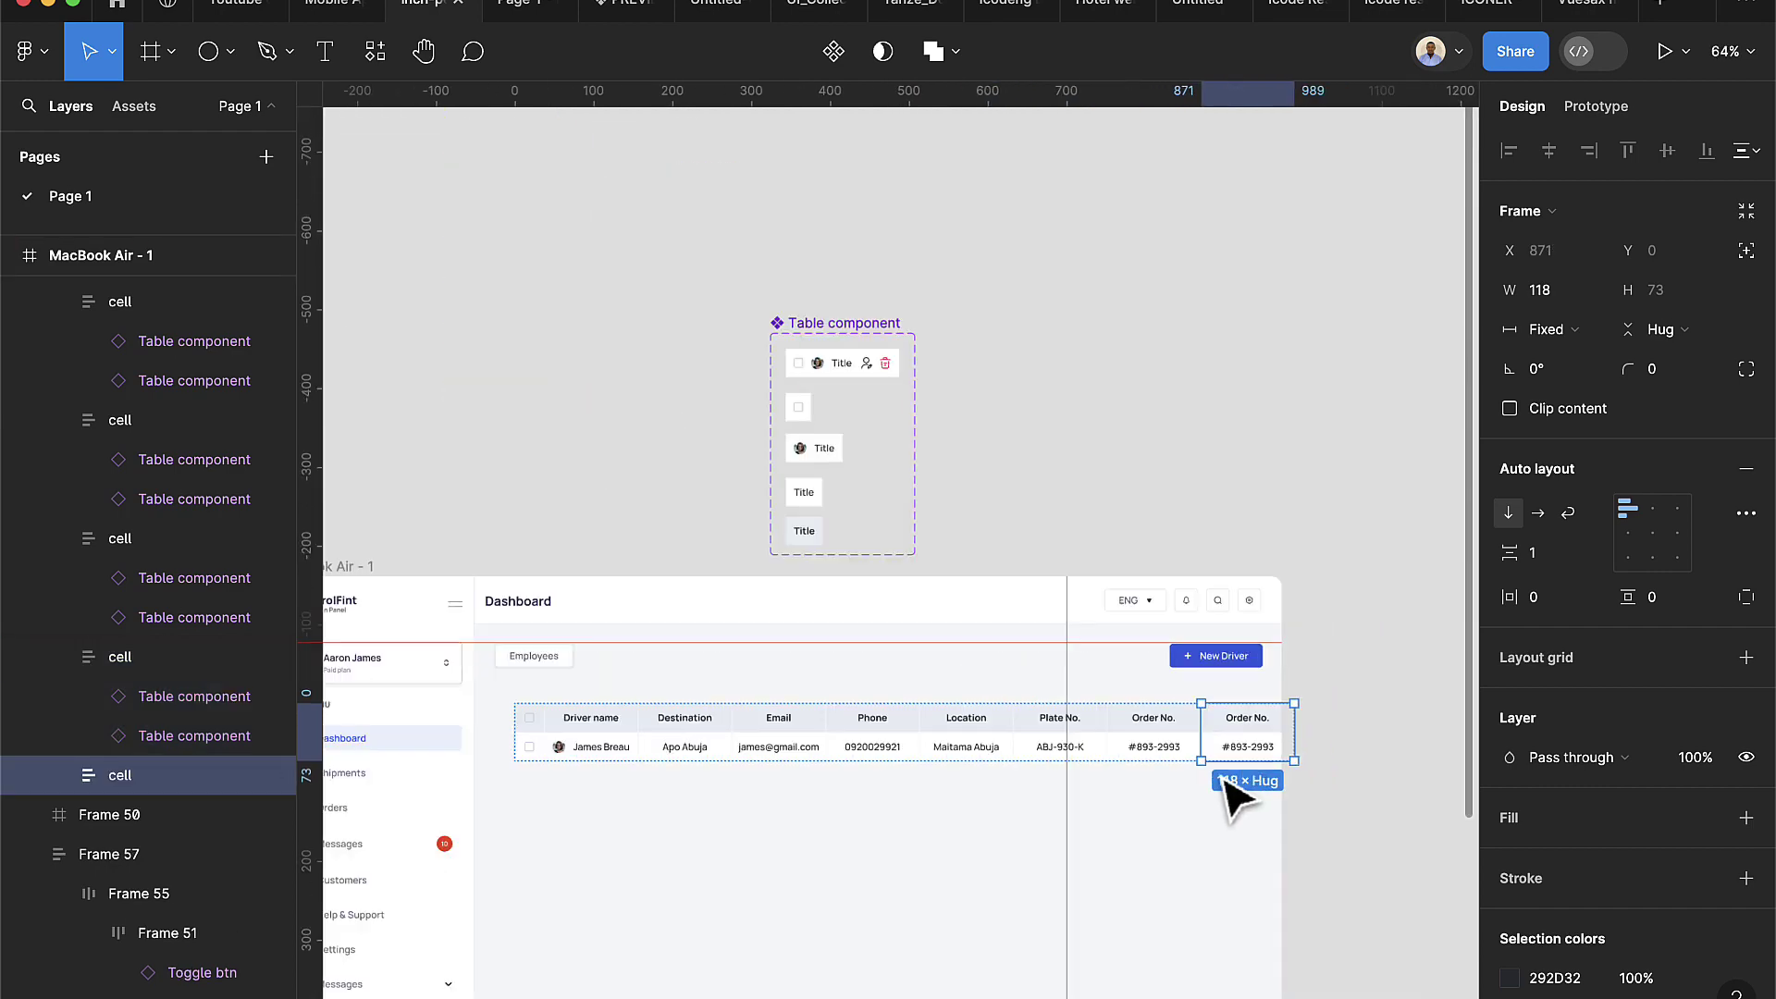
{"action": "scroll", "coordinate": [1280, 753], "scroll_direction": "up", "scroll_amount": 4}
{"action": "scroll", "coordinate": [1281, 732], "scroll_direction": "up", "scroll_amount": 1}
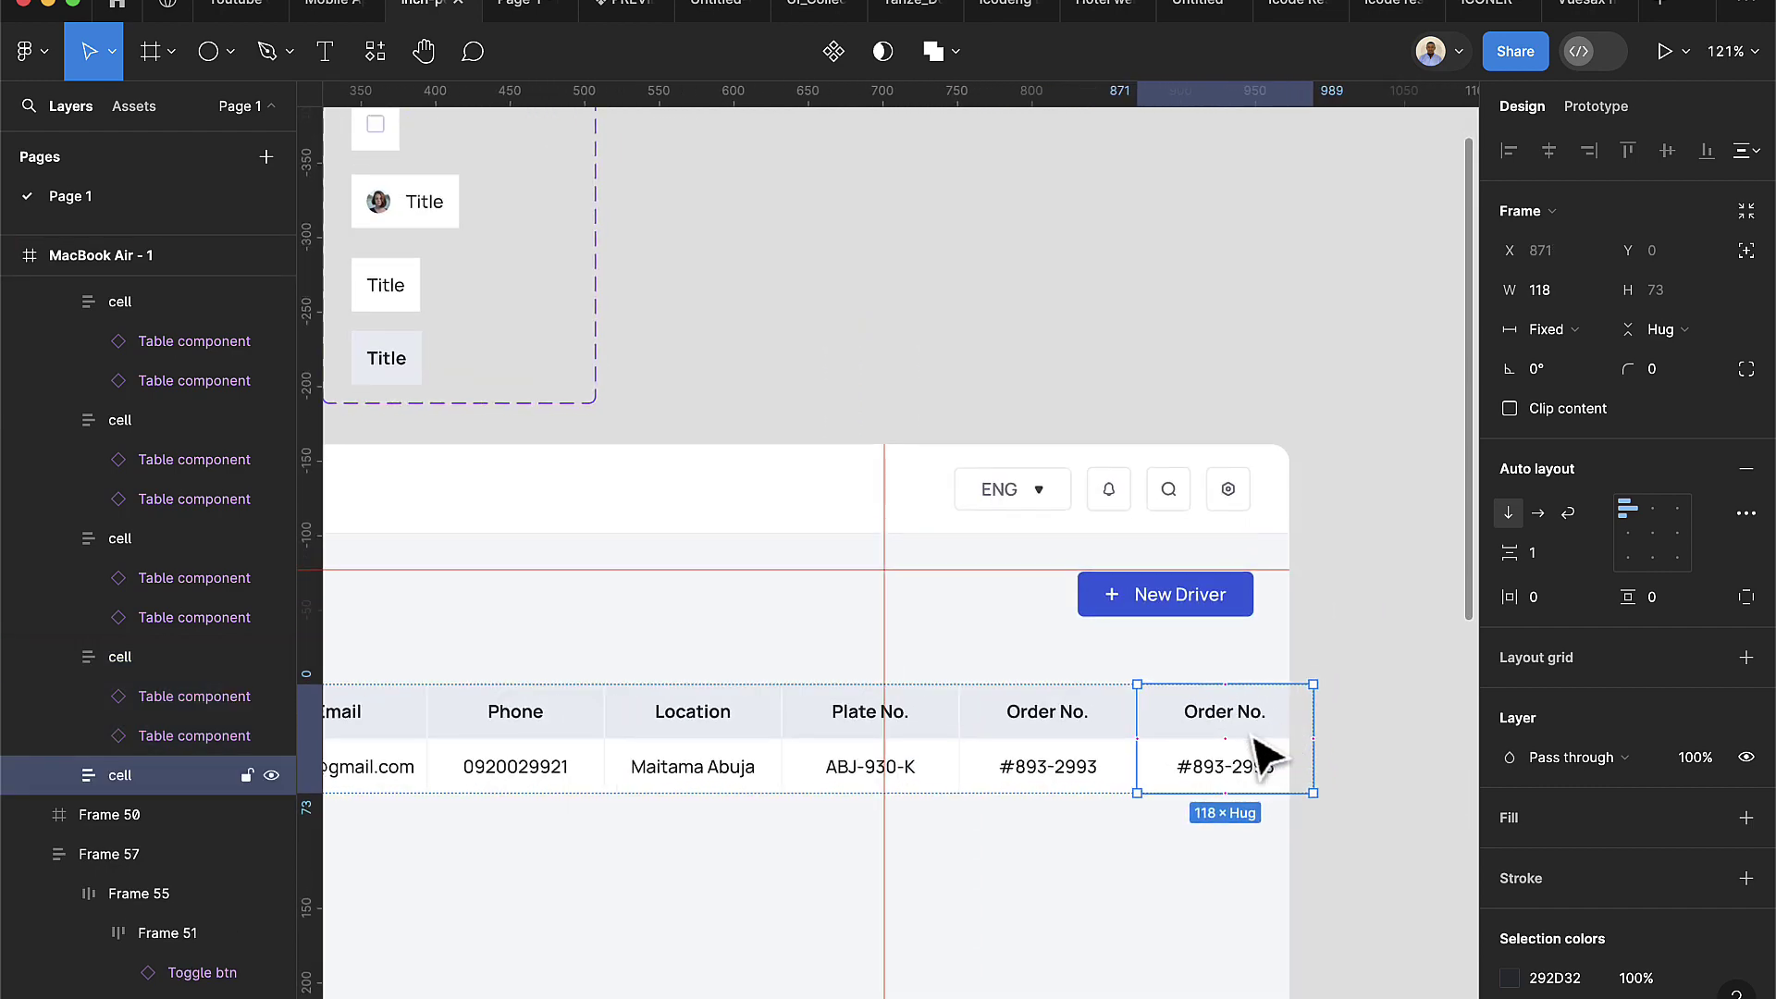
{"action": "double_click", "coordinate": [1231, 721]}
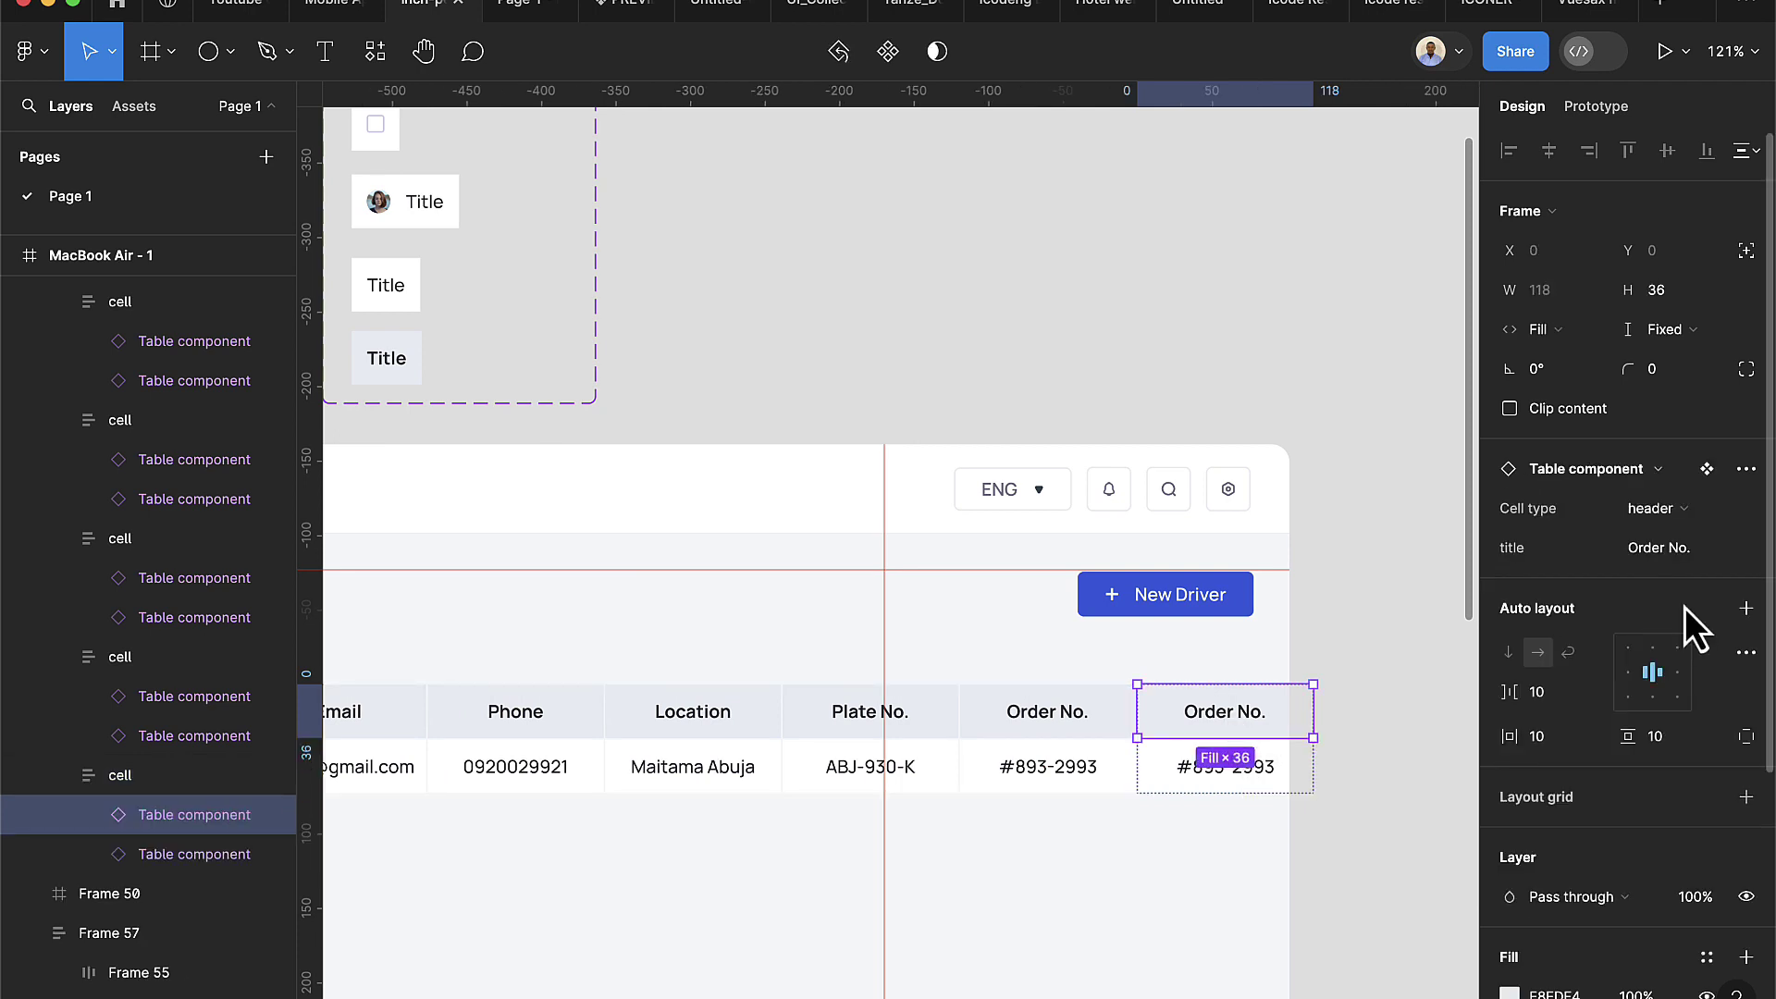
Retitle the copied column's header to 'Action'
{"action": "left_click", "coordinate": [1704, 547]}
{"action": "type", "text": "Ad"}
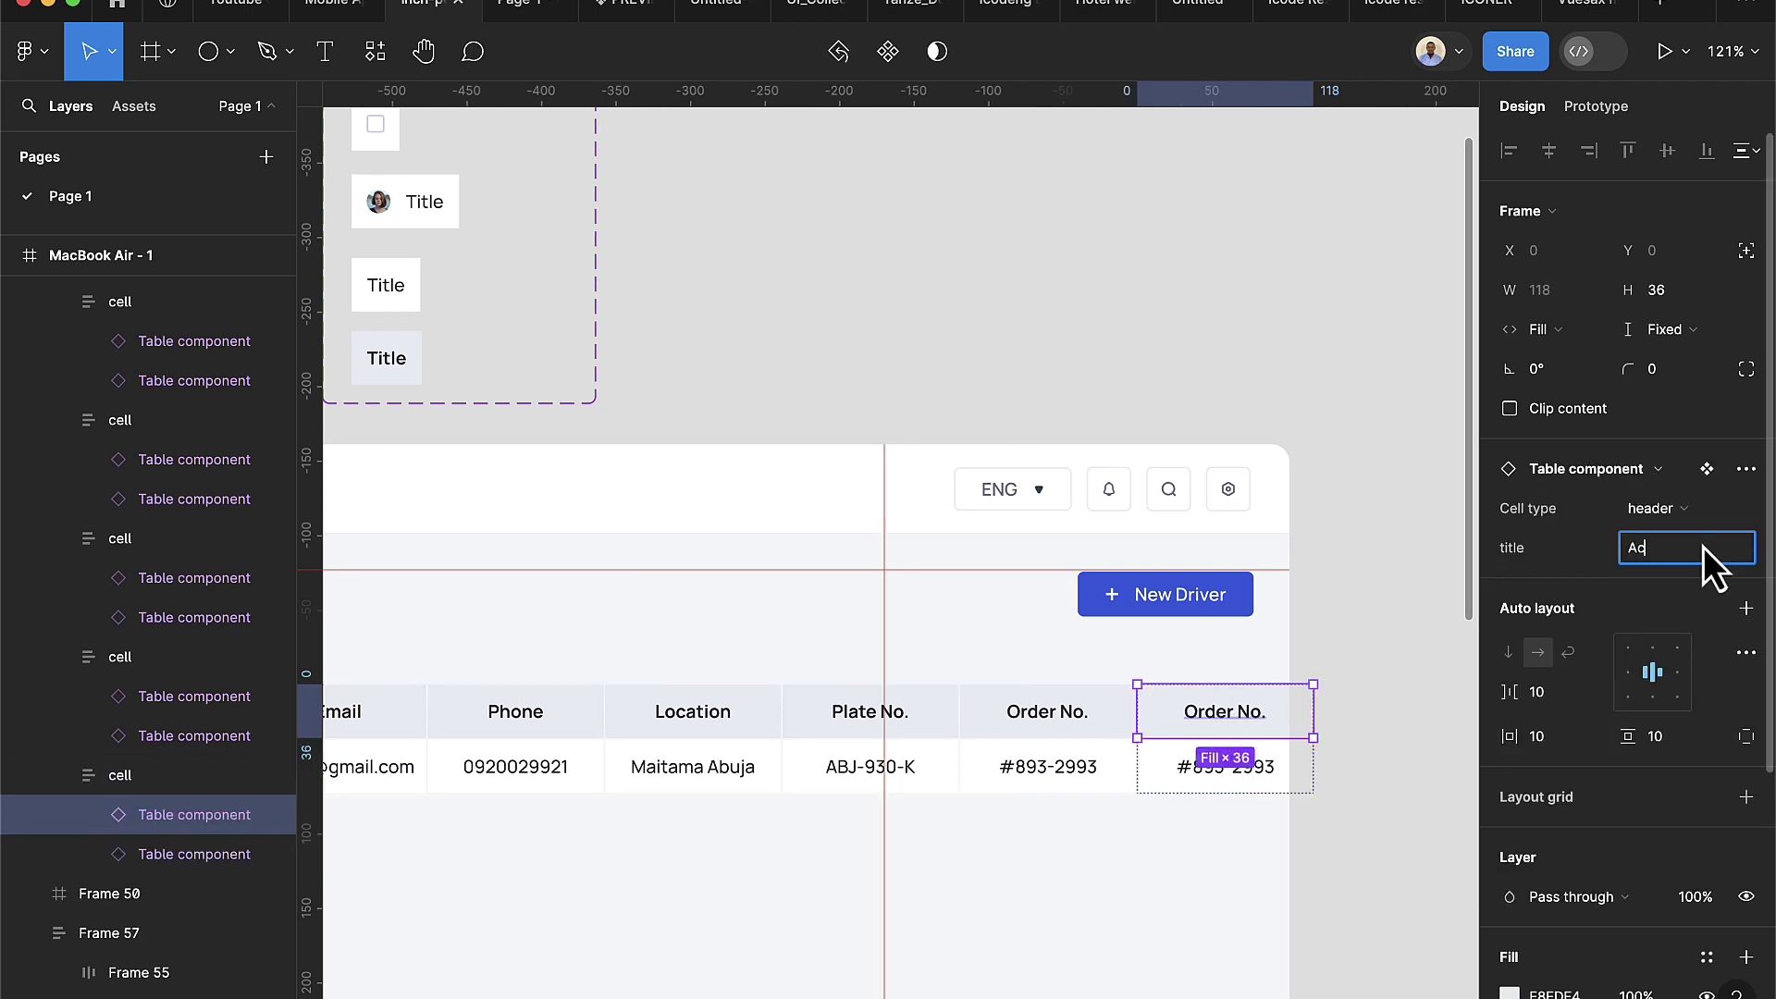
{"action": "key", "text": "Return"}
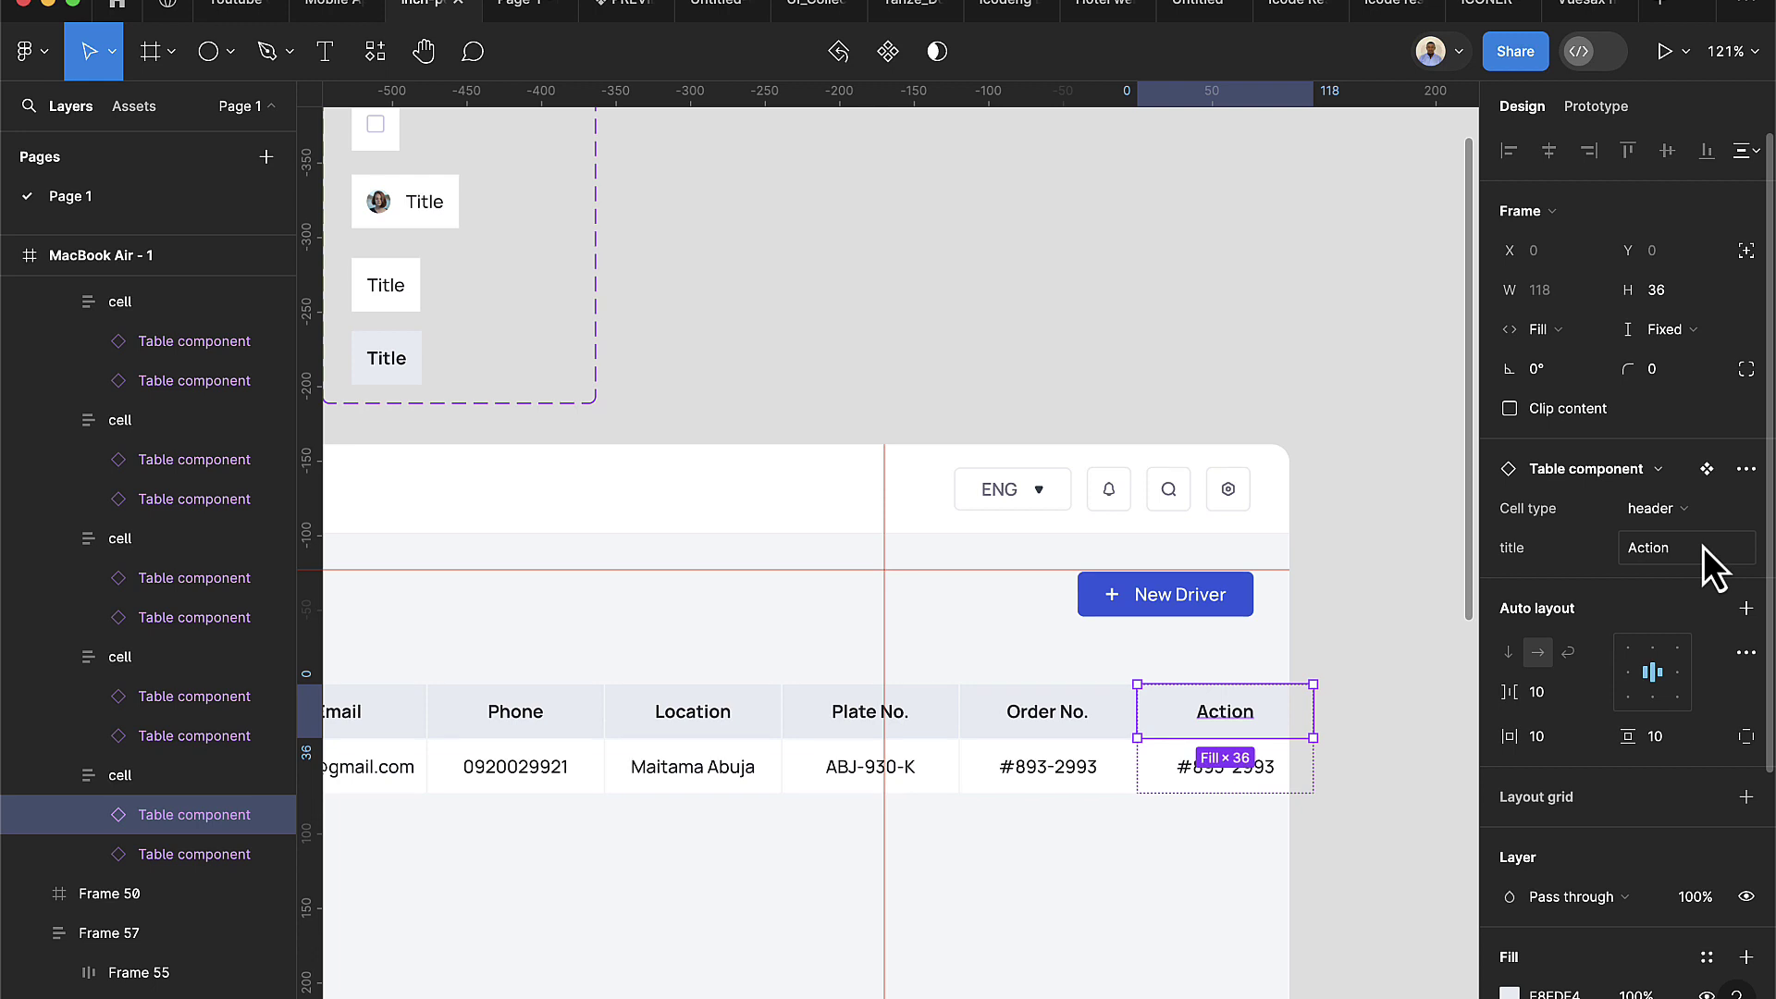
Review the Action data cell's cell type options unchanged, then scroll to the Table component set
{"action": "left_click", "coordinate": [1219, 789]}
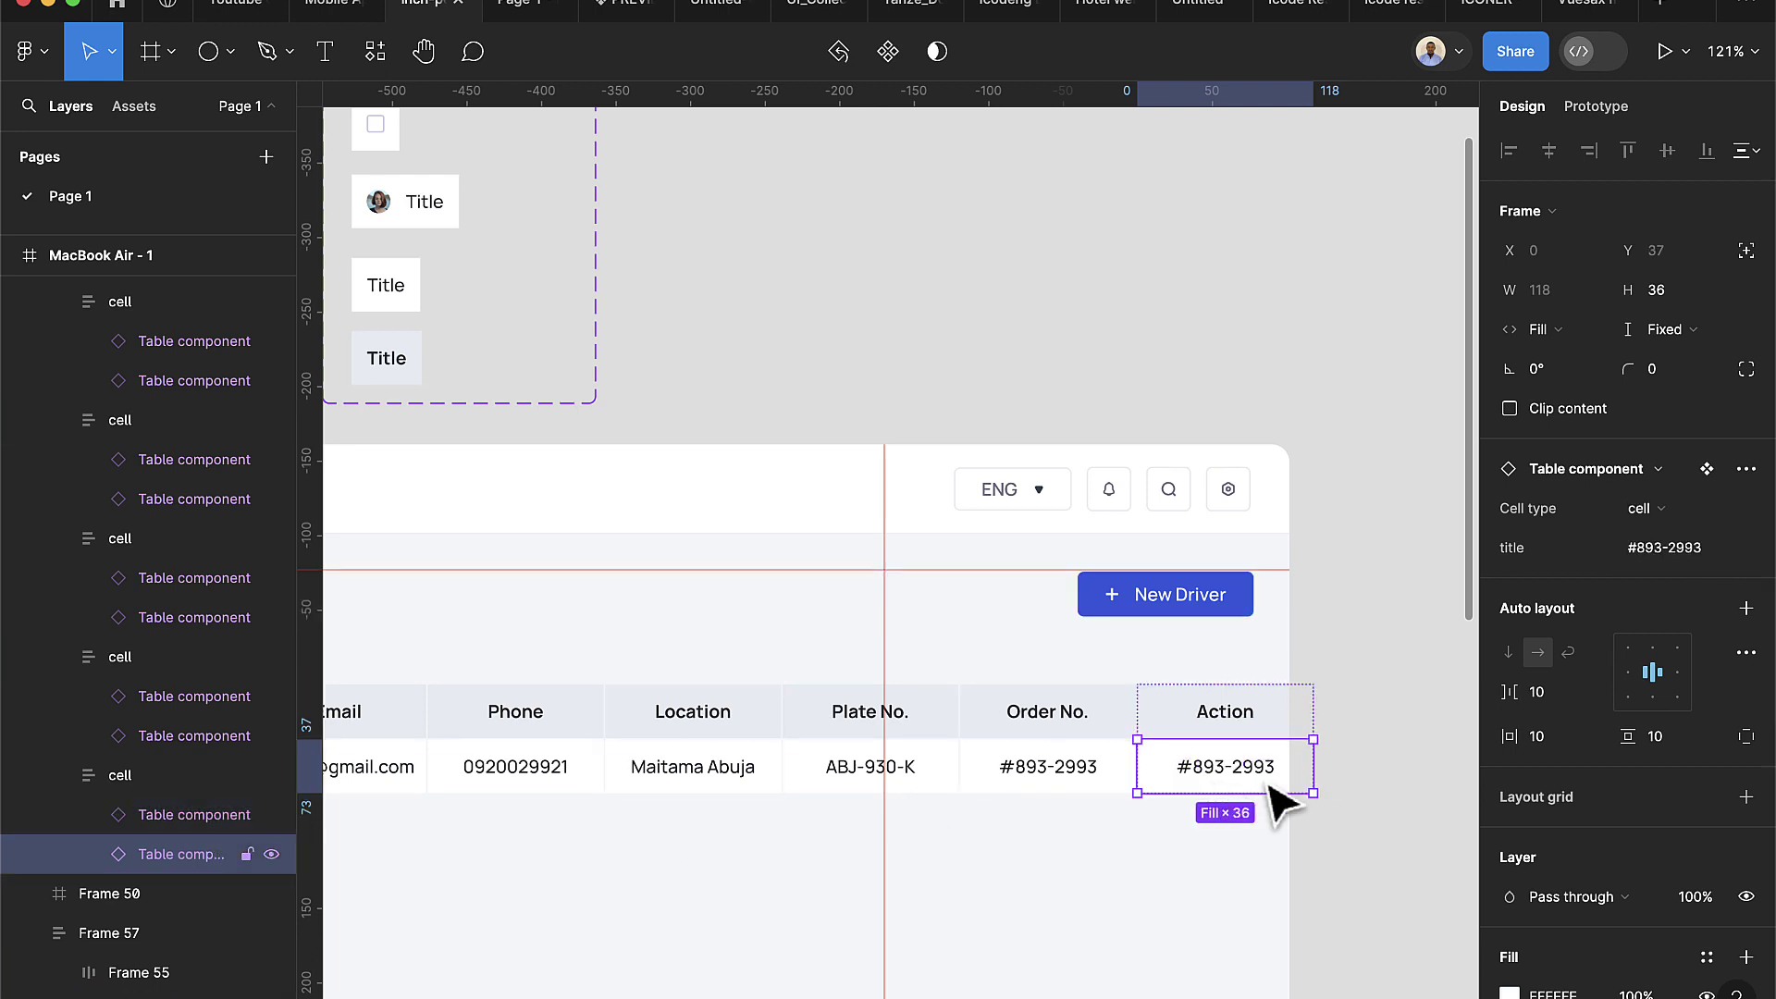
{"action": "left_click", "coordinate": [1702, 509]}
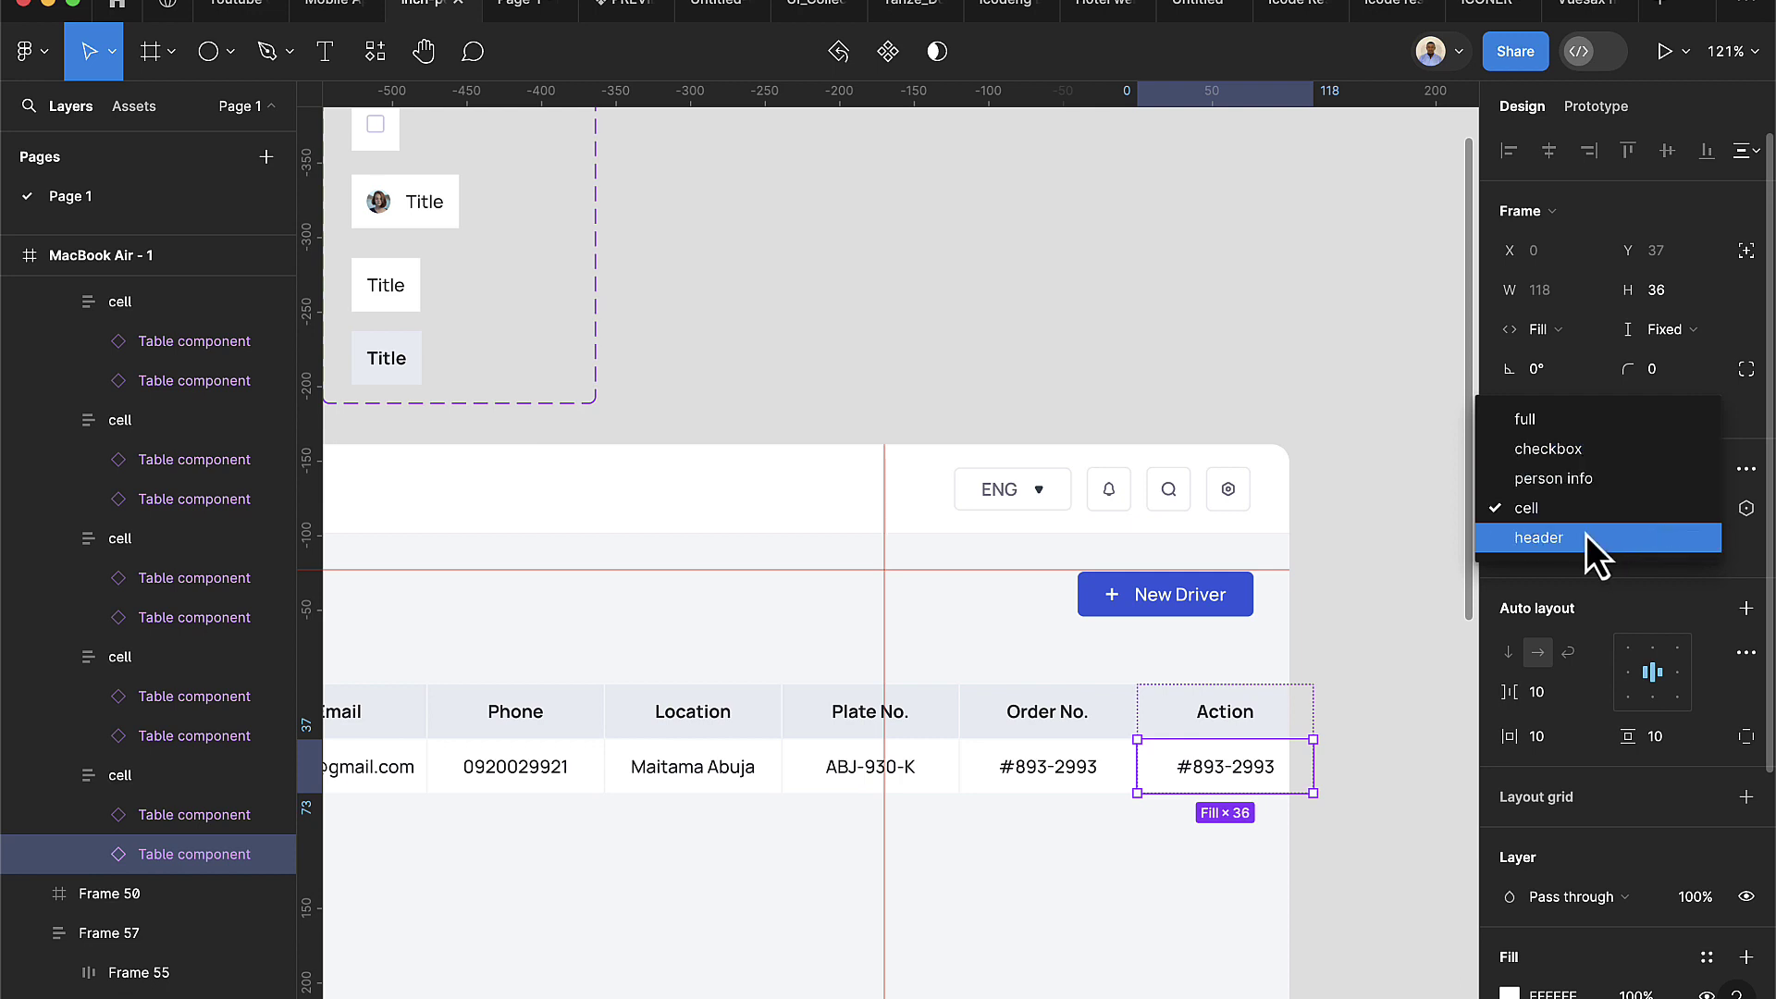
{"action": "left_click", "coordinate": [519, 337]}
{"action": "scroll", "coordinate": [528, 345], "scroll_direction": "up", "scroll_amount": 5}
{"action": "scroll", "coordinate": [555, 444], "scroll_direction": "left", "scroll_amount": 2}
Add a new variant to the Table component set
{"action": "left_click", "coordinate": [583, 543]}
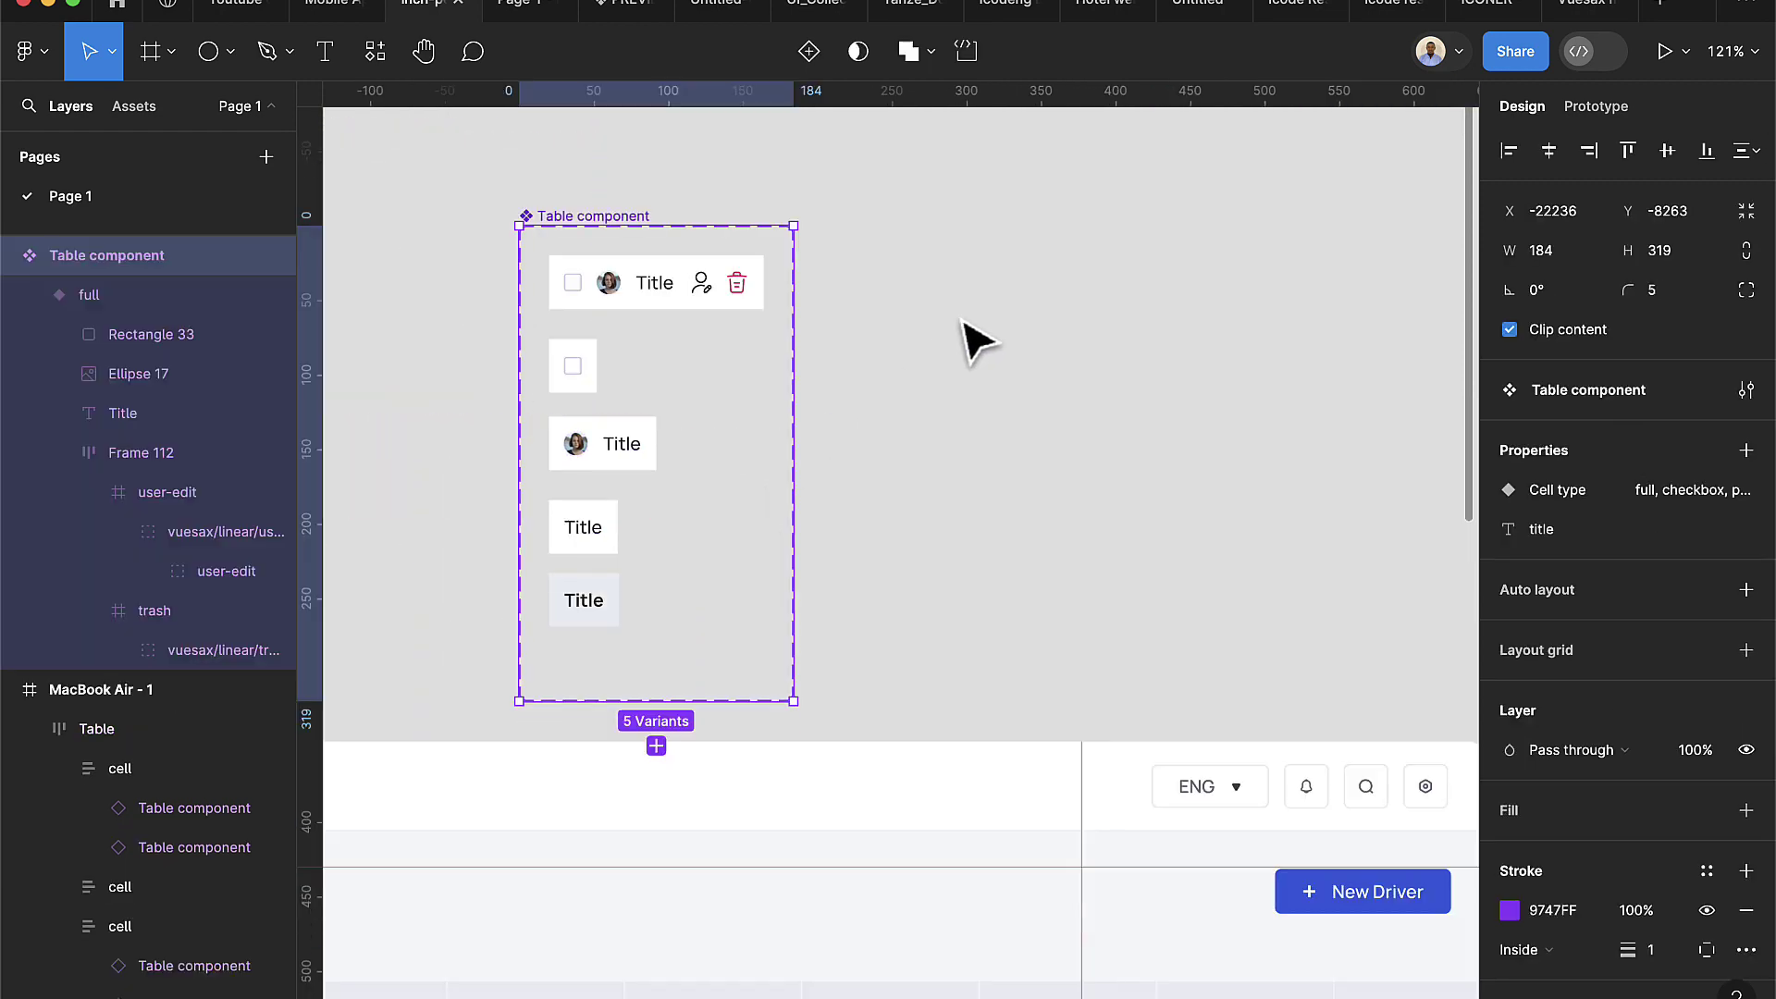
{"action": "left_click", "coordinate": [458, 218]}
{"action": "left_click", "coordinate": [548, 216]}
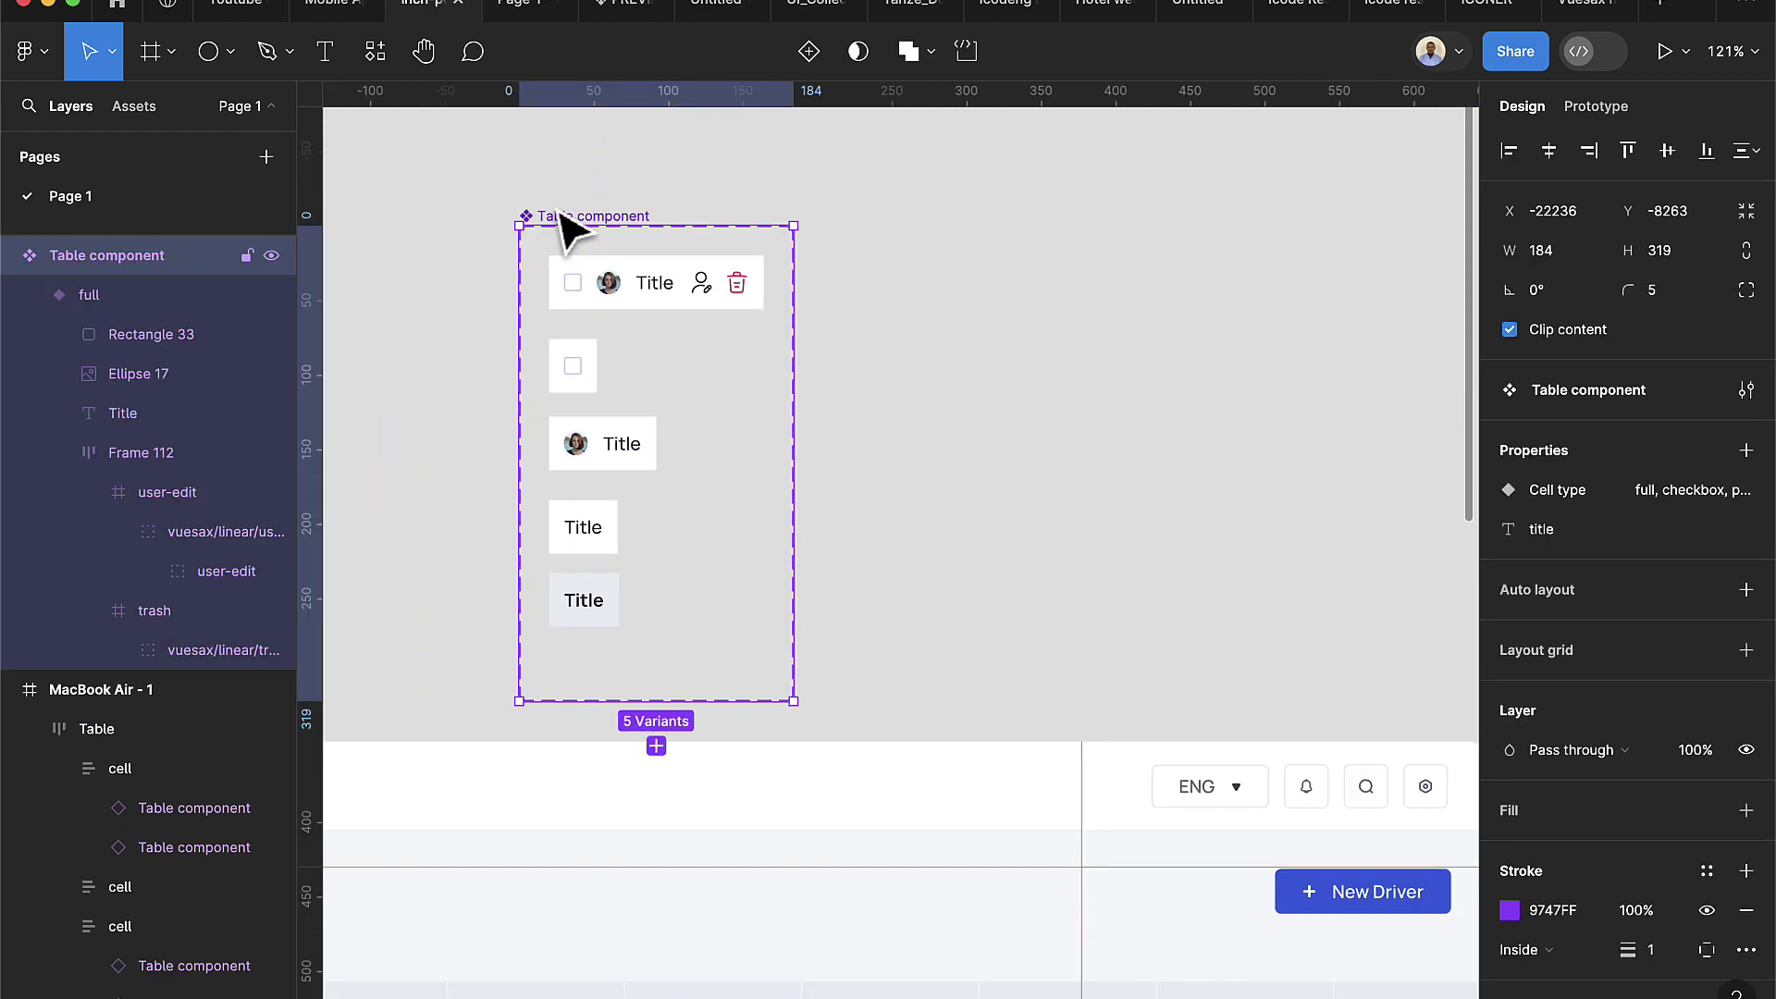
{"action": "left_click", "coordinate": [810, 51]}
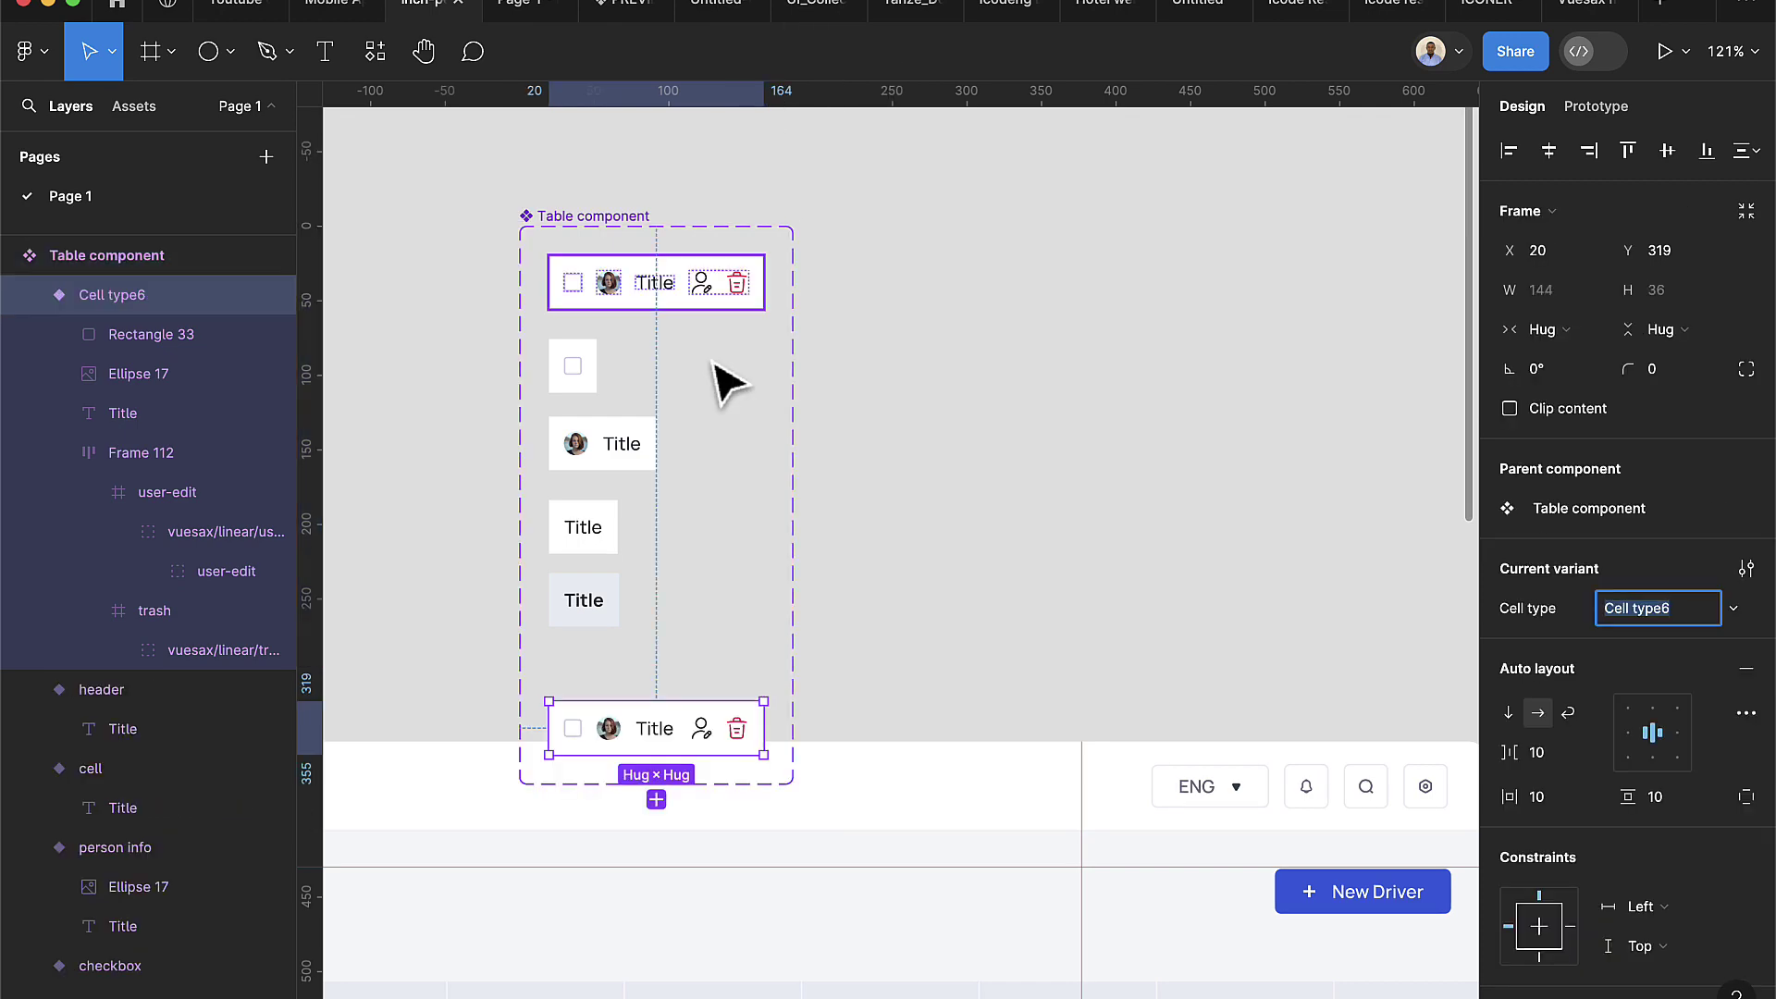
{"action": "scroll", "coordinate": [717, 444], "scroll_direction": "down", "scroll_amount": 4}
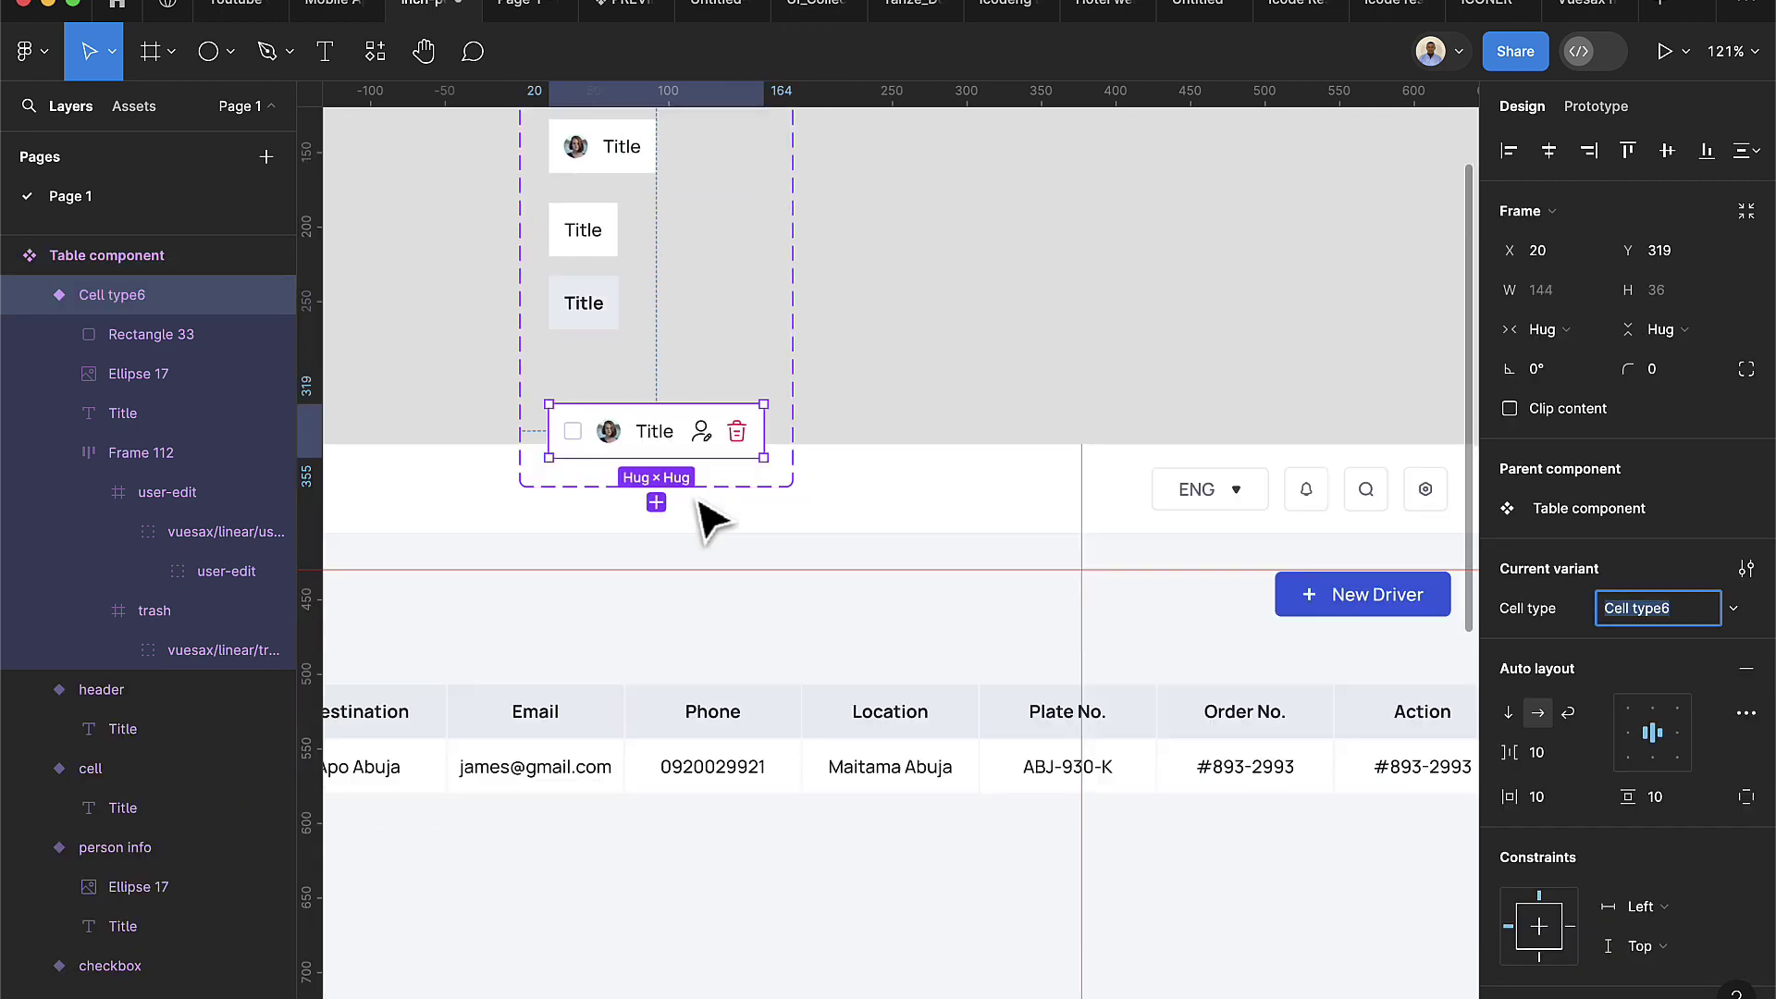
Delete the avatar, Title text and checkbox from the new variant, then move it under the others
{"action": "double_click", "coordinate": [657, 433]}
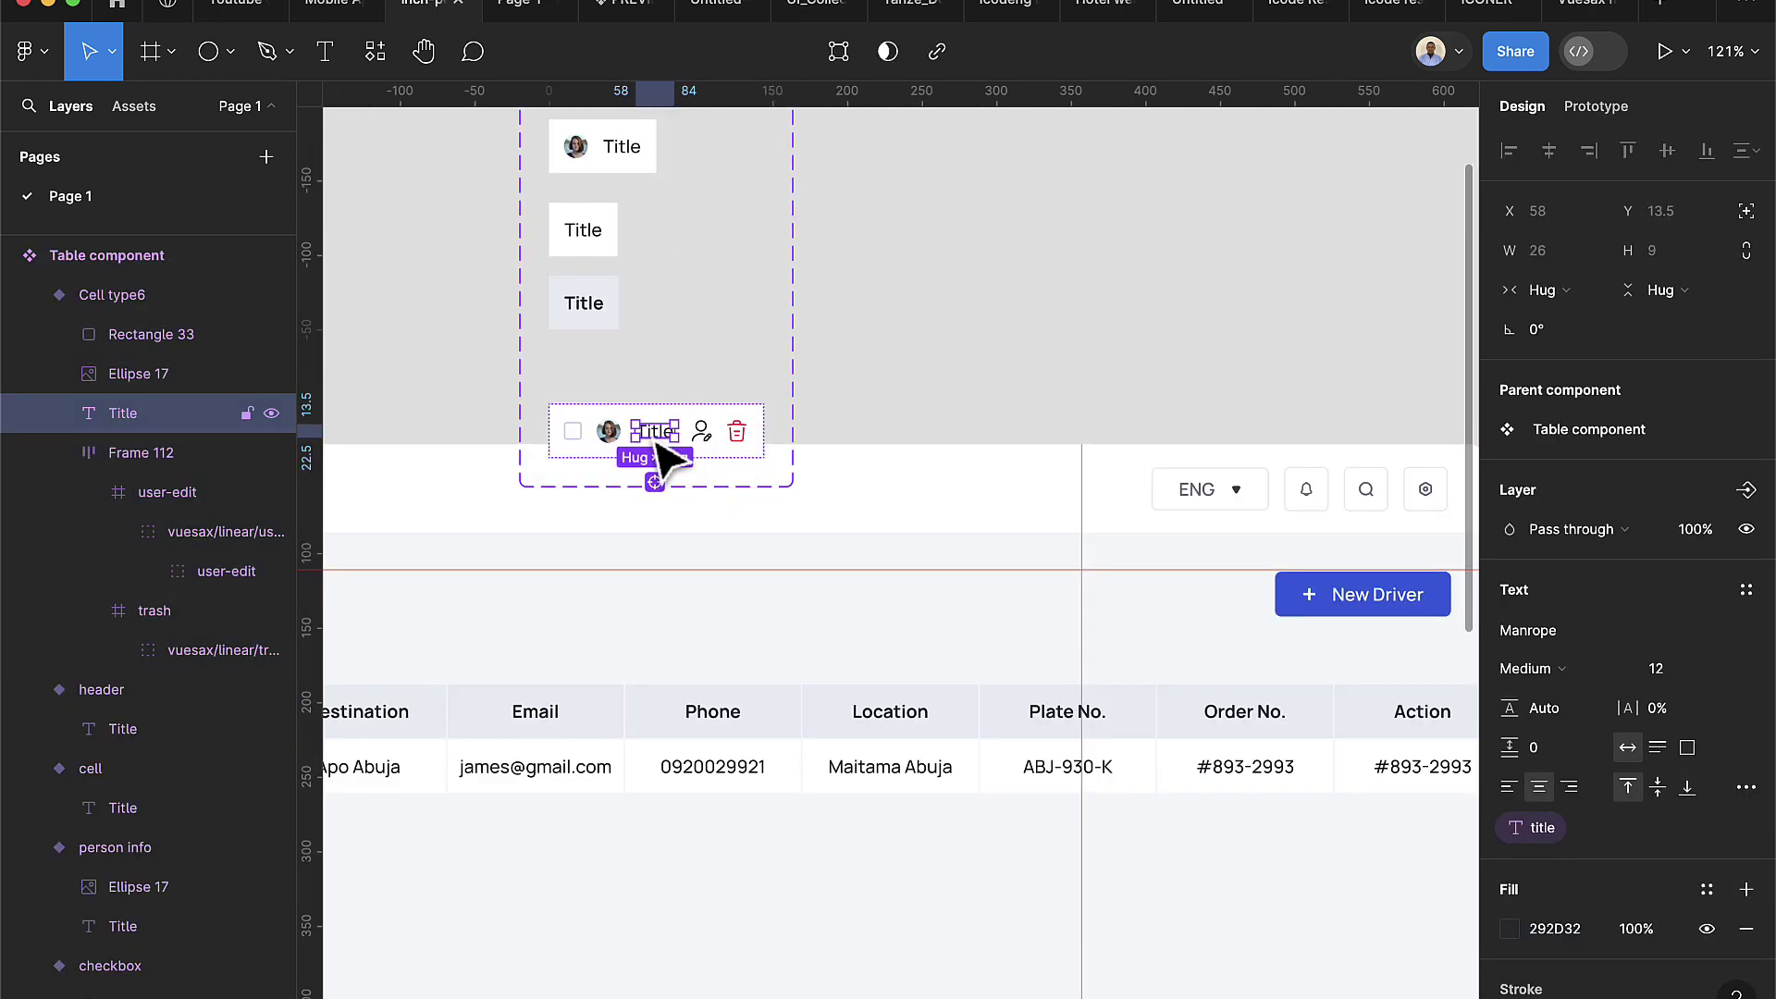
{"action": "left_click", "coordinate": [608, 432]}
{"action": "key", "text": "Delete"}
{"action": "left_click", "coordinate": [629, 444]}
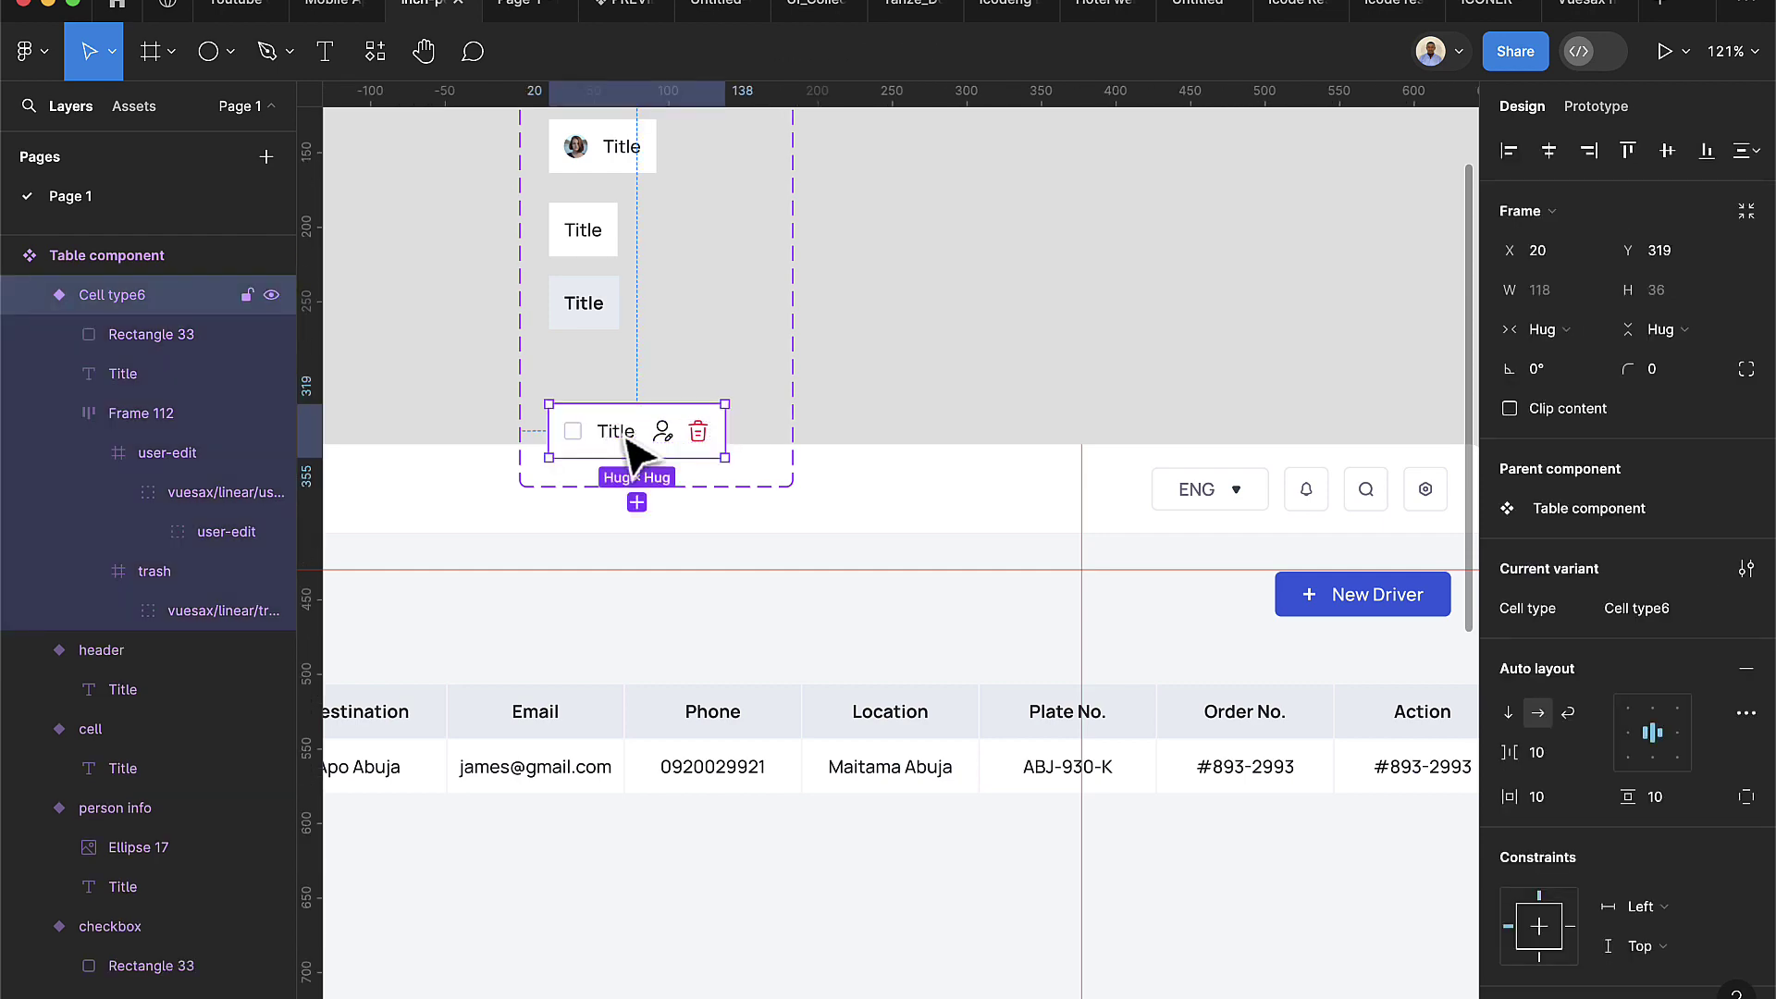
{"action": "left_click", "coordinate": [615, 433]}
{"action": "key", "text": "Delete"}
{"action": "left_click", "coordinate": [592, 454]}
{"action": "left_click", "coordinate": [574, 432]}
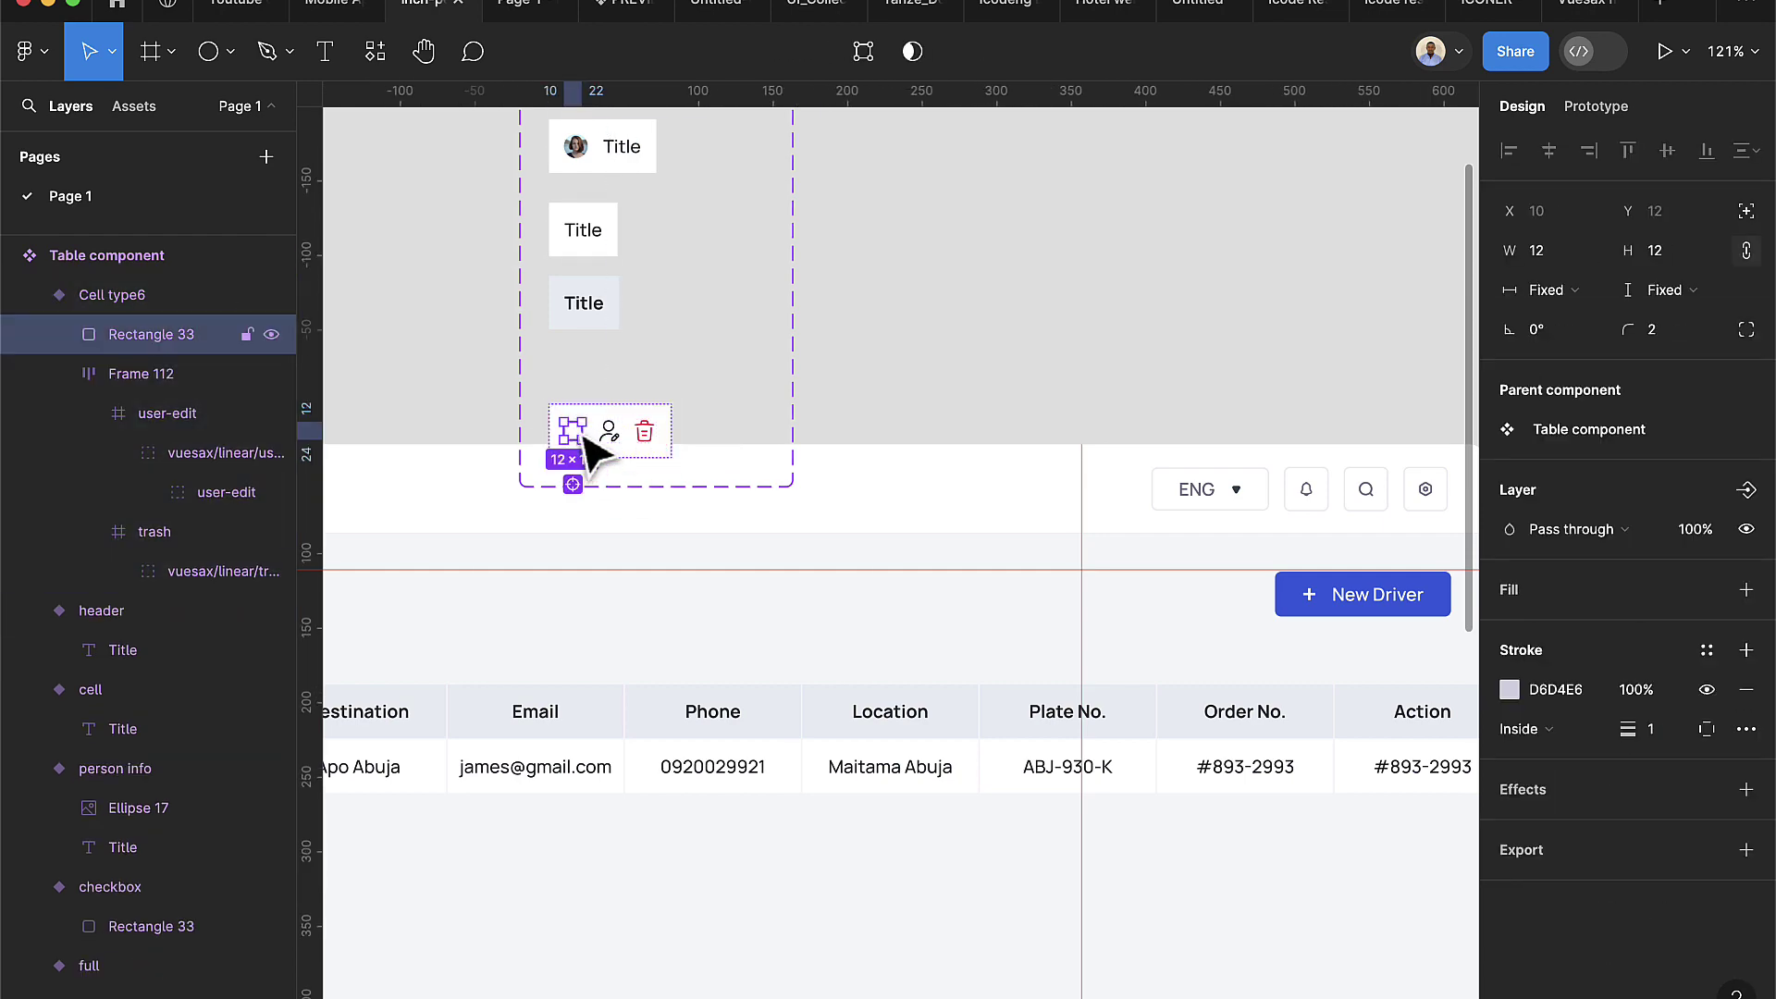
{"action": "key", "text": "Delete"}
{"action": "left_click", "coordinate": [592, 455]}
{"action": "left_click_drag", "start_coordinate": [589, 443], "coordinate": [573, 391]}
Eyedrop the New Driver button's blue onto the variant's edit icon
{"action": "double_click", "coordinate": [577, 402]}
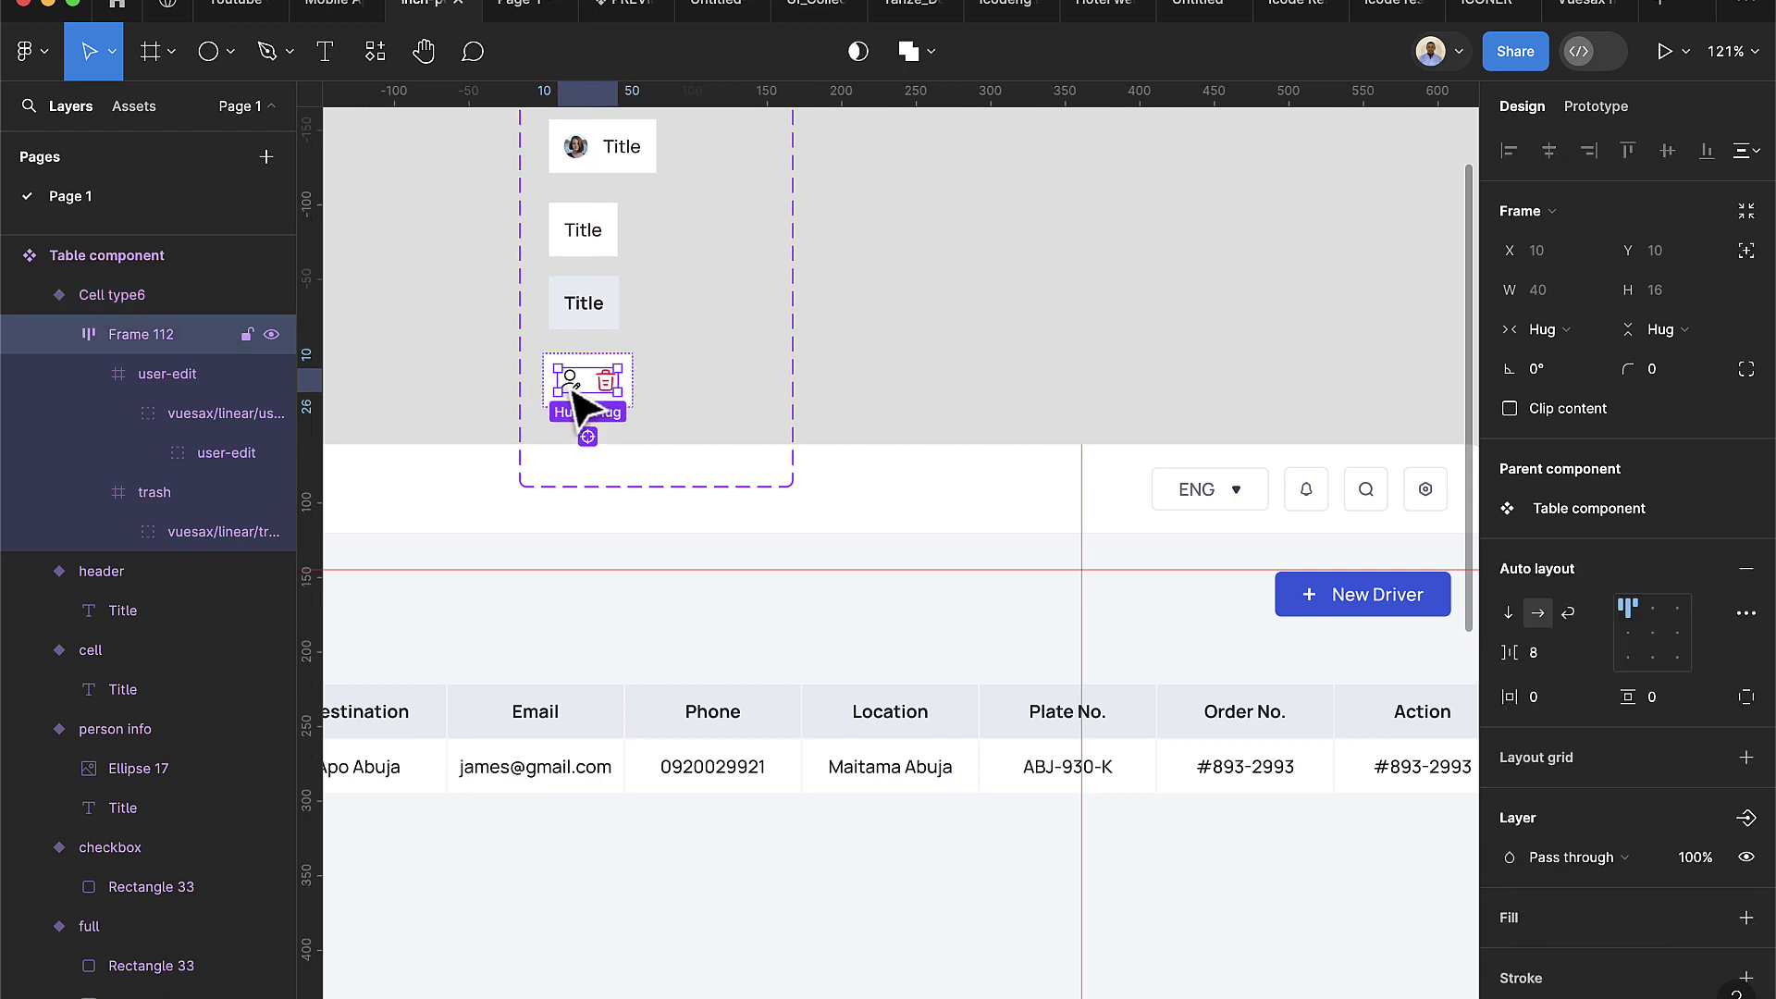
{"action": "double_click", "coordinate": [572, 391]}
{"action": "scroll", "coordinate": [1593, 809], "scroll_direction": "down", "scroll_amount": 3}
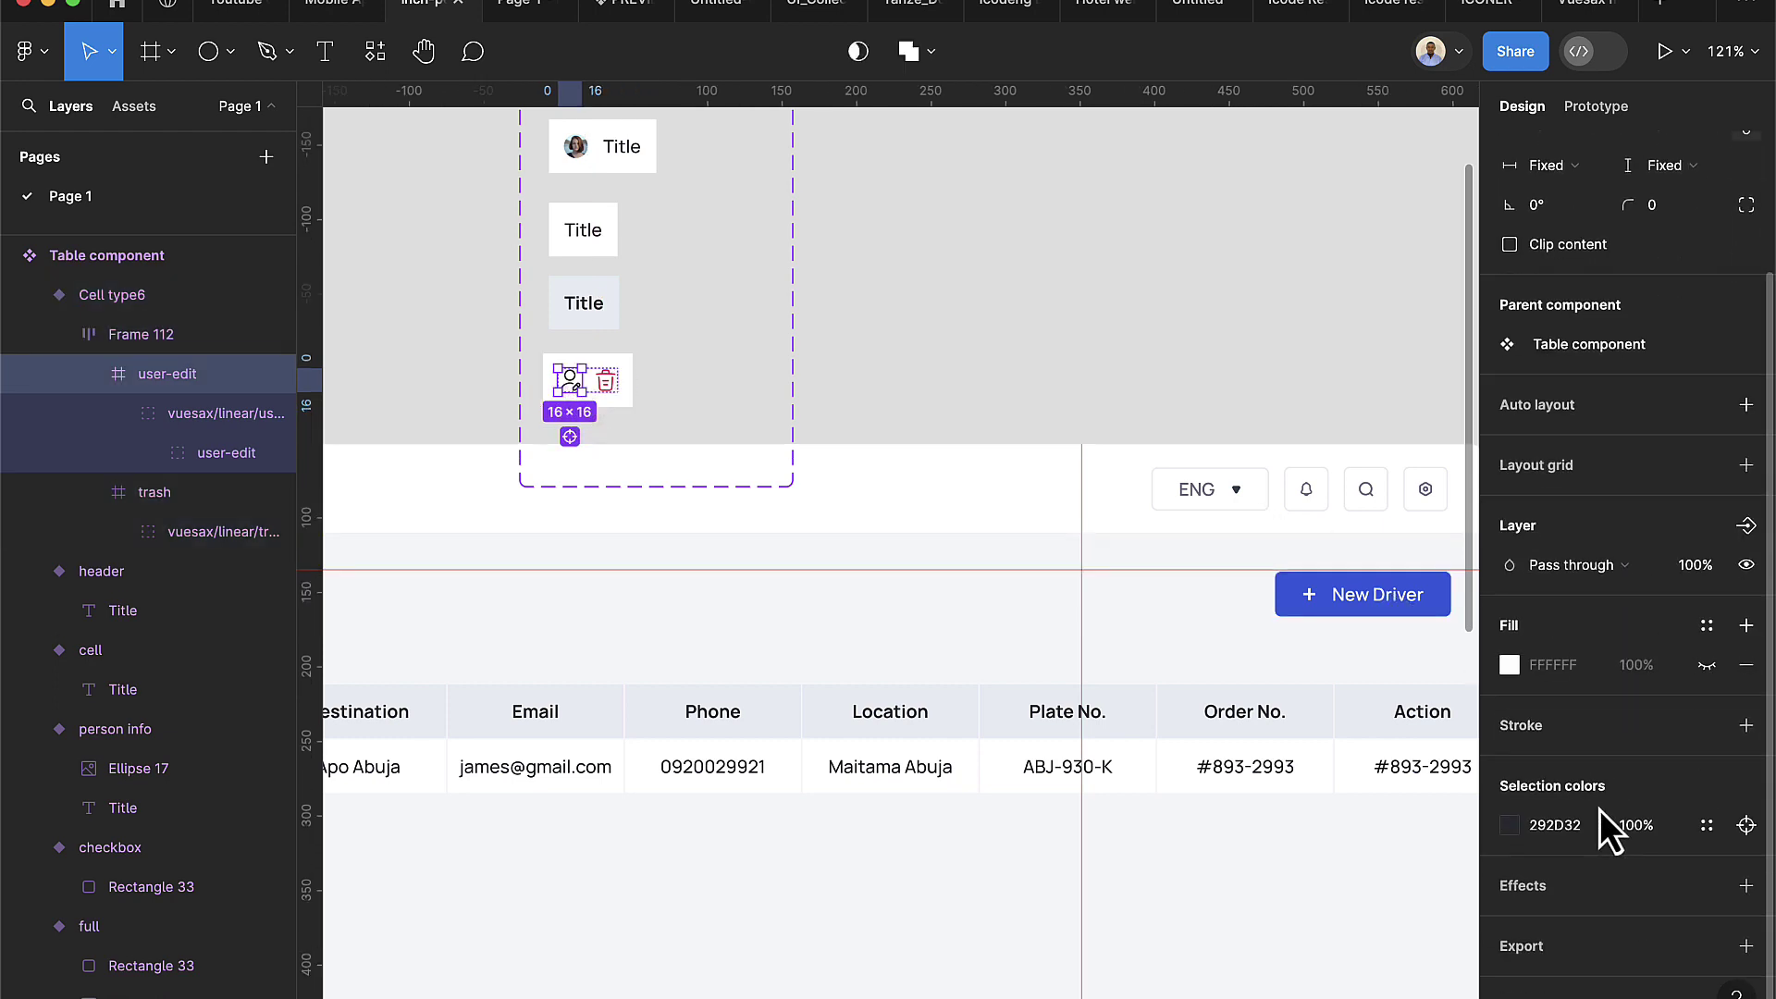
{"action": "left_click", "coordinate": [1510, 825]}
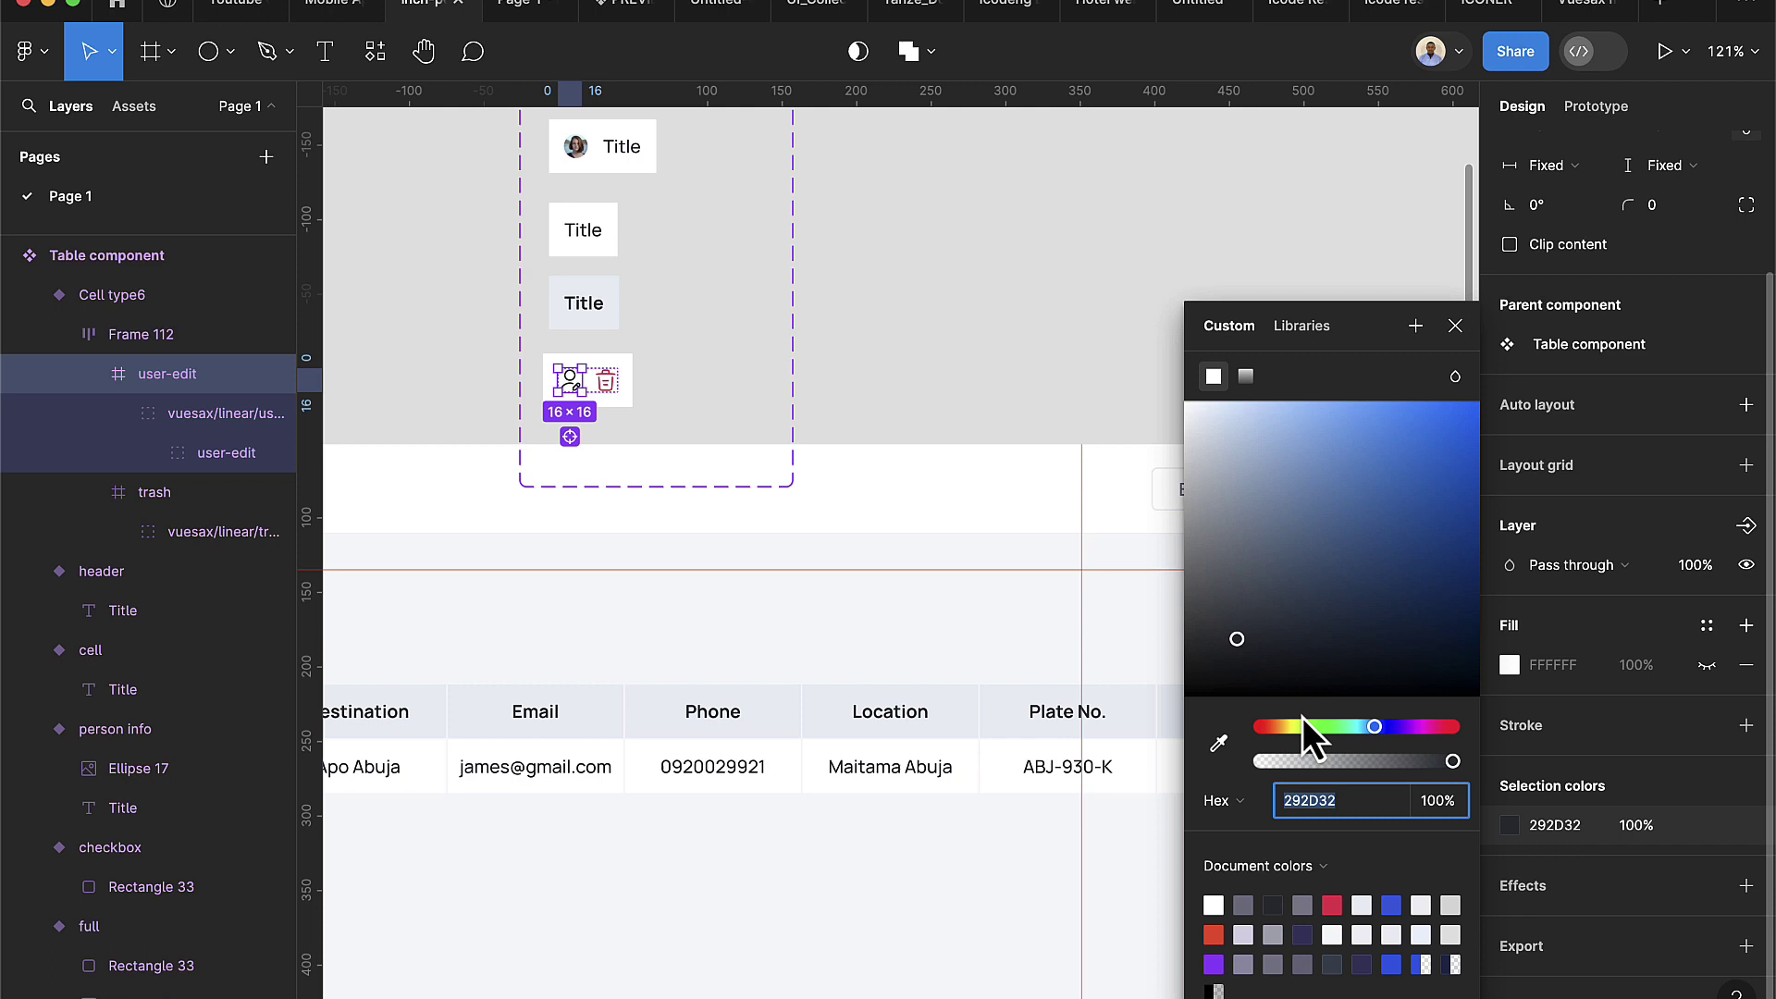
{"action": "left_click", "coordinate": [1219, 742]}
{"action": "scroll", "coordinate": [1150, 694], "scroll_direction": "right", "scroll_amount": 5}
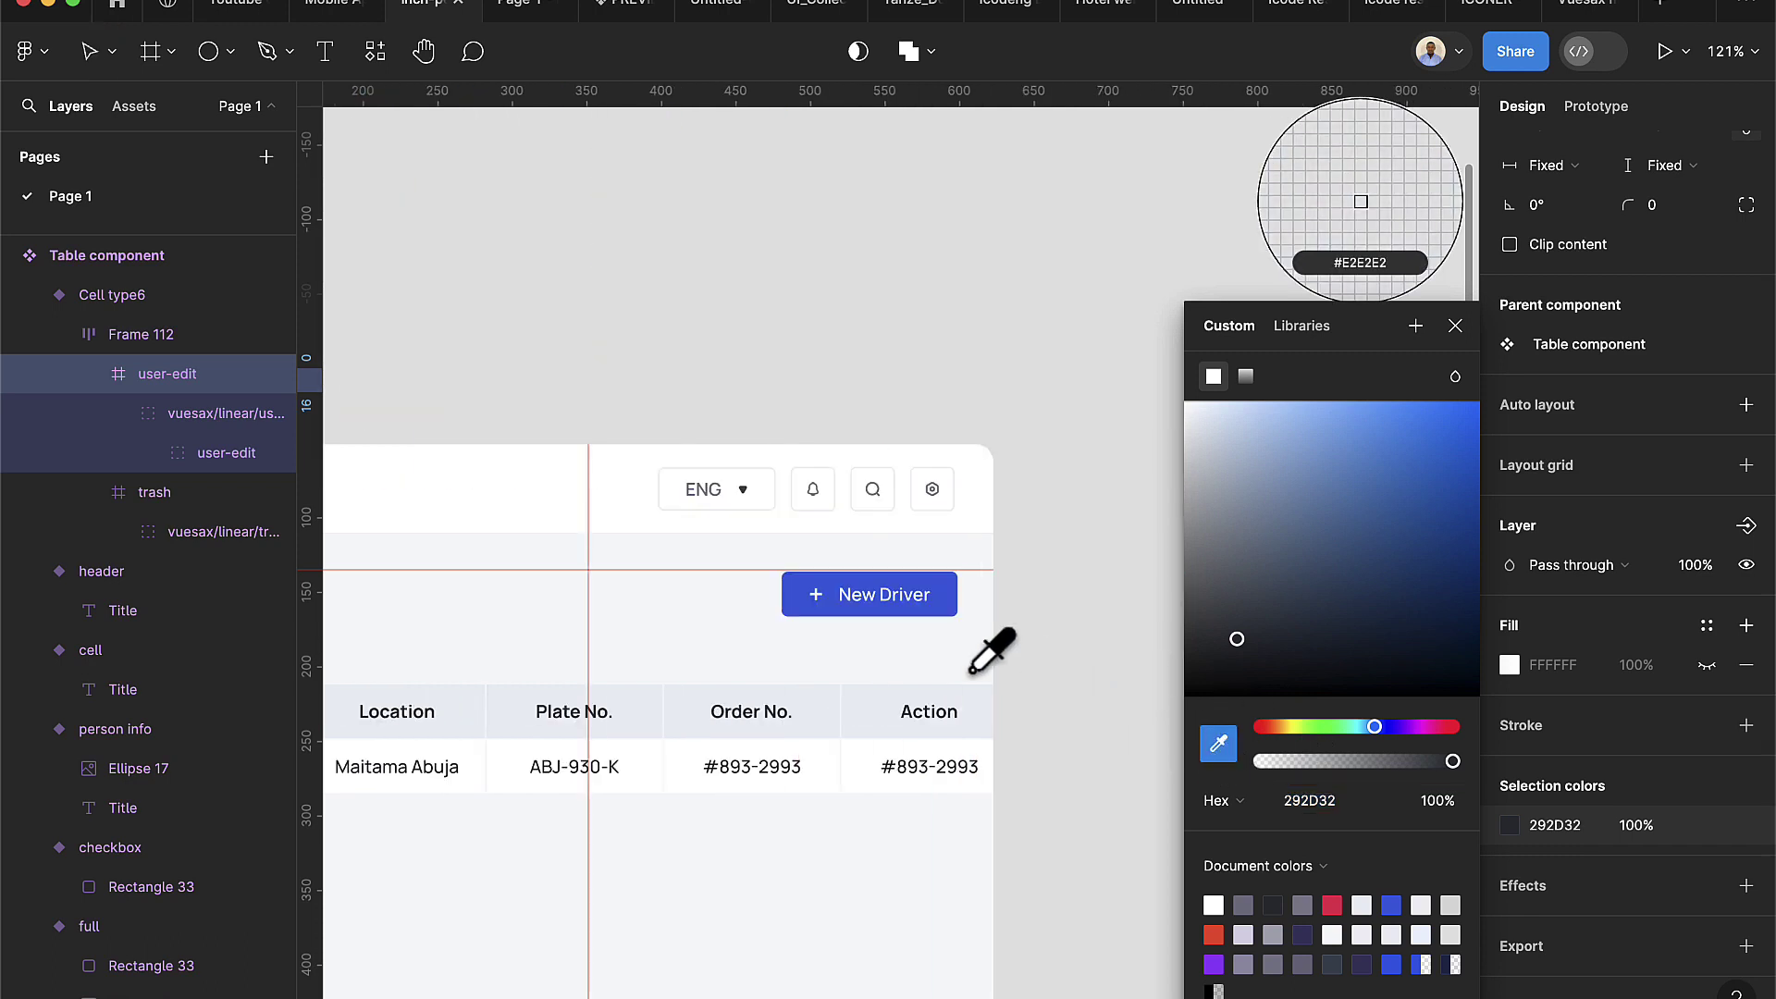
{"action": "left_click", "coordinate": [805, 593]}
{"action": "scroll", "coordinate": [1039, 559], "scroll_direction": "left", "scroll_amount": 5}
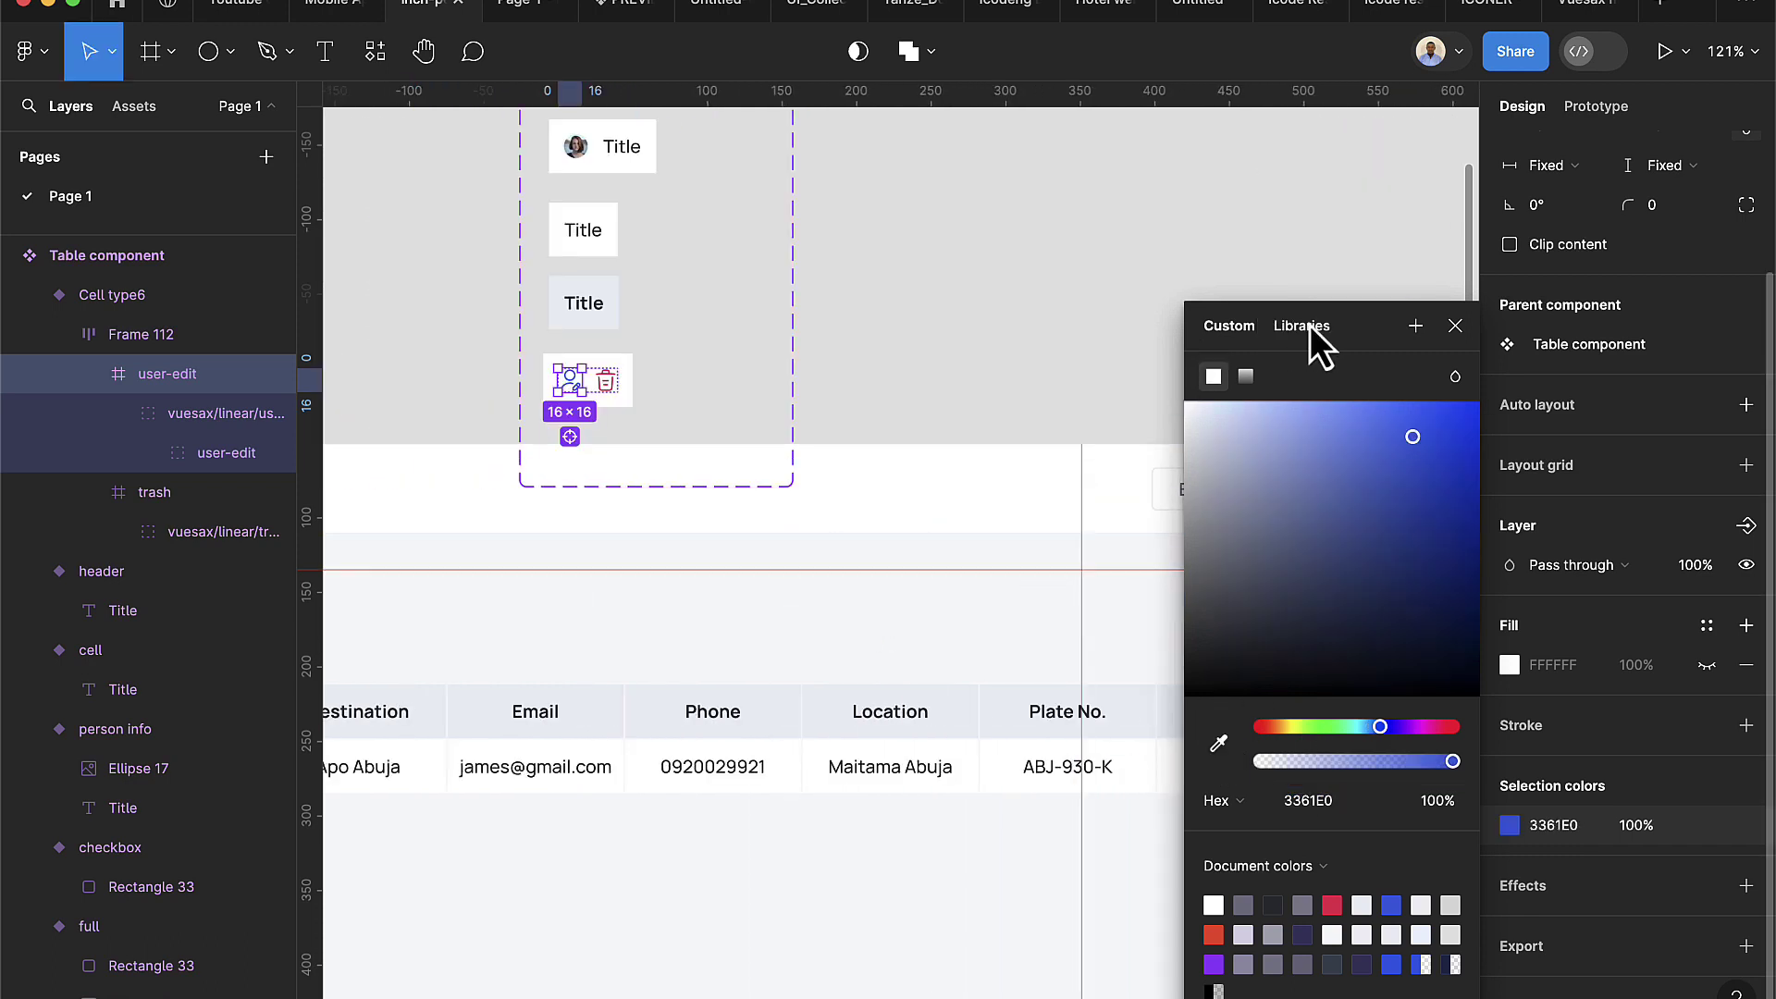
{"action": "left_click", "coordinate": [1454, 326]}
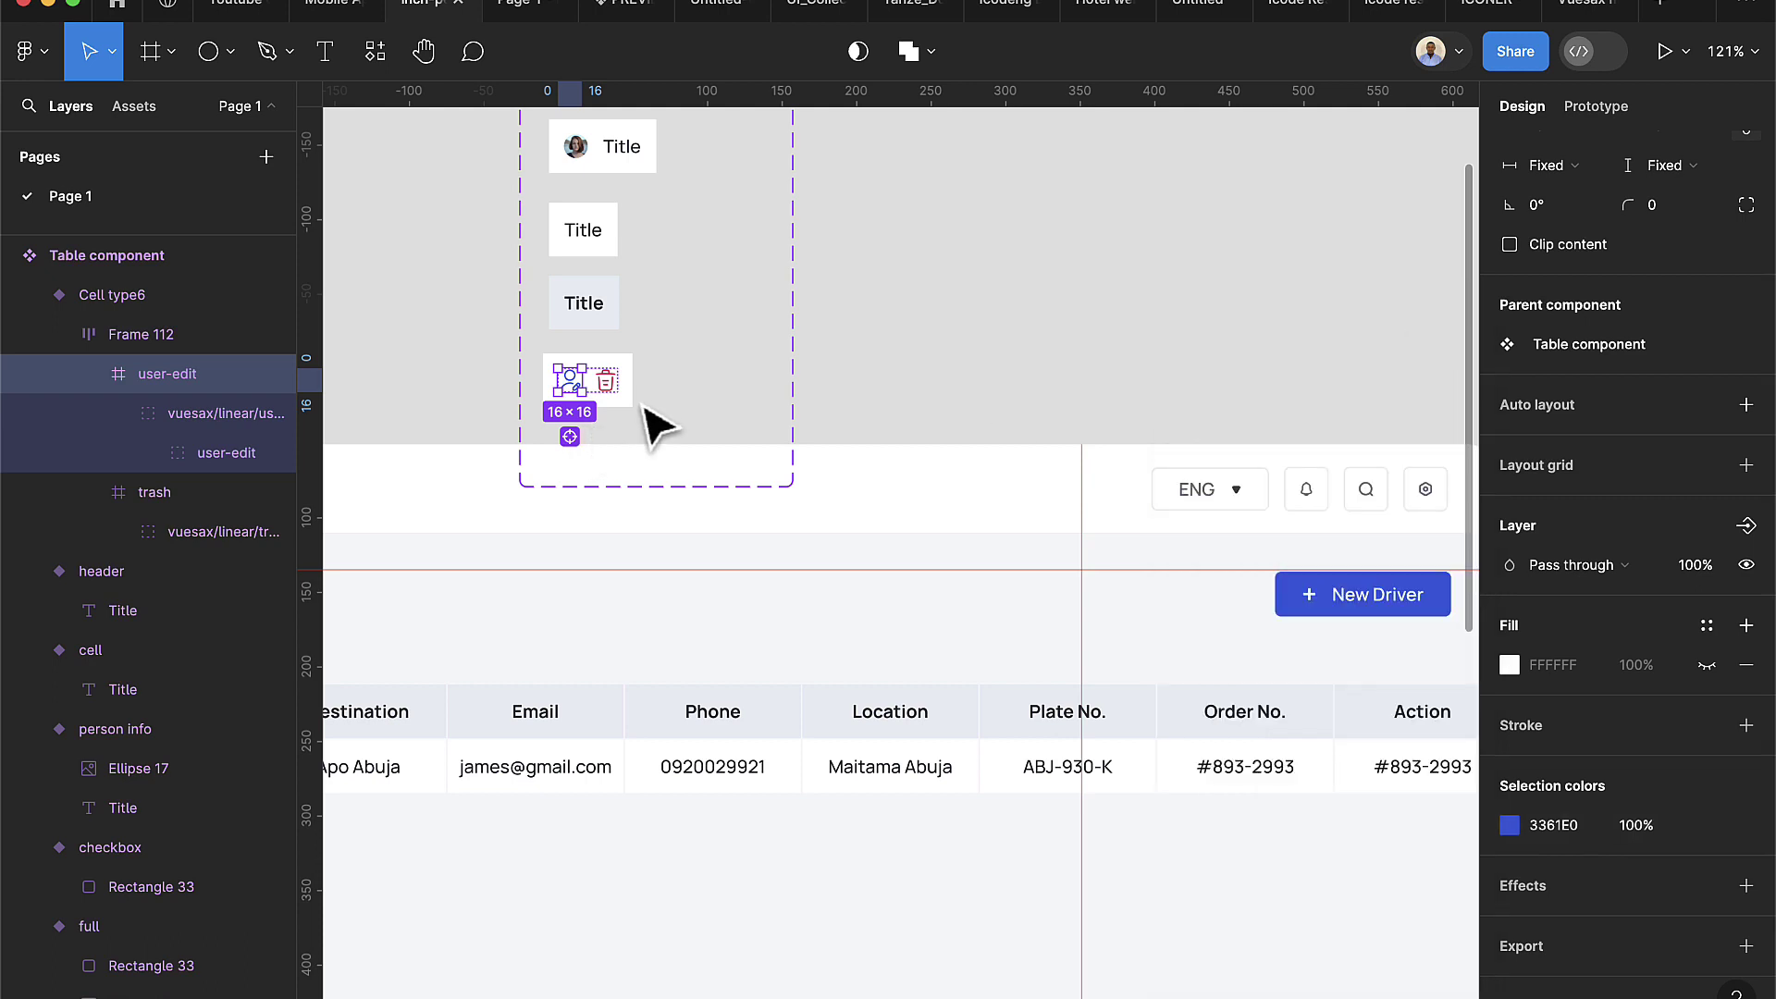
Rename the new variant's Cell type to 'action'
{"action": "left_click", "coordinate": [612, 386]}
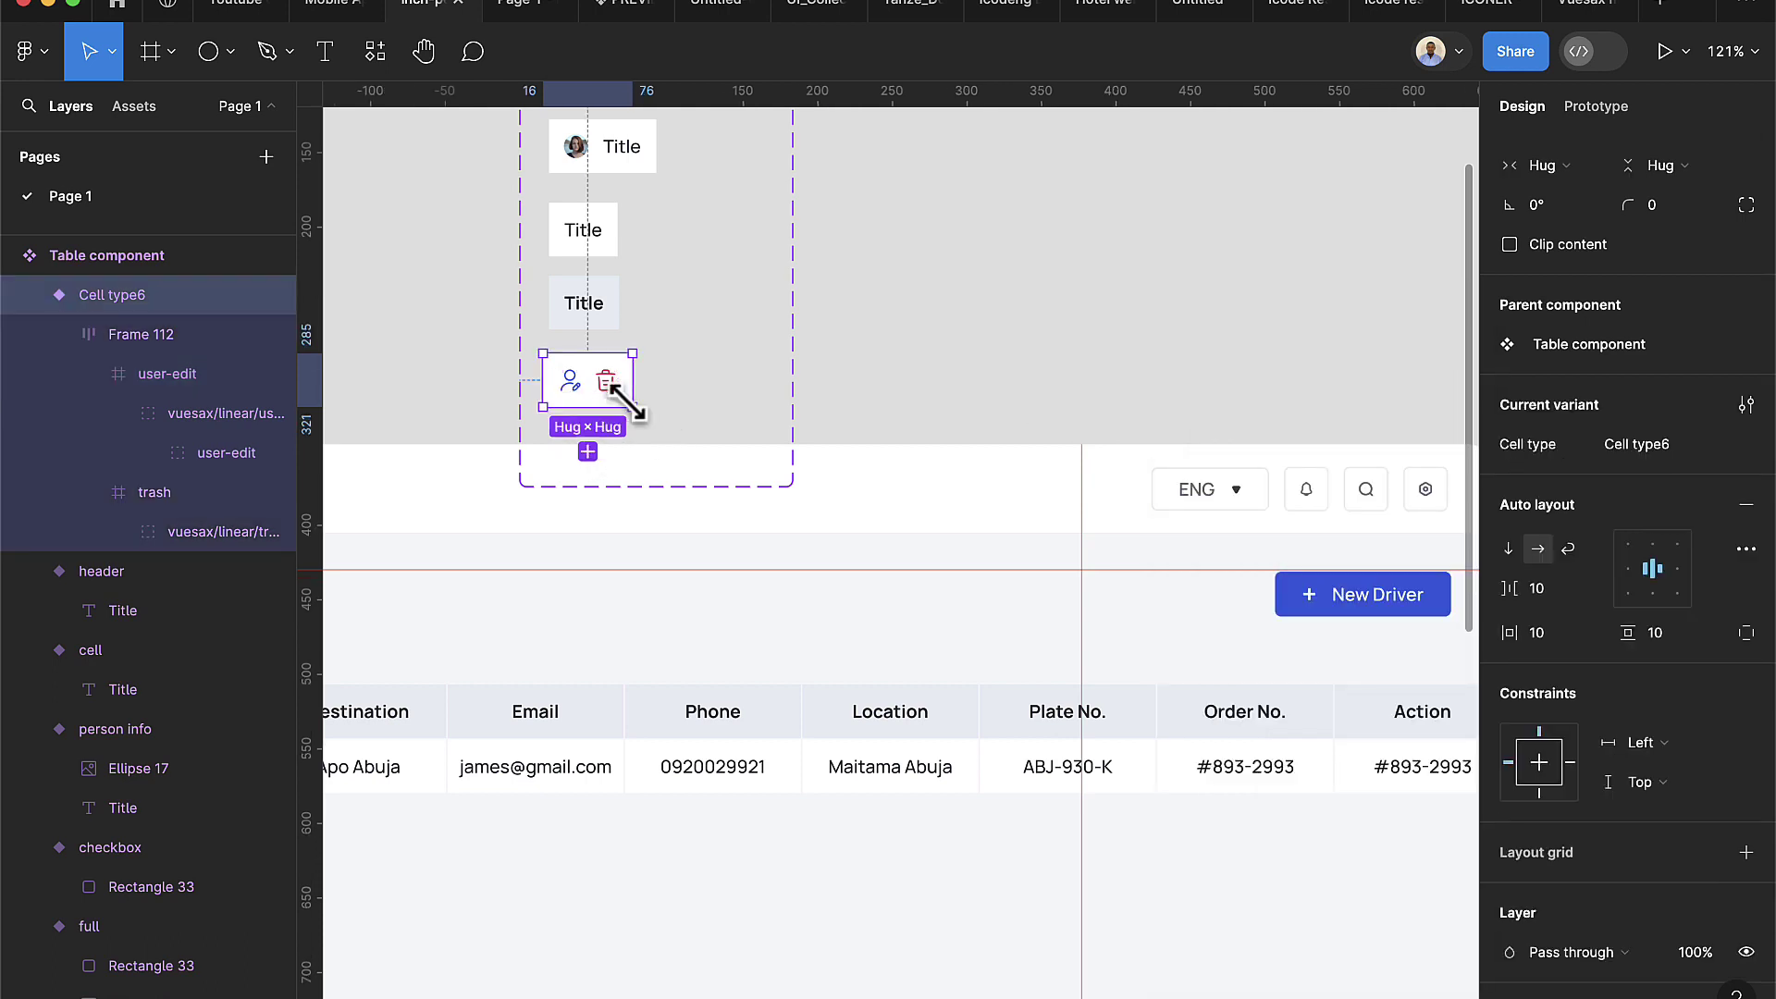
{"action": "left_click", "coordinate": [1673, 452]}
{"action": "type", "text": "action"}
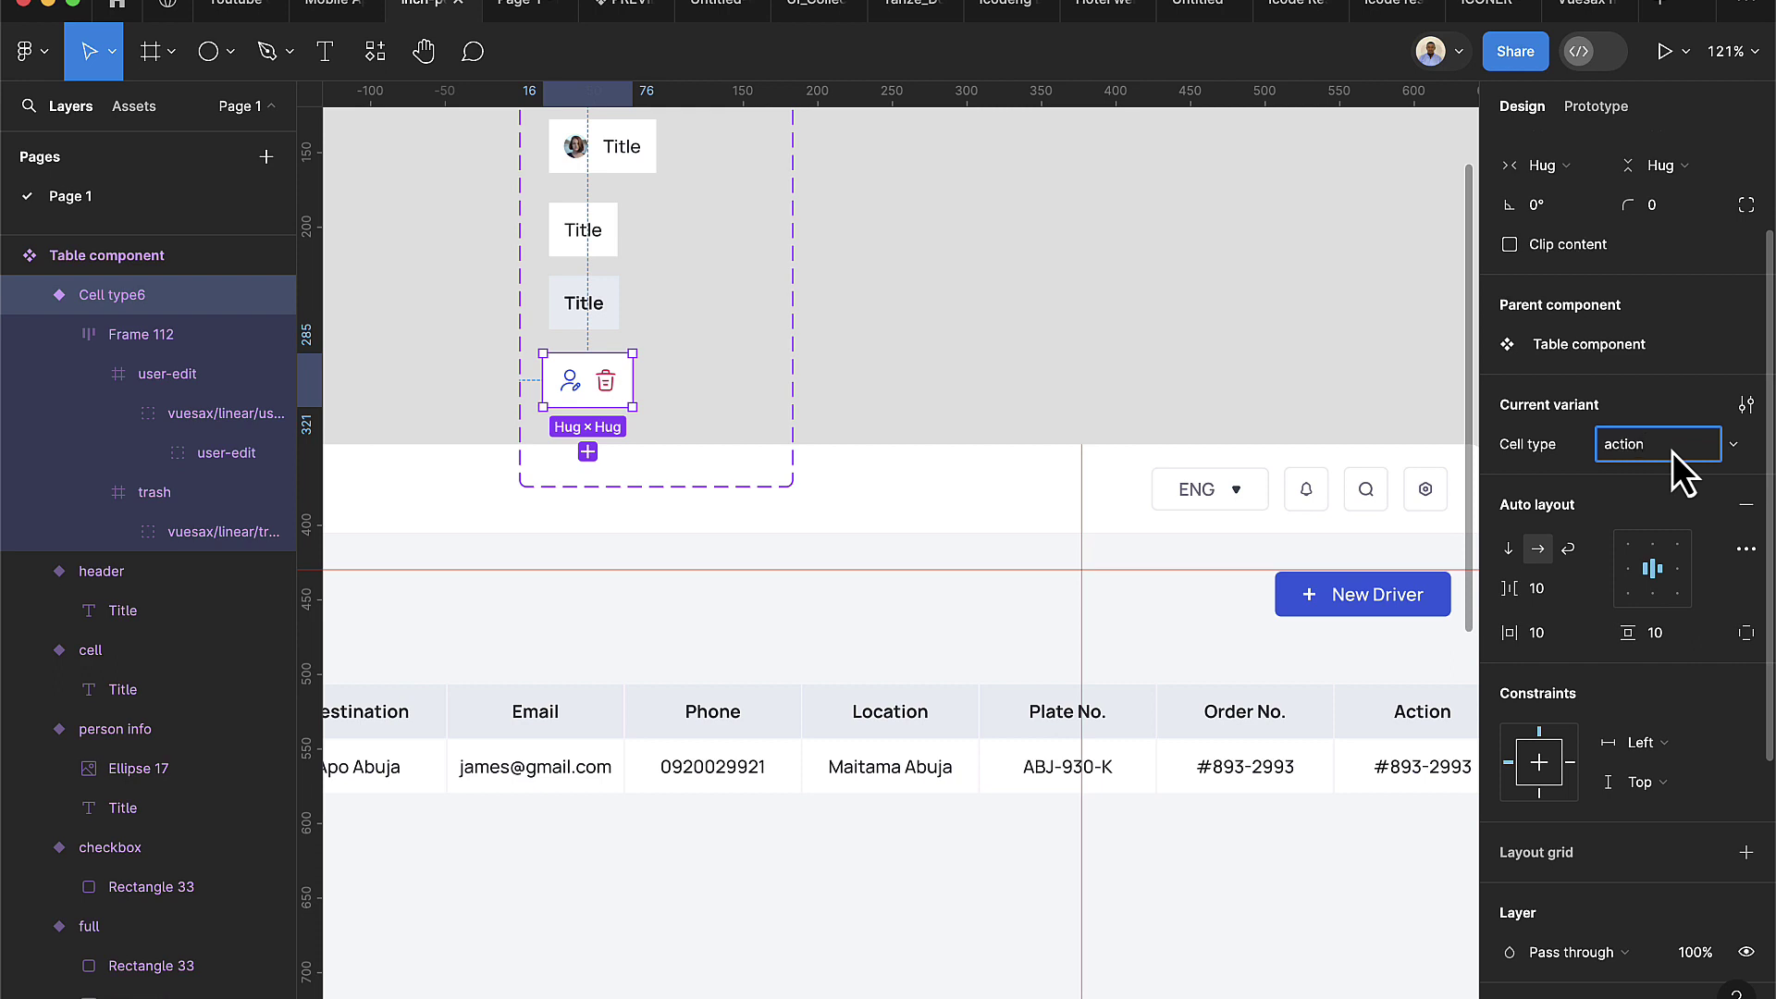
{"action": "key", "text": "Return"}
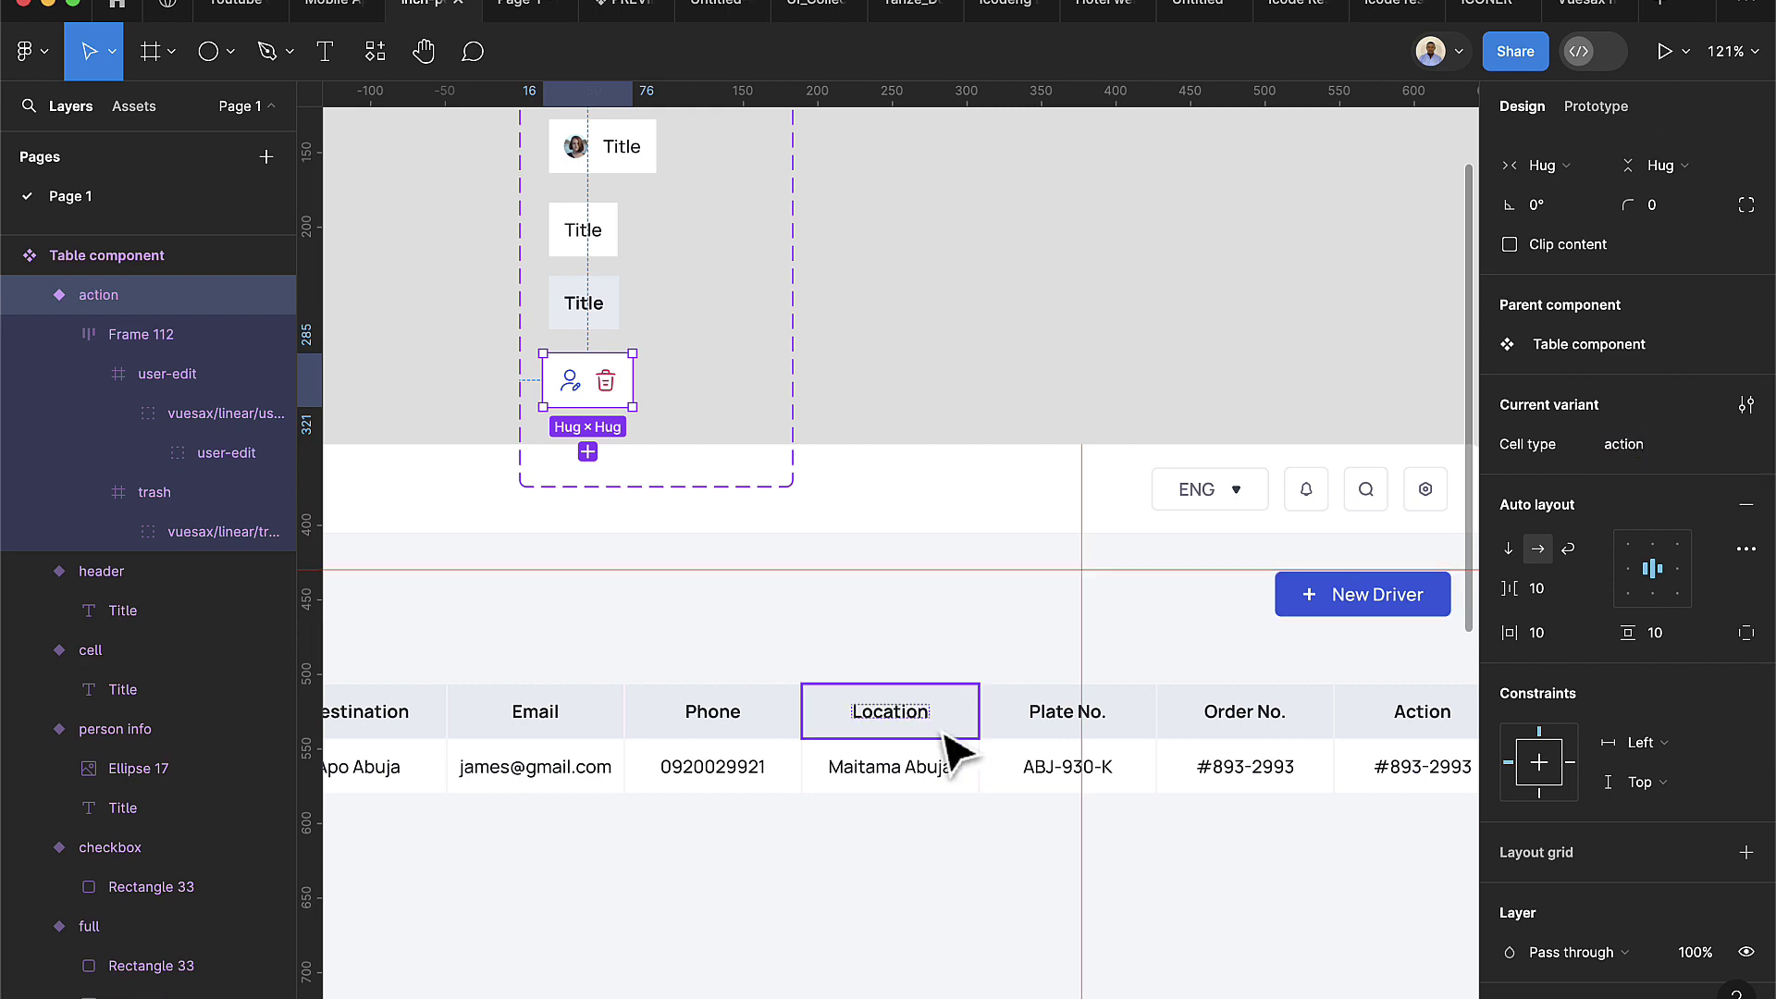
Switch the Action column's data cell to the action cell type
{"action": "scroll", "coordinate": [944, 746], "scroll_direction": "down", "scroll_amount": 5}
{"action": "scroll", "coordinate": [1130, 789], "scroll_direction": "right", "scroll_amount": 3}
{"action": "left_click", "coordinate": [1028, 772]}
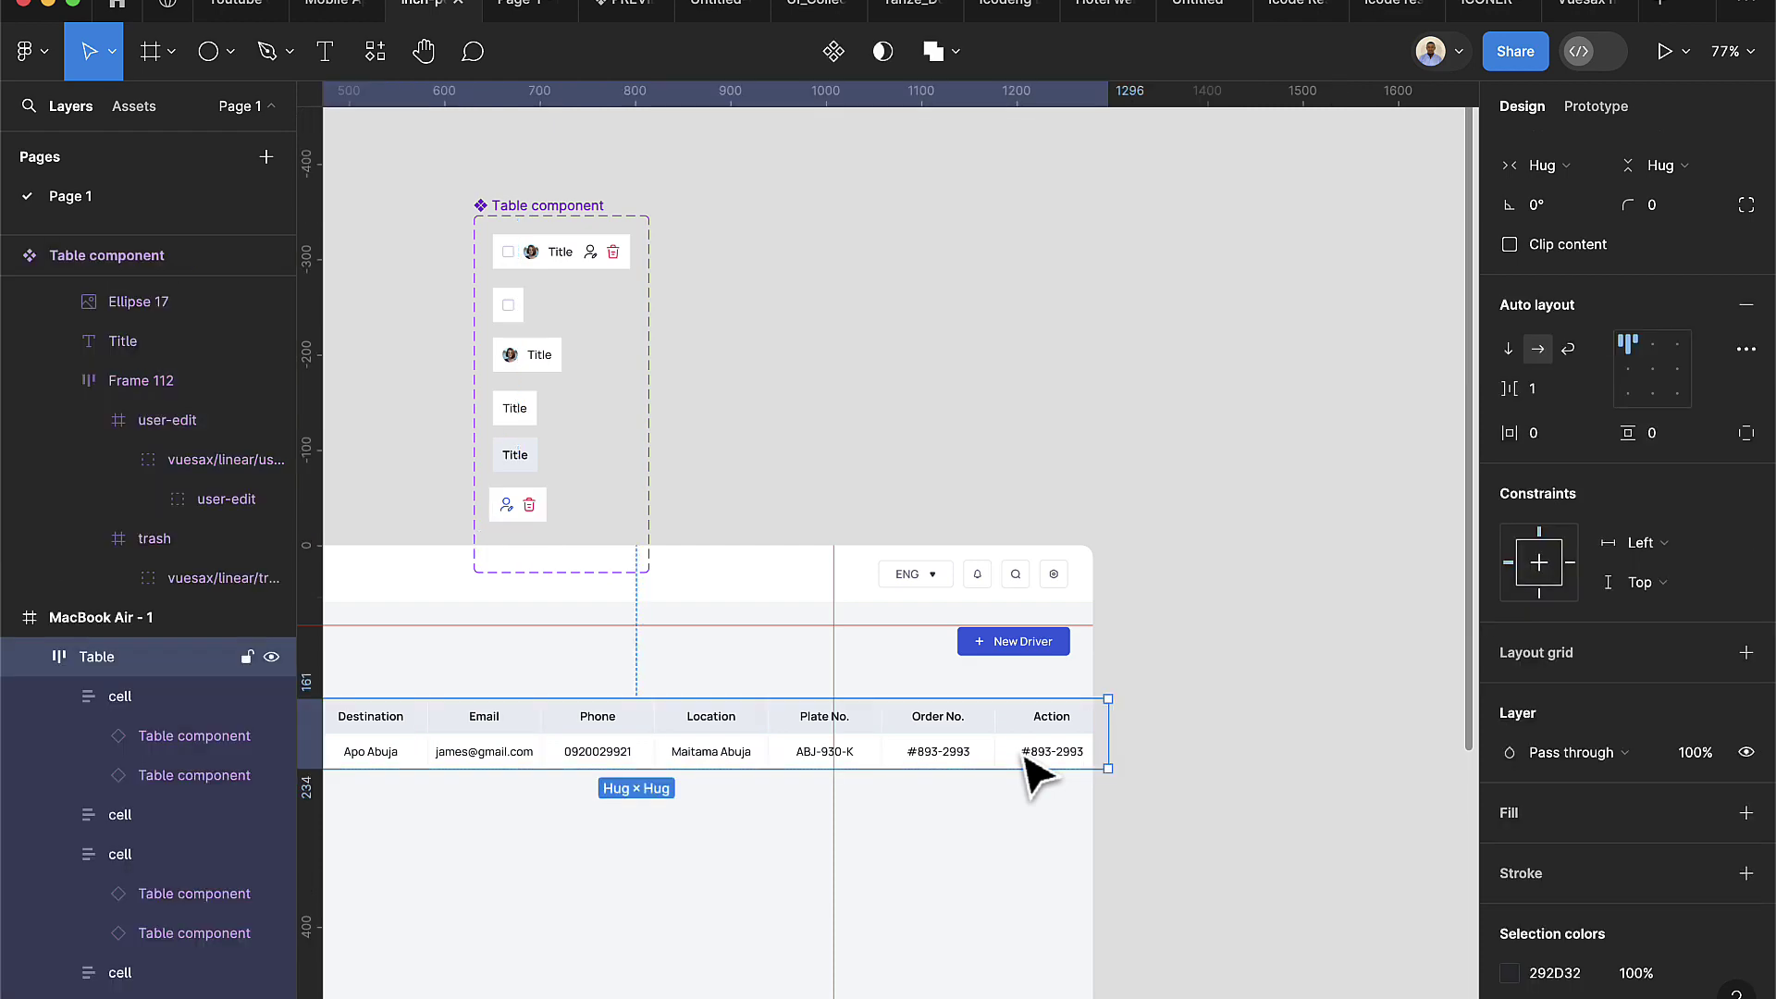
{"action": "scroll", "coordinate": [1027, 757], "scroll_direction": "up", "scroll_amount": 3}
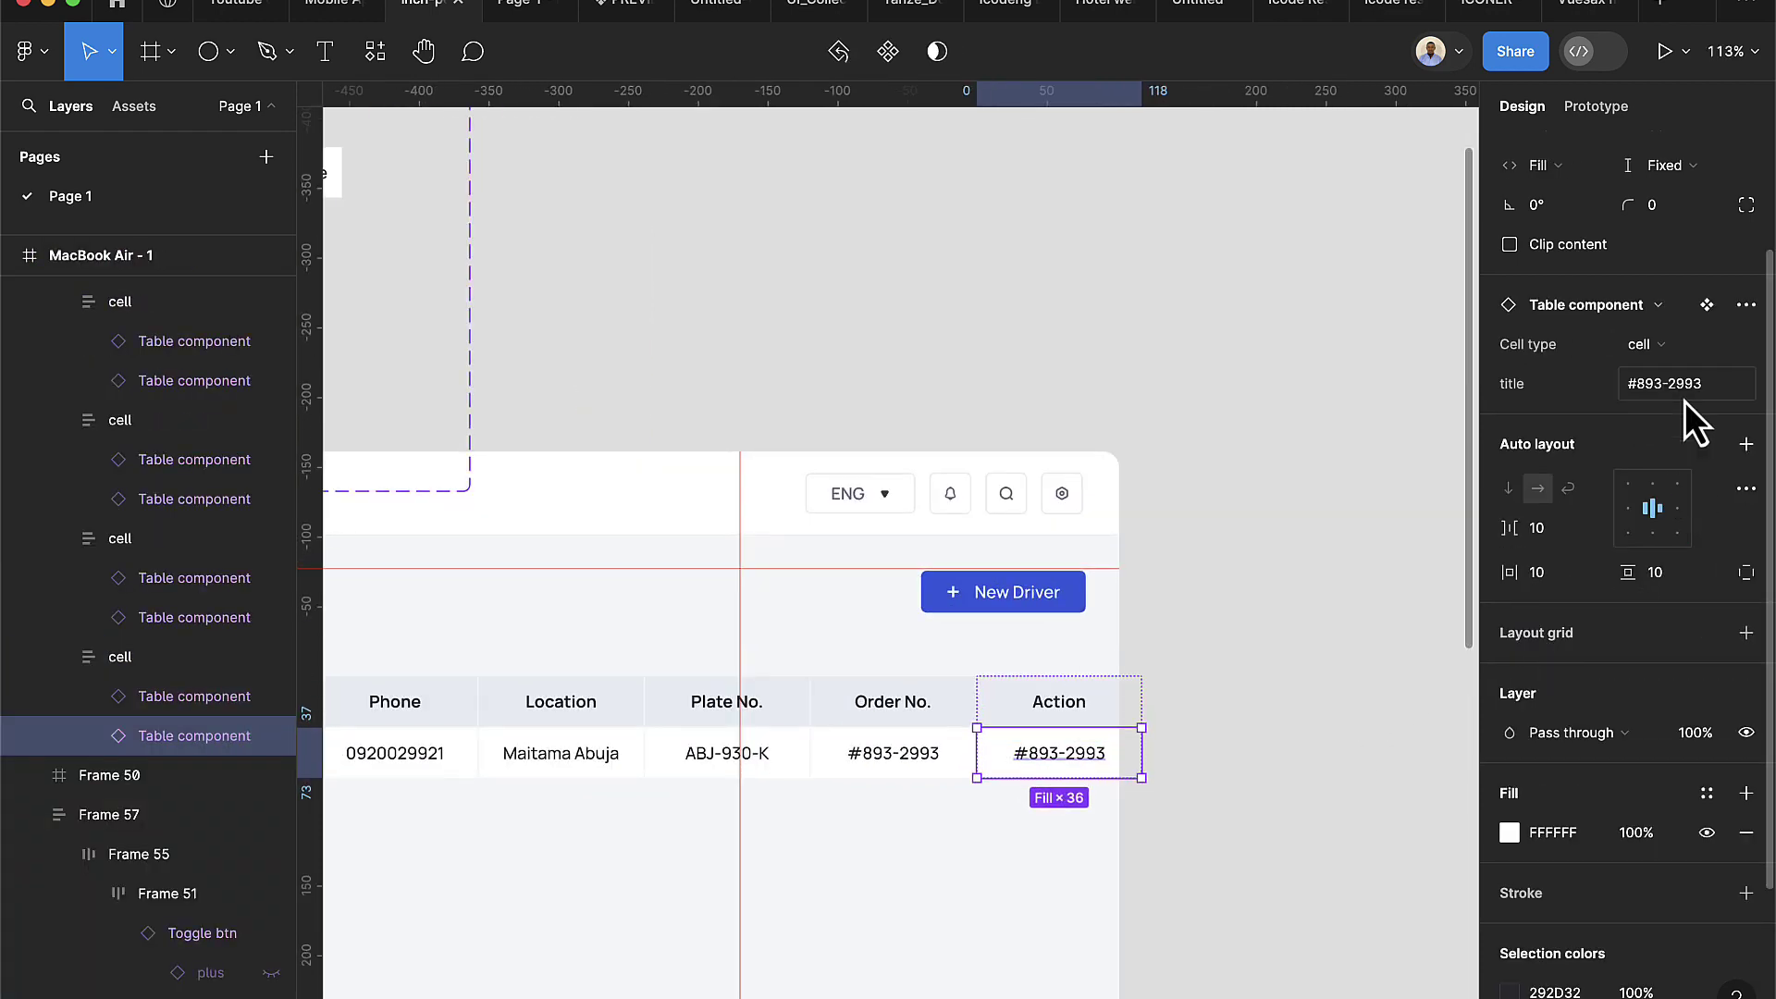
{"action": "left_click", "coordinate": [1693, 347]}
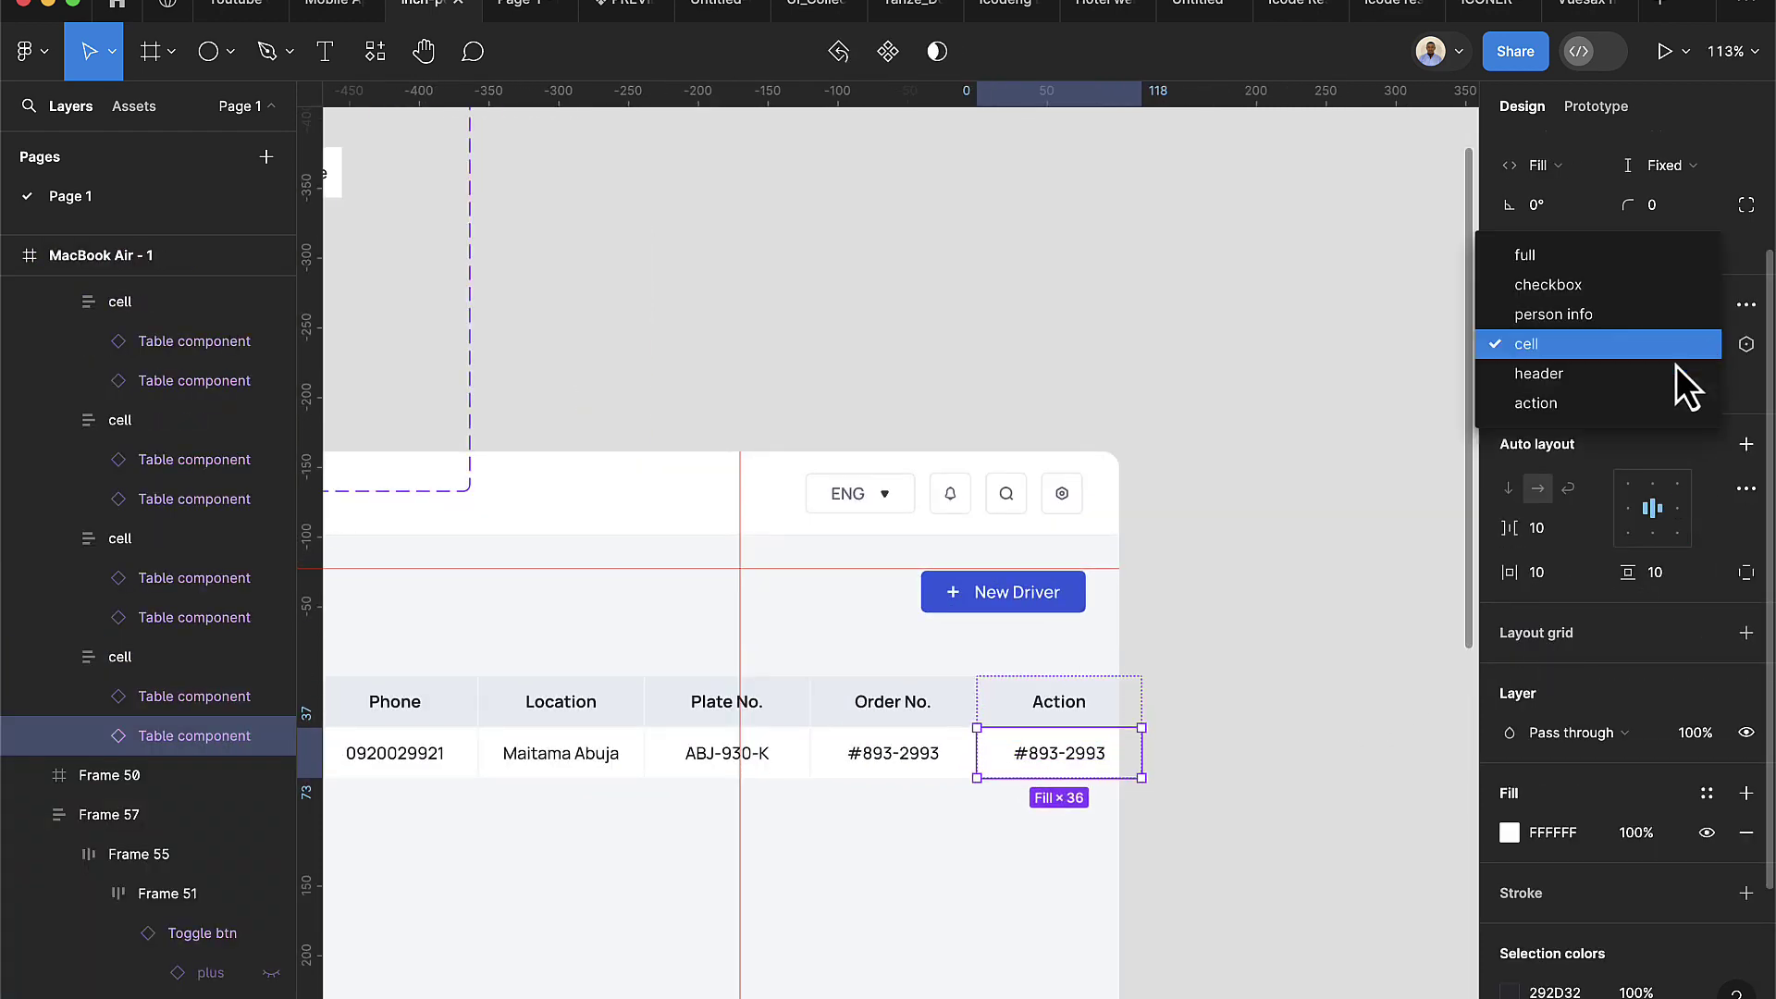
{"action": "left_click", "coordinate": [1652, 402]}
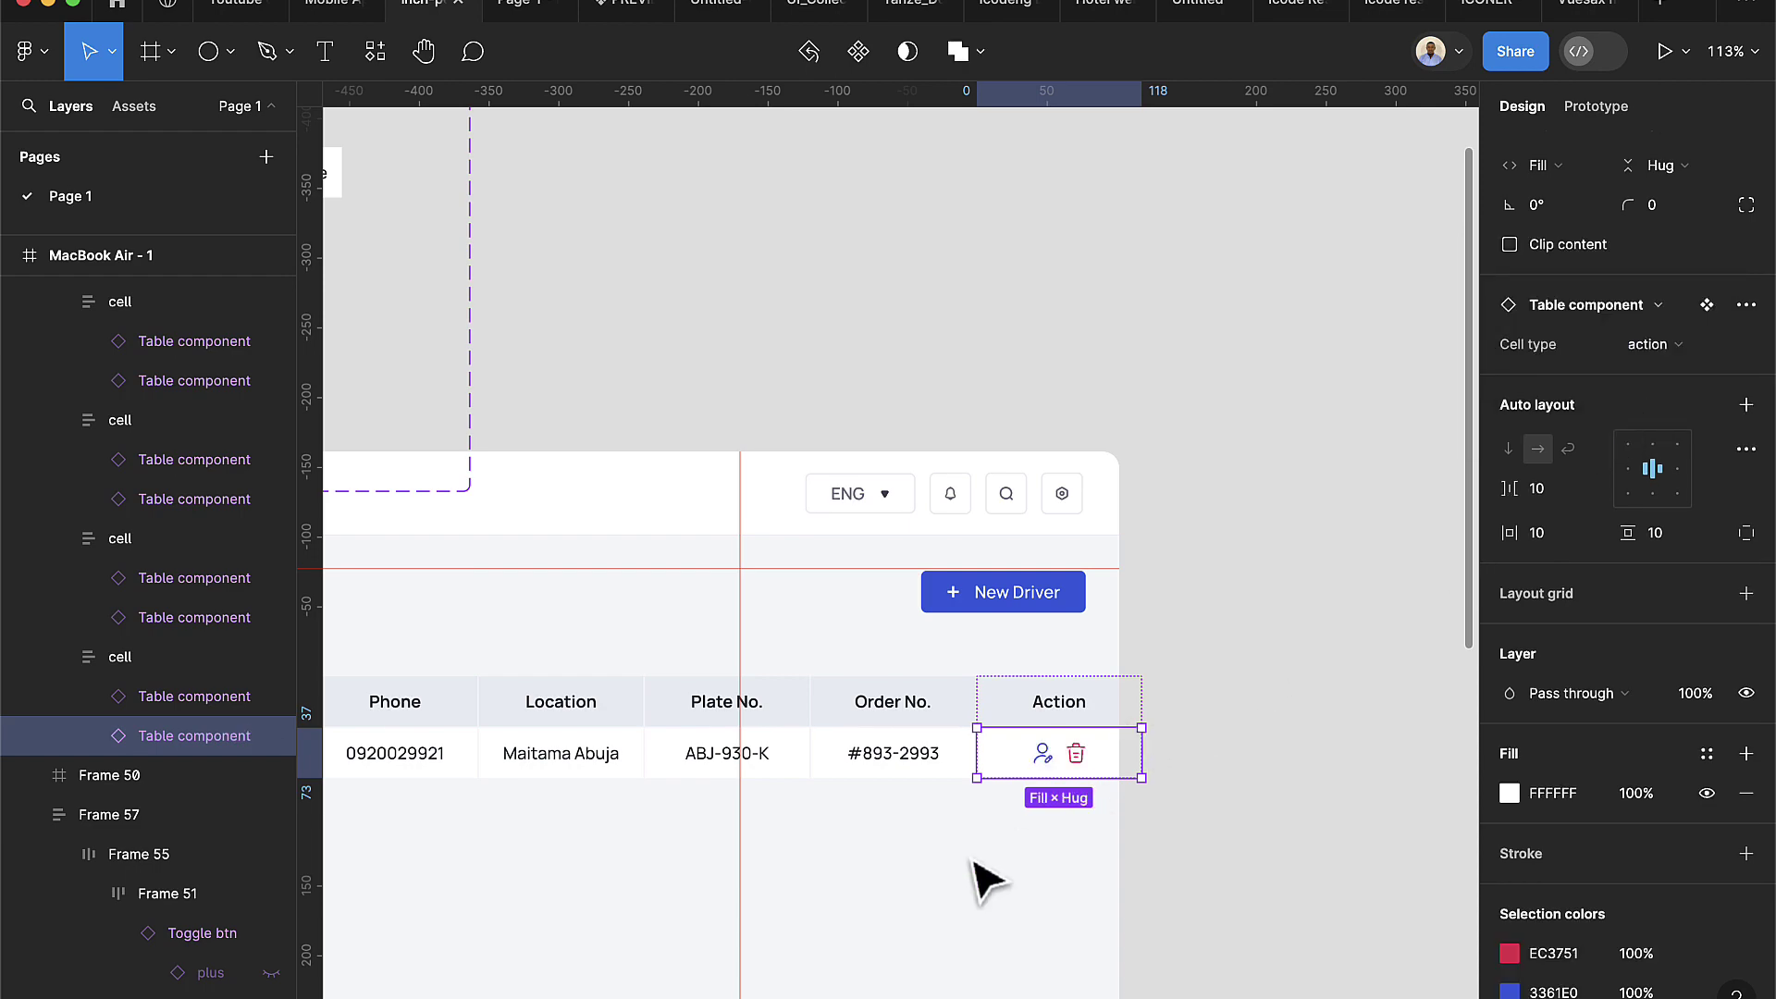
Nudge the driver table slightly left and up
{"action": "left_click", "coordinate": [976, 897]}
{"action": "scroll", "coordinate": [988, 893], "scroll_direction": "down", "scroll_amount": 3}
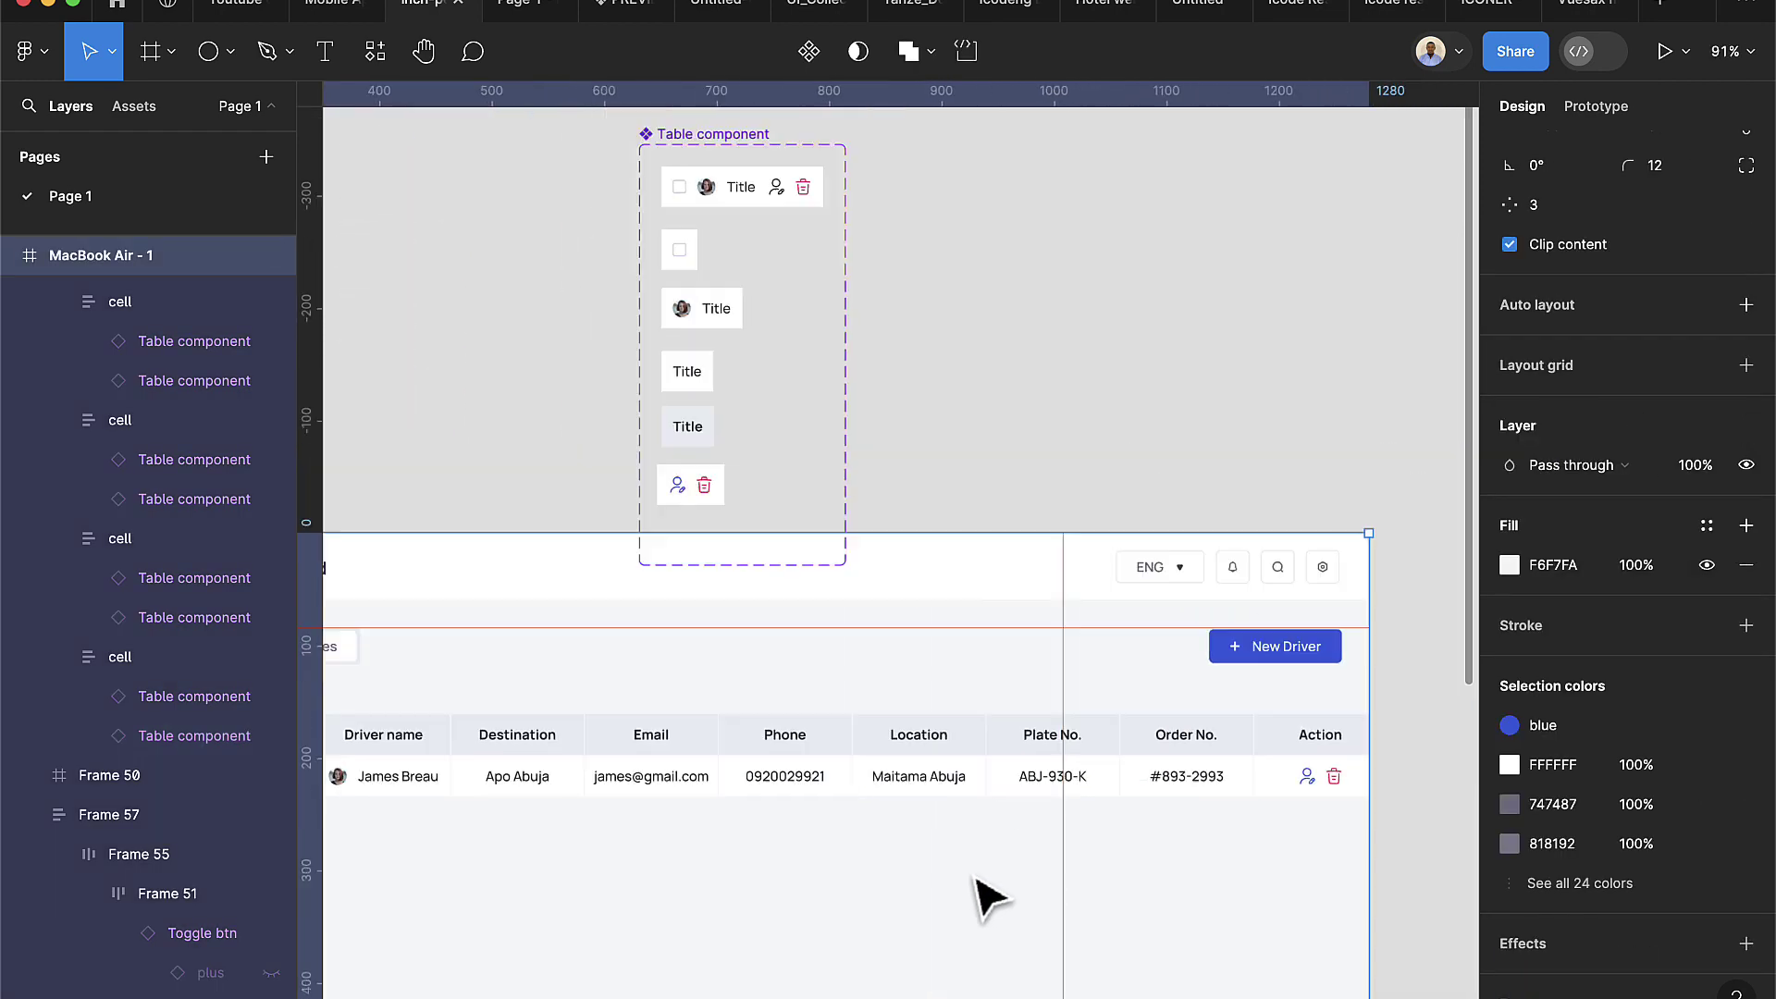
{"action": "scroll", "coordinate": [646, 888], "scroll_direction": "left", "scroll_amount": 5}
{"action": "left_click", "coordinate": [801, 781]}
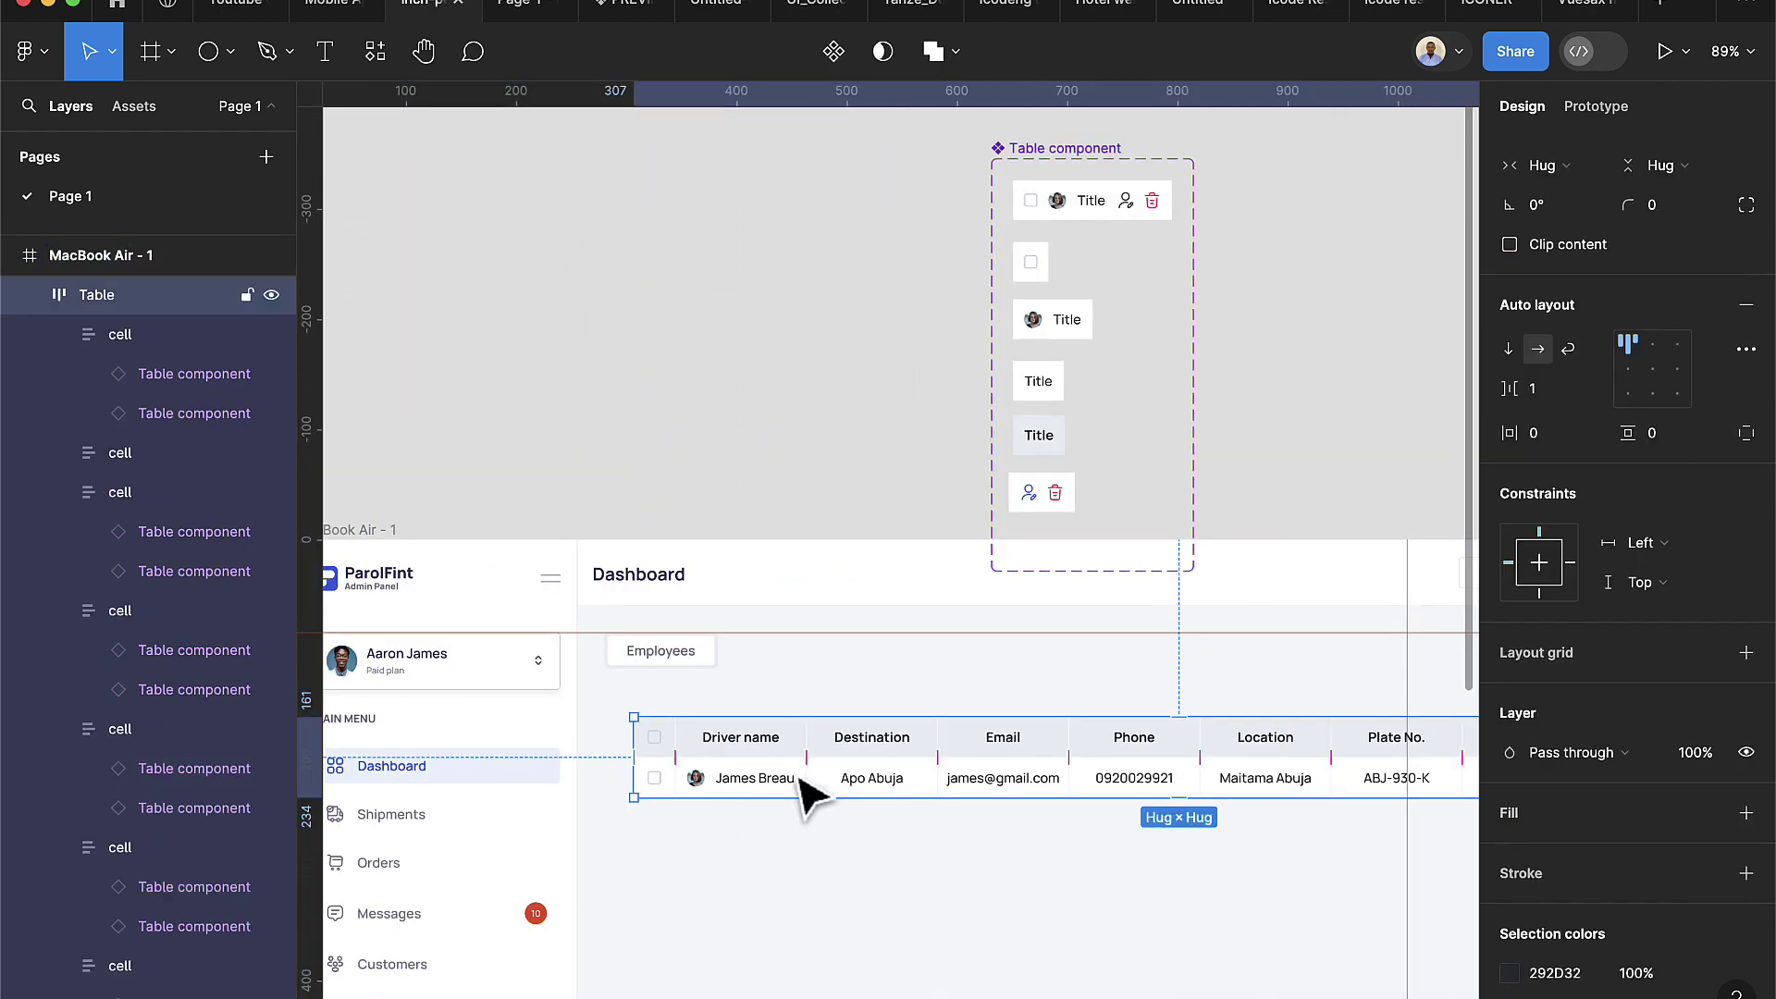
{"action": "left_click_drag", "start_coordinate": [860, 773], "coordinate": [831, 764]}
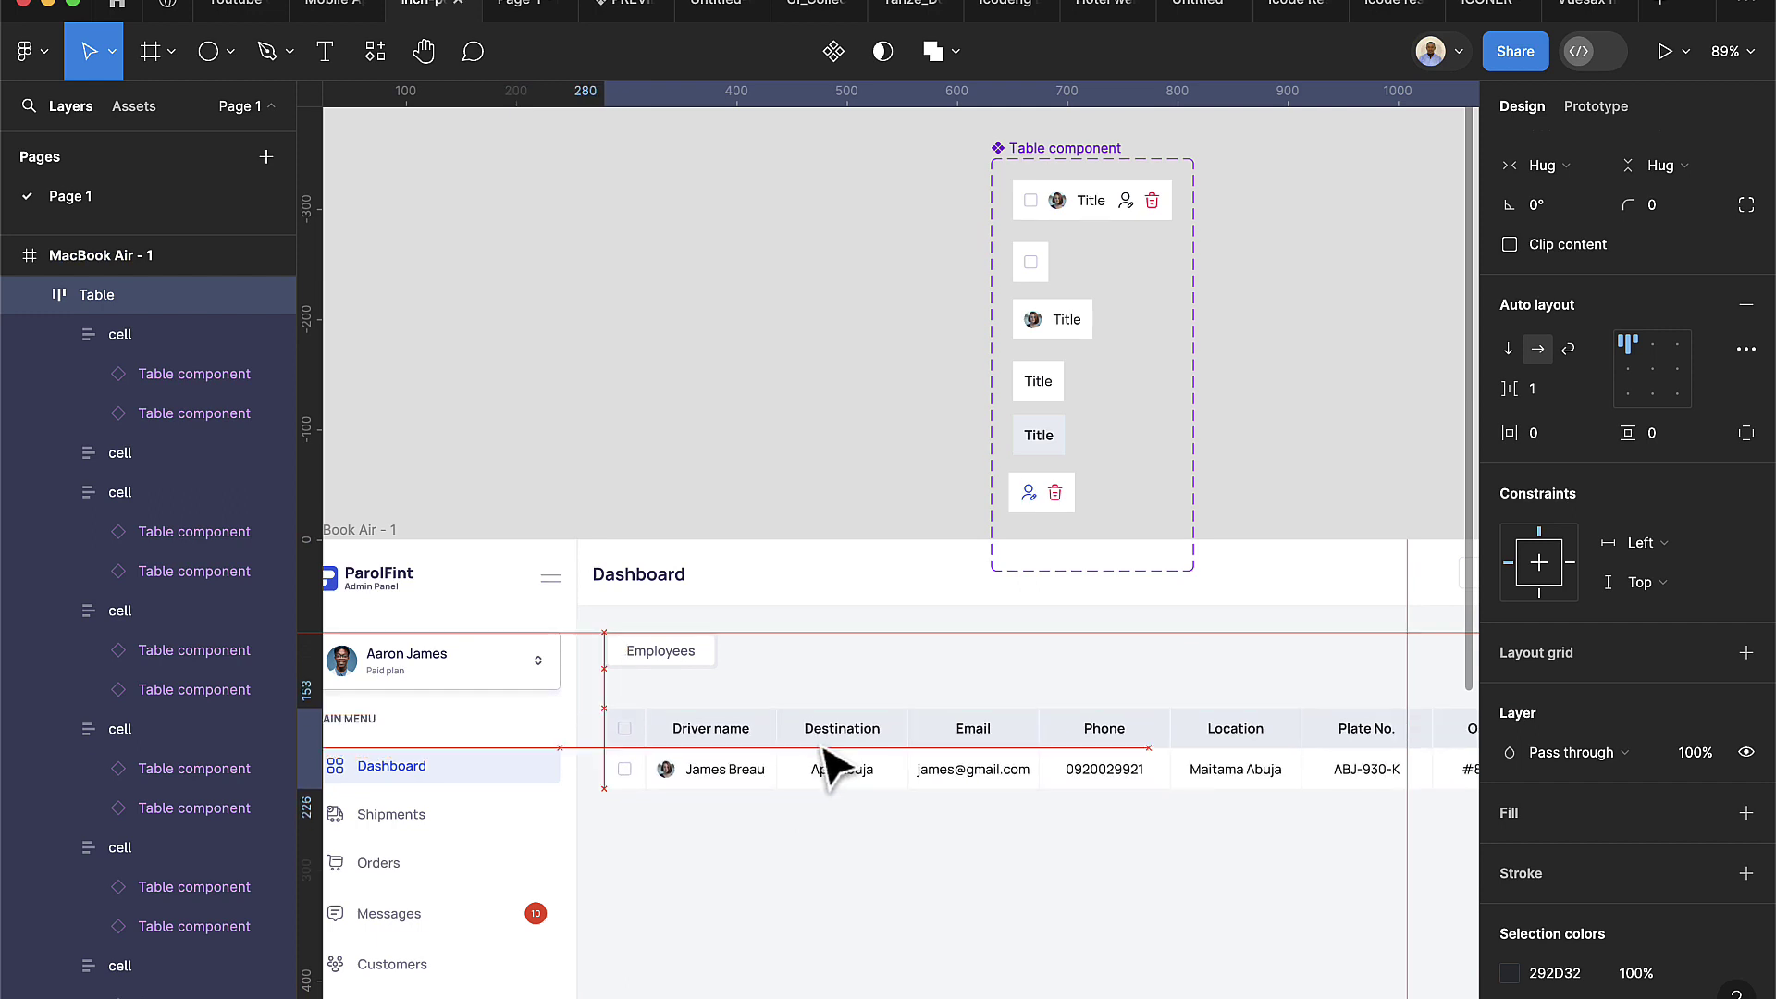
{"action": "scroll", "coordinate": [892, 654], "scroll_direction": "right", "scroll_amount": 8}
{"action": "left_click", "coordinate": [1063, 813]}
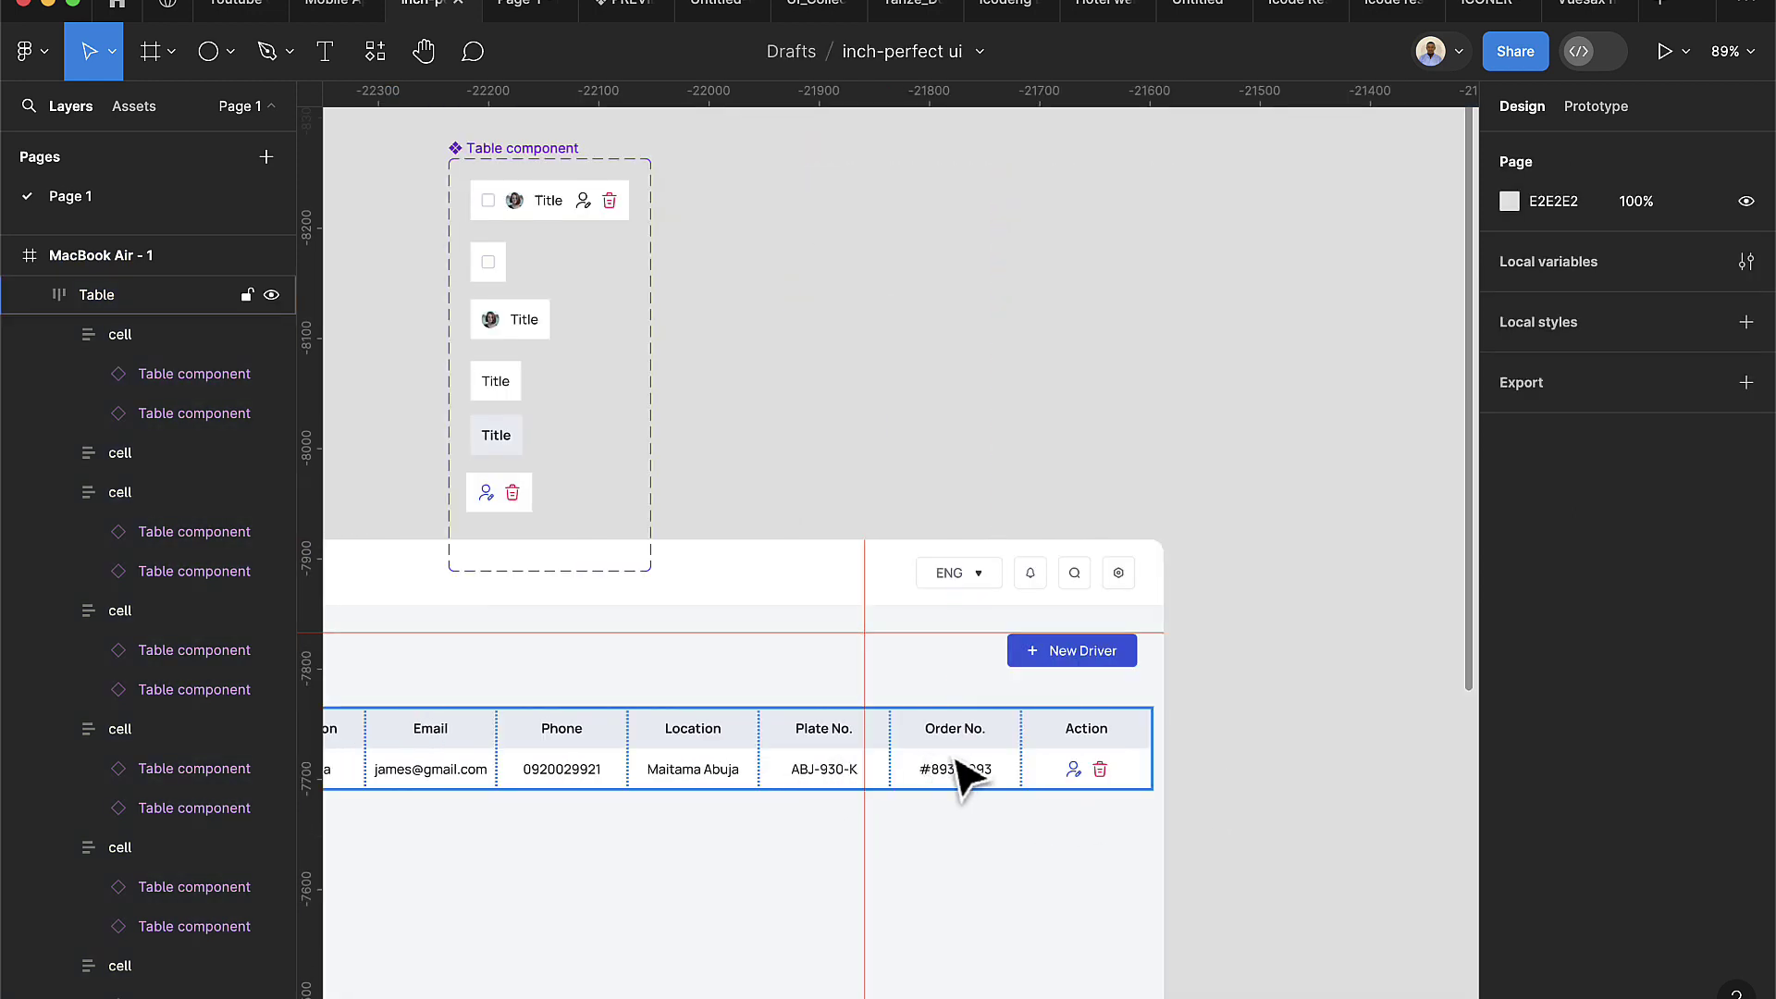
Drag the Plate No. column's edge to narrow it to about 107 wide
{"action": "scroll", "coordinate": [958, 781], "scroll_direction": "down", "scroll_amount": 5}
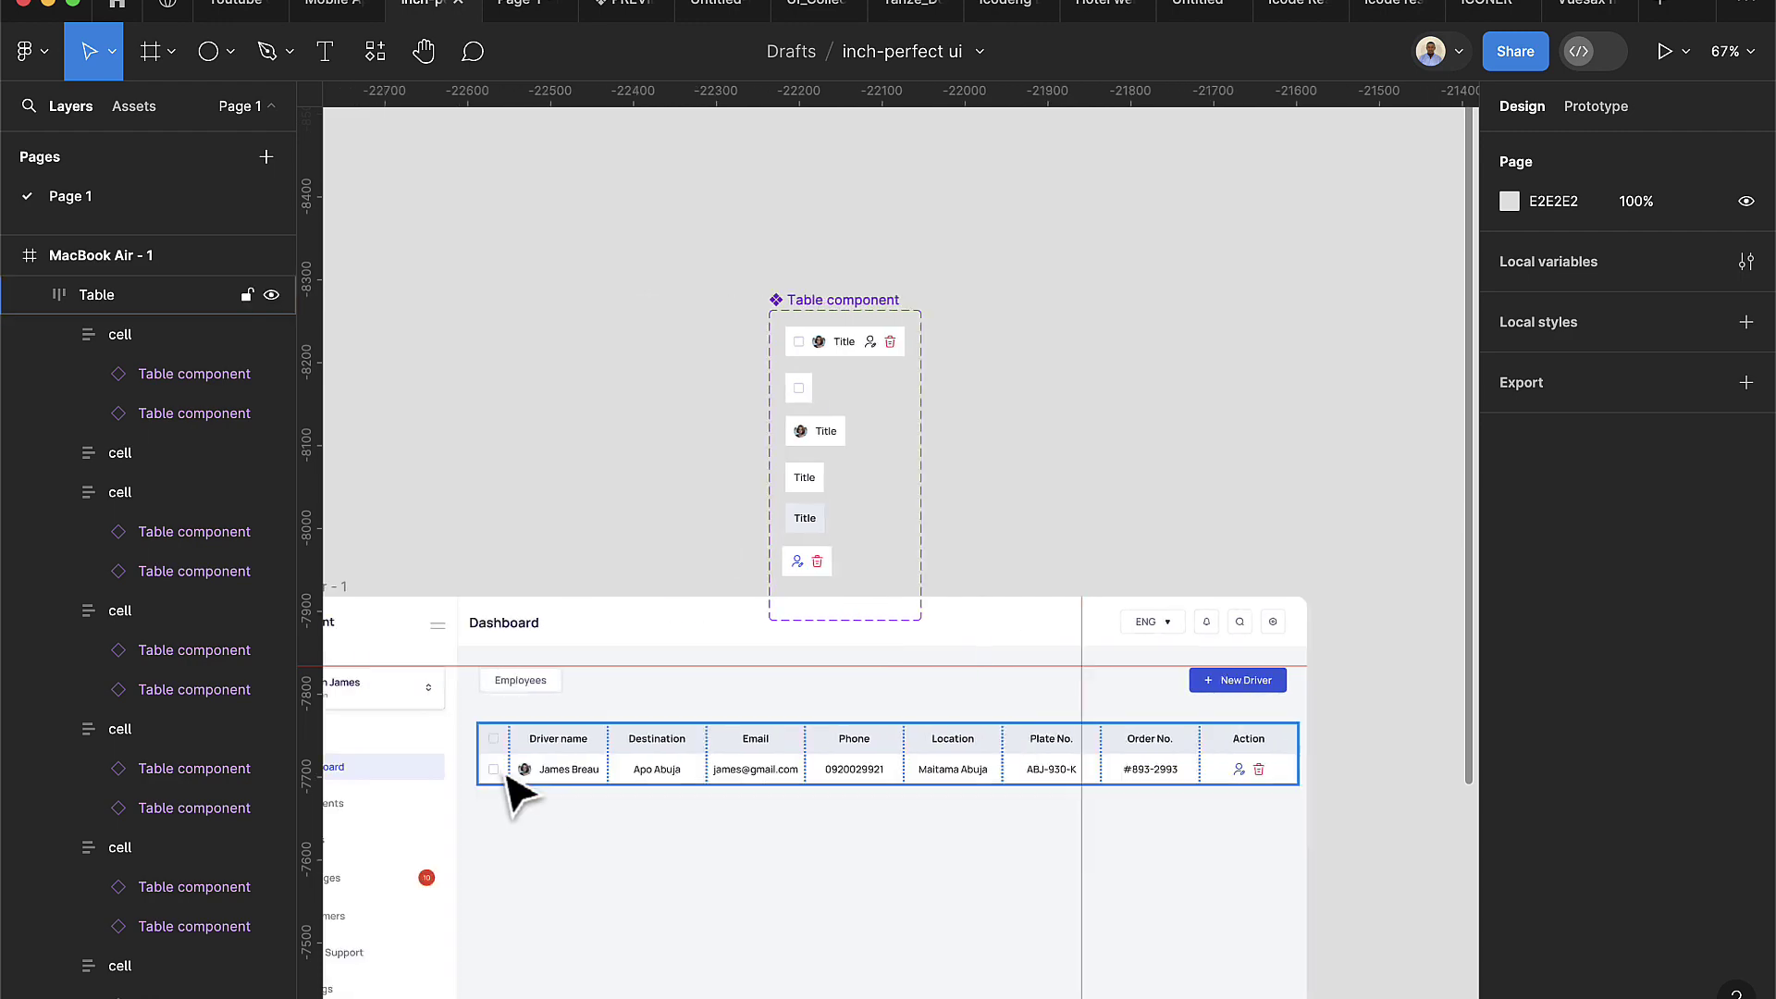
{"action": "scroll", "coordinate": [1096, 786], "scroll_direction": "left", "scroll_amount": 3}
{"action": "scroll", "coordinate": [1122, 777], "scroll_direction": "up", "scroll_amount": 5}
{"action": "scroll", "coordinate": [1209, 790], "scroll_direction": "right", "scroll_amount": 5}
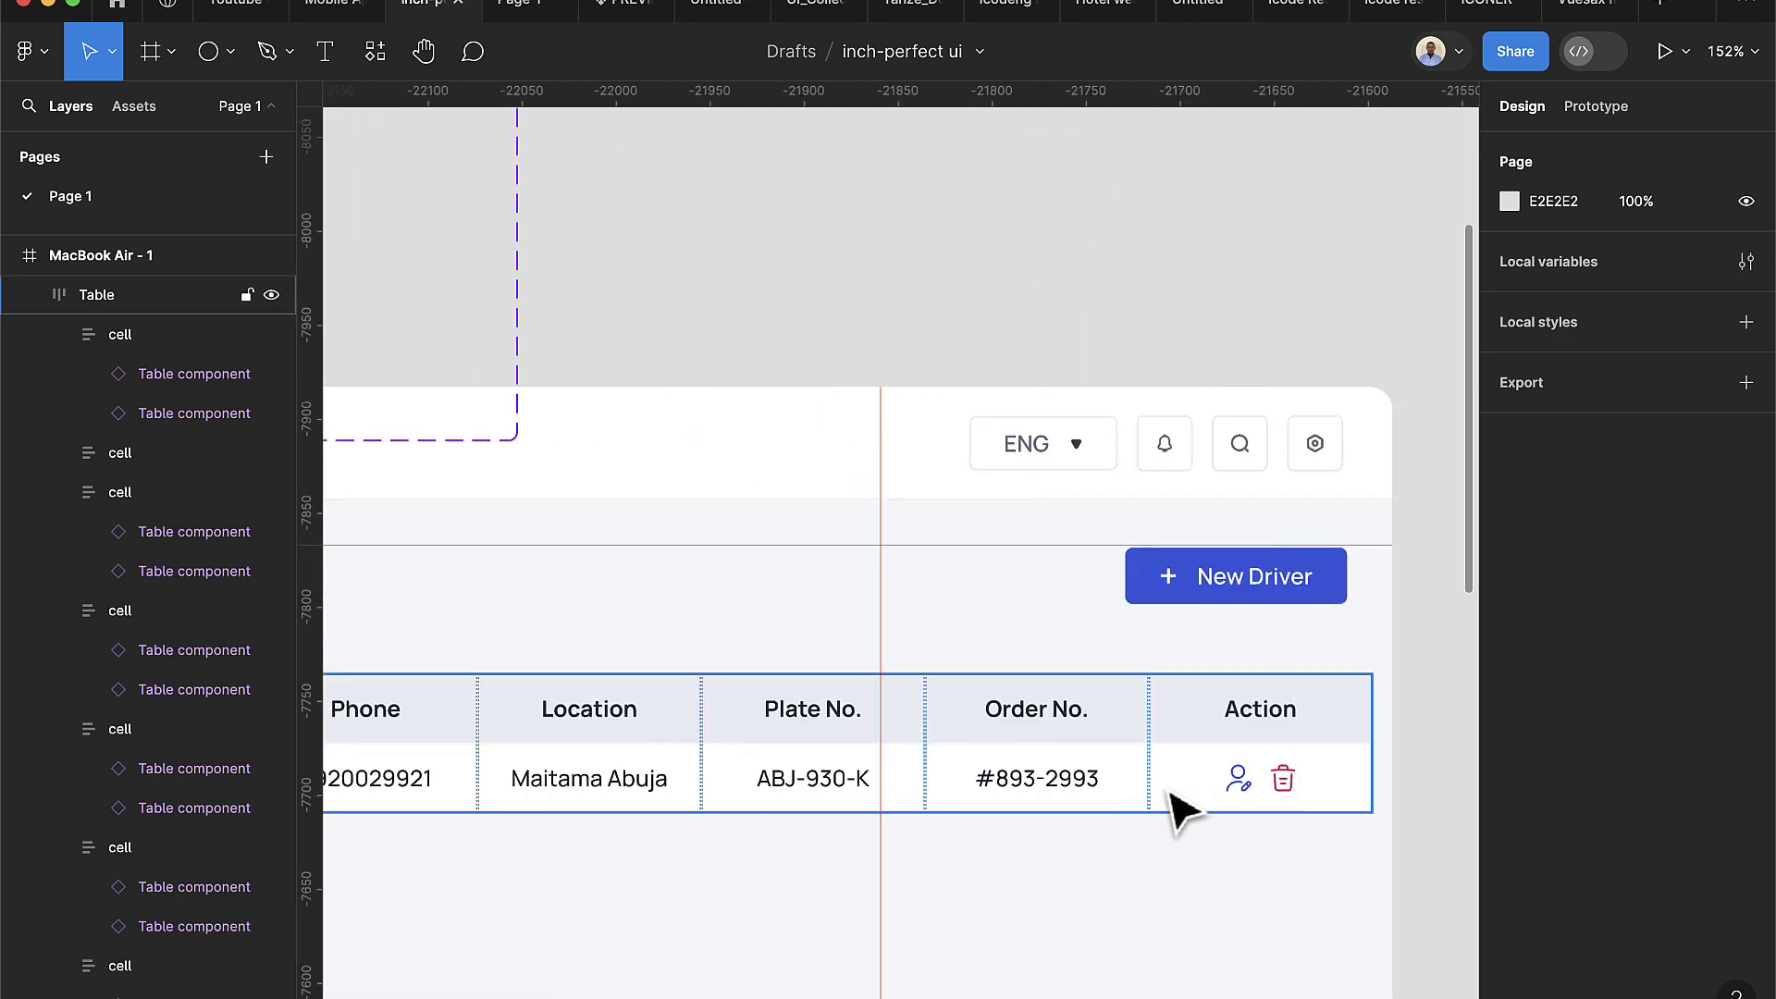
{"action": "left_click", "coordinate": [911, 777]}
{"action": "left_click_drag", "start_coordinate": [914, 752], "coordinate": [899, 756]}
Give the driver table a fixed width of 974
{"action": "key", "text": "Escape"}
{"action": "scroll", "coordinate": [740, 806], "scroll_direction": "down", "scroll_amount": 5, "text": "ctrl"}
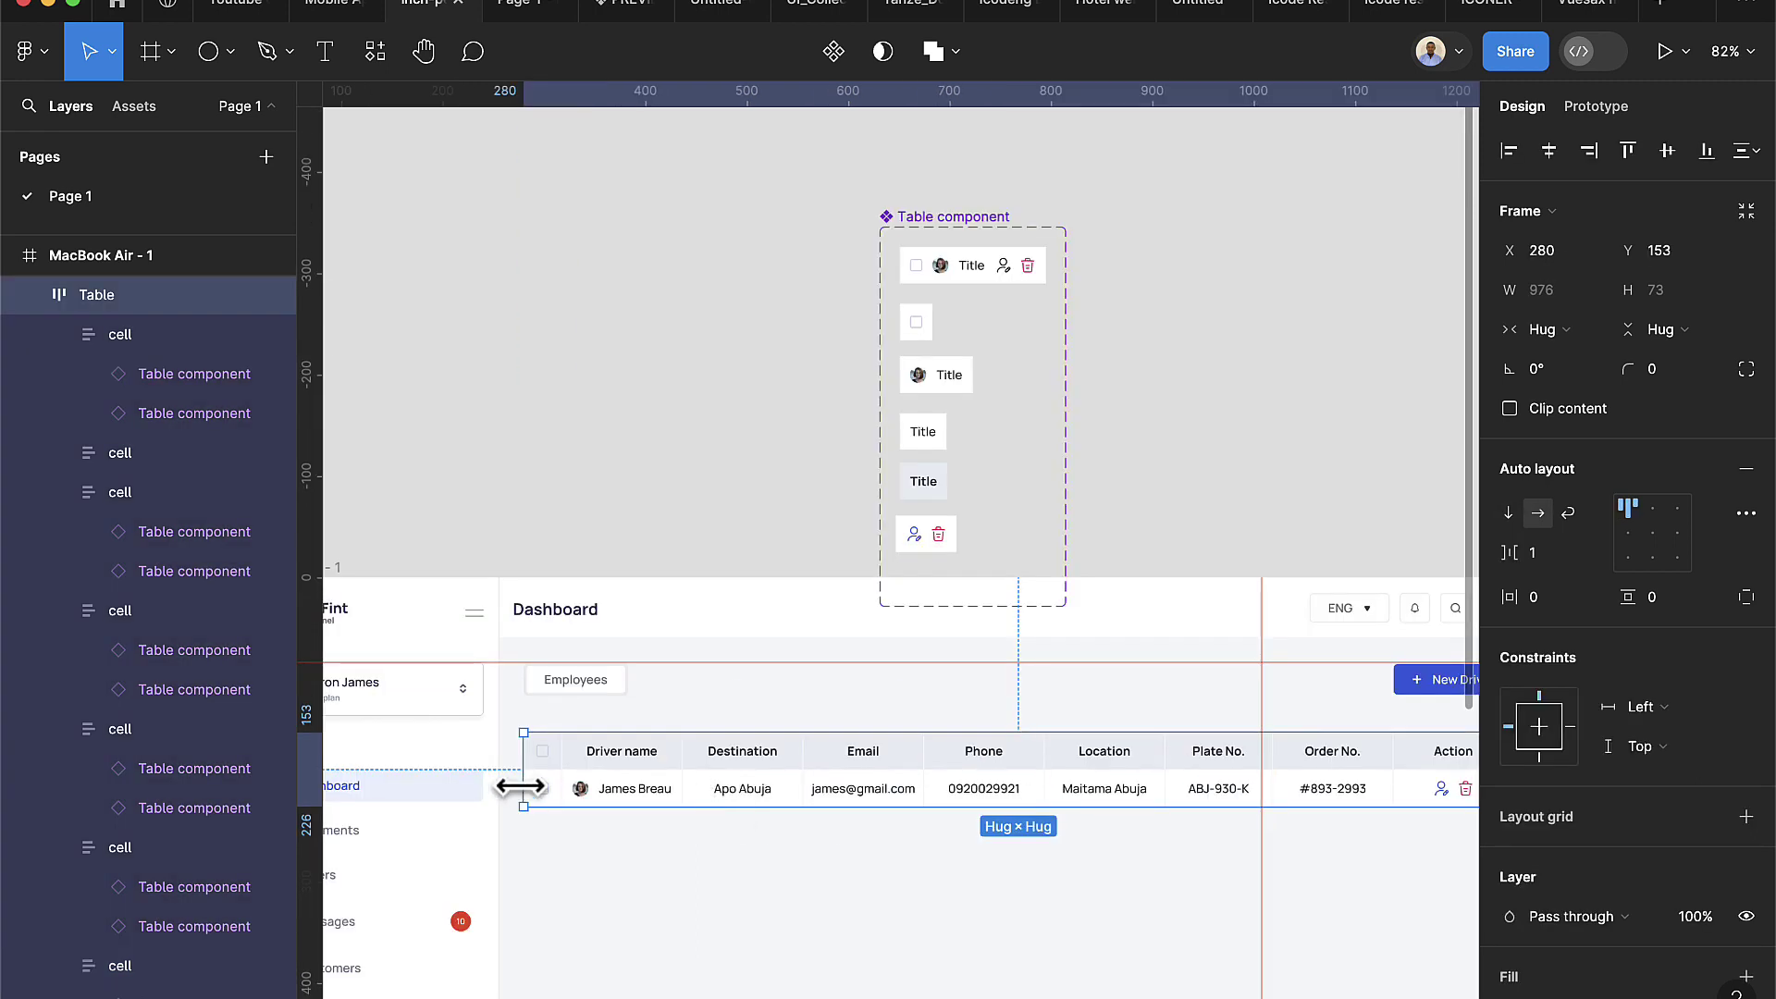
{"action": "mouse_move", "coordinate": [521, 786]}
{"action": "left_mouse_down"}
{"action": "mouse_move", "coordinate": [551, 781]}
{"action": "mouse_move", "coordinate": [523, 779]}
{"action": "left_mouse_up"}
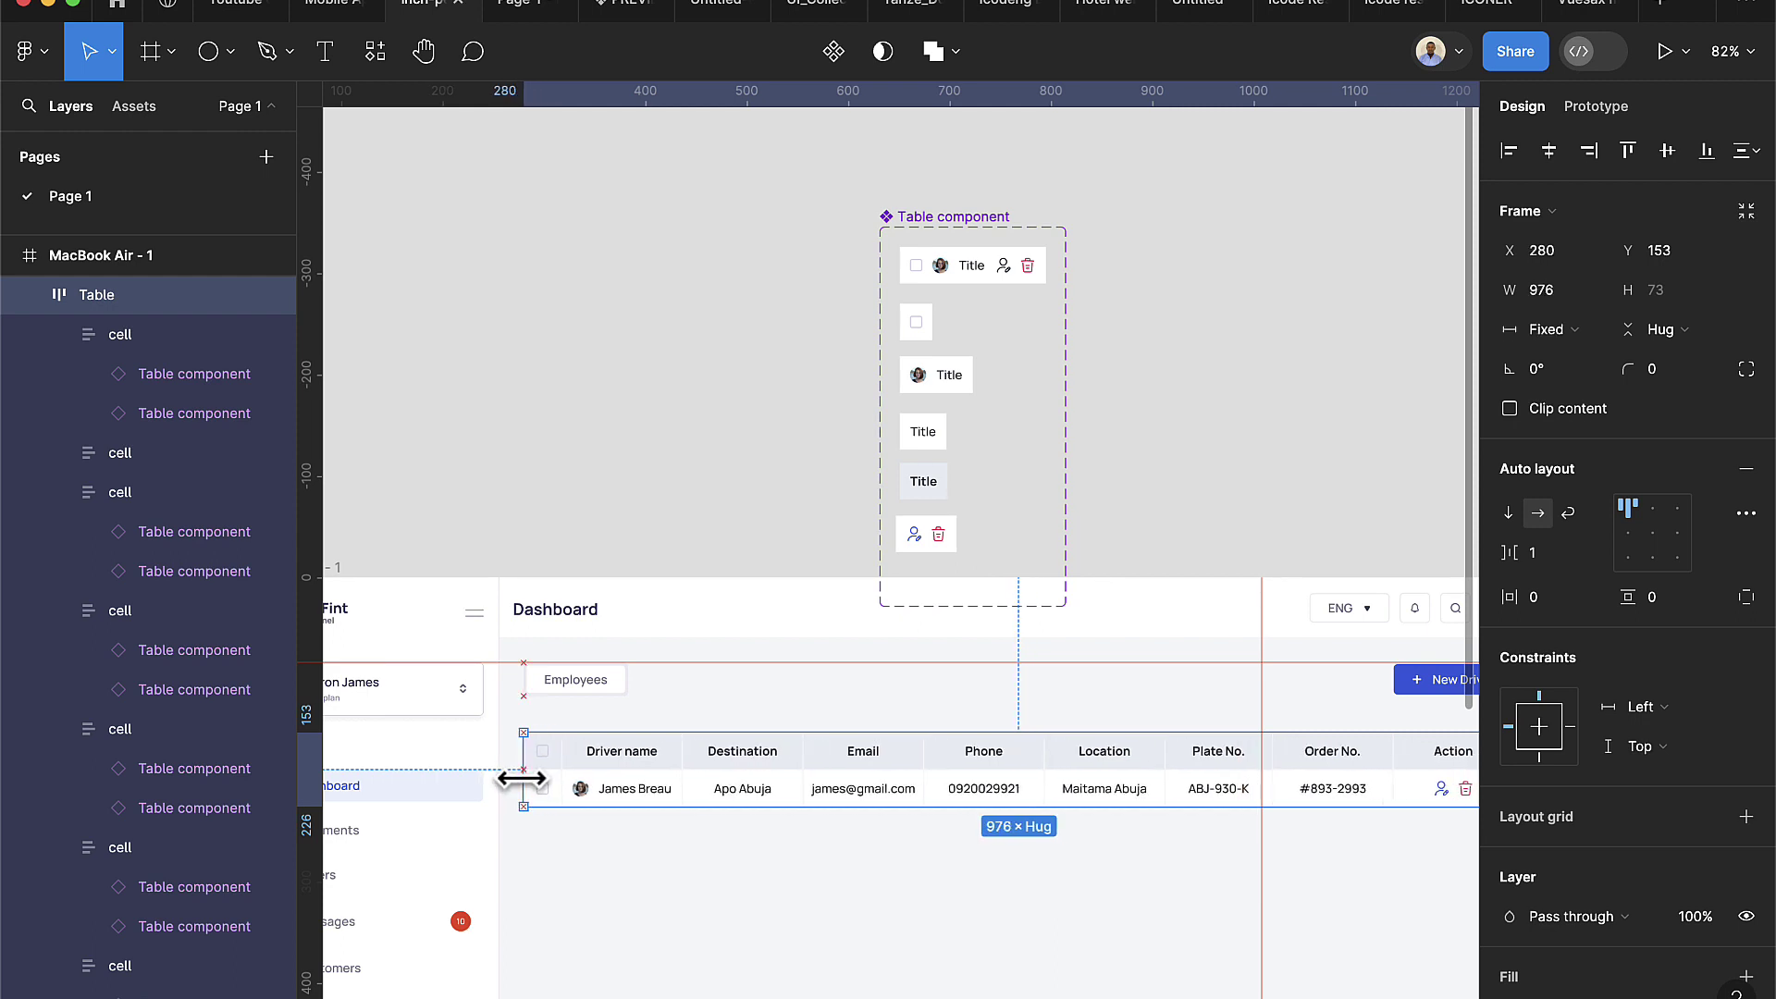
{"action": "scroll", "coordinate": [521, 779], "scroll_direction": "right", "scroll_amount": 5}
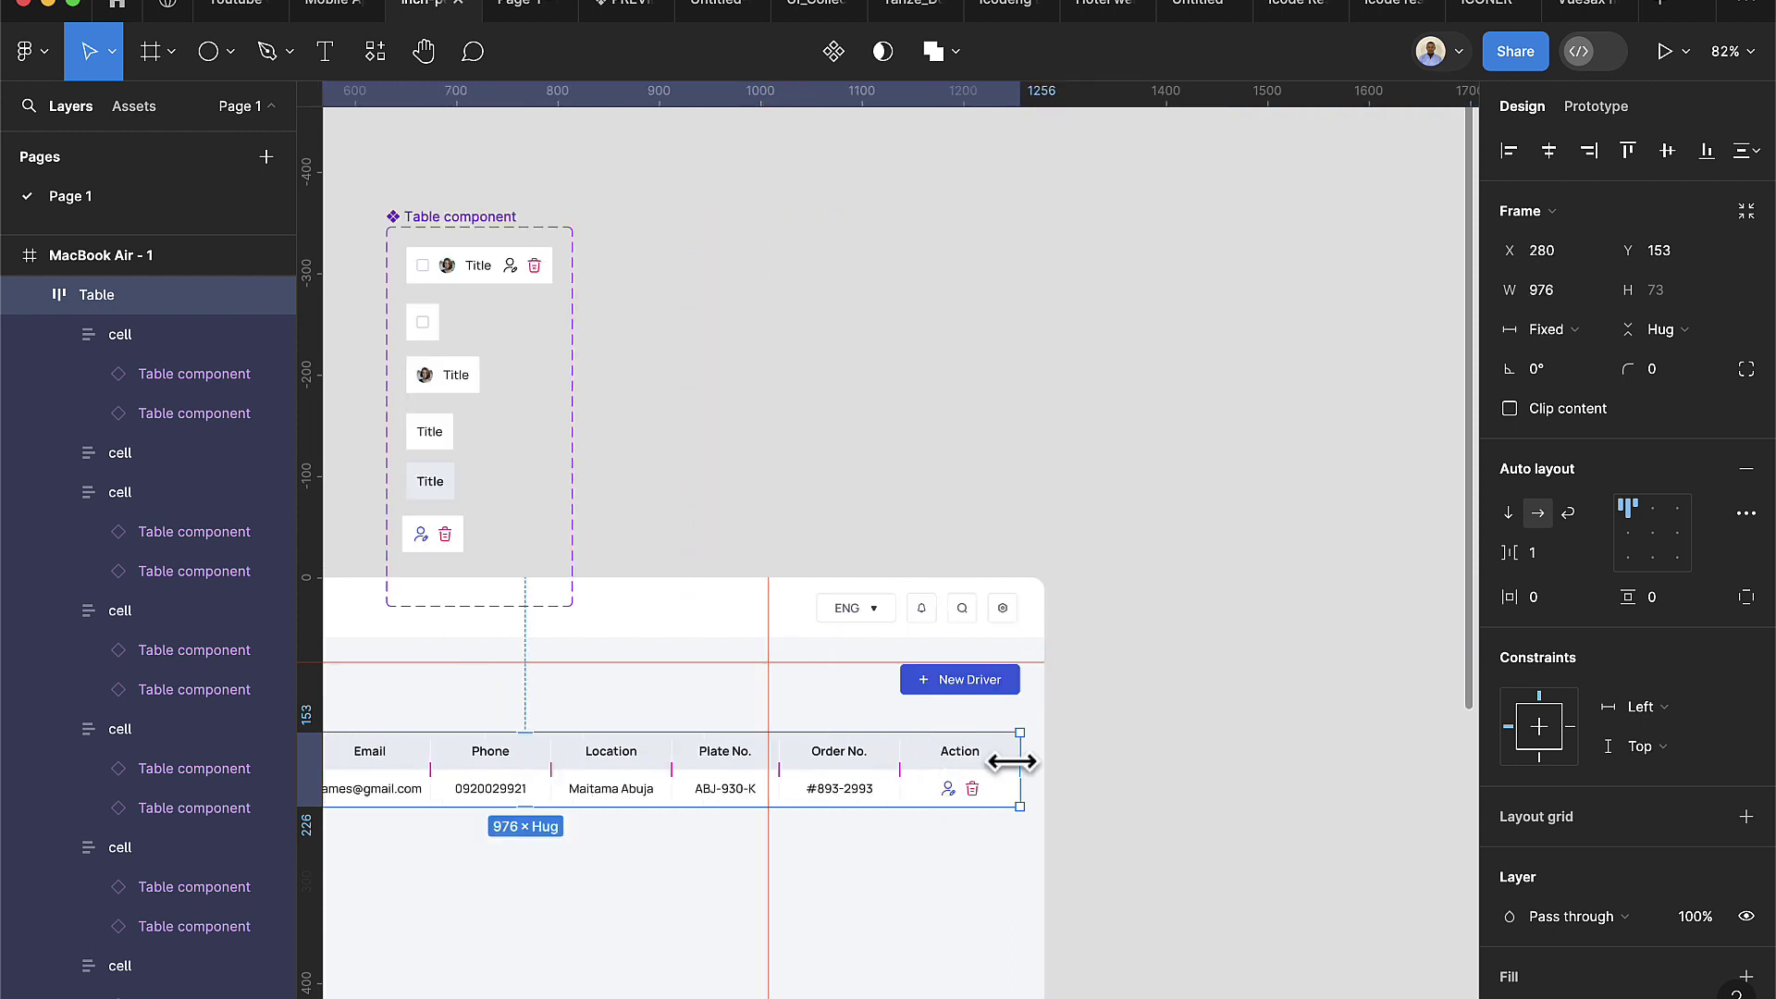
{"action": "left_click_drag", "start_coordinate": [1023, 769], "coordinate": [1017, 770]}
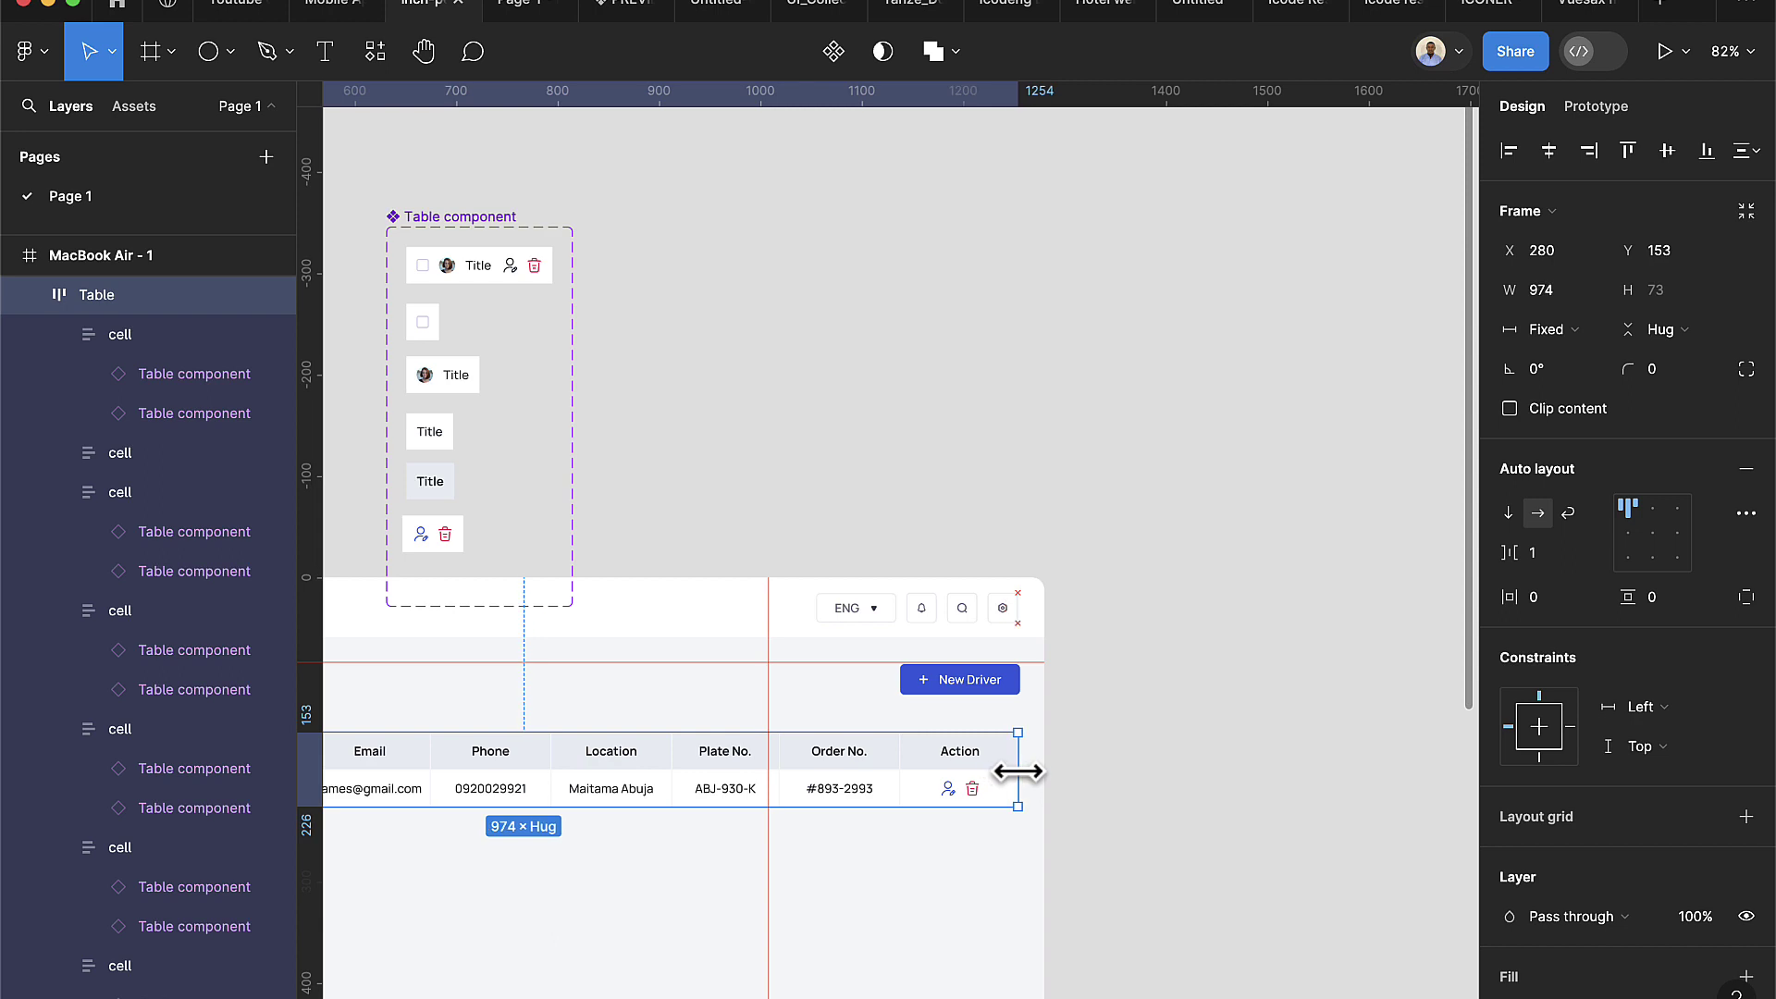
Select all column cells and set their horizontal resizing to Fill container
{"action": "left_click", "coordinate": [1008, 795]}
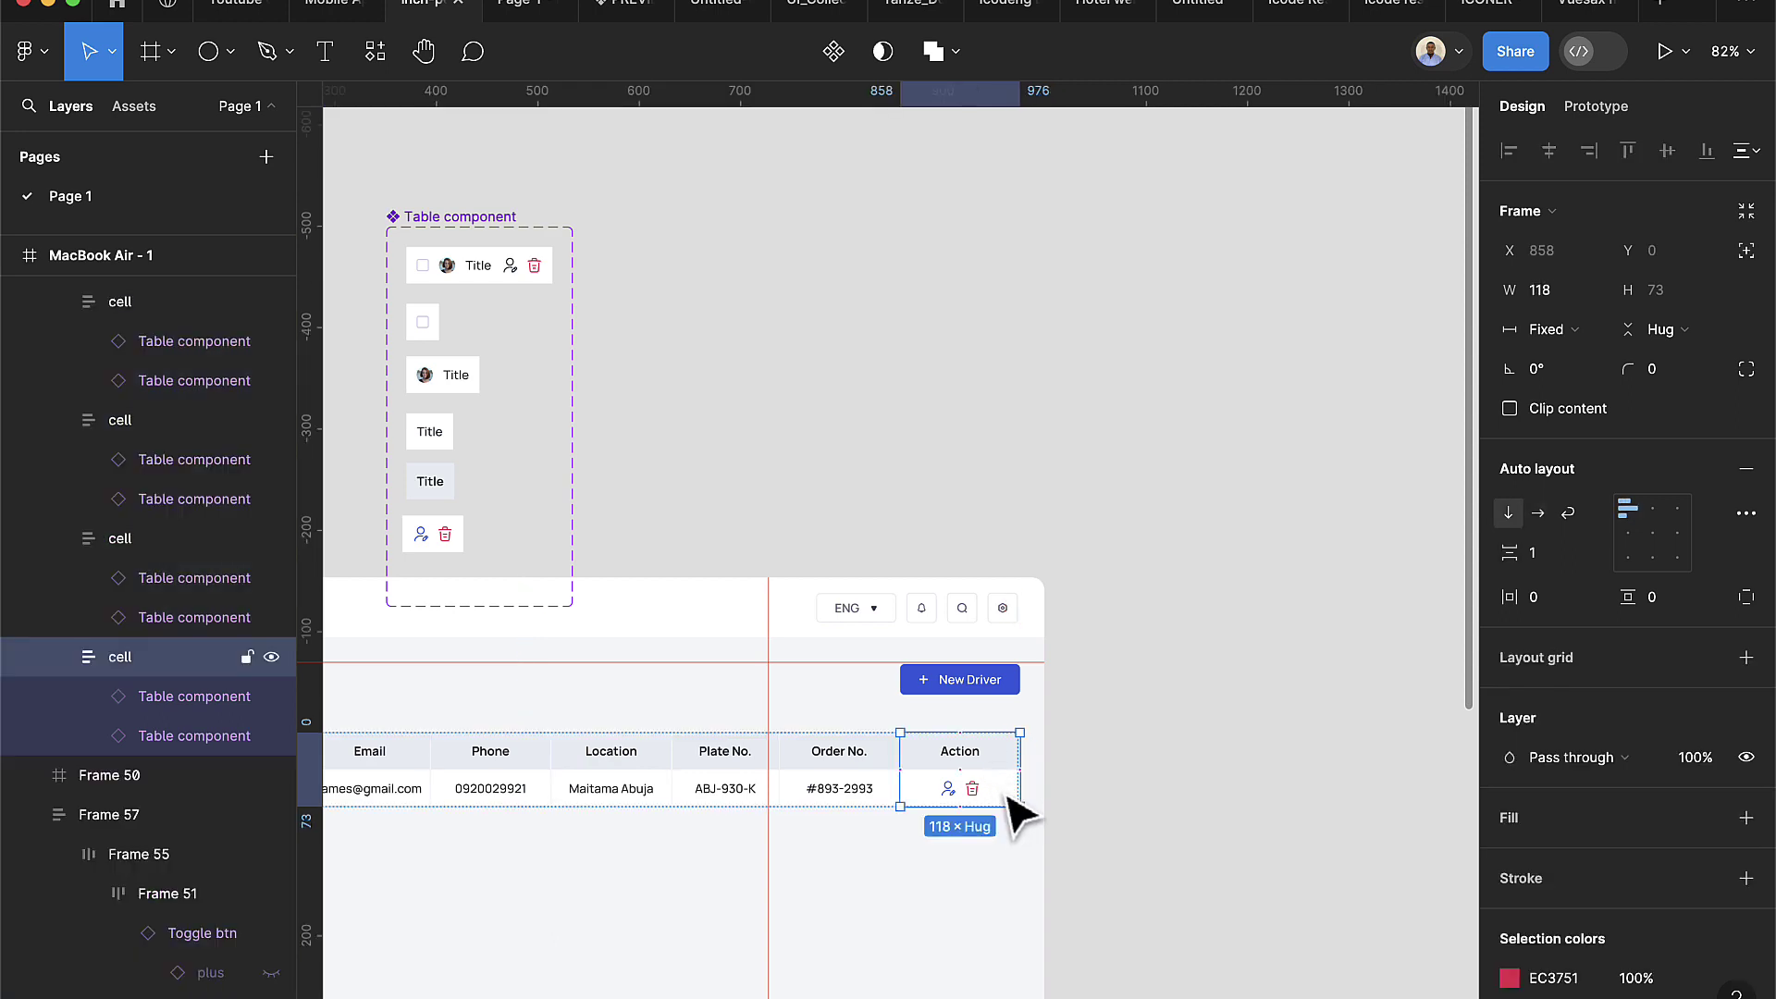
{"action": "scroll", "coordinate": [1007, 789], "scroll_direction": "up", "scroll_amount": 5}
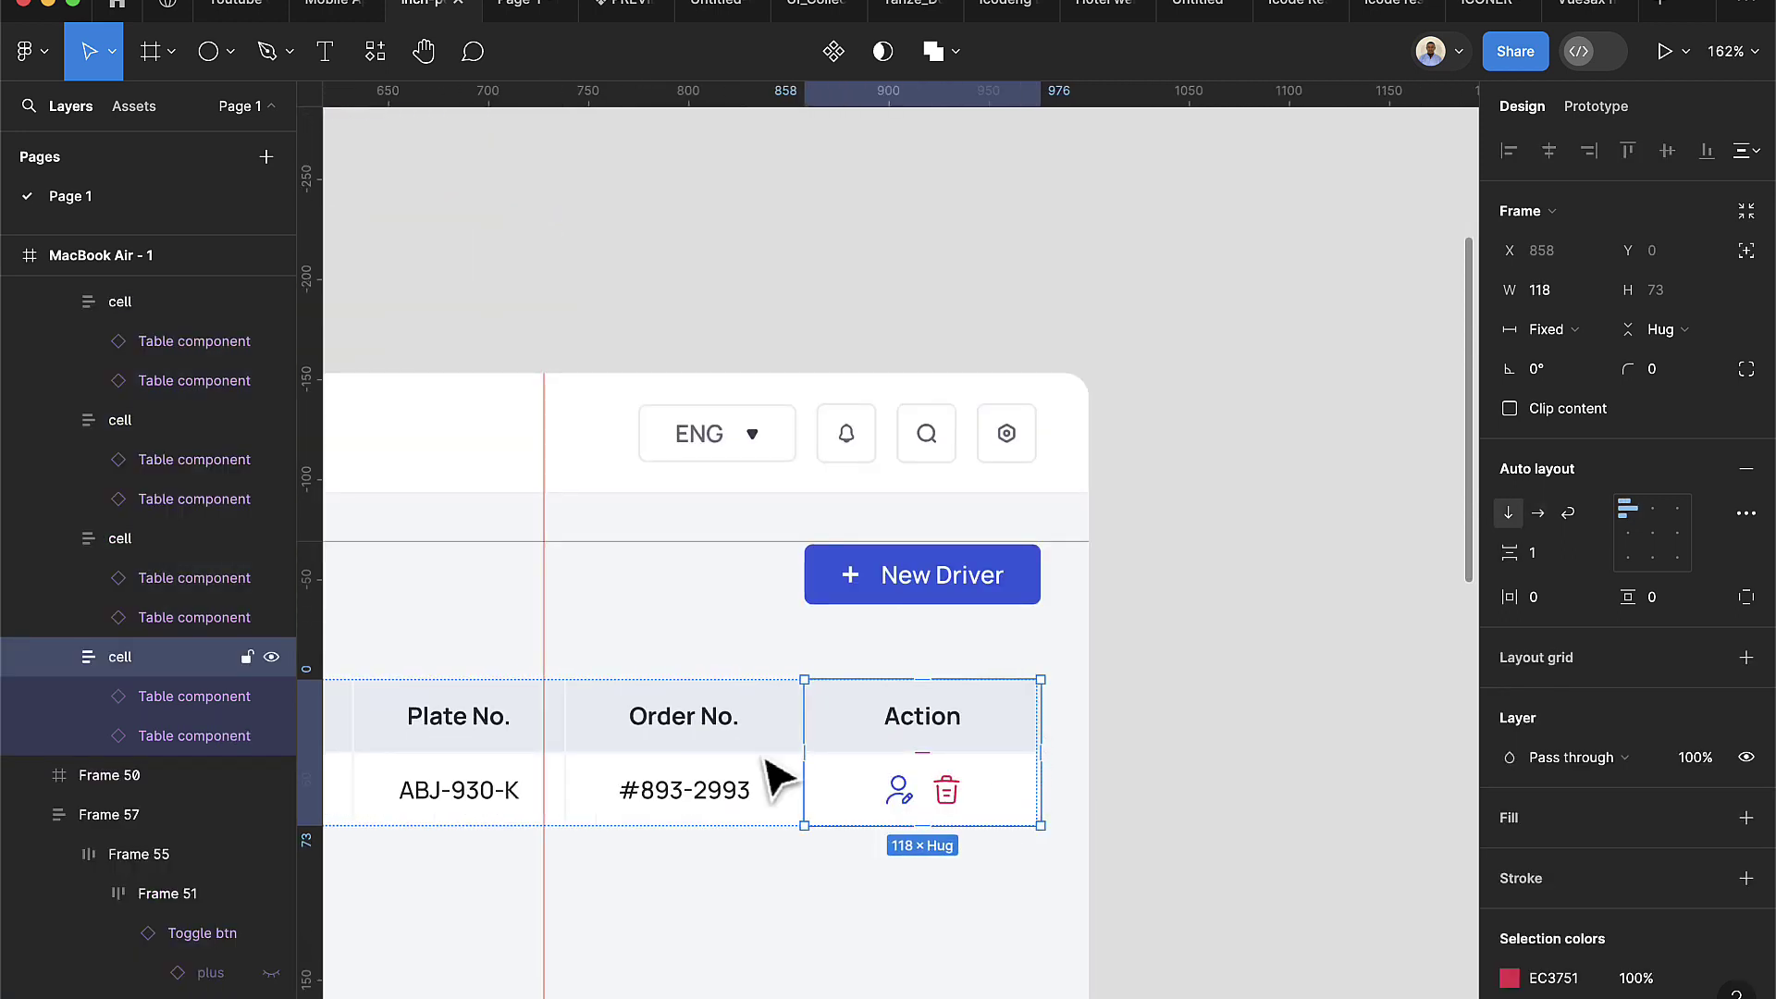
{"action": "left_click", "coordinate": [710, 777]}
{"action": "scroll", "coordinate": [726, 794], "scroll_direction": "down", "scroll_amount": 5}
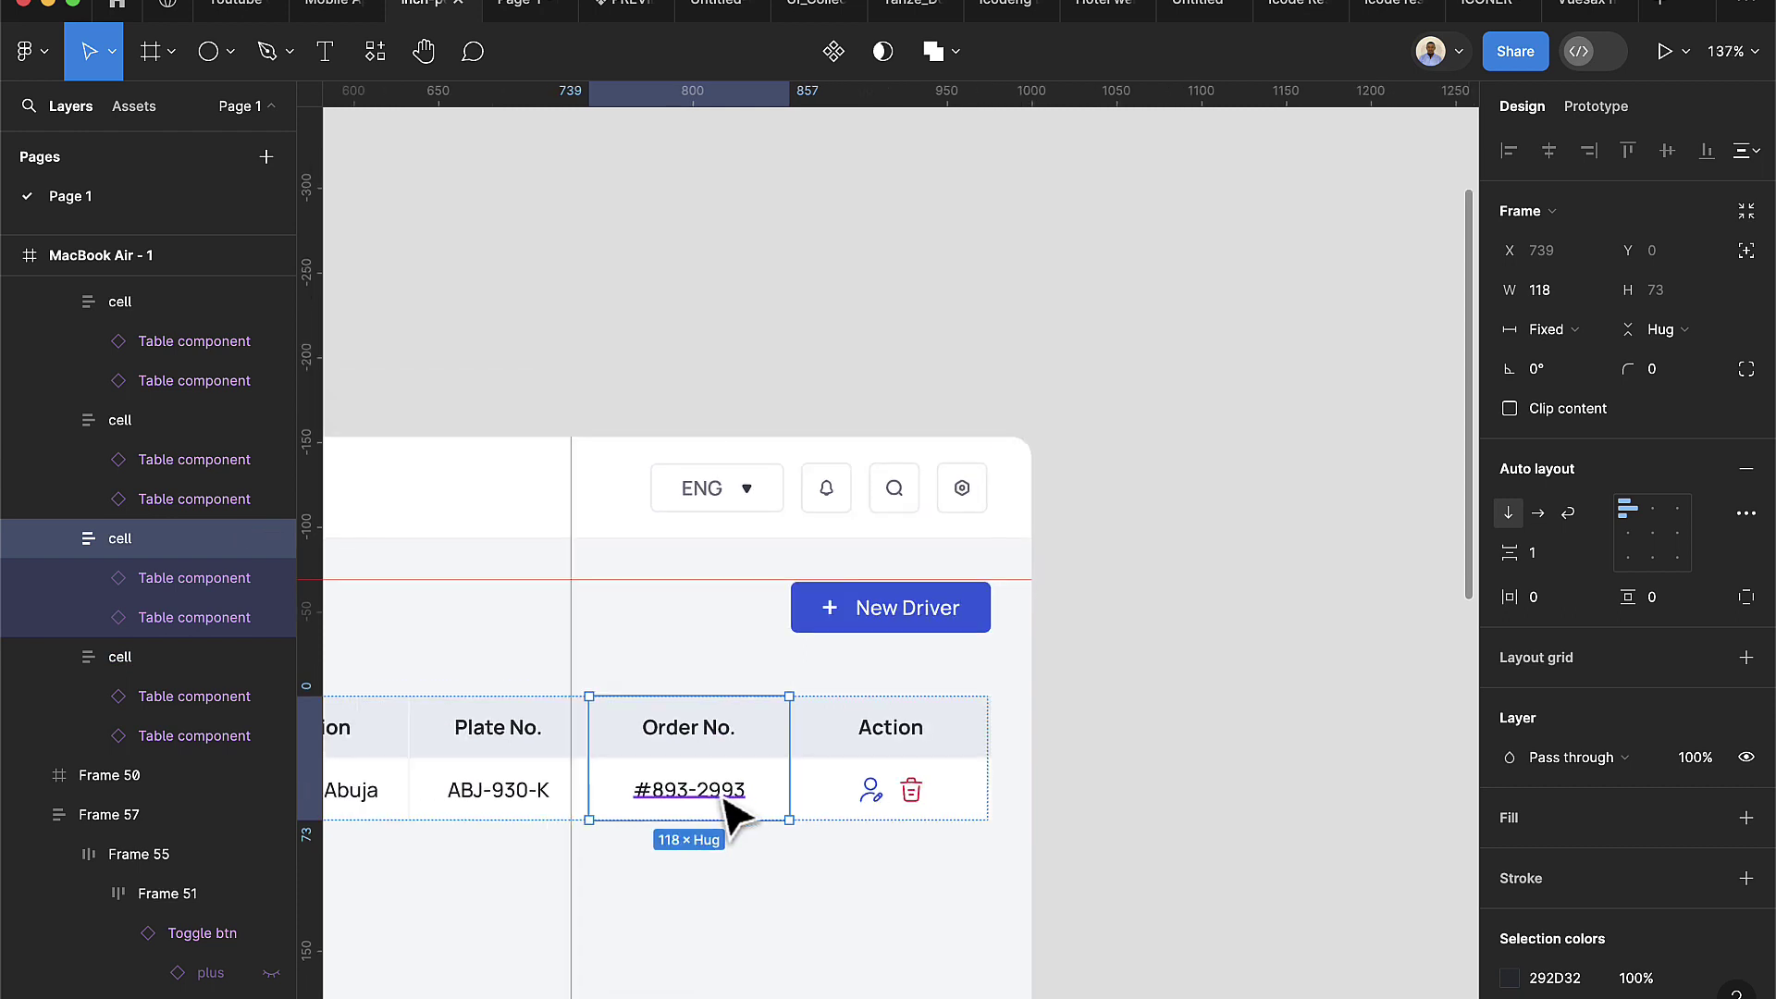
{"action": "scroll", "coordinate": [792, 812], "scroll_direction": "left", "scroll_amount": 5}
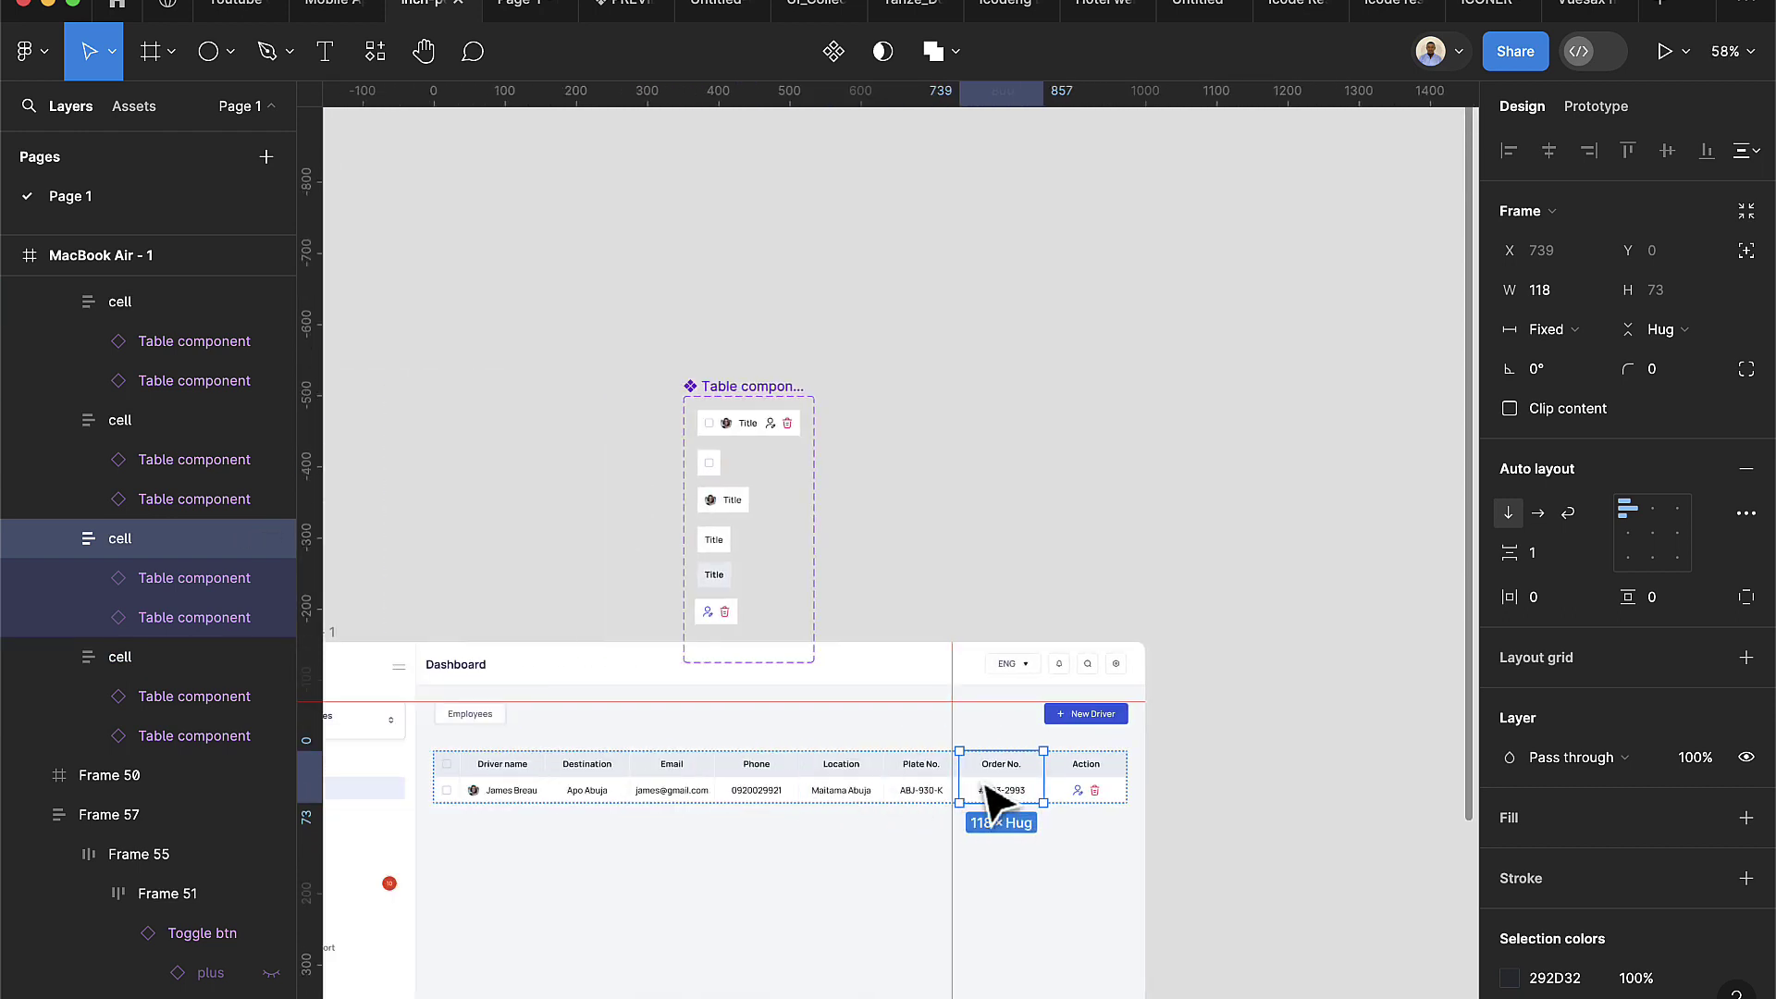
{"action": "left_click", "coordinate": [1078, 789], "text": "shift"}
{"action": "left_click", "coordinate": [916, 789], "text": "shift"}
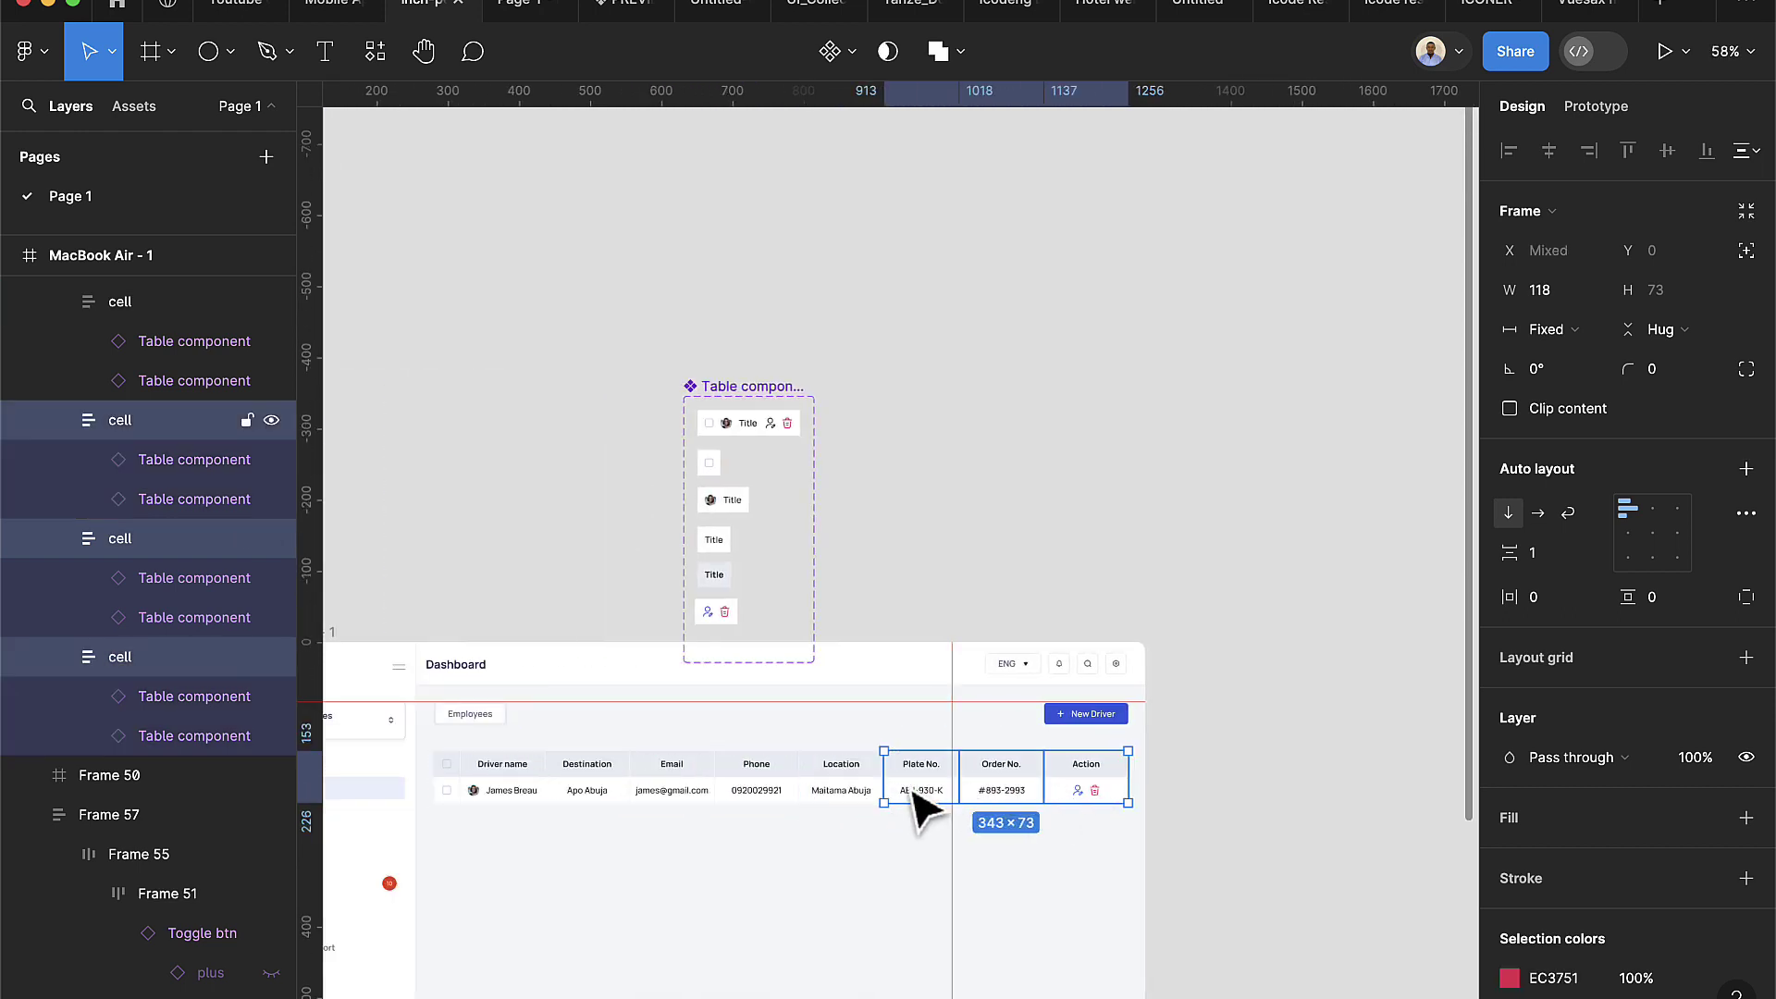
{"action": "left_click", "coordinate": [853, 794], "text": "shift"}
{"action": "left_click", "coordinate": [768, 794], "text": "shift"}
{"action": "left_click", "coordinate": [674, 793], "text": "shift"}
{"action": "left_click", "coordinate": [583, 794], "text": "shift"}
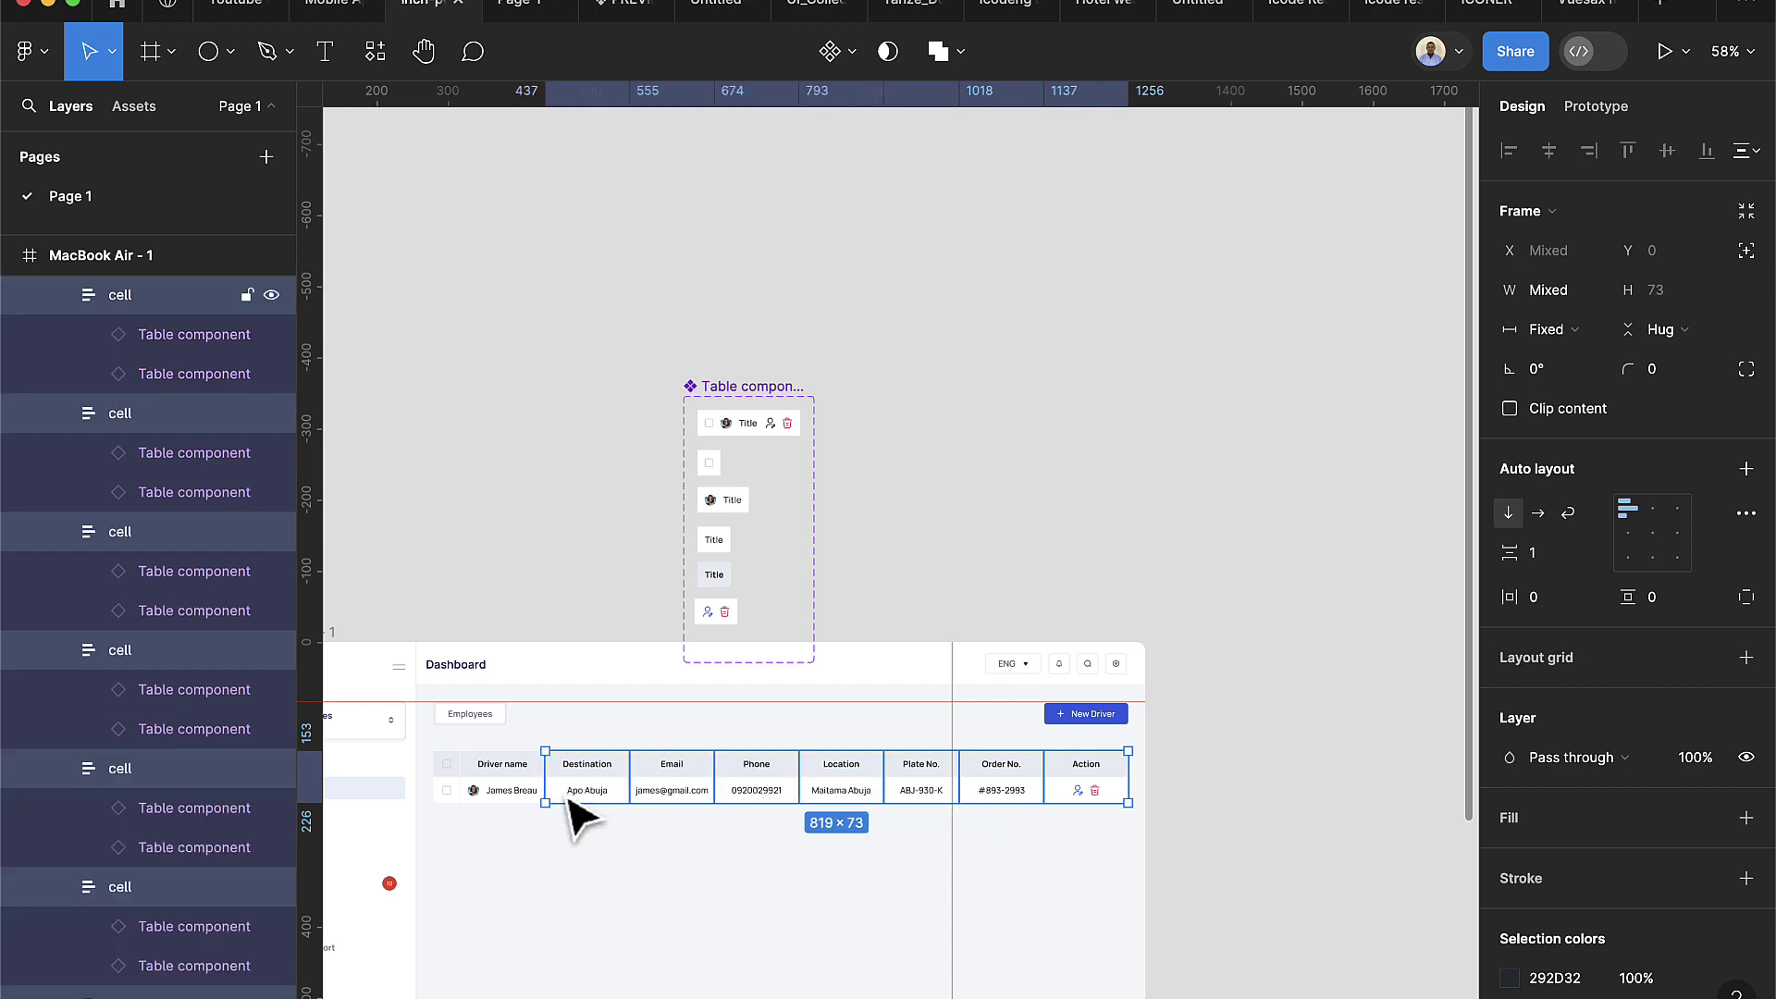
{"action": "left_click", "coordinate": [515, 798], "text": "shift"}
{"action": "left_click", "coordinate": [450, 792], "text": "shift"}
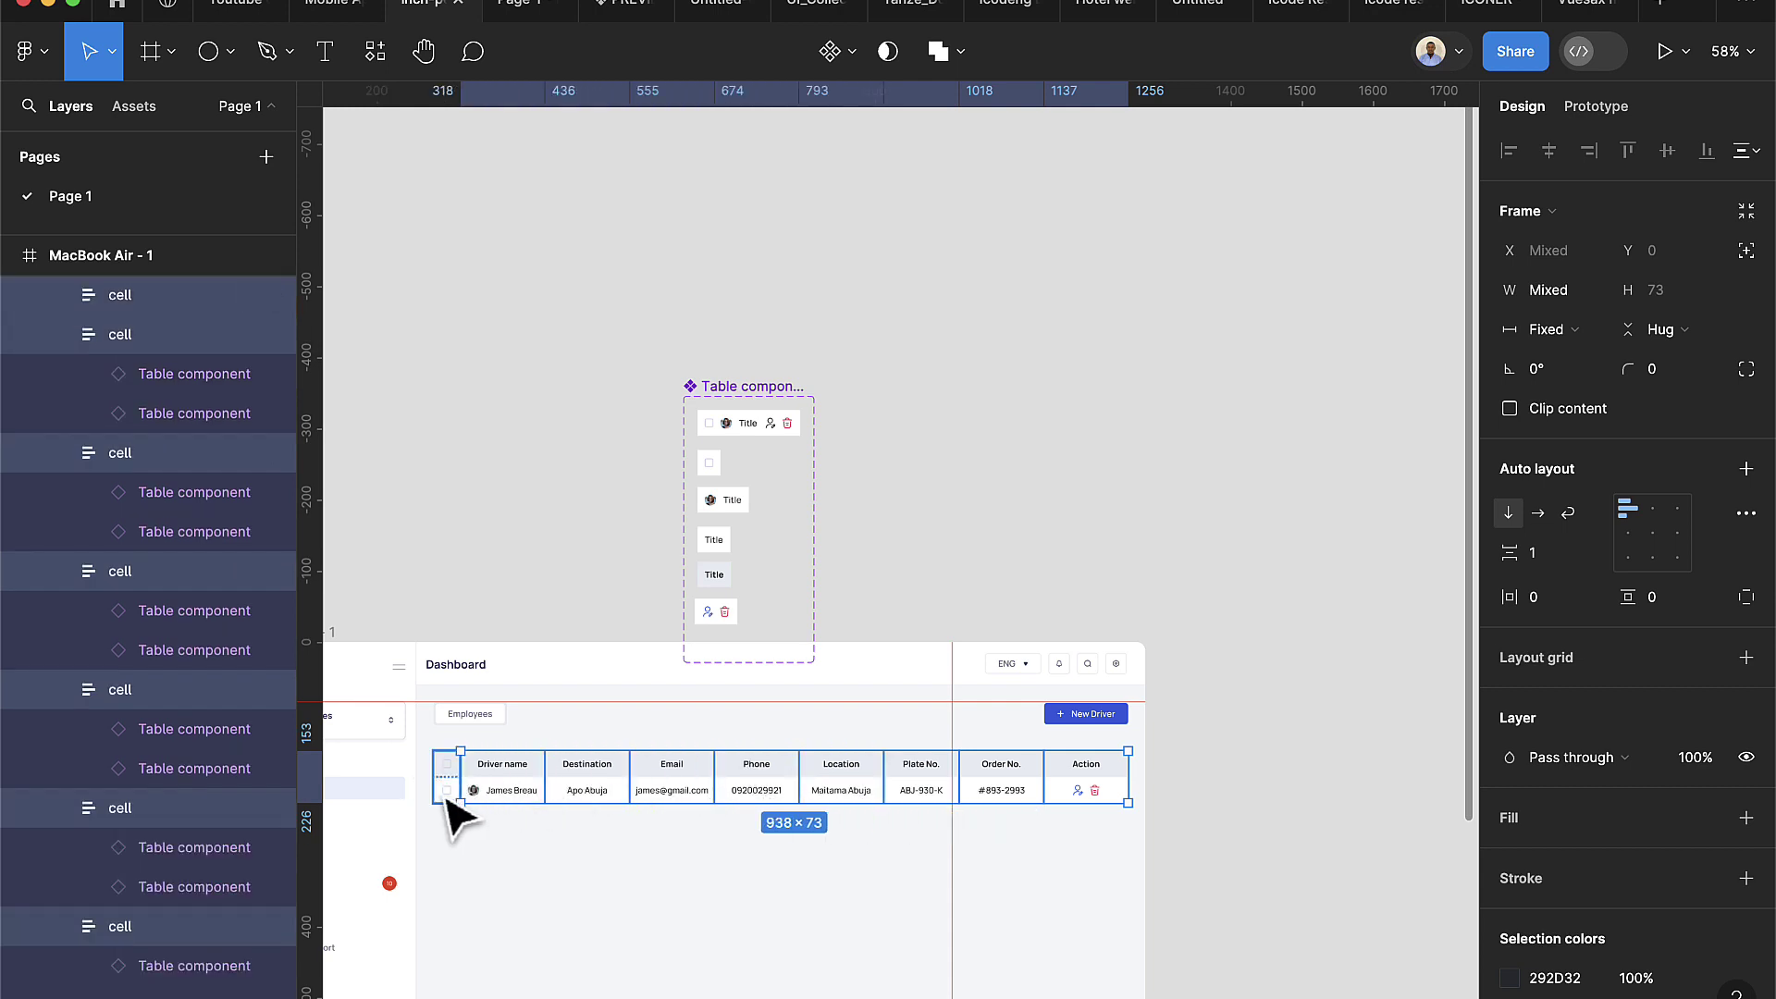
{"action": "left_click", "coordinate": [447, 793], "text": "shift"}
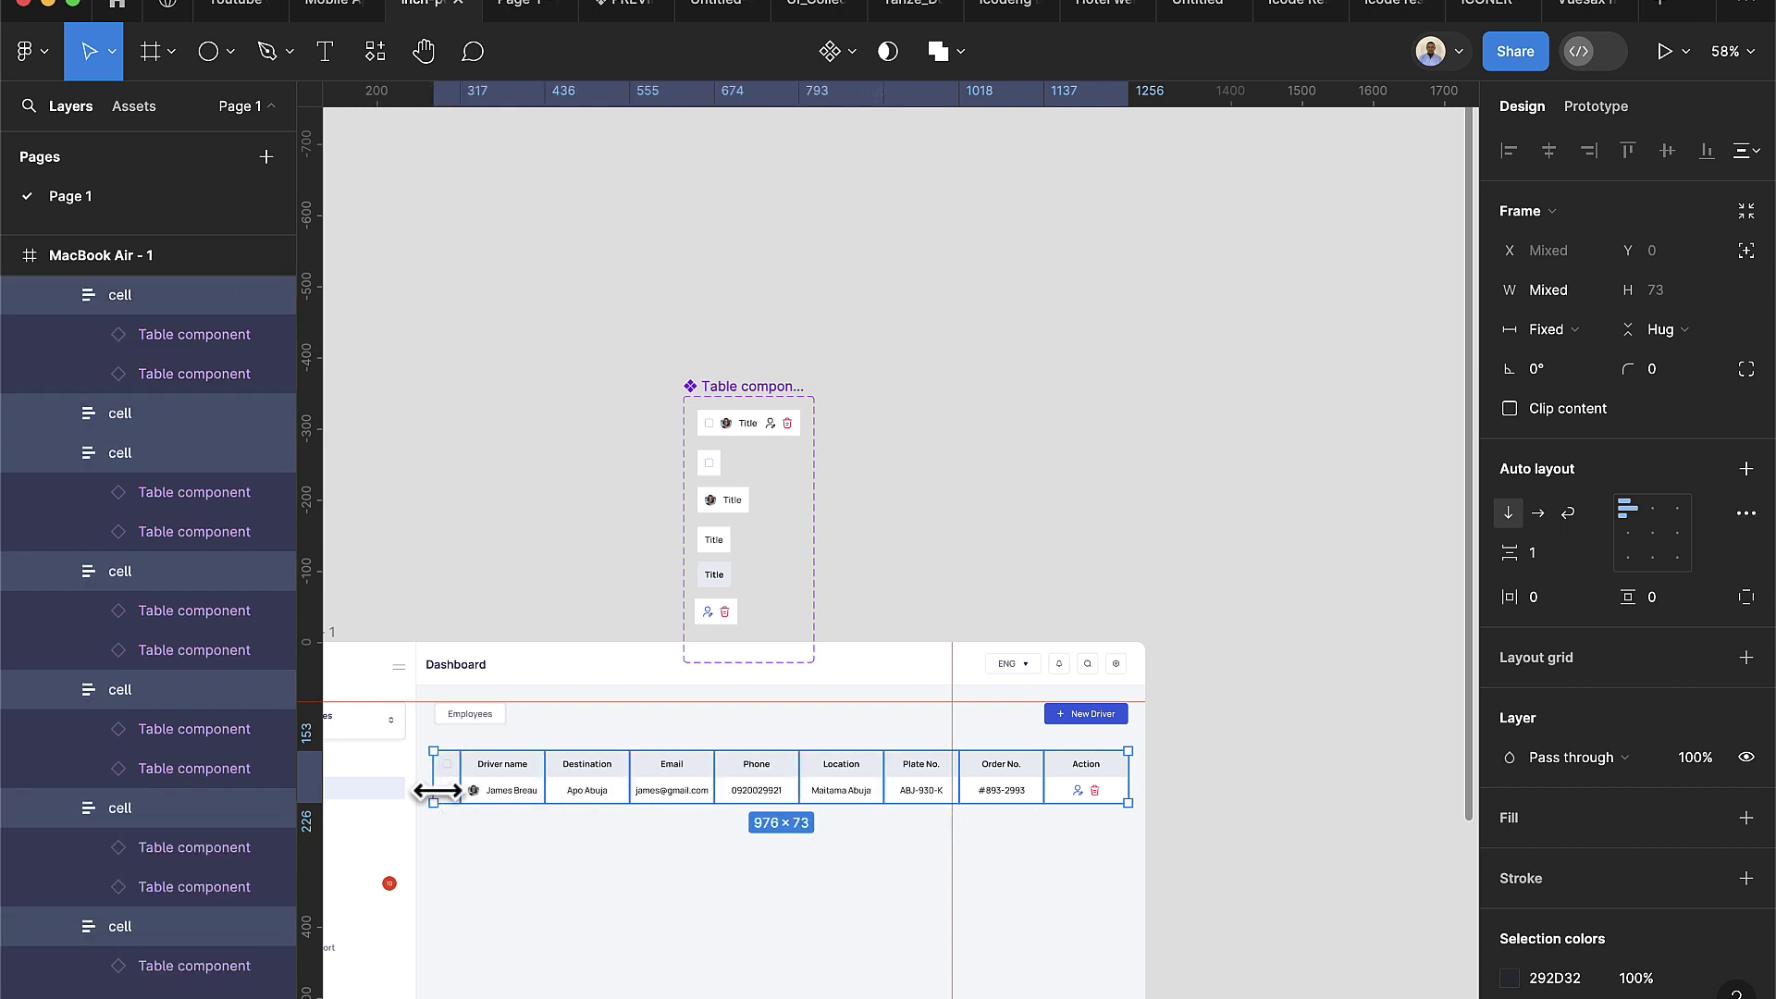
{"action": "left_click", "coordinate": [1589, 329]}
{"action": "left_click", "coordinate": [1593, 386]}
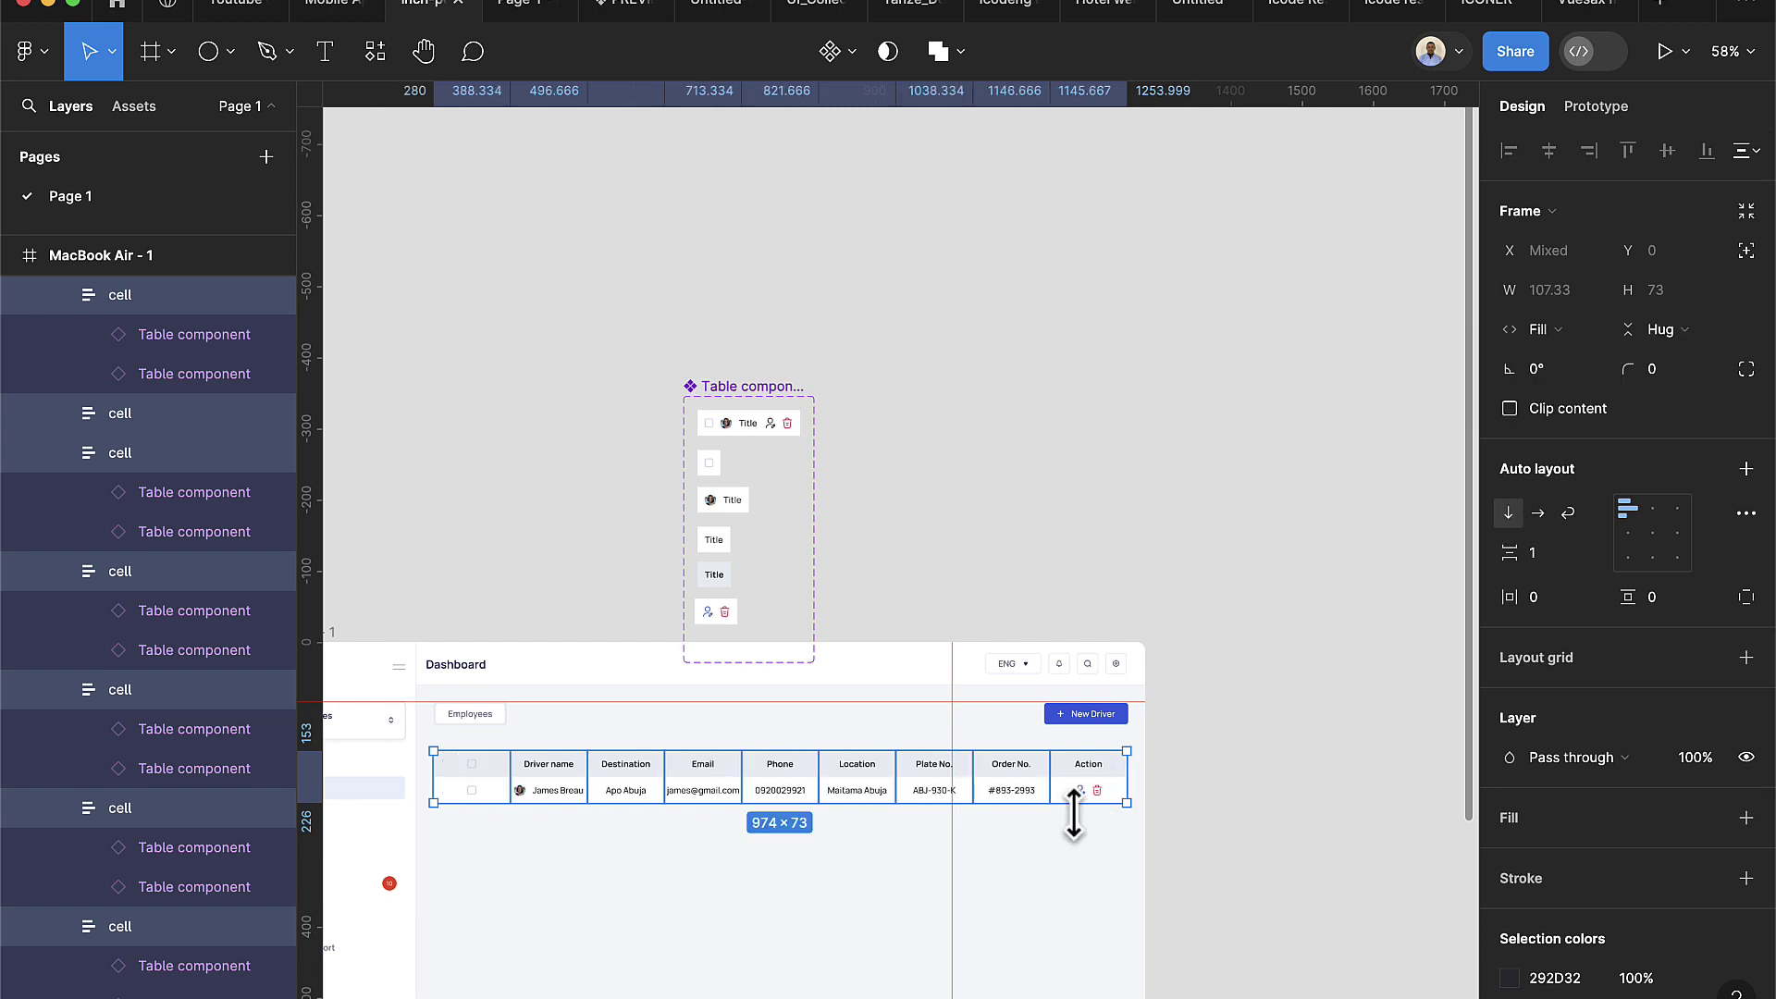
Narrow the checkbox column to a fixed width of 48
{"action": "left_click", "coordinate": [1062, 851]}
{"action": "scroll", "coordinate": [484, 833], "scroll_direction": "up", "scroll_amount": 5}
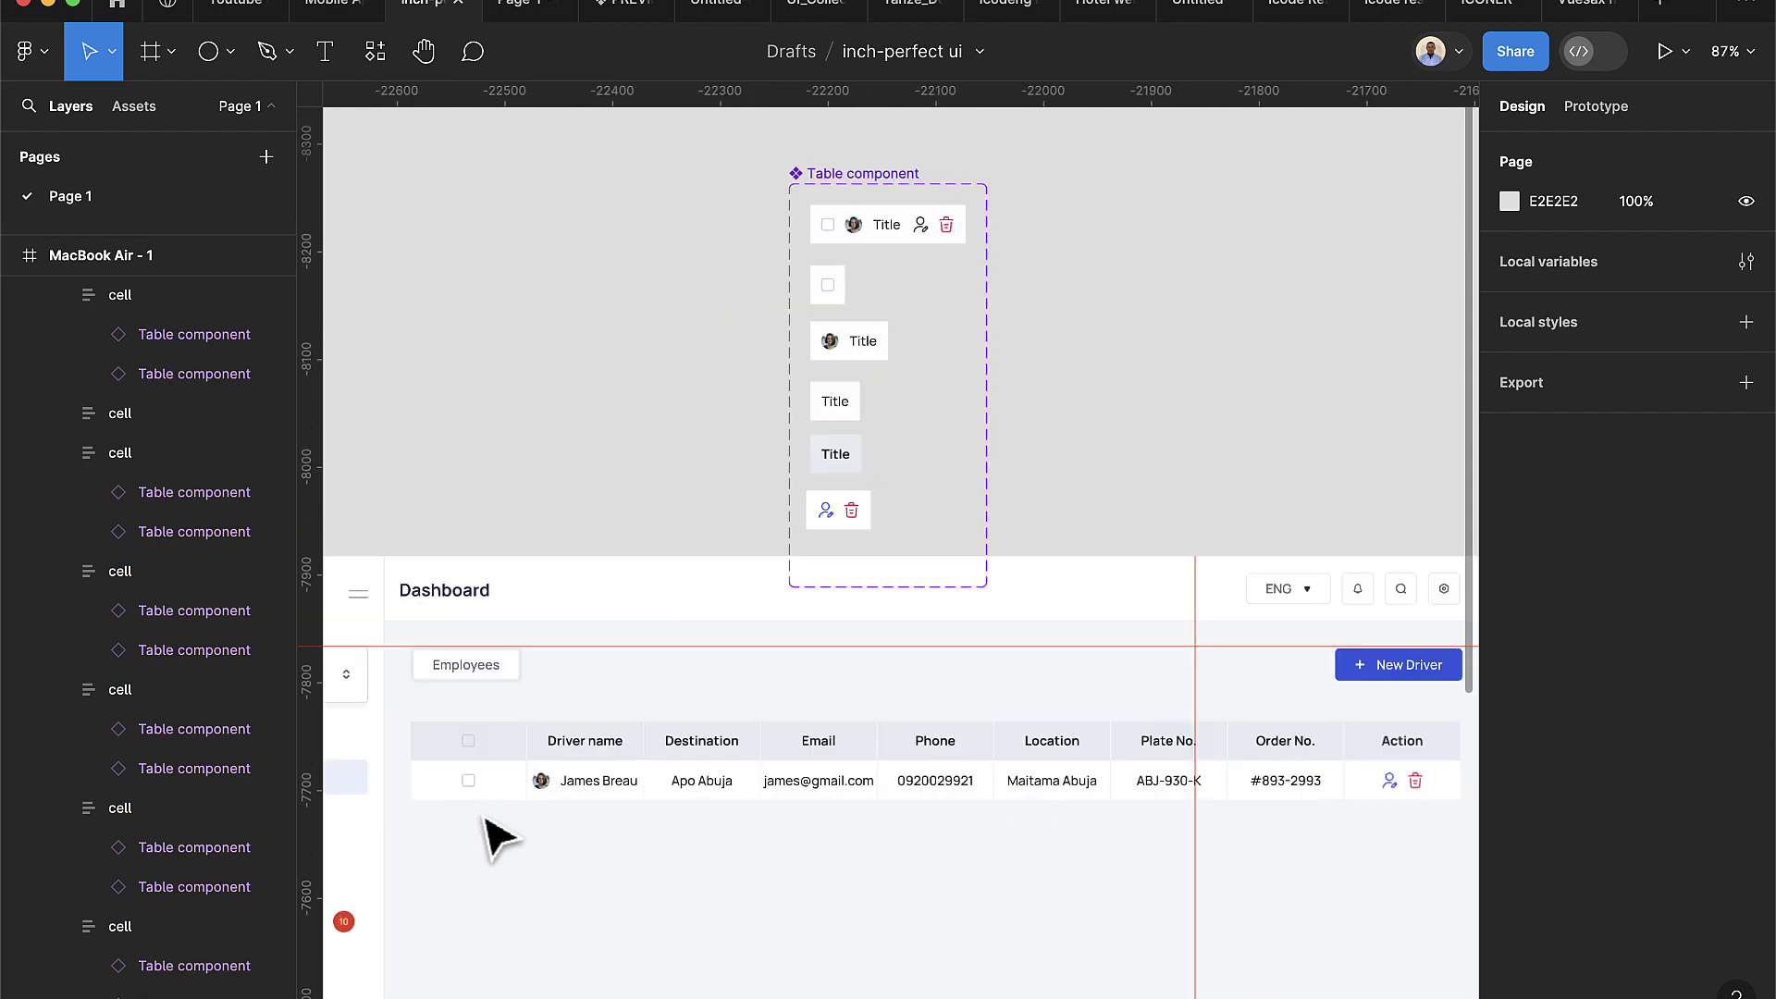
{"action": "scroll", "coordinate": [495, 831], "scroll_direction": "left", "scroll_amount": 2}
{"action": "left_click", "coordinate": [597, 773]}
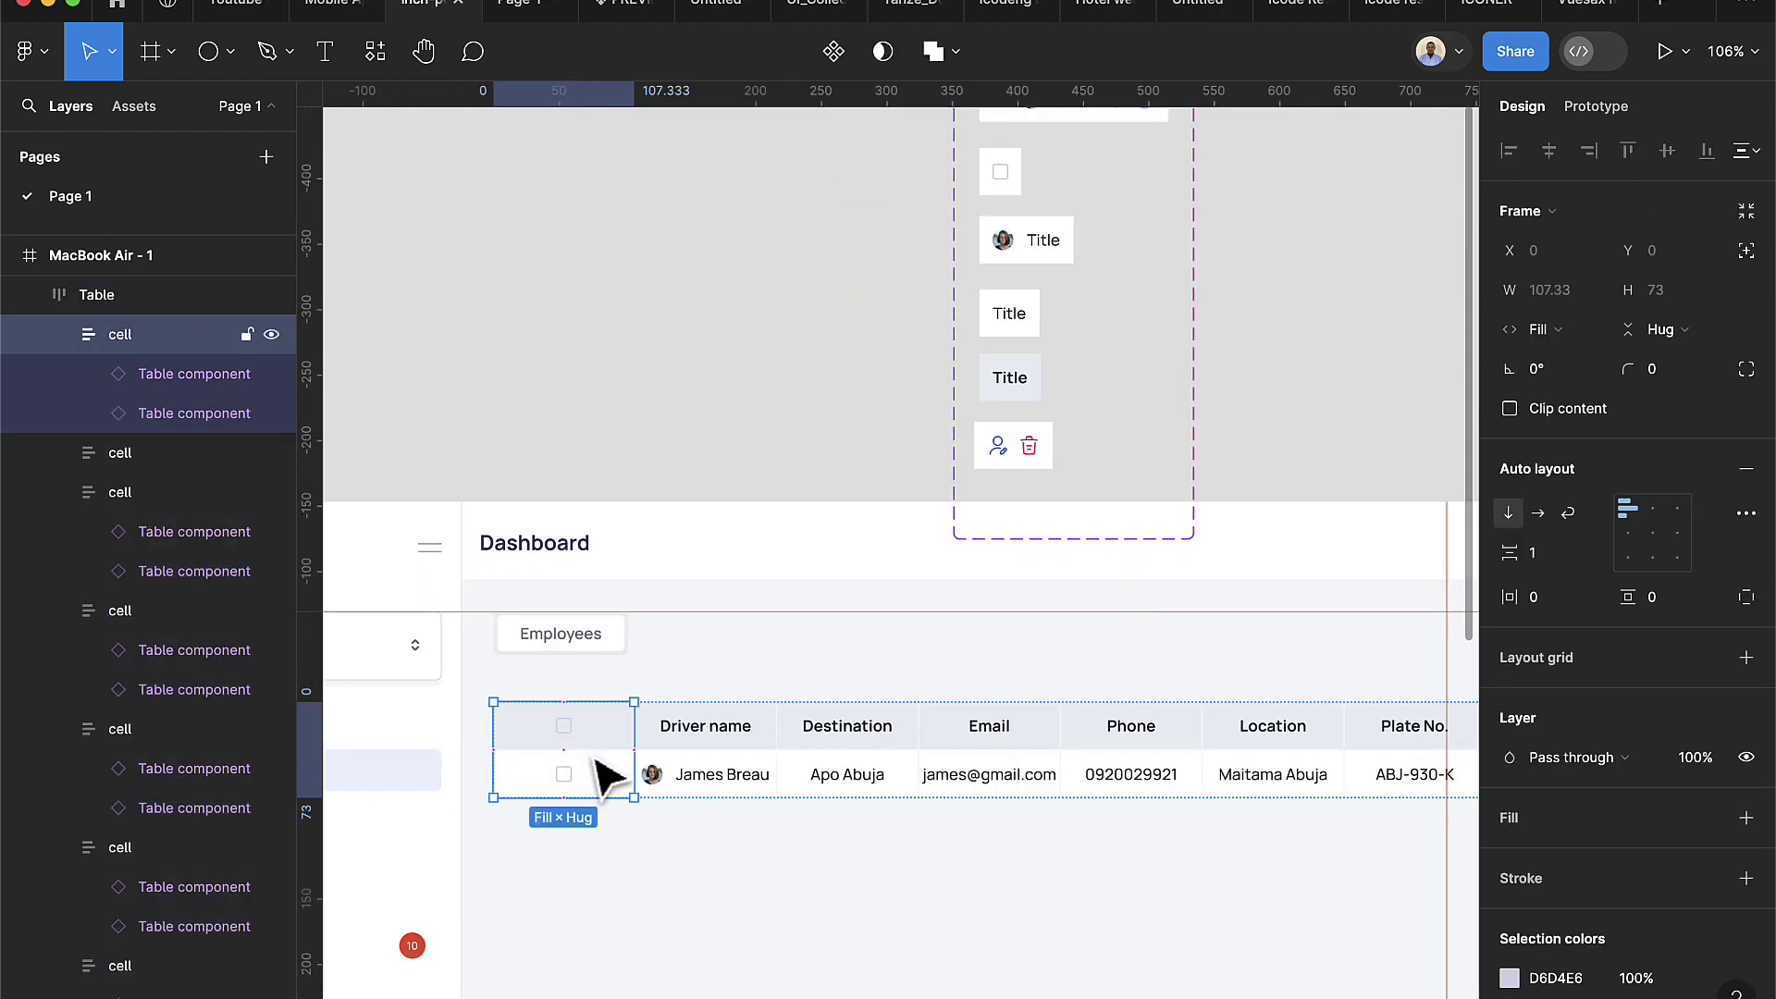
{"action": "left_click_drag", "start_coordinate": [635, 751], "coordinate": [559, 757]}
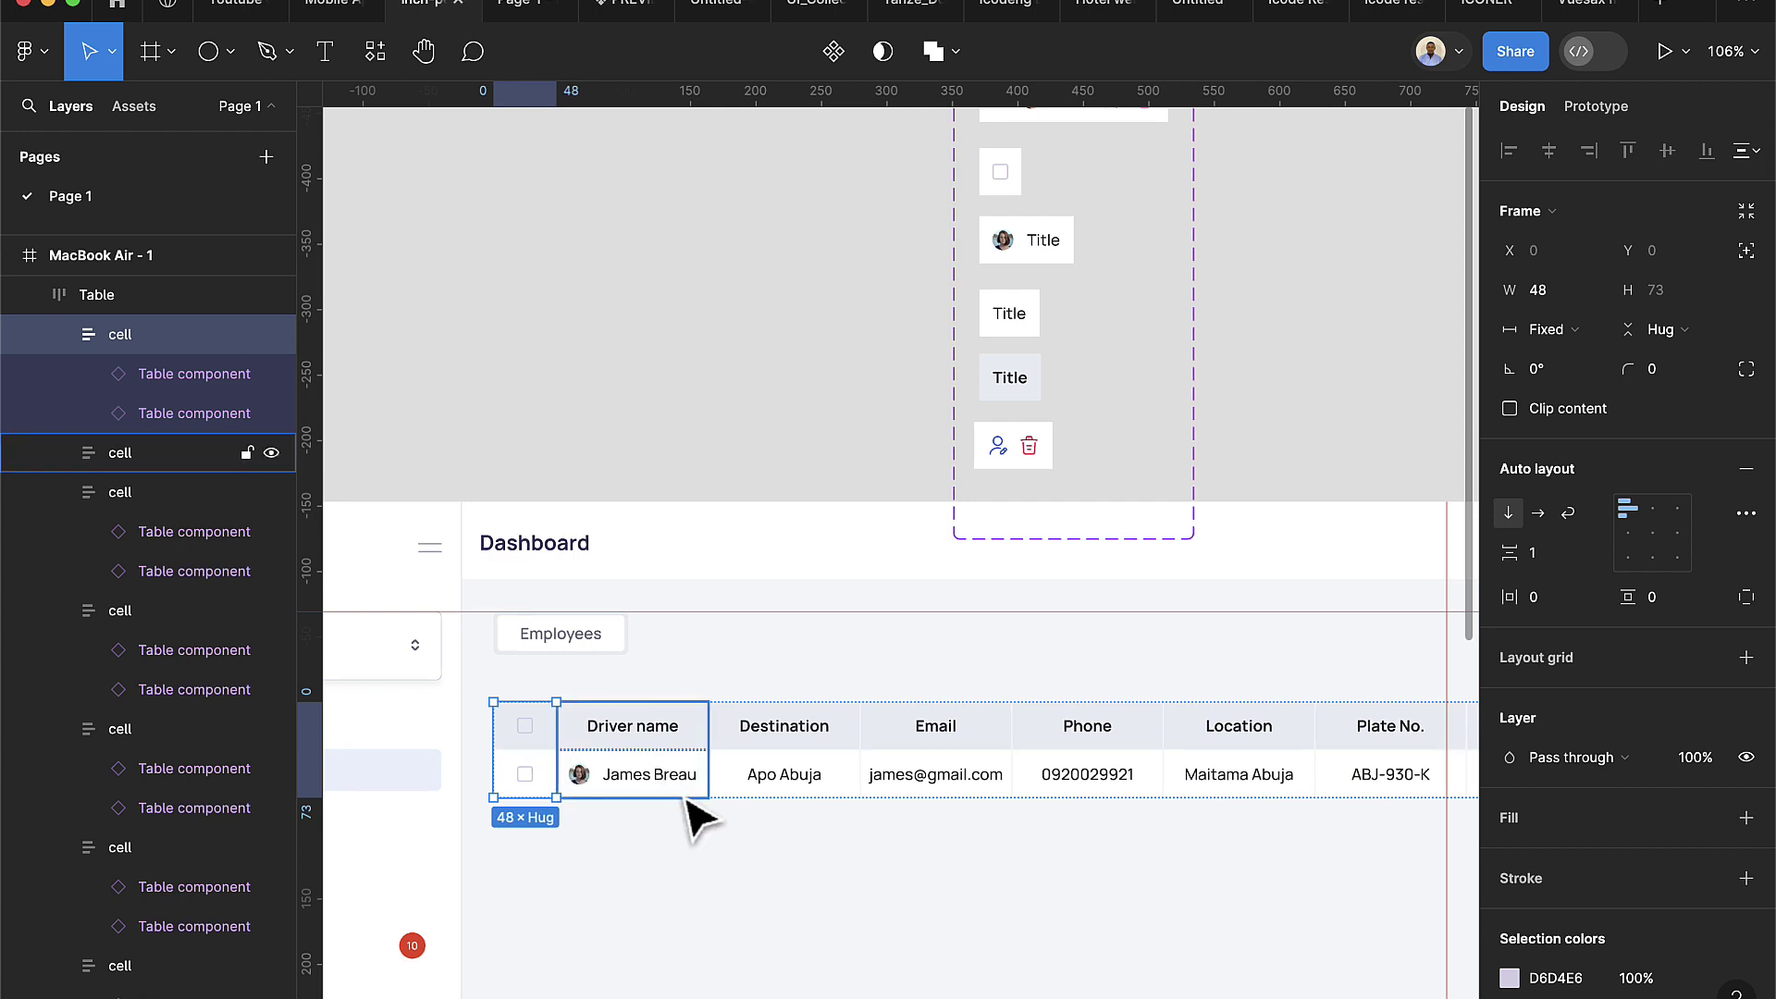
{"action": "left_click", "coordinate": [800, 895]}
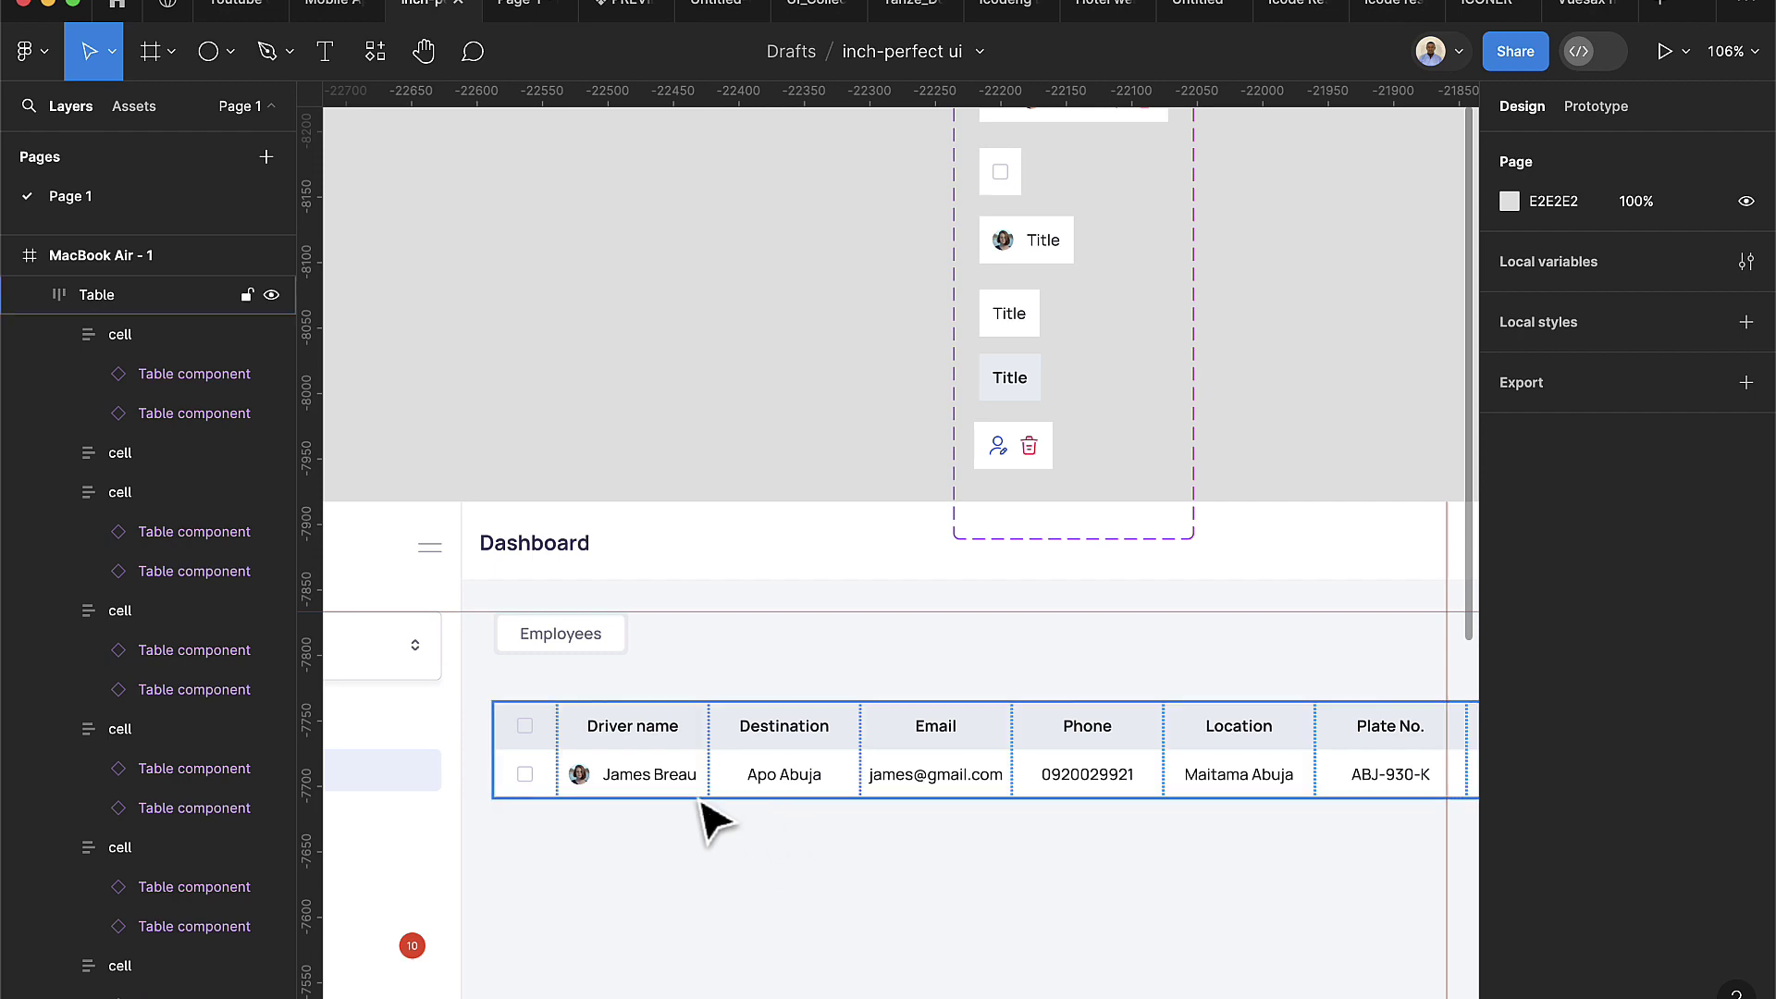
{"action": "scroll", "coordinate": [637, 911], "scroll_direction": "down", "scroll_amount": 3}
{"action": "scroll", "coordinate": [633, 782], "scroll_direction": "up", "scroll_amount": 5}
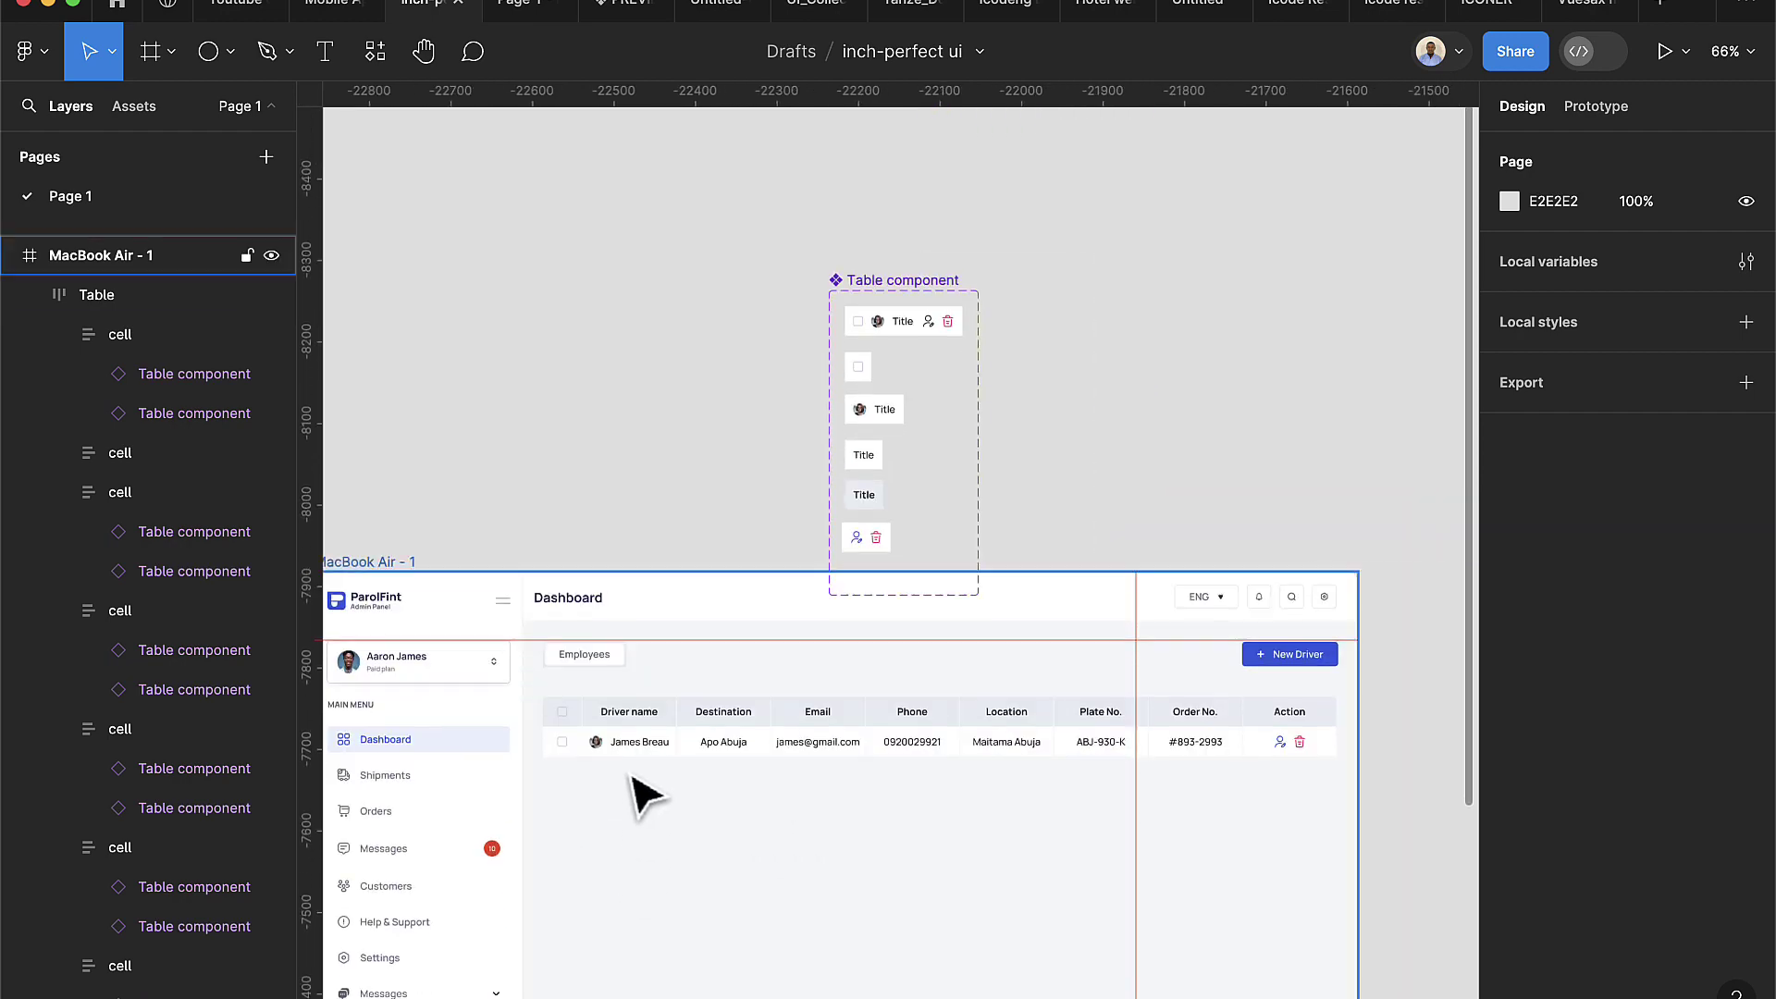
{"action": "left_click", "coordinate": [544, 743]}
{"action": "double_click", "coordinate": [542, 743]}
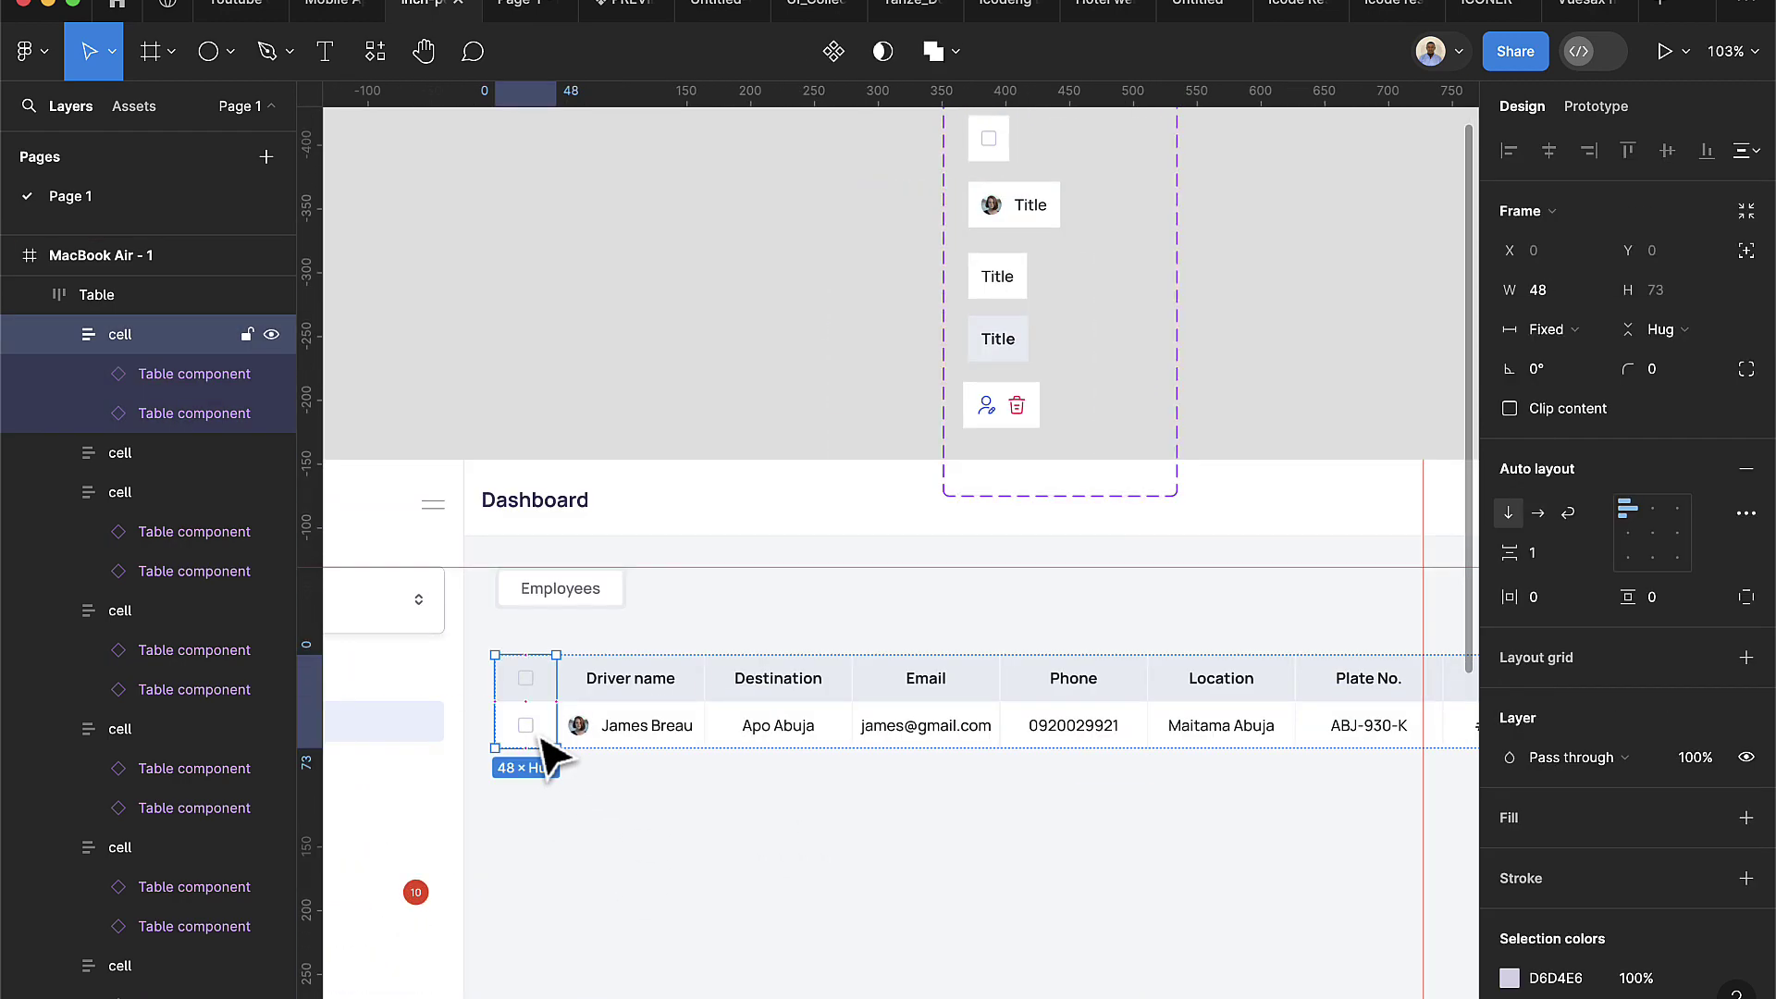
{"action": "double_click", "coordinate": [543, 744]}
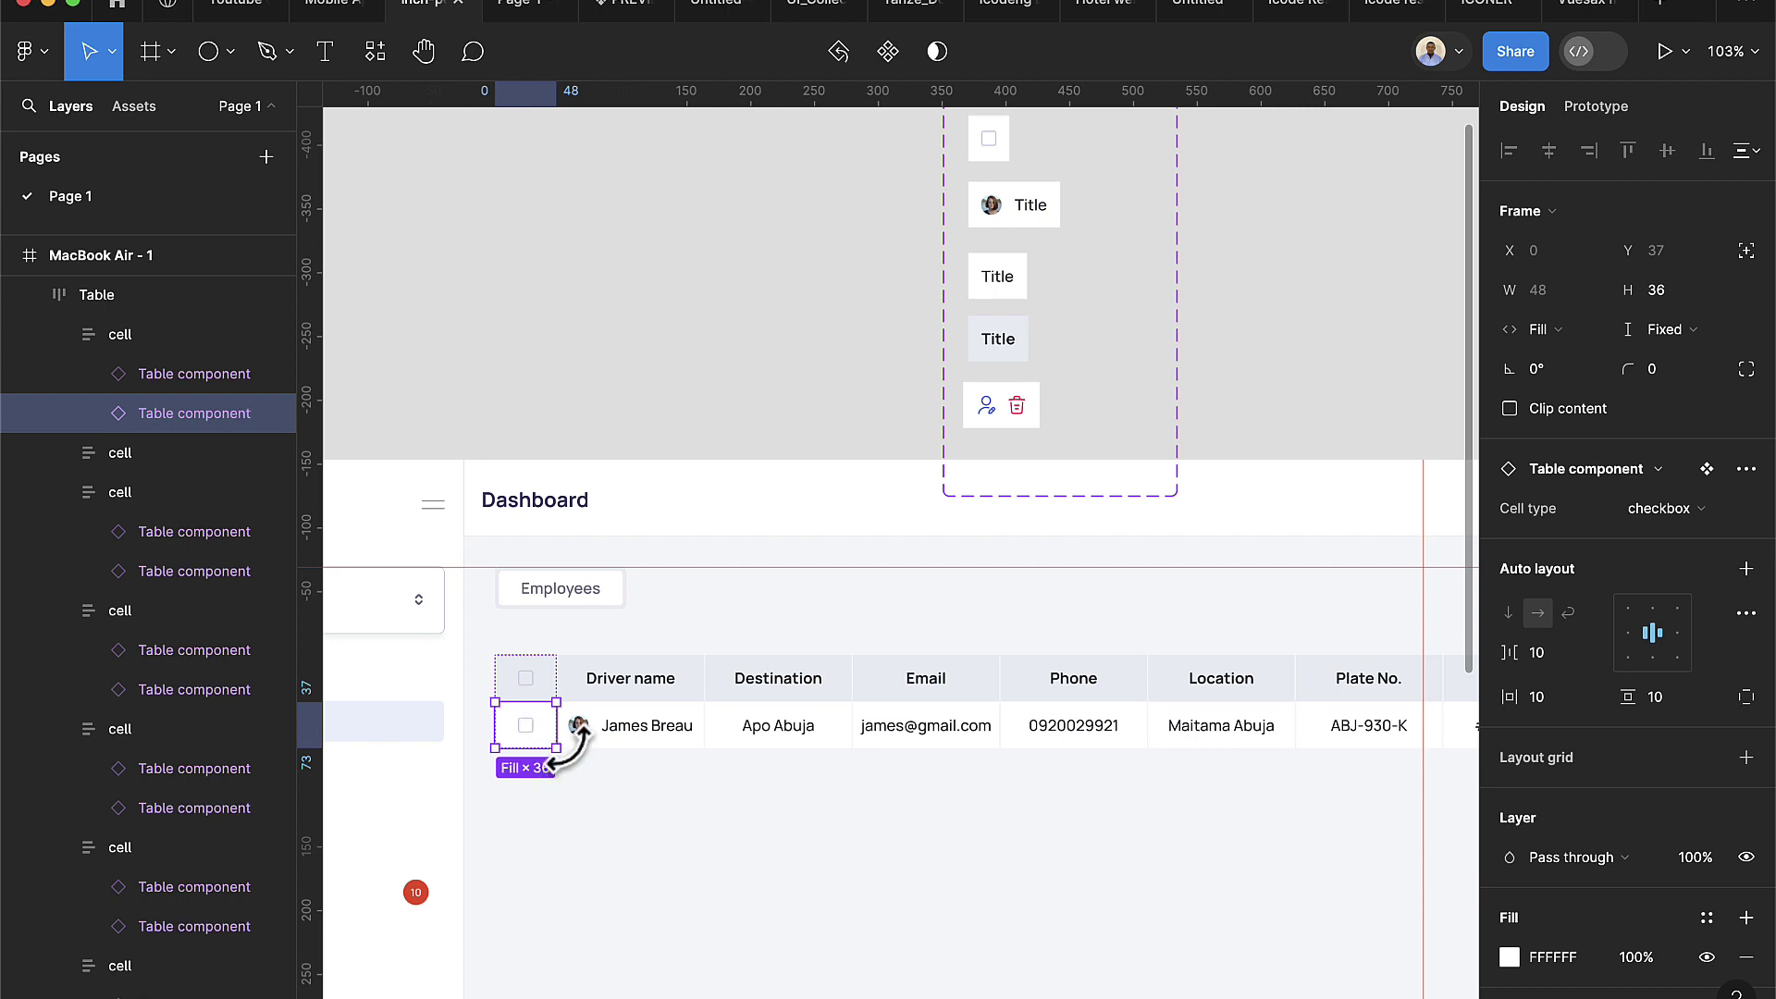
{"action": "left_click", "coordinate": [613, 740], "text": "shift"}
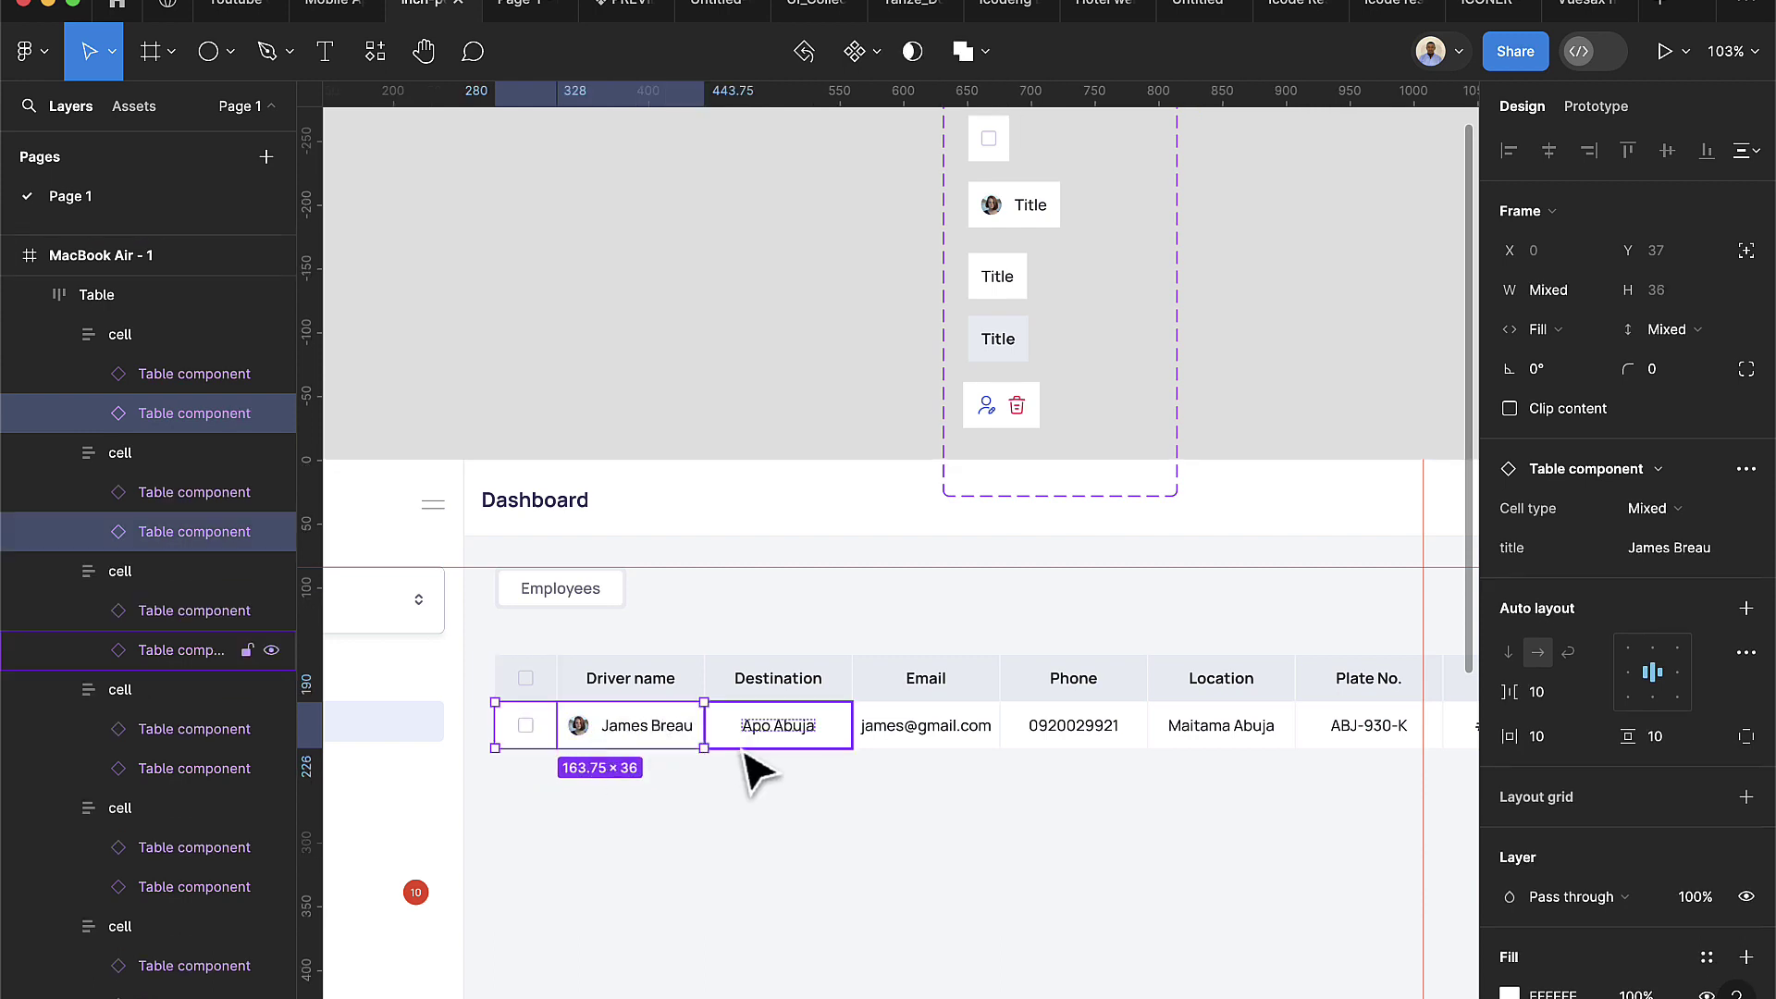
{"action": "left_click", "coordinate": [749, 740], "text": "shift"}
{"action": "left_click", "coordinate": [902, 745], "text": "shift"}
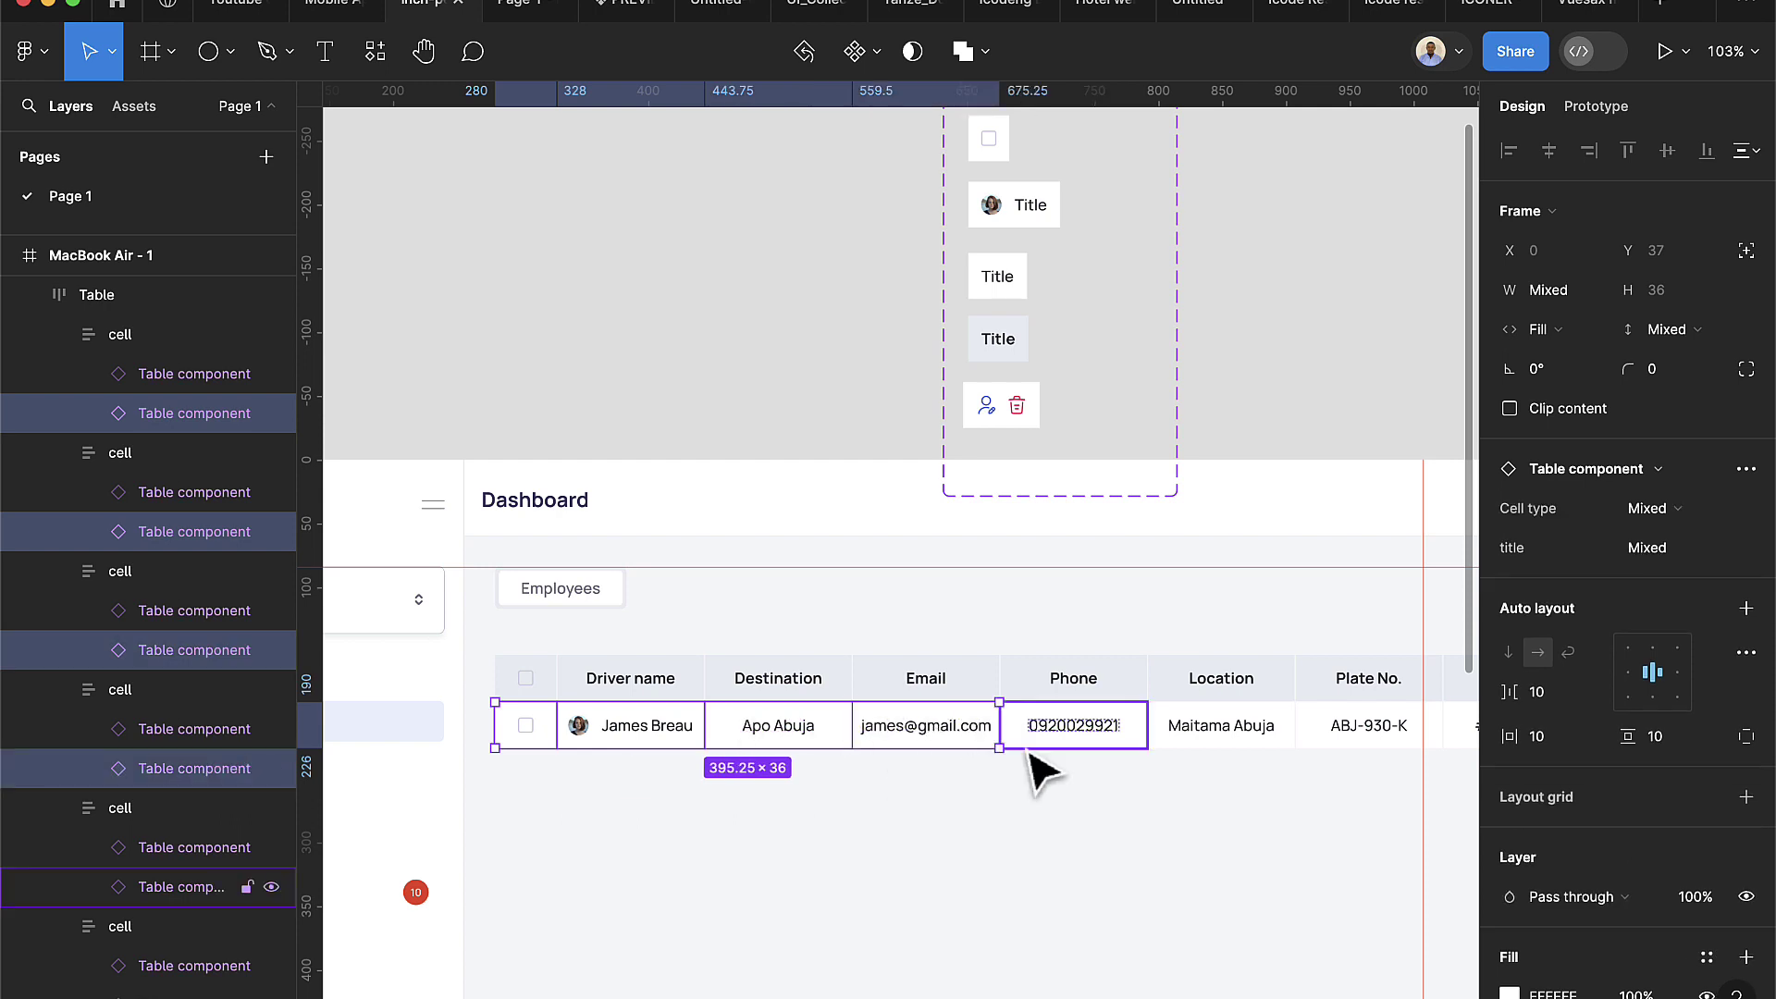
{"action": "left_click", "coordinate": [1055, 749], "text": "shift"}
{"action": "left_click", "coordinate": [1207, 740], "text": "shift"}
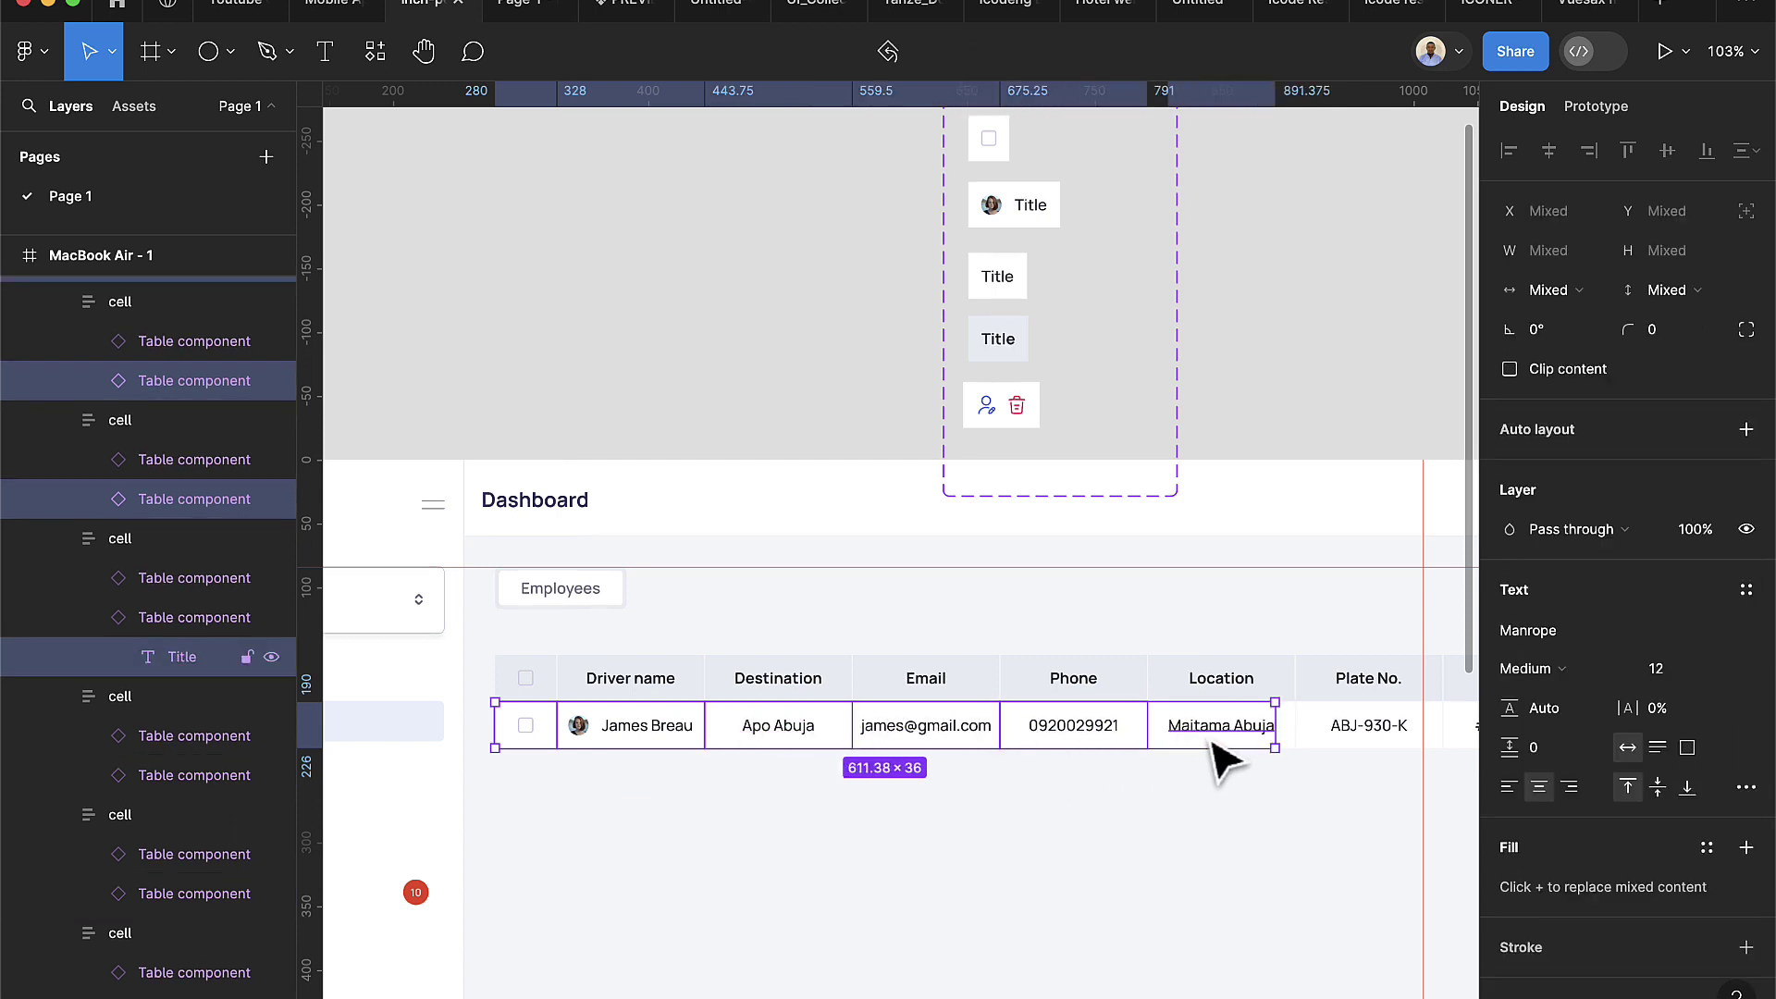
{"action": "left_click", "coordinate": [1325, 745], "text": "shift"}
{"action": "scroll", "coordinate": [1323, 763], "scroll_direction": "right", "scroll_amount": 5}
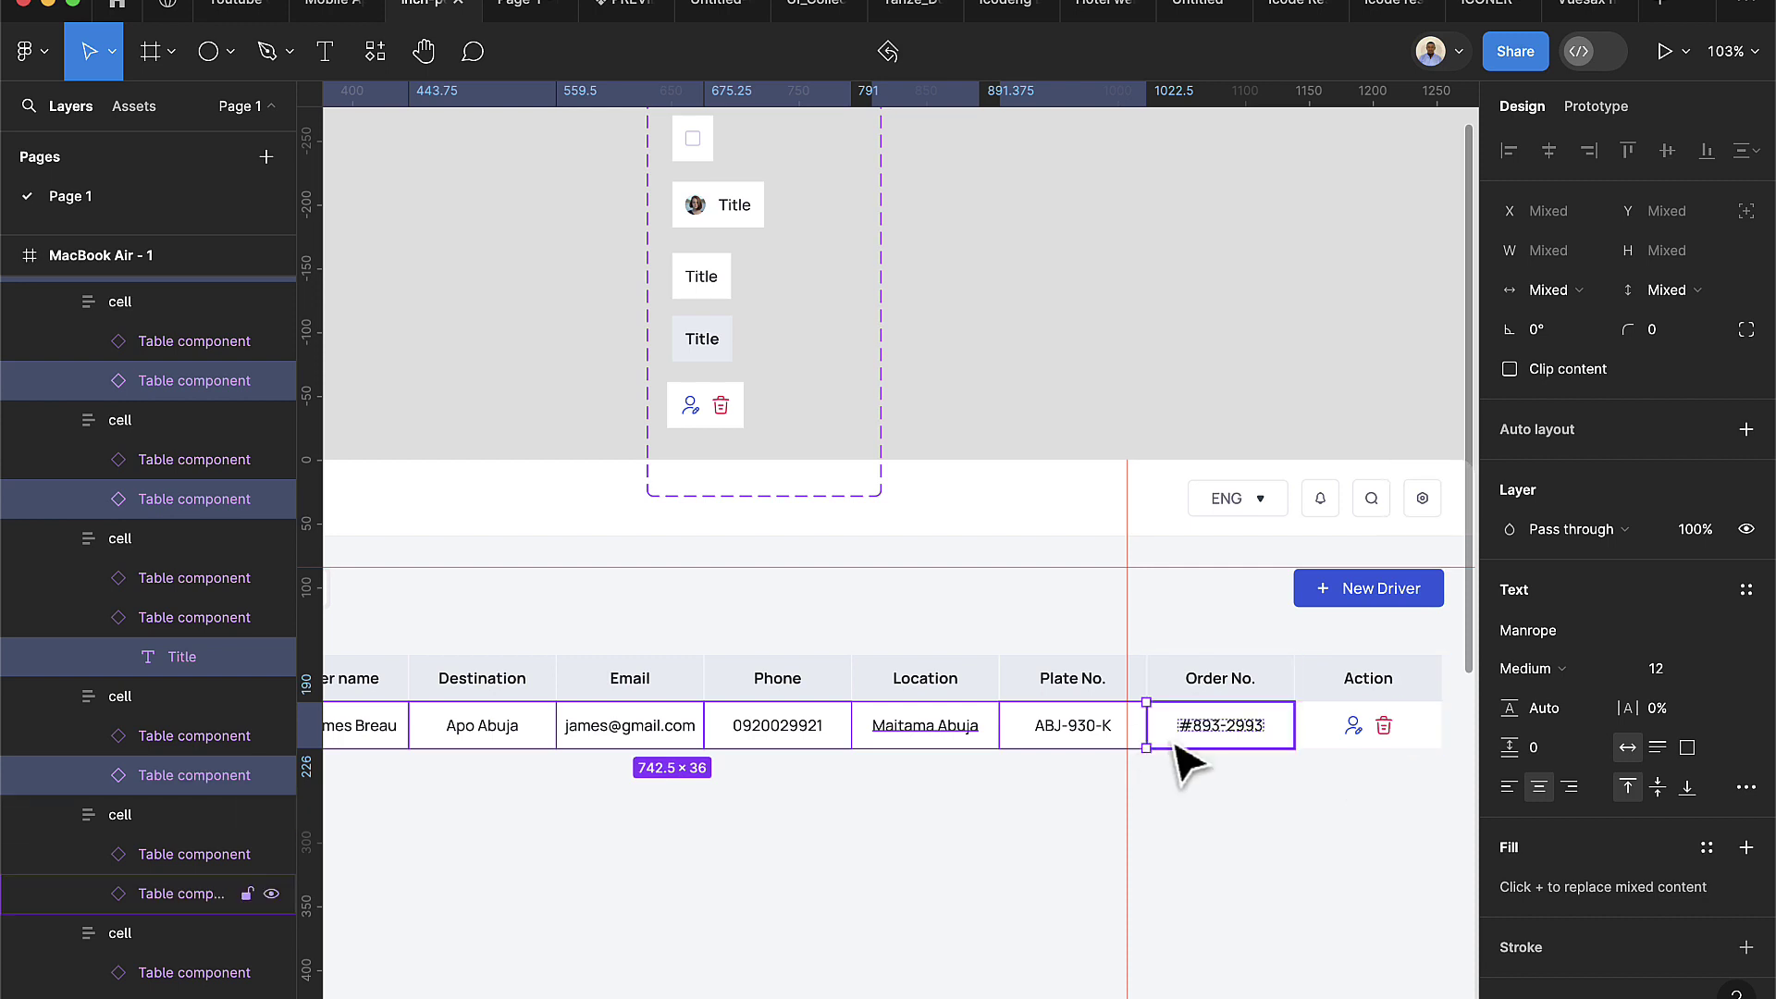
{"action": "left_click", "coordinate": [1187, 754], "text": "shift"}
{"action": "left_click", "coordinate": [1332, 746], "text": "shift"}
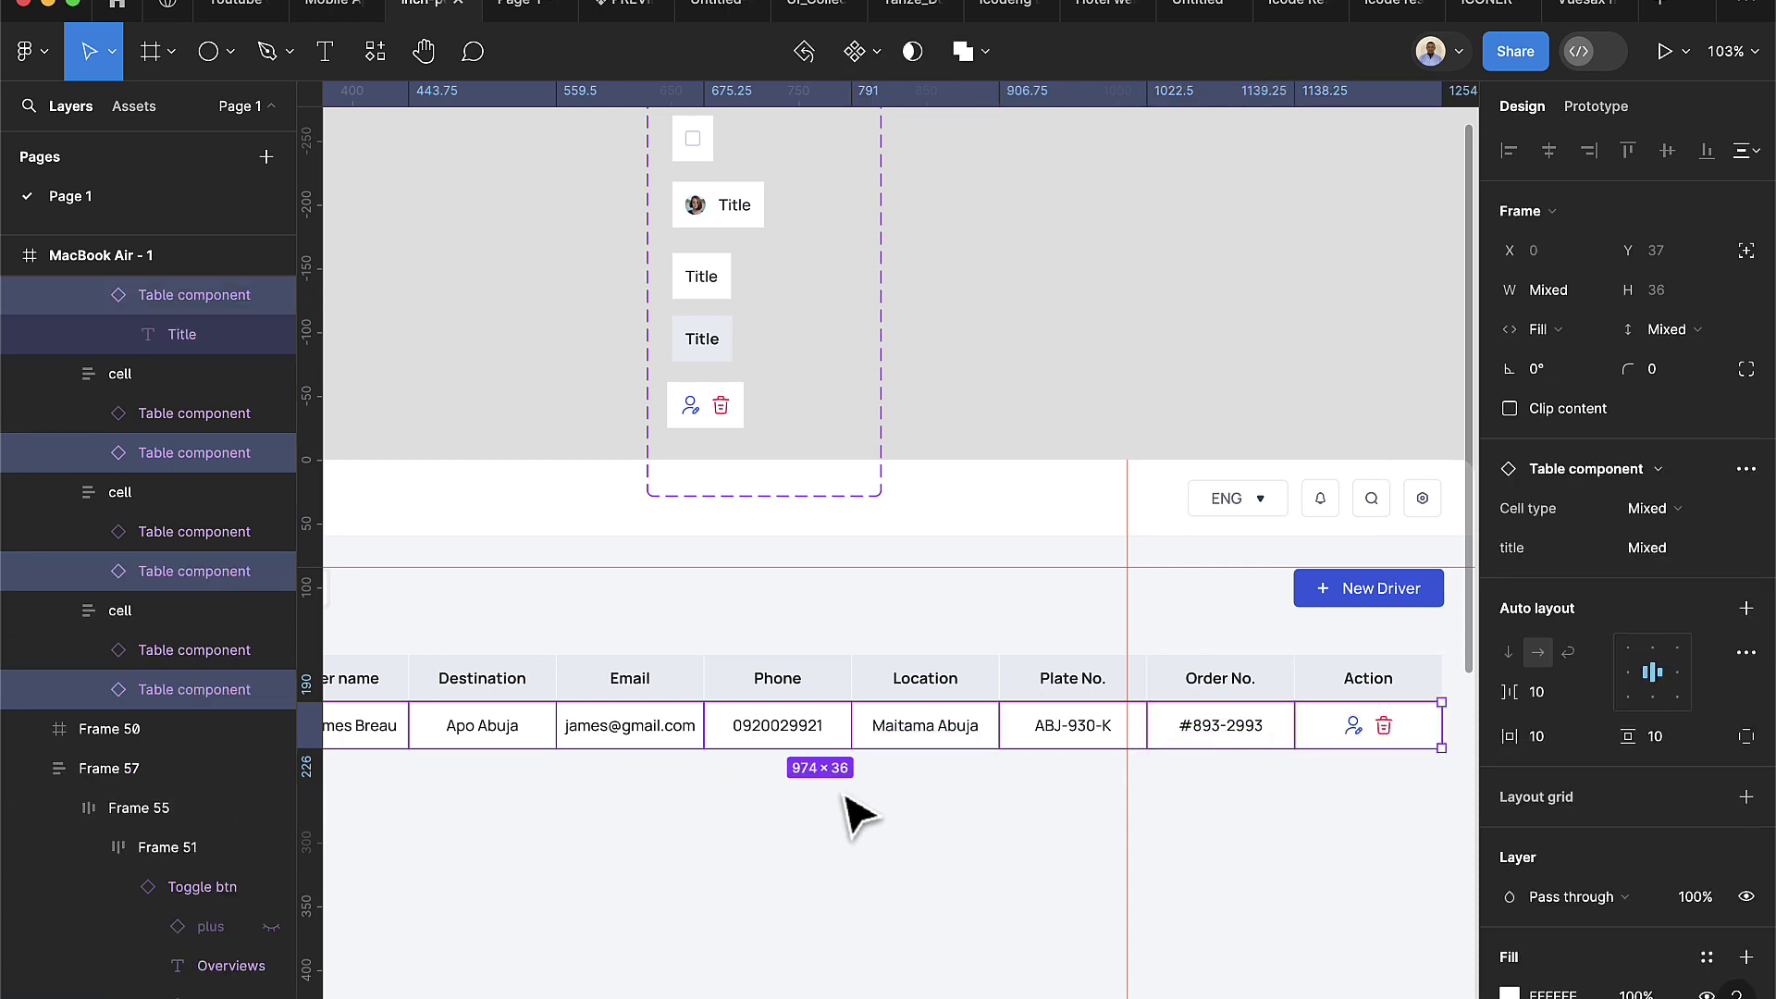
{"action": "scroll", "coordinate": [925, 792], "scroll_direction": "down", "scroll_amount": 1}
{"action": "scroll", "coordinate": [922, 779], "scroll_direction": "down", "scroll_amount": 3}
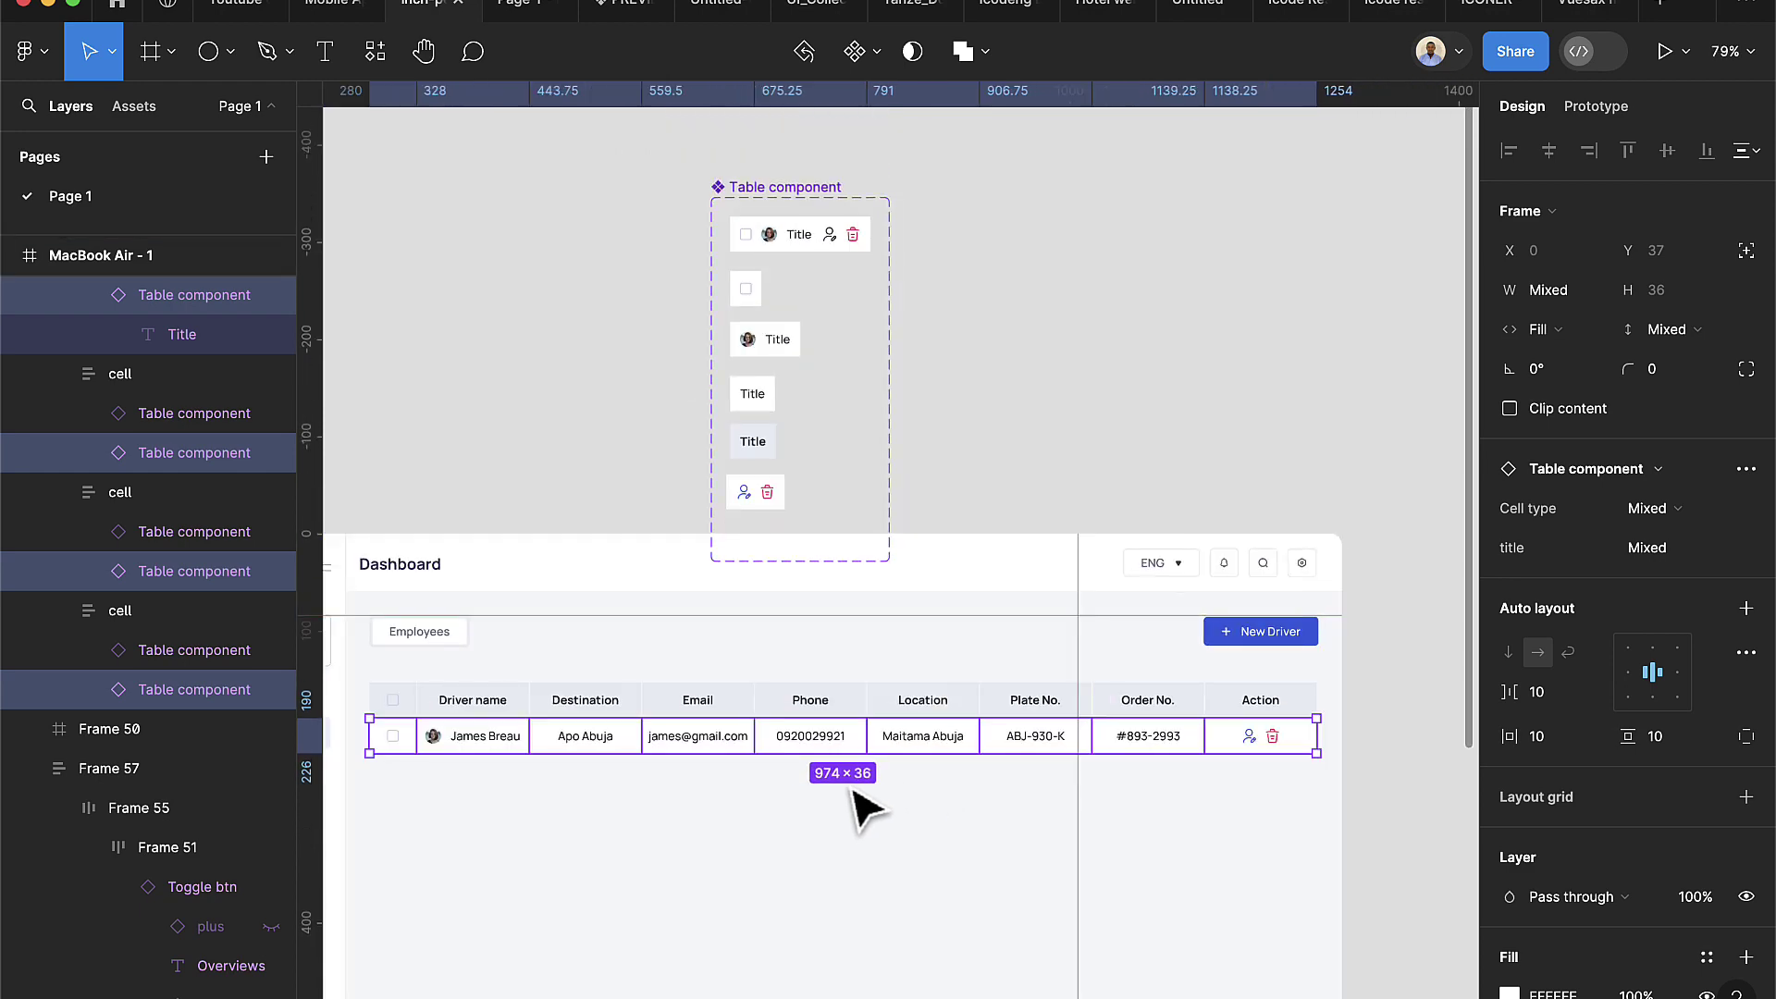
{"action": "key", "text": "ctrl+d"}
{"action": "key", "text": "ctrl+d"}
{"action": "key", "text": "ctrl+d"}
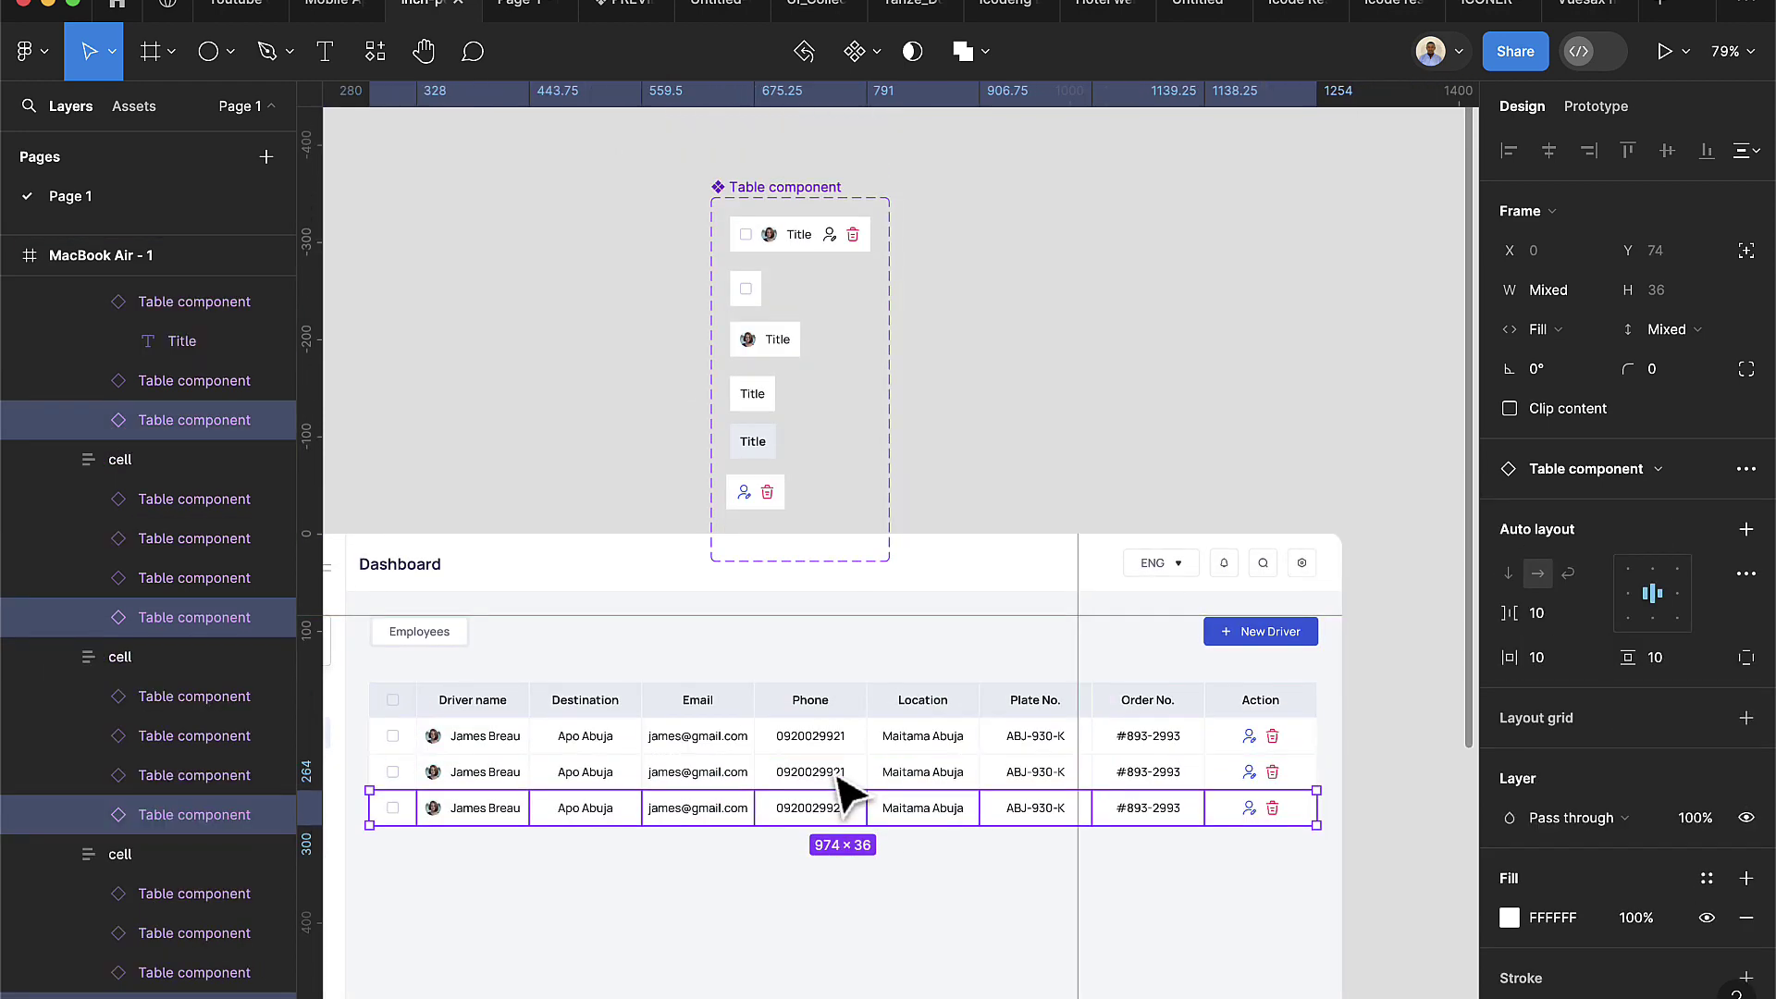
{"action": "key", "text": "ctrl+d"}
{"action": "key", "text": "ctrl+d"}
{"action": "key", "text": "ctrl+d"}
{"action": "key", "text": "ctrl+d"}
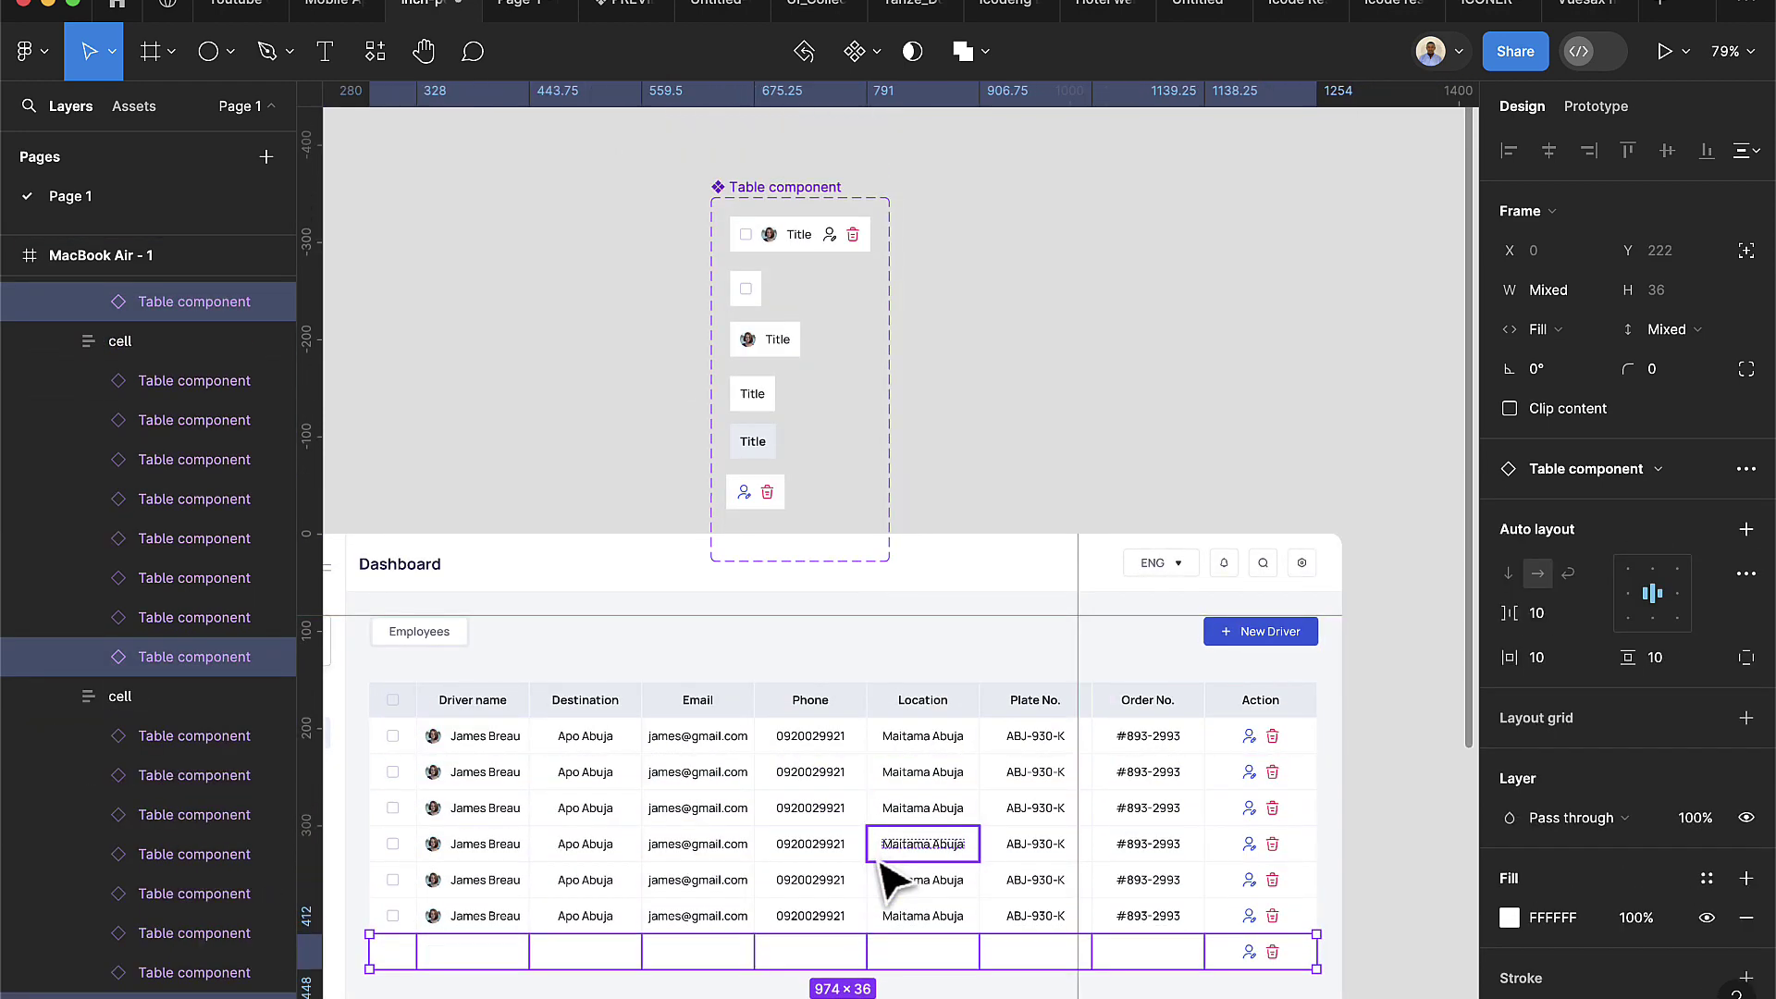
{"action": "scroll", "coordinate": [896, 870], "scroll_direction": "down", "scroll_amount": 3}
{"action": "key", "text": "ctrl+d"}
{"action": "key", "text": "ctrl+d"}
{"action": "key", "text": "ctrl+d"}
{"action": "key", "text": "ctrl+d"}
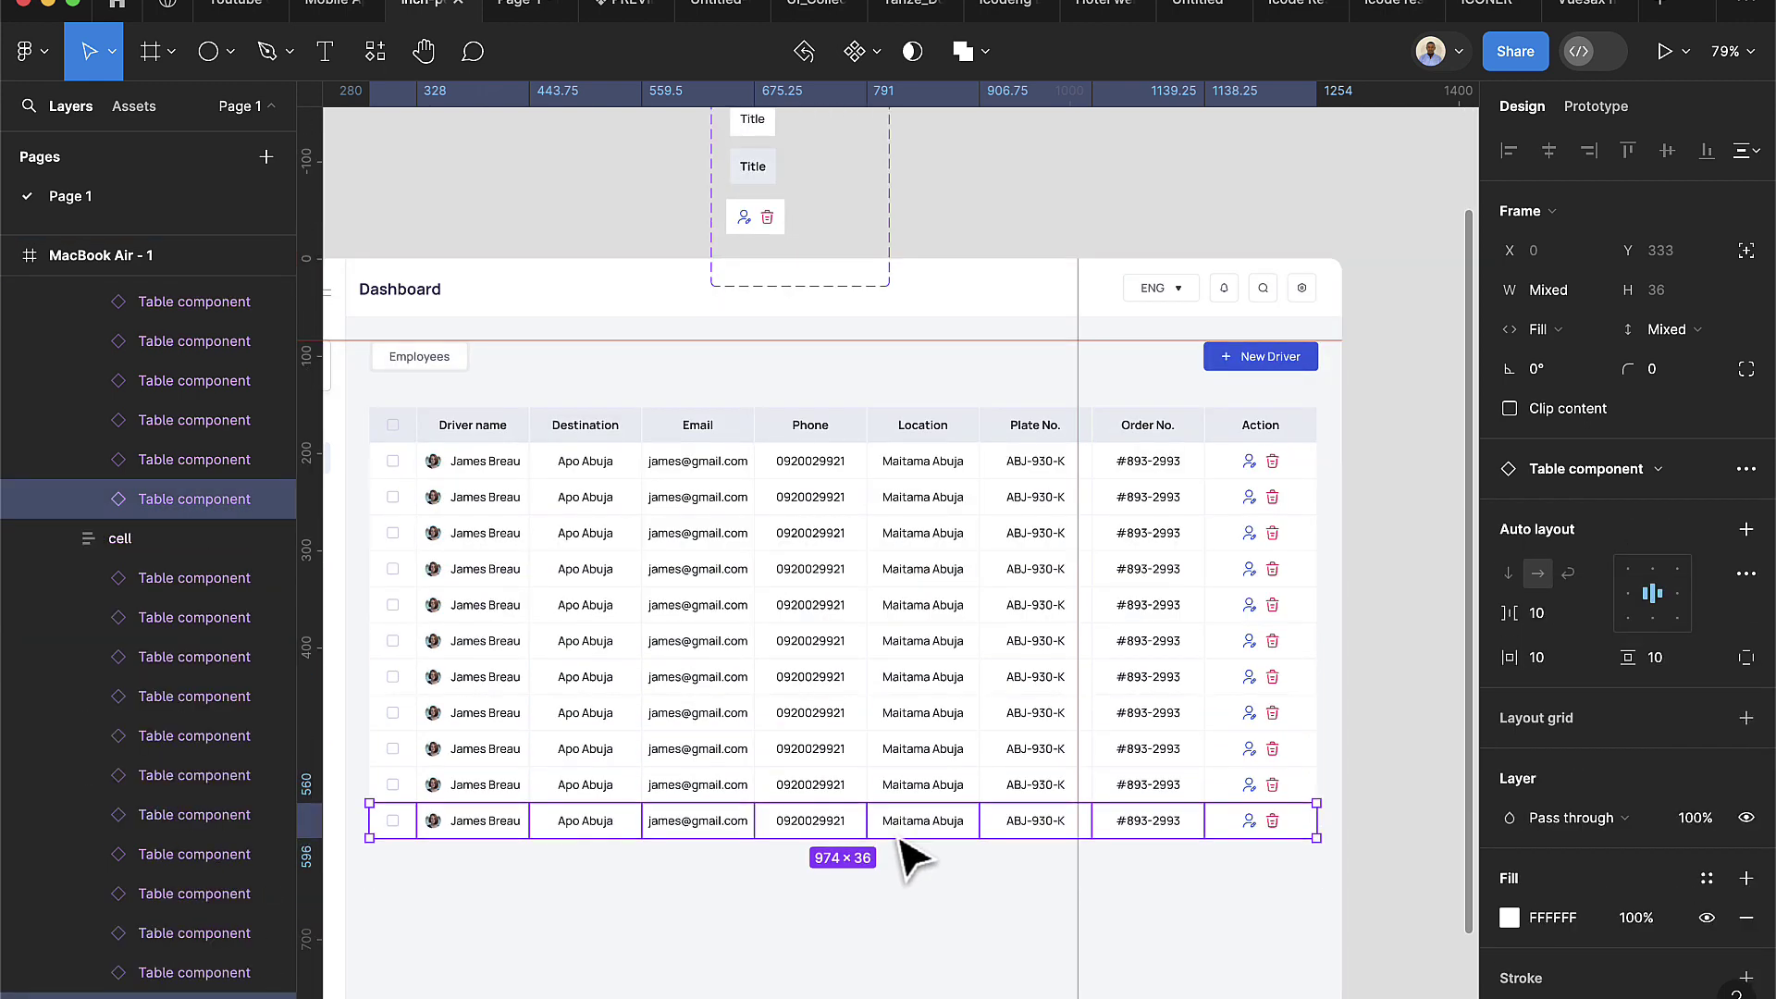
{"action": "key", "text": "ctrl+d"}
{"action": "key", "text": "ctrl+d"}
{"action": "key", "text": "ctrl+d"}
{"action": "key", "text": "ctrl+d"}
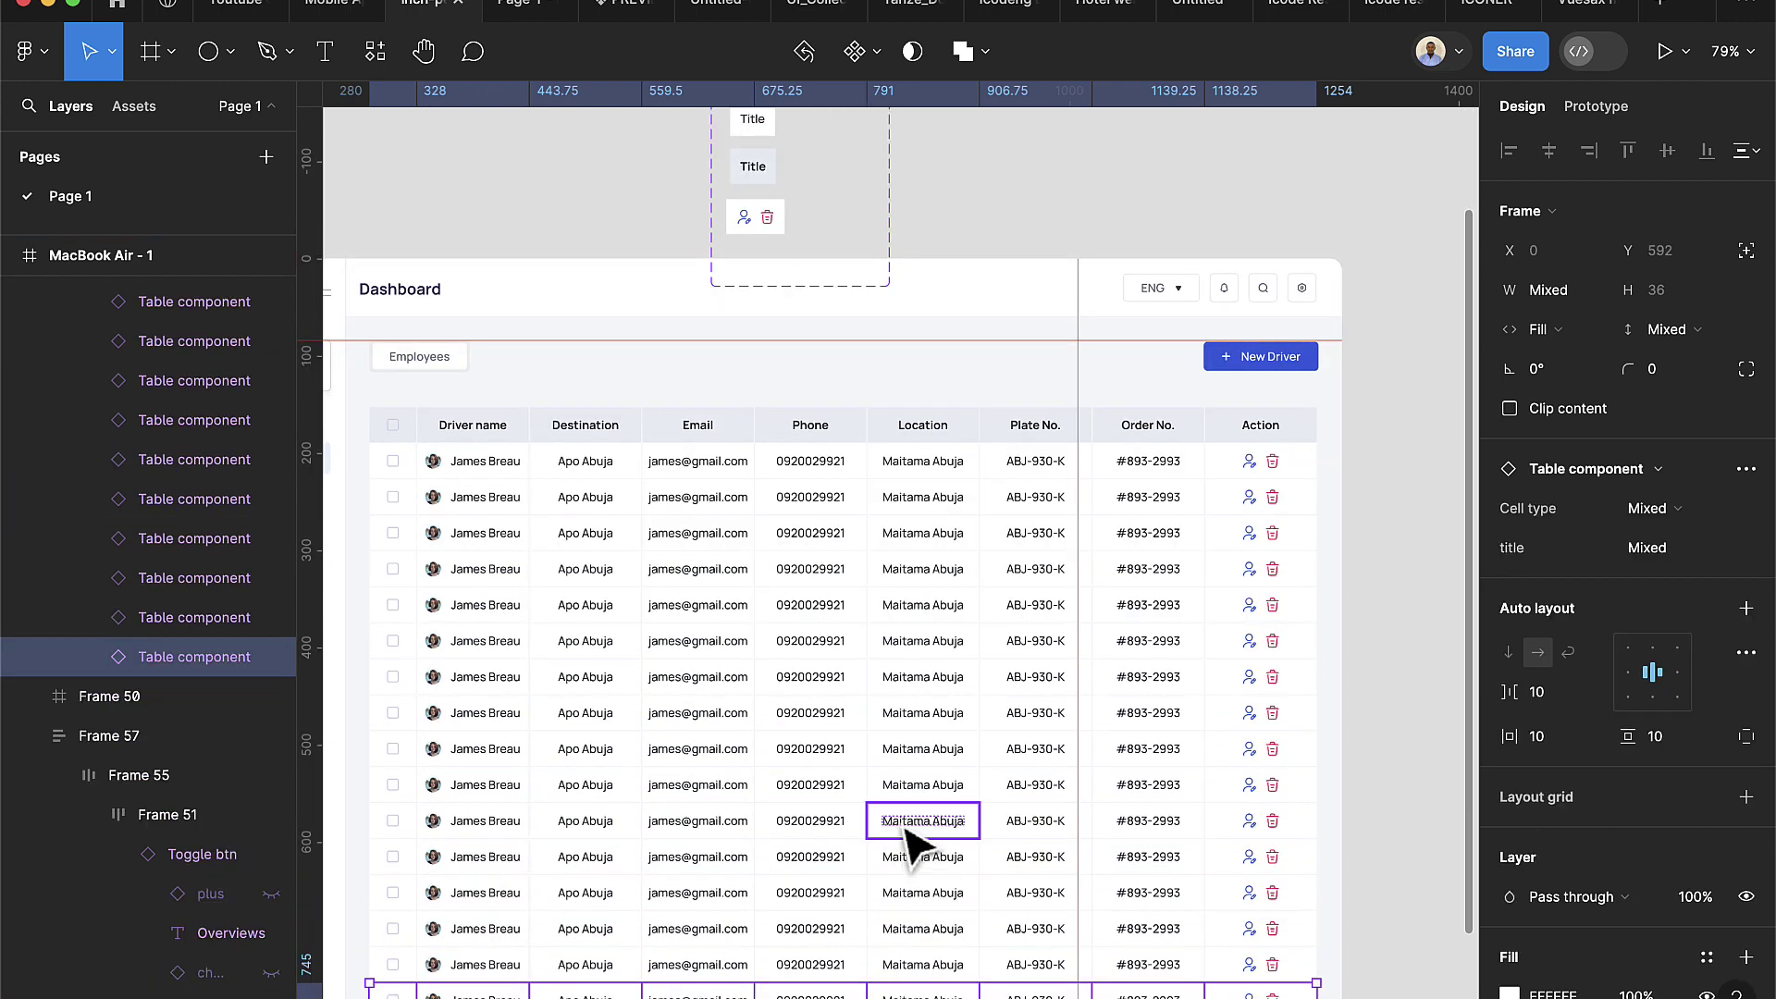
{"action": "scroll", "coordinate": [914, 847], "scroll_direction": "down", "scroll_amount": 2}
{"action": "key", "text": "ctrl+d"}
{"action": "key", "text": "ctrl+d"}
{"action": "key", "text": "ctrl+d"}
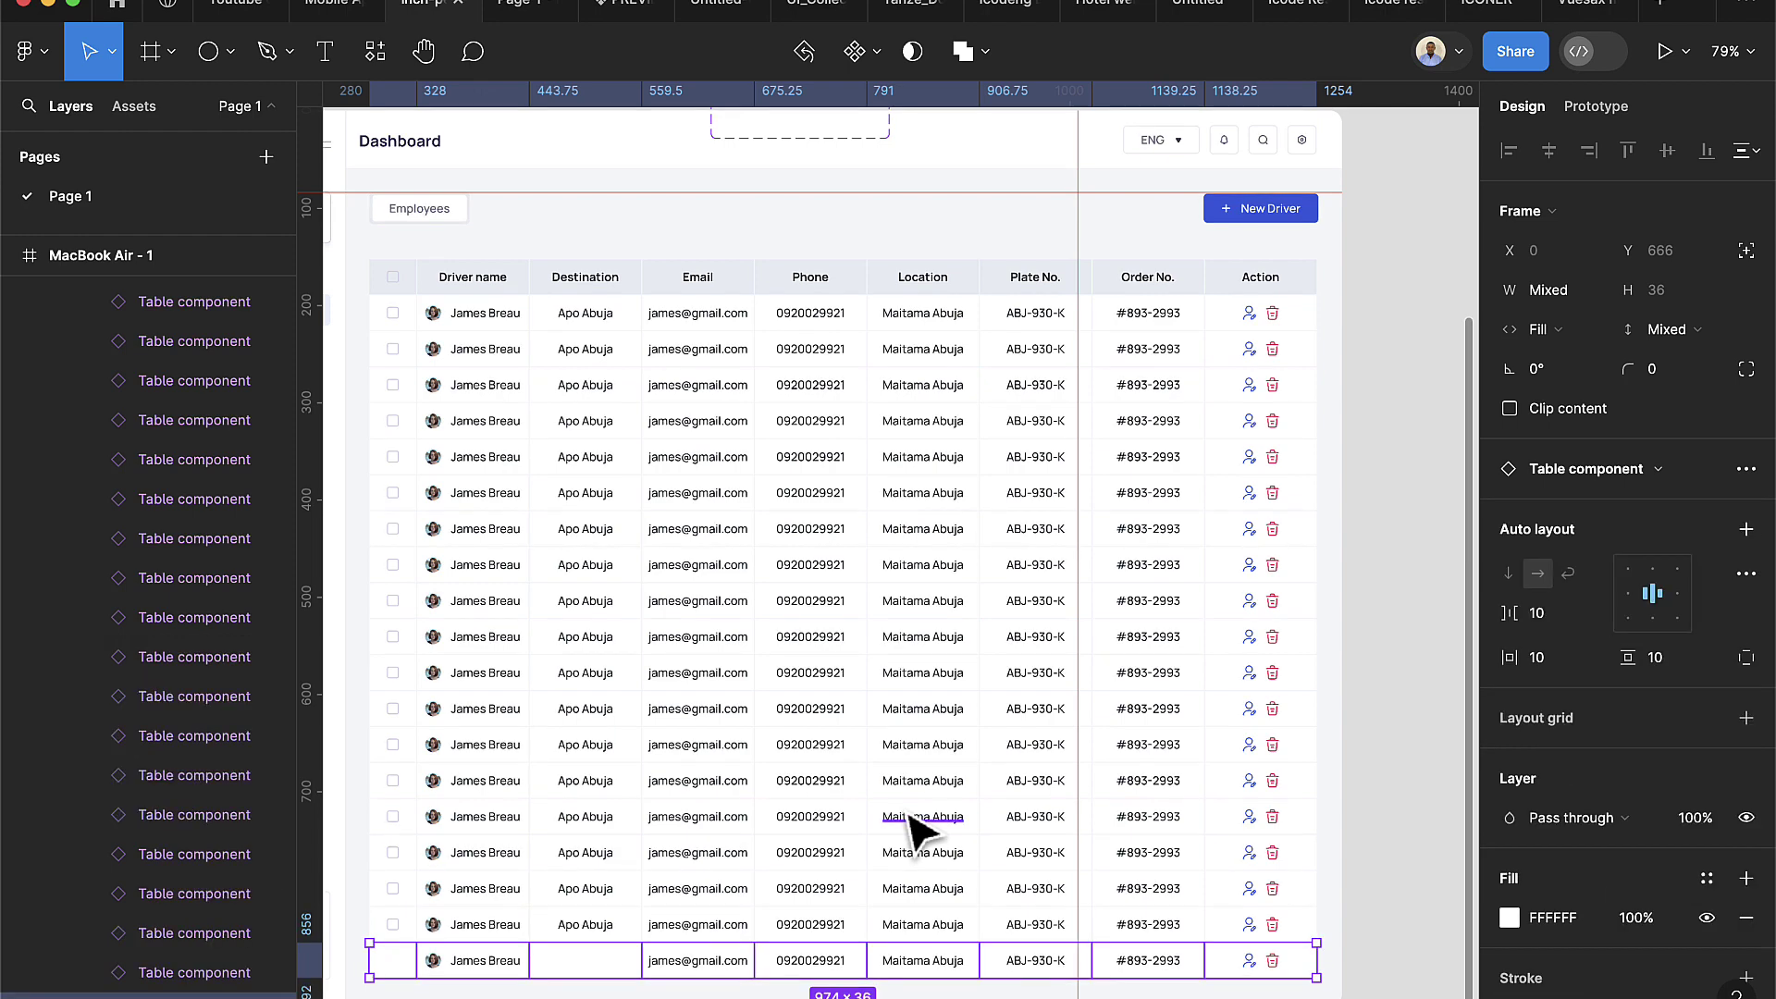
{"action": "left_click", "coordinate": [643, 223]}
Select all Table component cell variants and set their auto layout alignment to top left
{"action": "scroll", "coordinate": [567, 396], "scroll_direction": "up", "scroll_amount": 5, "text": "ctrl"}
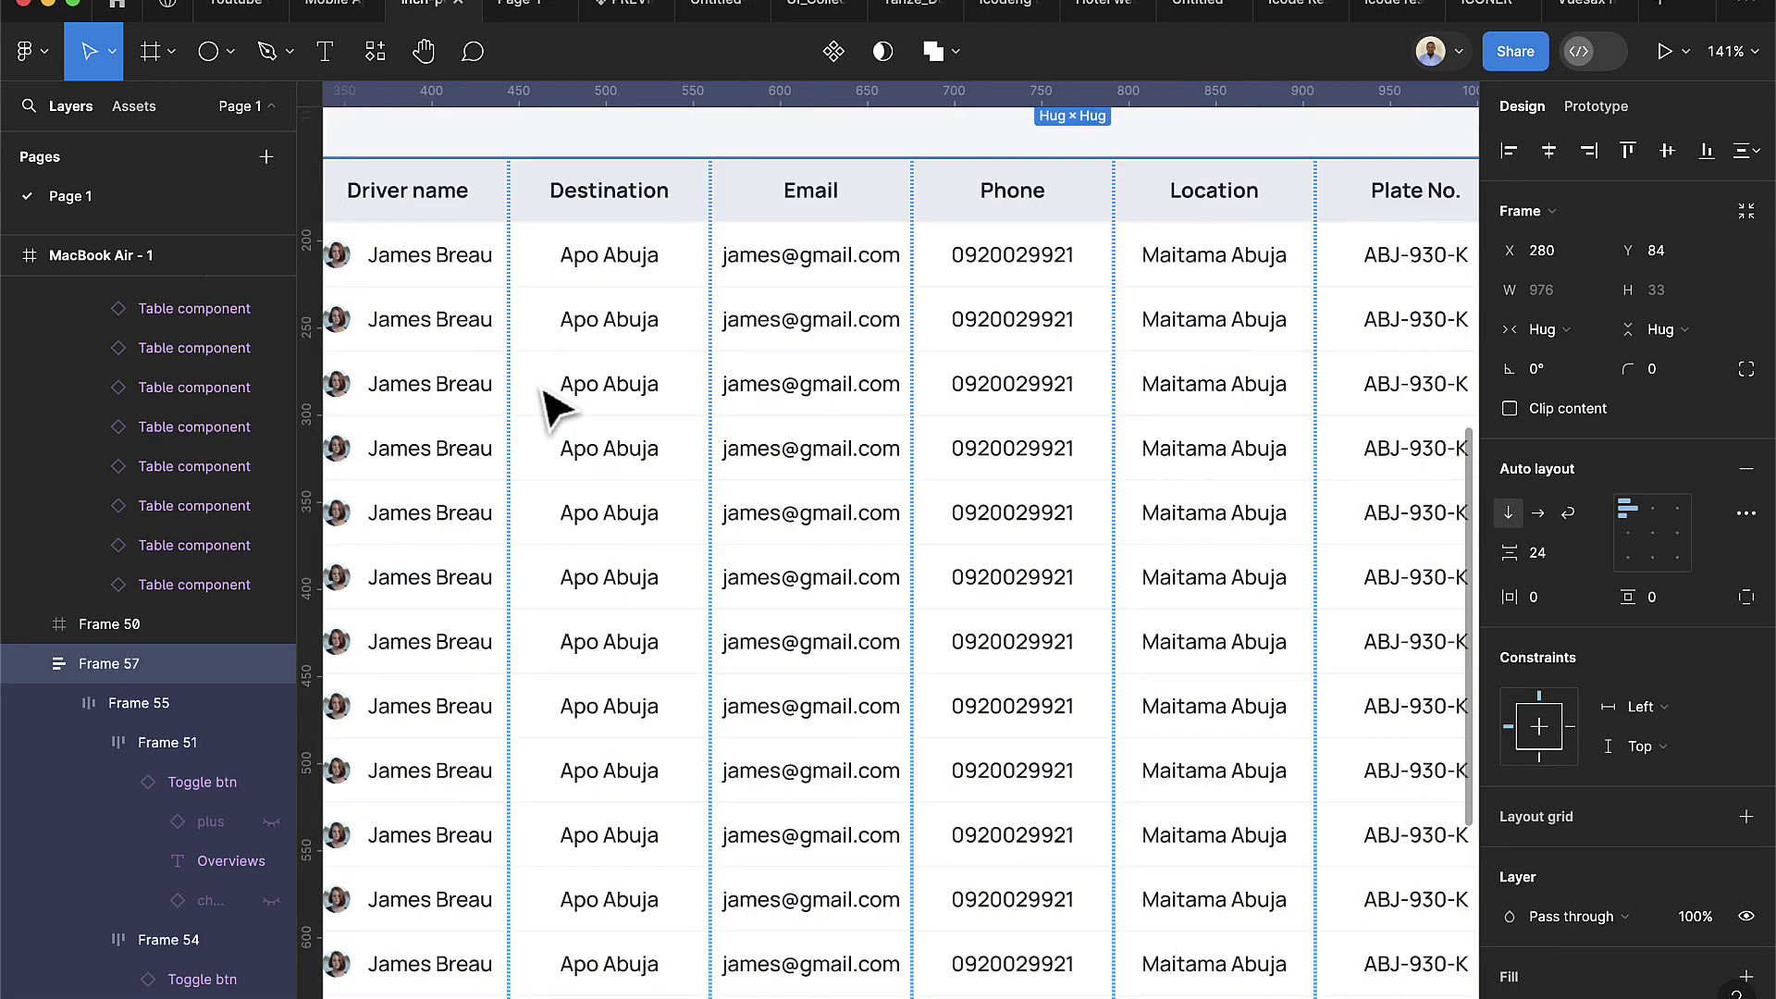
{"action": "scroll", "coordinate": [581, 392], "scroll_direction": "left", "scroll_amount": 3}
{"action": "scroll", "coordinate": [589, 407], "scroll_direction": "down", "scroll_amount": 10, "text": "ctrl"}
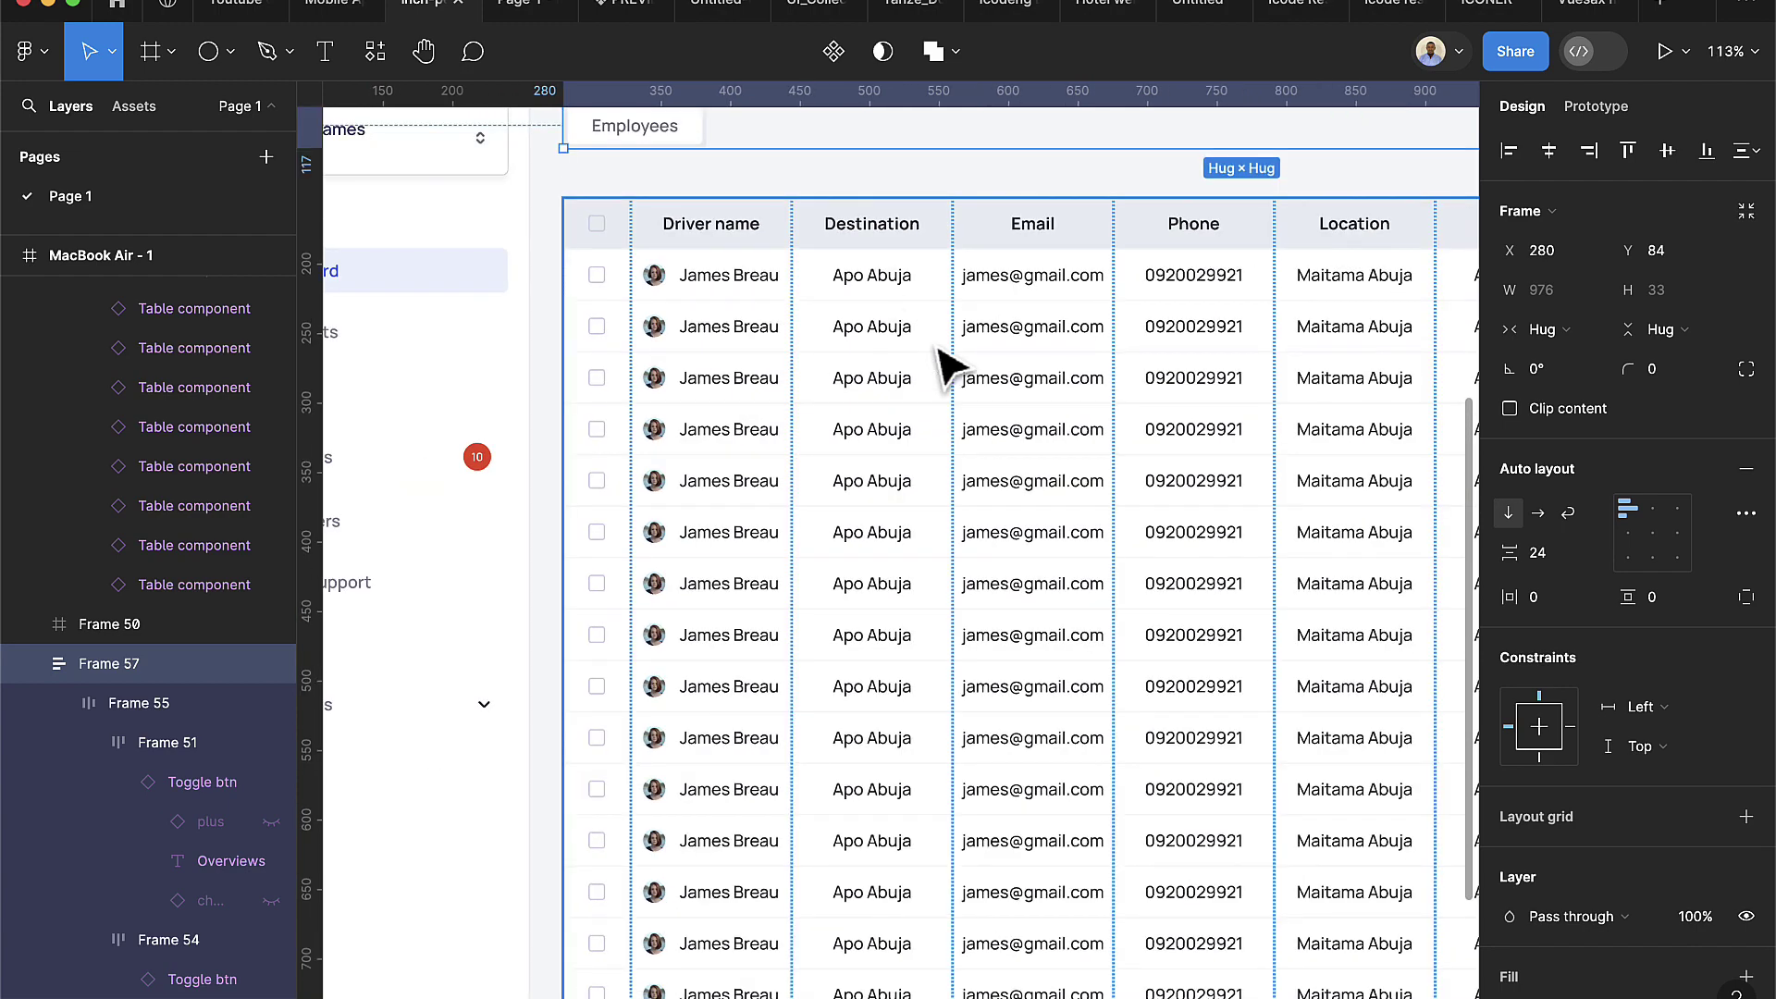
{"action": "scroll", "coordinate": [1178, 349], "scroll_direction": "right", "scroll_amount": 2}
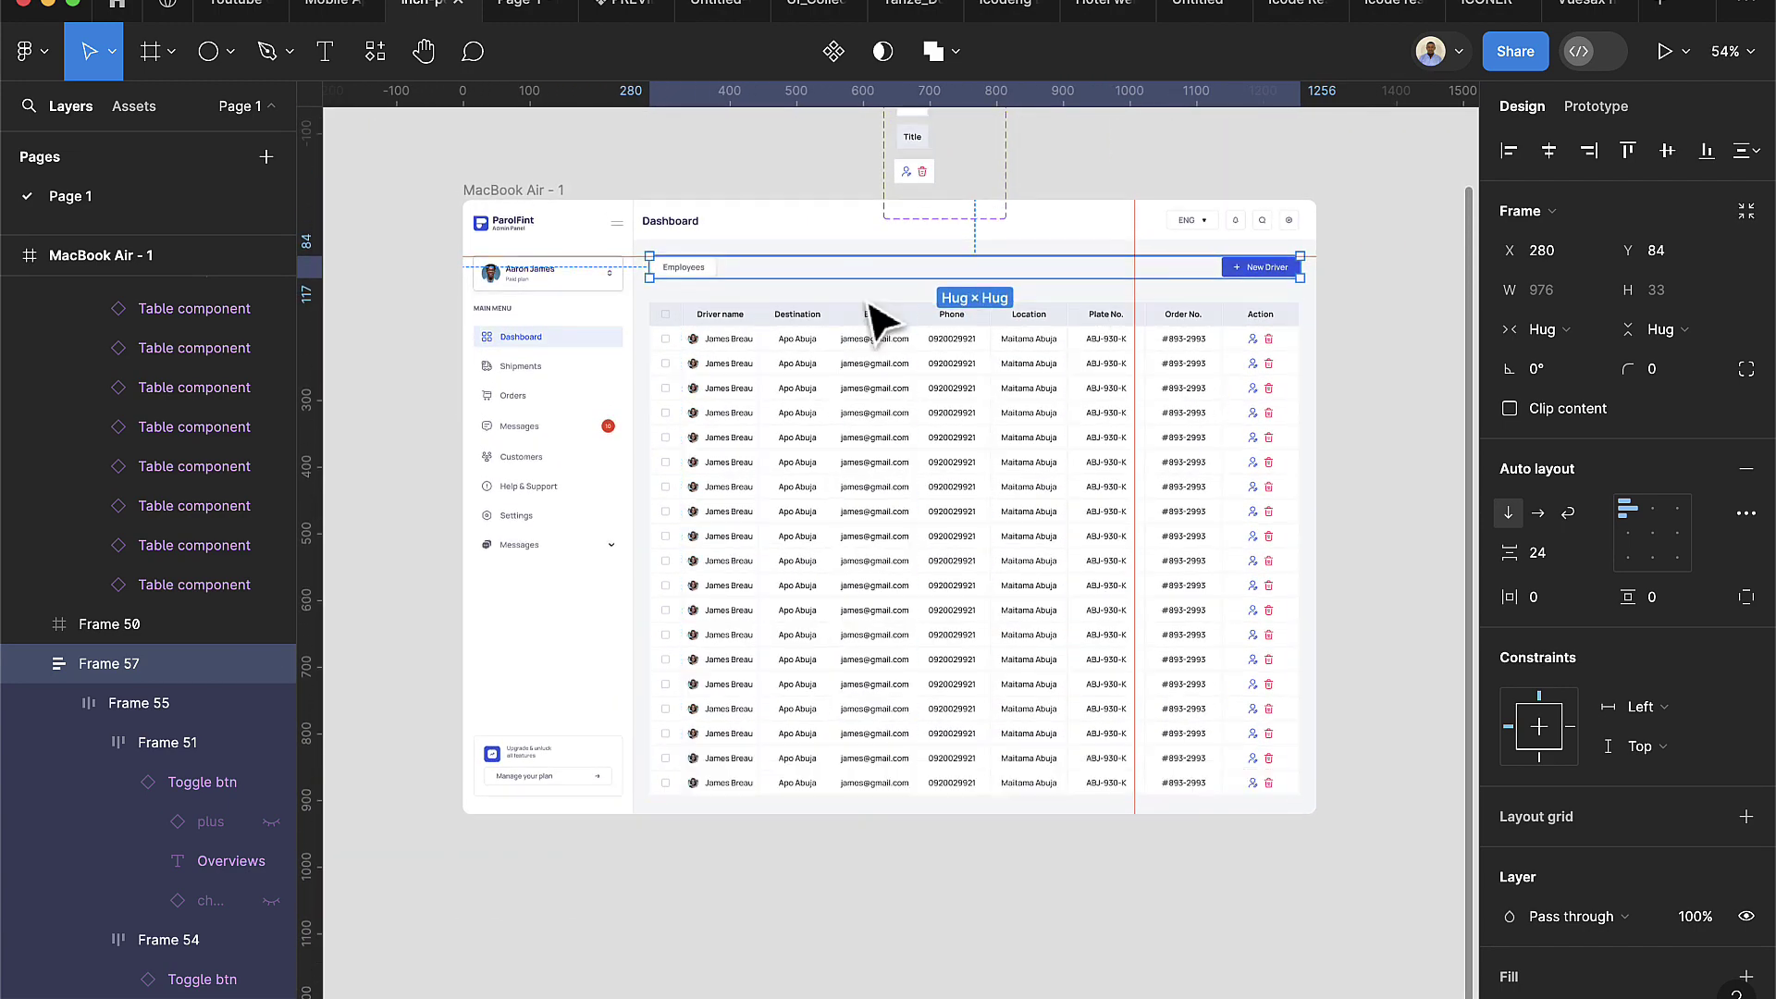
{"action": "scroll", "coordinate": [881, 326], "scroll_direction": "up", "scroll_amount": 3}
{"action": "scroll", "coordinate": [879, 462], "scroll_direction": "up", "scroll_amount": 2, "text": "ctrl"}
{"action": "scroll", "coordinate": [934, 361], "scroll_direction": "up", "scroll_amount": 3}
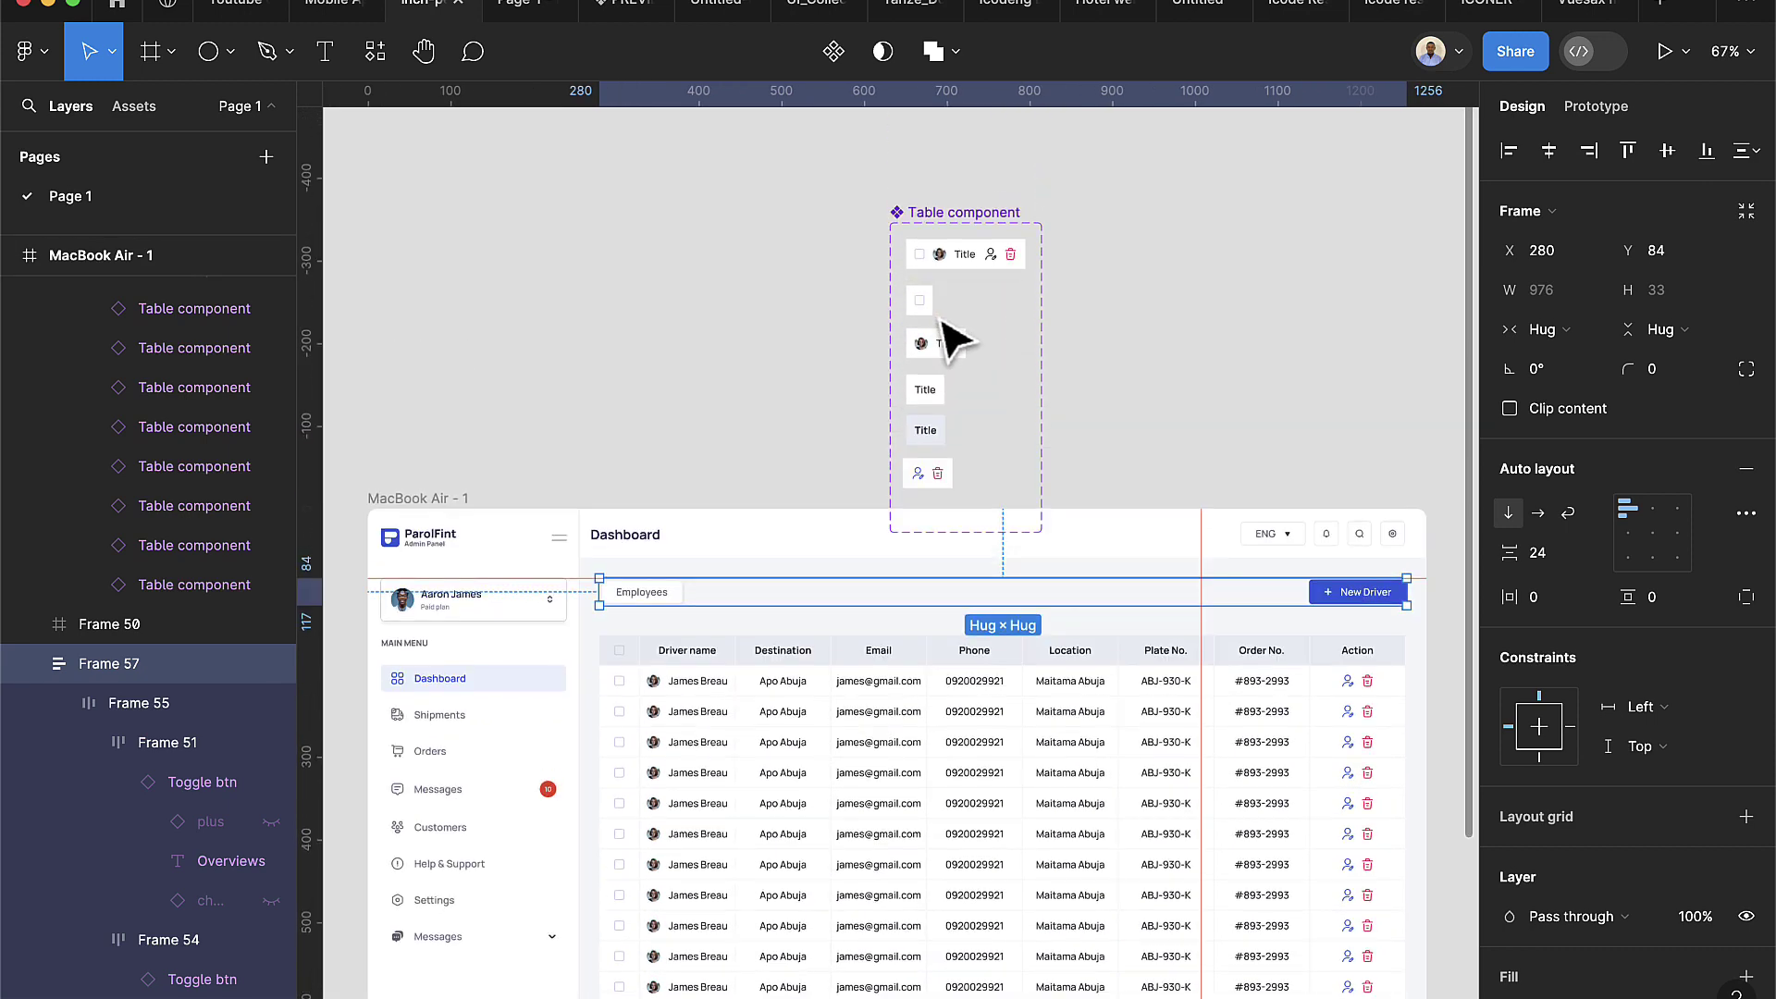
{"action": "left_click", "coordinate": [942, 264]}
{"action": "left_click", "coordinate": [929, 301], "text": "shift"}
{"action": "left_click", "coordinate": [935, 344], "text": "shift"}
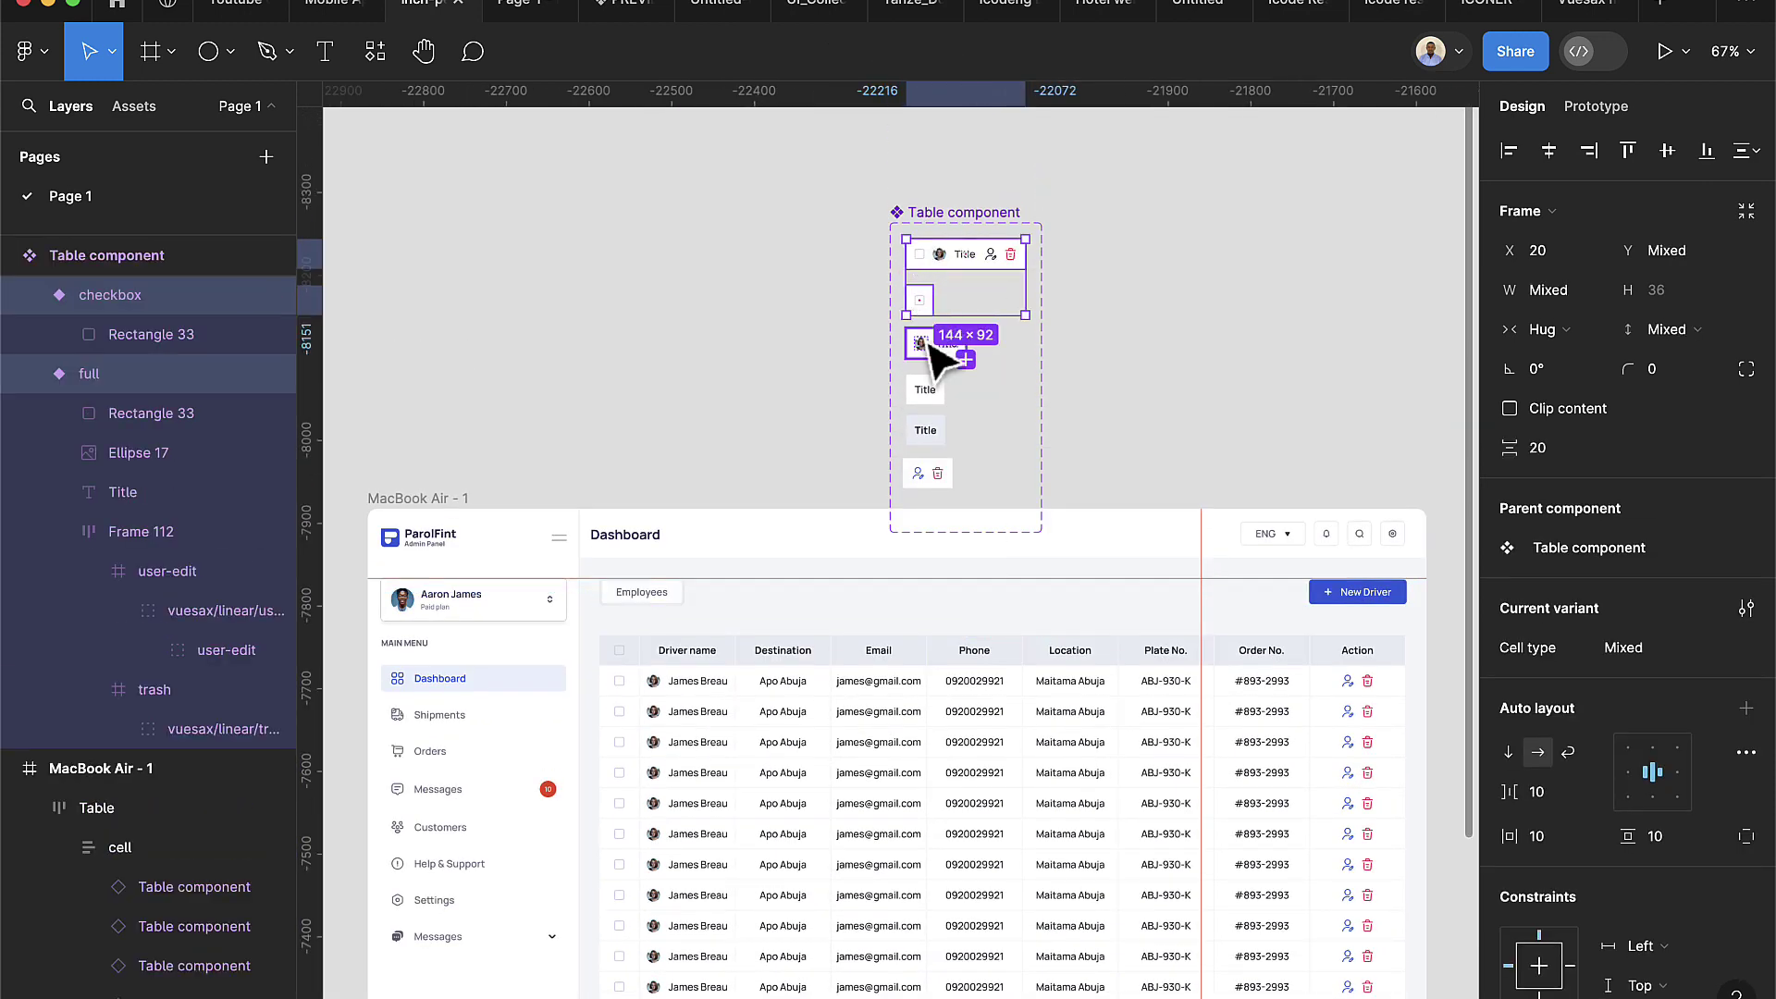
{"action": "left_click_drag", "start_coordinate": [937, 451], "coordinate": [939, 467]}
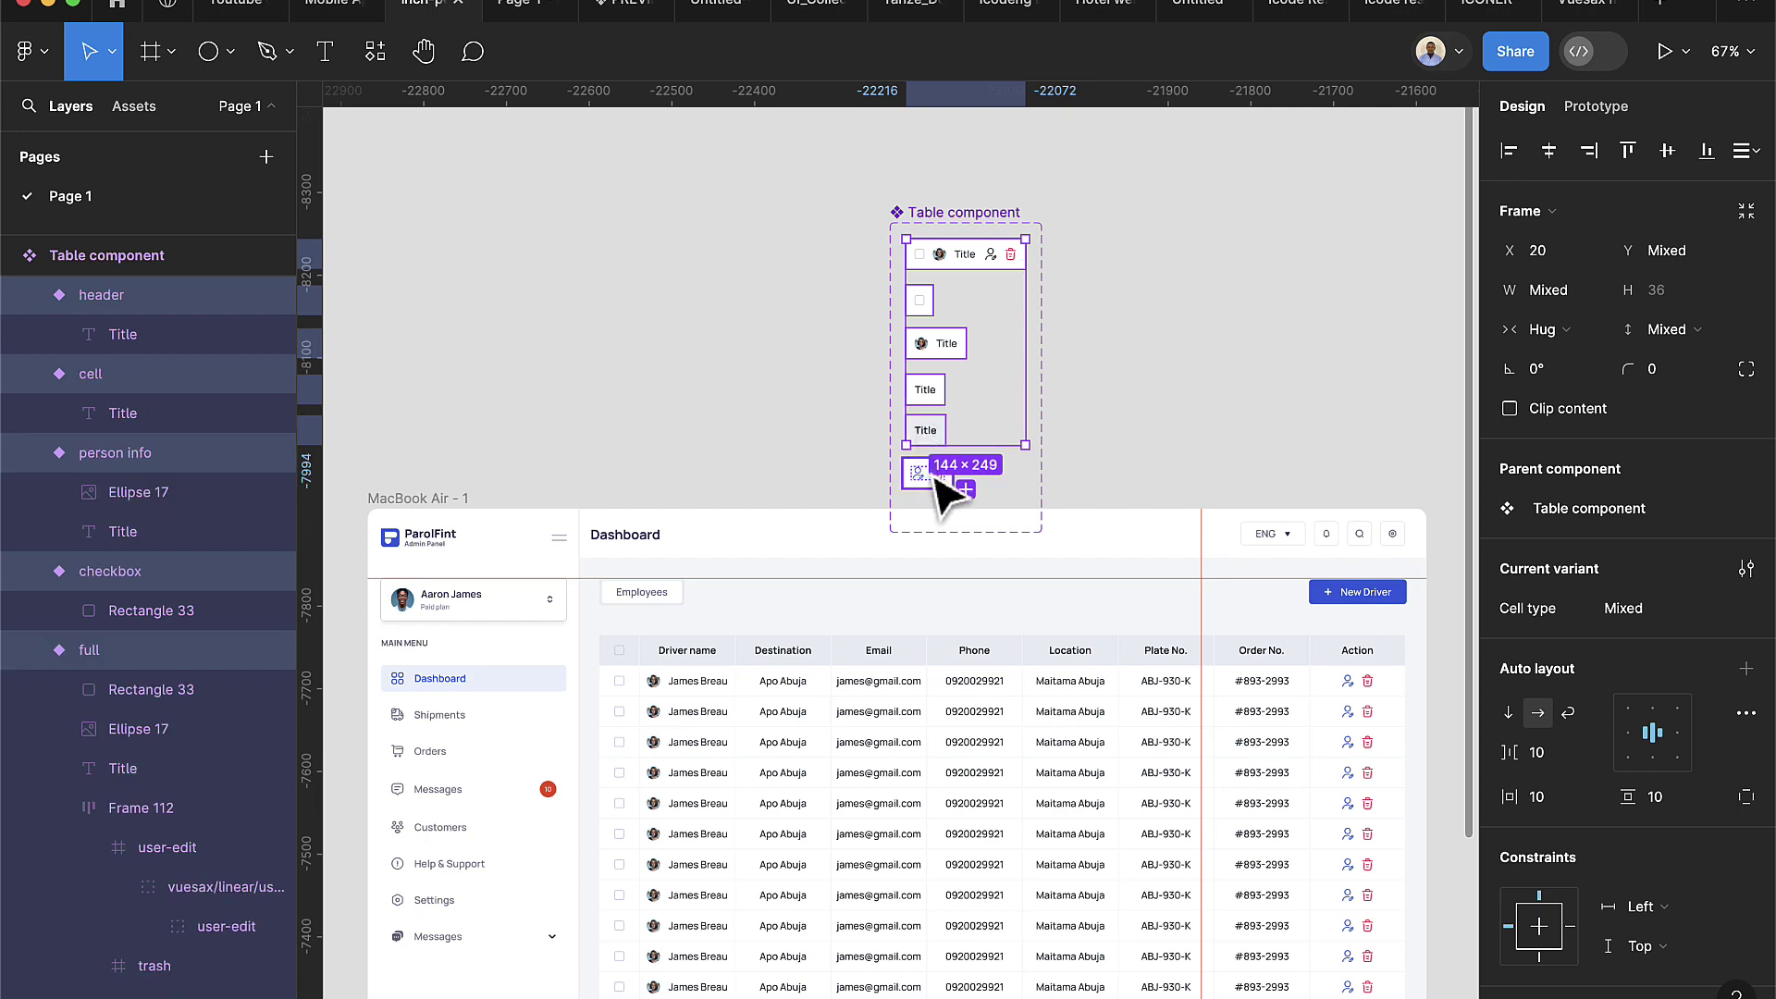
{"action": "left_click", "coordinate": [1624, 708]}
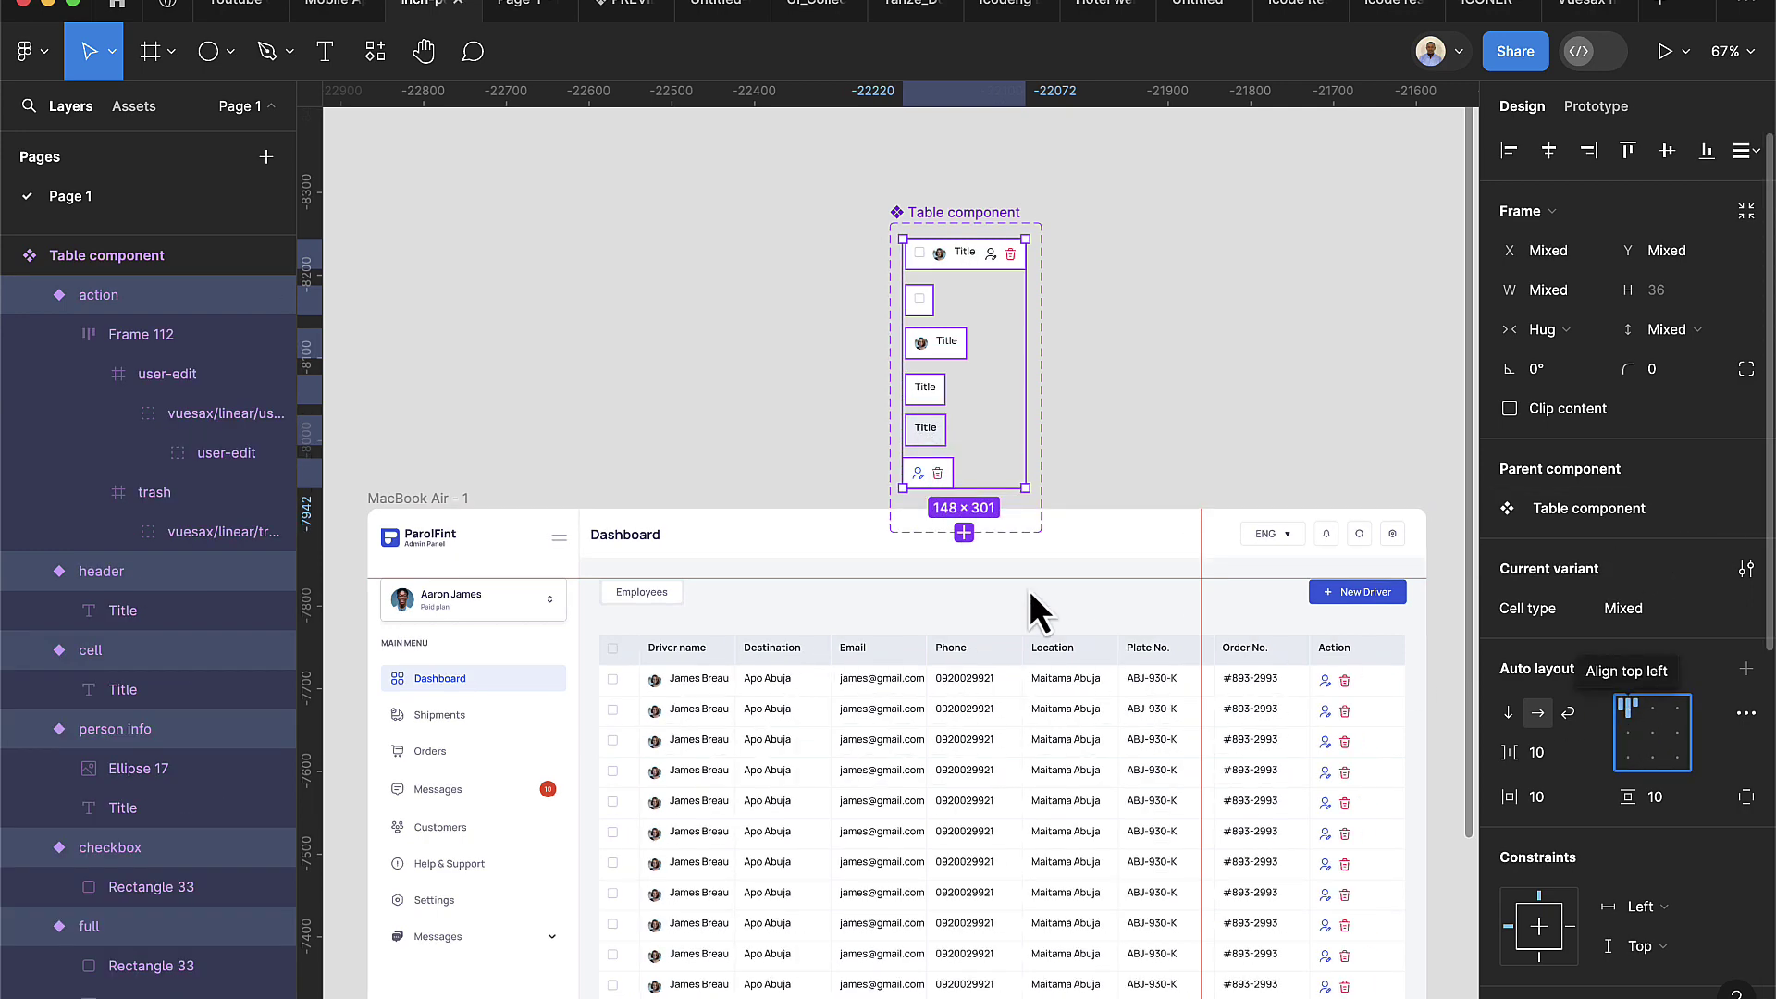
{"action": "scroll", "coordinate": [962, 583], "scroll_direction": "down", "scroll_amount": 3}
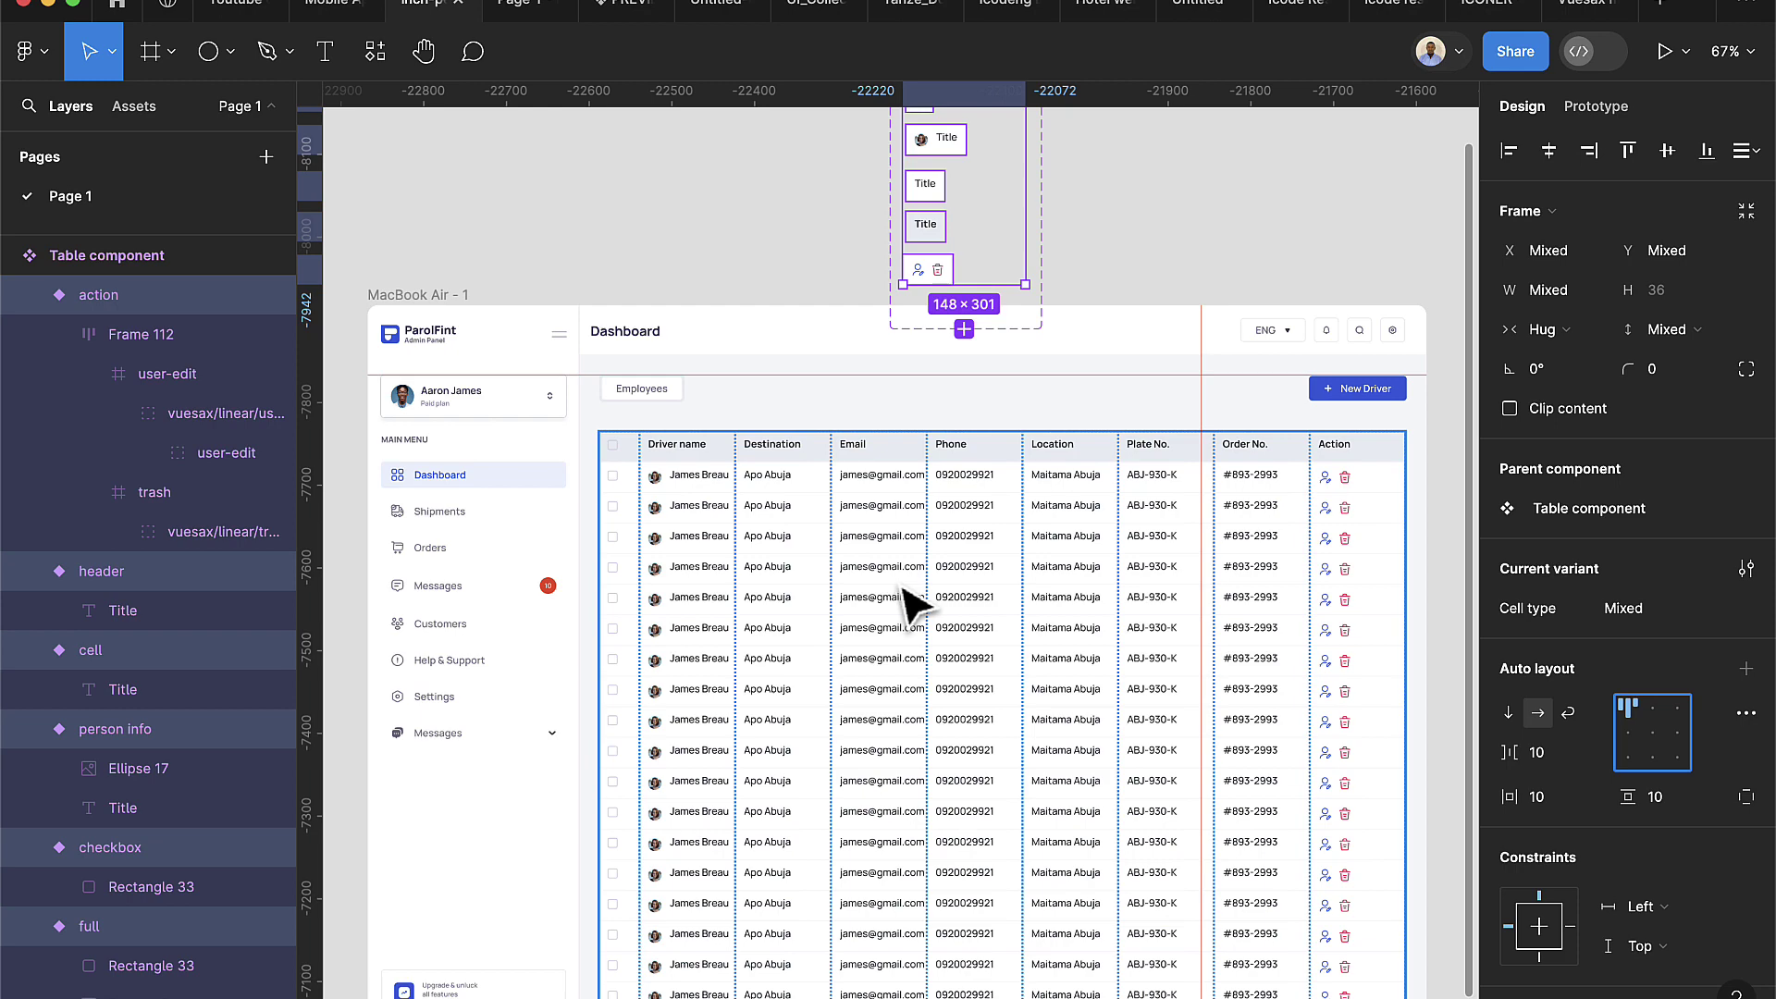
Nudge the whole driver table up with Shift+Up
{"action": "left_click", "coordinate": [911, 601]}
{"action": "left_click", "coordinate": [911, 602]}
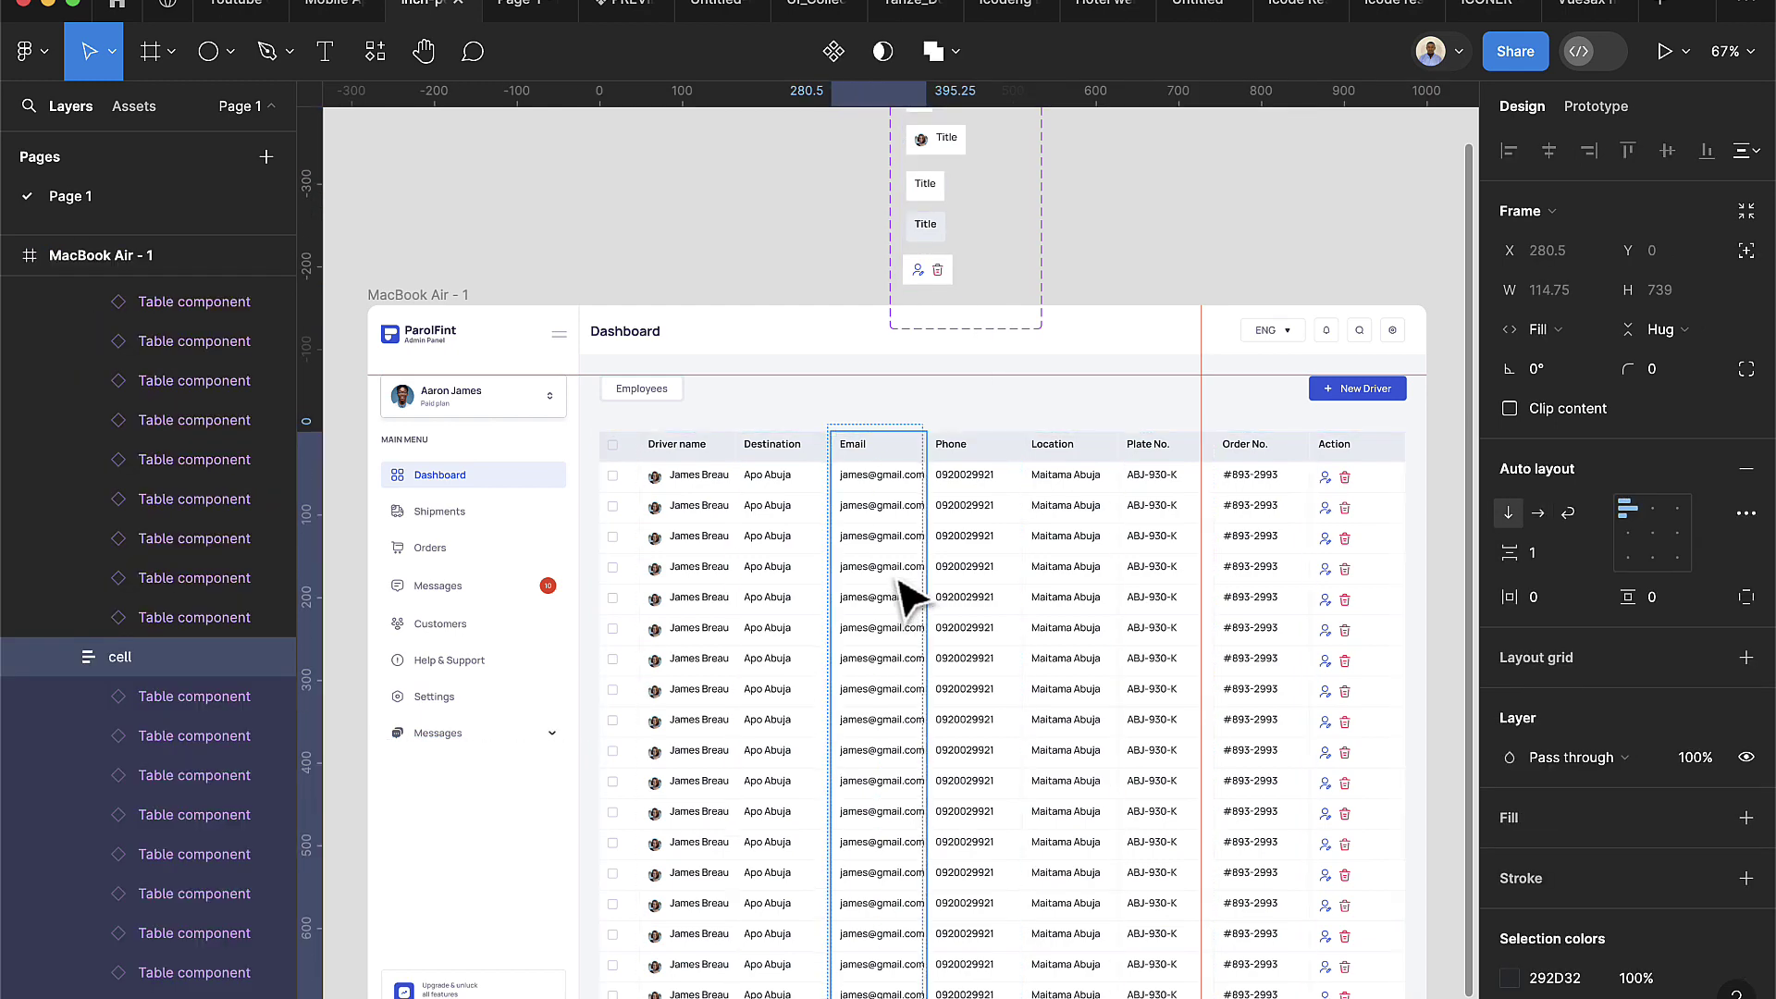
{"action": "key", "text": "Escape"}
{"action": "left_click", "coordinate": [874, 664]}
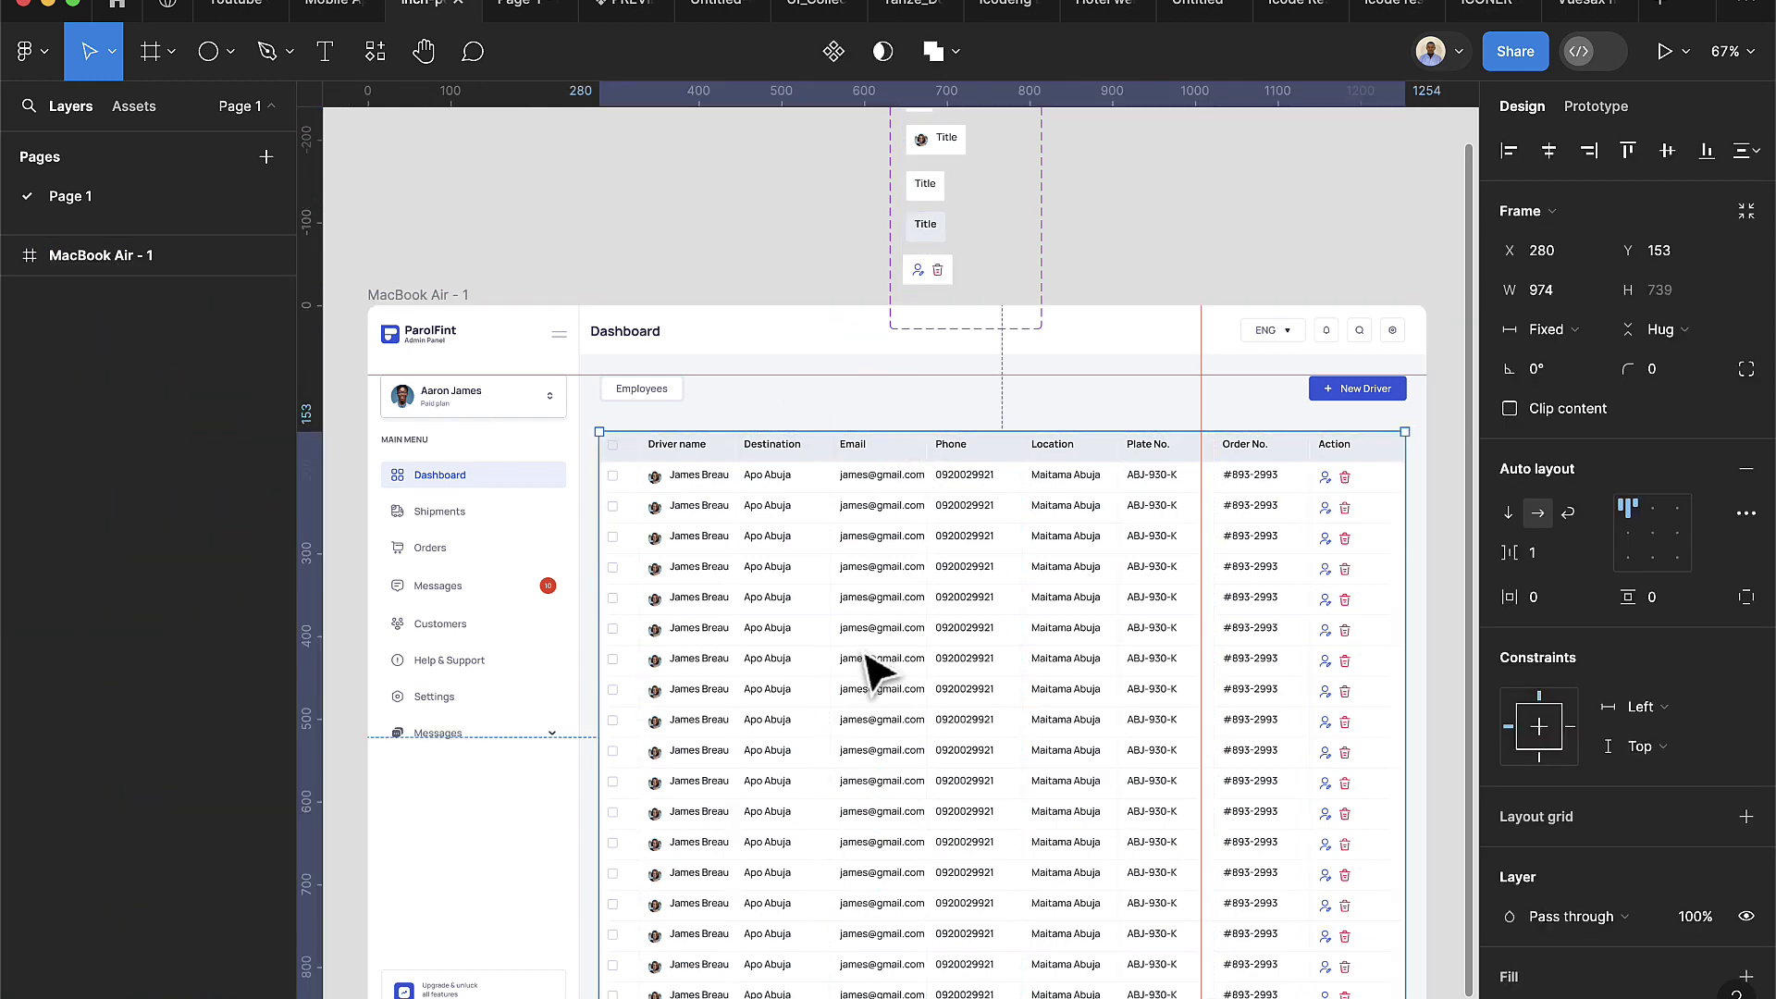
{"action": "key", "text": "shift+Up"}
{"action": "key", "text": "shift+Up"}
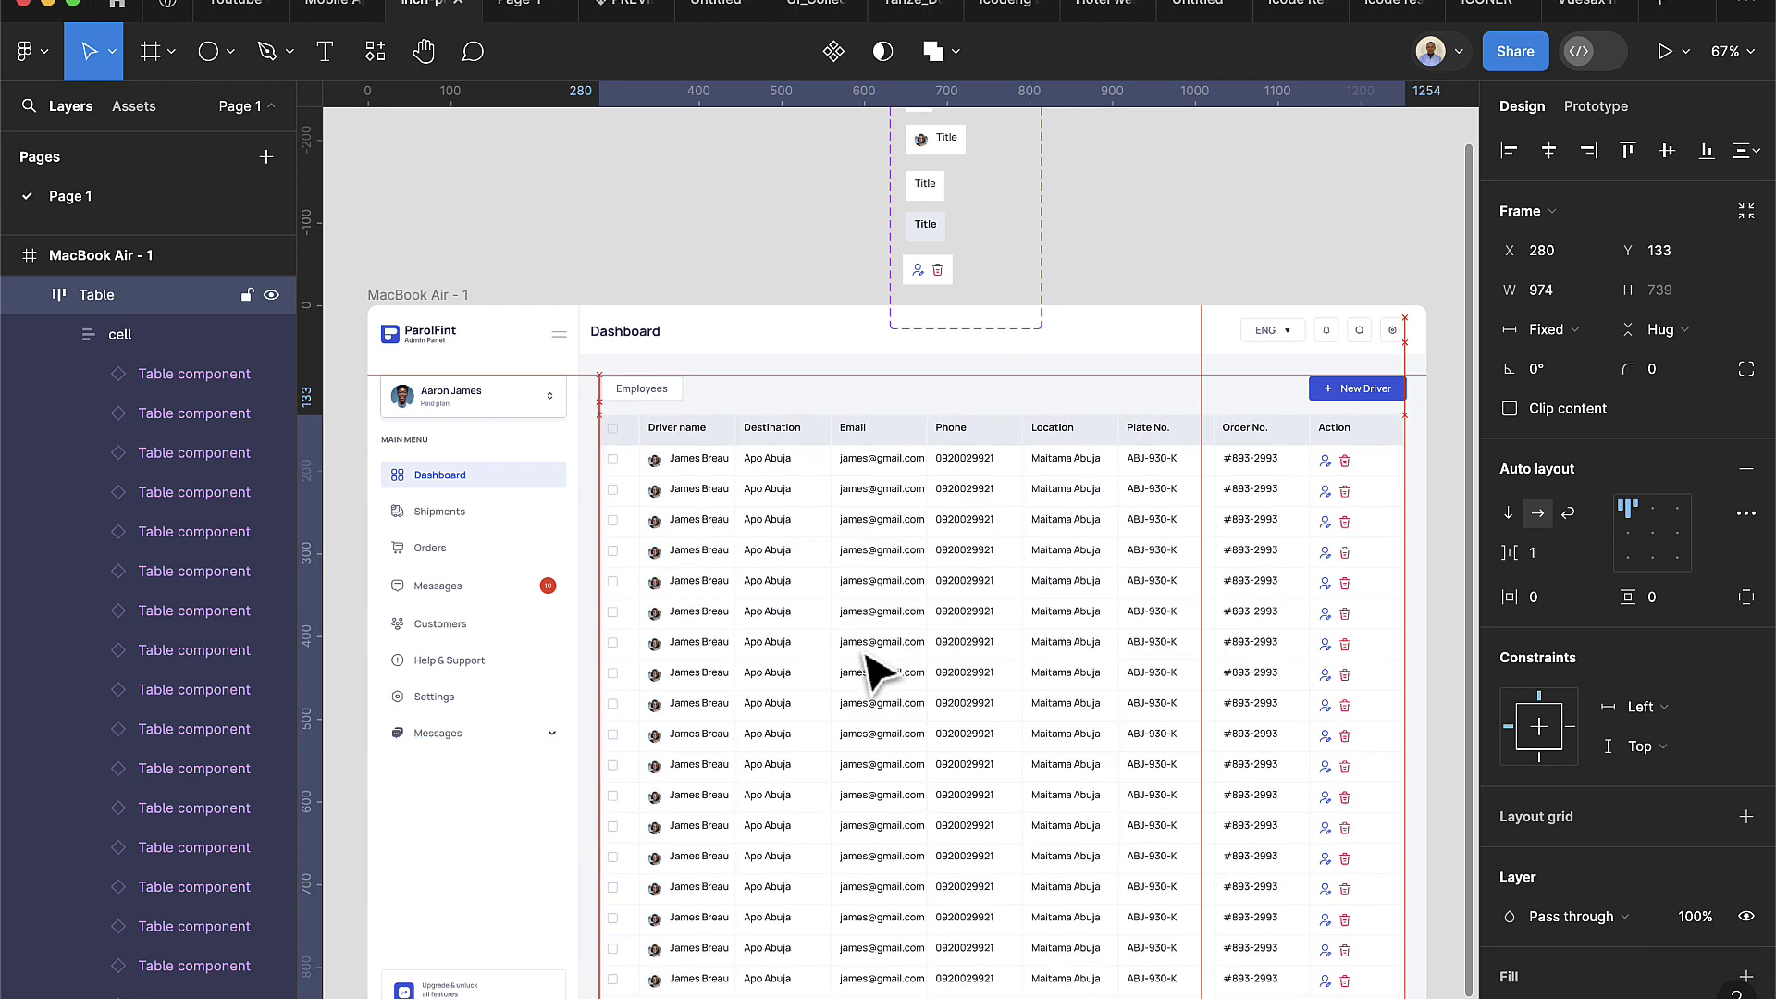
{"action": "left_click", "coordinate": [629, 292]}
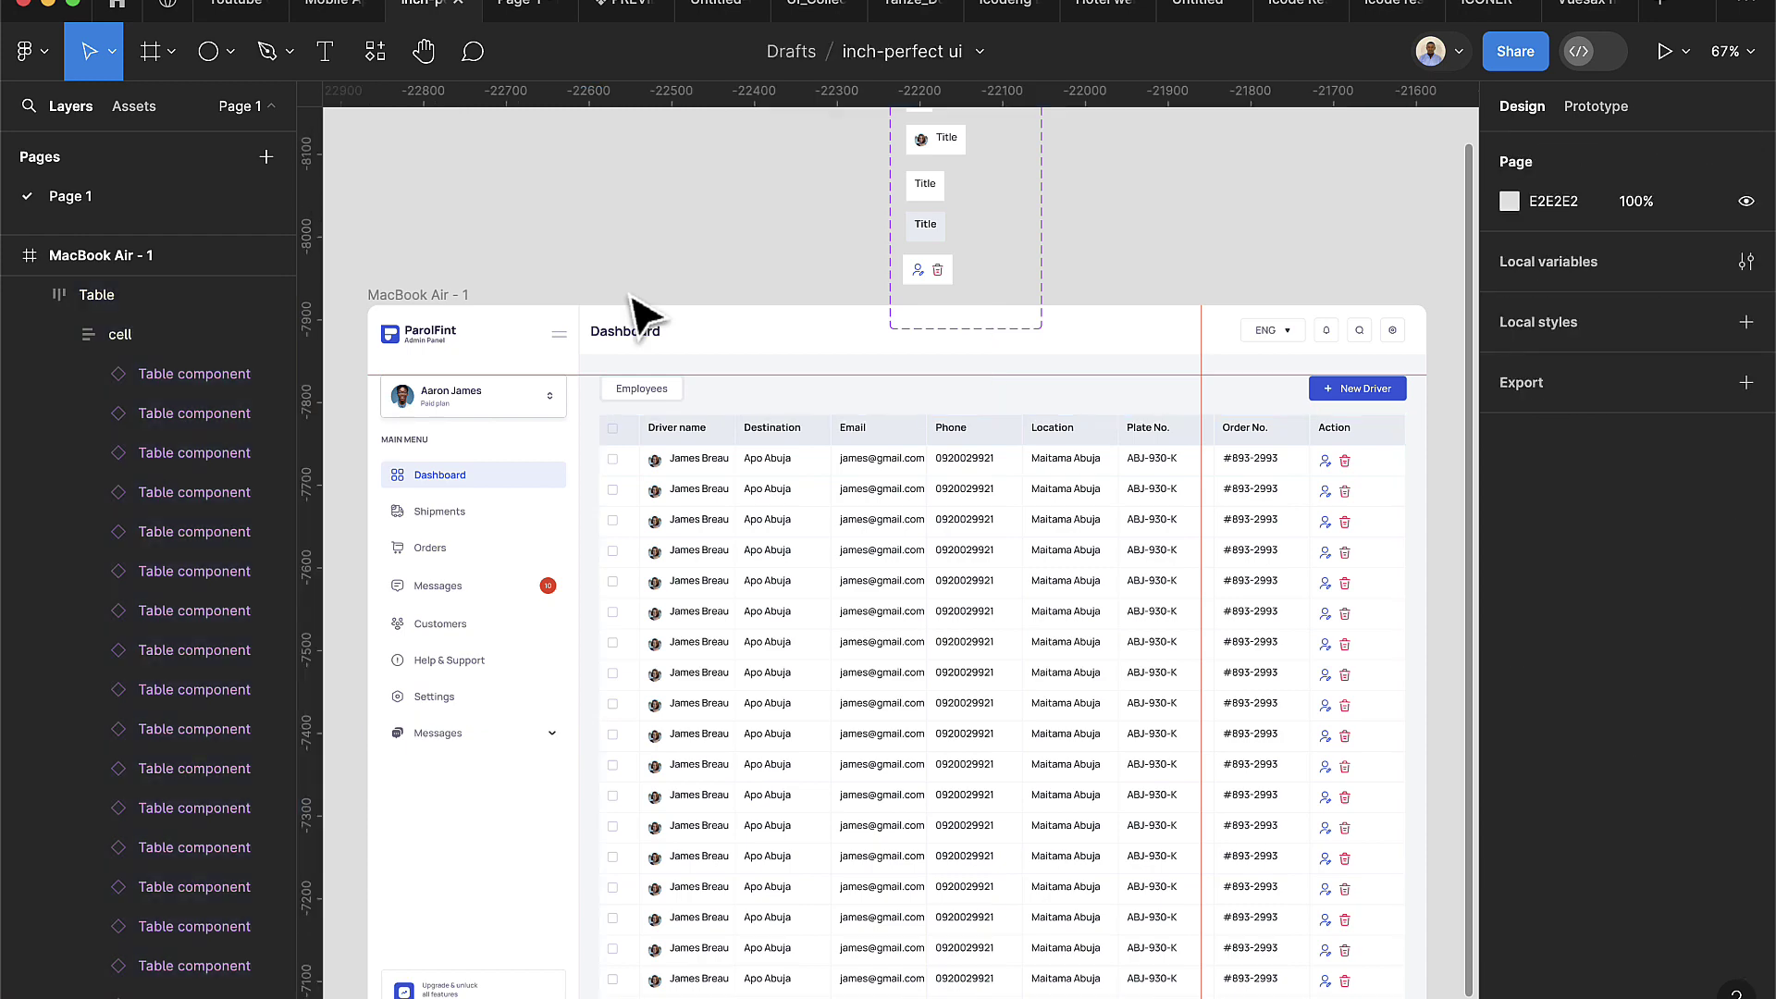
Narrow the Destination column and fix the Plate No. column at 111 wide
{"action": "double_click", "coordinate": [786, 643]}
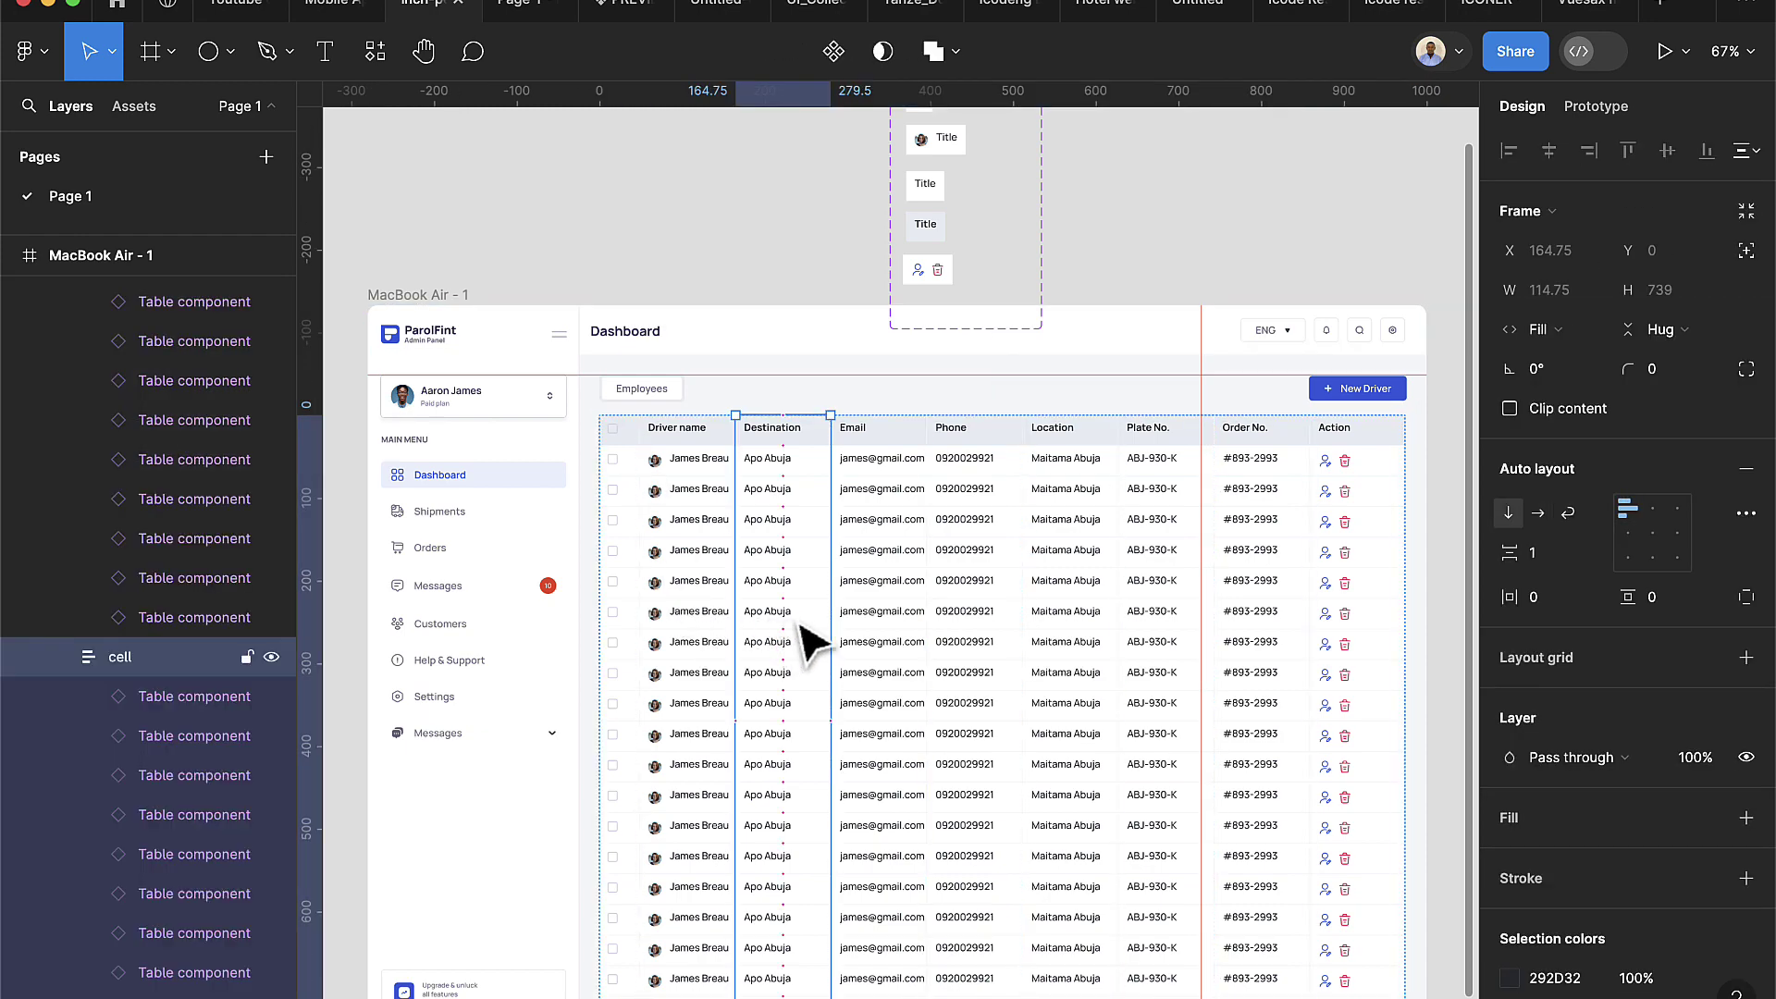
{"action": "left_click_drag", "start_coordinate": [819, 643], "coordinate": [807, 643]}
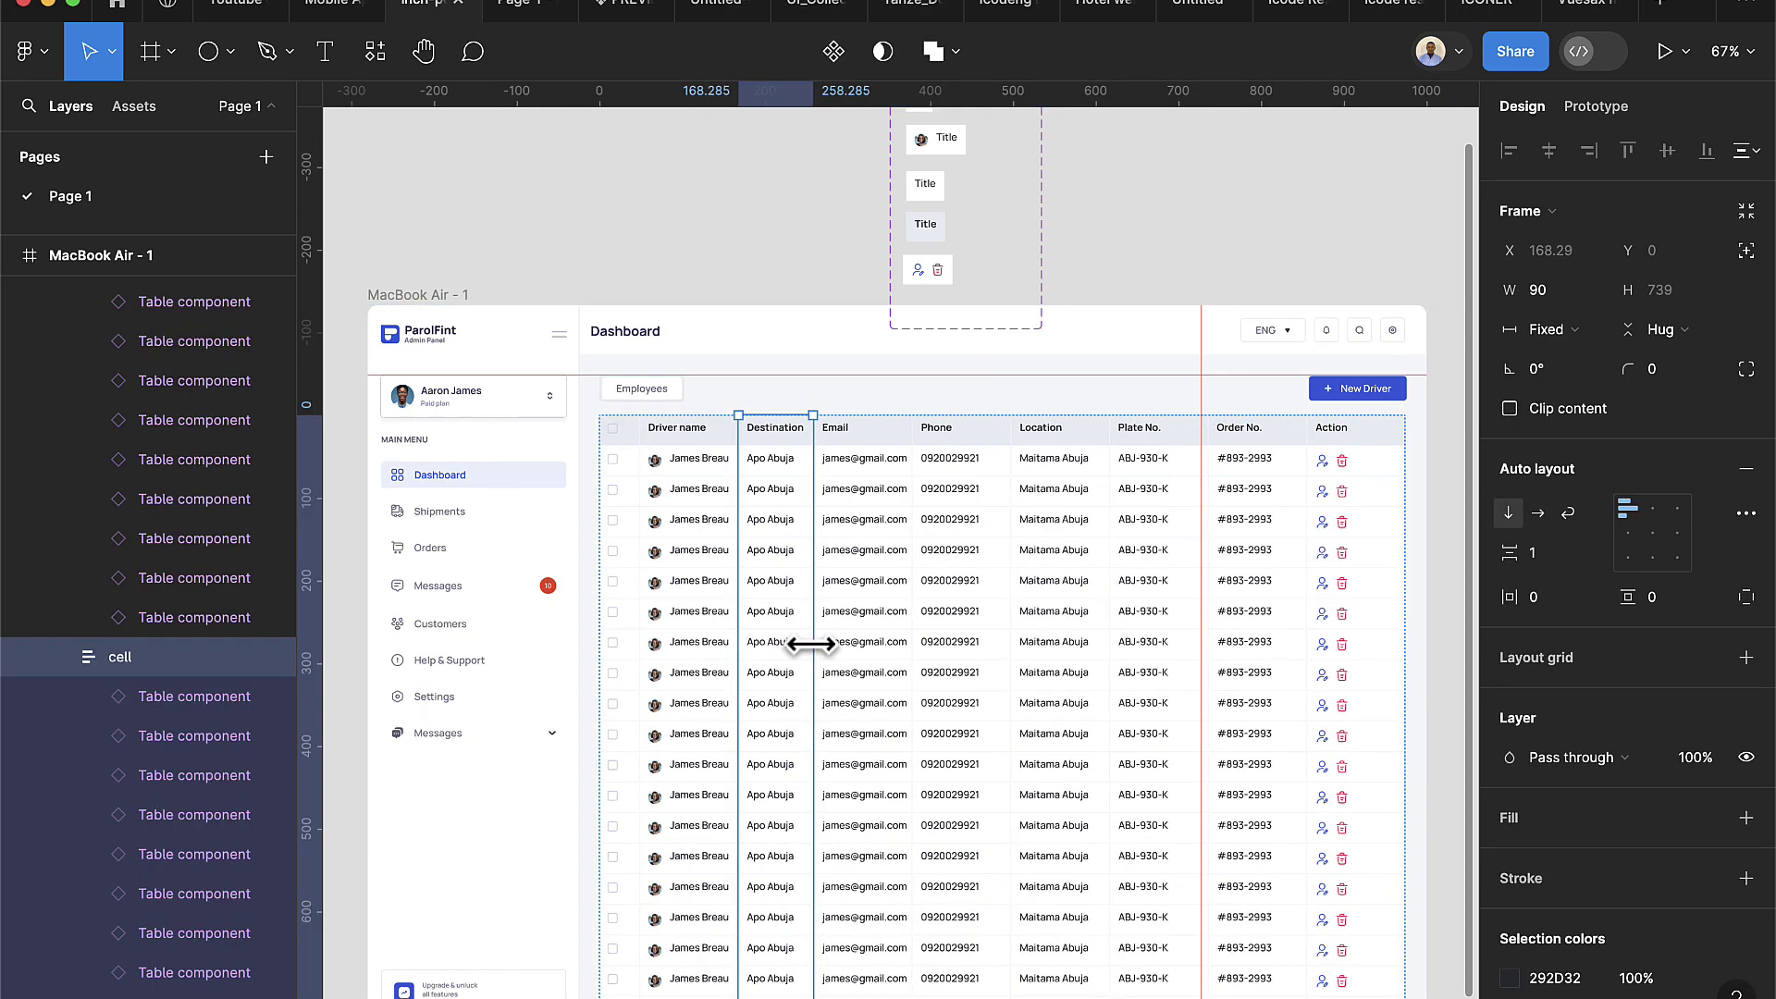
{"action": "left_click", "coordinate": [881, 670]}
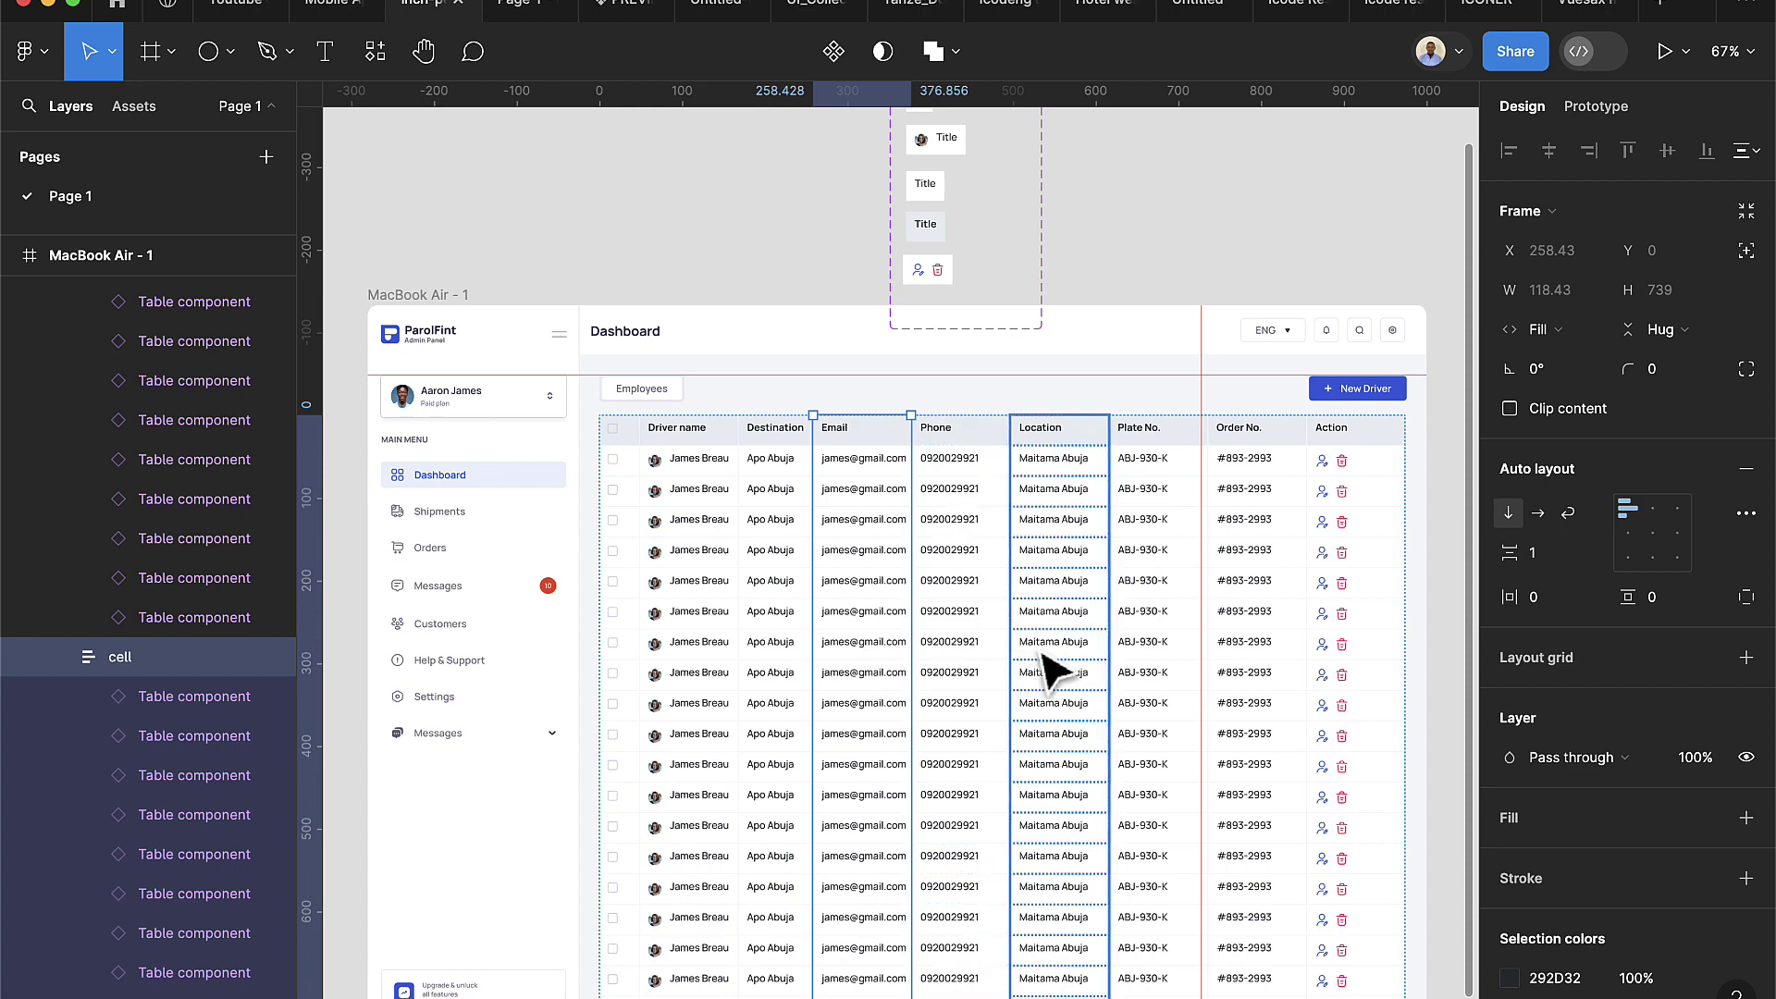
{"action": "left_click", "coordinate": [1152, 666]}
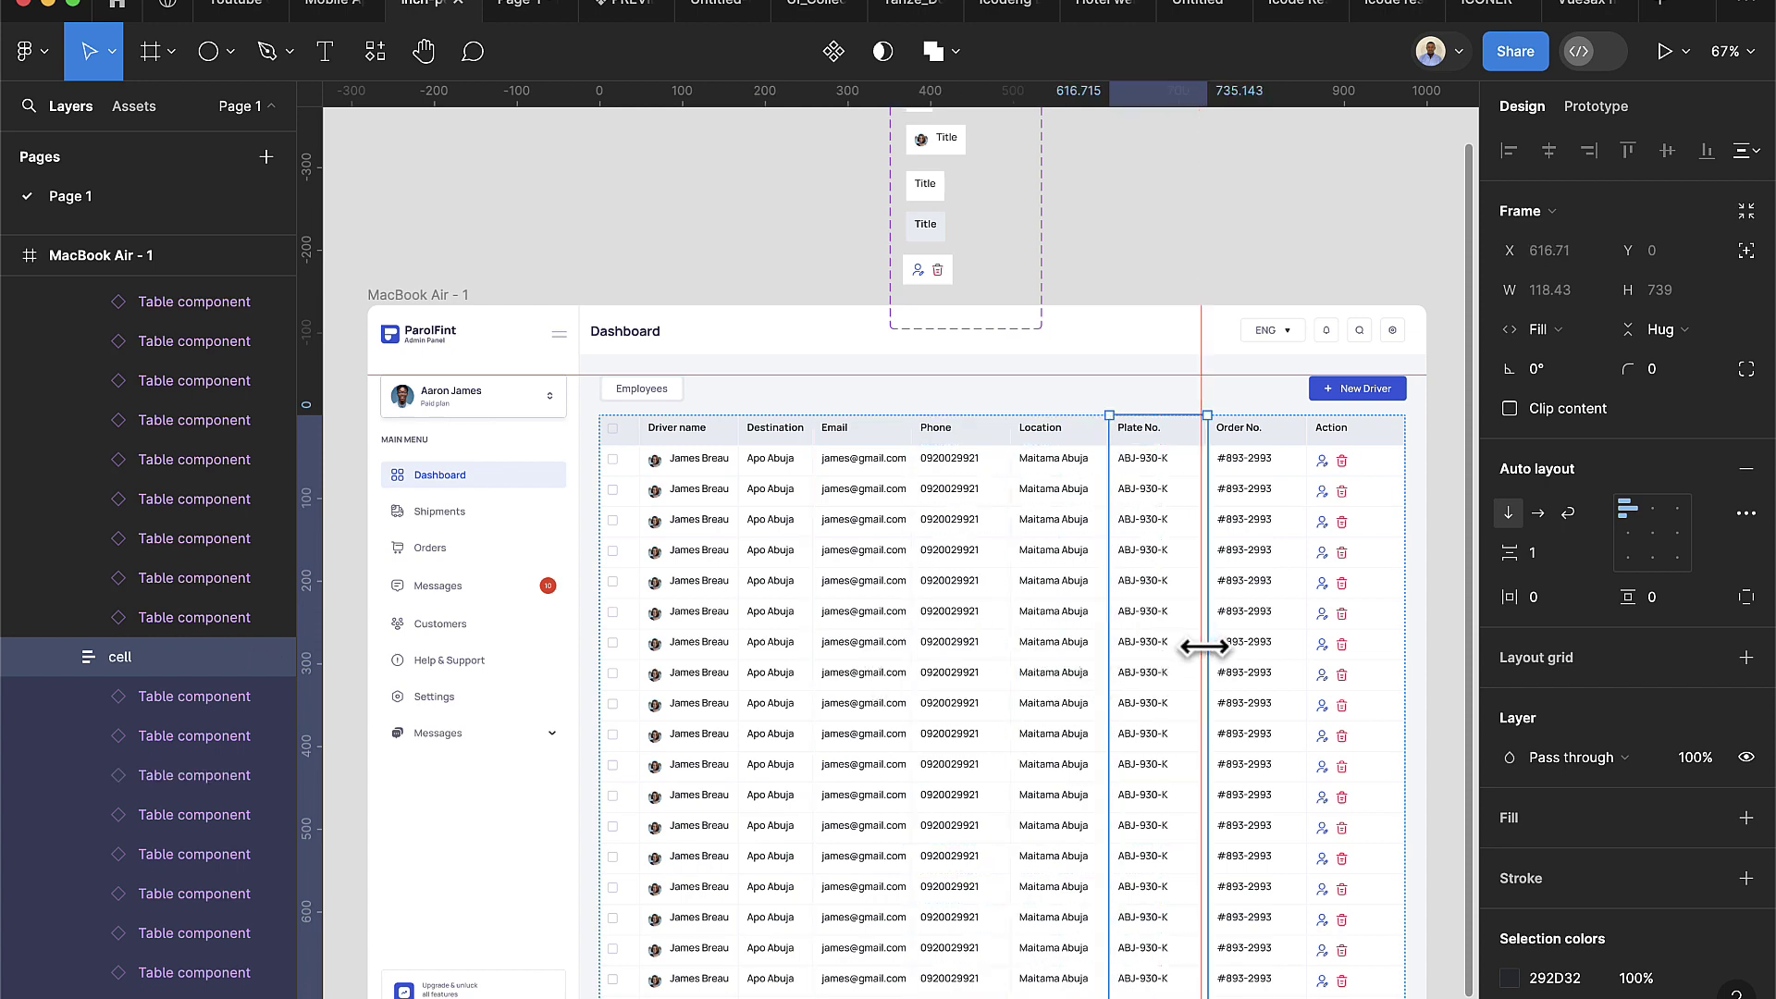
{"action": "left_click_drag", "start_coordinate": [1203, 646], "coordinate": [1198, 650]}
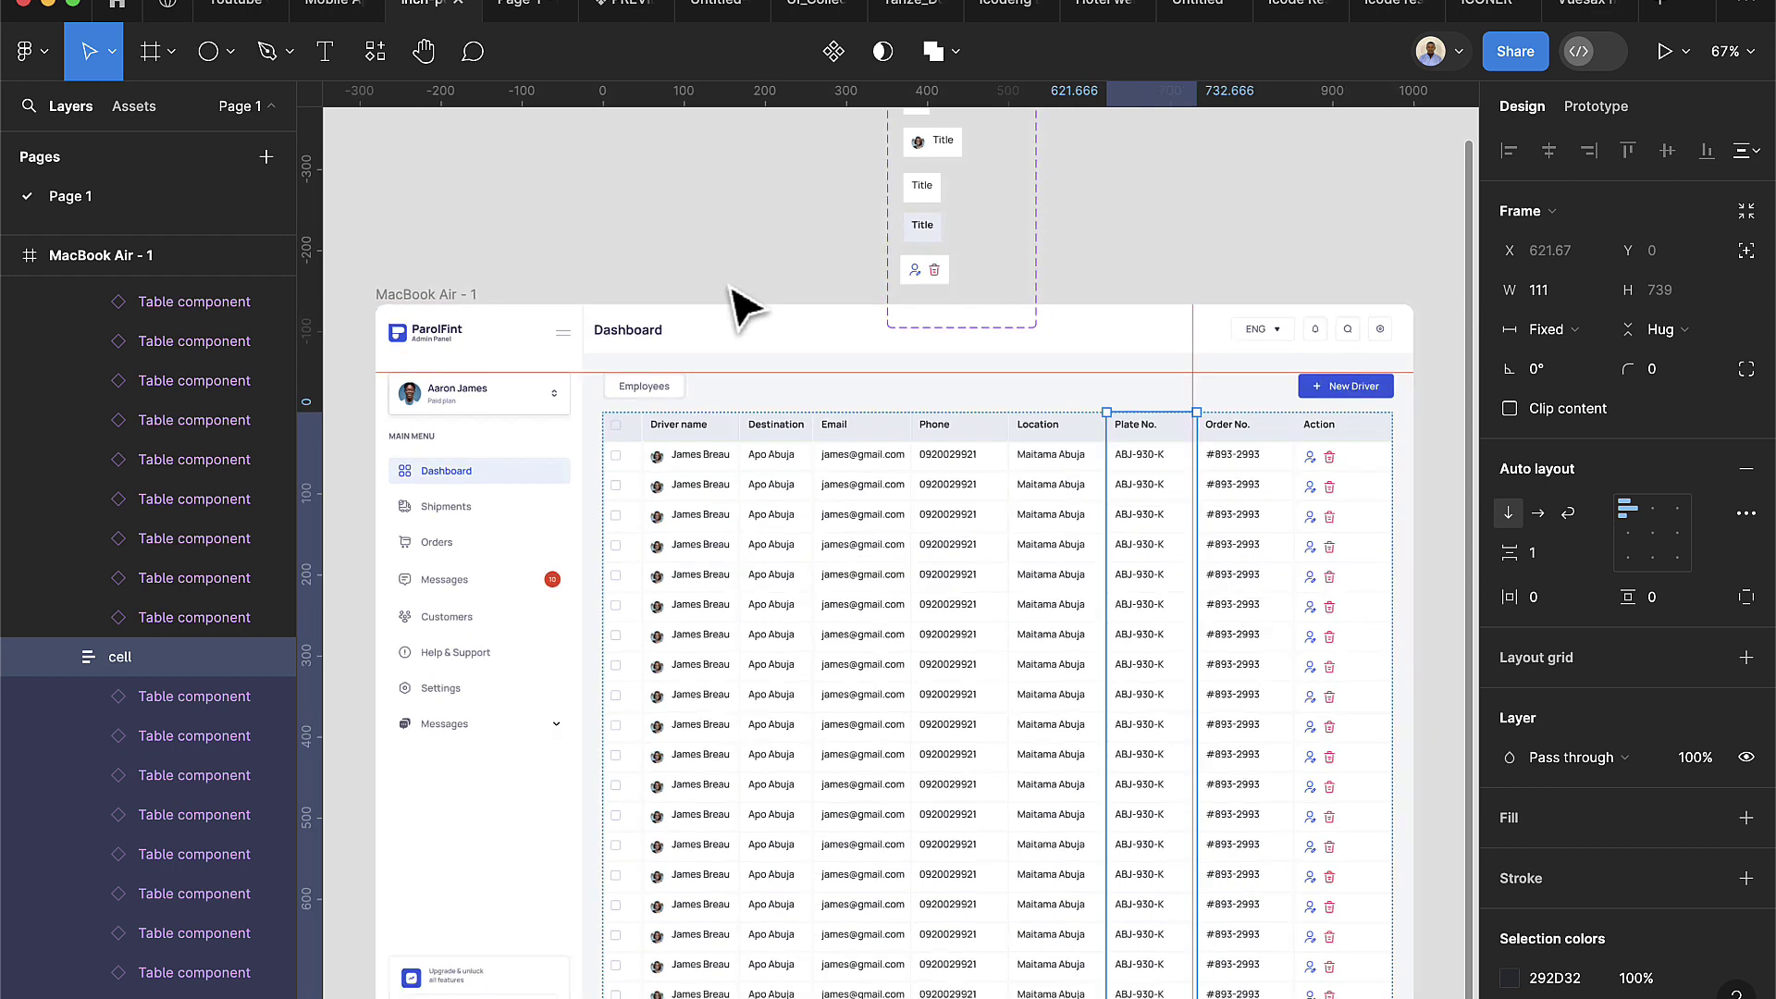
Move the Table component up above the dashboard
{"action": "scroll", "coordinate": [768, 277], "scroll_direction": "down", "scroll_amount": 5}
{"action": "scroll", "coordinate": [784, 262], "scroll_direction": "up", "scroll_amount": 2}
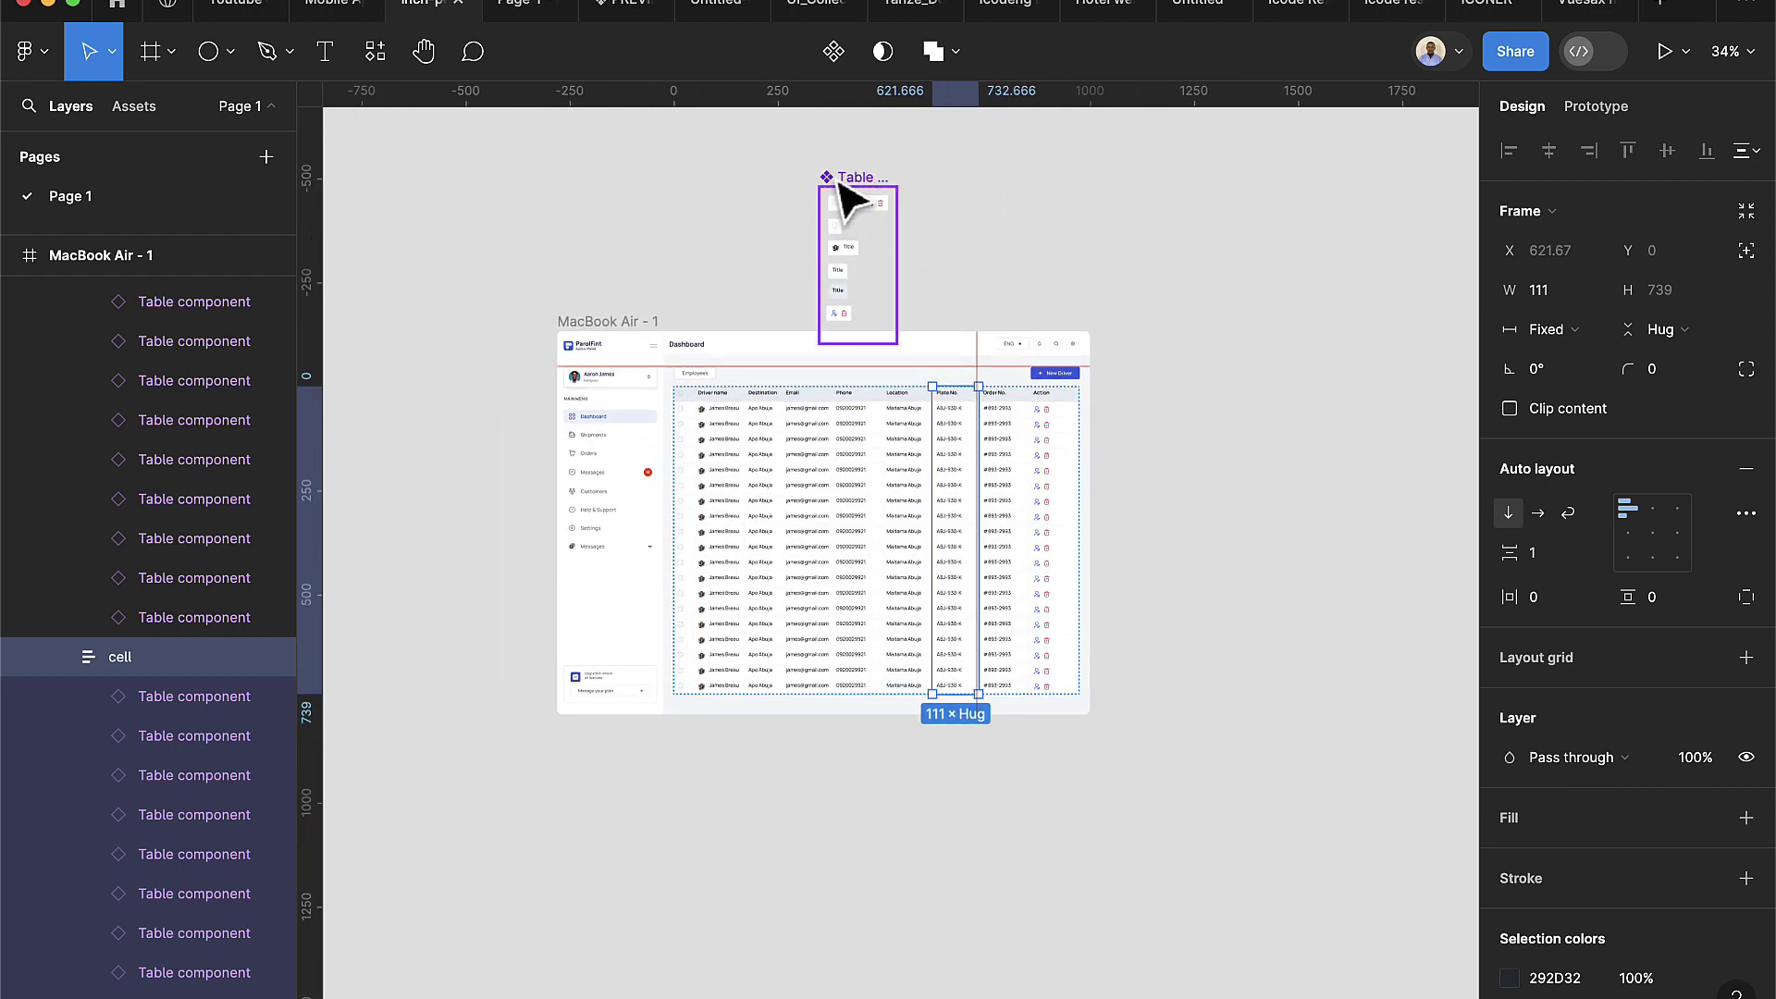
{"action": "left_click_drag", "start_coordinate": [832, 179], "coordinate": [856, 128]}
{"action": "scroll", "coordinate": [607, 357], "scroll_direction": "up", "scroll_amount": 2}
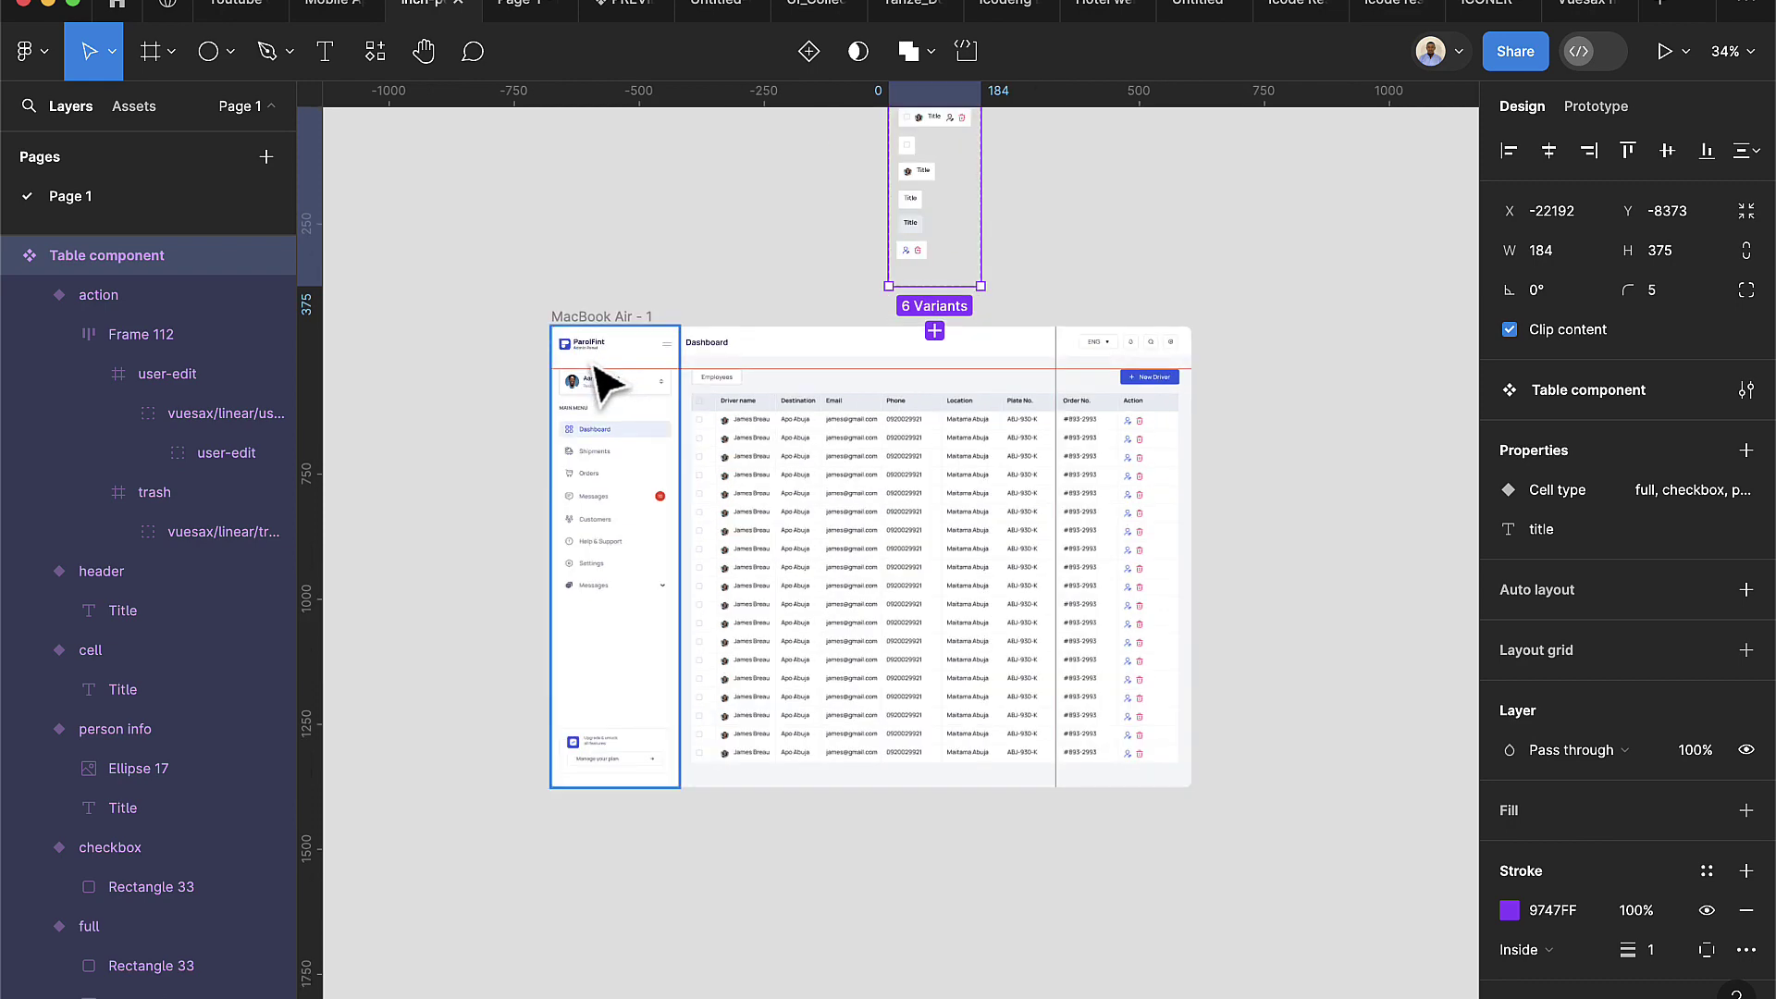
{"action": "scroll", "coordinate": [607, 348], "scroll_direction": "up", "scroll_amount": 2}
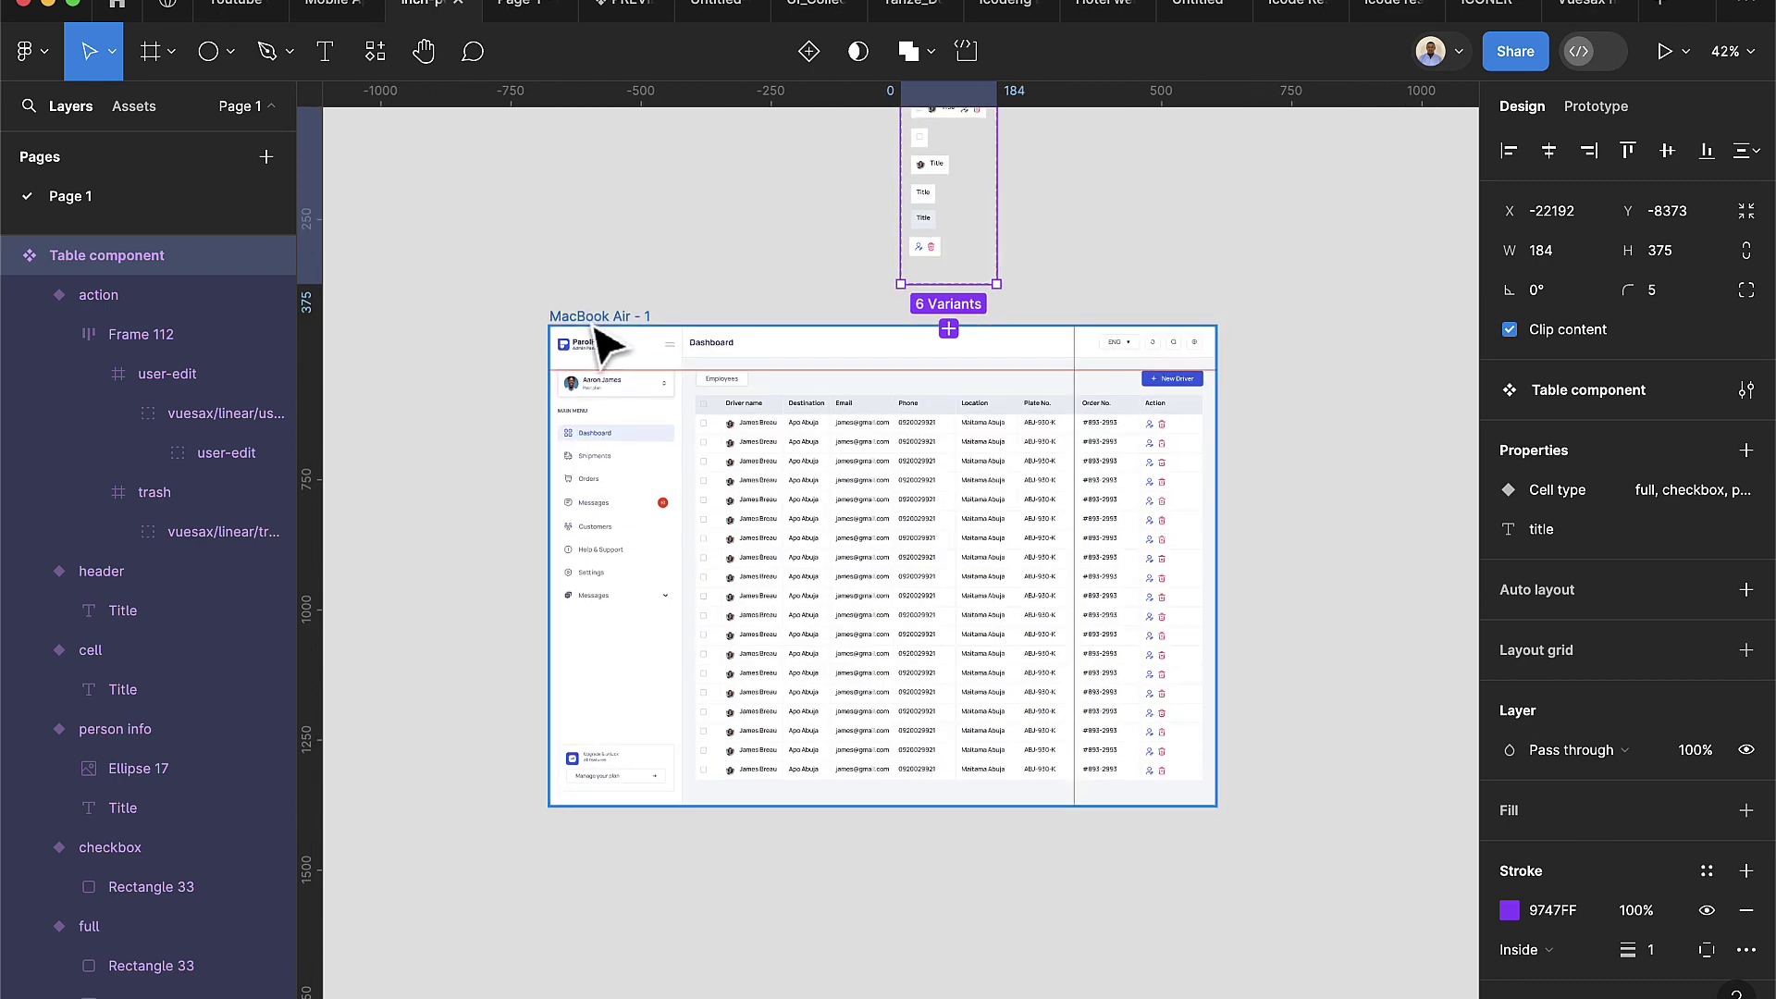